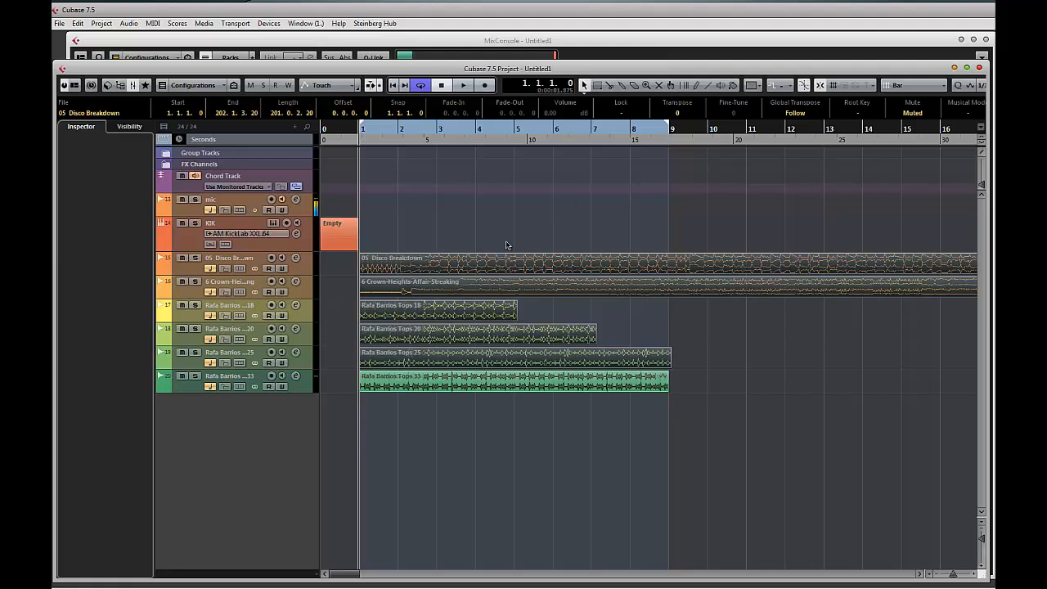
- Play back the Rafa Barrios Tops 33 clip and mute it
left_click(434, 384)
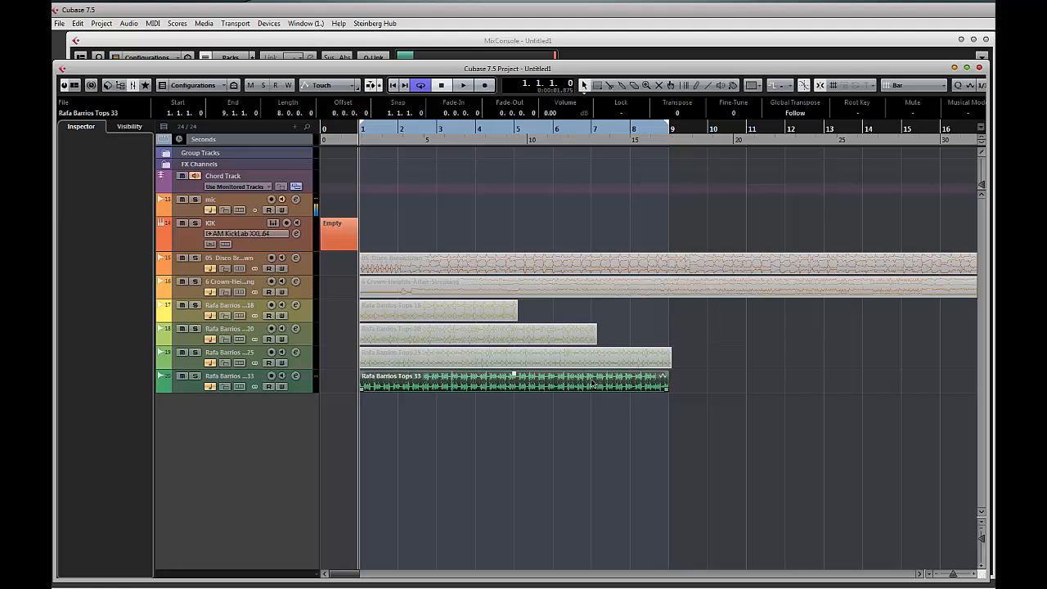
key("space")
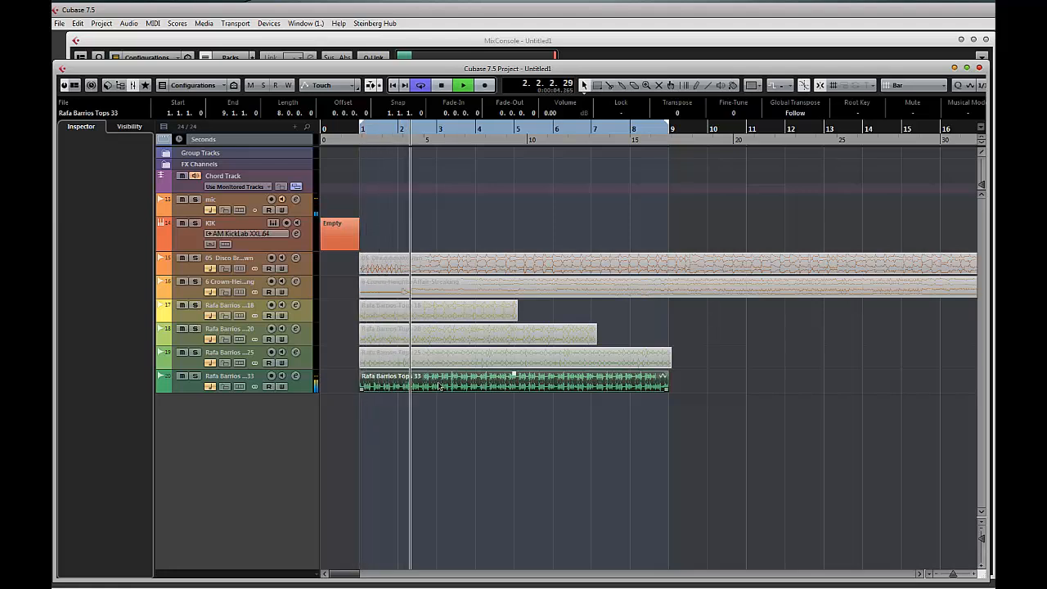
key("space")
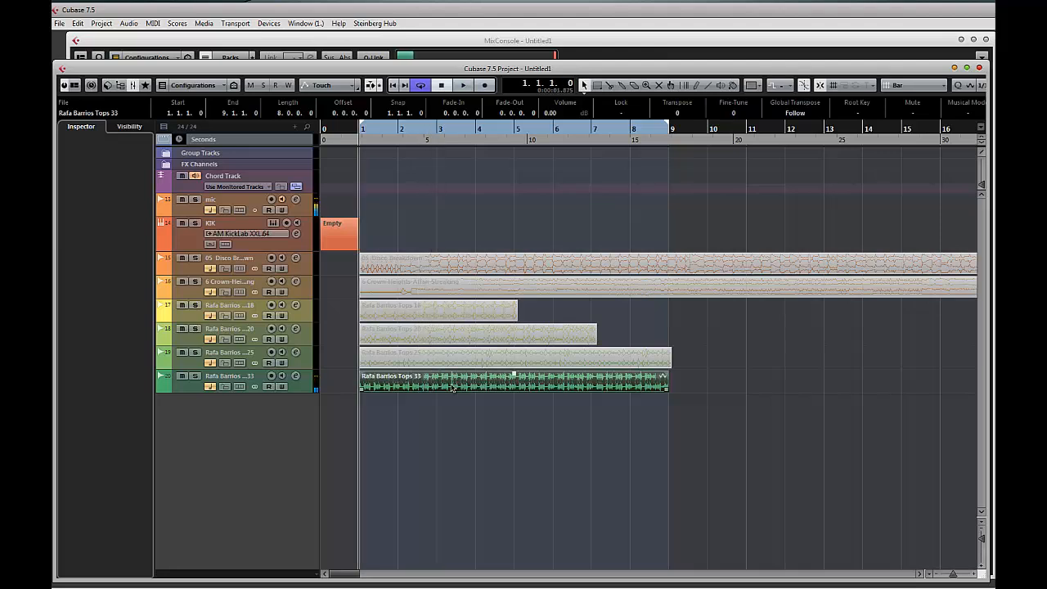
key("shift+m")
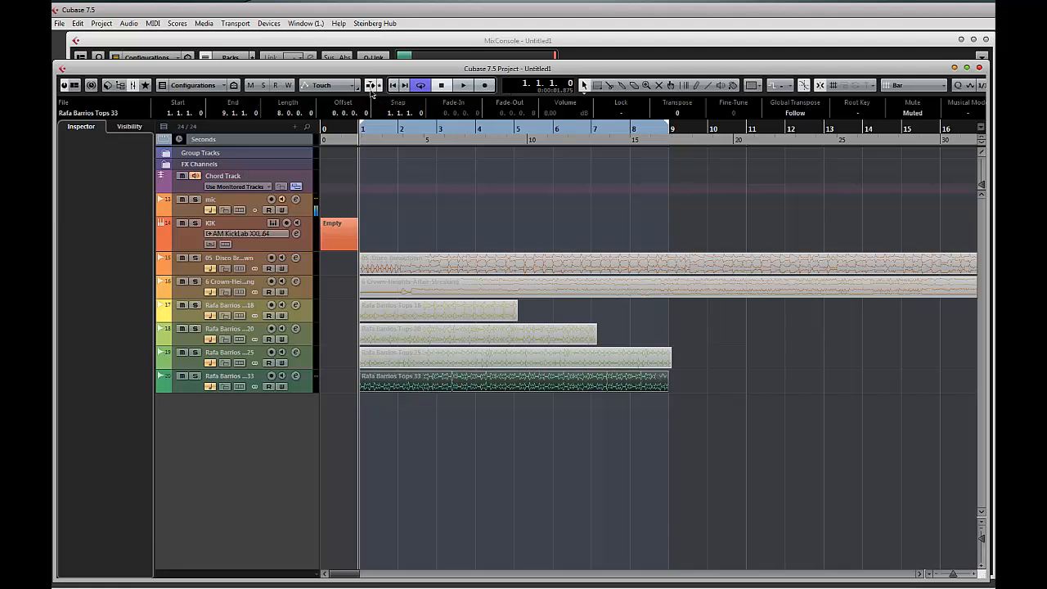
right_click(421, 384)
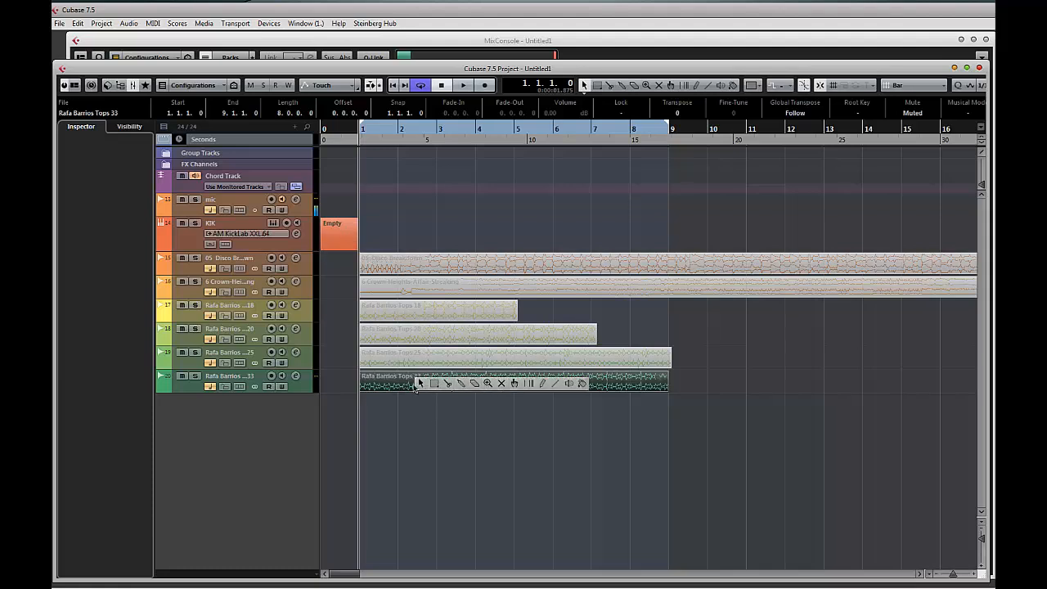
left_click(420, 383)
left_click(420, 382)
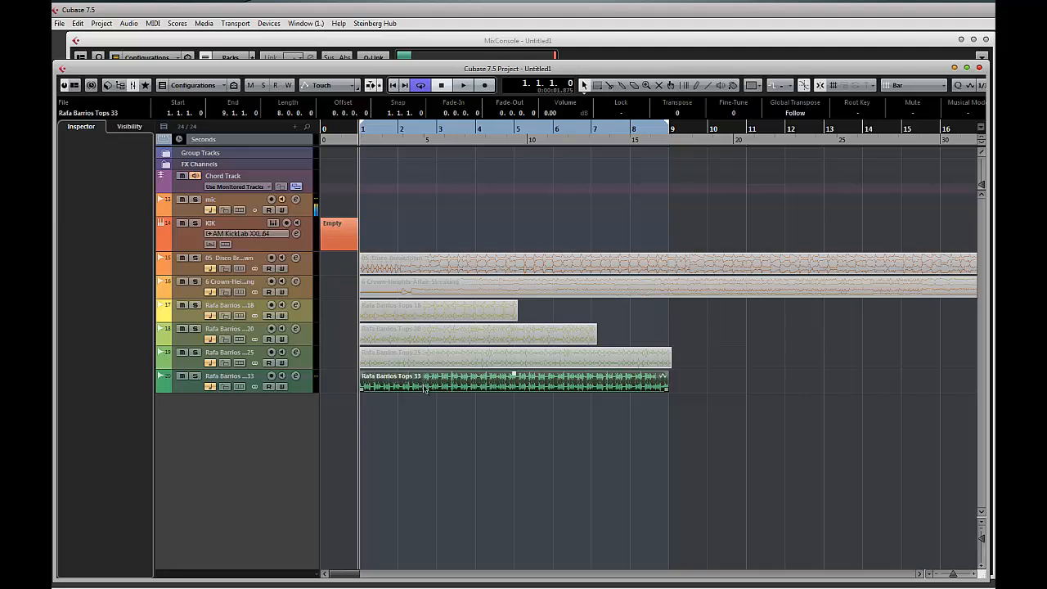
key("shift+m")
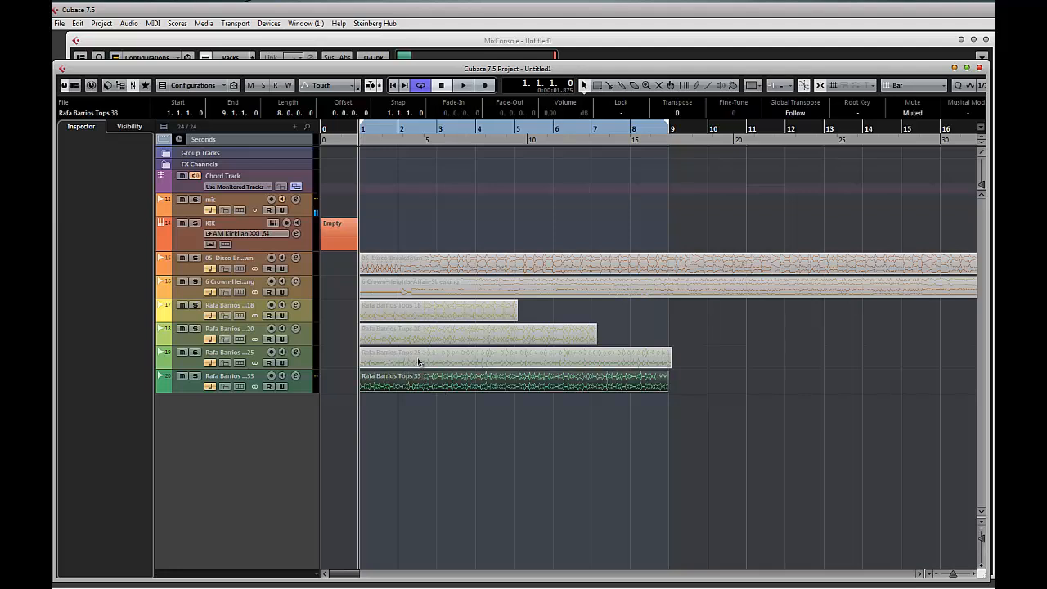
- Unmute the Rafa Barrios Tops 25 clip and play it back
left_click(417, 361)
key("shift+u")
key("space")
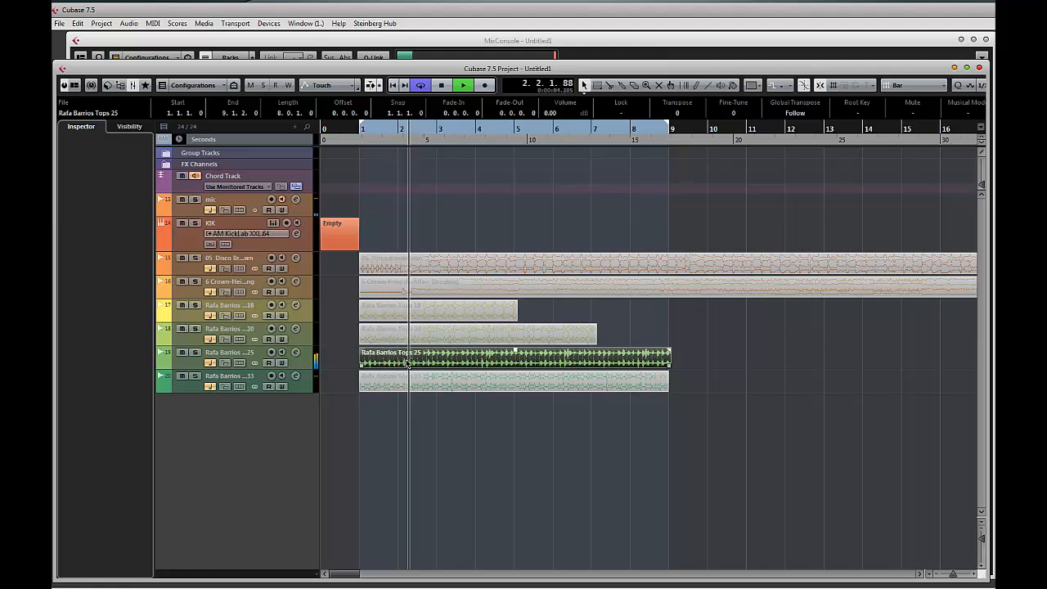
key("space")
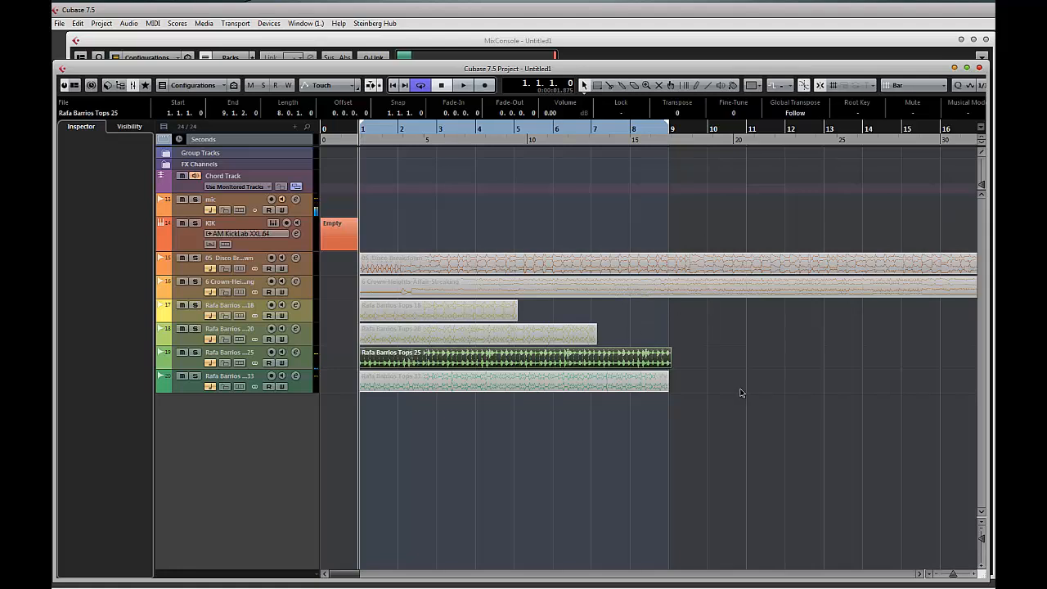
- Trim the end of the Rafa Barrios Tops 25 clip to bar 9 and play it back
left_click_drag(992, 167, 994, 192)
key("1")
mouse_move(671, 349)
left_mouse_down()
mouse_move(660, 351)
mouse_move(681, 352)
mouse_move(666, 369)
left_mouse_up()
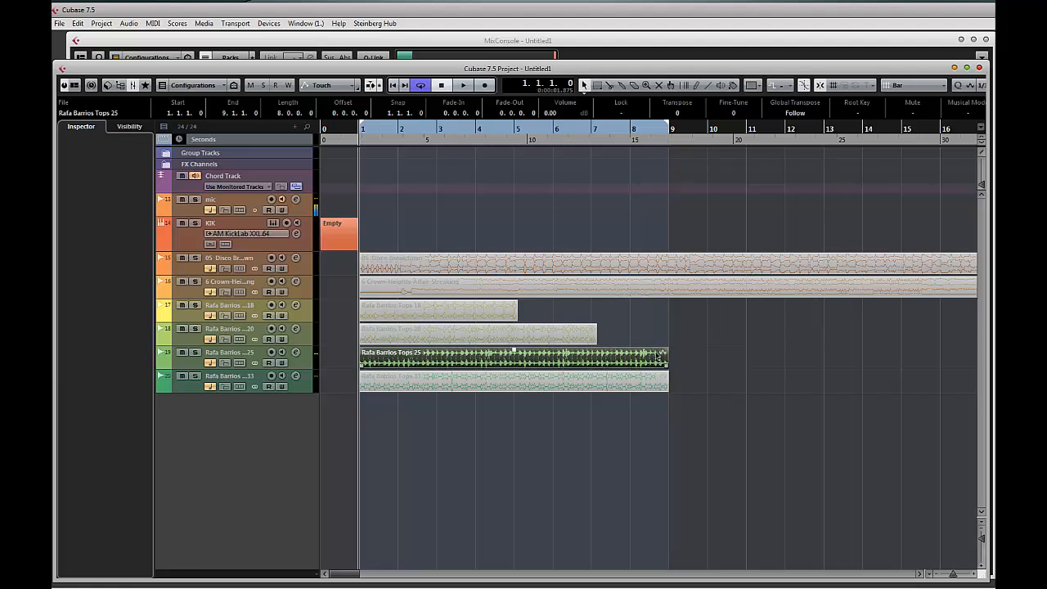
key("space")
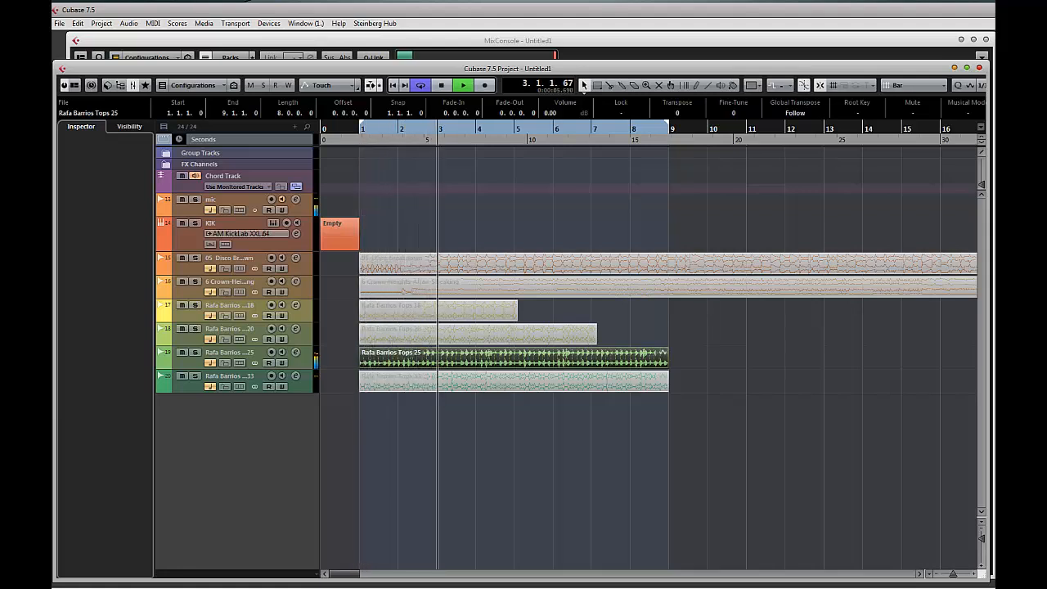
key("space")
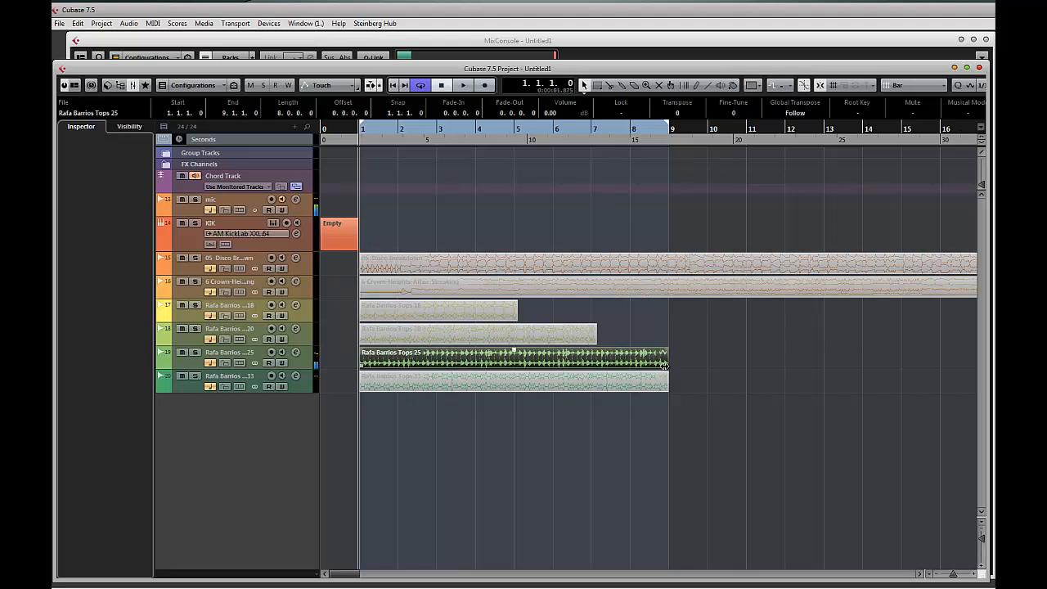
- Shorten the Rafa Barrios Tops 25 clip to one bar, ending at bar 2, and play it back
left_click_drag(667, 365, 395, 386)
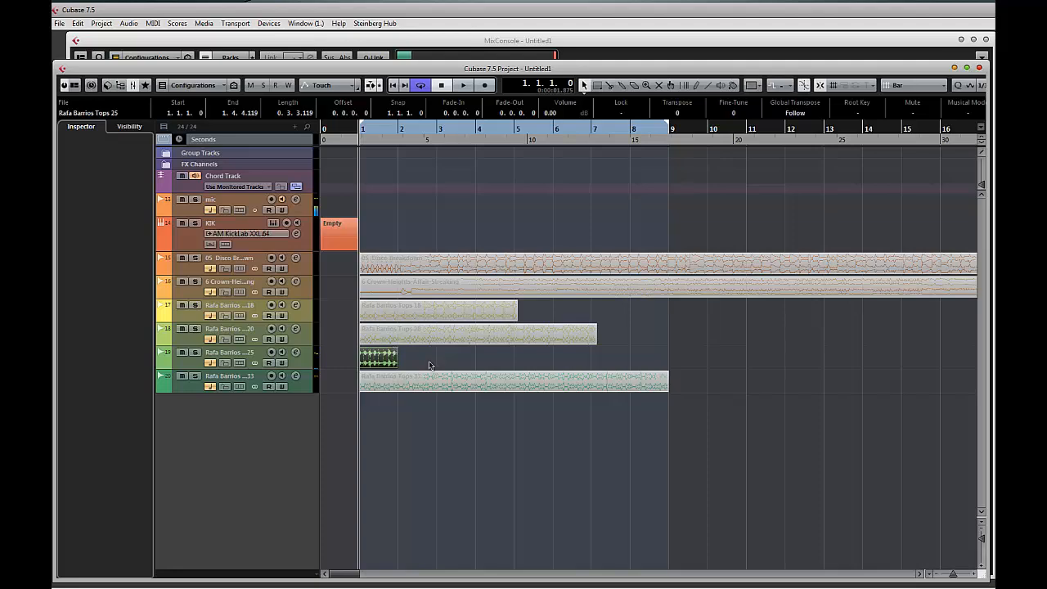
key("h")
key("h")
key("h")
key("h")
key("h")
key("h")
key("h")
key("h")
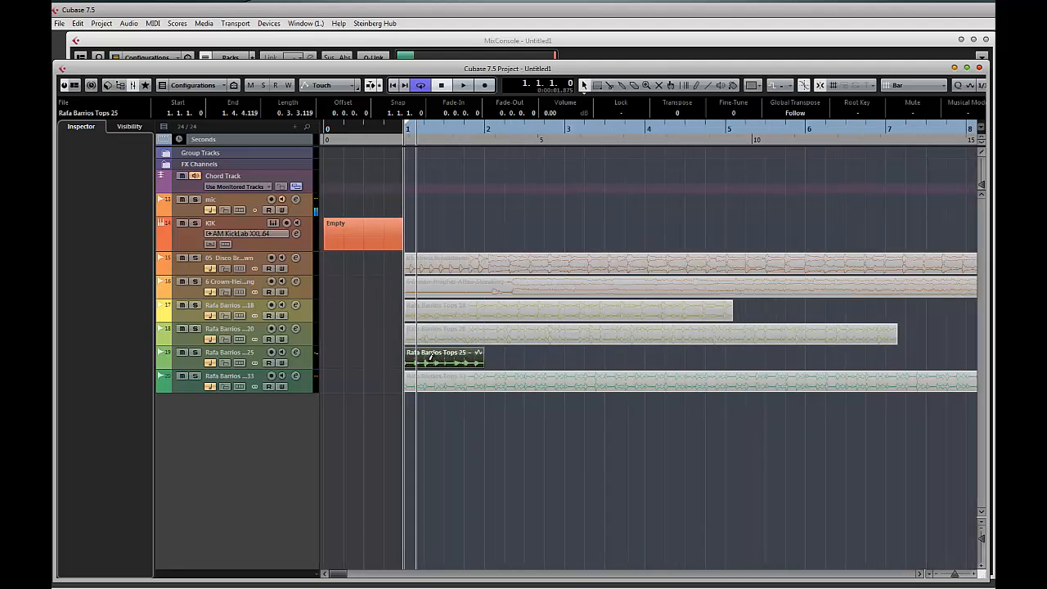
key("space")
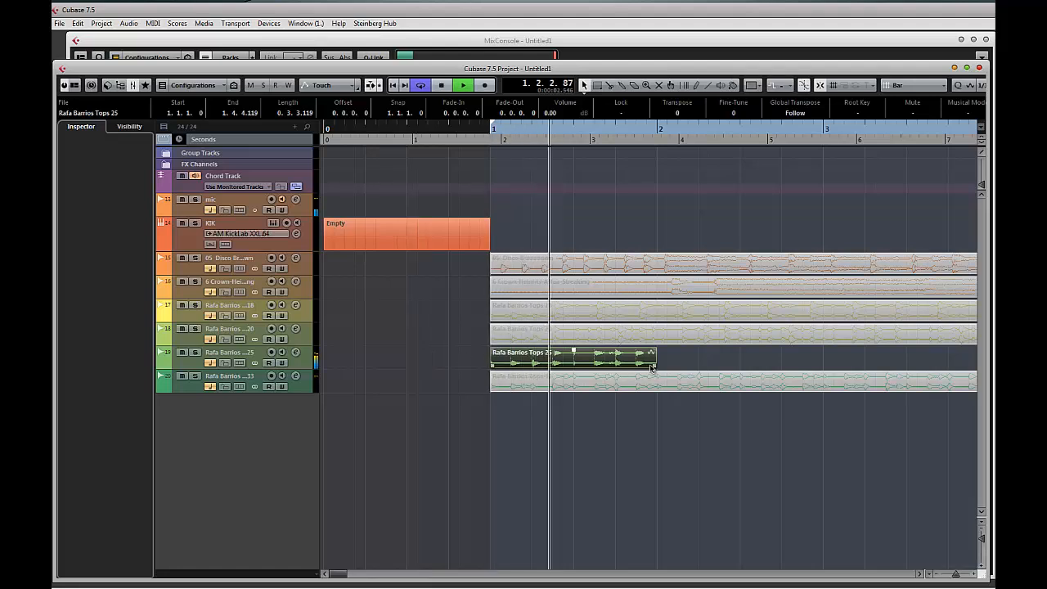
key("space")
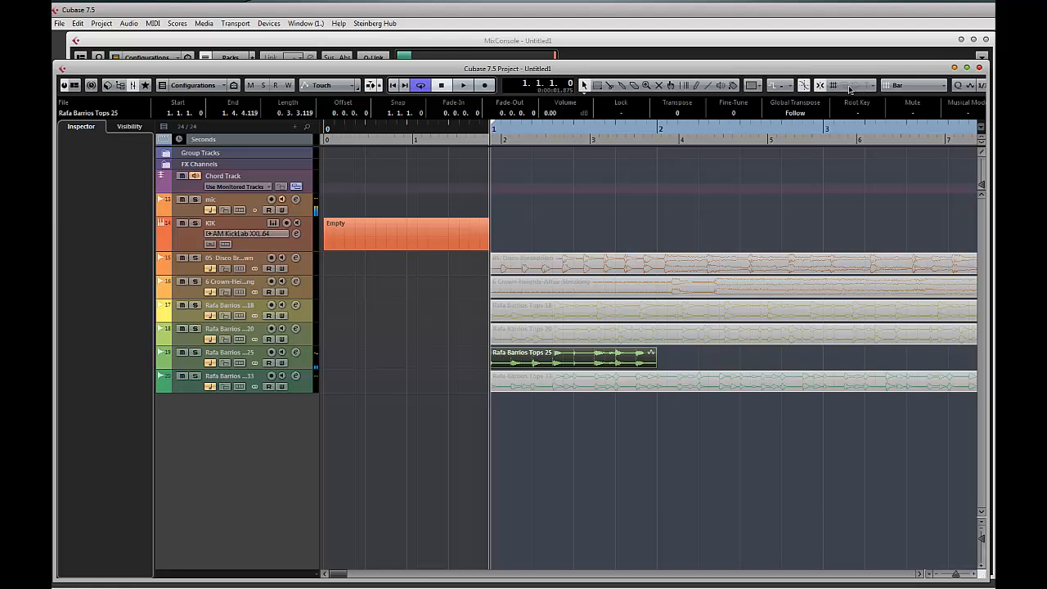
- Set the snap grid type to Beat and shorten the Rafa Barrios Tops 25 clip to two beats
left_click(915, 87)
left_click(924, 110)
left_click_drag(654, 366, 573, 366)
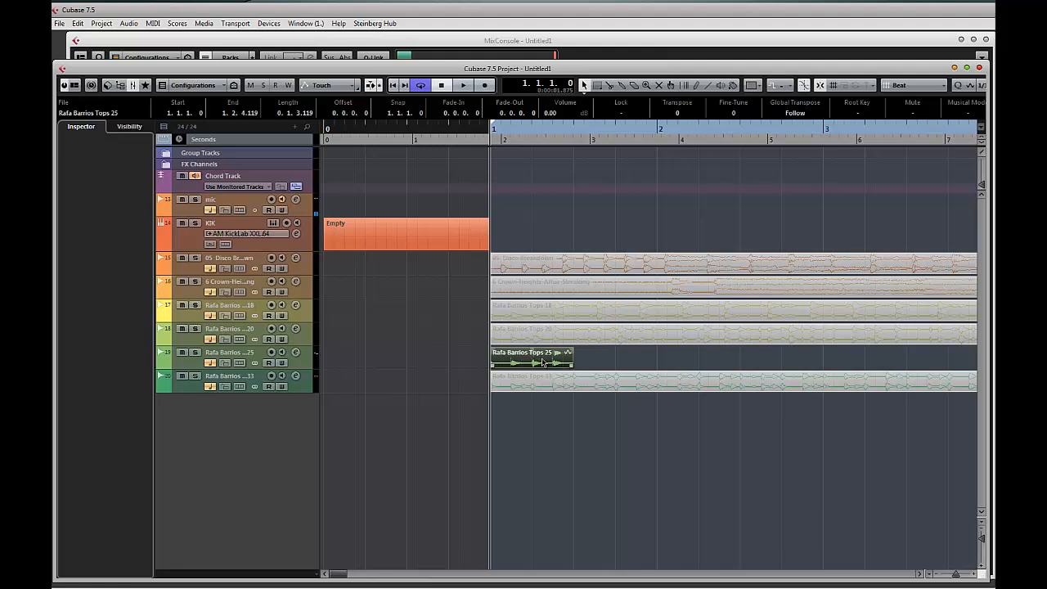
- In the Sample Editor, place Free Warp markers on the three inner transients of the Rafa Barrios Tops 25 clip, aligned to the grid
double_click(542, 363)
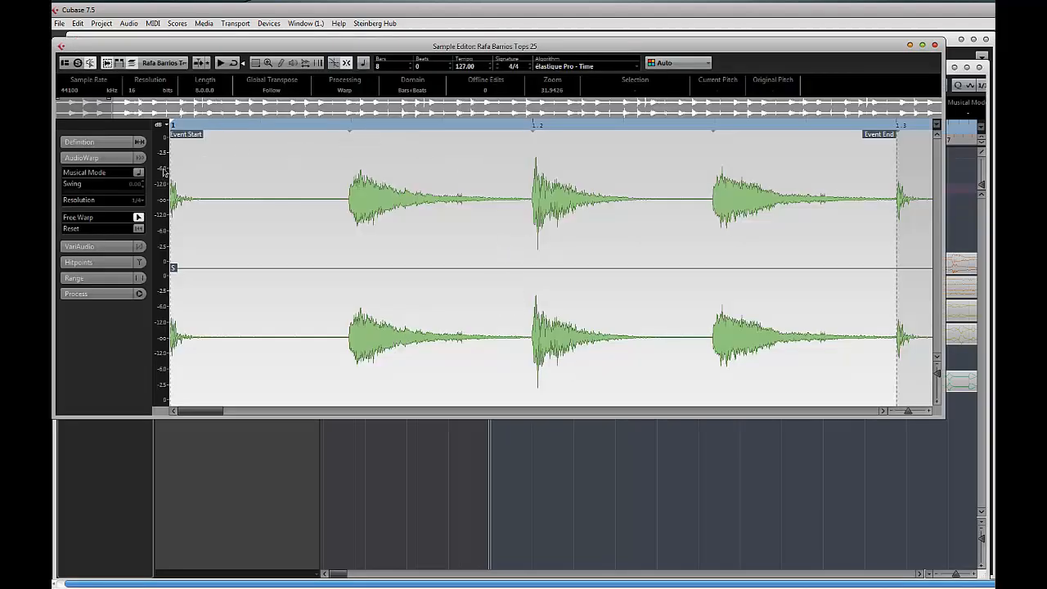
left_click(356, 193)
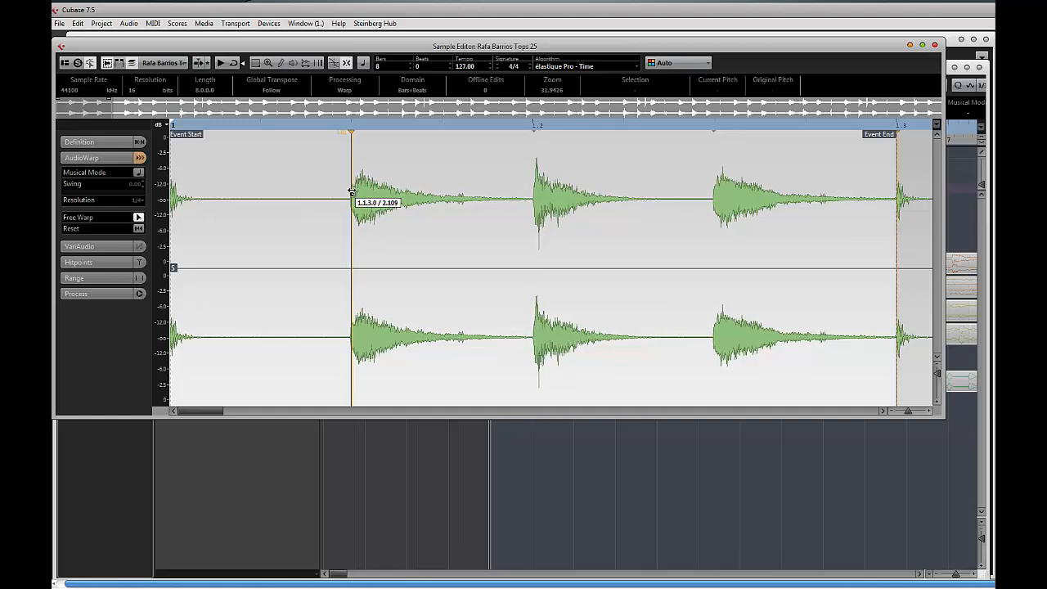
left_click_drag(534, 191, 533, 192)
left_click(716, 193)
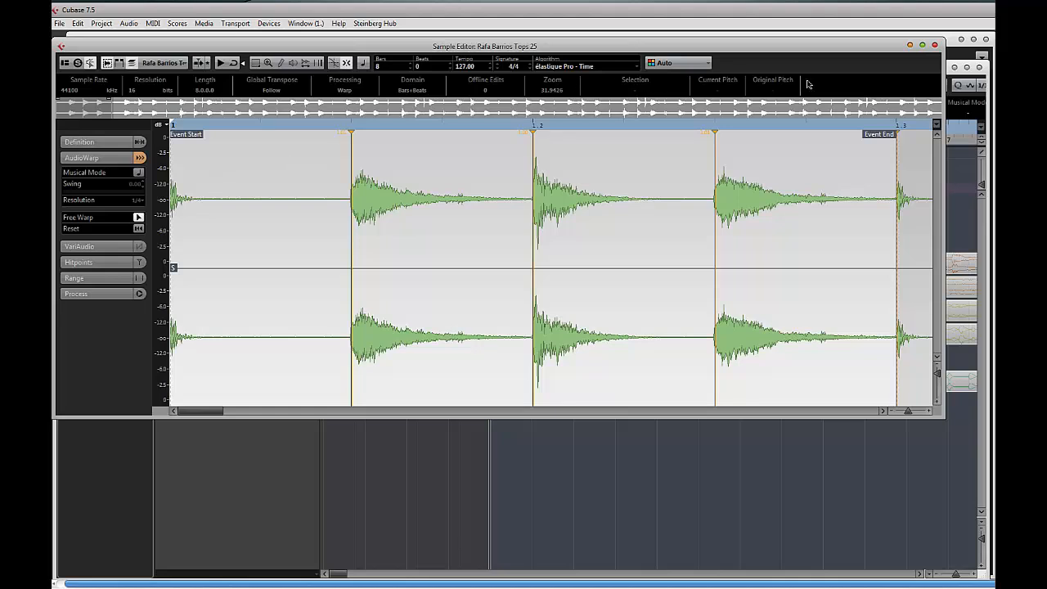
left_click(936, 46)
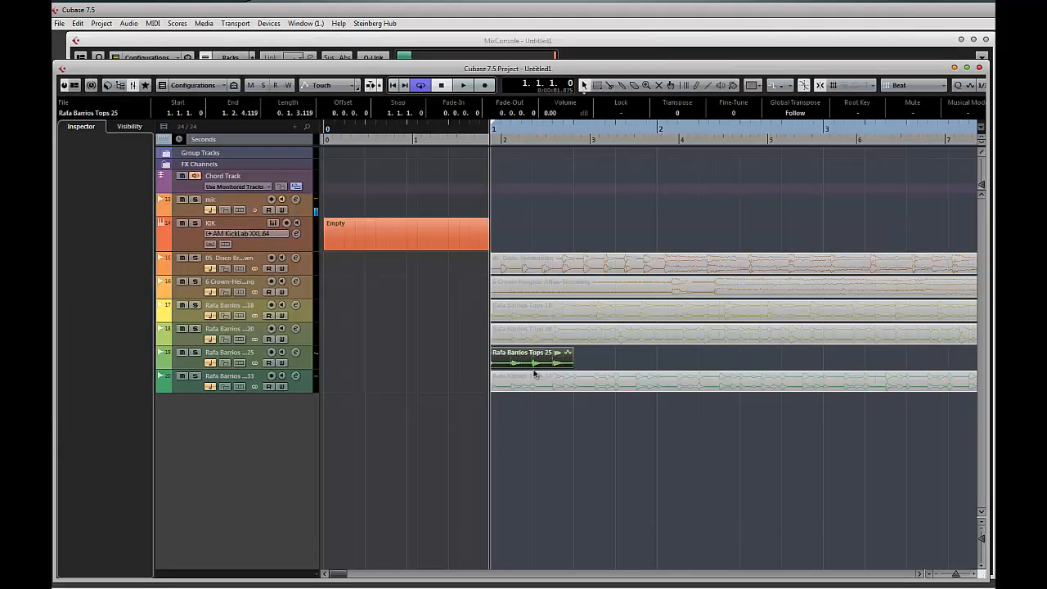
- Duplicate the two-beat Rafa Barrios Tops 25 clip four times in a row
key("ctrl+d")
key("ctrl+d")
key("ctrl+d")
key("ctrl+d")
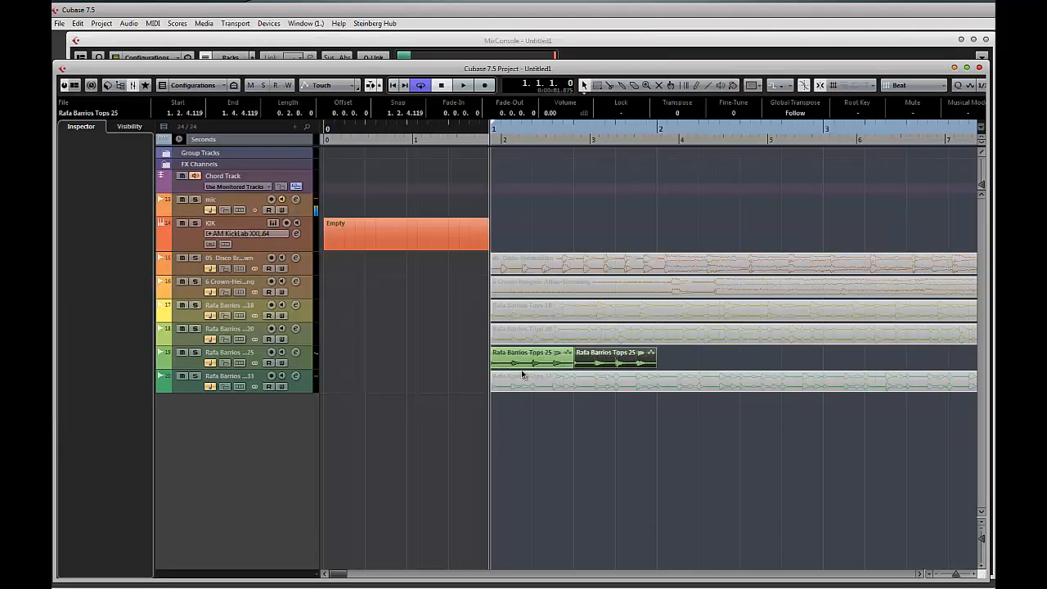
left_click_drag(464, 359, 871, 363)
key("p")
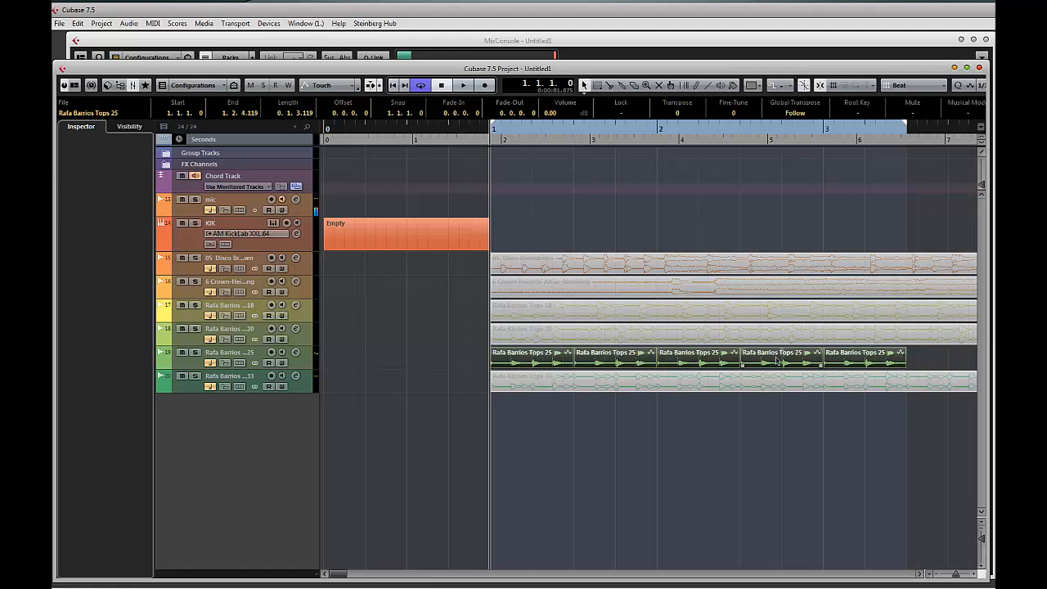
key("space")
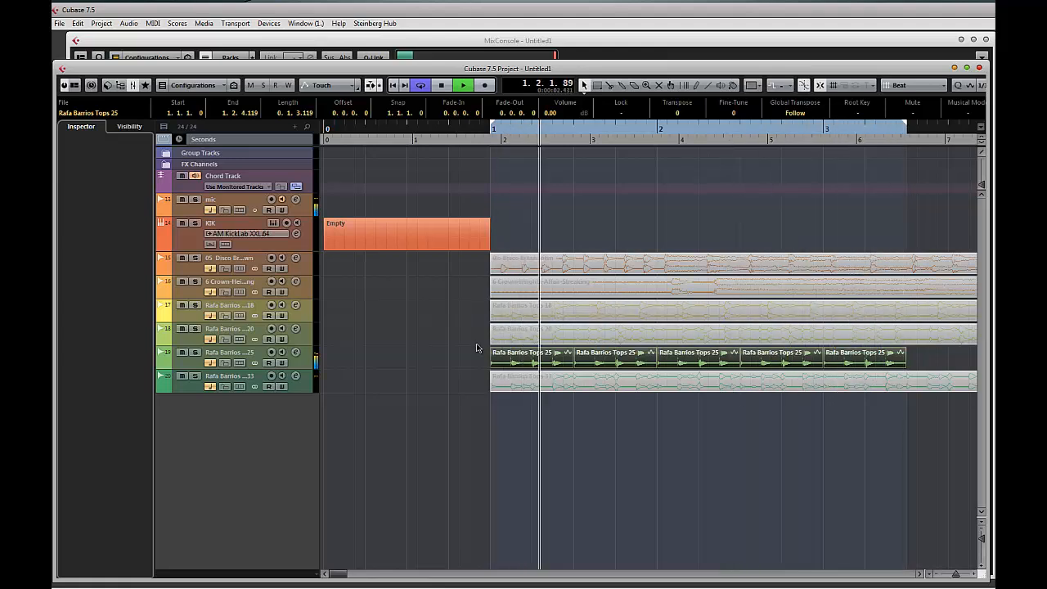
key("space")
- Select all five Rafa Barrios Tops 25 clips and mute them
left_click(435, 368)
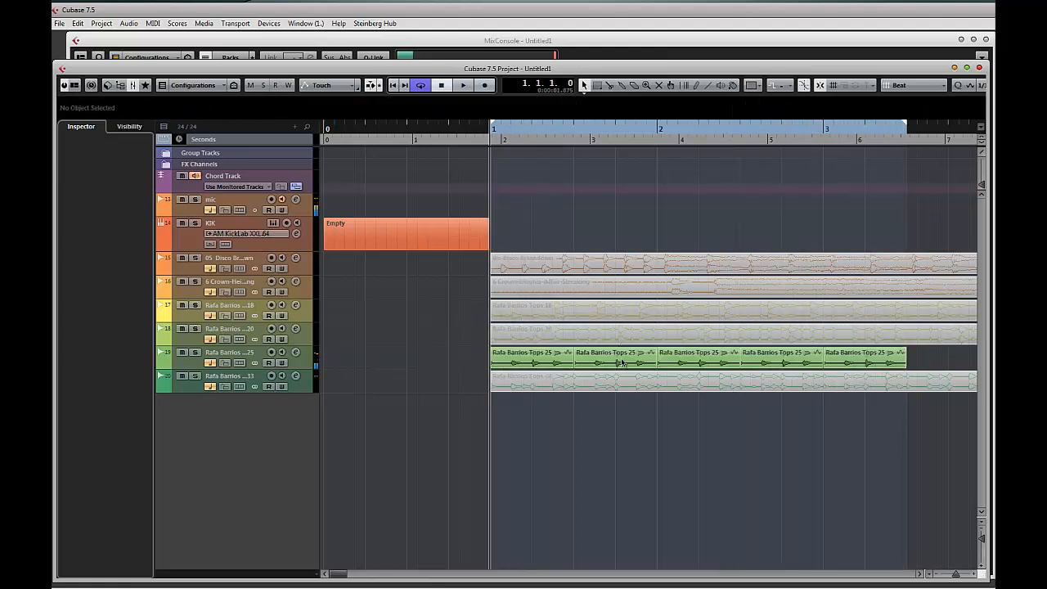
left_click_drag(621, 362, 888, 364)
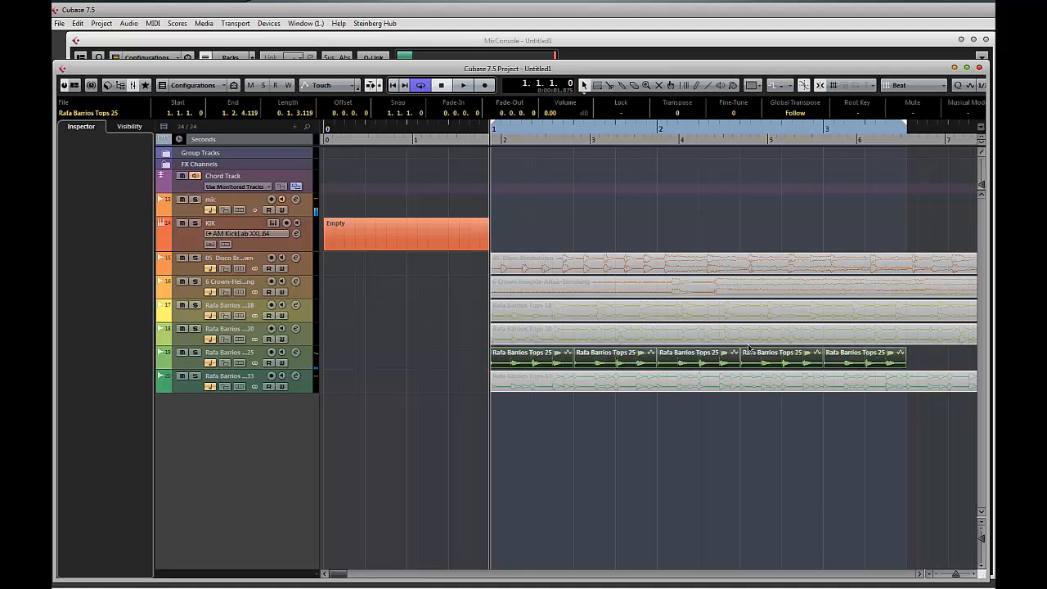
key("shift+m")
- Unmute the 05 Disco Breakdown clip and start playing it back
left_click(526, 268)
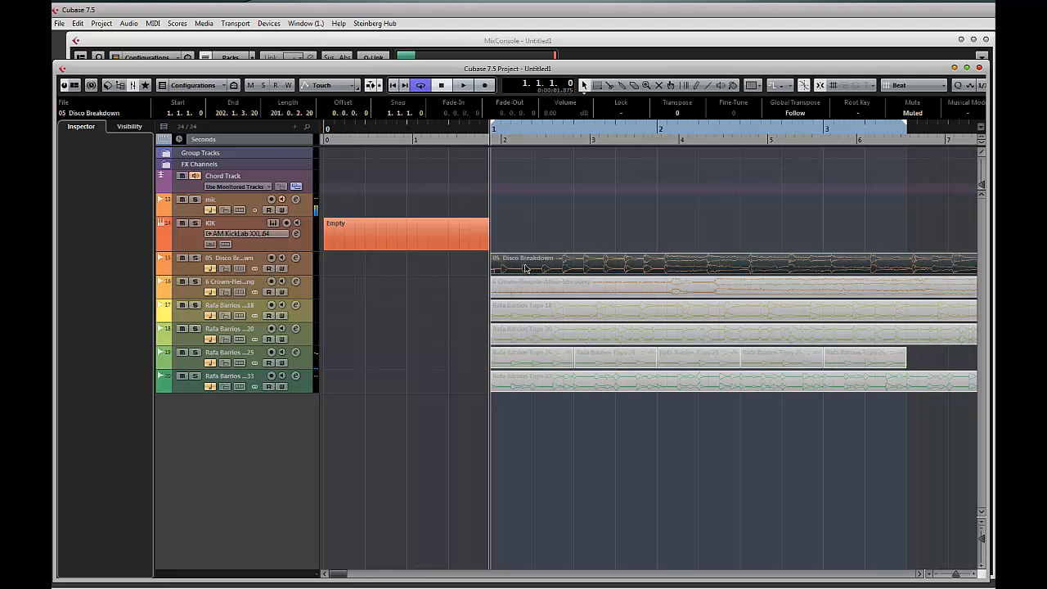
key("shift+u")
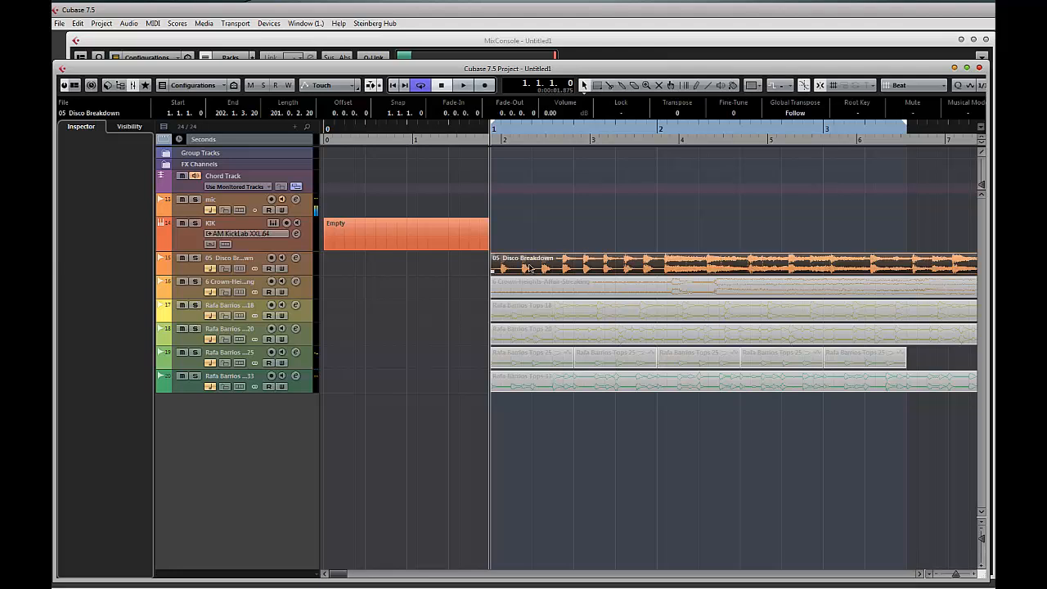
key("space")
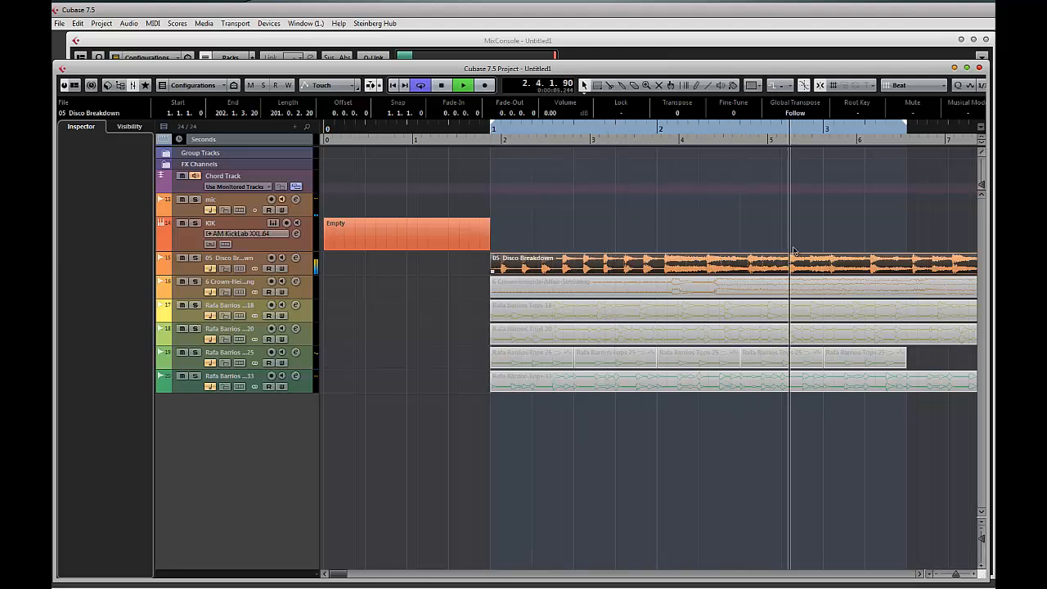
- Turn off cycle mode and follow the 05 Disco Breakdown playback past the end of the locator range
left_click(401, 85)
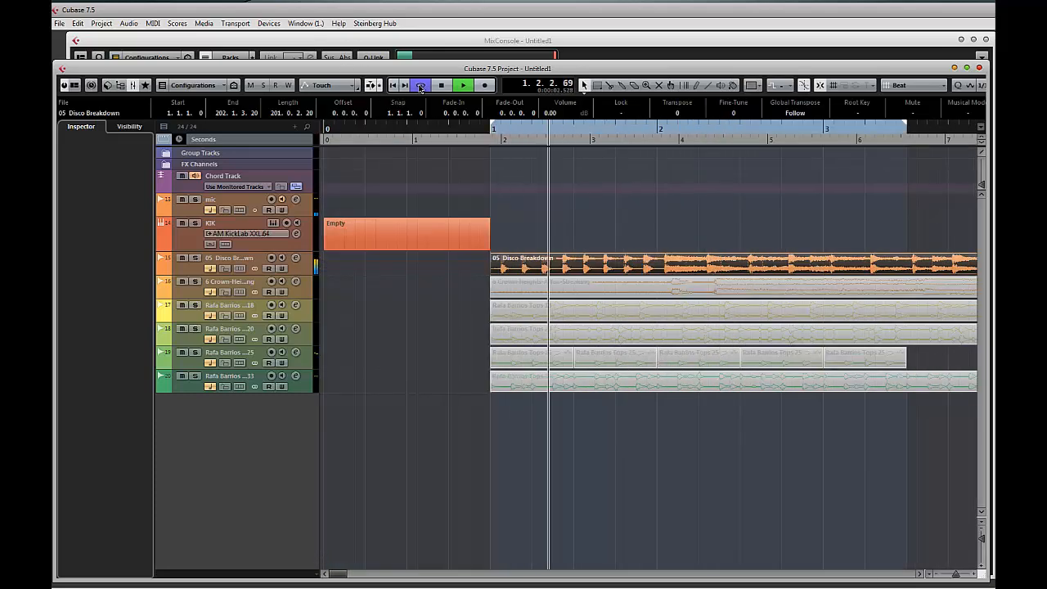
left_click(421, 86)
scroll(537, 227, "right", 3)
scroll(564, 237, "left", 2)
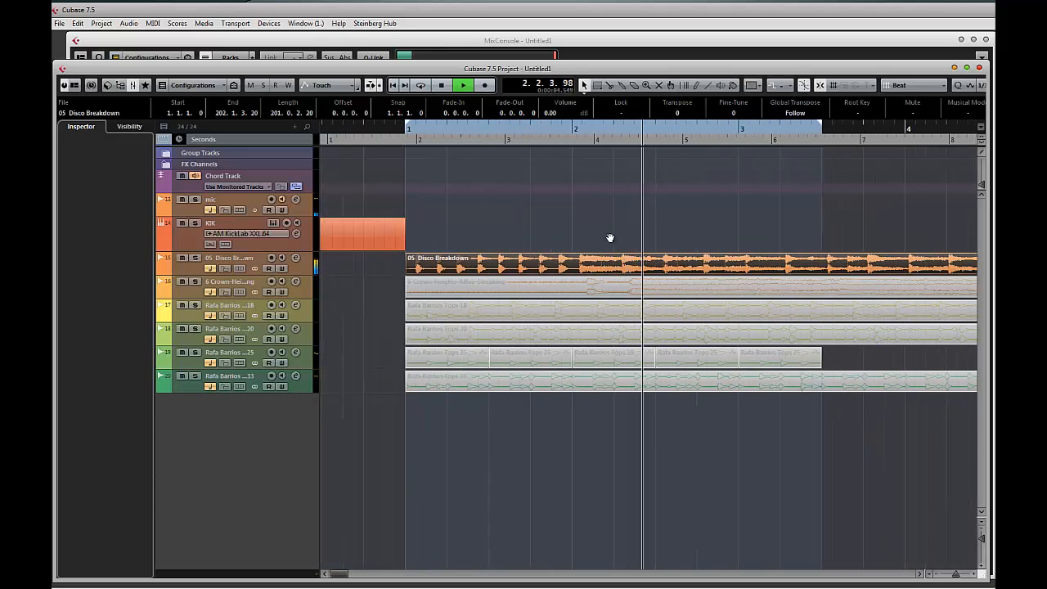
scroll(610, 236, "right", 6)
scroll(528, 240, "right", 1)
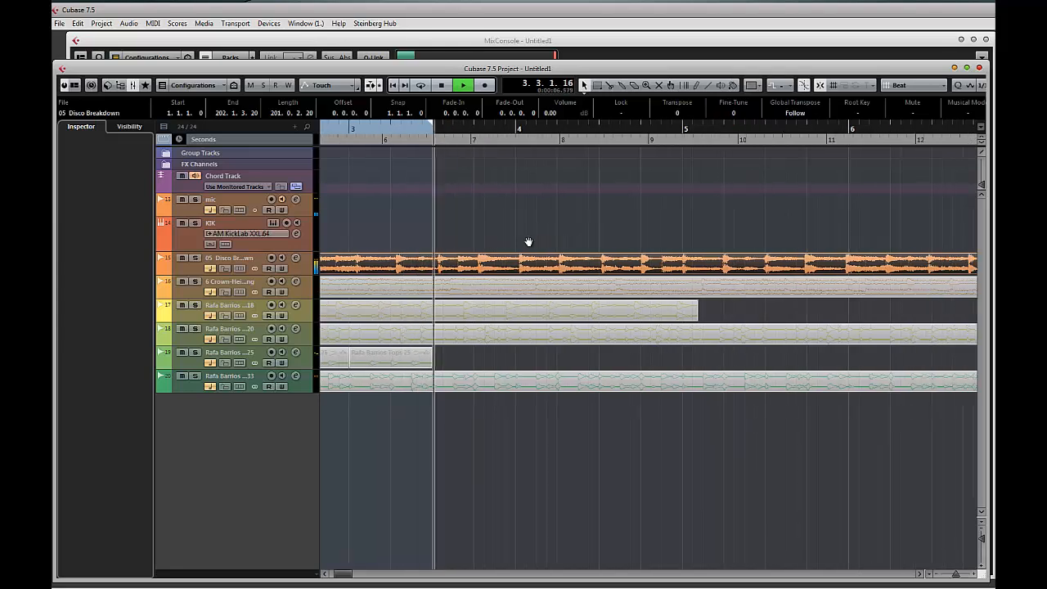
scroll(618, 242, "right", 4)
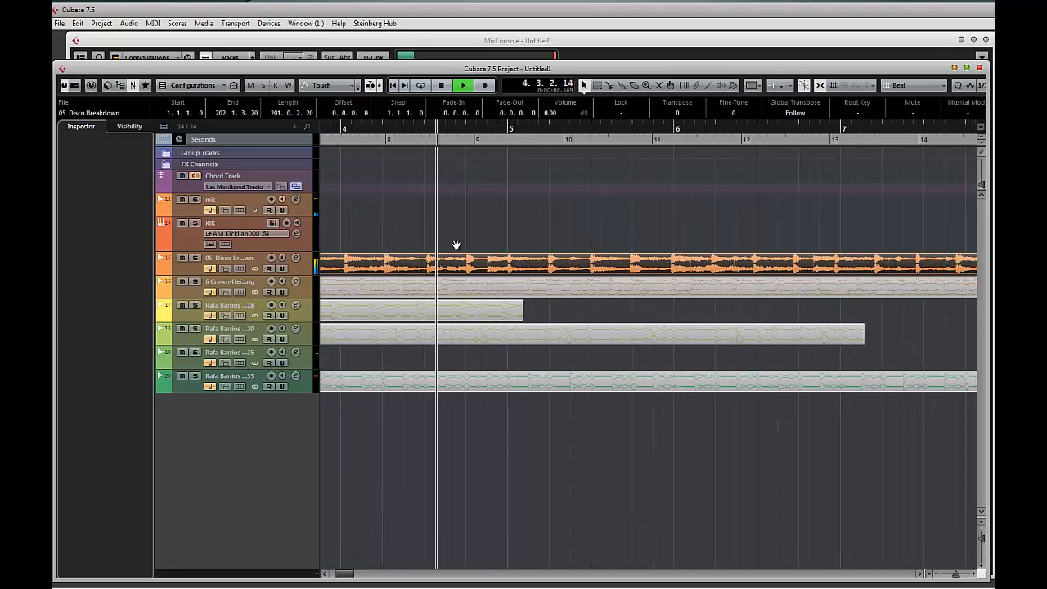
- Enlarge the 05 Disco Breakdown track's height to inspect its waveform during playback, and stop playback
left_click_drag(301, 274, 301, 362)
scroll(474, 224, "right", 6)
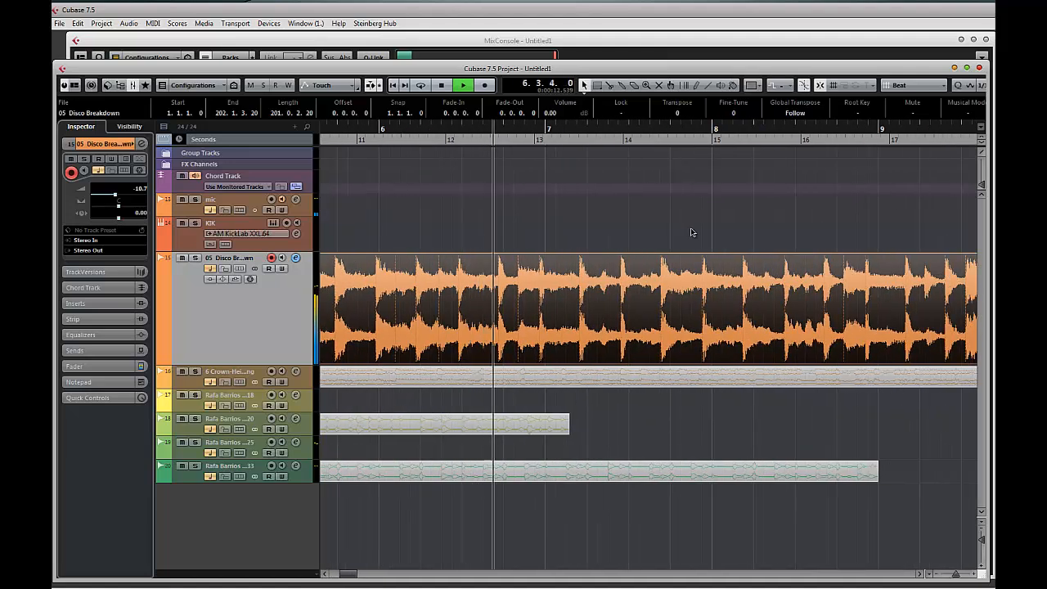
scroll(495, 229, "left", 2)
key("space")
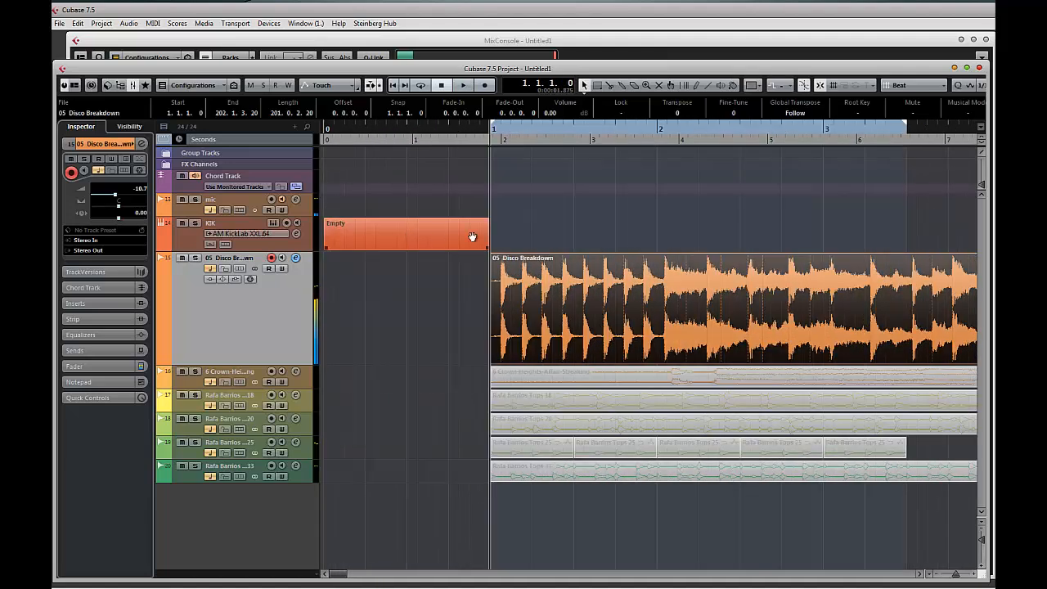
- Open the 05 Disco Breakdown clip in the Sample Editor and move its event start to the first hit
double_click(529, 288)
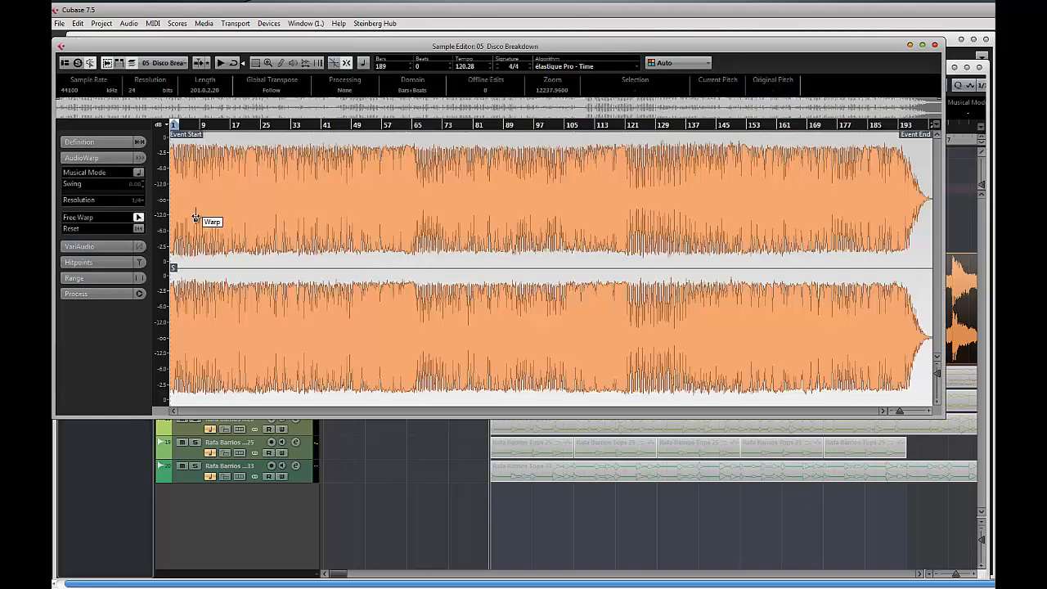
scroll(196, 218, "up", 10)
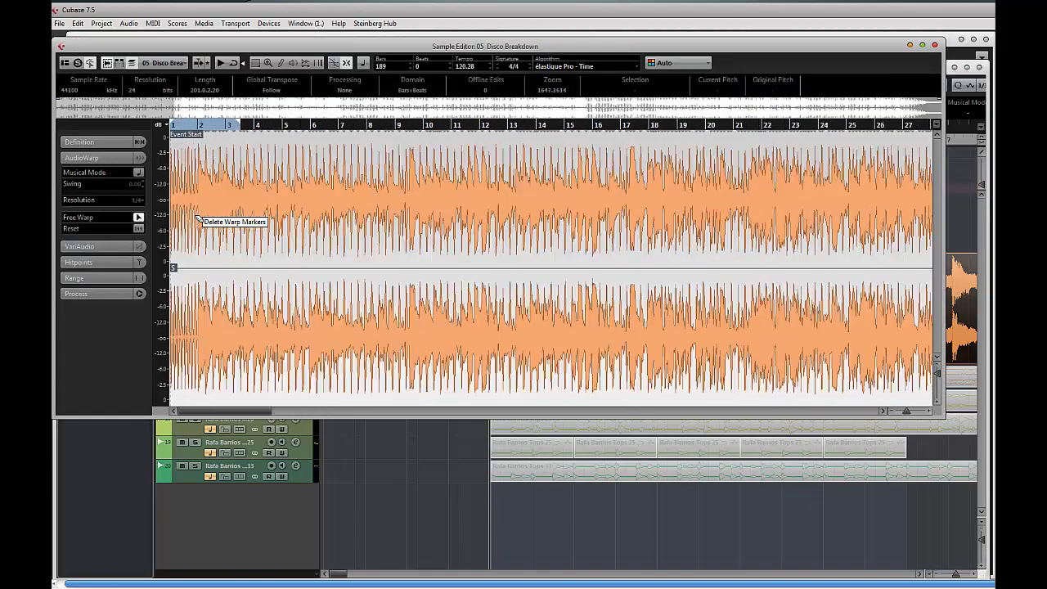
scroll(196, 218, "up", 10)
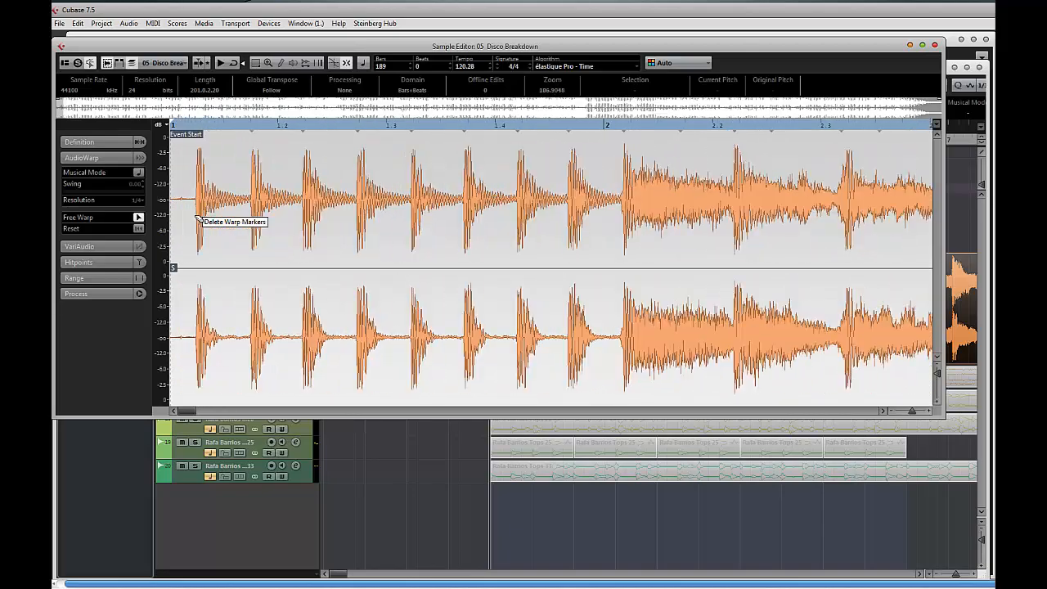
scroll(197, 218, "up", 8)
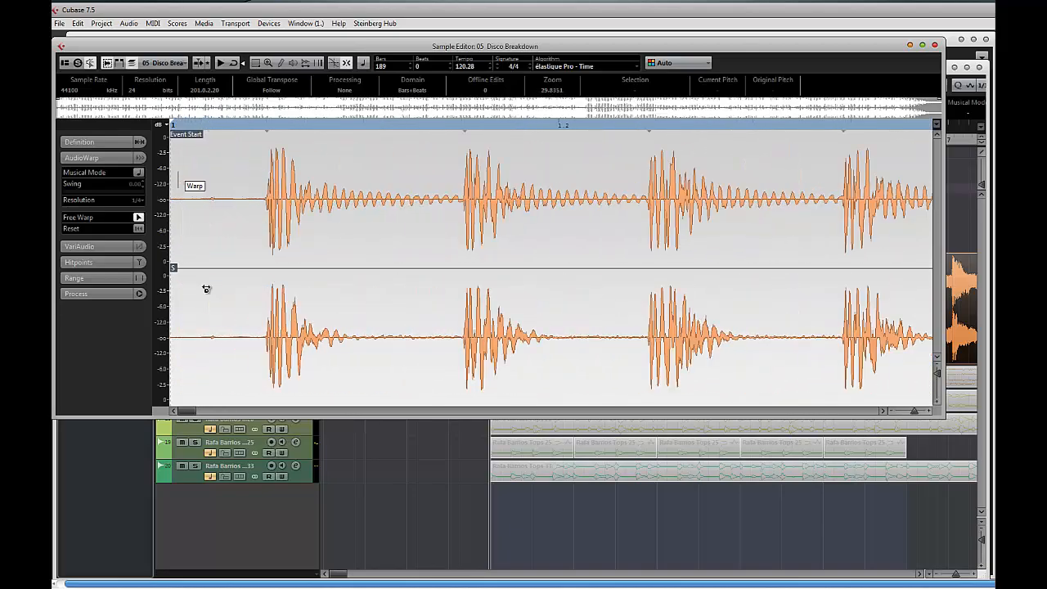
left_click_drag(175, 136, 269, 147)
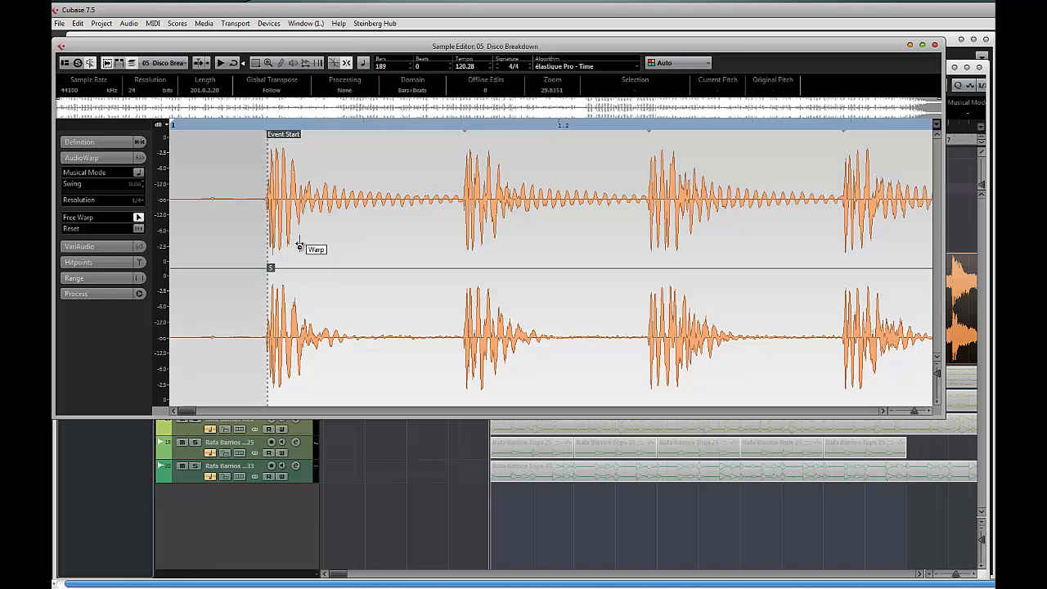
- Check the event start closely against the first hit's onset, fine-tune its position and close the Sample Editor
scroll(301, 244, "up", 4)
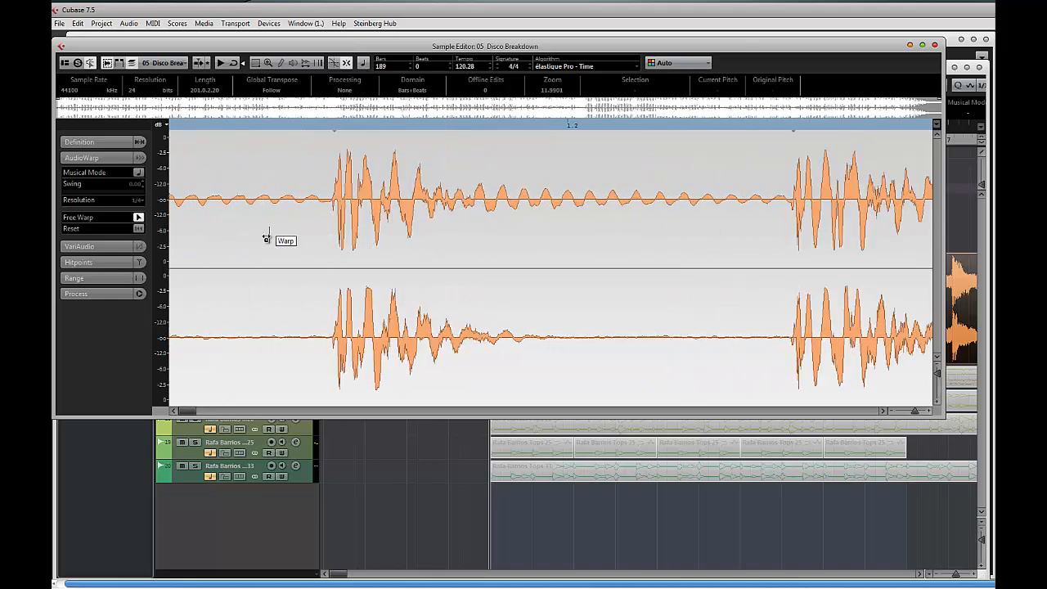
left_click_drag(267, 238, 769, 235)
scroll(411, 246, "up", 2)
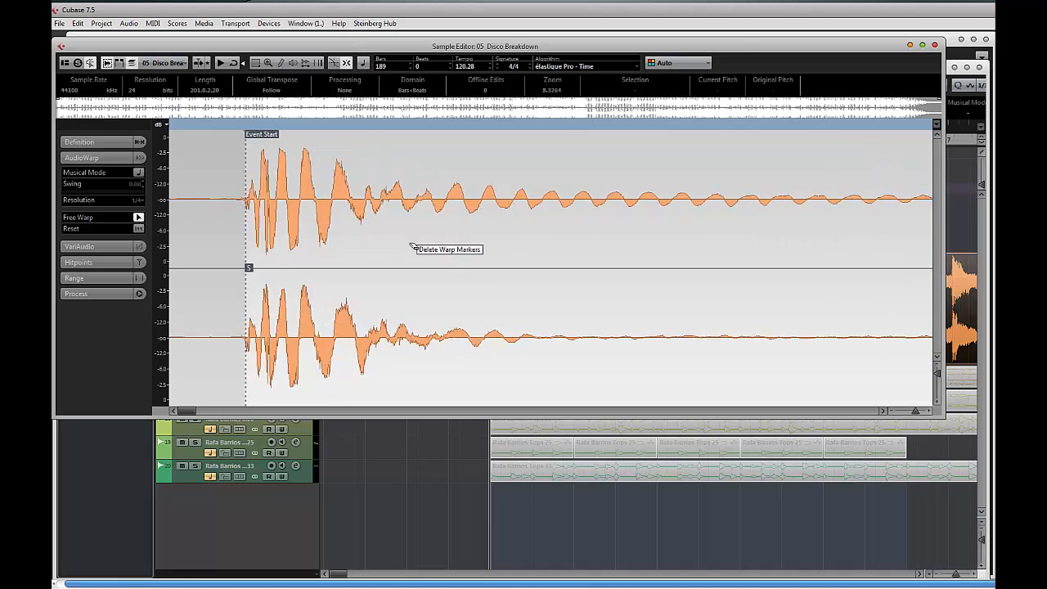
scroll(411, 246, "up", 2)
left_click_drag(363, 258, 738, 253)
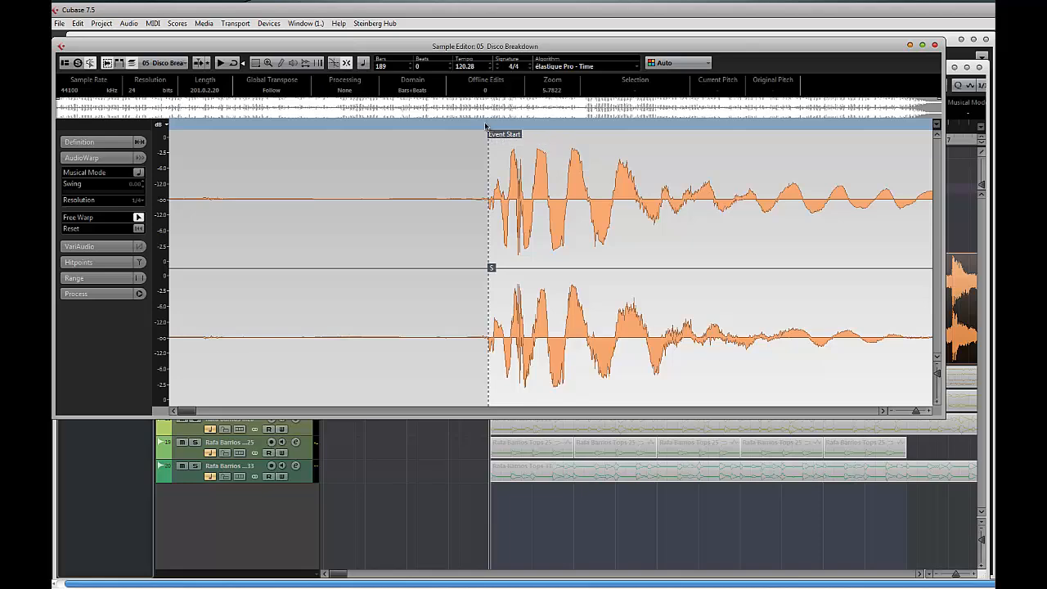
left_click_drag(487, 125, 487, 103)
left_click(935, 46)
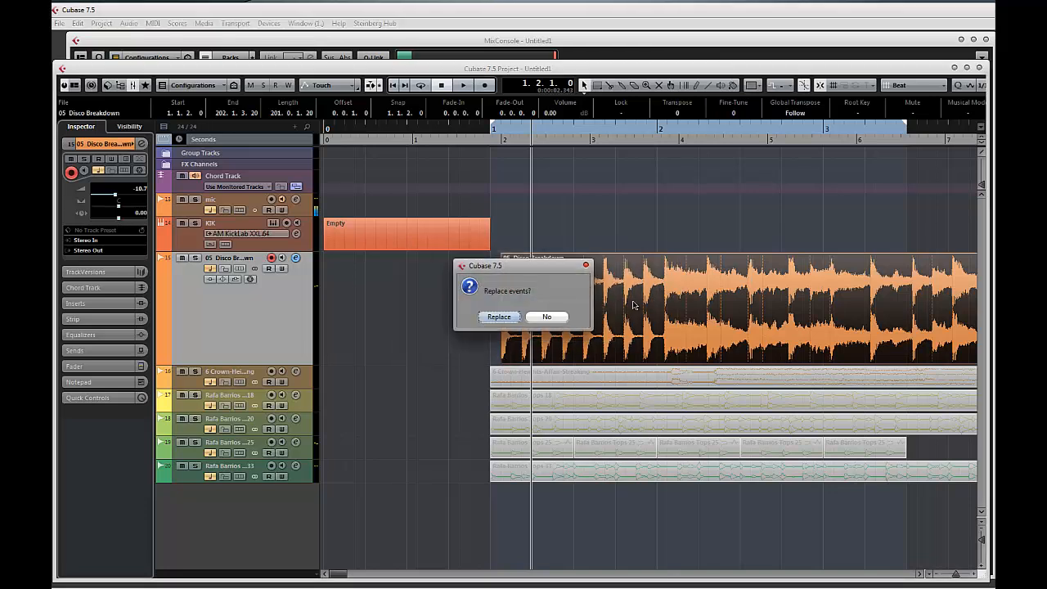
- Decline replacing the full clip, split 05 Disco Breakdown shortly after bar 2 and select the first part
left_click(549, 318)
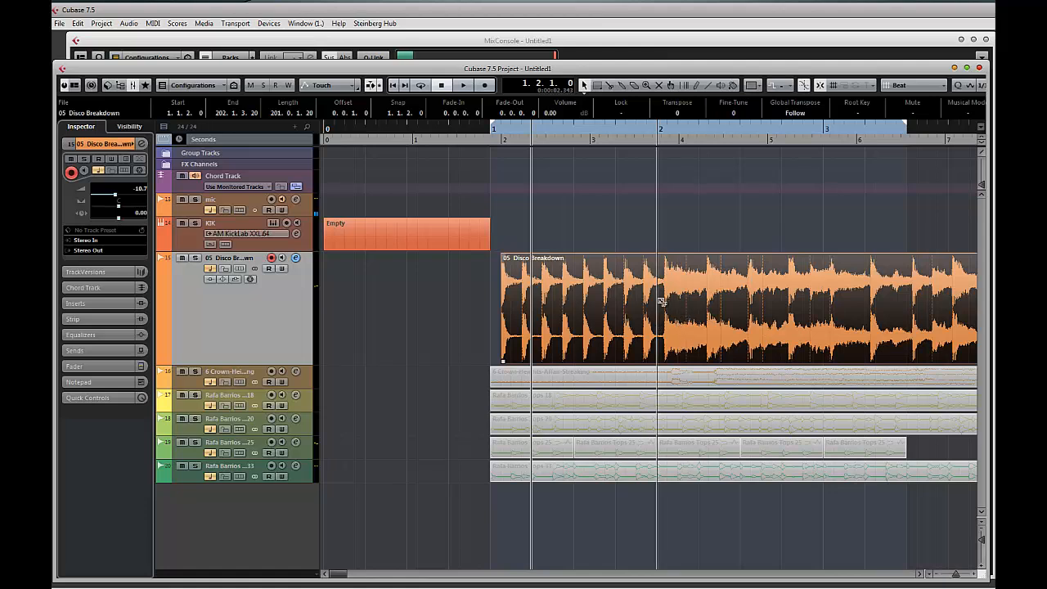
left_click(698, 303)
left_click(629, 299)
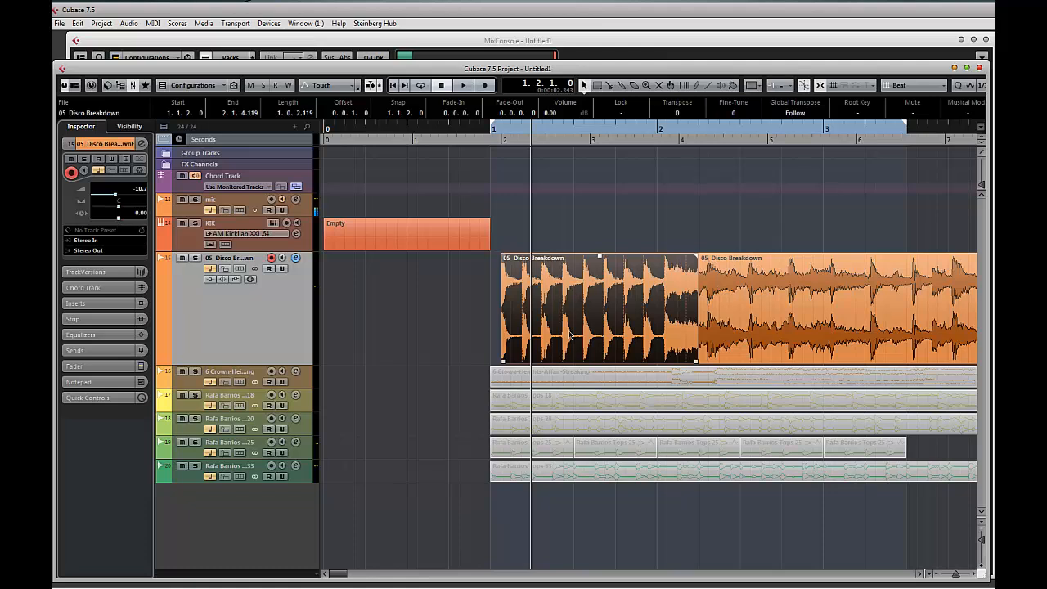
- Bounce the first part of 05 Disco Breakdown, replacing the event, and move it to start at 1.1.1.0
key("b")
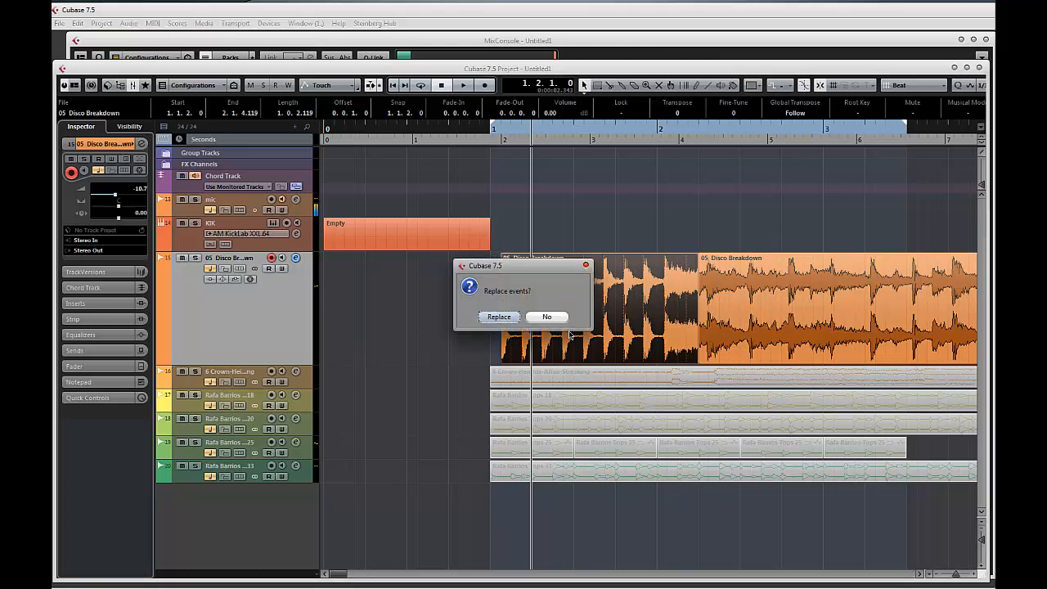
left_click(480, 321)
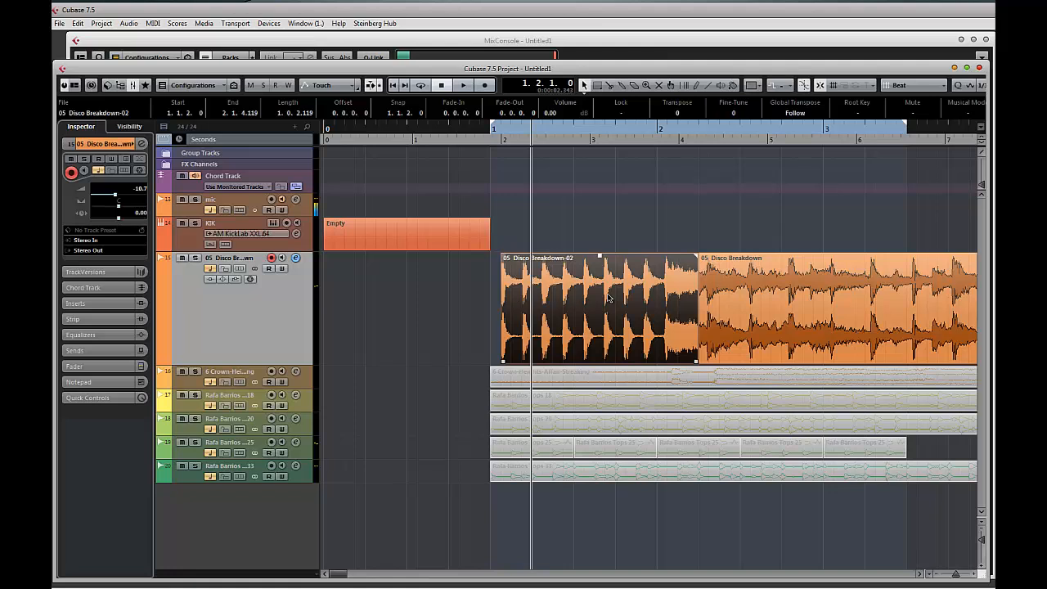
left_click_drag(585, 292, 574, 290)
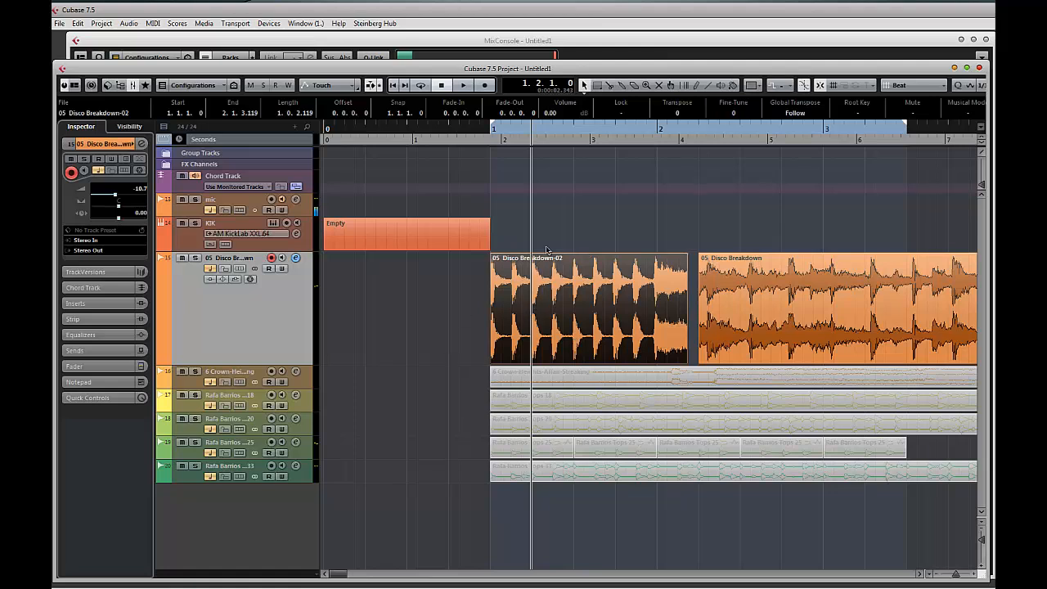
- Audition the moved 05 Disco Breakdown-02 clip and stop playback
key("space")
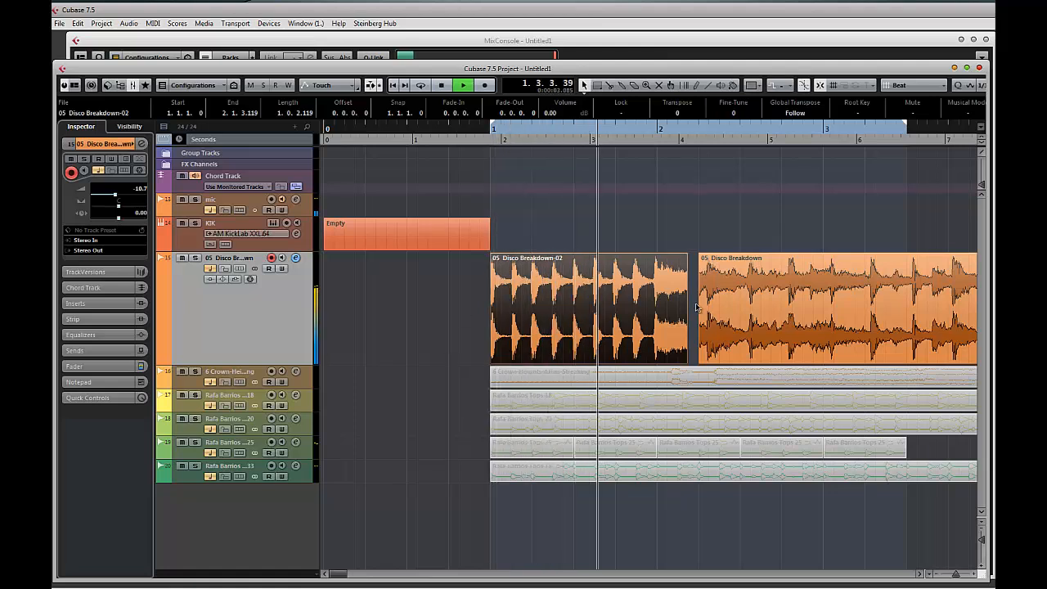
left_click(651, 312)
key("space")
- Trim the event end of 05 Disco Breakdown-02 to just before the hit near bar 2 in the Sample Editor
double_click(646, 300)
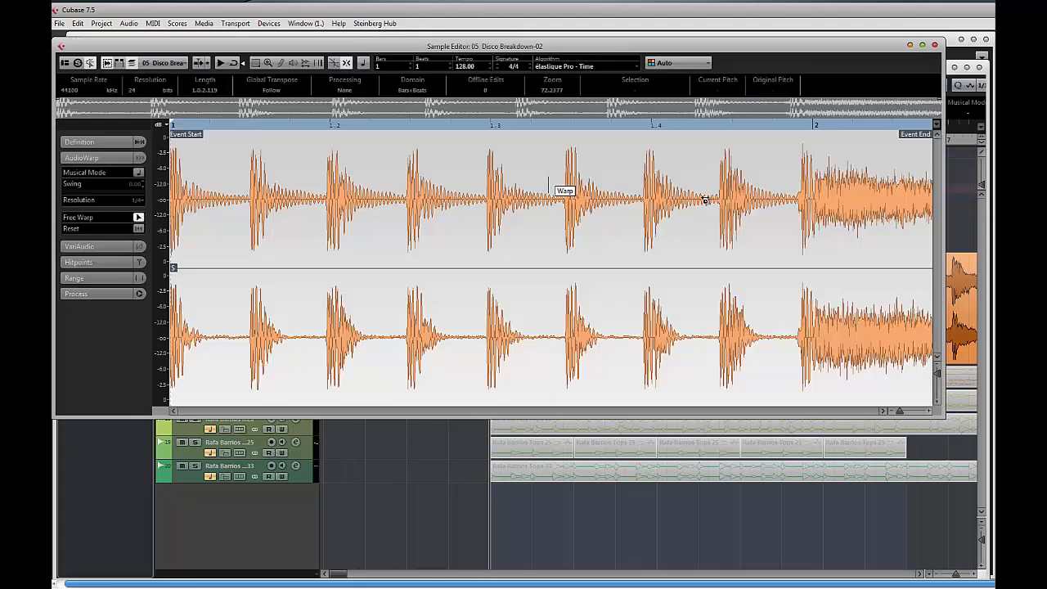
mouse_move(811, 160)
left_mouse_down()
mouse_move(790, 159)
mouse_move(799, 160)
mouse_move(792, 207)
left_mouse_up()
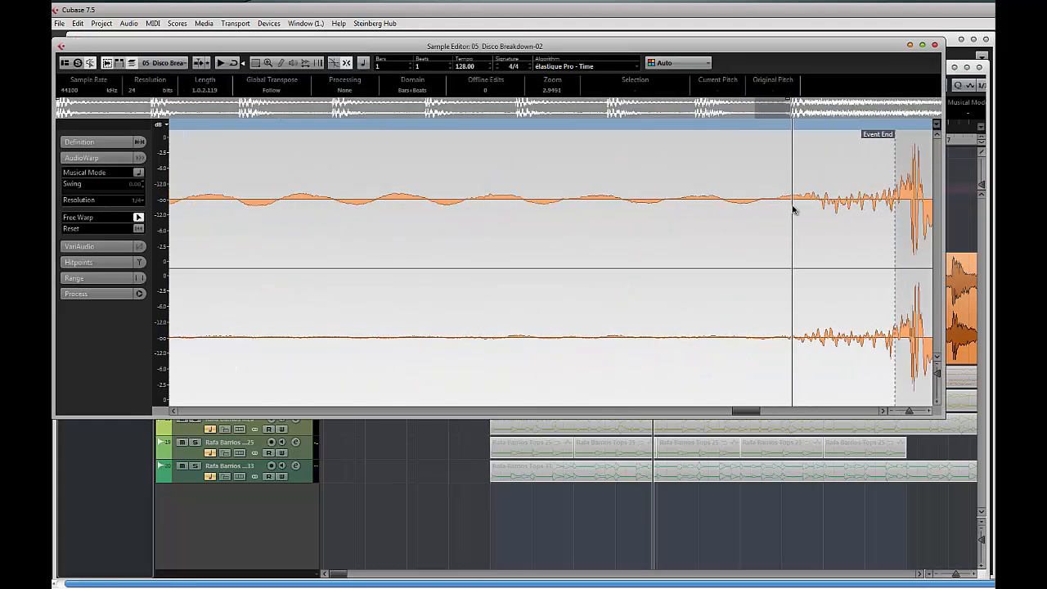
left_click_drag(874, 157, 693, 161)
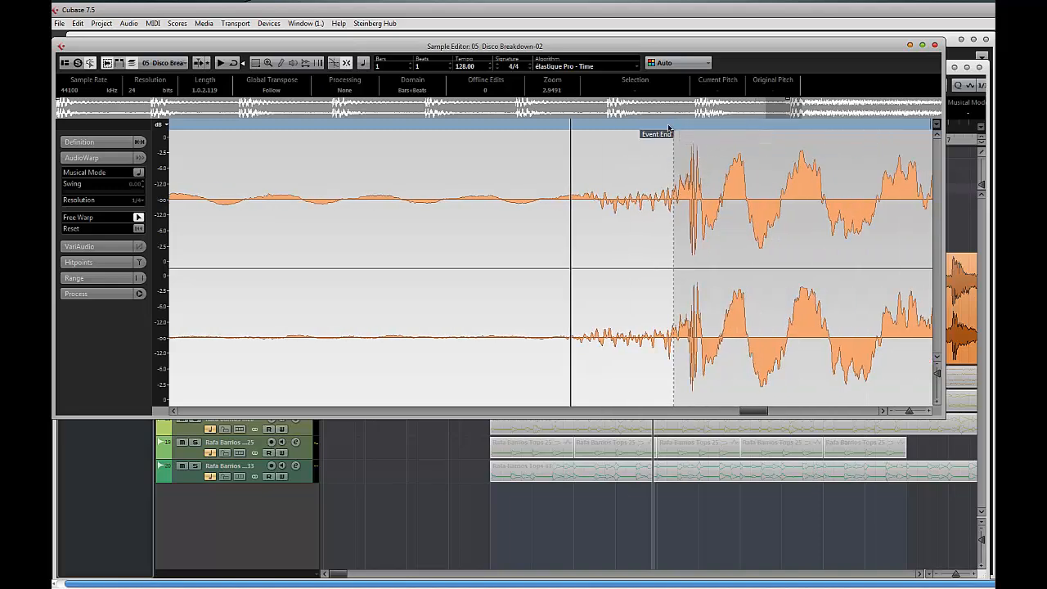
mouse_move(670, 126)
left_mouse_down()
mouse_move(664, 155)
mouse_move(648, 139)
mouse_move(582, 140)
mouse_move(675, 140)
mouse_move(636, 141)
left_mouse_up()
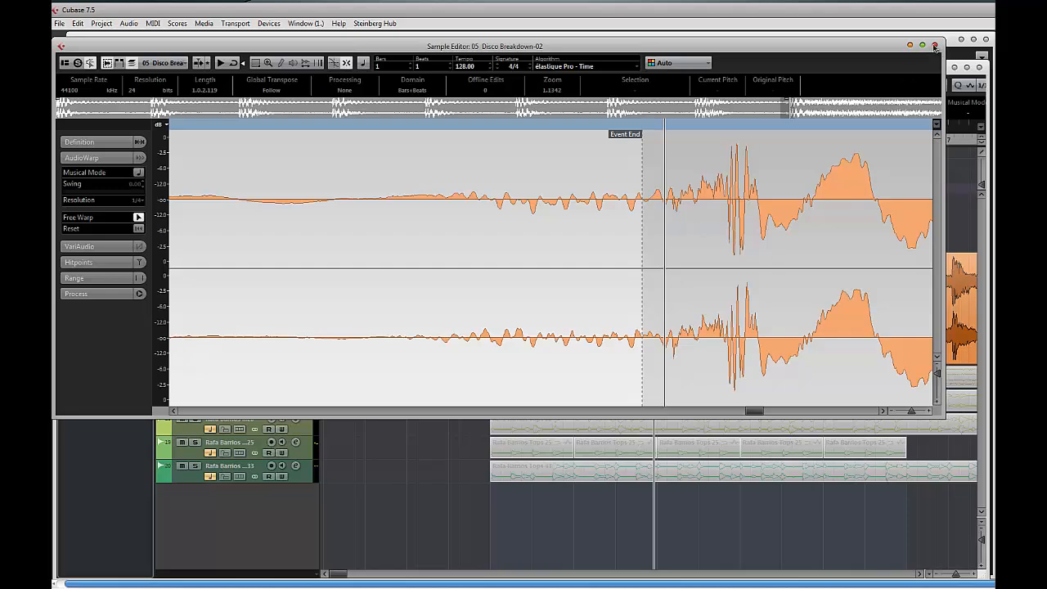
left_click(934, 46)
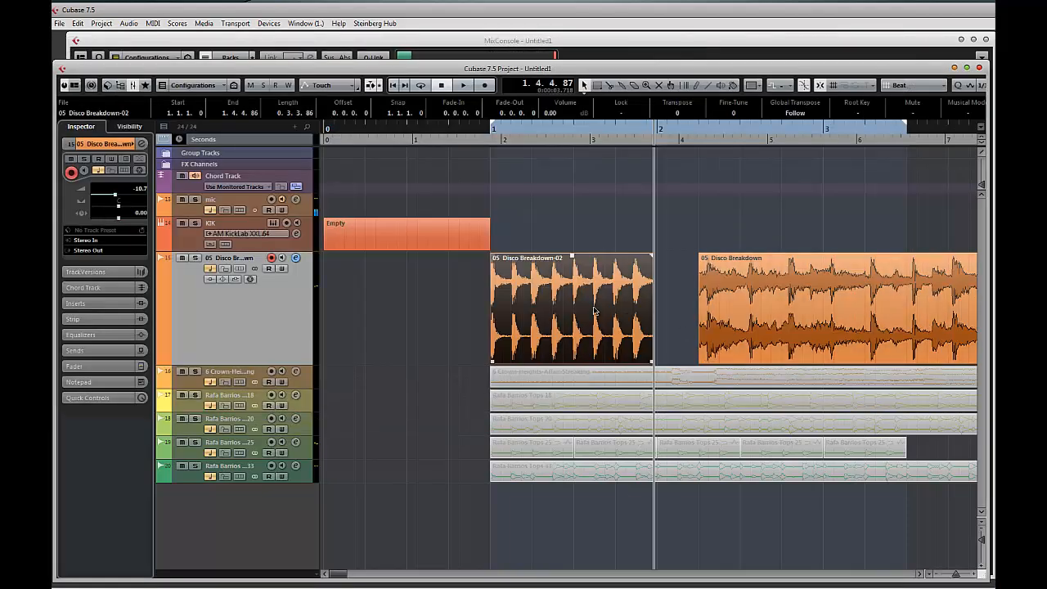
- Bounce the trimmed clip, replacing the event, and audition the result from bar 1
key("ctrl+b")
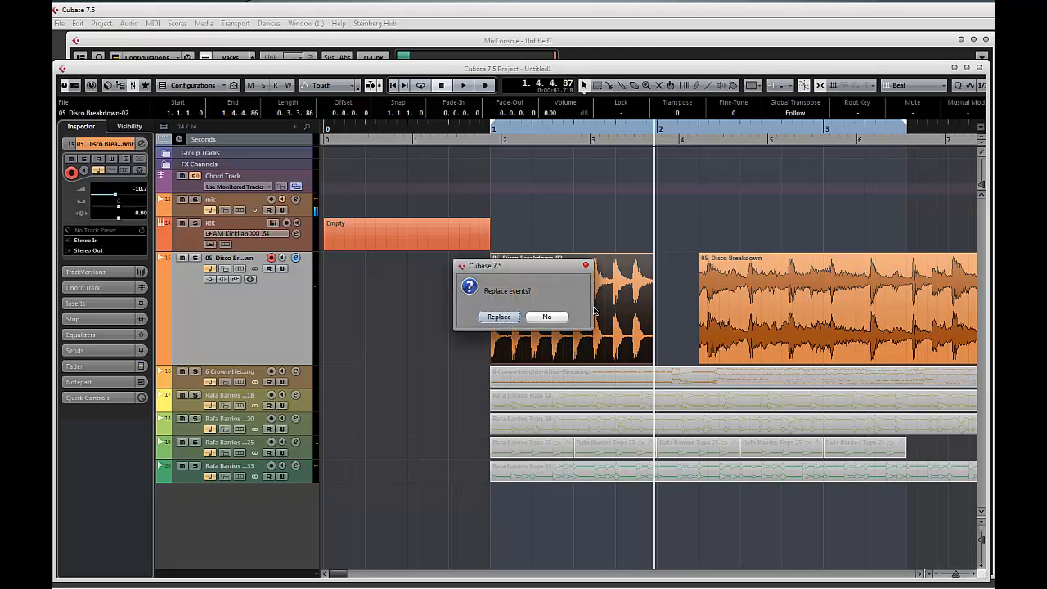
key("Return")
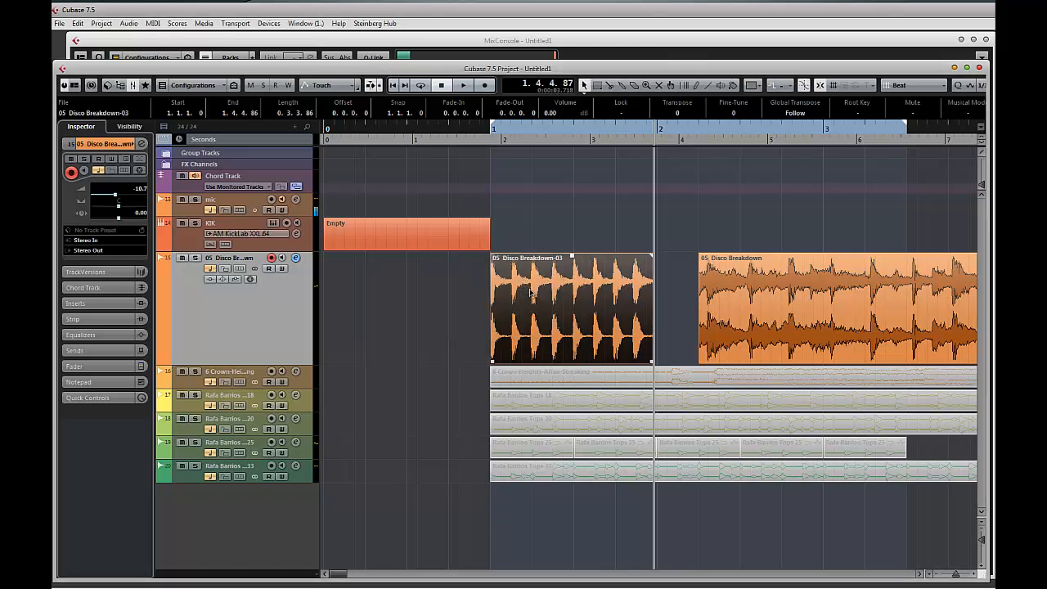
key("space")
key("space")
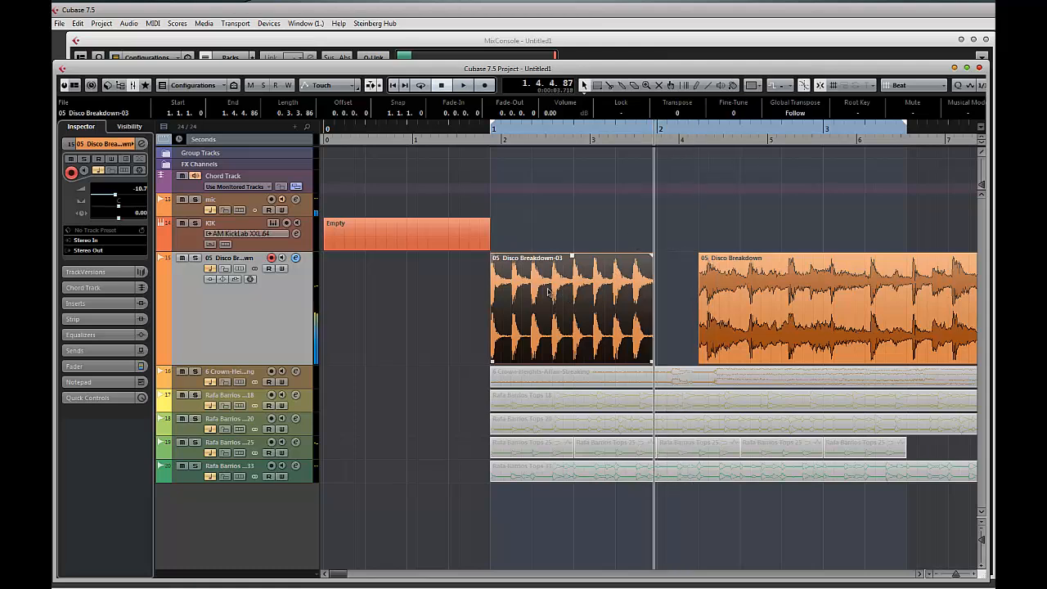
key("KP_1")
key("space")
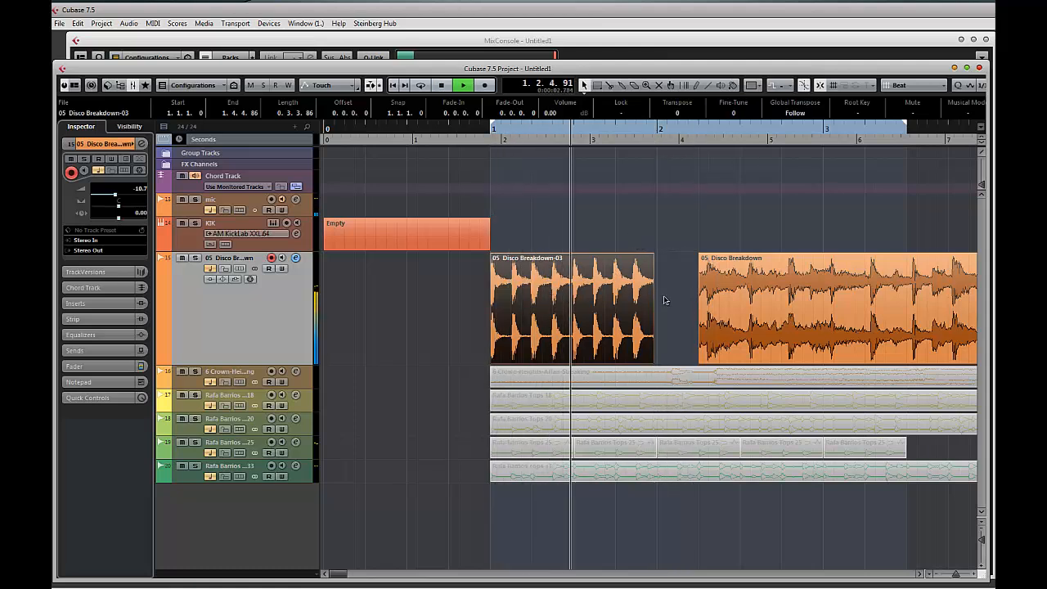
key("space")
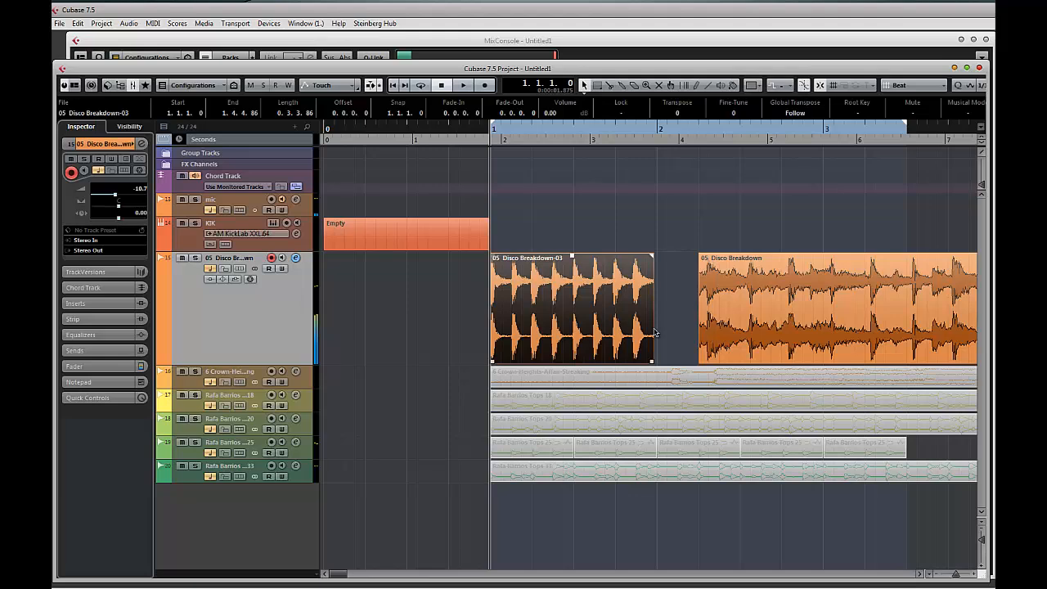
- Pull the event end of 05 Disco Breakdown-03 back before the leftover transient in the Sample Editor
double_click(617, 303)
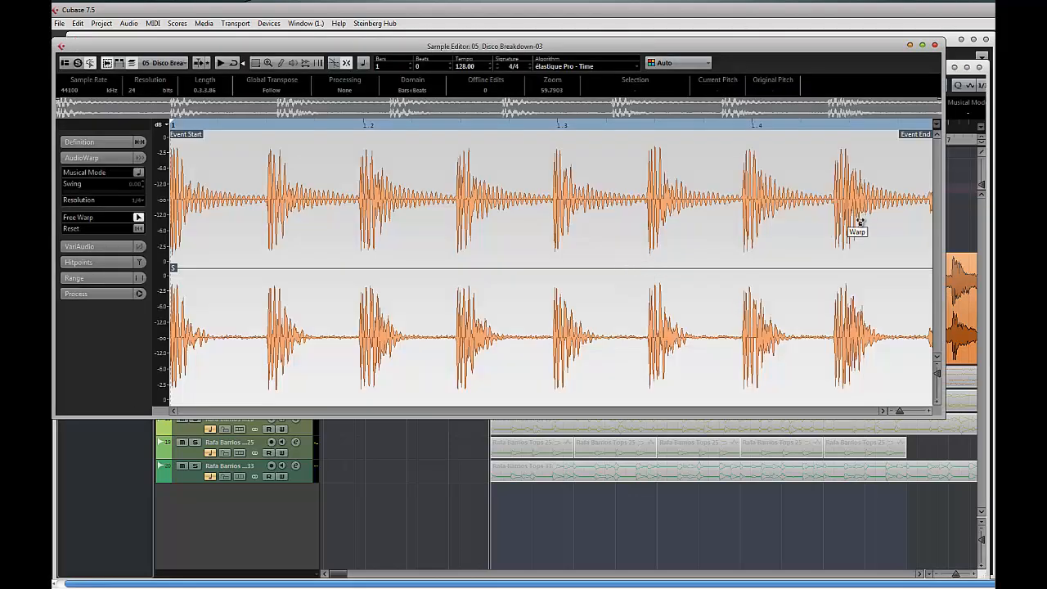
left_click_drag(930, 126, 797, 200)
scroll(830, 205, "down", 2)
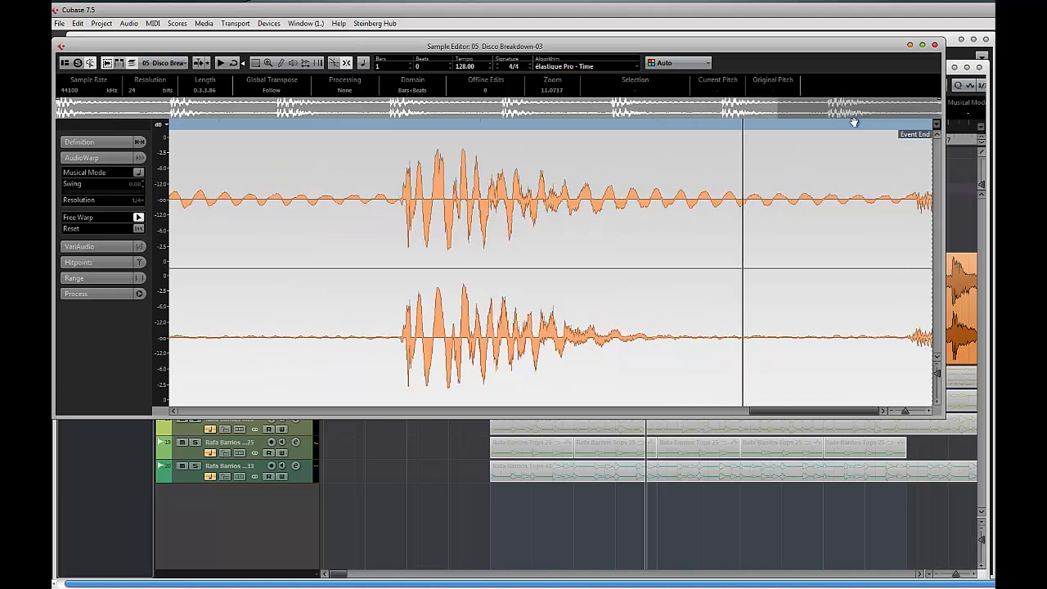
left_click_drag(935, 131, 896, 144)
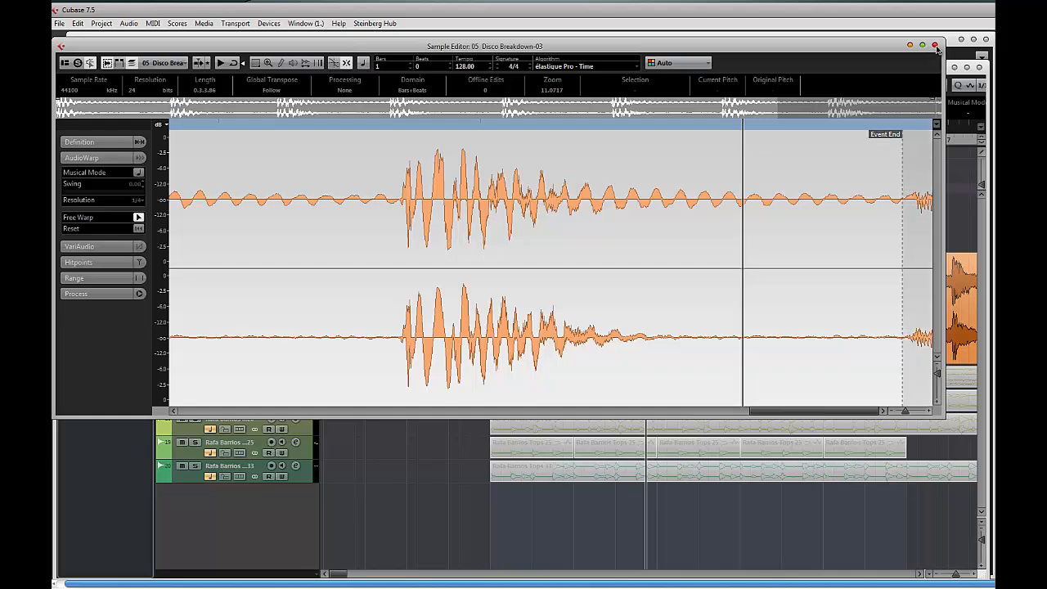
left_click(935, 46)
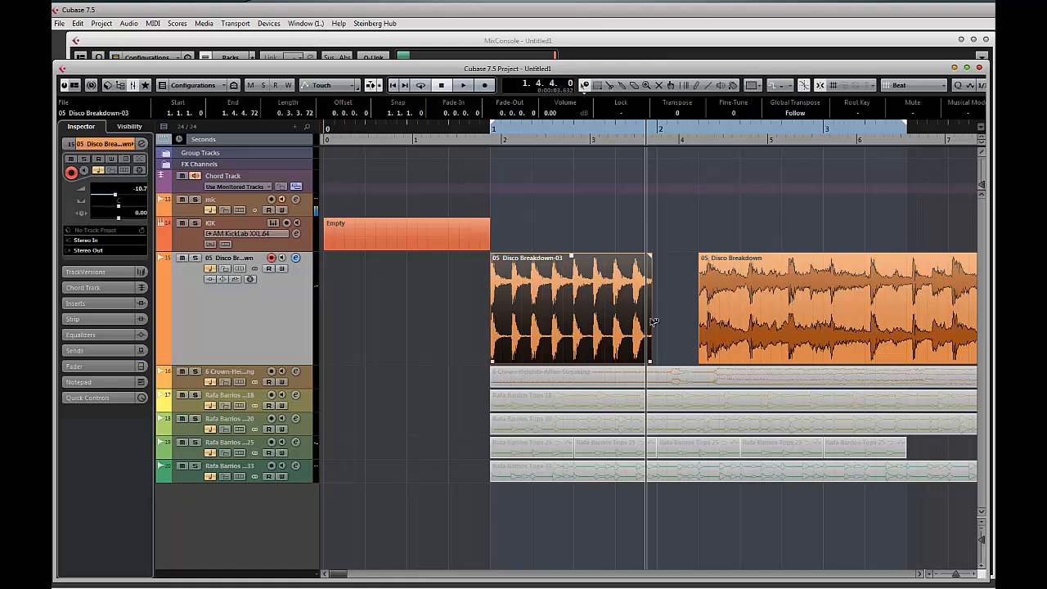
- Time-stretch 05 Disco Breakdown-03 to one full bar, ending at 2.1.1.0, and set the locators to the clip
left_click_drag(650, 363, 660, 363)
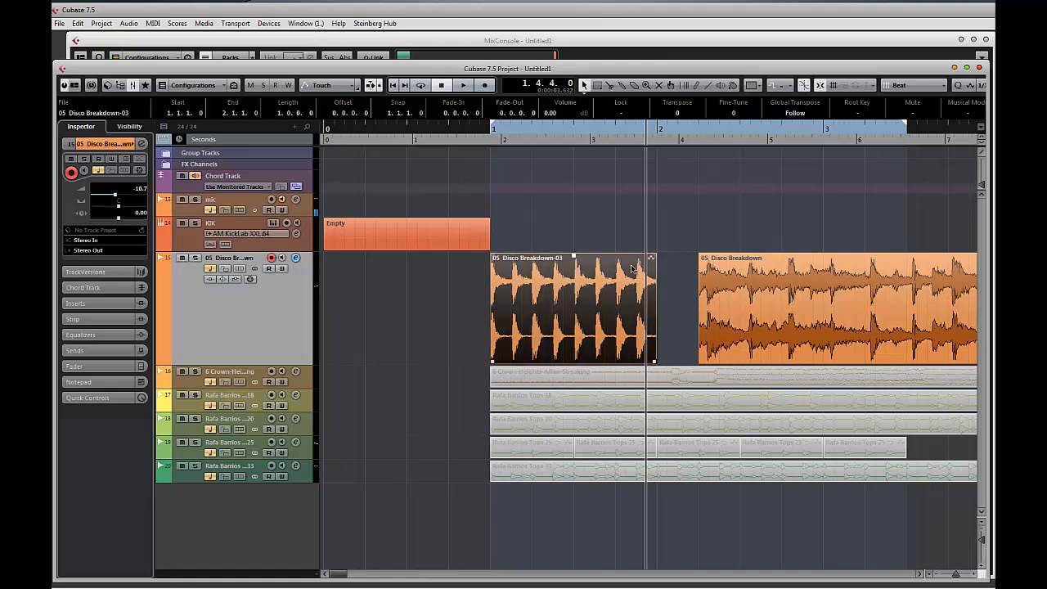
key("p")
- Audition the stretched one-bar 05 Disco Breakdown-03 clip, starting and stopping playback to check its timing
key("space")
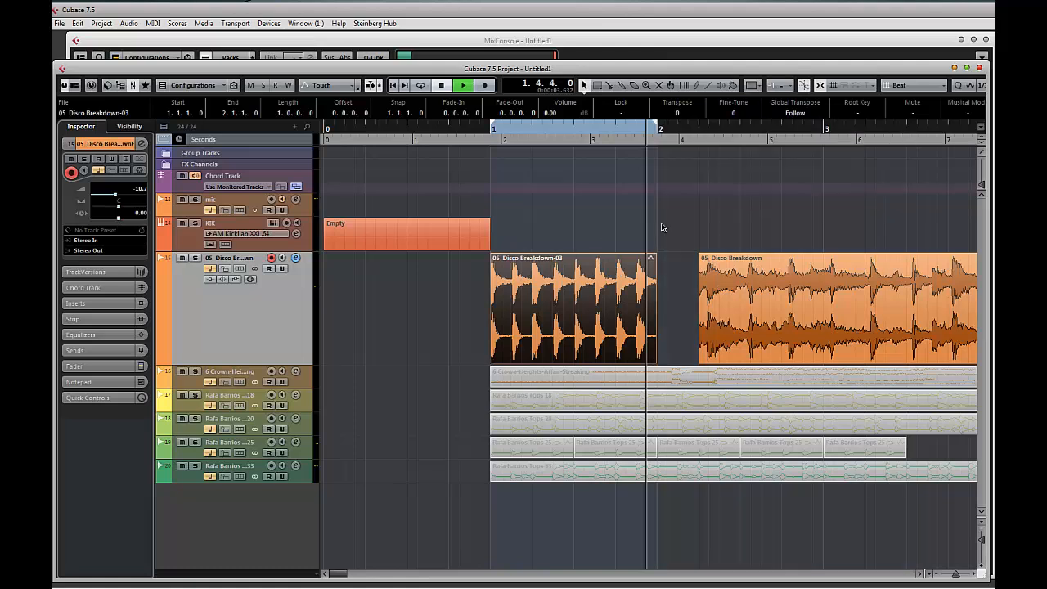
key("space")
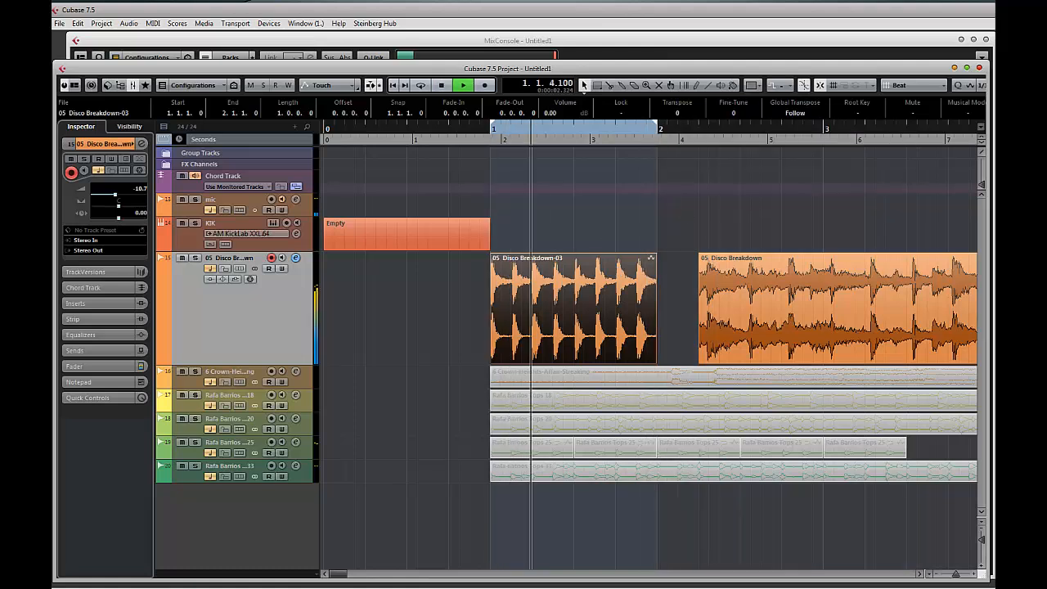
key("space")
left_click(615, 286)
key("space")
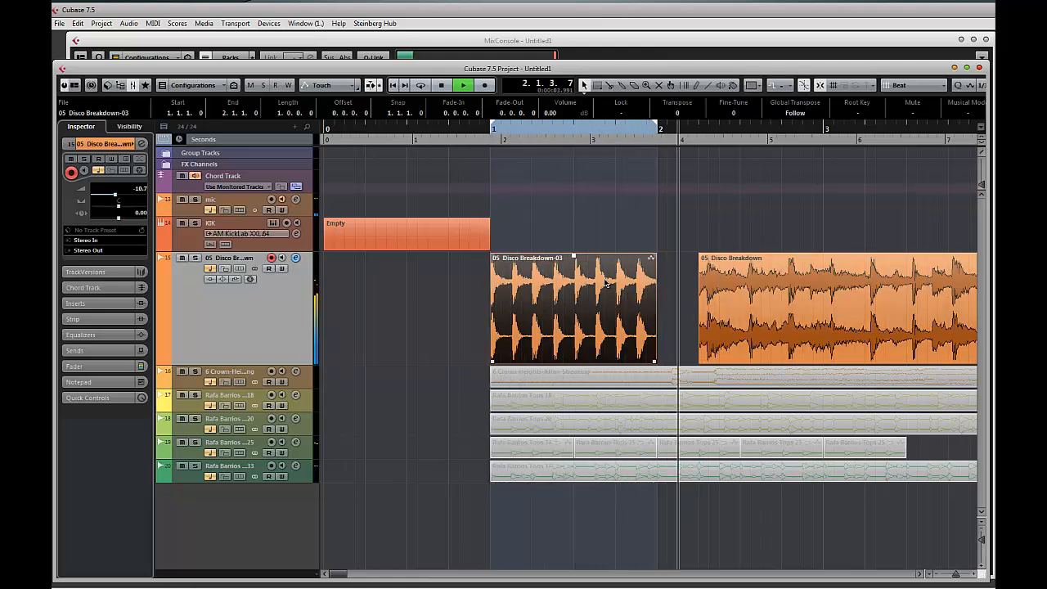
key("space")
key("space")
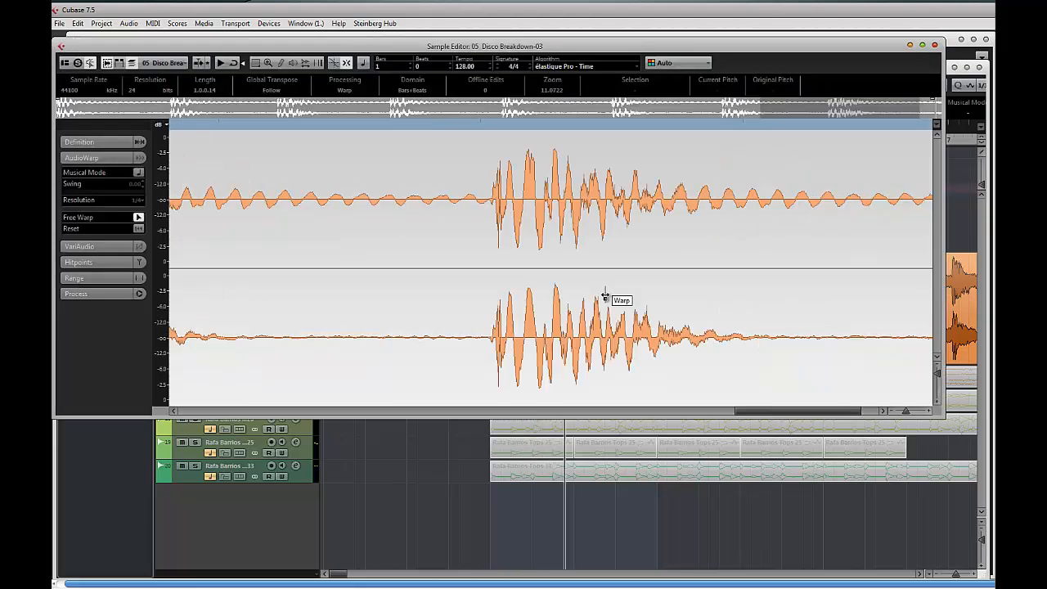
- Place a trial warp marker on a transient of 05 Disco Breakdown-03 in the Sample Editor and delete it
double_click(602, 297)
left_click(497, 227)
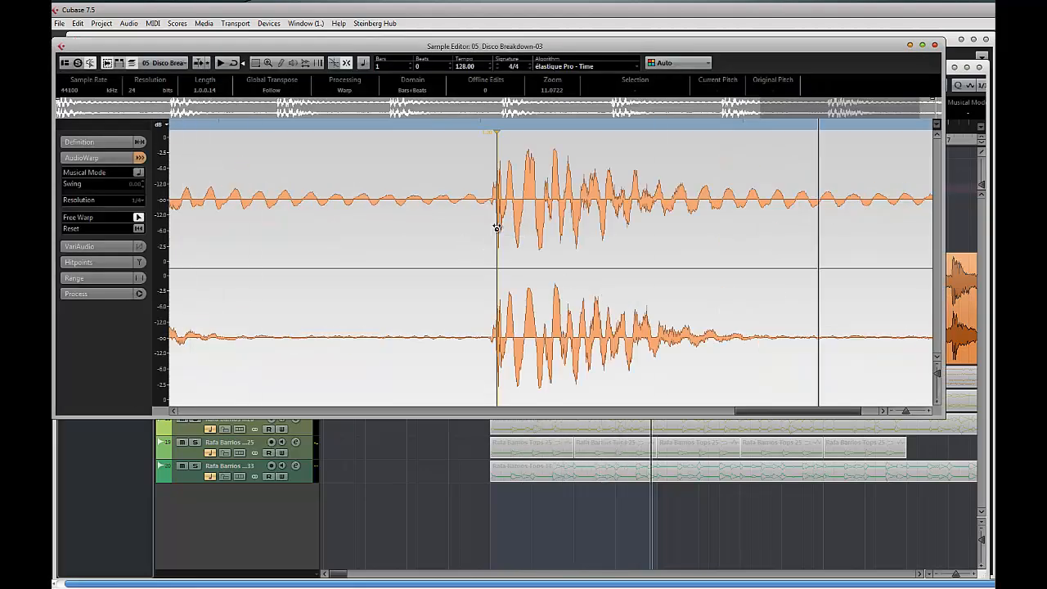
left_click(498, 227, "shift")
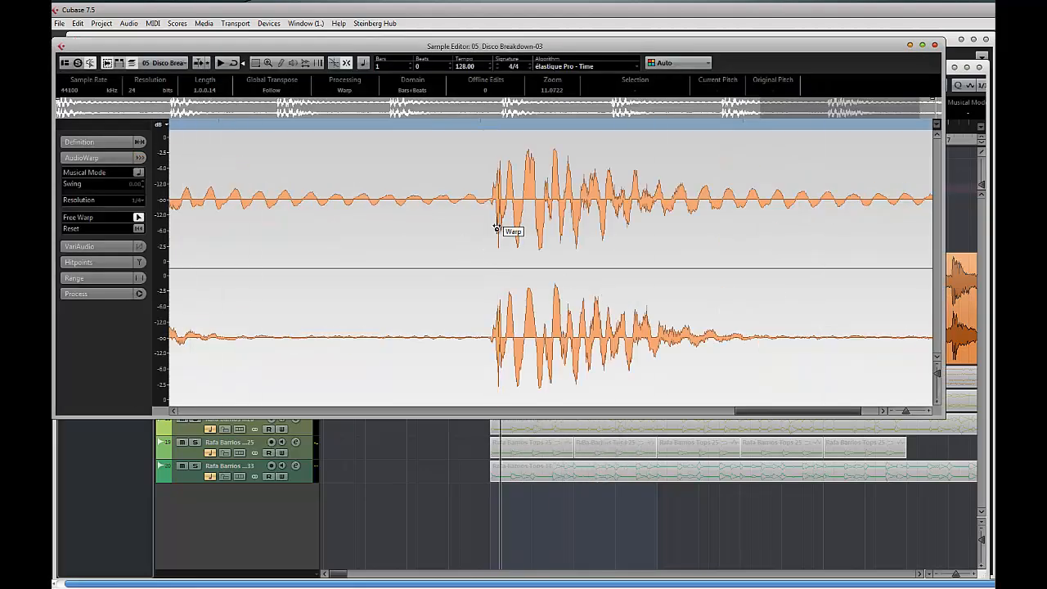
- Warp the transients in the second half of 05 Disco Breakdown-03 onto the eighth-note grid, from beat 1.4 and its off-beat back to 1.3.1.0
key("g")
key("g")
key("g")
key("g")
key("g")
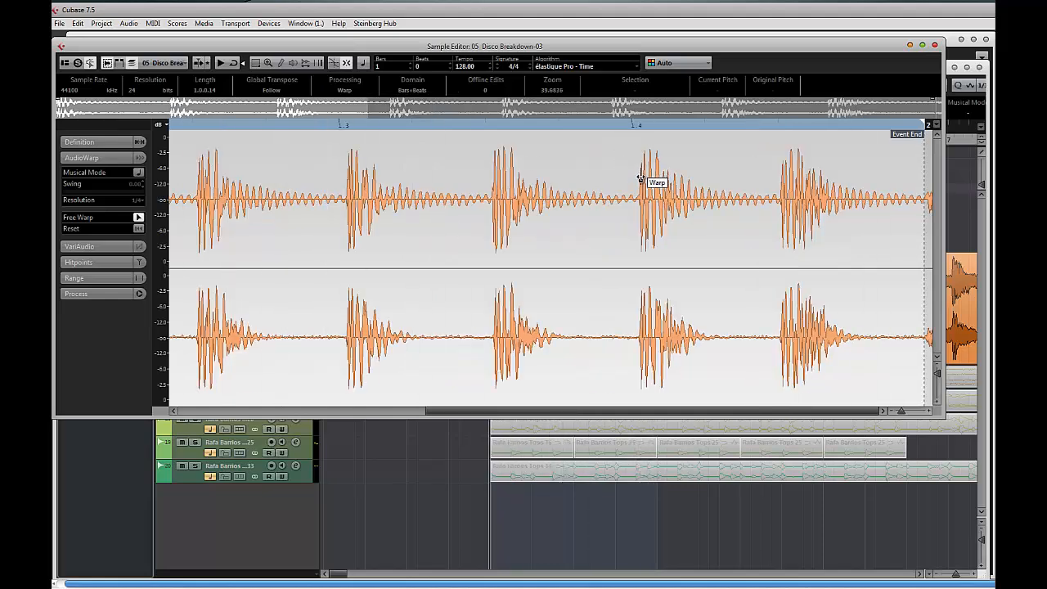
left_click_drag(641, 179, 631, 181)
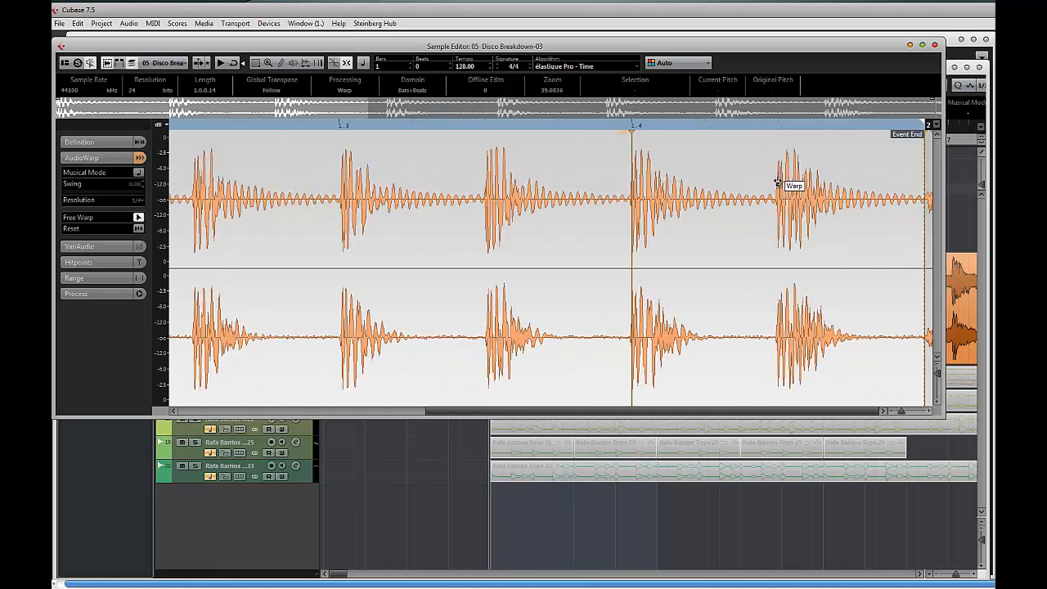
left_click_drag(780, 183, 778, 181)
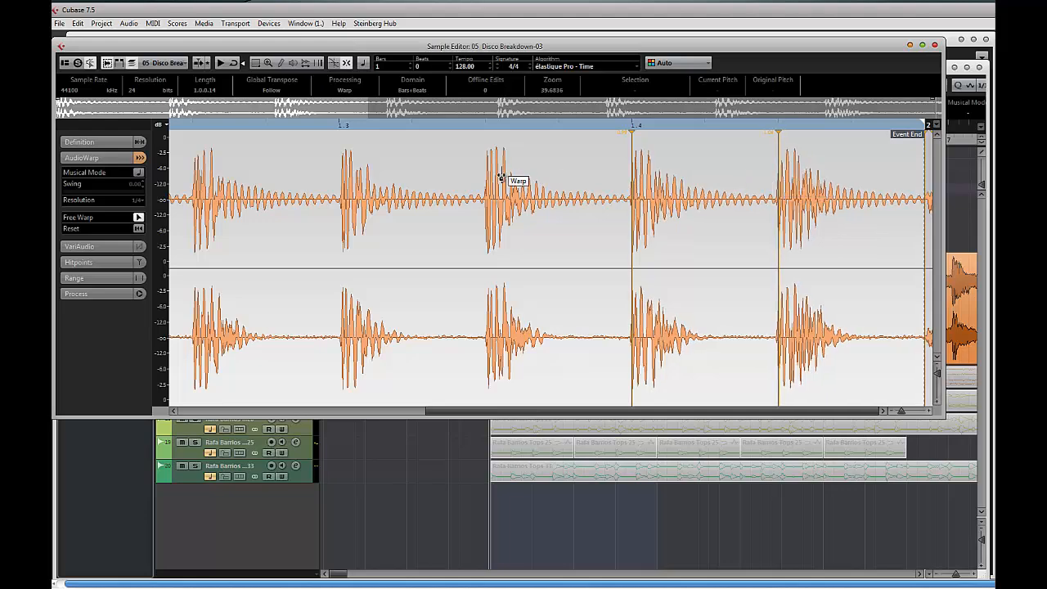
left_click_drag(493, 175, 486, 181)
left_click_drag(352, 178, 341, 180)
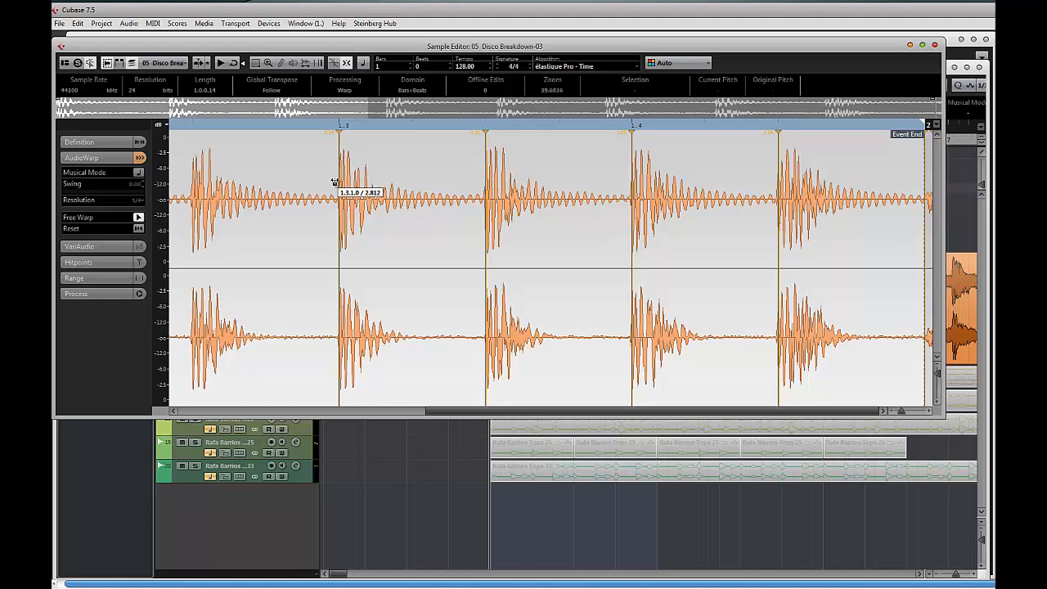
- Warp the remaining earlier transients of 05 Disco Breakdown-03 onto the grid at 1.2.3.0, beat 1.2 and the off-beat after beat 1
scroll(428, 173, "left", 5)
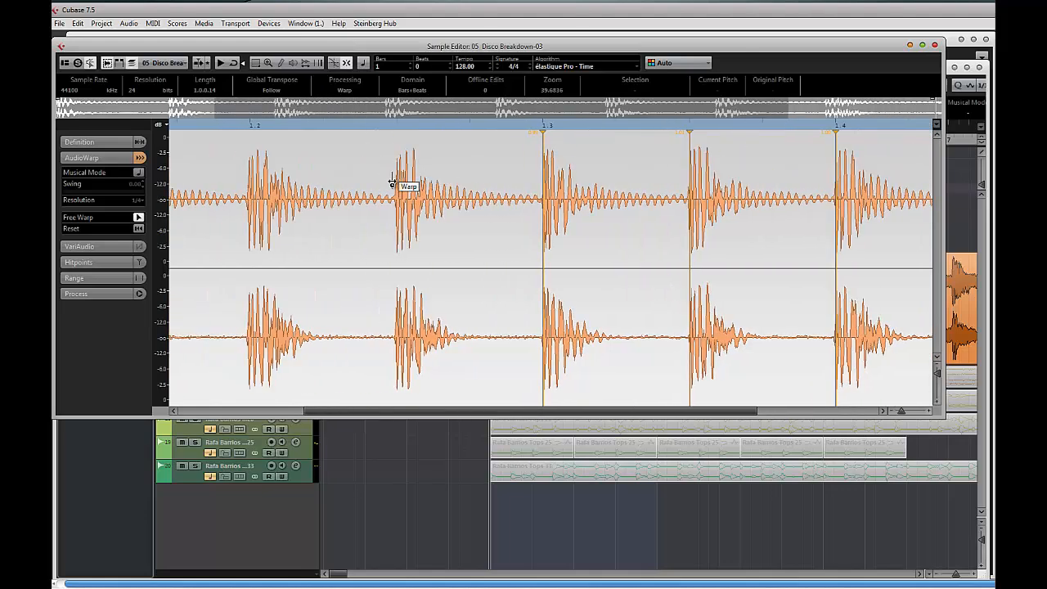
left_click(398, 181)
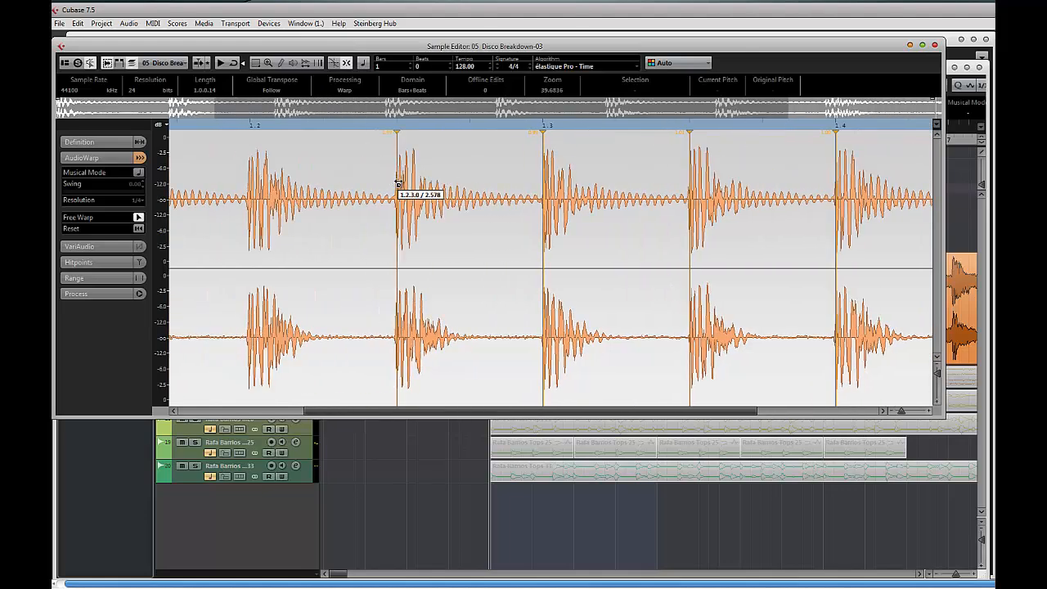
left_click(248, 180)
scroll(338, 165, "left", 5)
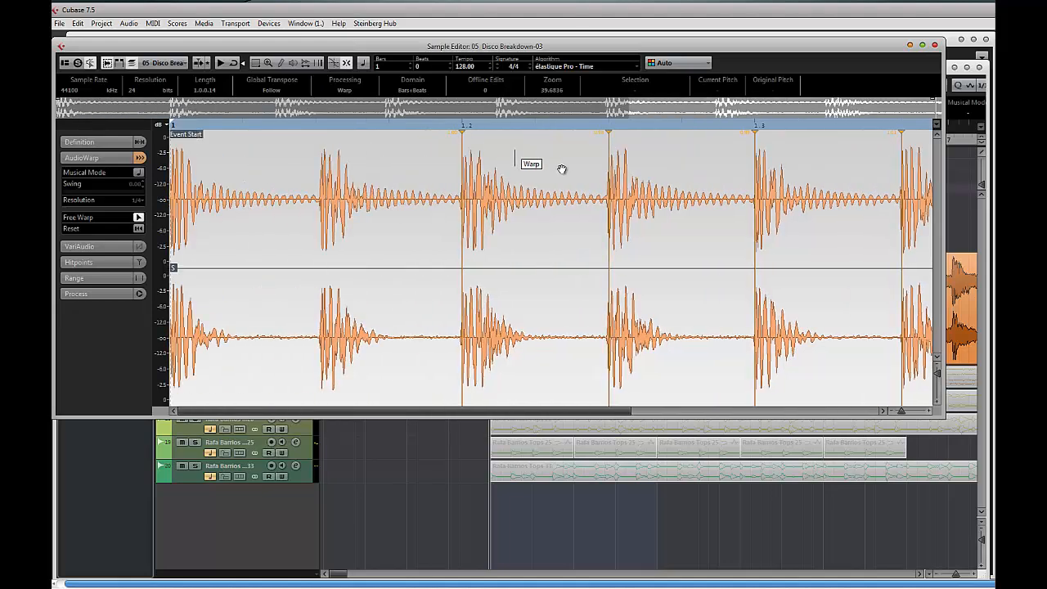
left_click_drag(320, 179, 316, 180)
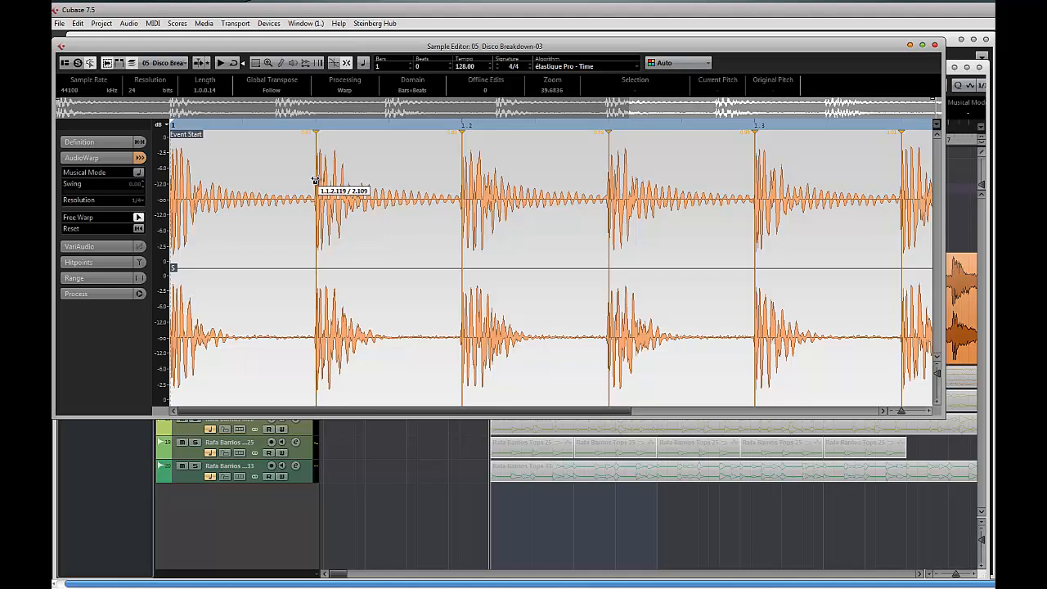
scroll(664, 173, "right", 10)
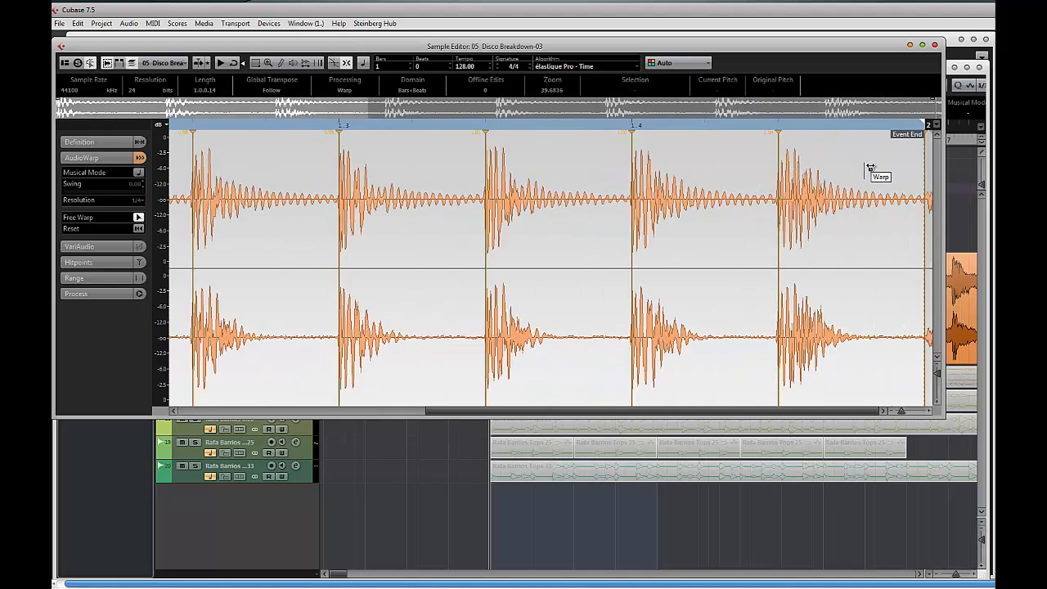
- Close the Sample Editor, audition the warped loop, and bounce the clip, replacing the event
left_click(937, 46)
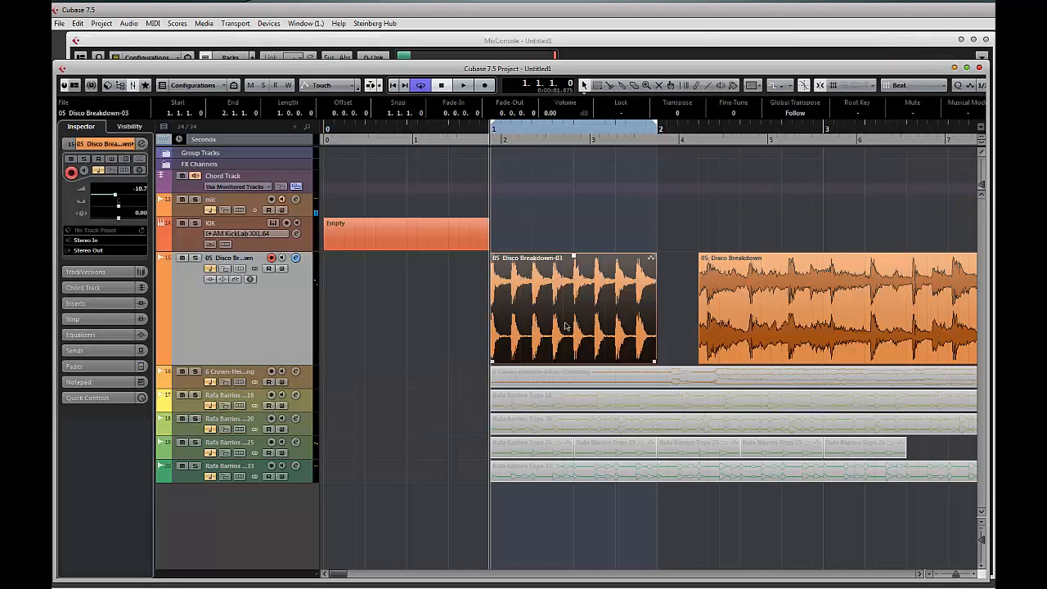
key("space")
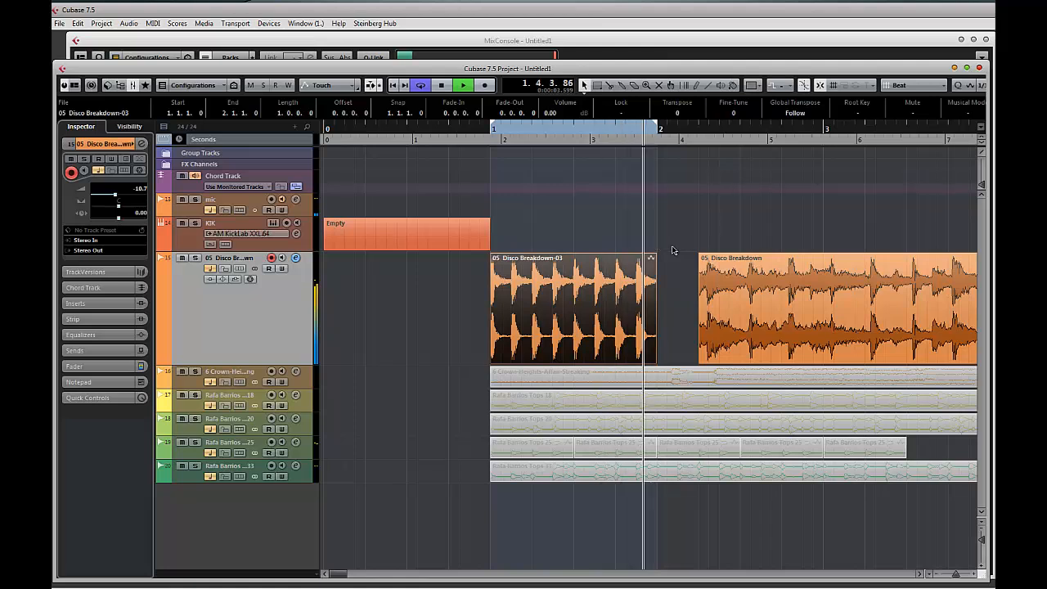
key("space")
left_click(602, 298)
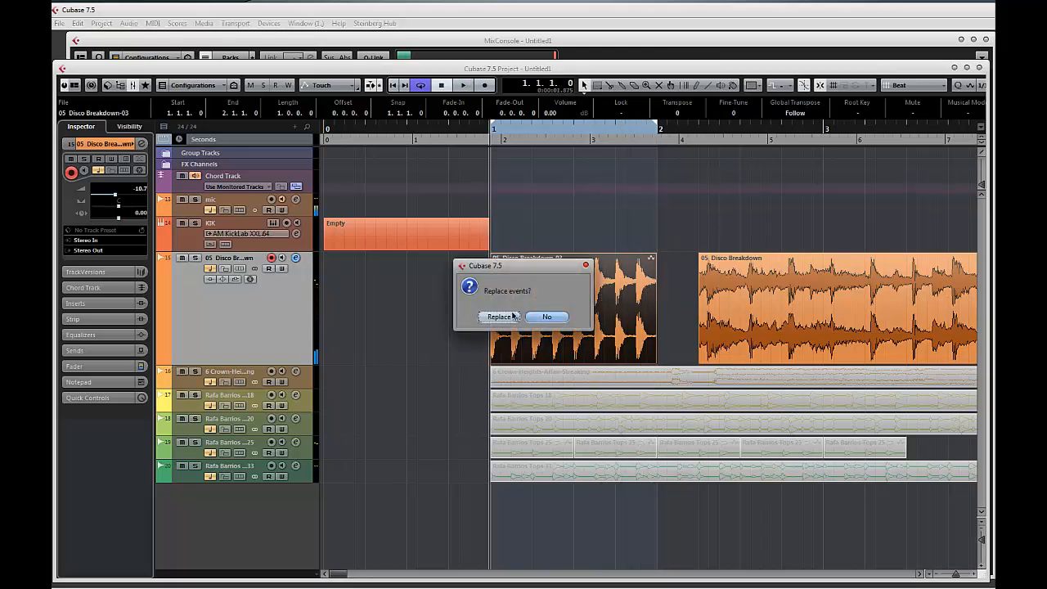
left_click(496, 313)
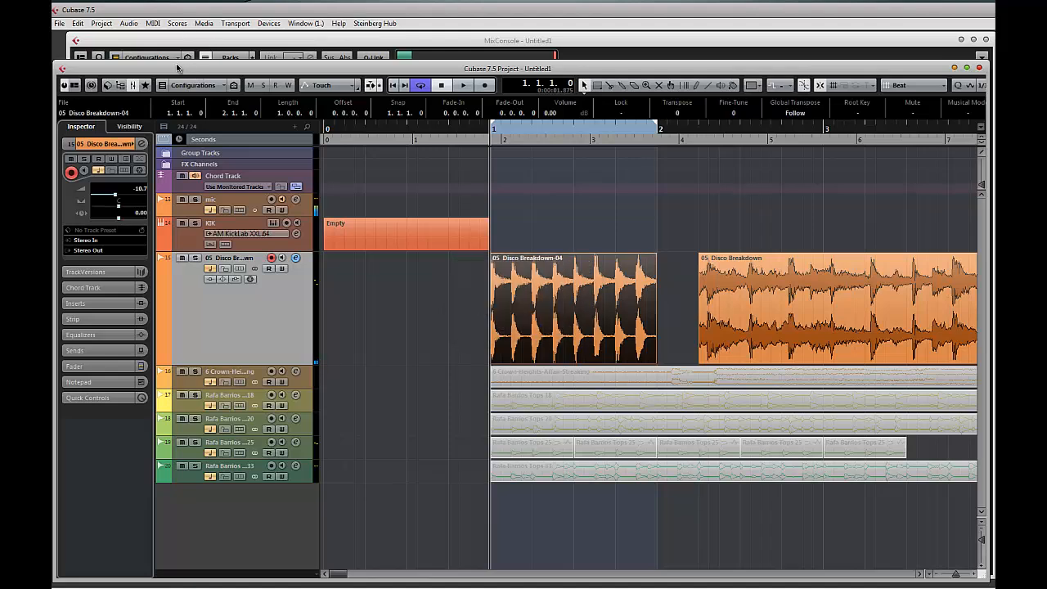
- Look up the Bounce Selection command and inspect the bounced 05 Disco Breakdown-04 clip in the Sample Editor
left_click(129, 22)
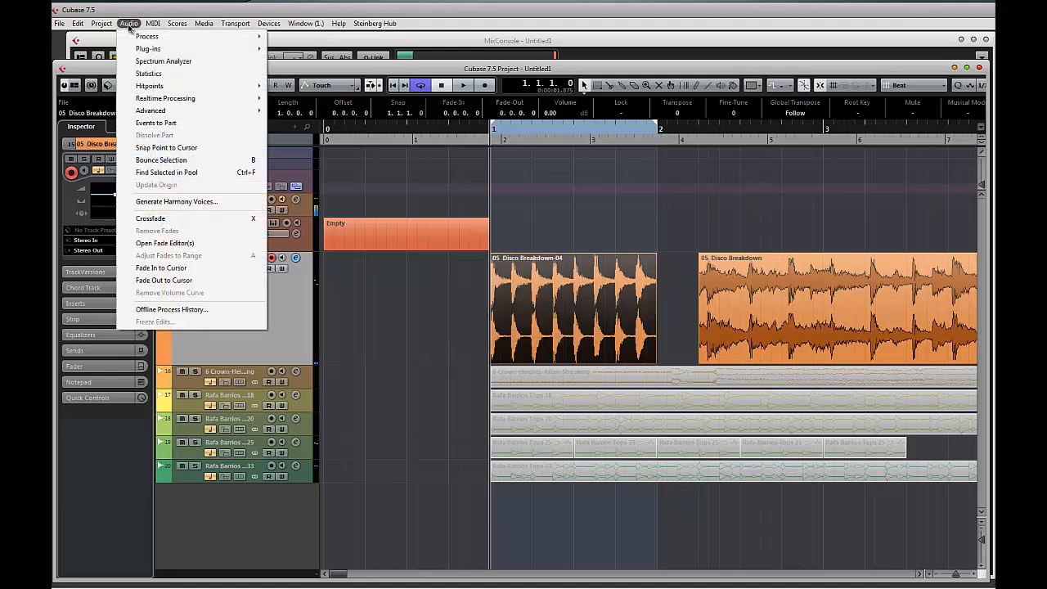
mouse_move(141, 43)
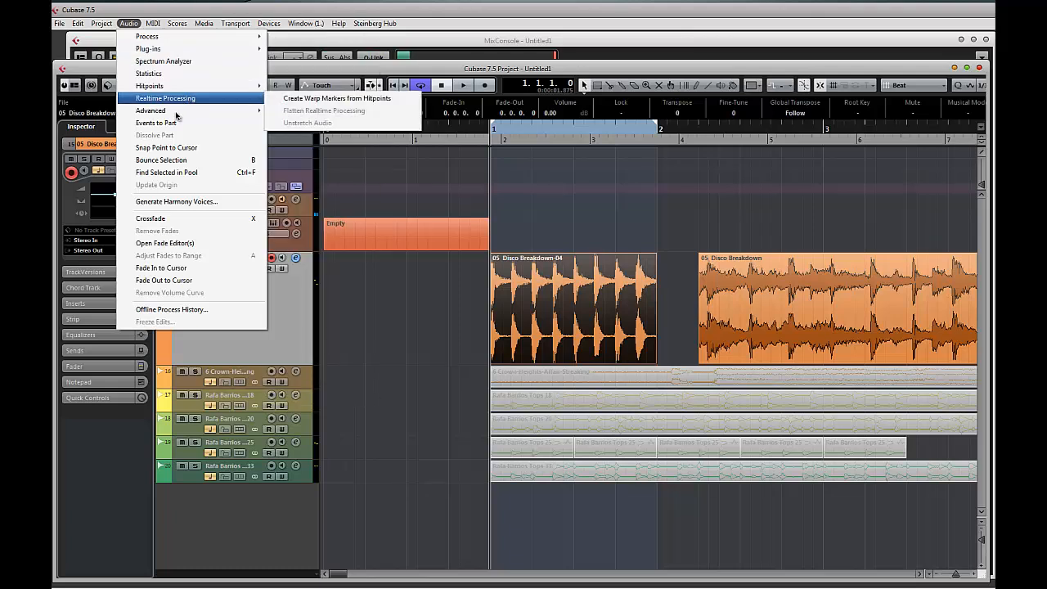
mouse_move(176, 116)
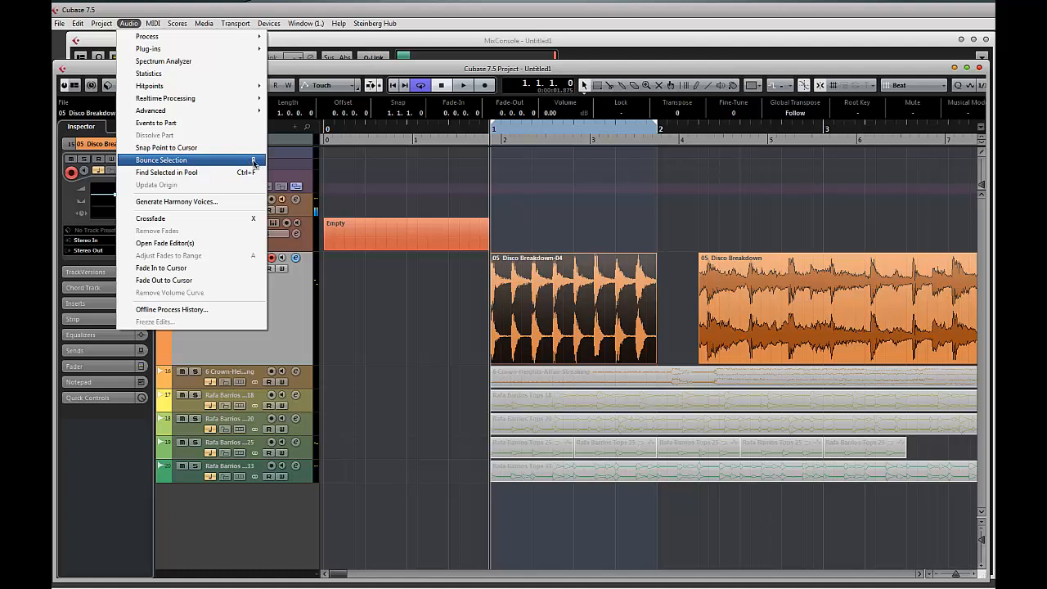
left_click(327, 73)
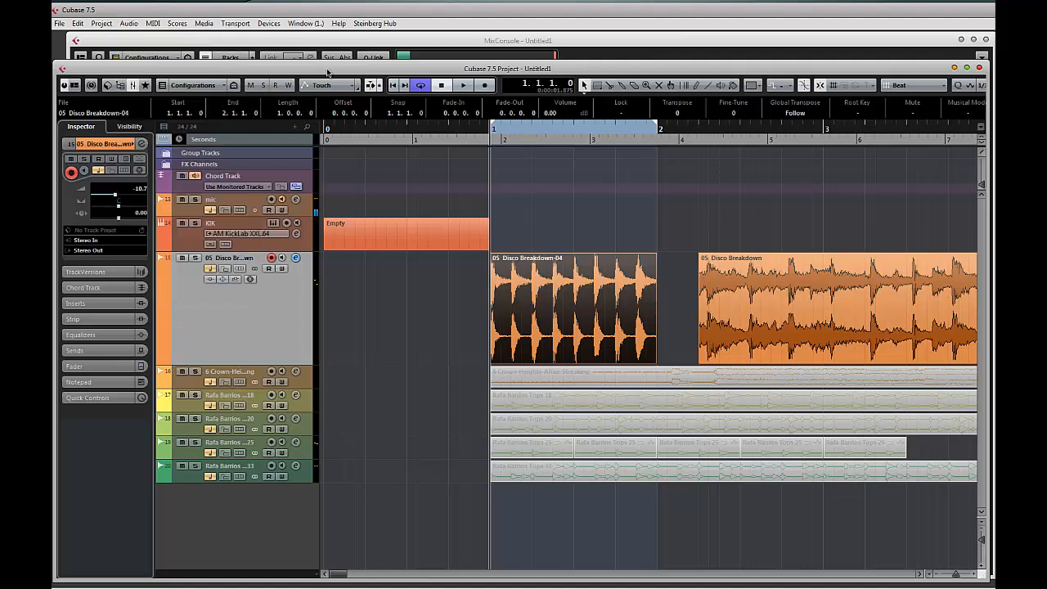
double_click(564, 309)
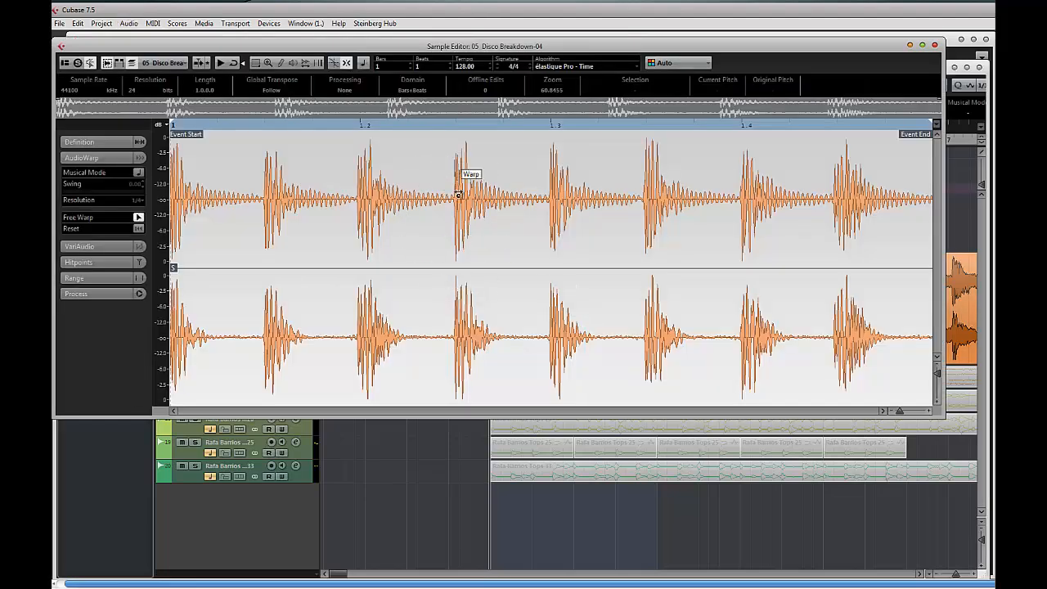
left_click(936, 46)
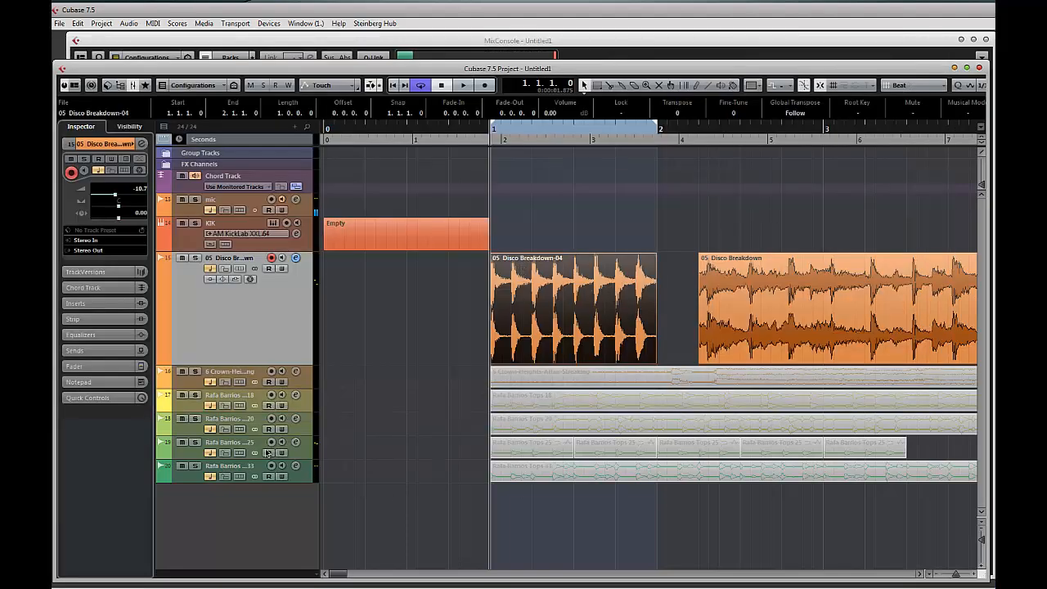
- Unmute the Rafa Barrios Tops 33 event and audition it together with 05 Disco Breakdown-04
left_click(573, 475)
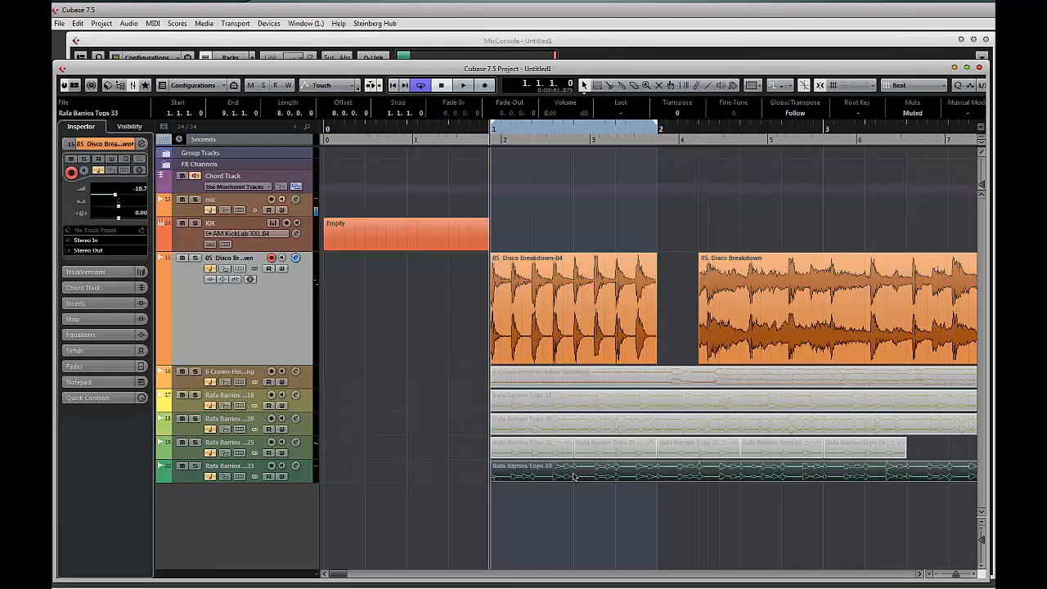
key("shift+u")
key("space")
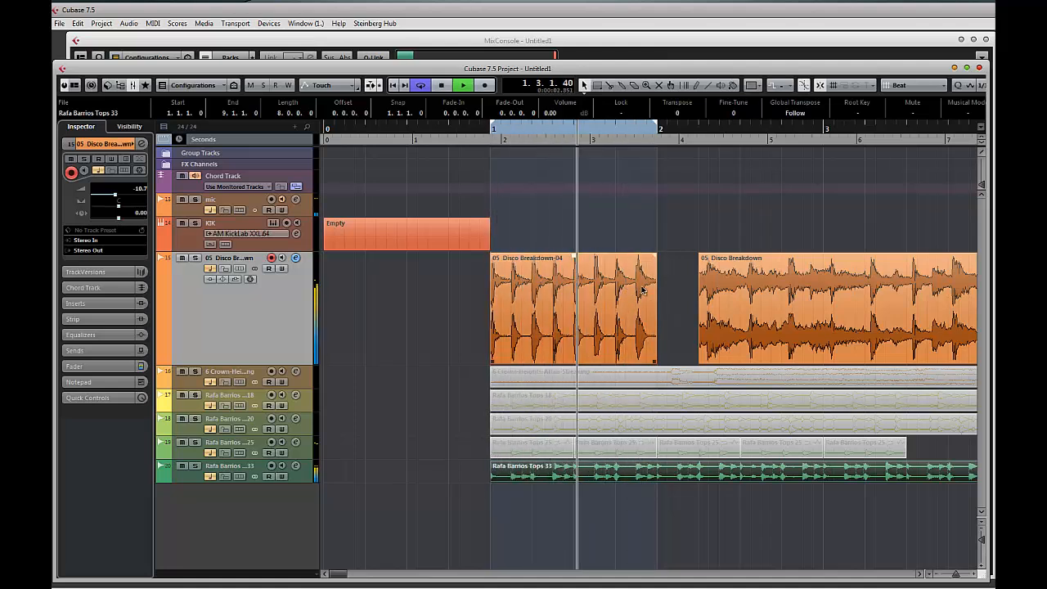
key("space")
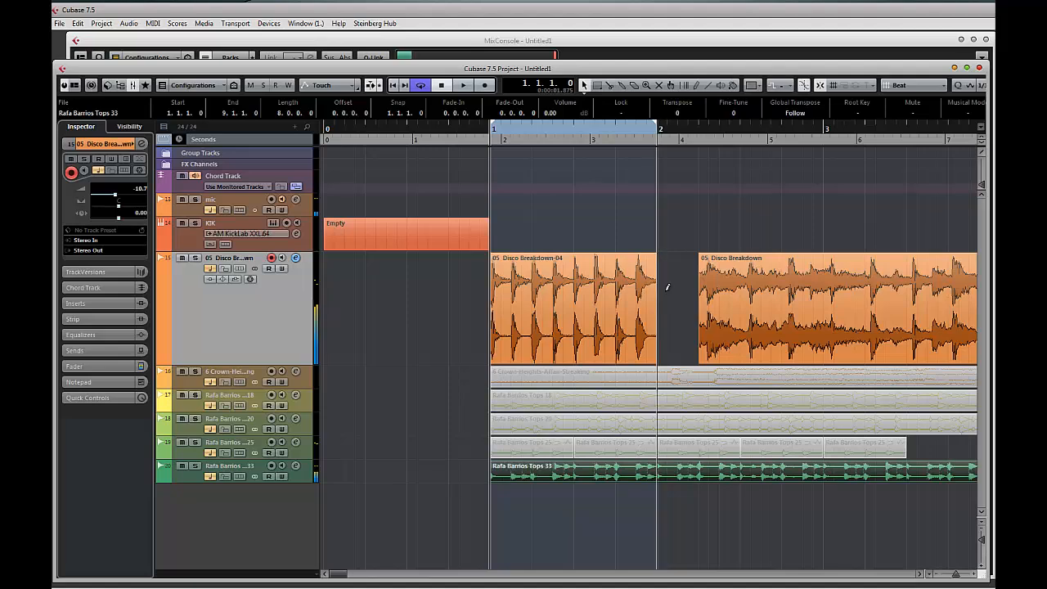
- Examine up close how the hits of 05 Disco Breakdown-04 line up with the beat grid and Rafa Barrios Tops 33
key("h")
key("h")
key("h")
key("h")
left_click_drag(730, 288, 501, 288)
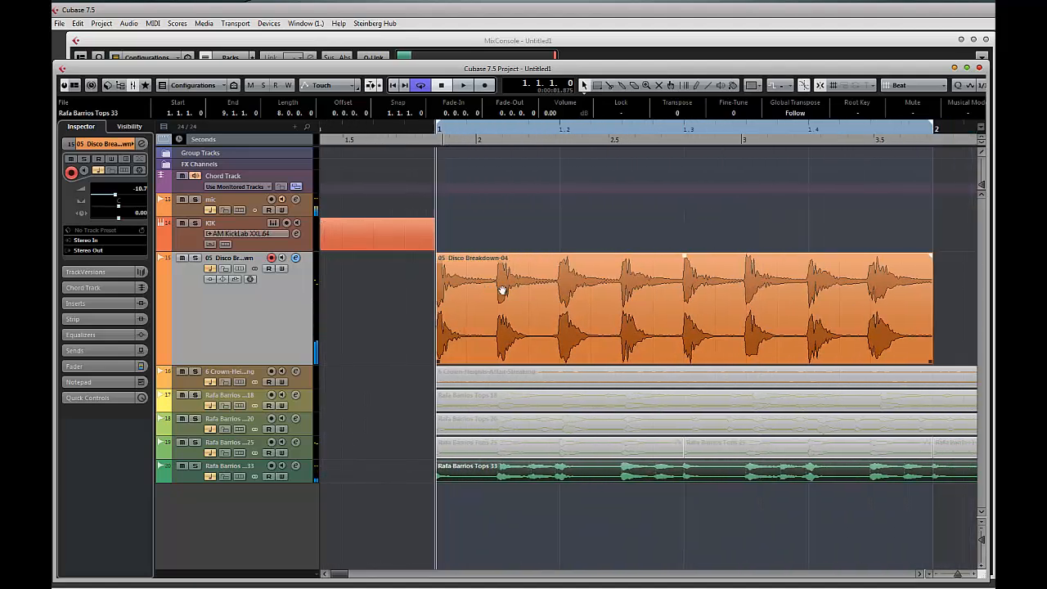
key("g")
key("g")
key("g")
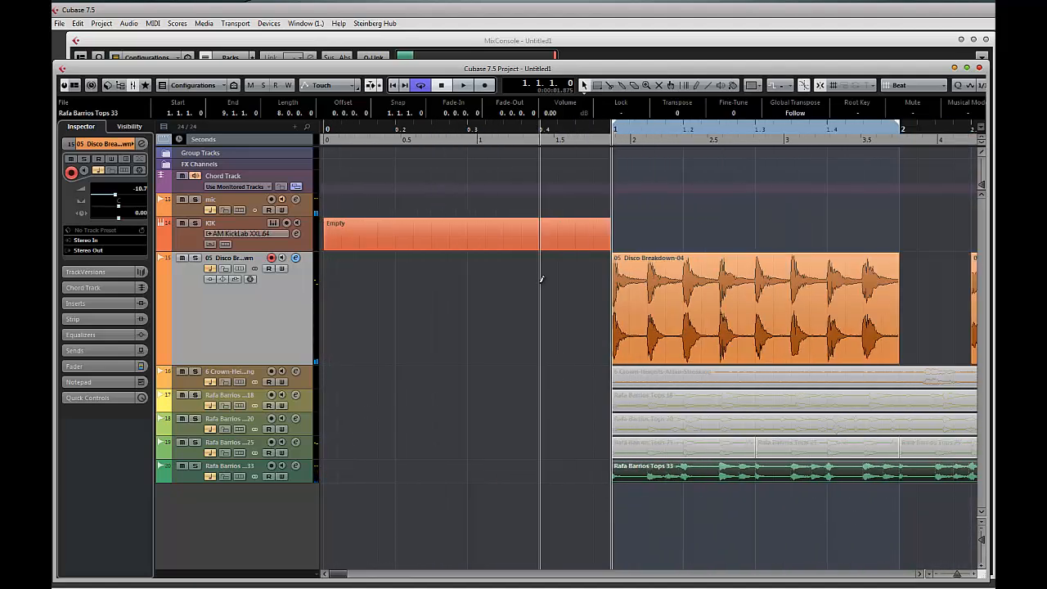
- Move the original 05 Disco Breakdown event to 3.3.1.0 and place a copy of 05 Disco Breakdown-04 directly before it
left_click(779, 284)
left_click_drag(778, 284, 981, 284)
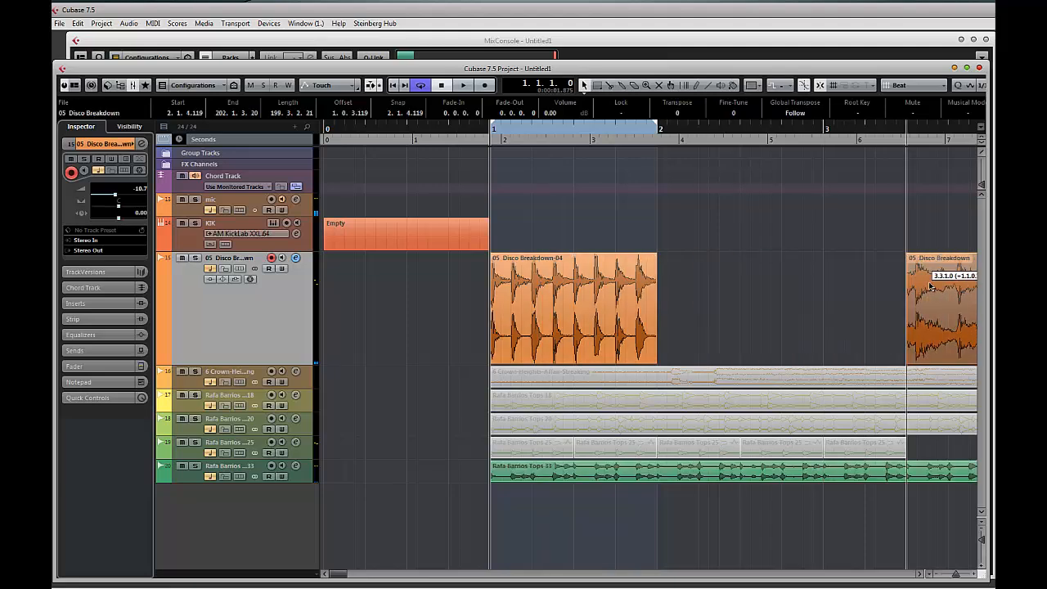
left_click_drag(520, 278, 764, 283)
- For slicing the 05 Disco Breakdown-04 clip at bar 1, set the grid type to Use Quantize and the quantize value to 1/8
left_click(530, 291)
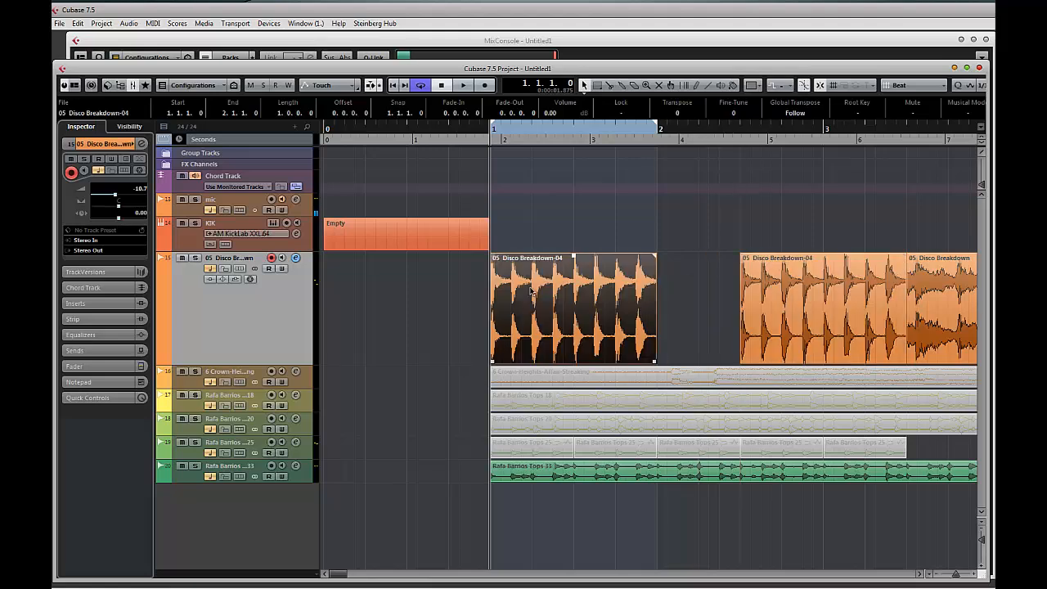
key("h")
key("h")
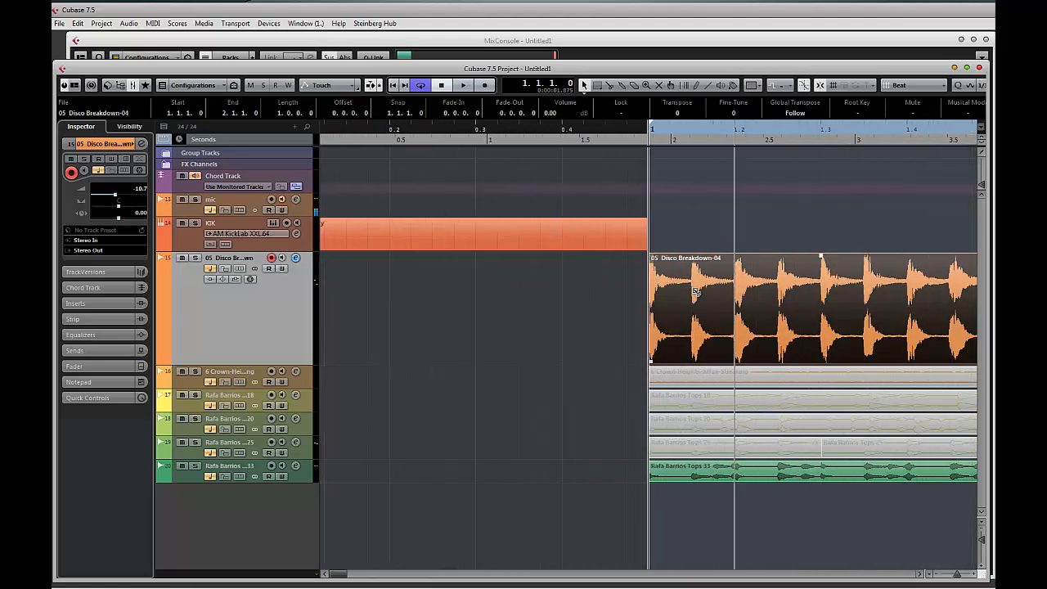
left_click(909, 85)
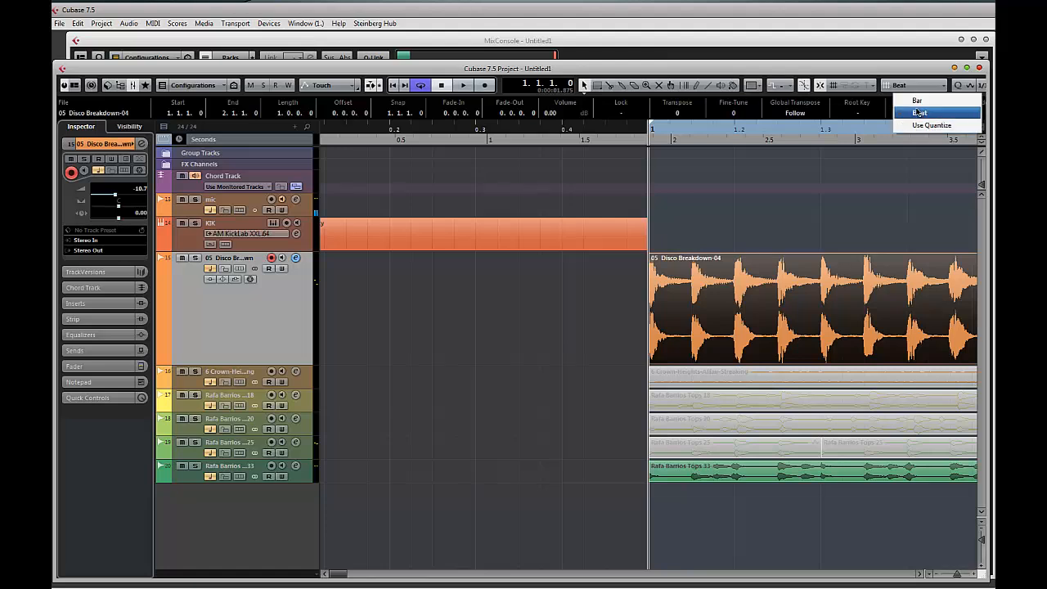
left_click(921, 125)
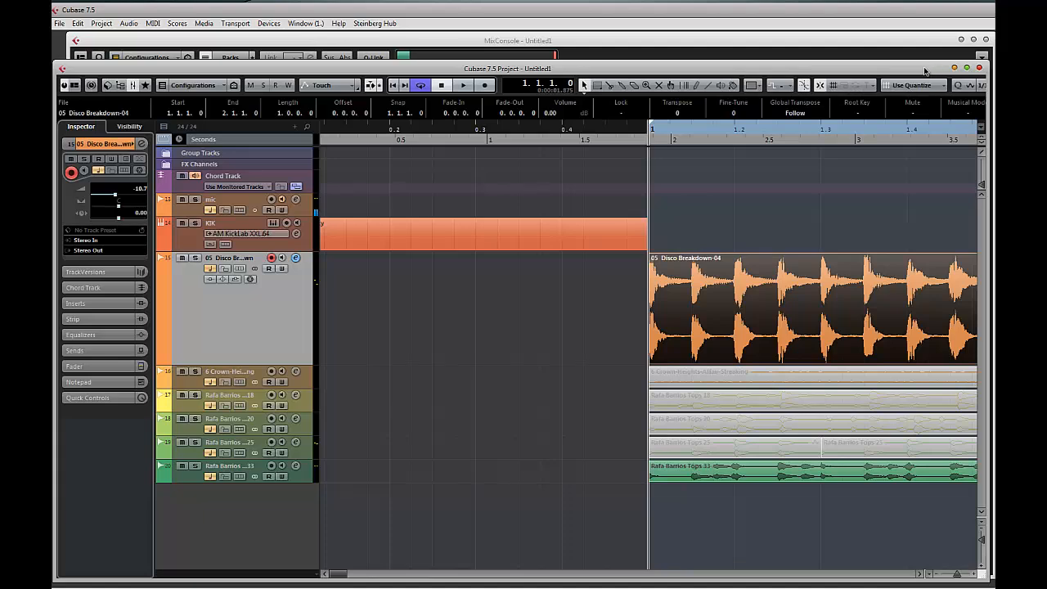
left_click_drag(924, 71, 921, 71)
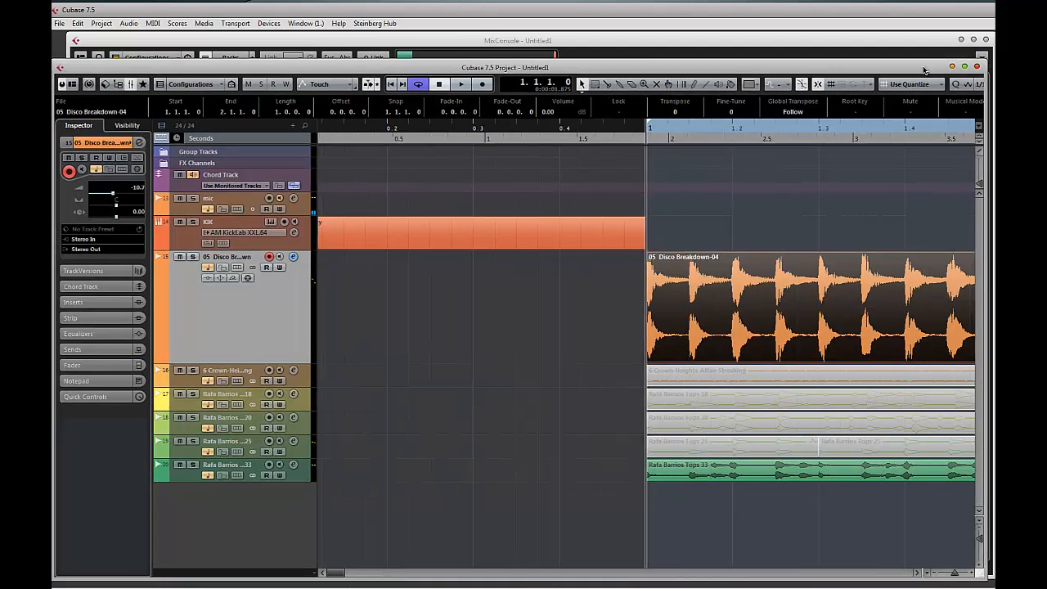
left_click(981, 86)
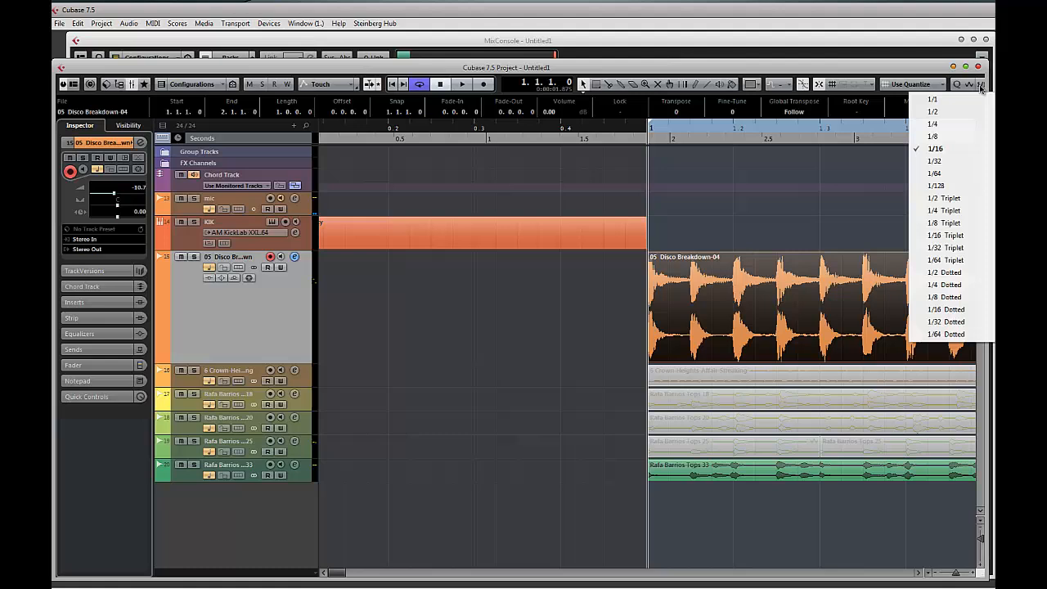
left_click(954, 136)
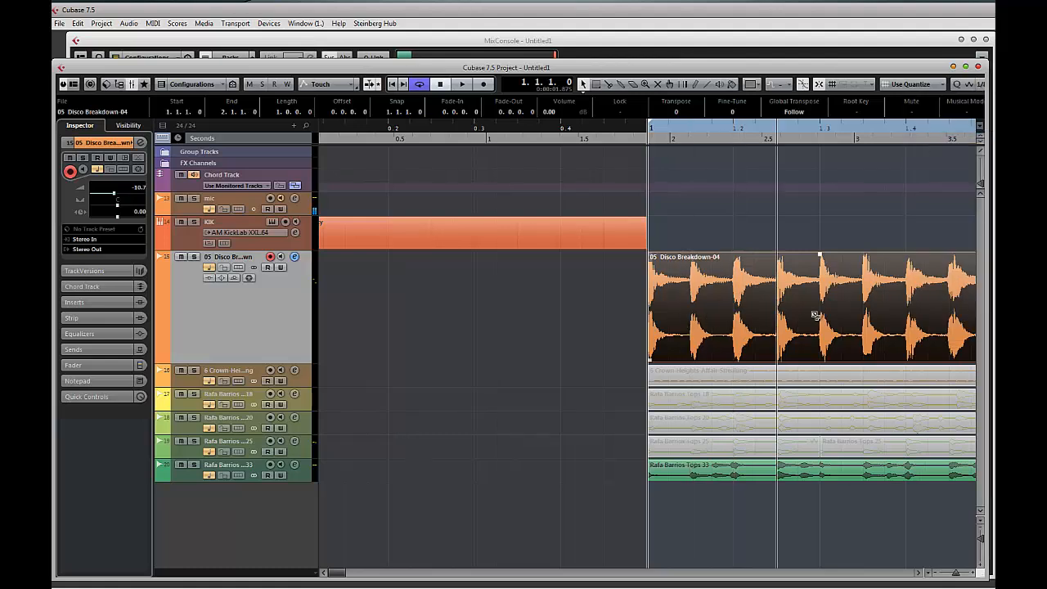
- Split the 05 Disco Breakdown-04 clip in bar 1 at every eighth note to make eight single-hit slices
left_click(692, 315)
left_click(734, 308)
left_click(776, 304)
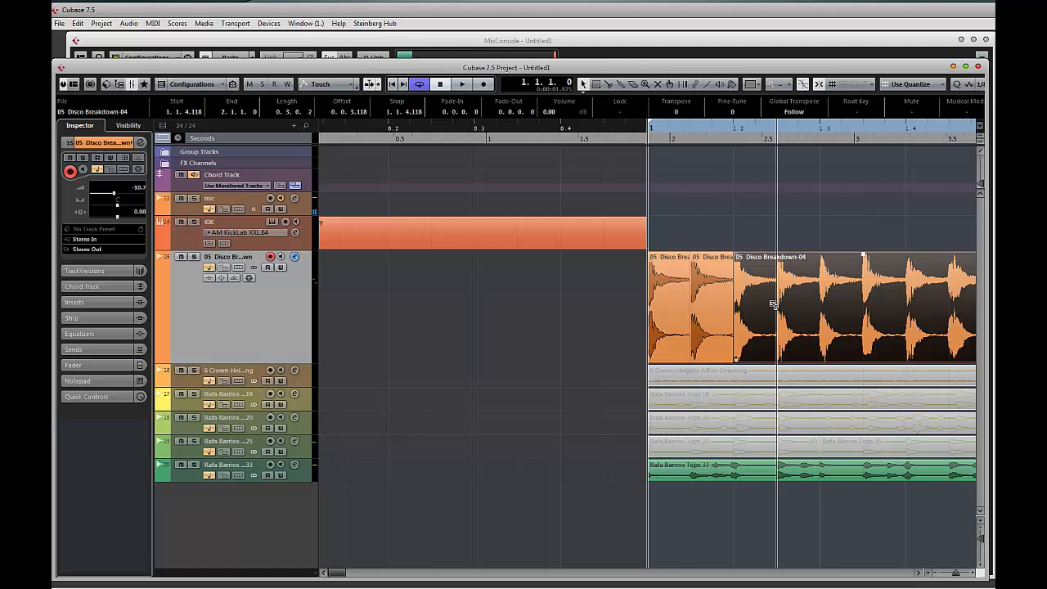
left_click(821, 299)
left_click(863, 298)
left_click(906, 296)
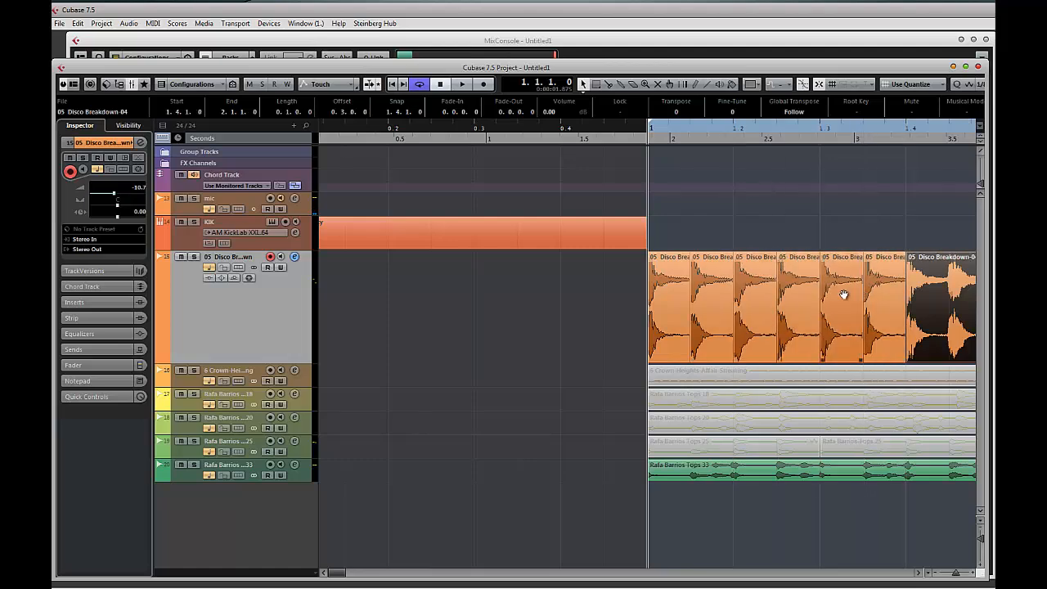
scroll(741, 291, "right", 5)
left_click(744, 288)
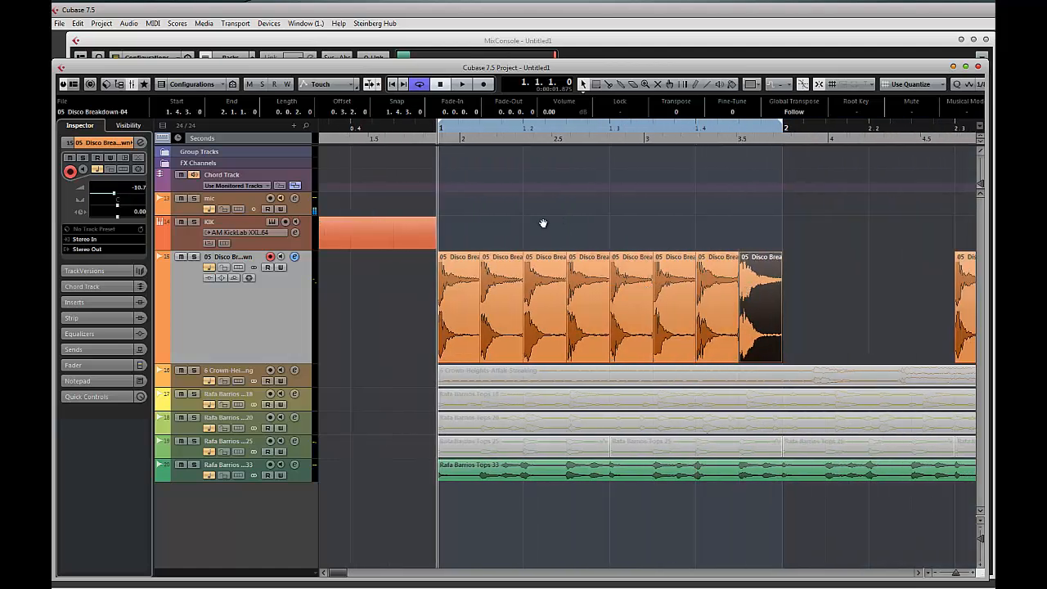
- Audition the sliced bar and examine the space between it and the spare clips that follow
scroll(542, 224, "left", 2)
key("space")
key("space")
scroll(761, 282, "right", 4)
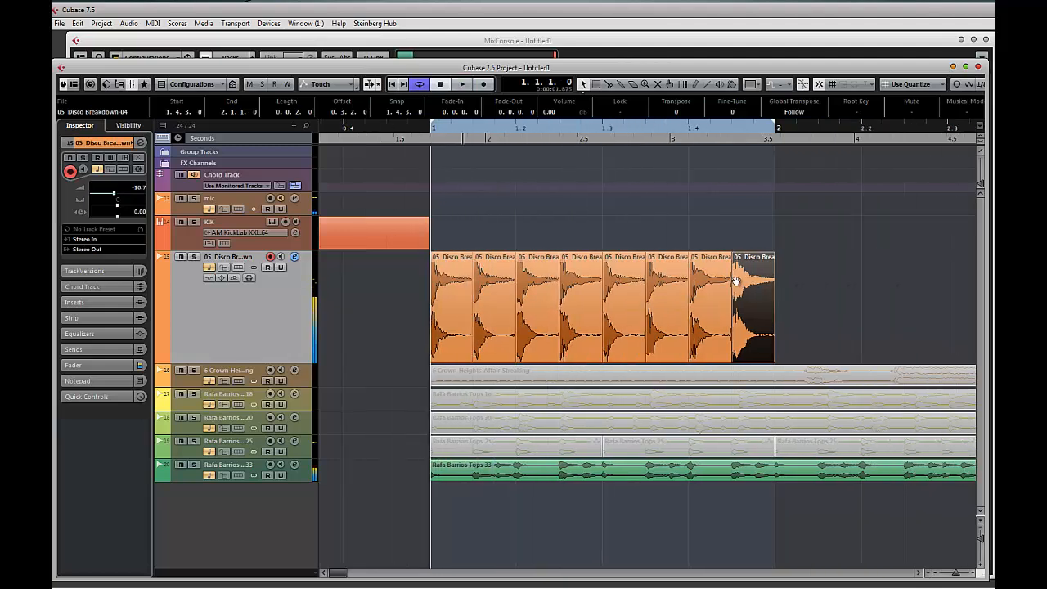
scroll(787, 272, "right", 5)
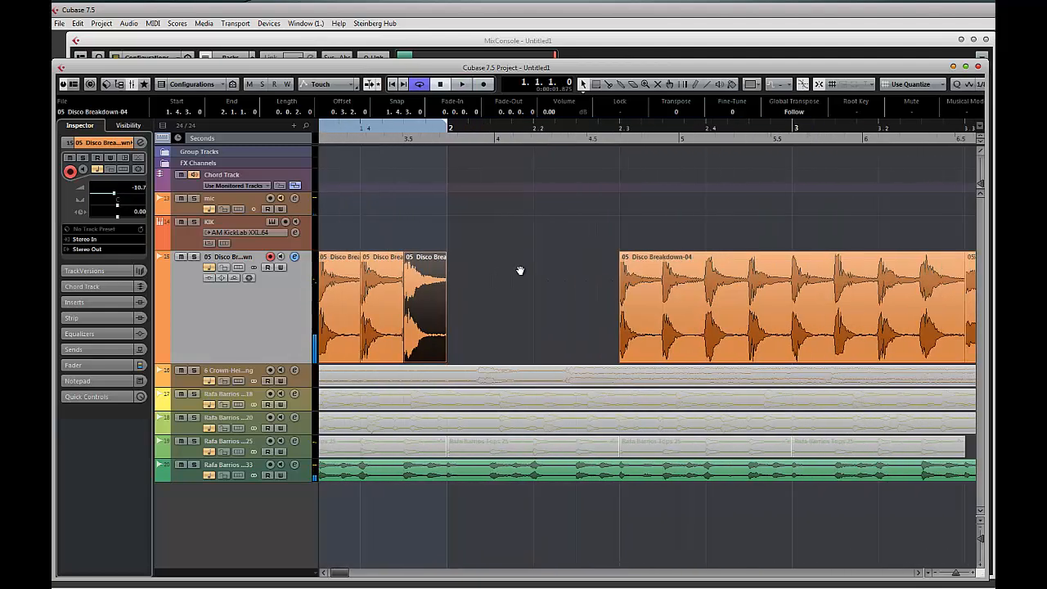
scroll(740, 274, "left", 6)
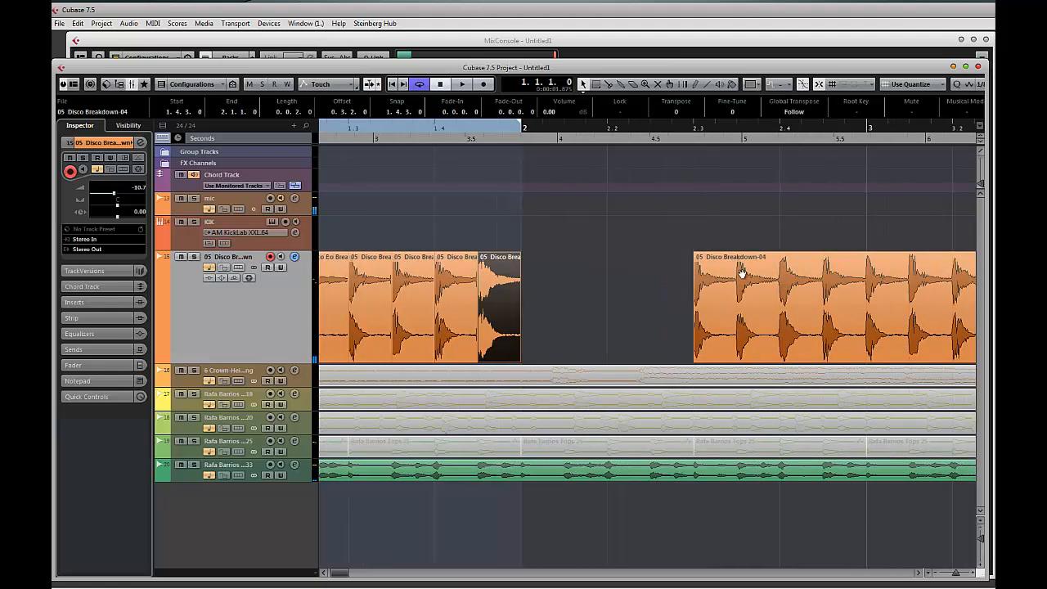
- Move the eighth and seventh slices to 2.2.3.0 and 2.1.3.0, and shift the first six one beat later, starting at 1.2.1.0
left_click_drag(721, 292, 879, 296)
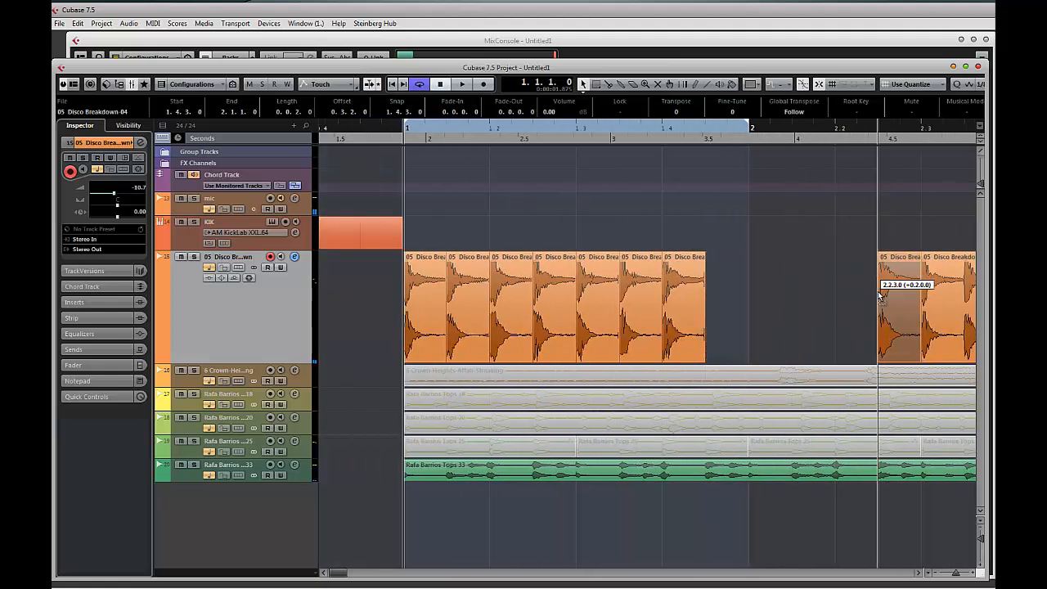
left_click_drag(682, 297, 809, 297)
left_click_drag(645, 299, 732, 301)
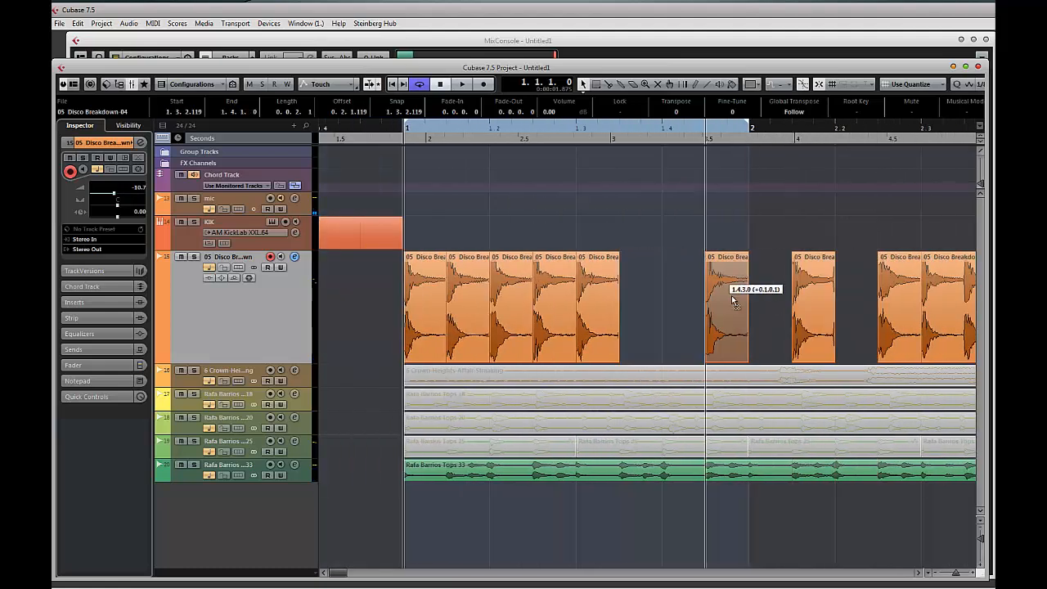
left_click_drag(586, 297, 672, 298)
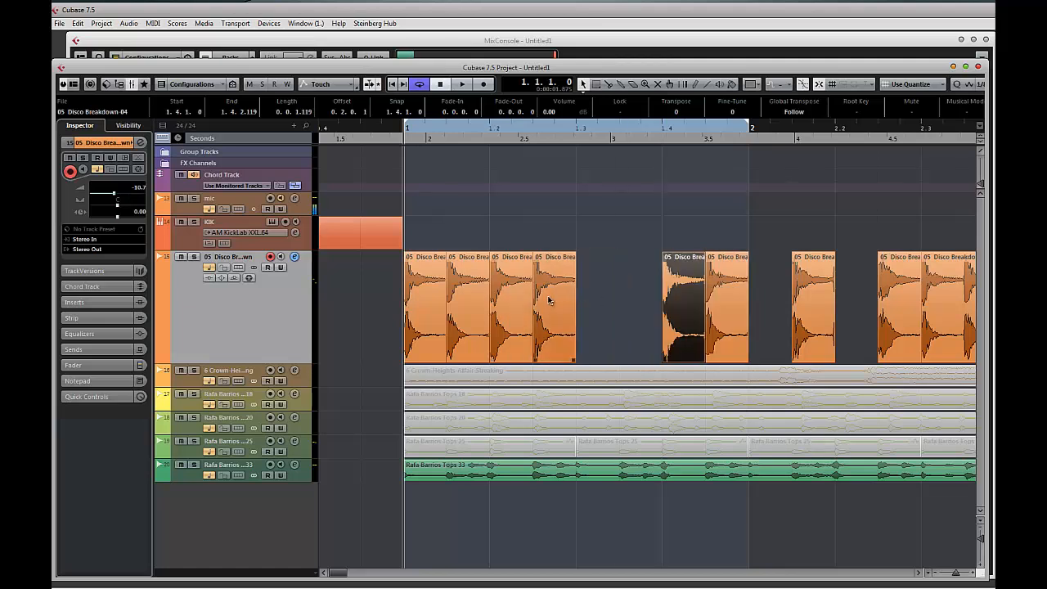
left_click_drag(548, 301, 635, 299)
left_click_drag(509, 297, 595, 298)
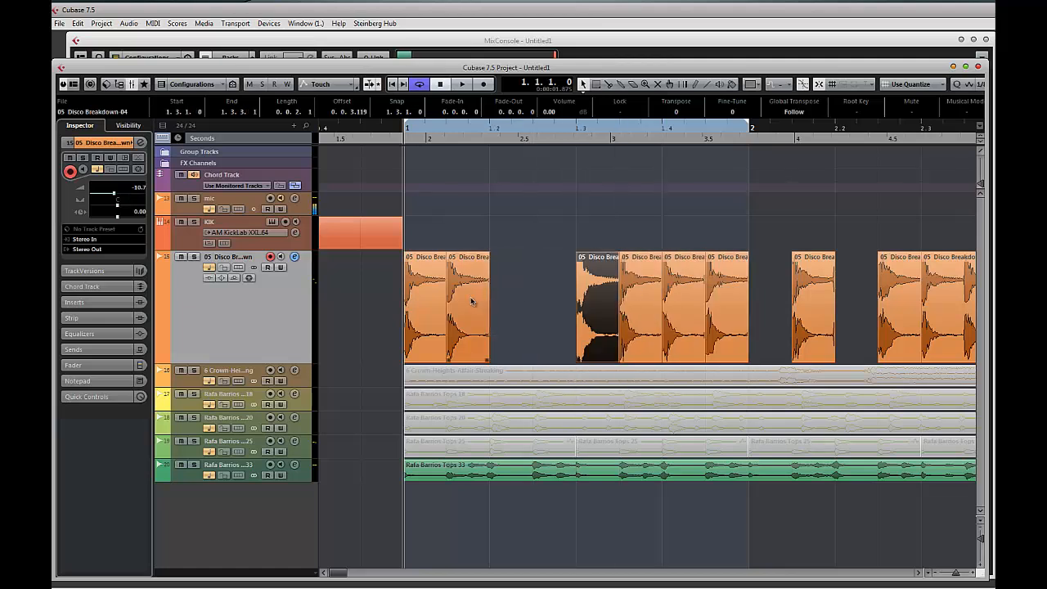
left_click_drag(471, 302, 556, 302)
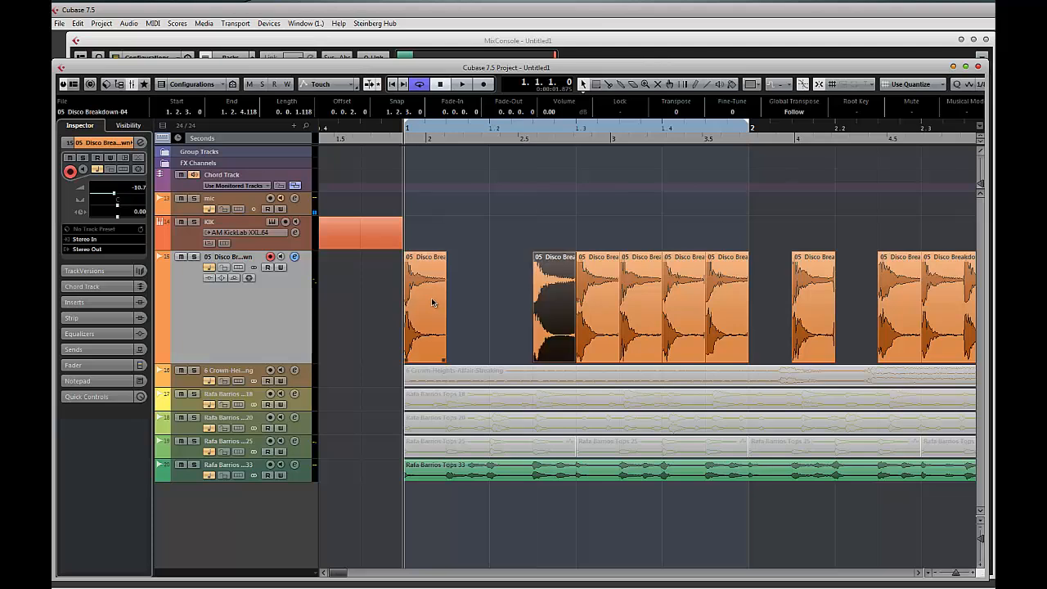
left_click_drag(433, 303, 518, 303)
- Audition the shifted slices together with Rafa Barrios Tops 33 from the start of bar 1
key("space")
key("space")
key("space")
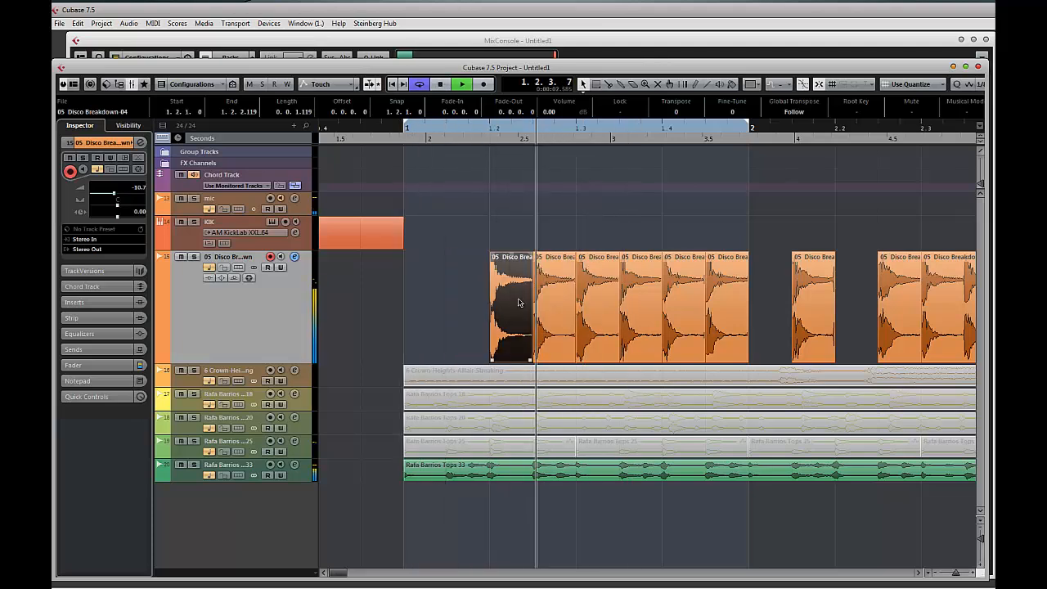
key("space")
key("space")
key("space")
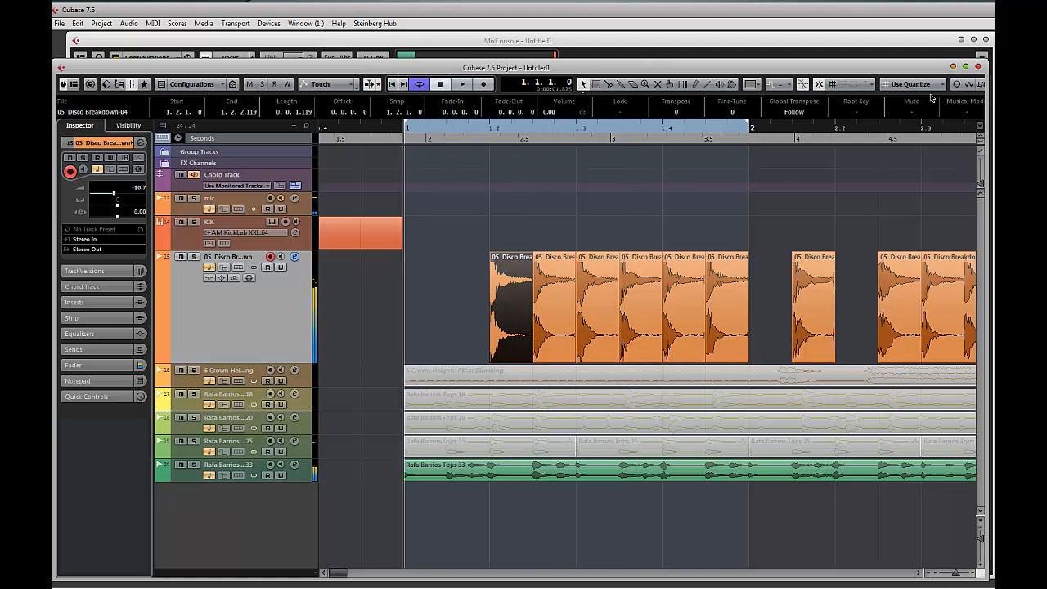
- Set the quantize value to 1/16, move the second slice to 1.2.4.0 and shorten it to one sixteenth
left_click(981, 86)
left_click(940, 141)
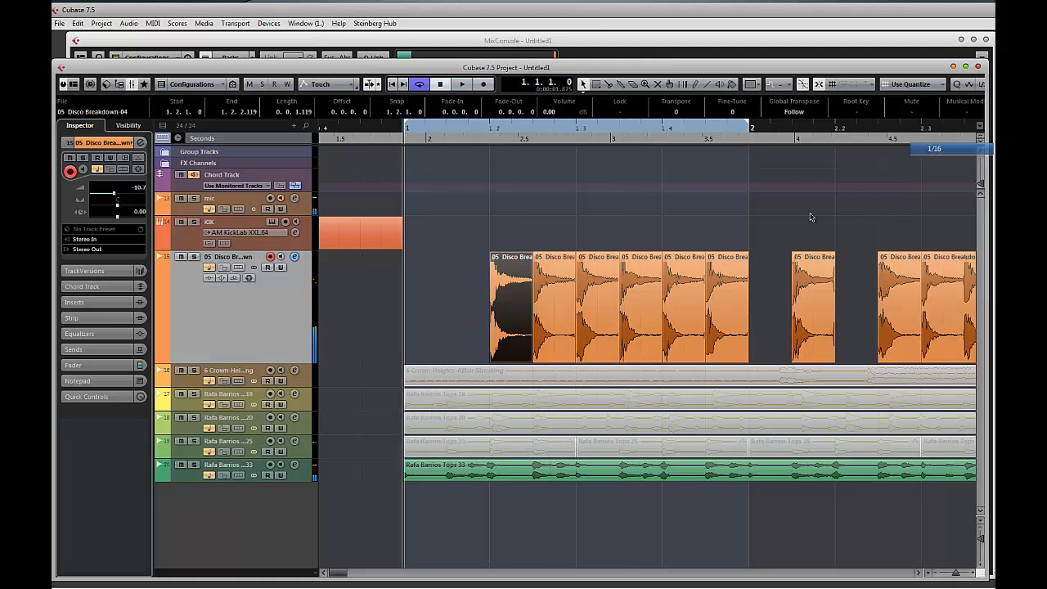
key("space")
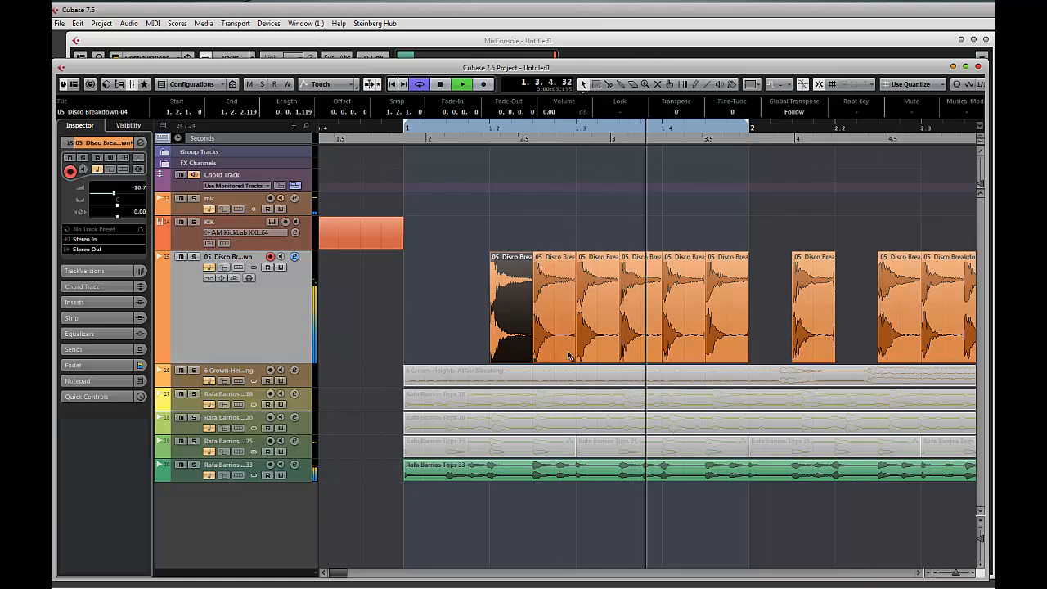
key("space")
mouse_move(573, 360)
left_mouse_down()
mouse_move(553, 360)
mouse_move(565, 347)
left_mouse_up()
key("space")
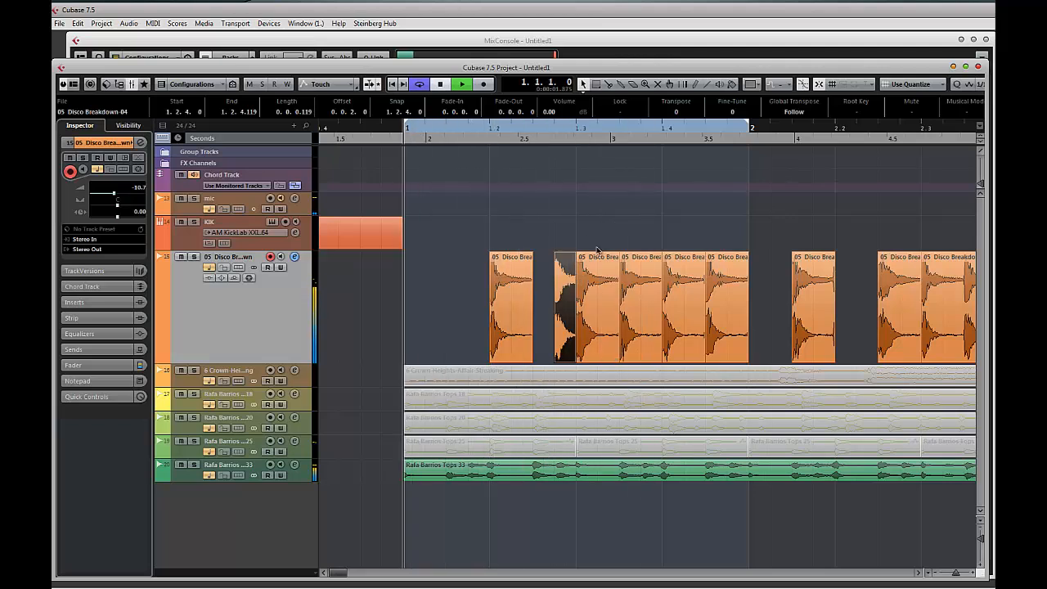
- Move the third and fourth slices to 1.3.2.0 and 1.3.4.0 and shorten each to one sixteenth
key("space")
left_click_drag(595, 286, 619, 358)
key("space")
left_click_drag(670, 282, 651, 283)
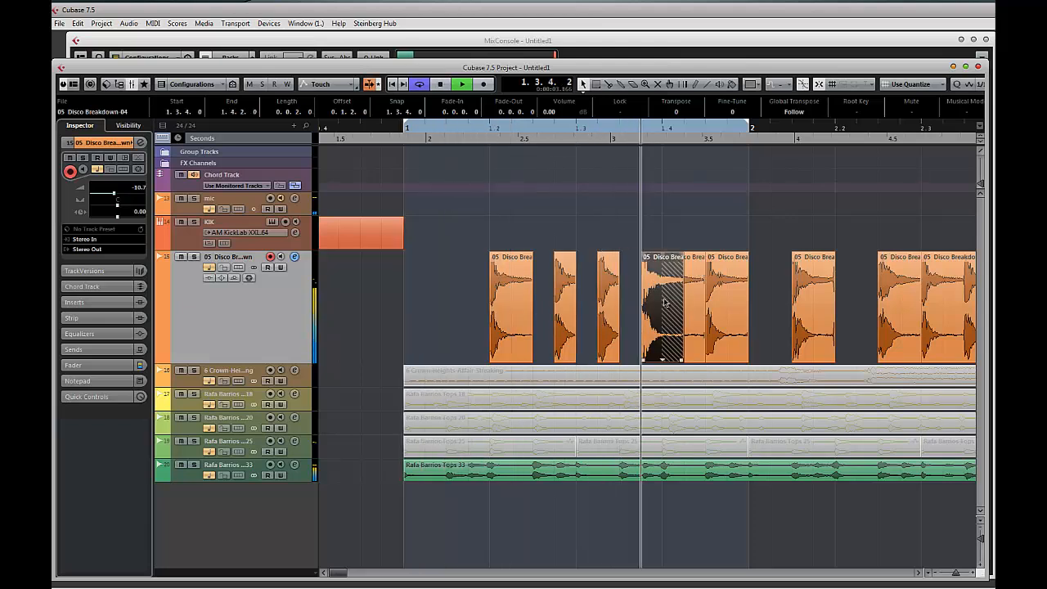
left_click_drag(682, 360, 659, 361)
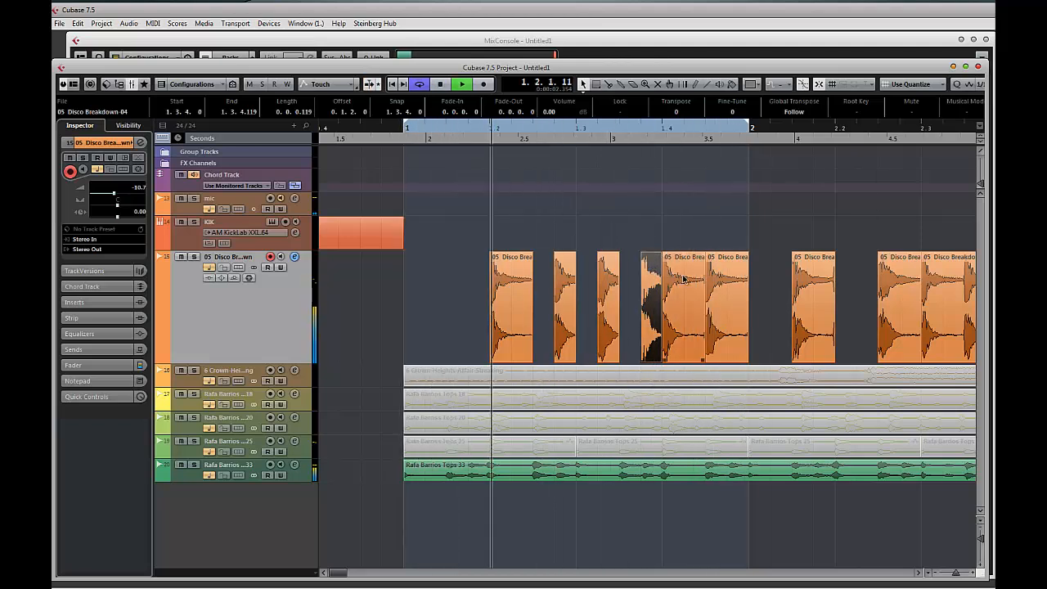
- Move the sixth slice to the start of bar 2 and the fifth slice to 1.4.3.0, and audition the pattern
left_click_drag(727, 283, 766, 287)
left_click_drag(691, 294, 654, 285)
left_click(711, 288)
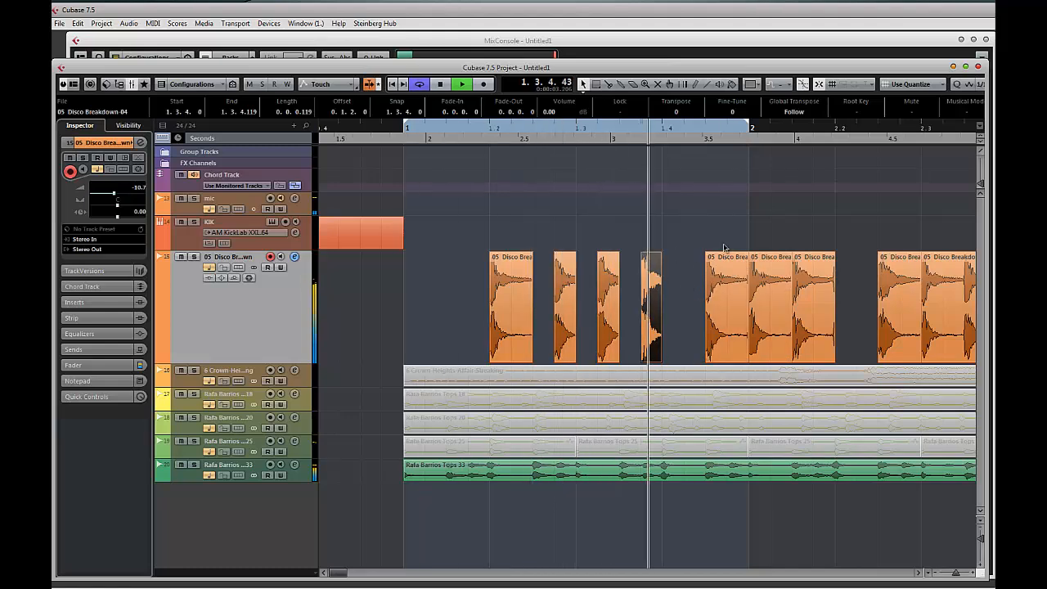
scroll(692, 245, "right", 2)
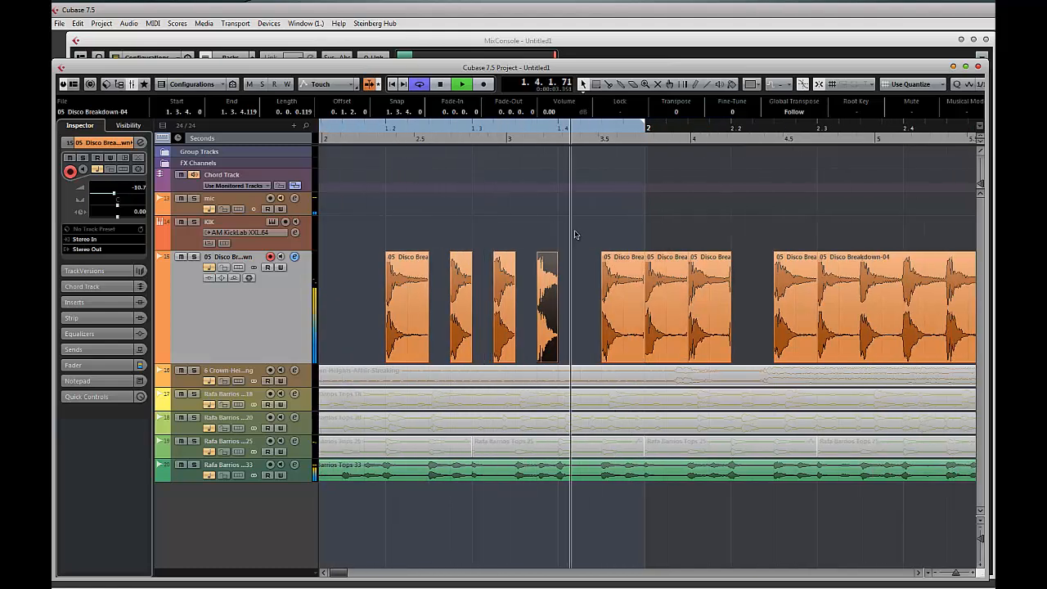
key("space")
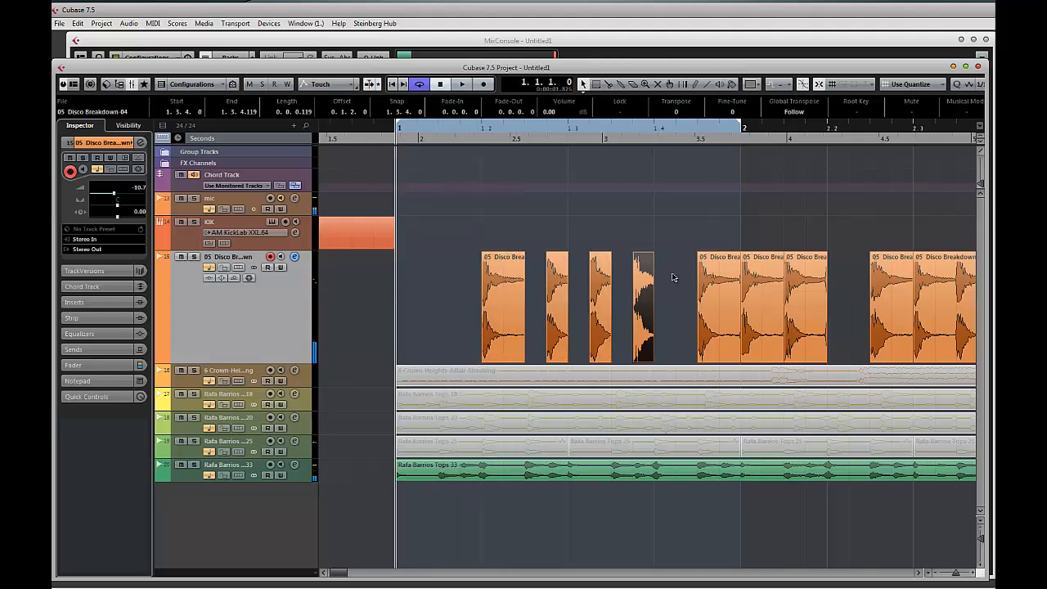
- Move the three spare slices, the 05 Disco Breakdown-04 copy and the original 05 Disco Breakdown event back beyond 3.3.1.0
scroll(485, 241, "right", 5)
scroll(486, 241, "down", 4)
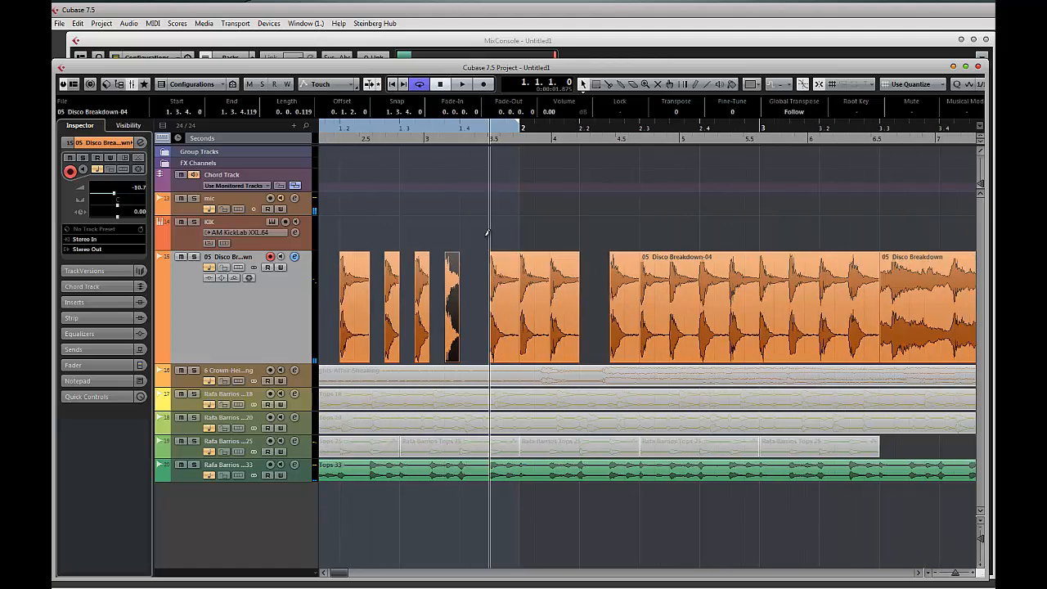
left_click(843, 285)
left_click_drag(843, 285, 964, 285)
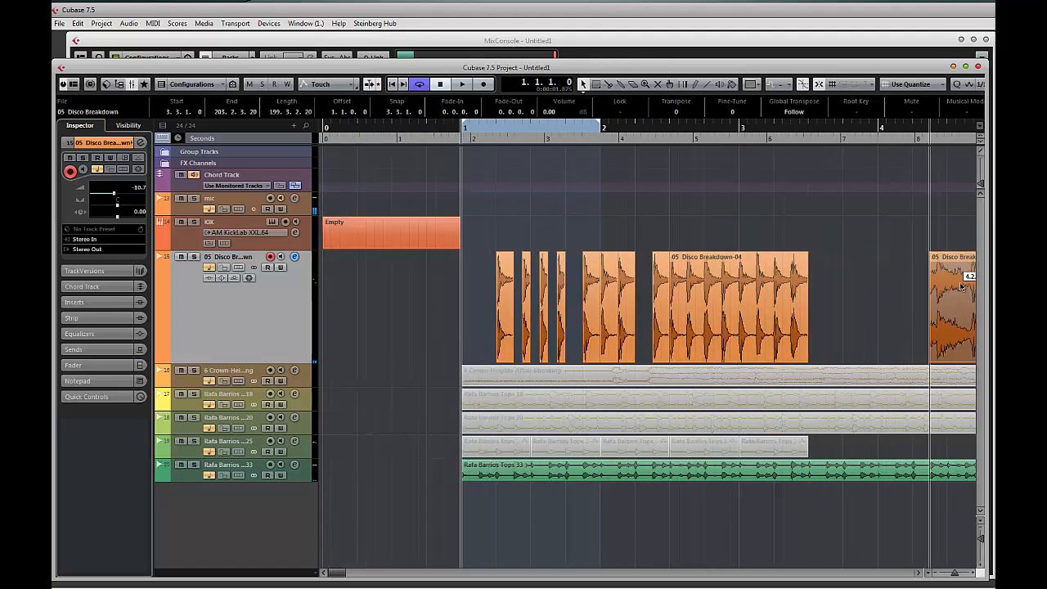
left_click_drag(732, 279, 838, 279)
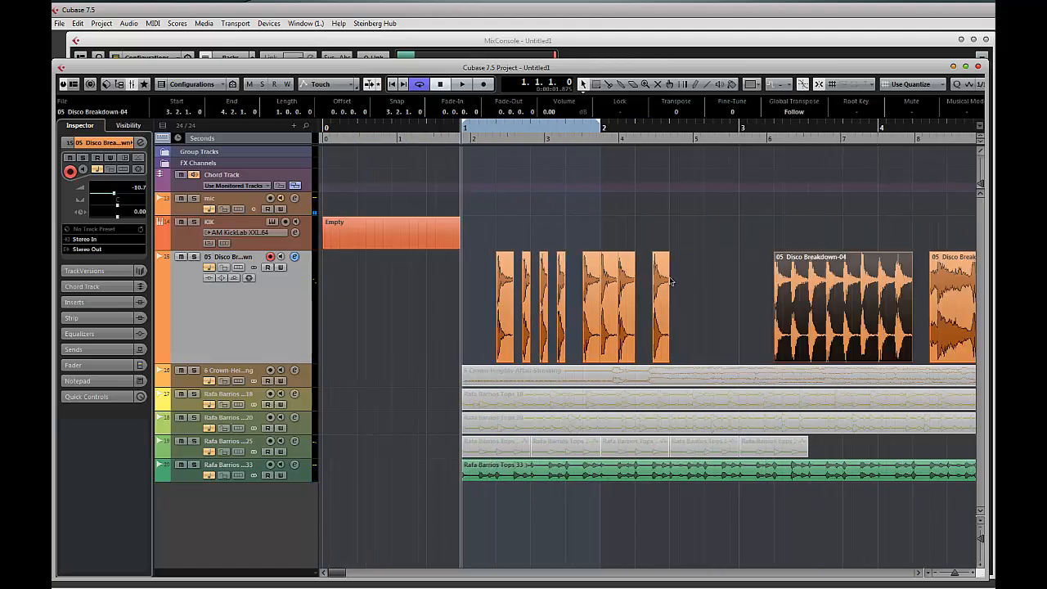
left_click_drag(697, 266, 736, 278)
scroll(736, 278, "right", 5)
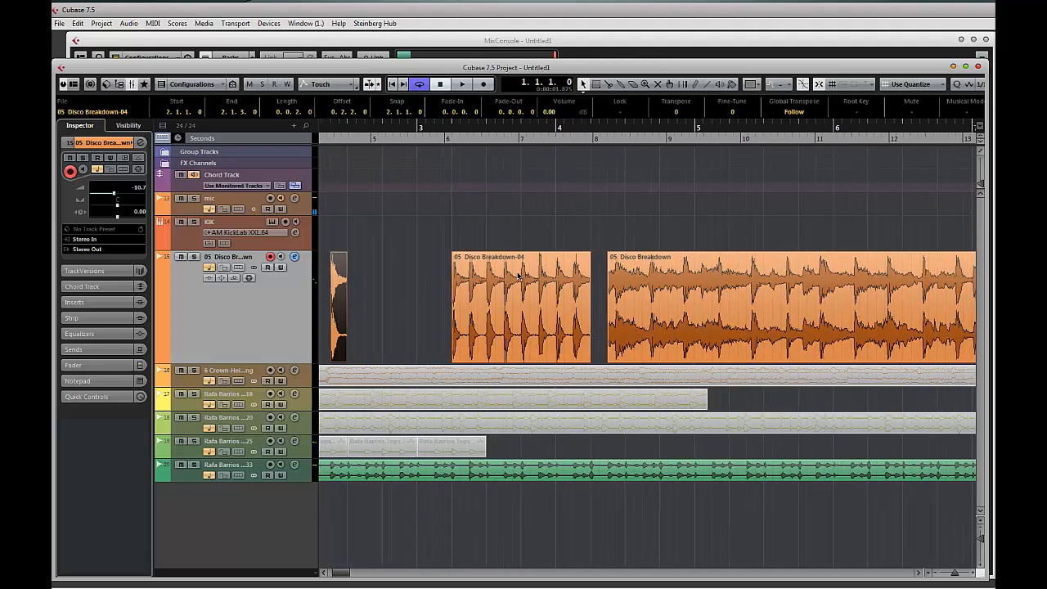
left_click_drag(560, 215, 657, 324)
left_click_drag(525, 309, 837, 272)
scroll(774, 319, "left", 5)
- Set the grid type to Beat and copy the five-slice pattern one bar later, starting at 2.2.1.0
left_click_drag(629, 282, 486, 283)
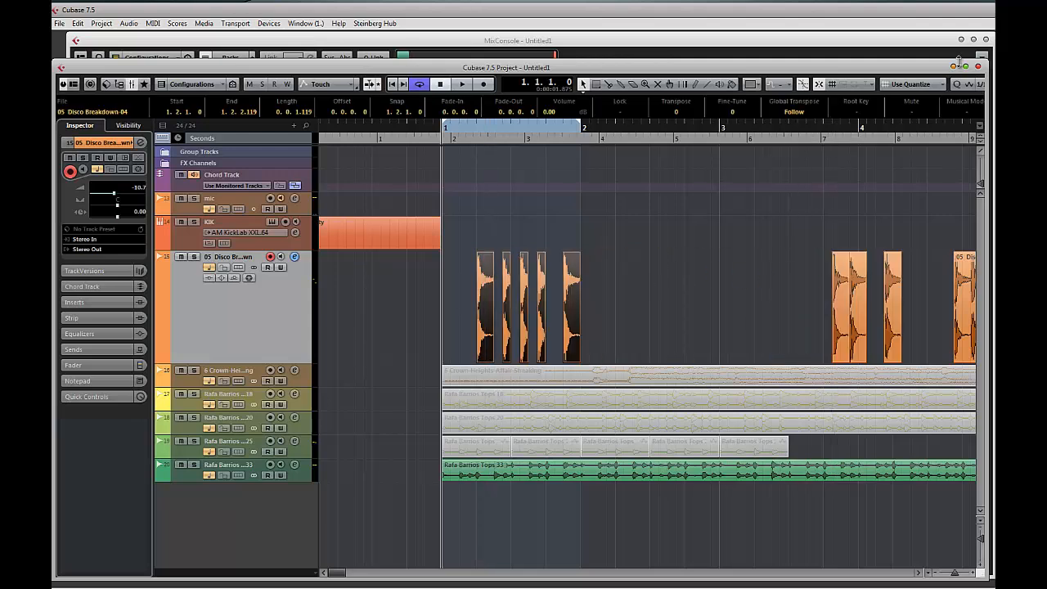
left_click(915, 85)
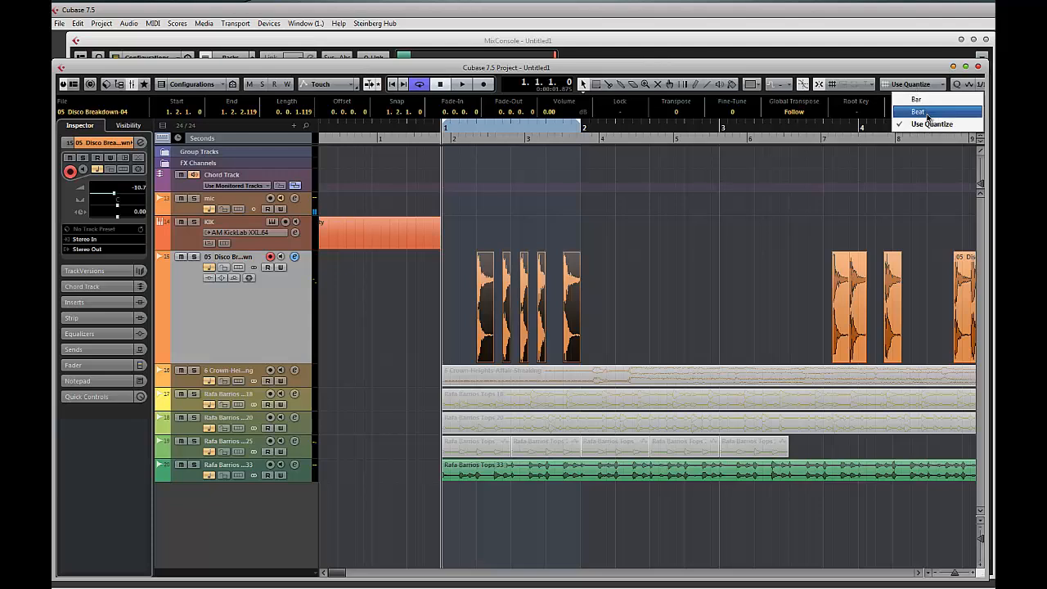
left_click(927, 115)
left_click_drag(502, 269, 622, 270)
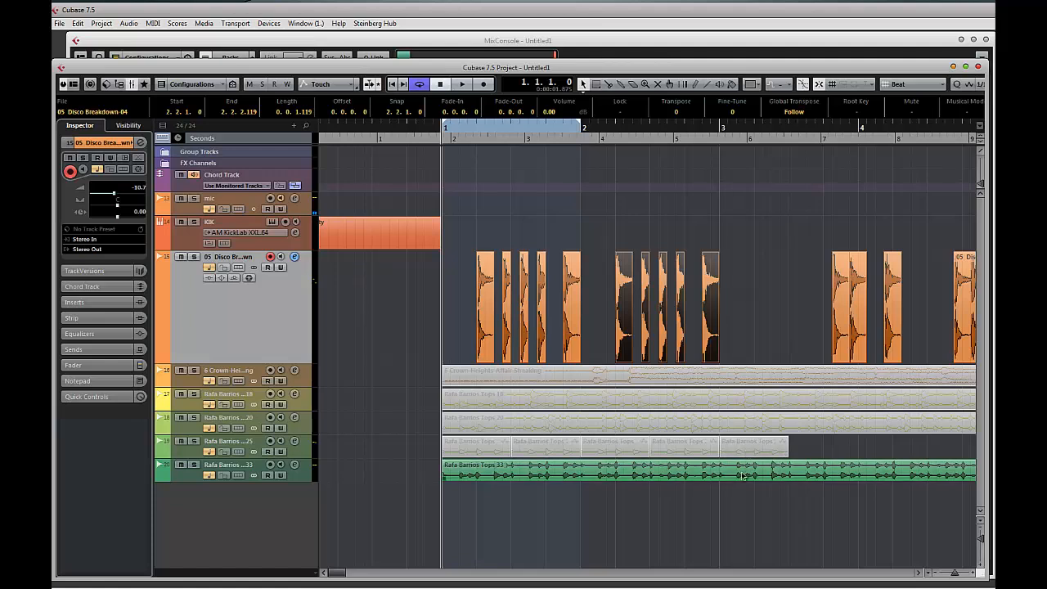
- Split the Rafa Barrios Tops 33 event at 3.3.1.0 and set the cycle range to its first part
left_click(790, 478)
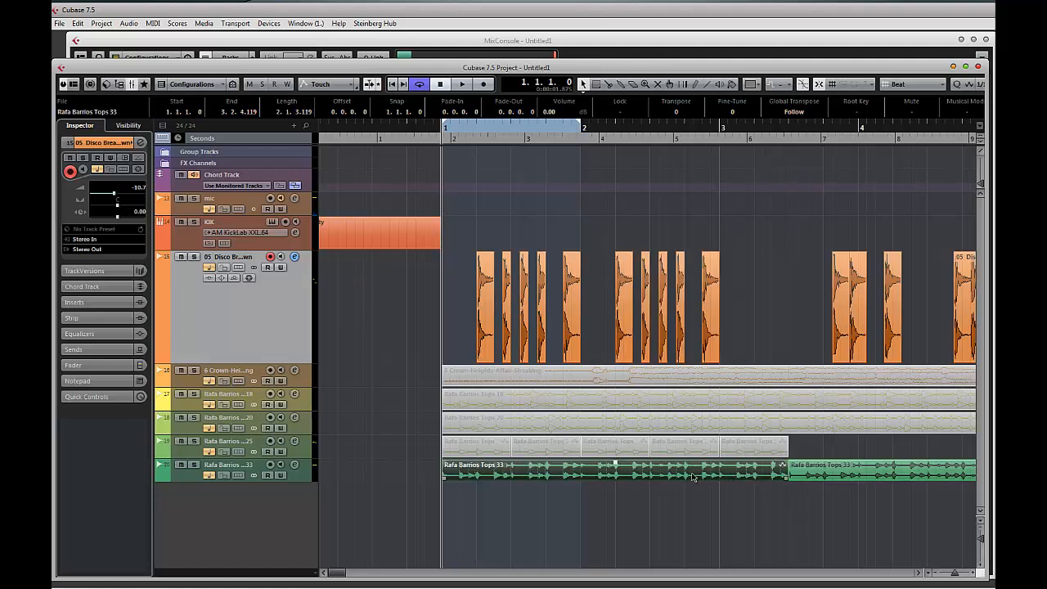
key("p")
- Bounce all ten slices in bars 1 and 2 into a single audio clip, replacing the original events
left_click_drag(757, 294, 404, 305)
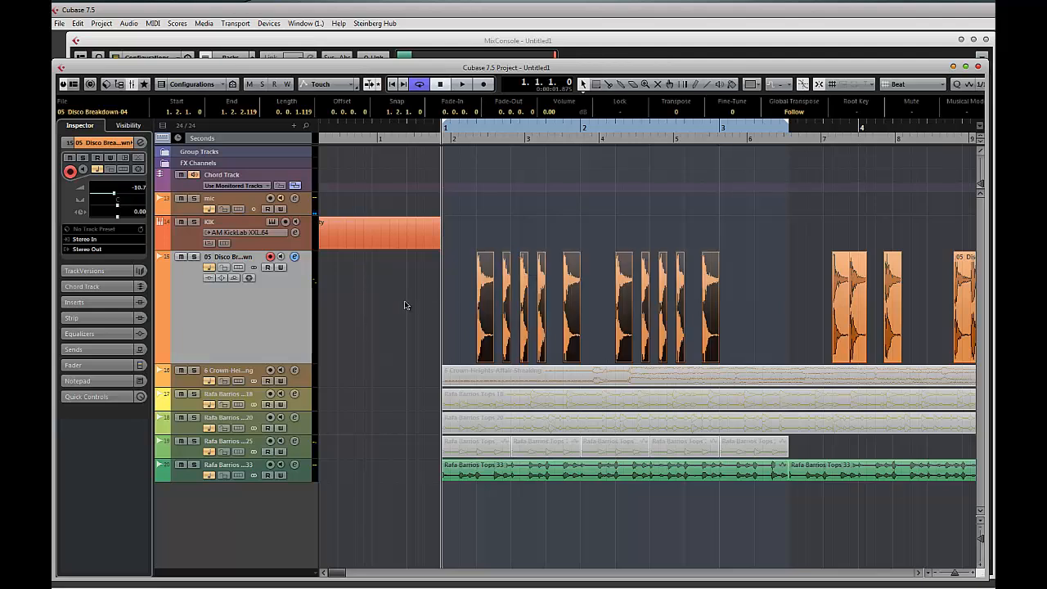
key("ctrl+b")
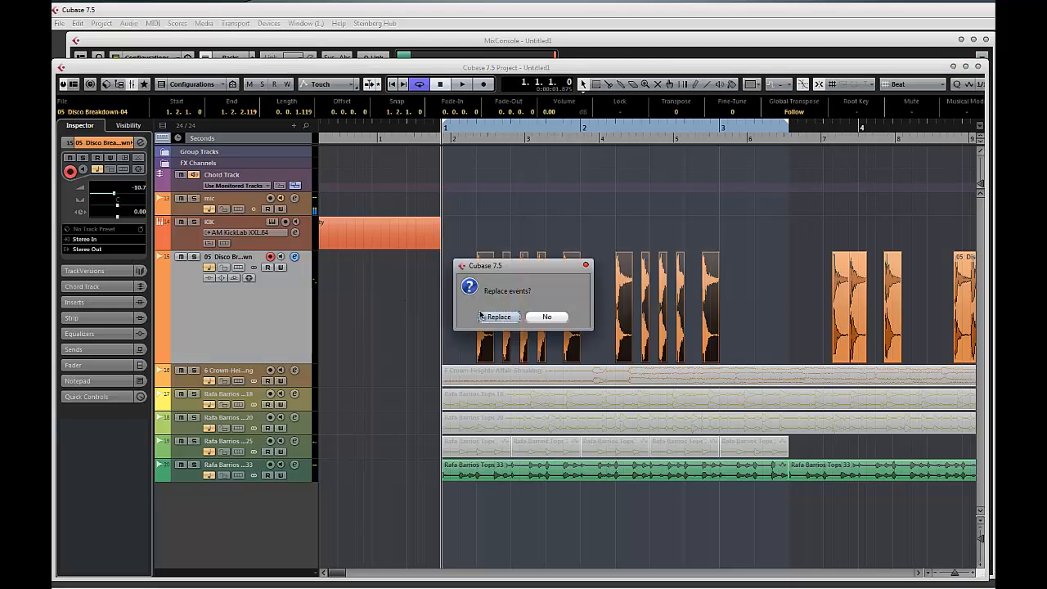
left_click(496, 318)
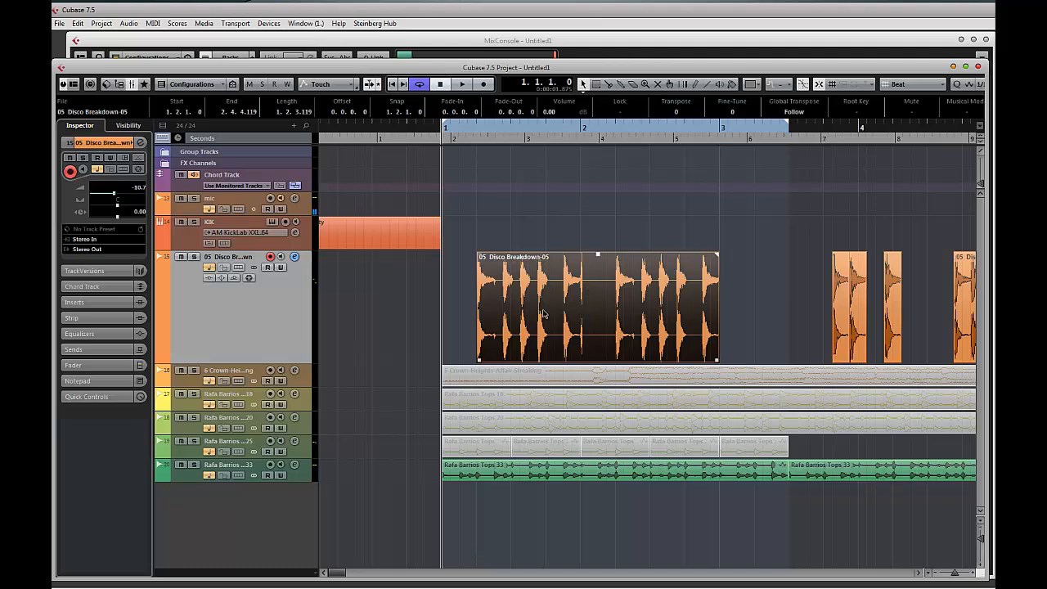
- Play back the bounced 05 Disco Breakdown-05 clip and shorten the cycle range to end at bar 3
key("space")
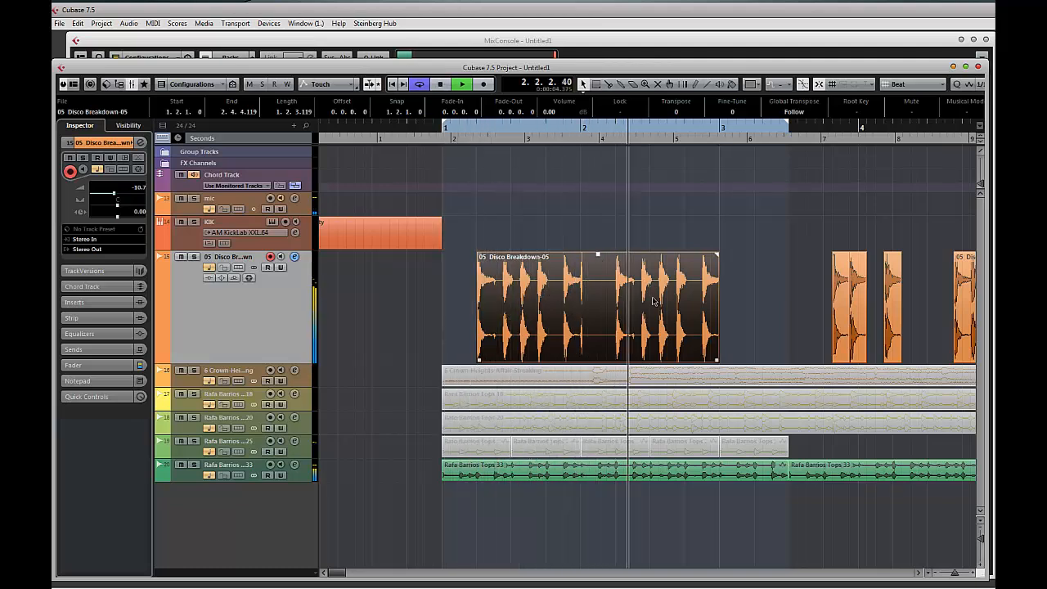
left_click(746, 281)
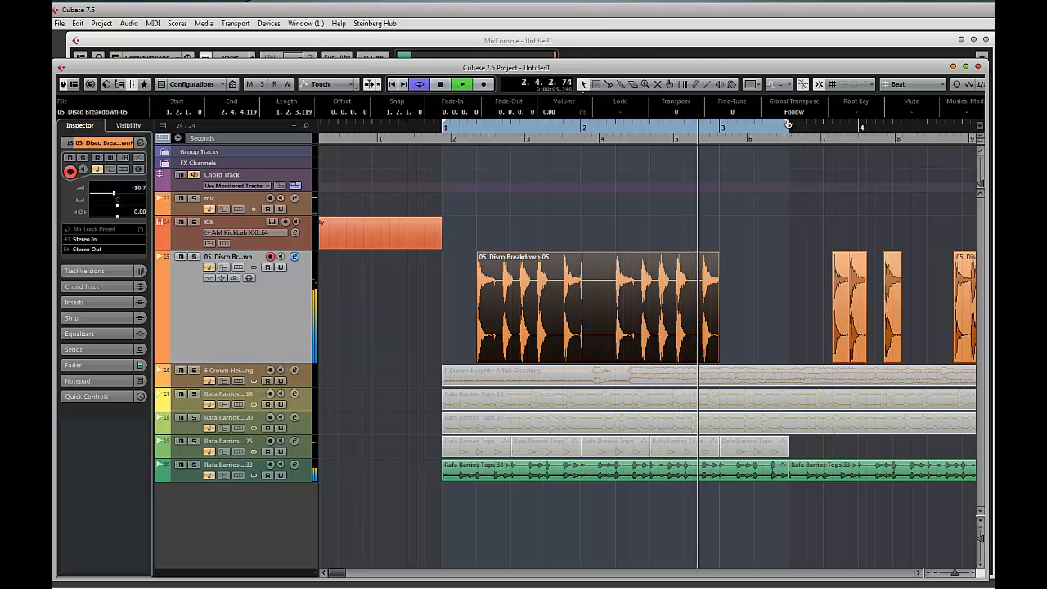
left_click_drag(787, 124, 720, 125)
left_click(582, 323)
key("space")
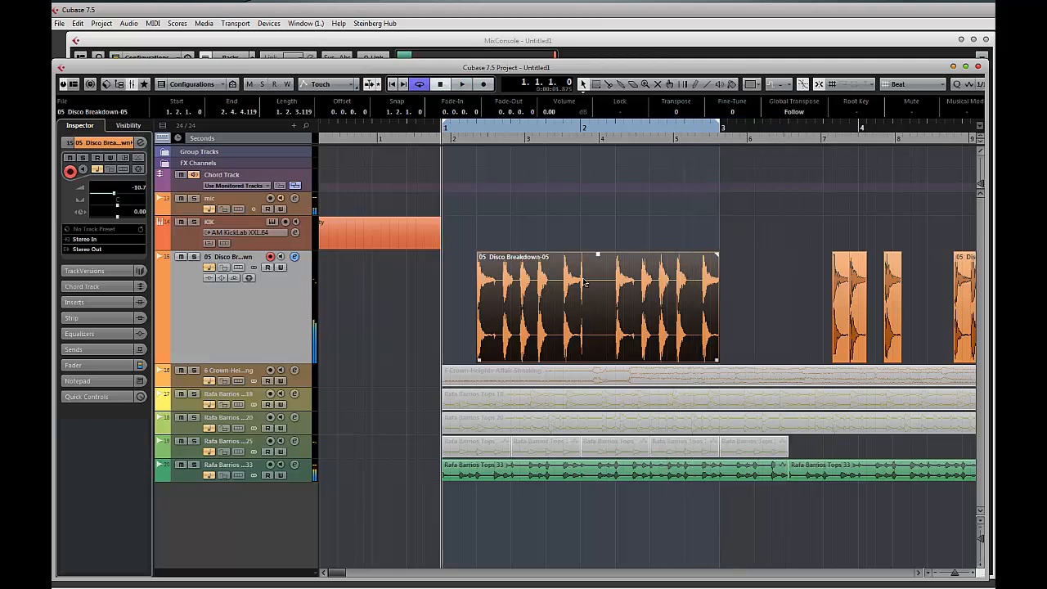
- Split the bounced Disco Breakdown clip at bar 2 and replace its first part with the second, moved to start at 1.1.1.0
left_click(581, 286, "alt")
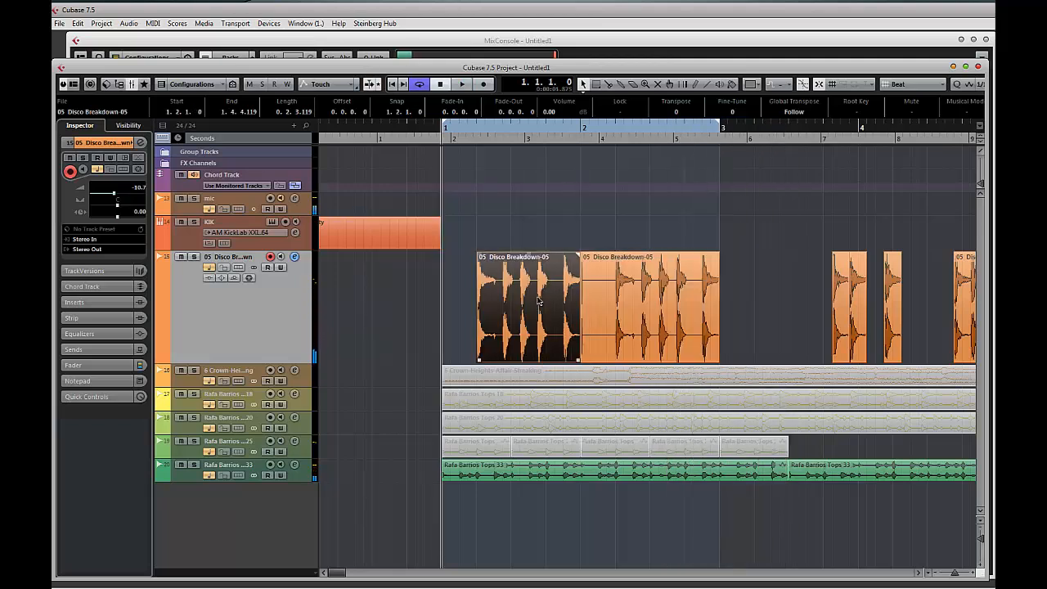
key("Delete")
left_click_drag(636, 298, 497, 298)
key("space")
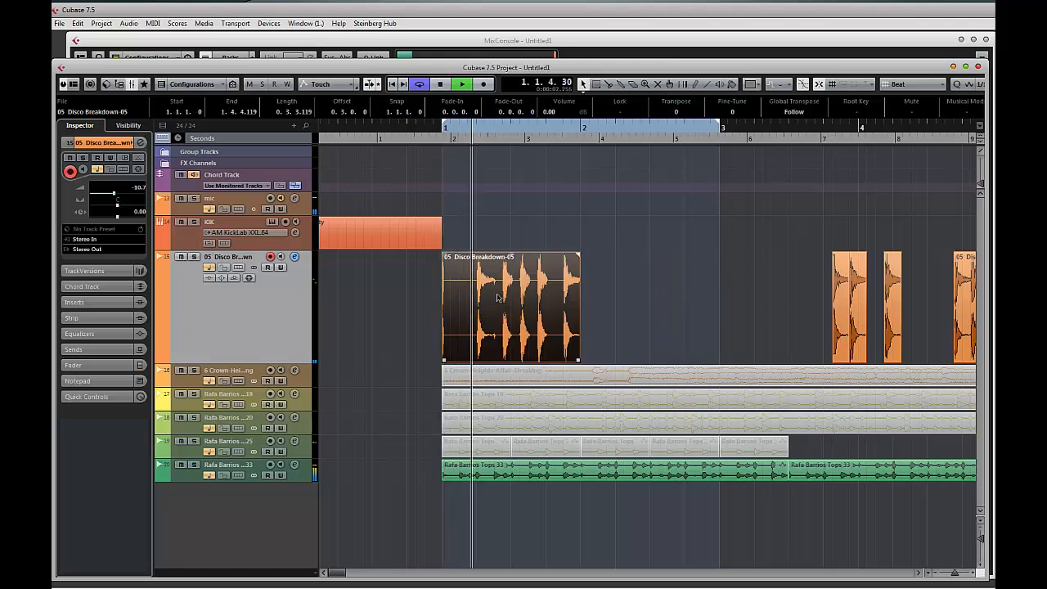
- Duplicate the one-bar Disco Breakdown clip to fill bar 2 and remove the surplus copy at bar 3
key("ctrl+d")
key("ctrl+d")
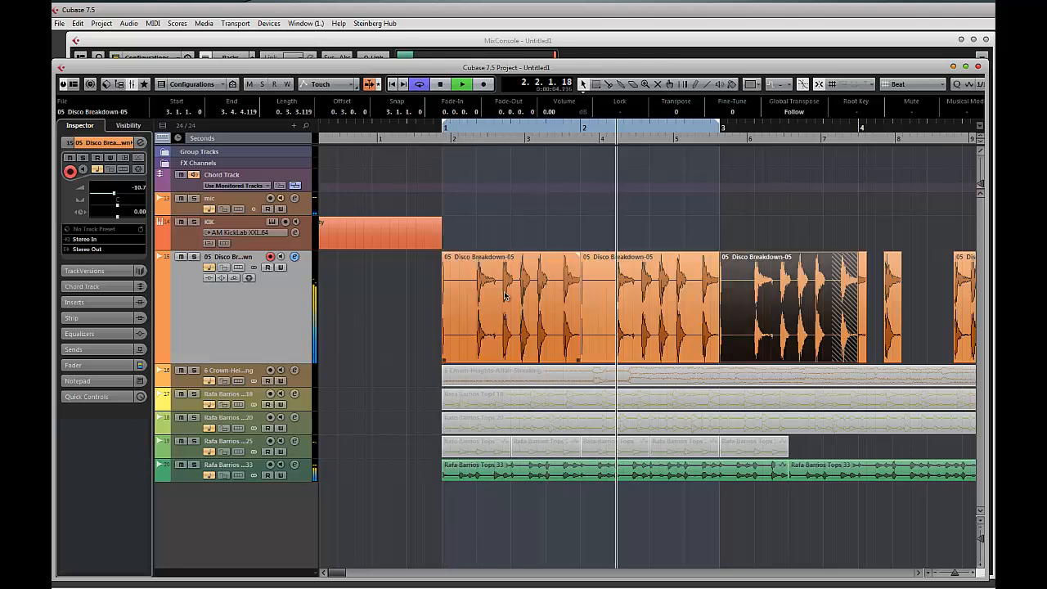
key("Delete")
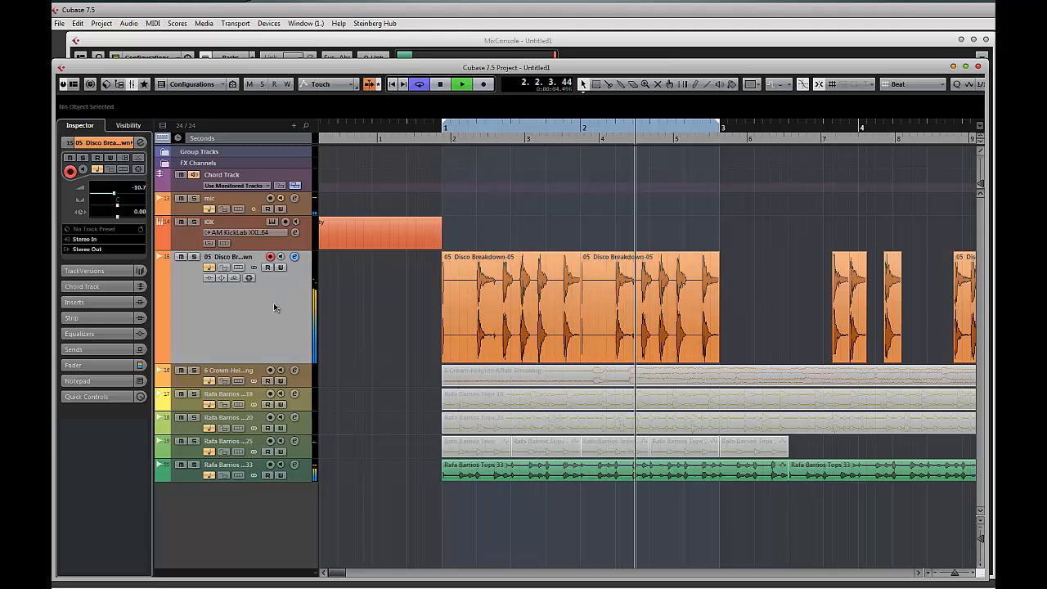
- Enable EQ band 1 on the 05 Disco Breakdown channel as a low shelf at 100 Hz that cuts the low end
left_click(294, 256)
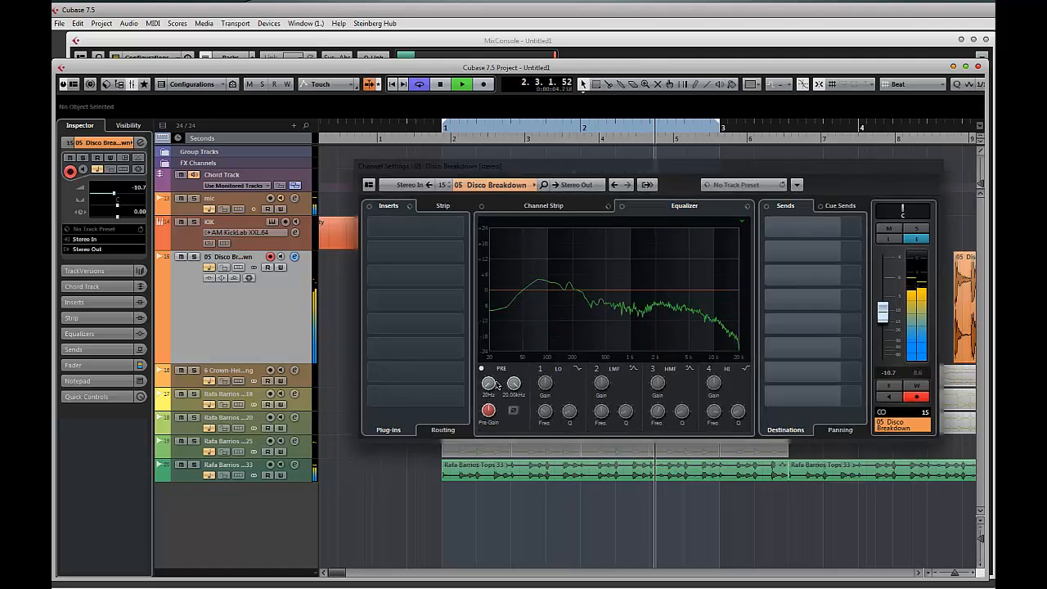
left_click(533, 370)
left_click(577, 369)
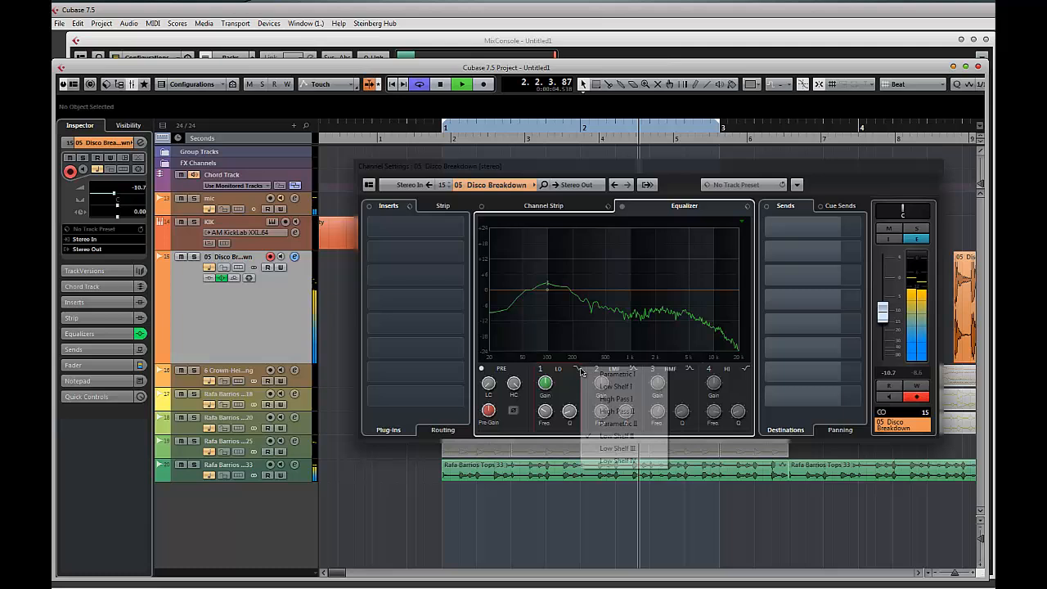
left_click(621, 457)
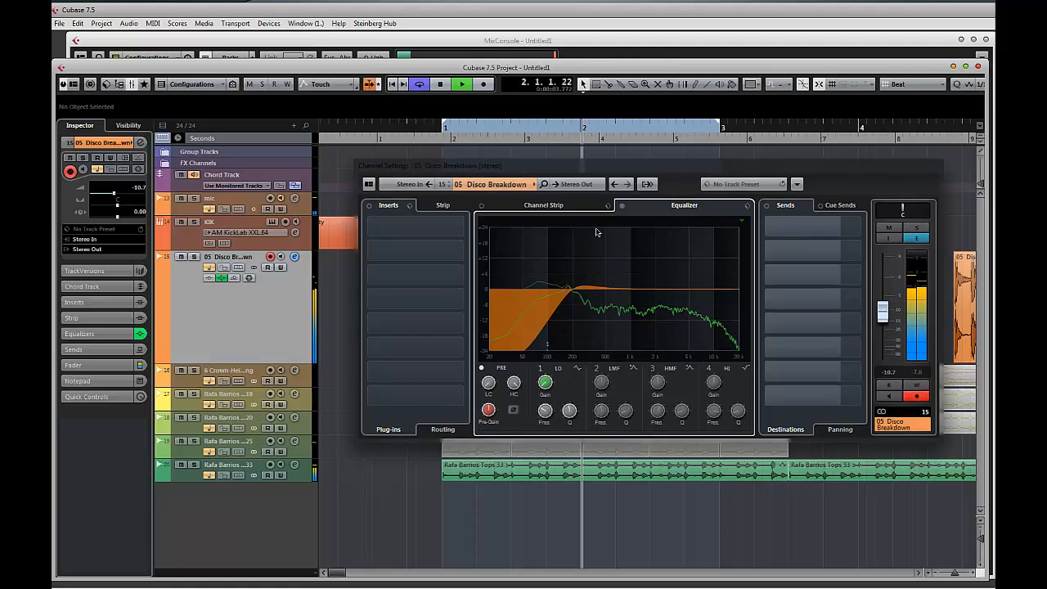
- Load the Standard Compressor in the channel strip of 05 Disco Breakdown and briefly solo the track to hear it
left_click(574, 207)
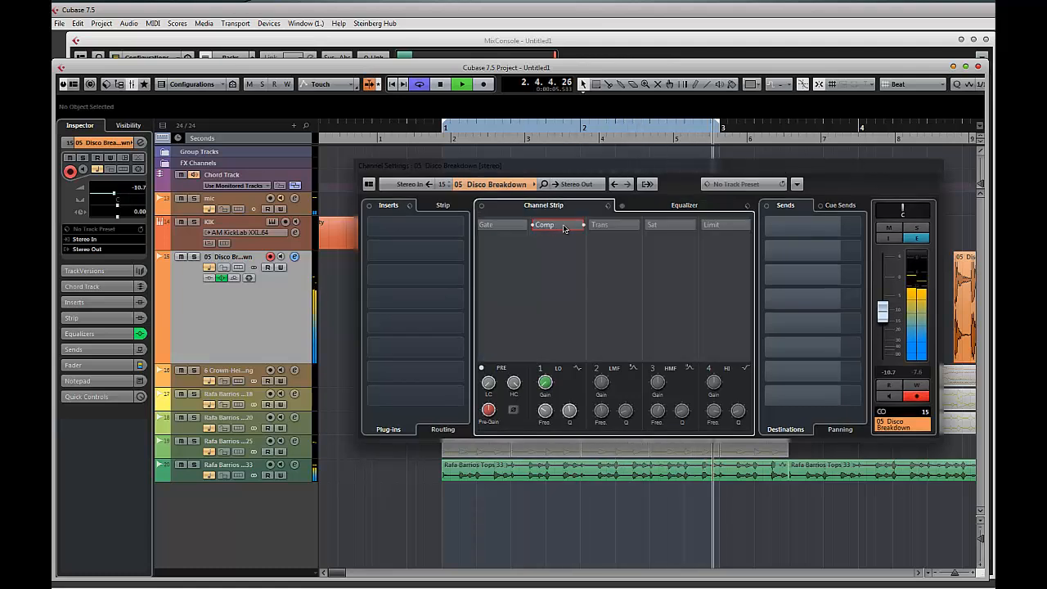
left_click(564, 226)
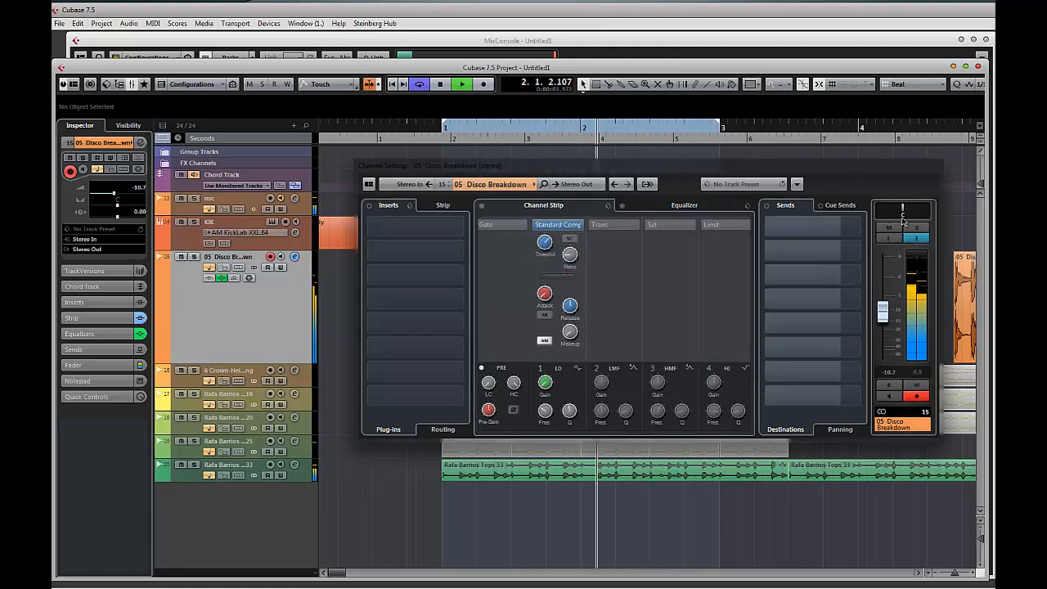
key("s")
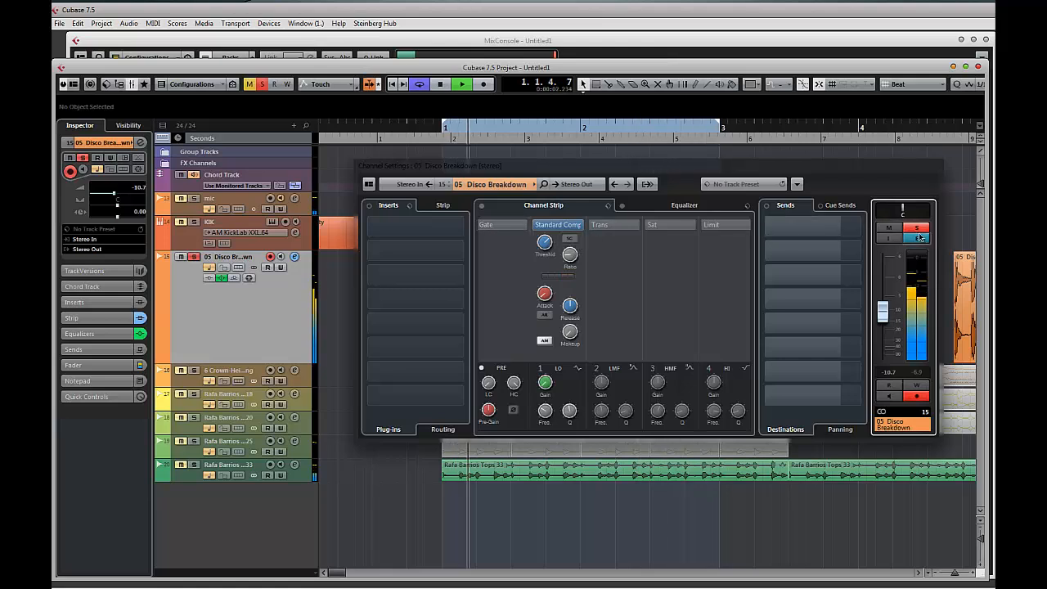
key("s")
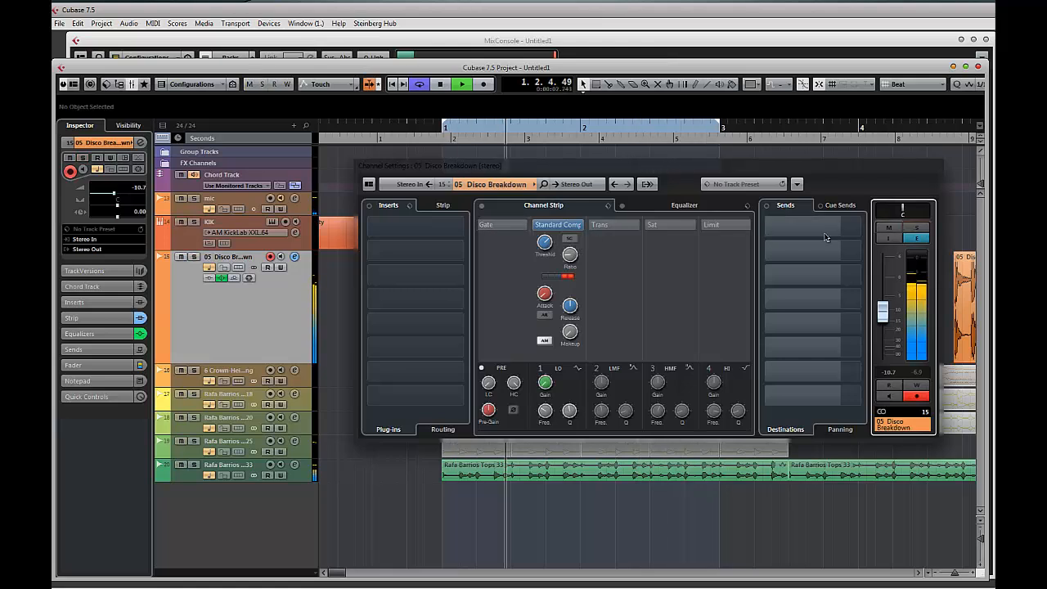
- Mute the first Rafa Barrios Tops 33 event and lower the Standard Compressor's threshold on the Disco Breakdown channel
left_click(533, 474)
key("shift+m")
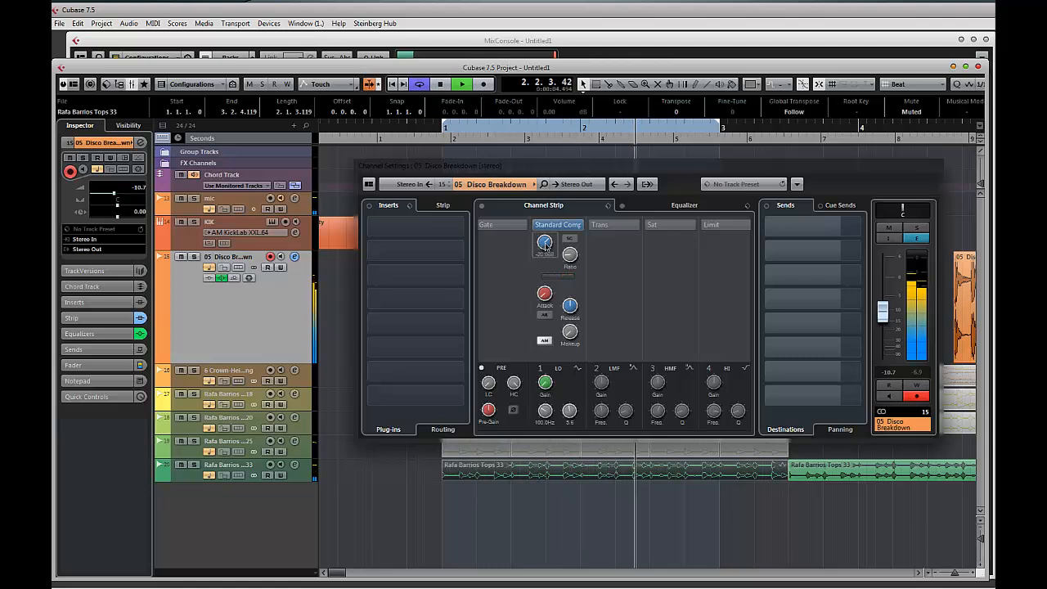
left_click_drag(545, 244, 545, 261)
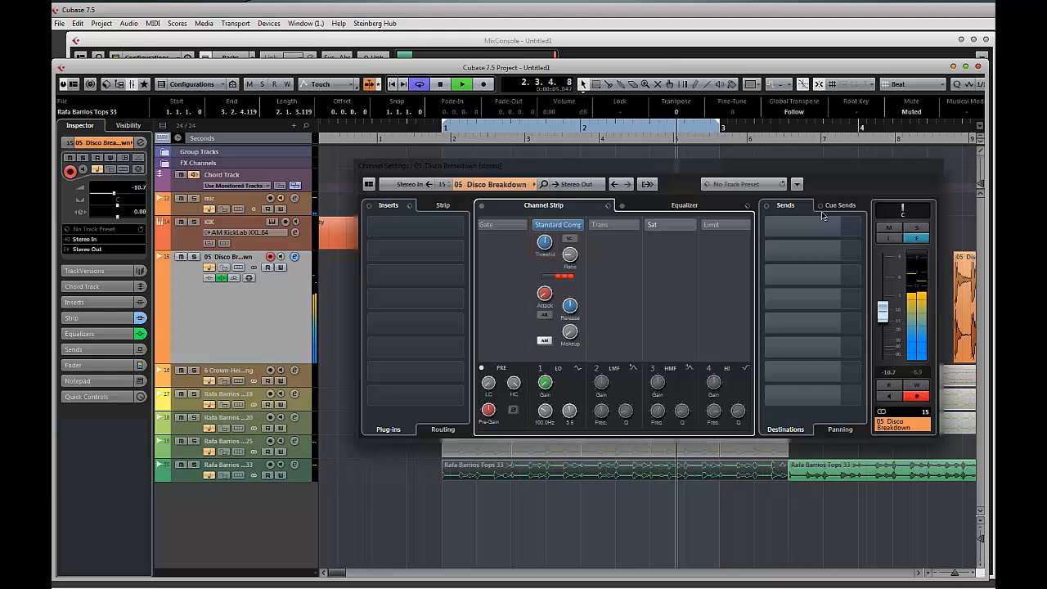
key("space")
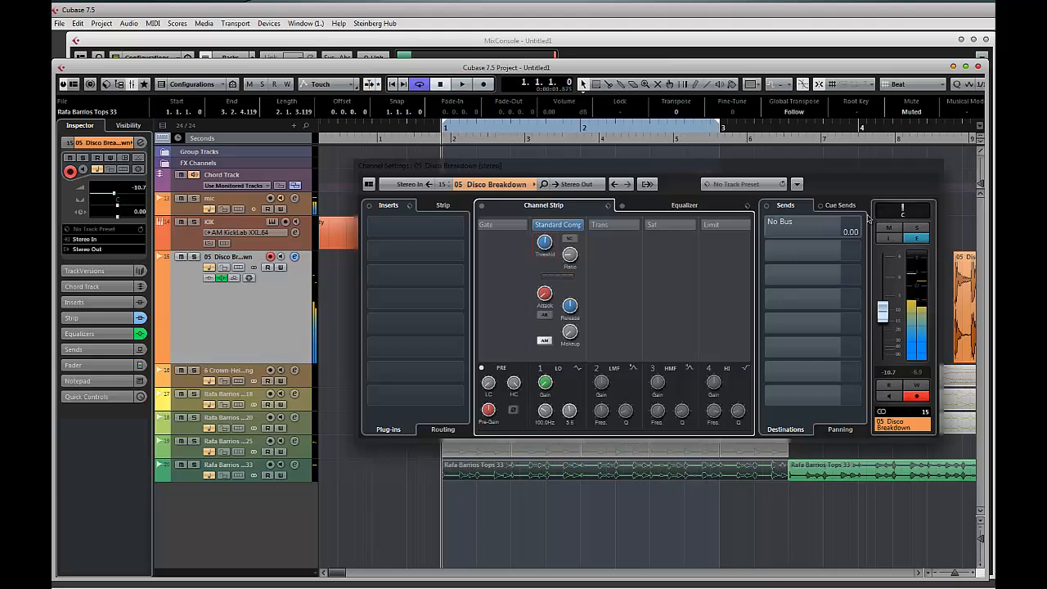
left_click_drag(749, 175, 1046, 173)
- Split the Disco Breakdown clip in bar 1 between its drum hits into five separate slices
key("space")
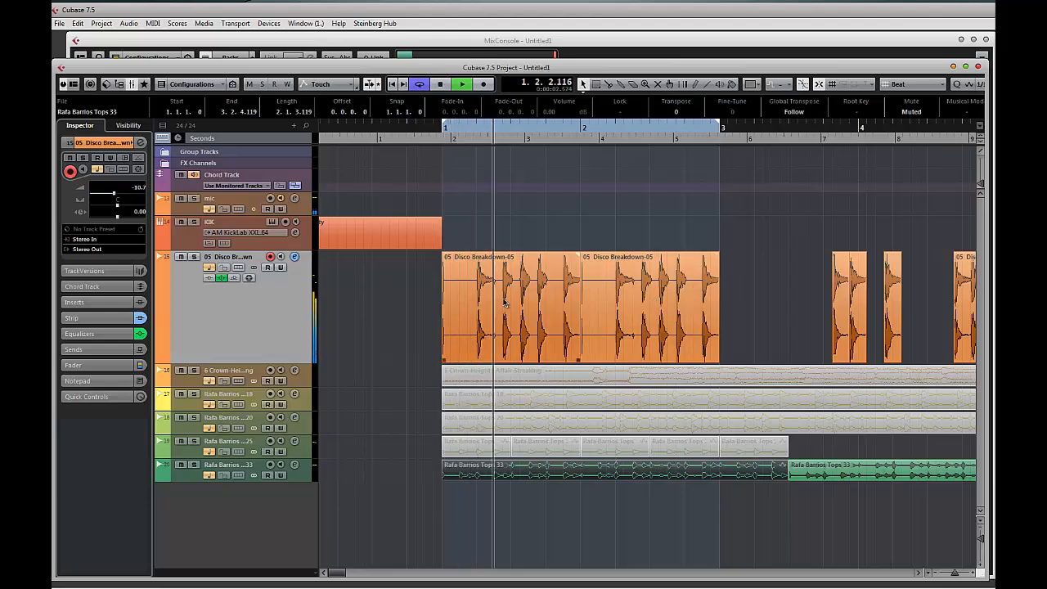
key("space")
key("h")
key("h")
key("h")
key("h")
key("h")
key("h")
key("h")
key("h")
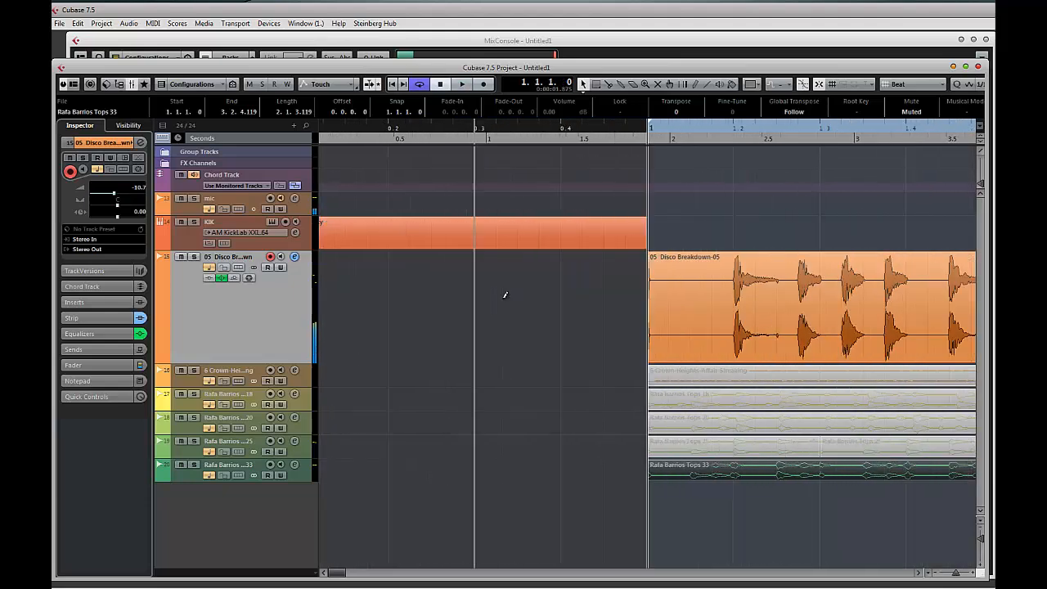
left_click_drag(878, 299, 639, 299)
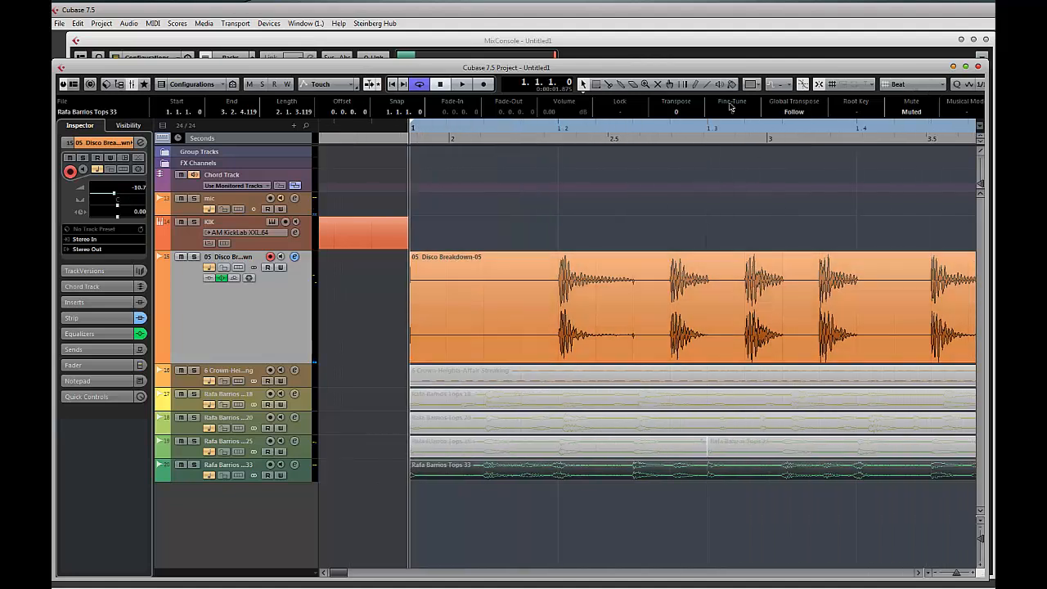
left_click(637, 296)
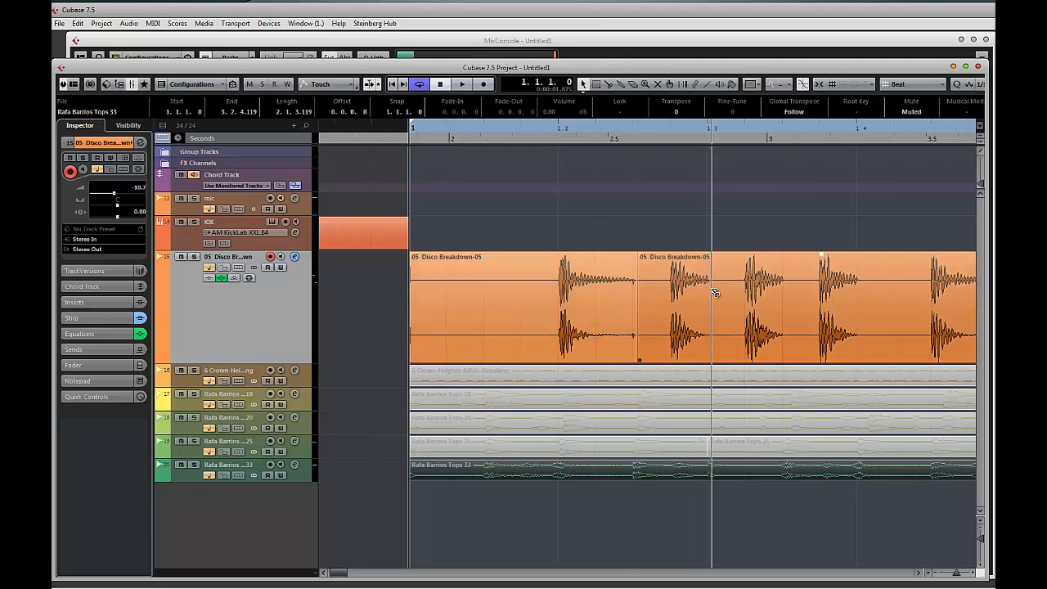
left_click(711, 294)
left_click(789, 290)
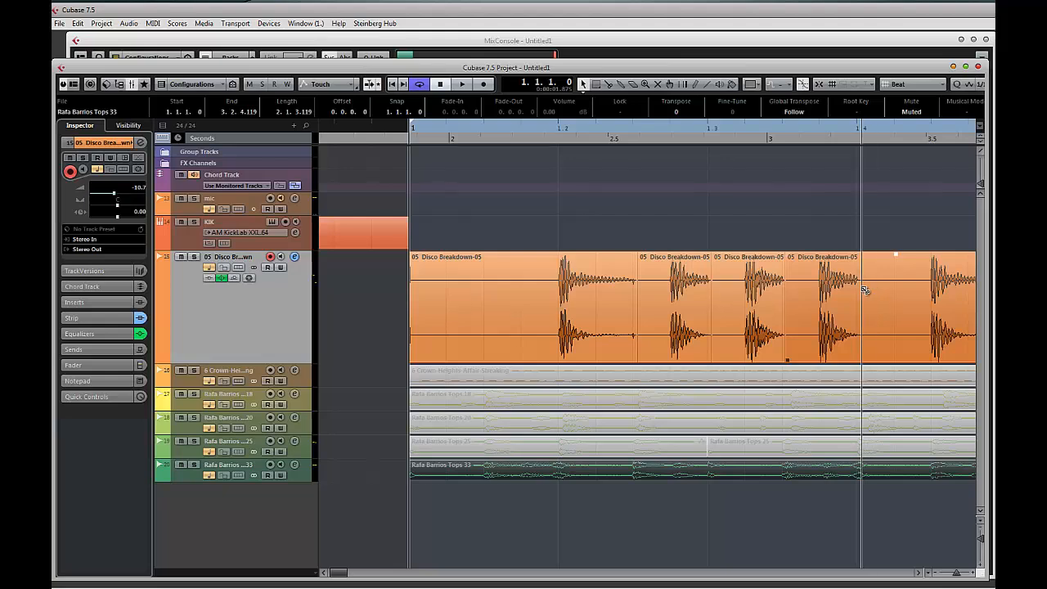
left_click(861, 289)
scroll(880, 292, "right", 3)
left_click(733, 289)
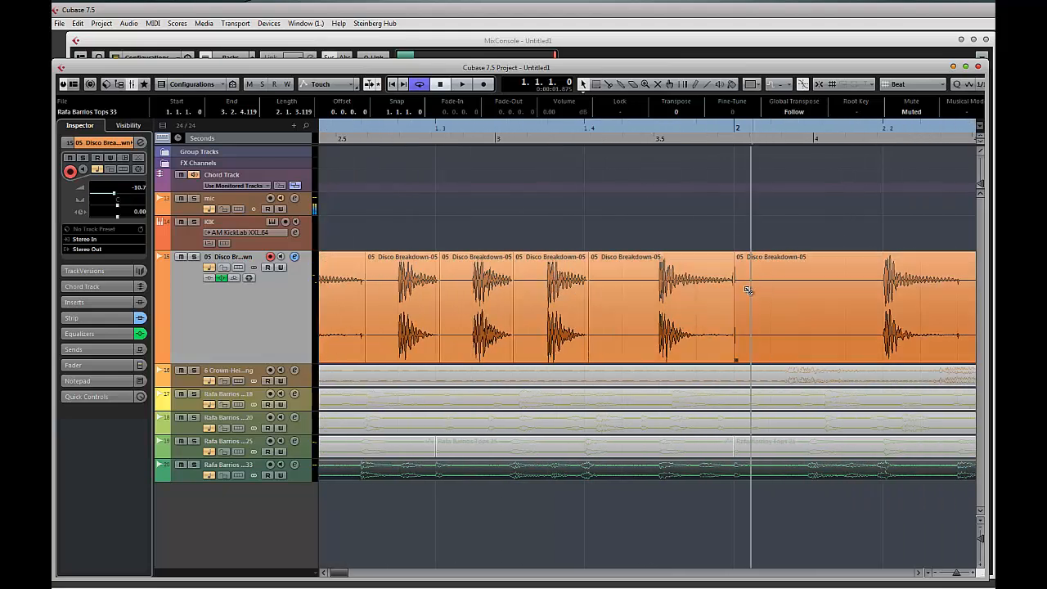
- Add a short fade-out to the end of each of the five Disco Breakdown slices in bar 1
scroll(655, 246, "left", 2)
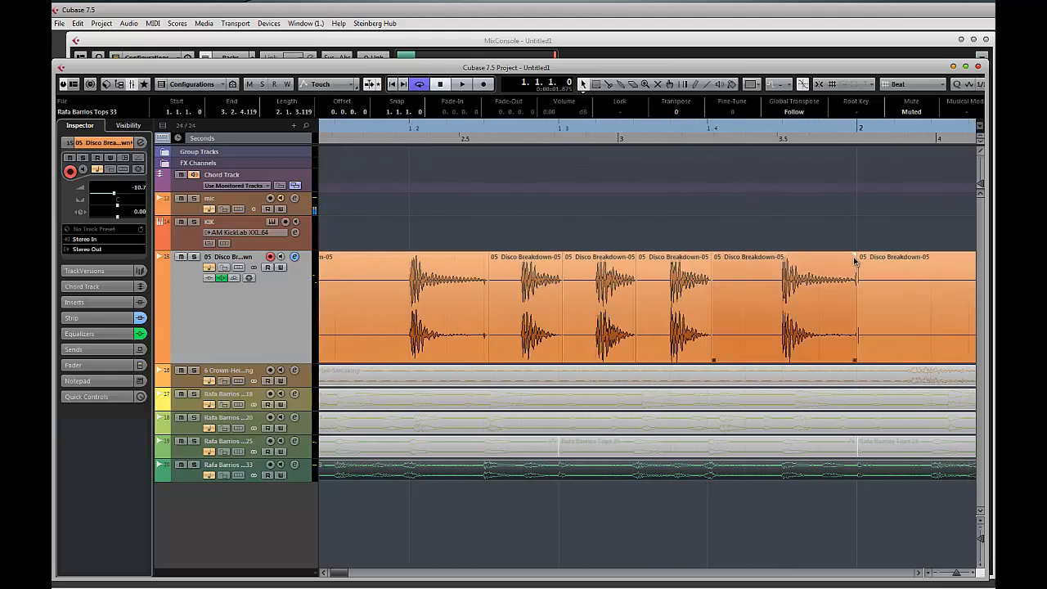
left_click_drag(853, 257, 844, 256)
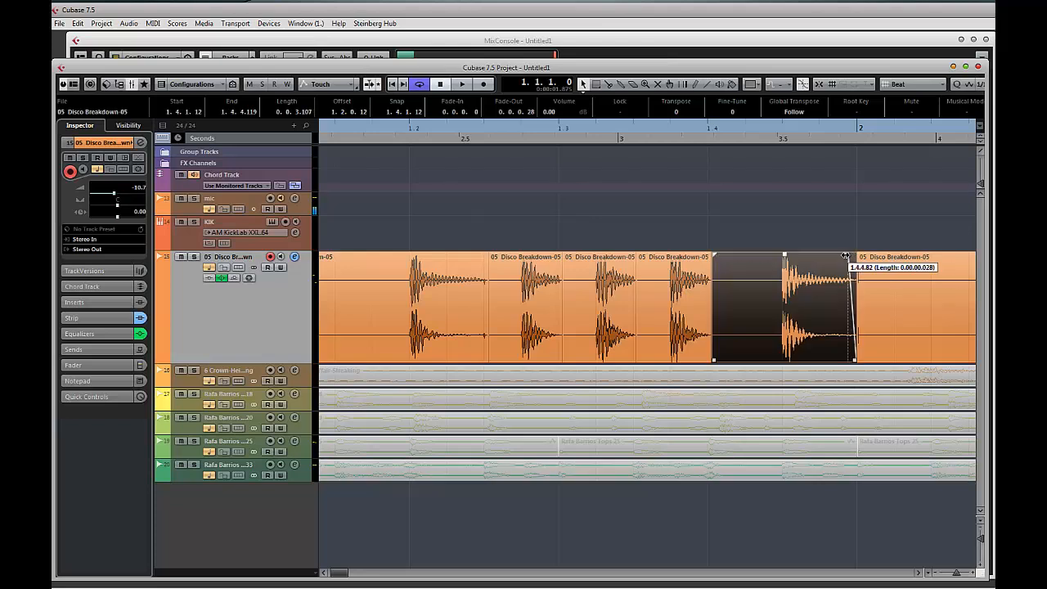
left_click(702, 258)
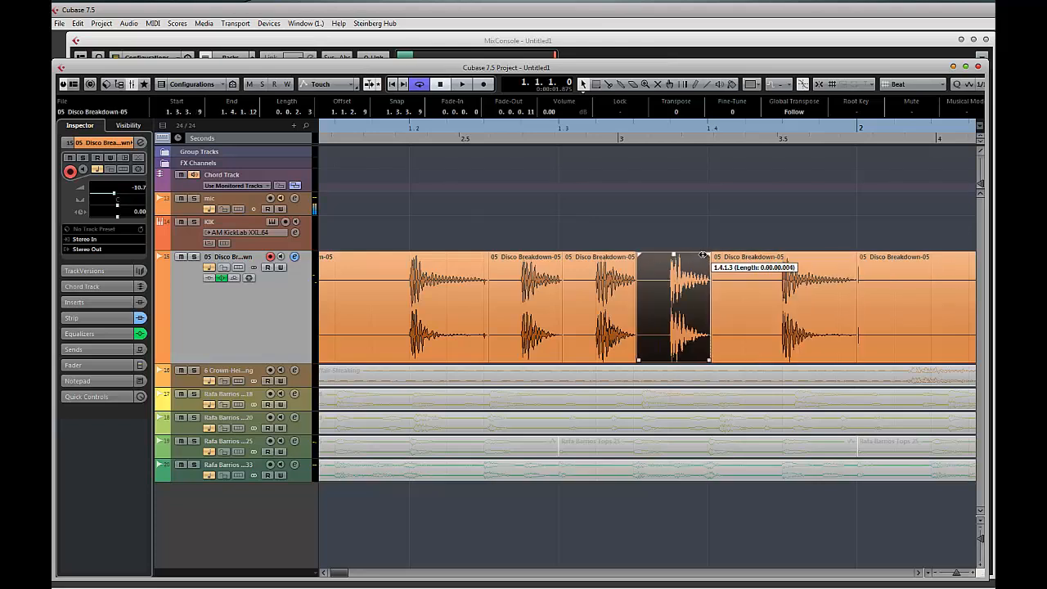
left_click(625, 258)
left_click(558, 257)
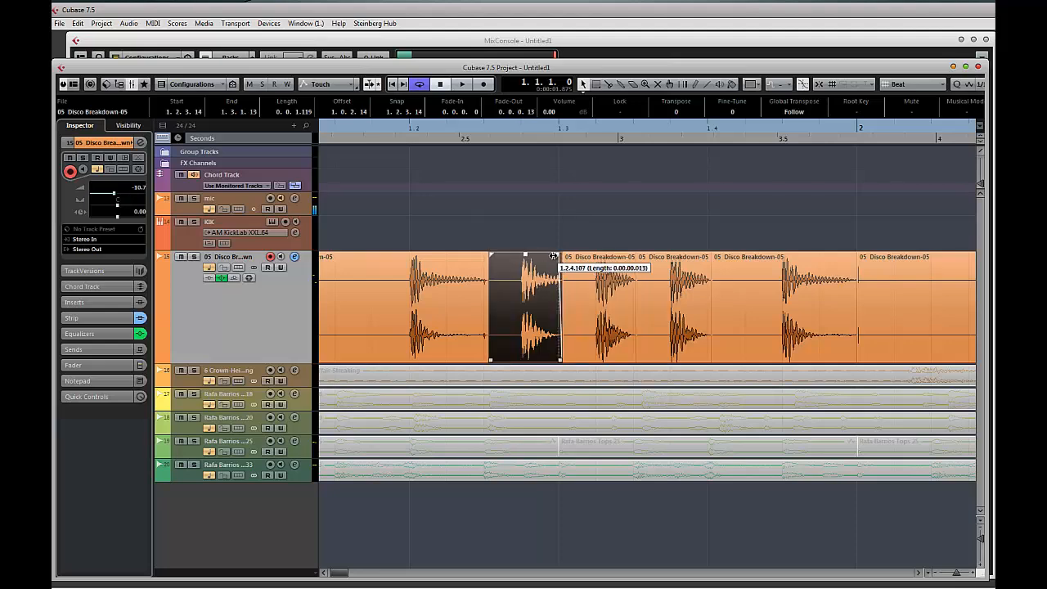
left_click(477, 257)
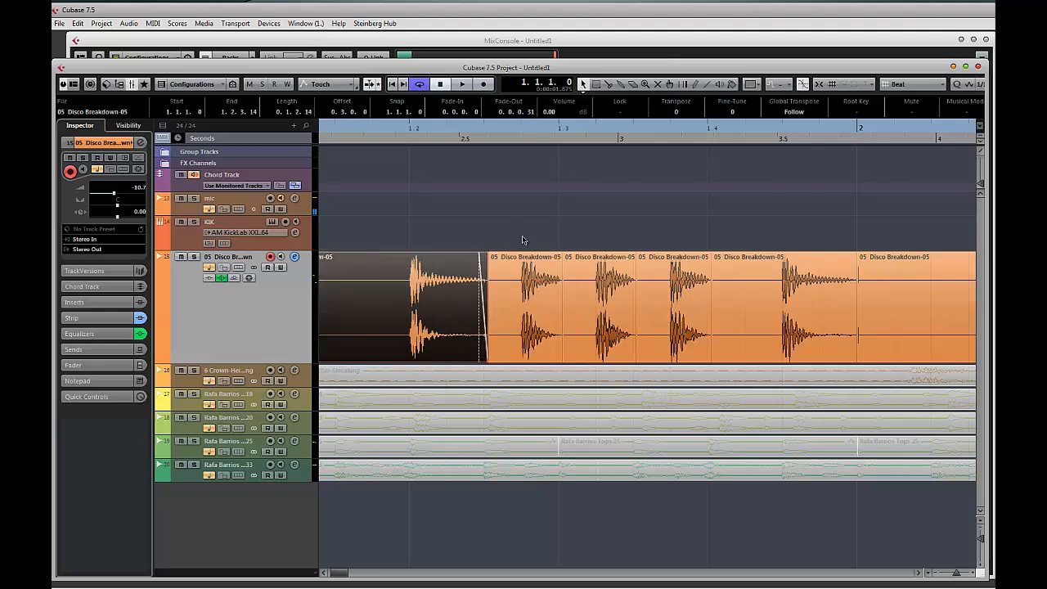
- Play back the sliced Disco Breakdown pattern from bar 1 to check how the fade-outs sound
key("space")
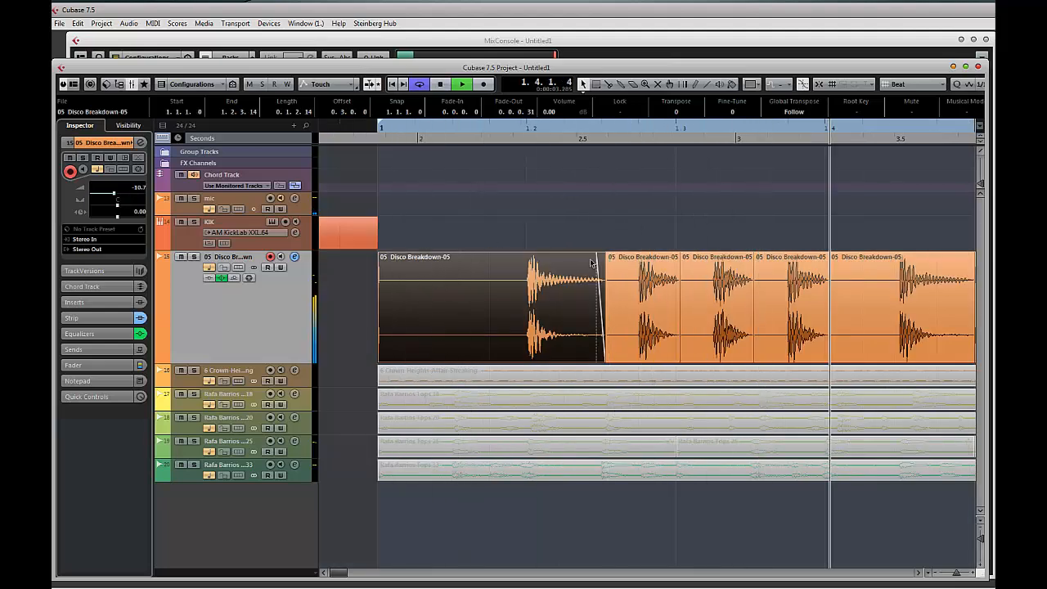
key("space")
key("space")
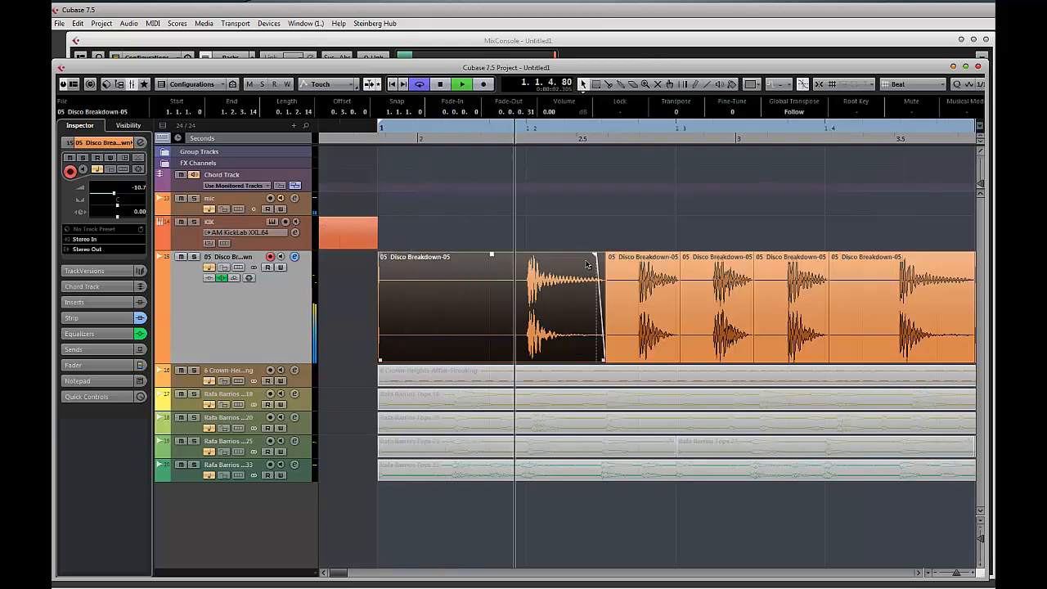
key("space")
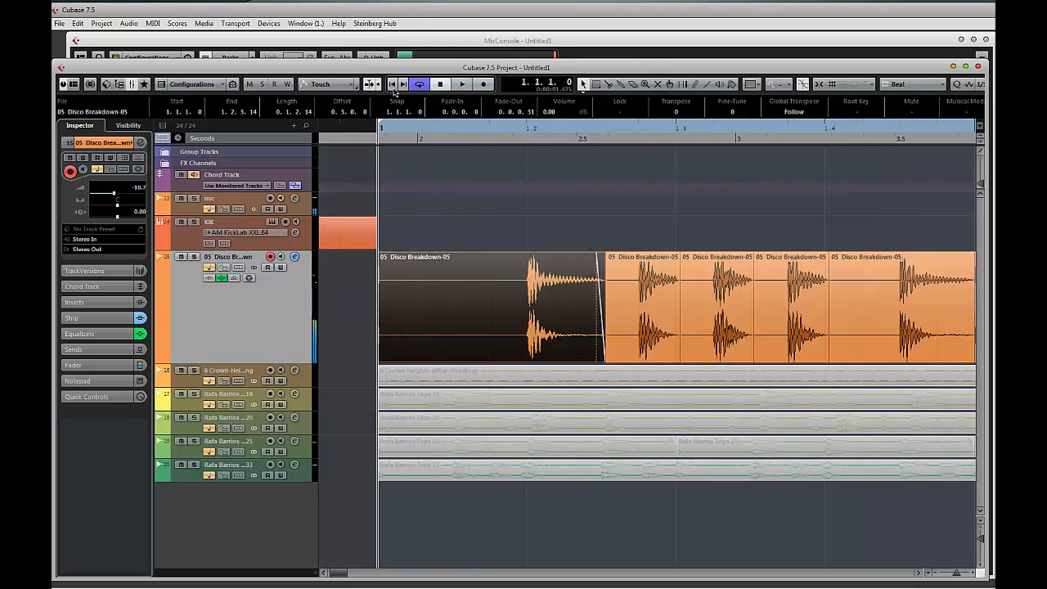
key("space")
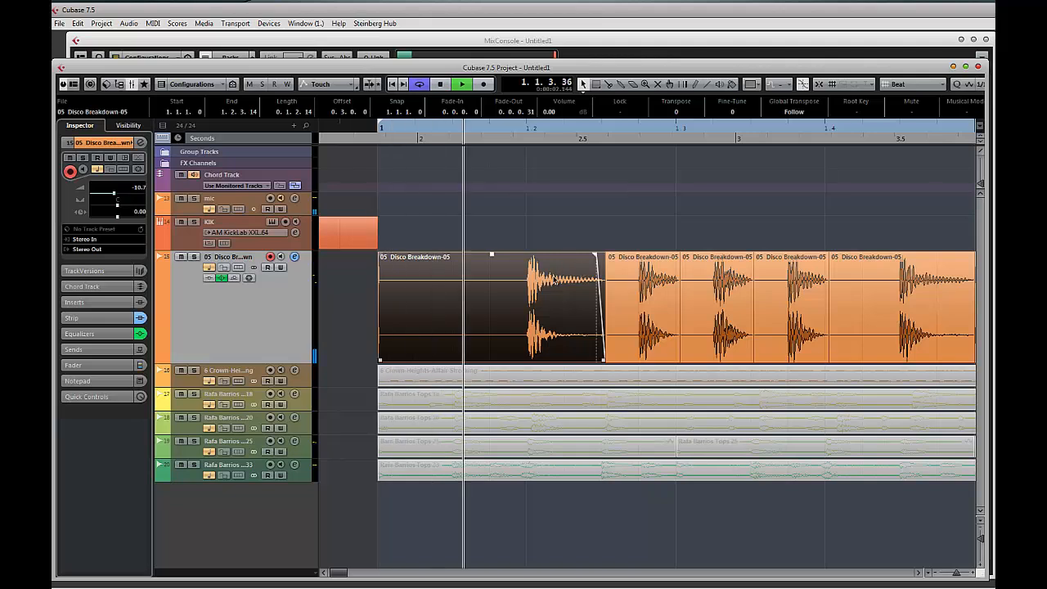
key("space")
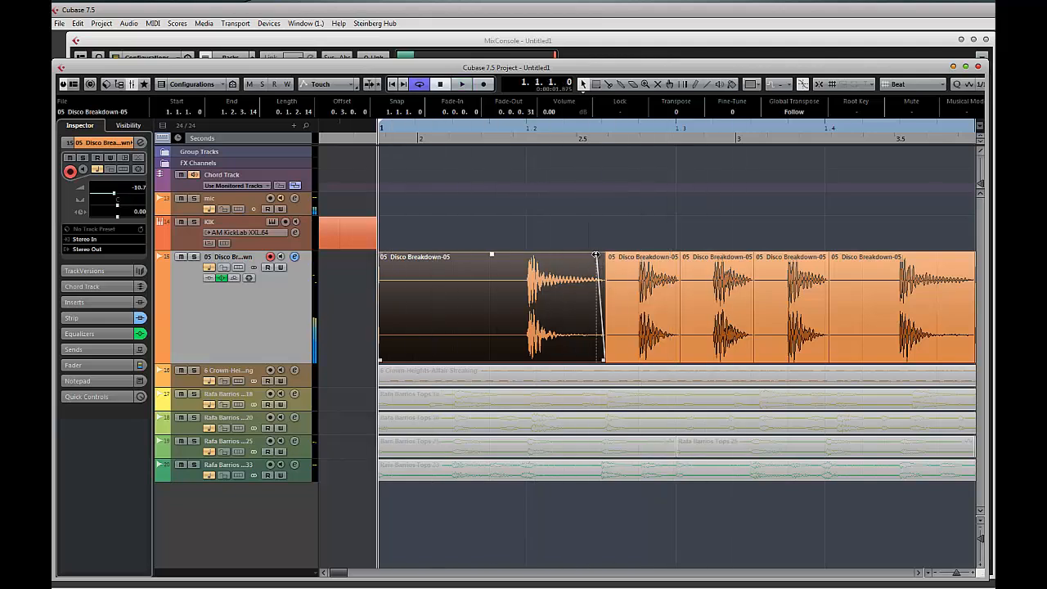
- Lengthen the fade-outs of the first and second slices to 0.0.0.96 and 0.0.0.19, listening to the result
left_click_drag(596, 254, 576, 255)
key("space")
left_click_drag(679, 256, 675, 255)
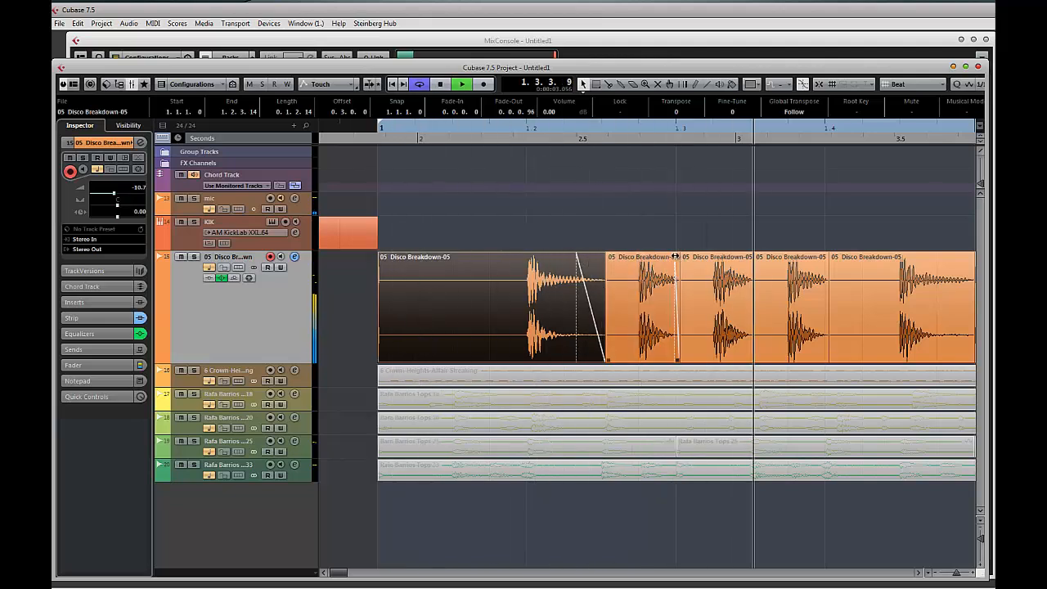
key("space")
- Trim the silence before the hits in the second, third and fourth slices, starting the second at 1.2.3.83 and the fourth at 1.3.3.76
left_click_drag(609, 360, 628, 360)
key("space")
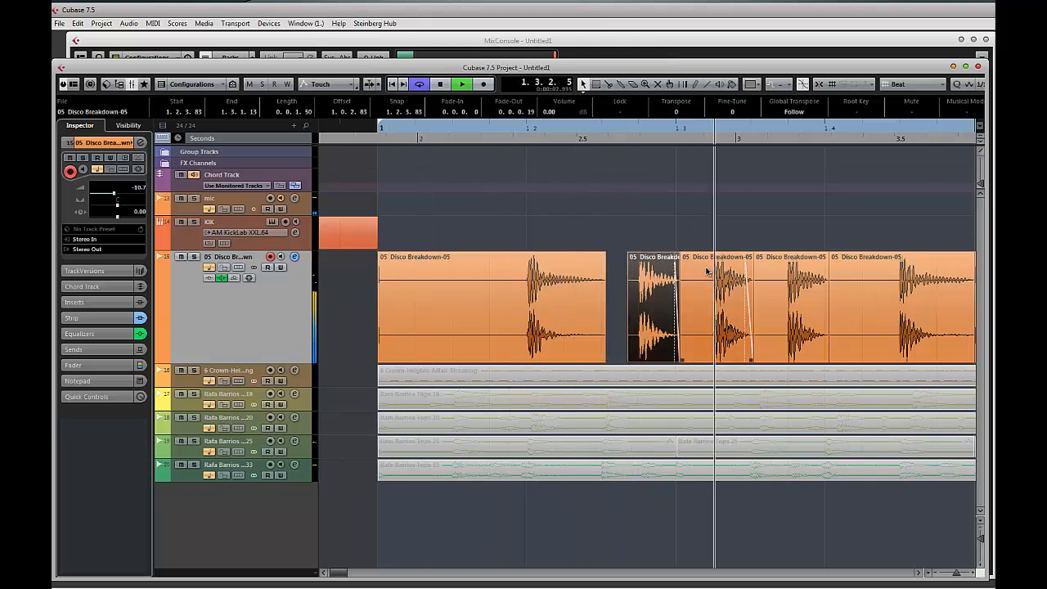
key("space")
left_click(766, 292)
left_click_drag(758, 361, 779, 360)
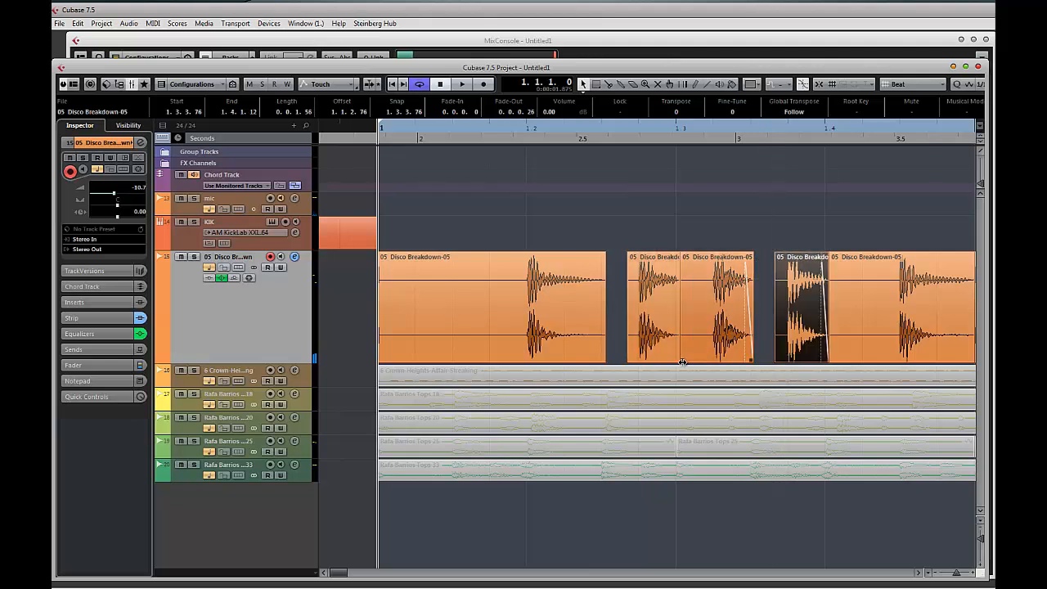
left_click_drag(682, 360, 708, 361)
- Trim the fifth slice's start to 1.4.2.76 and delete the Disco Breakdown clip in bar 2
left_click_drag(777, 327, 752, 360)
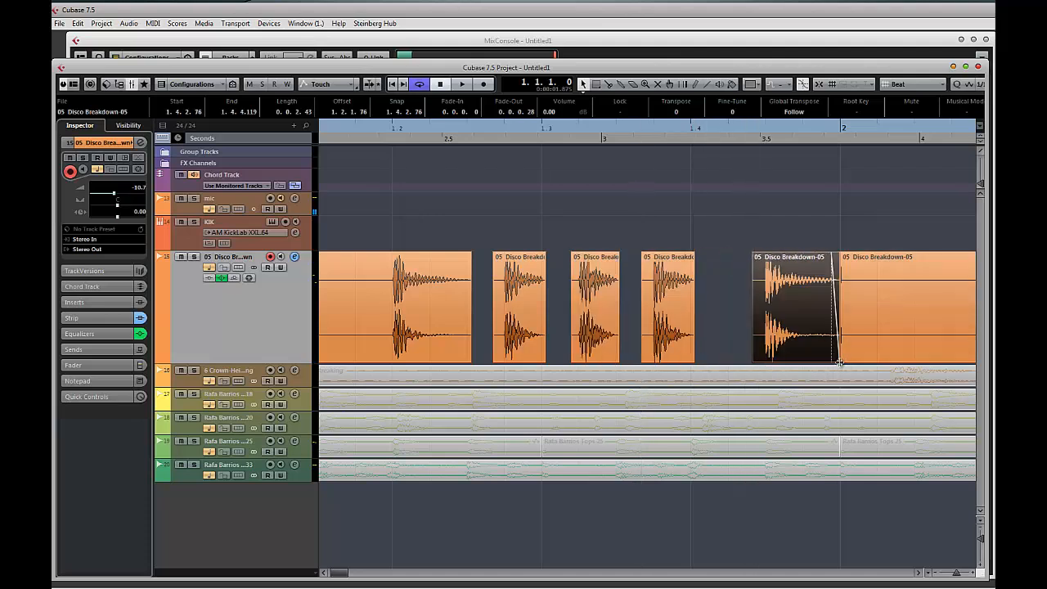
mouse_move(839, 360)
left_mouse_down()
mouse_move(826, 360)
mouse_move(835, 361)
left_mouse_up()
left_click(877, 290)
key("Delete")
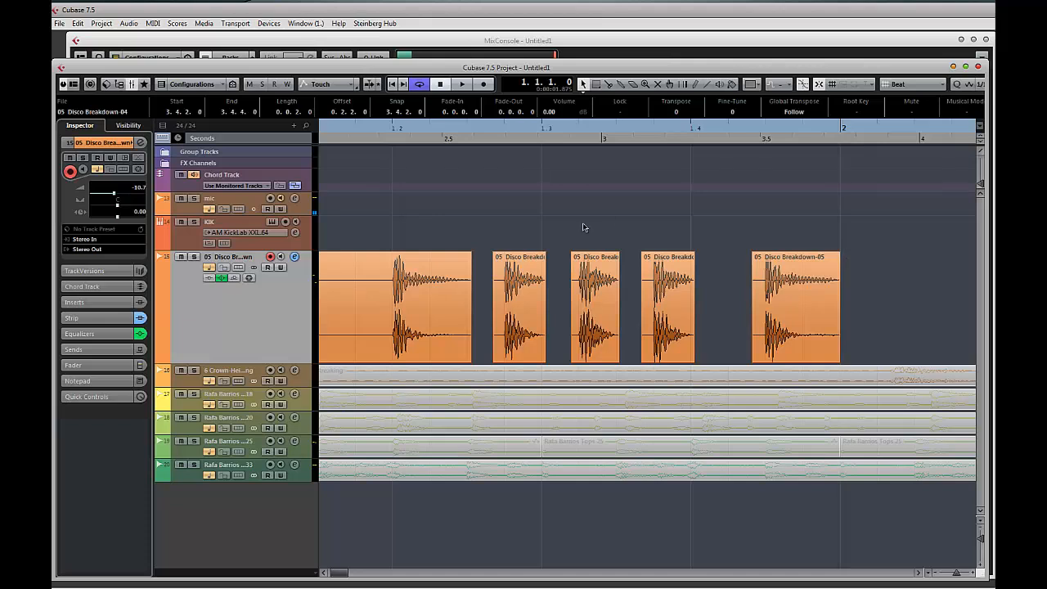
- Split the silent opening off the first slice shortly before its hit, at about 1.1.4, and mute that silent part
key("space")
key("space")
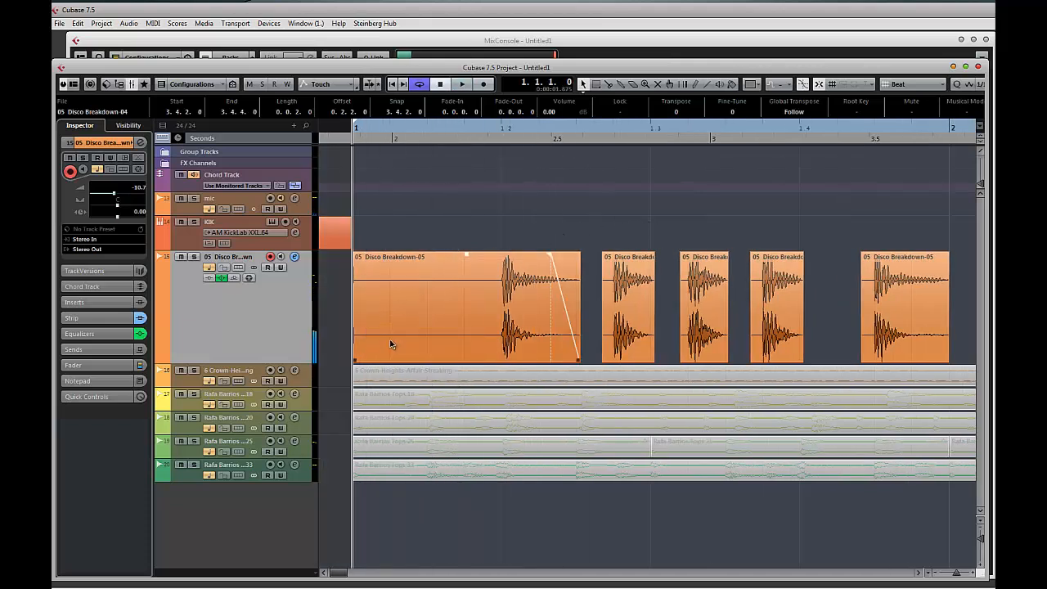
key("ctrl+b")
left_click(499, 317)
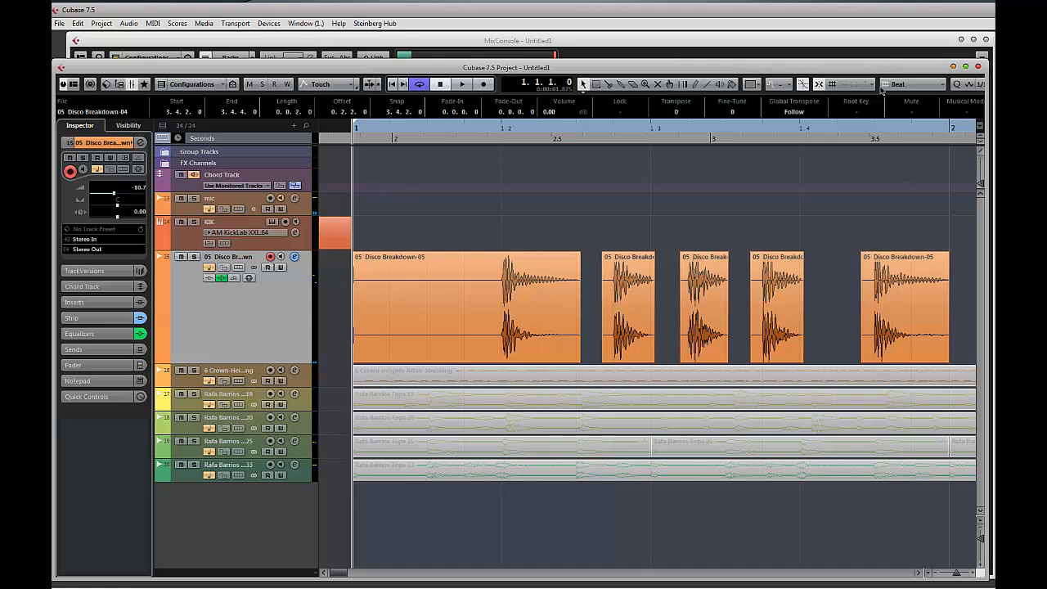
left_click(465, 306, "alt")
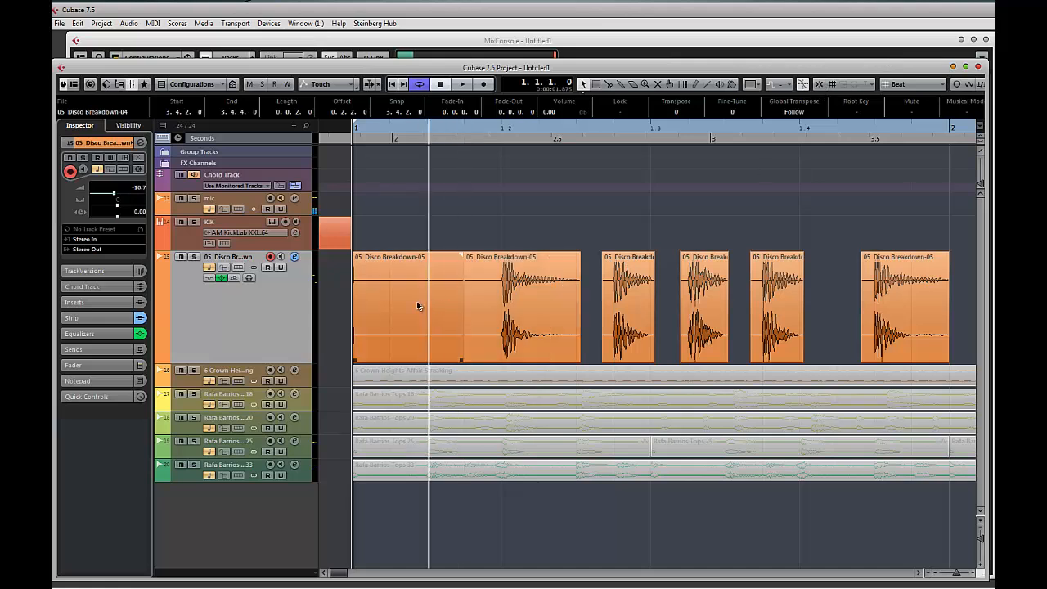
left_click(417, 305)
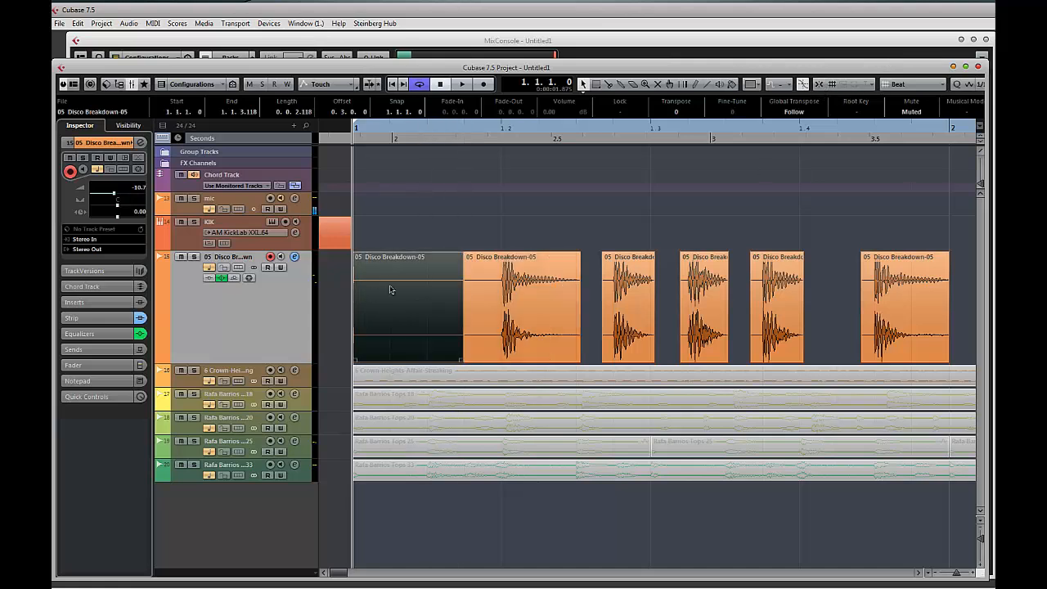
- Bounce all the Disco Breakdown slices in bar 1 into one replacement clip and play it back
left_click_drag(337, 309, 956, 312)
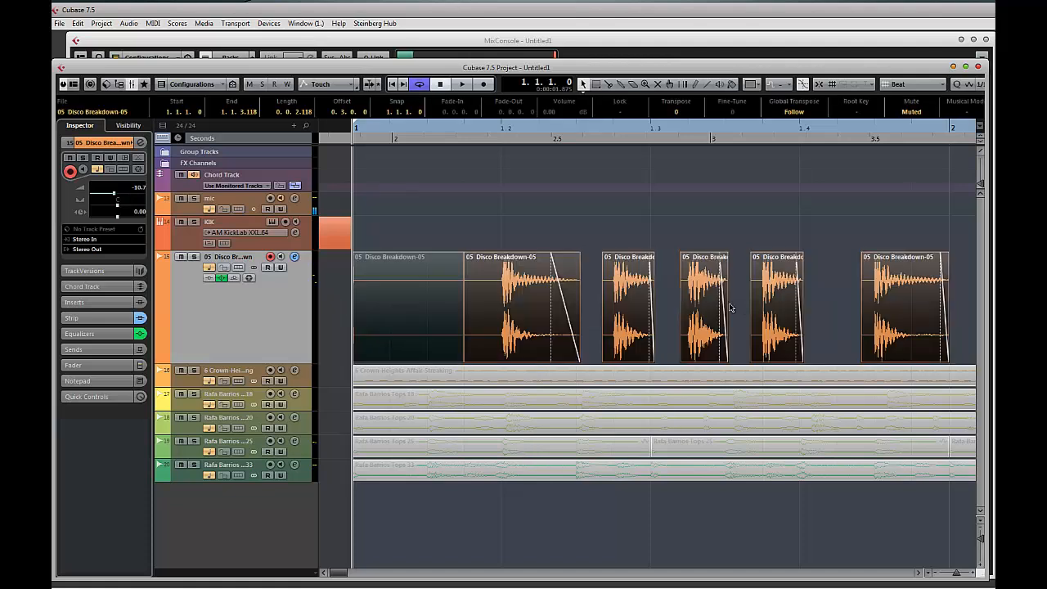
key("b")
key("Return")
key("space")
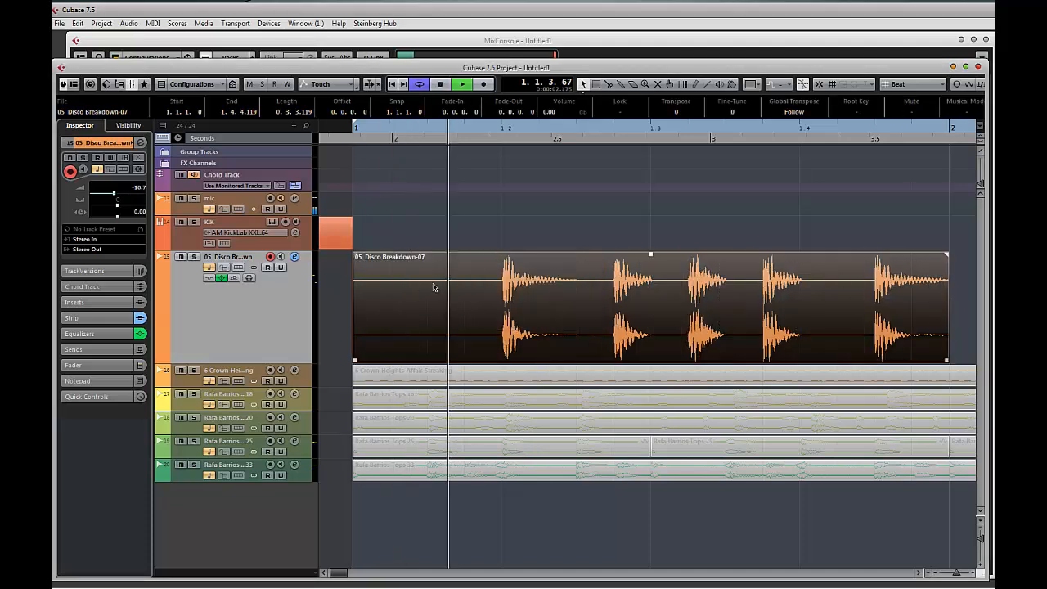
key("space")
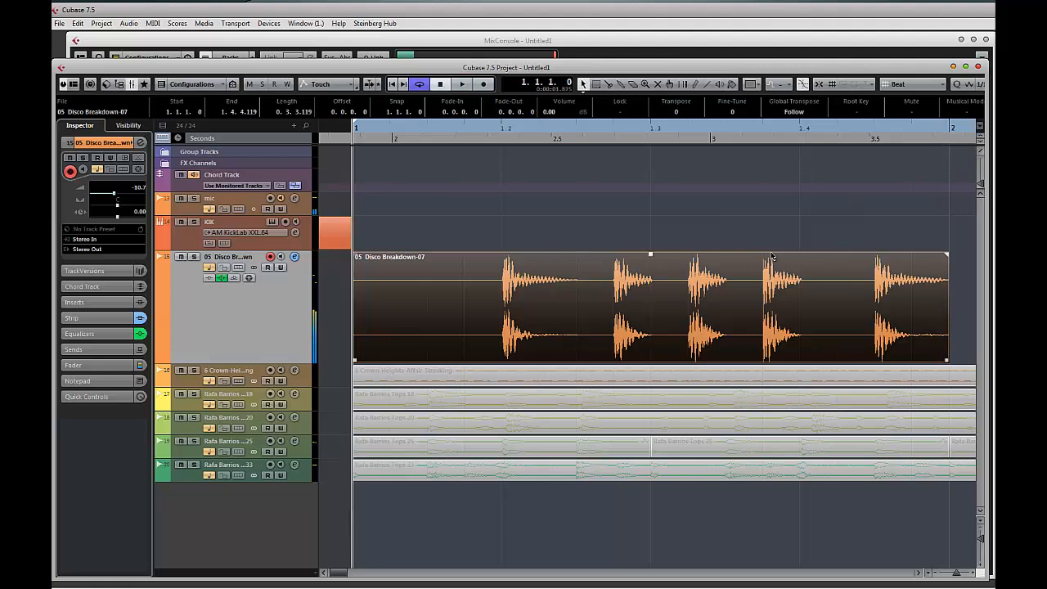
- Duplicate the bounced Disco Breakdown clip into bar 2 and unmute the first Rafa Barrios Tops 33 clip during playback
key("g")
key("g")
key("g")
key("g")
key("g")
key("g")
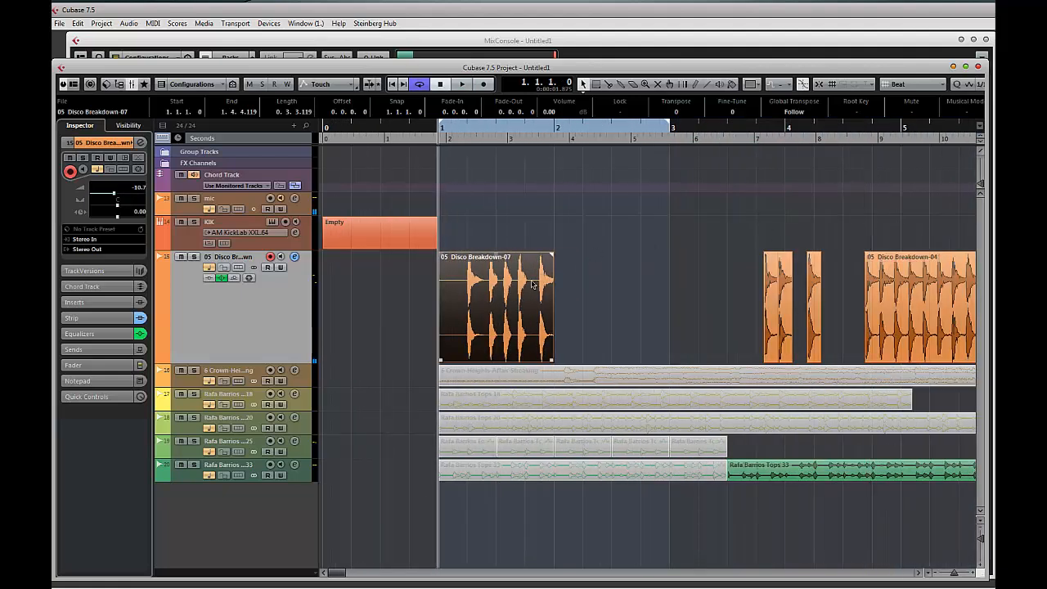
key("ctrl+d")
key("space")
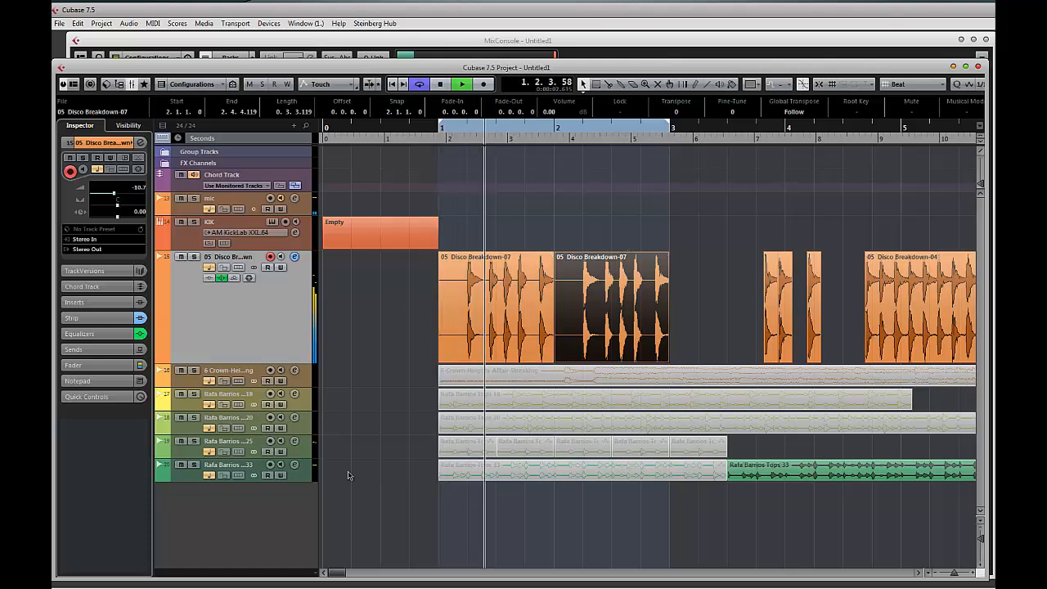
left_click(589, 478)
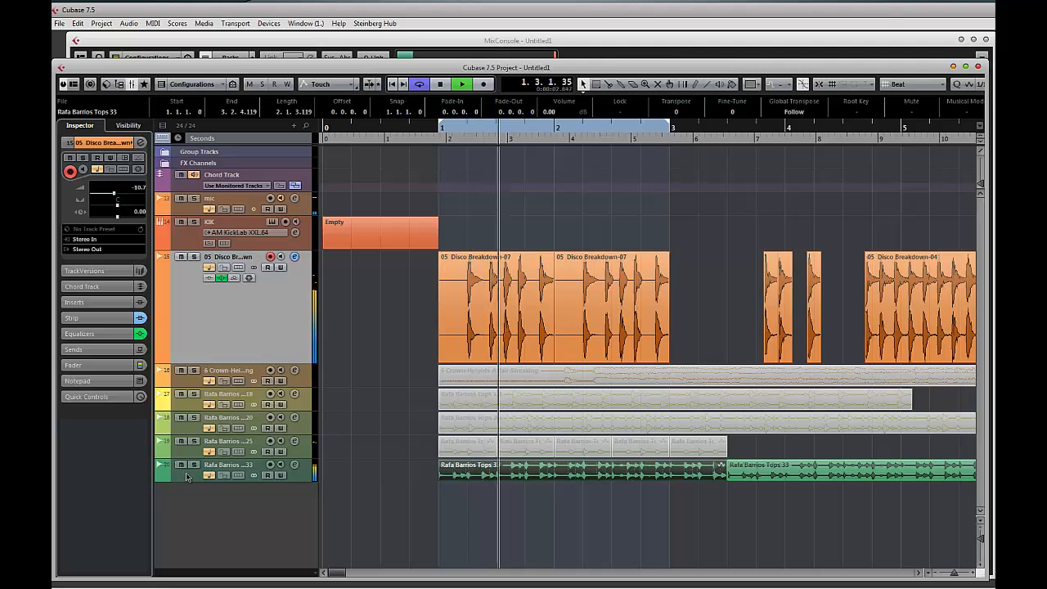
key("space")
- Colour the Rafa Barrios Tops 33 track orange and move it directly below the Disco Breakdown track
left_click(159, 480)
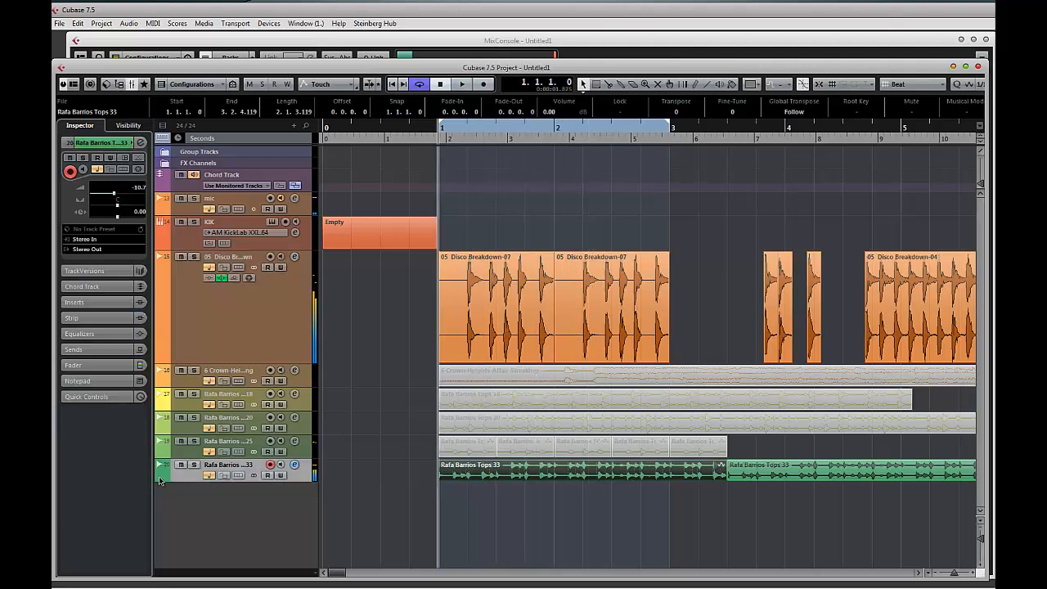
left_click(162, 469)
left_click(206, 478)
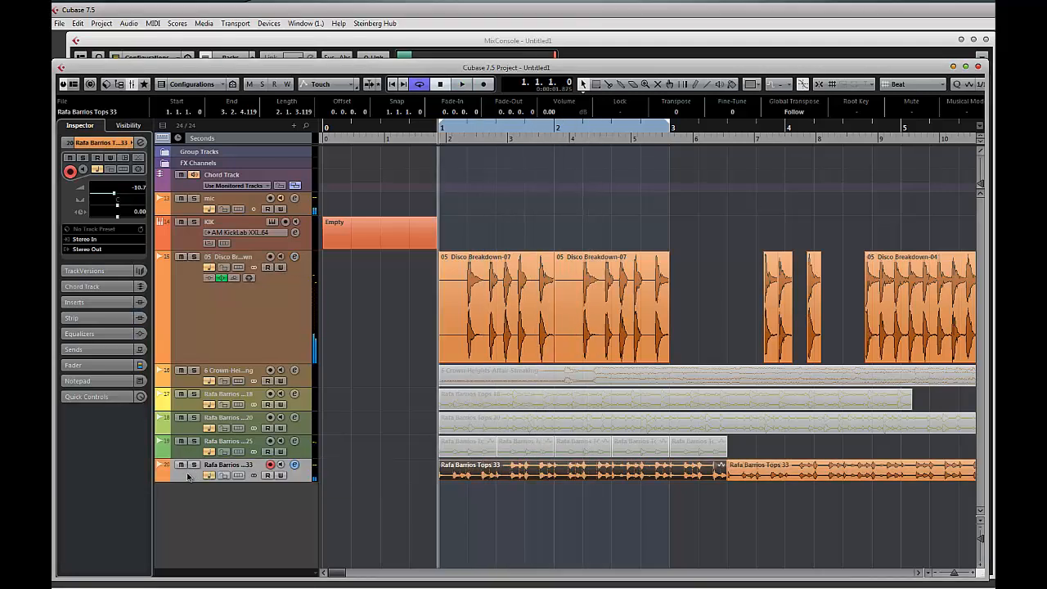
left_click_drag(212, 370, 214, 369)
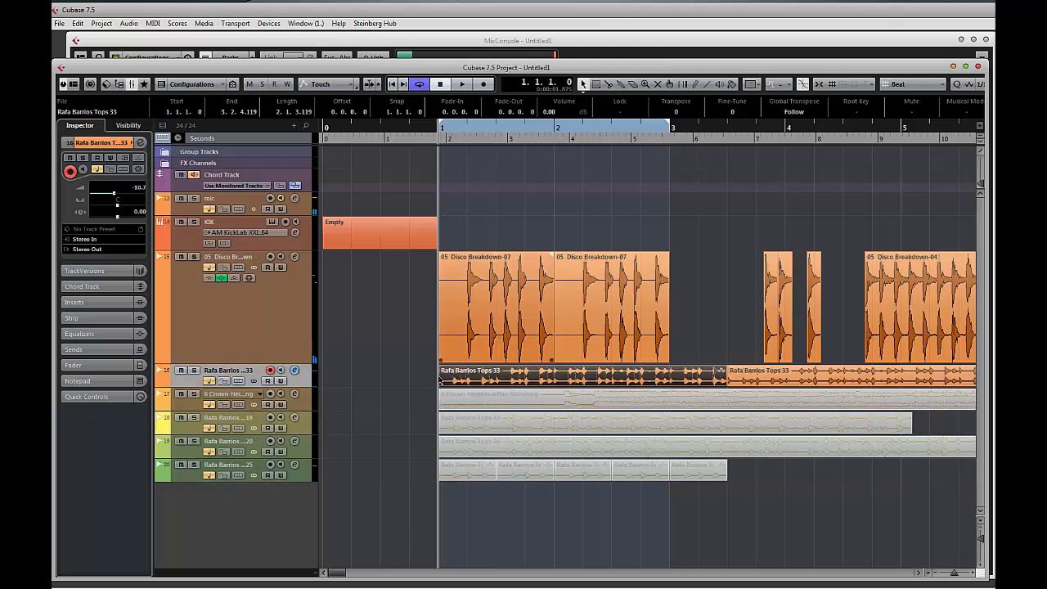
- Shorten the first Rafa Barrios Tops 33 clip to end at 3.1.1.0, listening to it with the Disco Breakdown loop
left_click(701, 336)
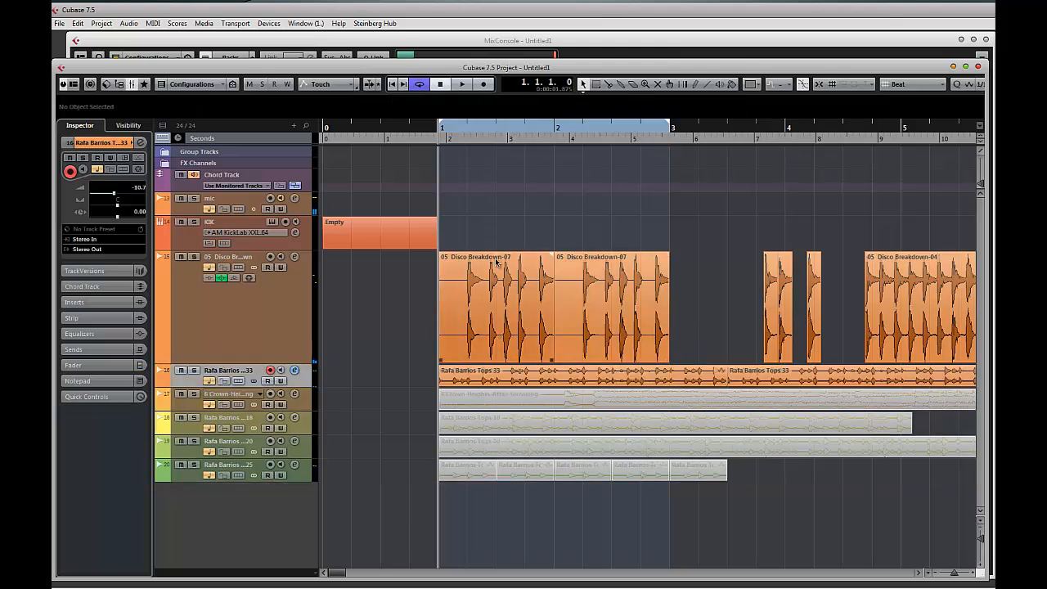
key("space")
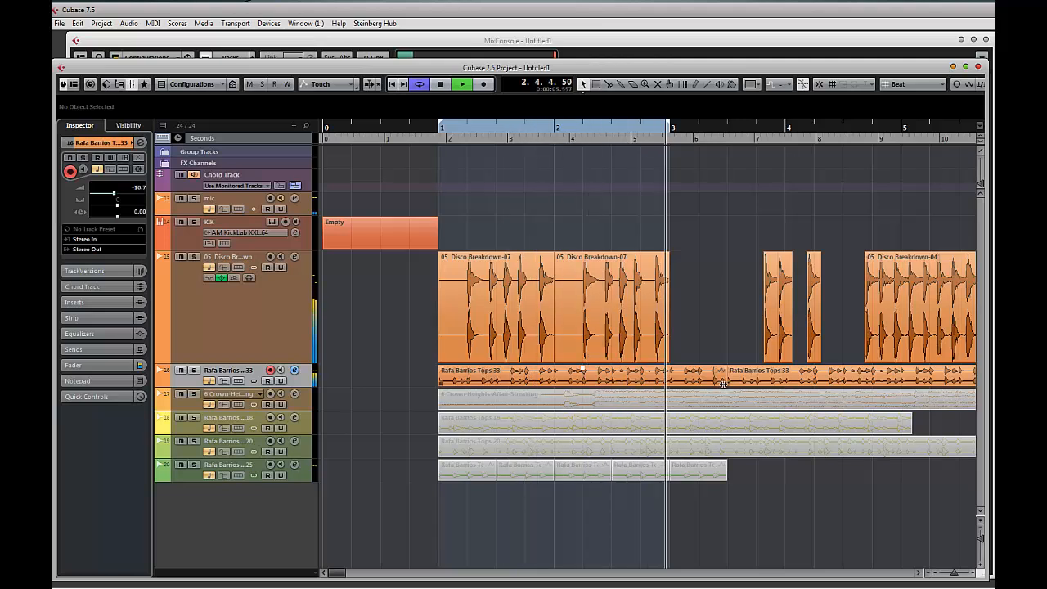
left_click_drag(723, 382, 669, 385)
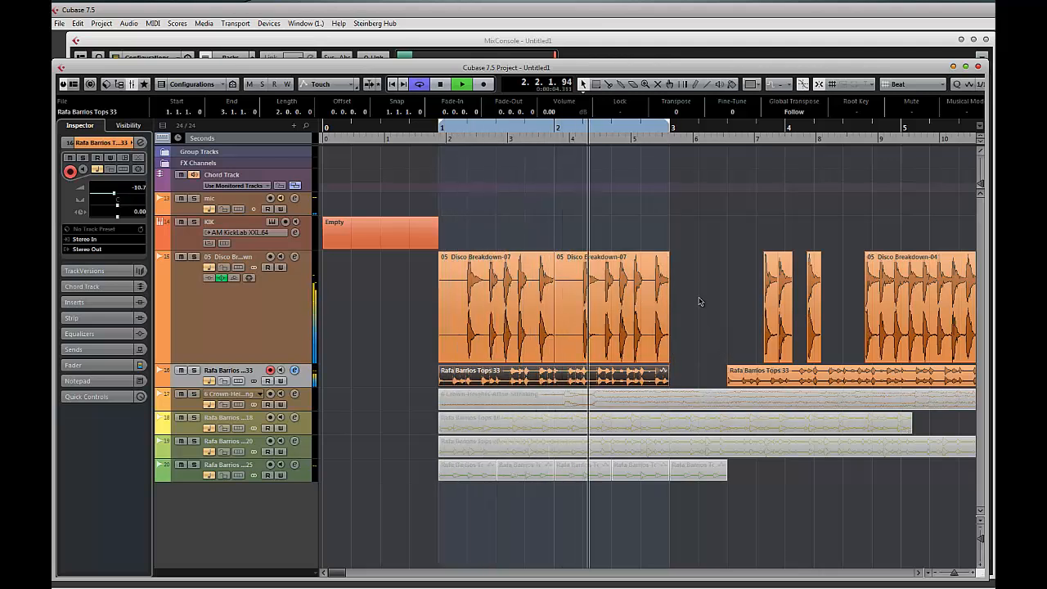
key("space")
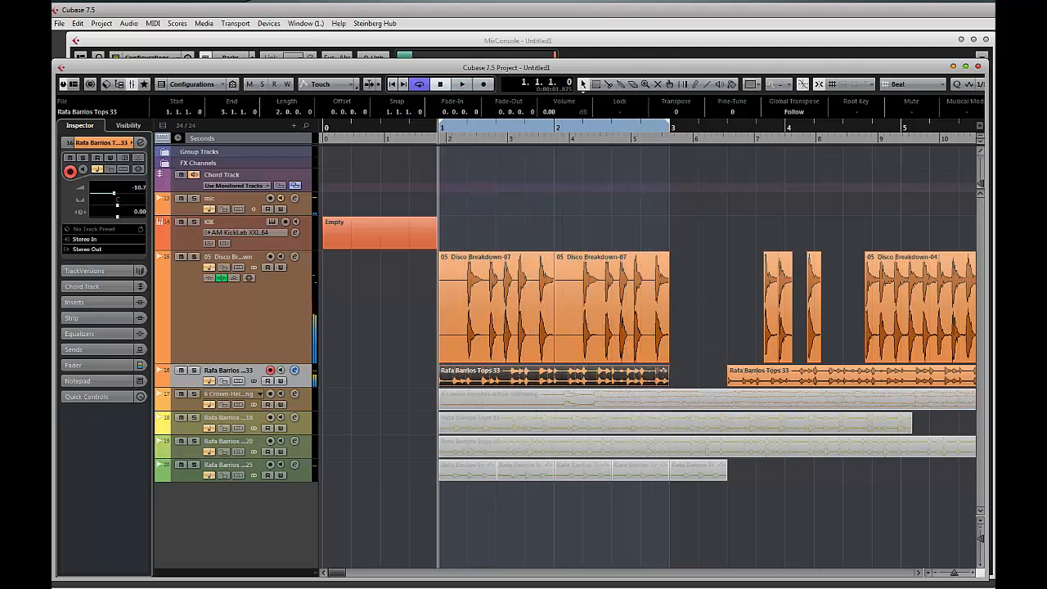
key("space")
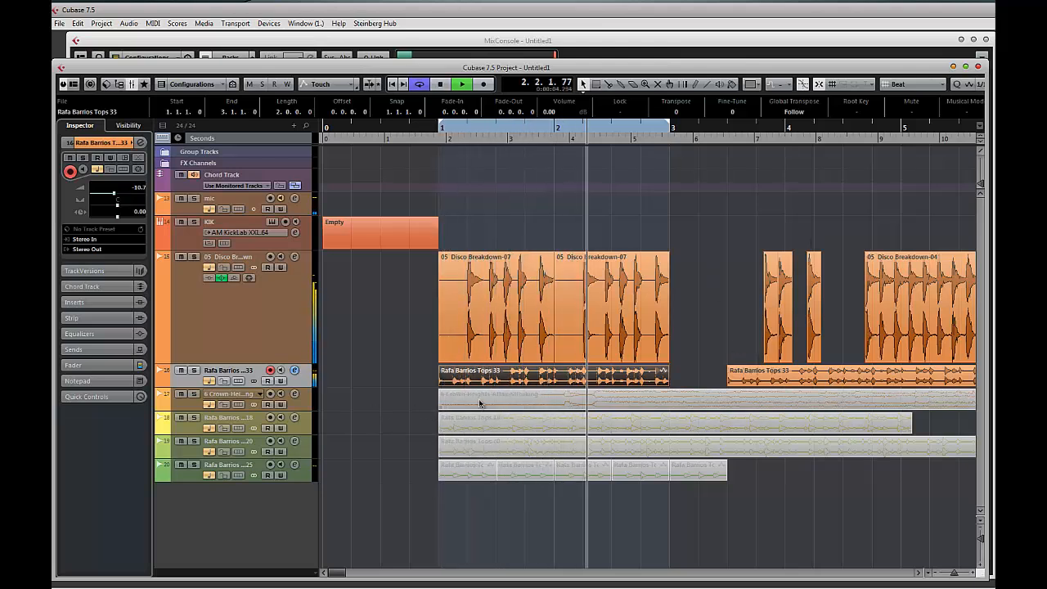
key("space")
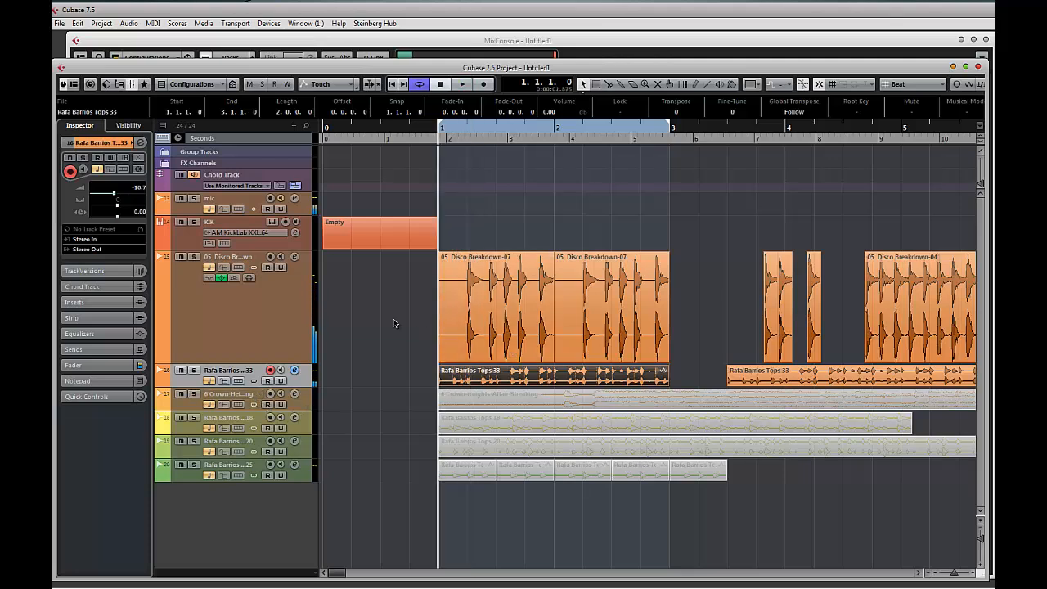
- Mute the Disco Breakdown and Tops 33 clips in bars 1 and 2, and unmute the Crown-Heights-Affair-Streaking clip
left_click_drag(393, 319, 673, 375)
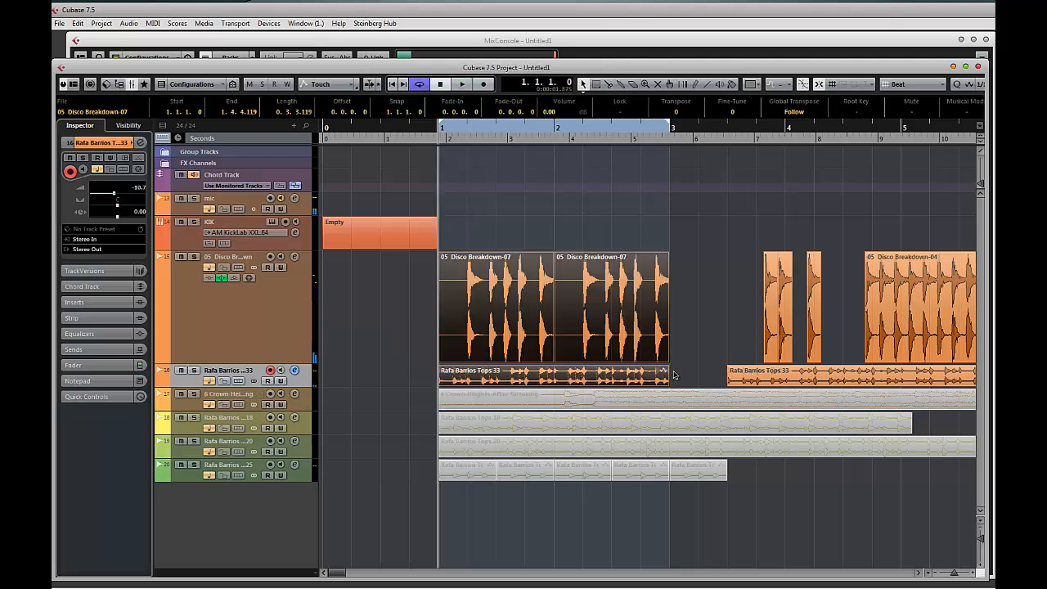
key("shift+m")
left_click(620, 404)
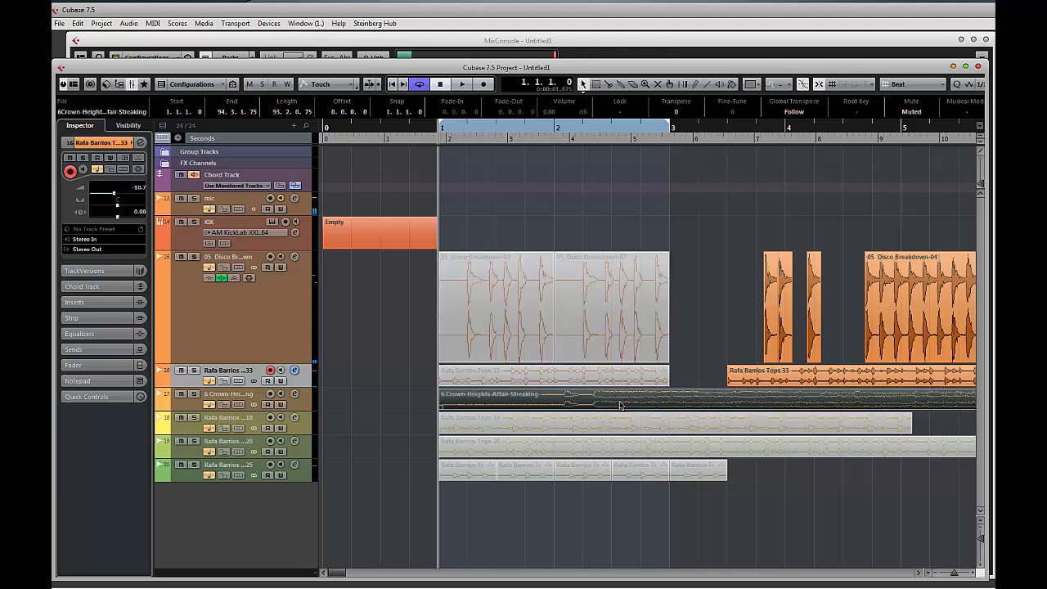
key("shift+u")
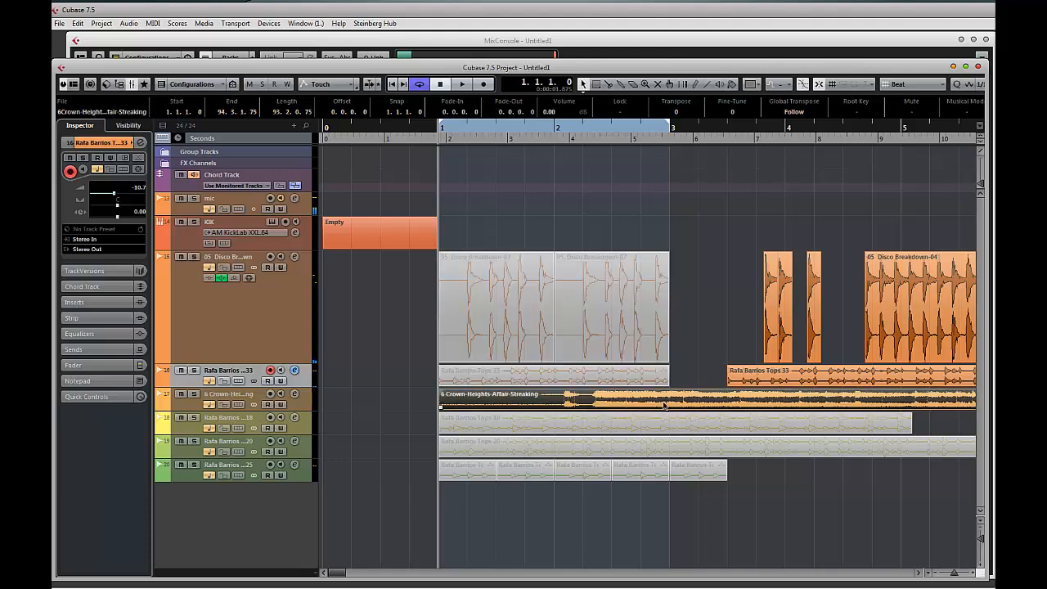
- Cut about three beats of silence from the Streaking clip's start, keeping it at 1.1.1.0, and mute the remaining Disco Breakdown and Tops 33 clips
left_click(297, 409)
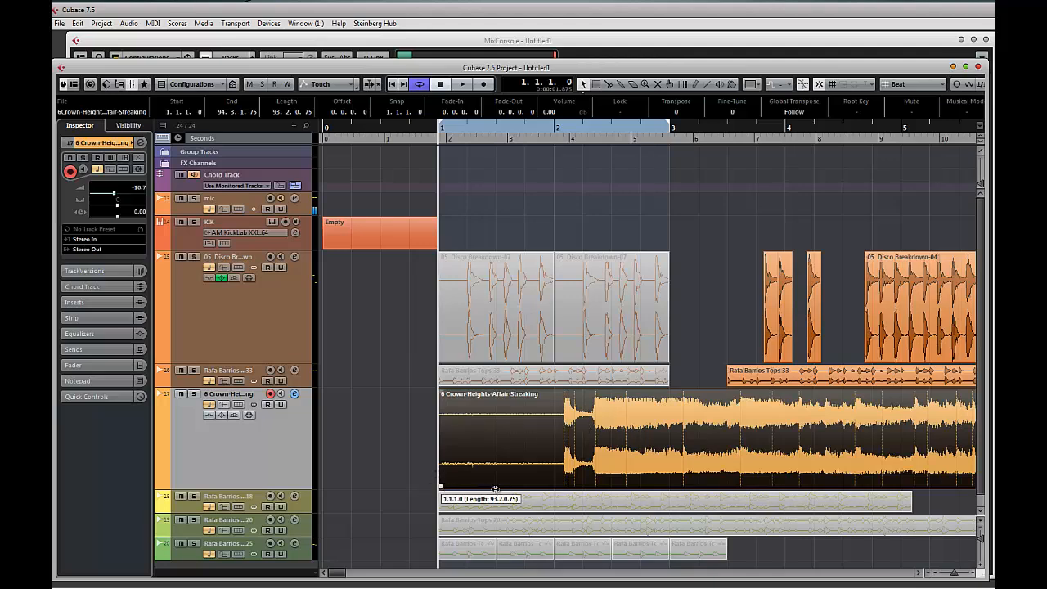
left_click_drag(495, 489, 499, 464)
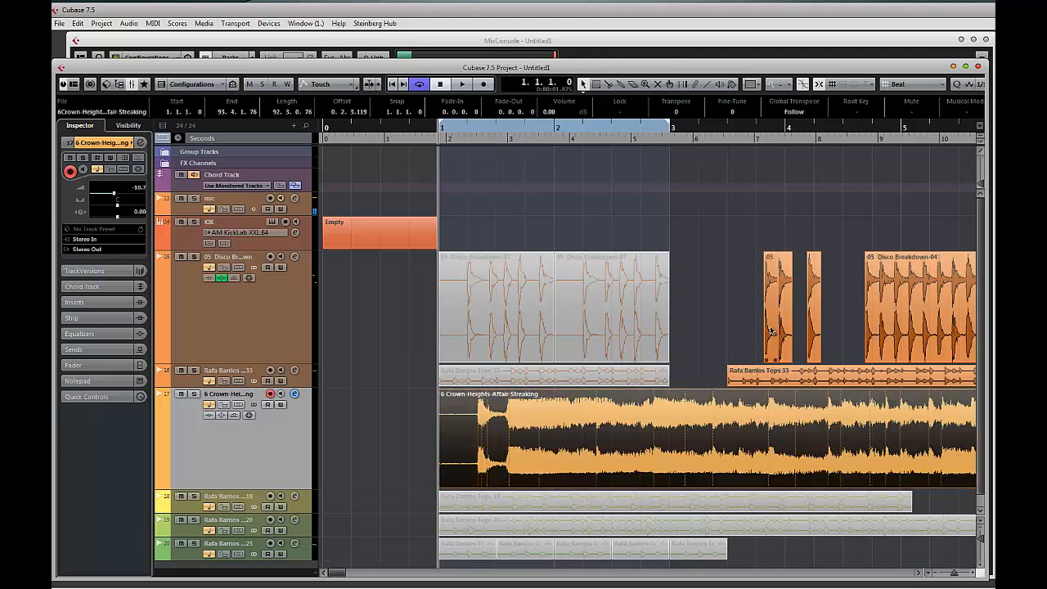
scroll(556, 320, "right", 4)
left_click_drag(538, 309, 908, 382)
key("shift+m")
scroll(701, 311, "left", 4)
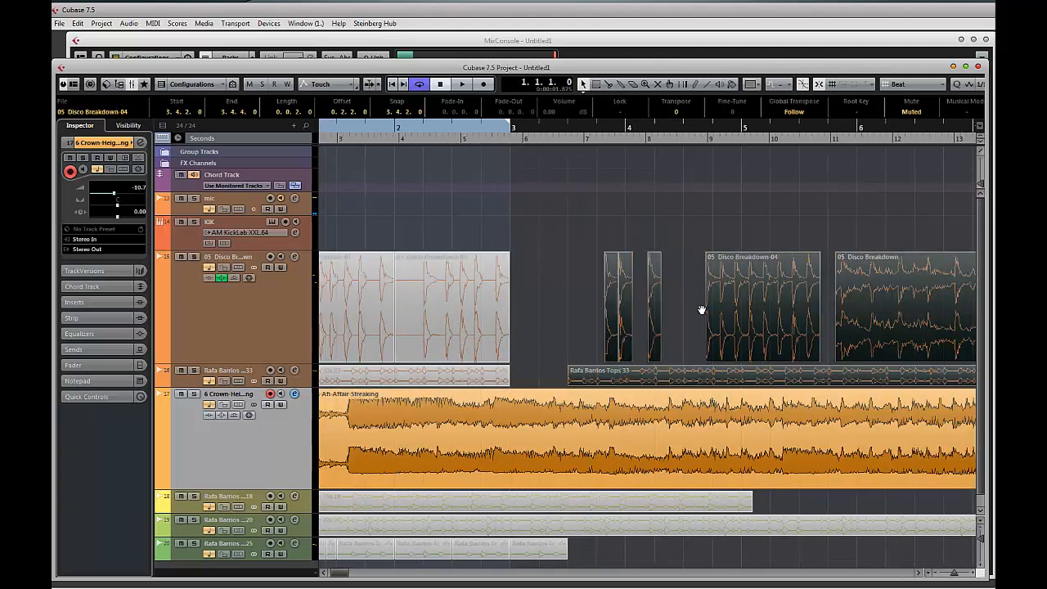
- Play the Streaking track from bar 1 with cycle playback turned off, listening beyond the two-bar loop region
key("space")
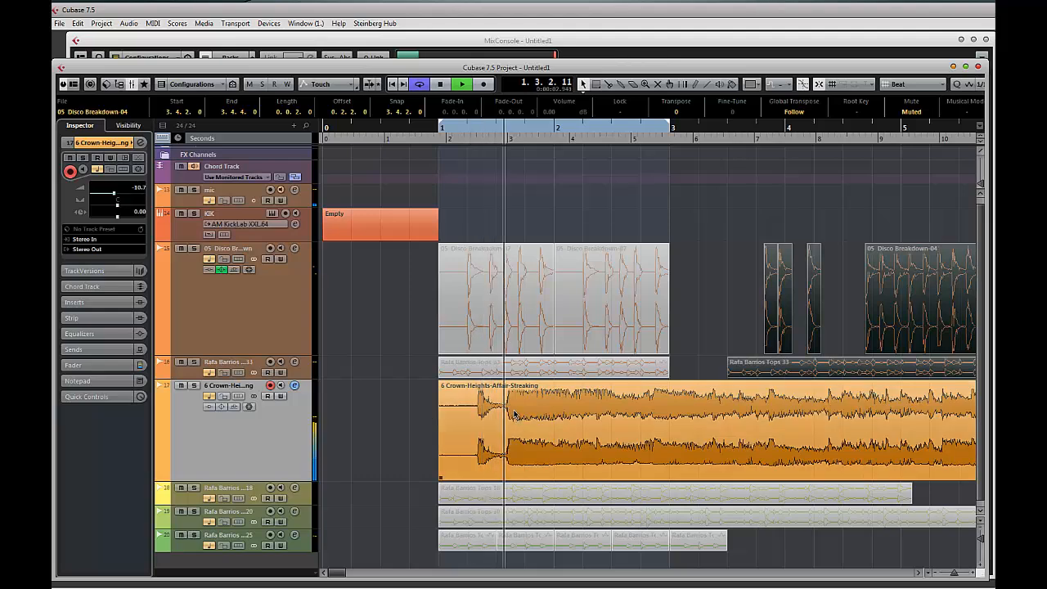
scroll(548, 417, "right", 2)
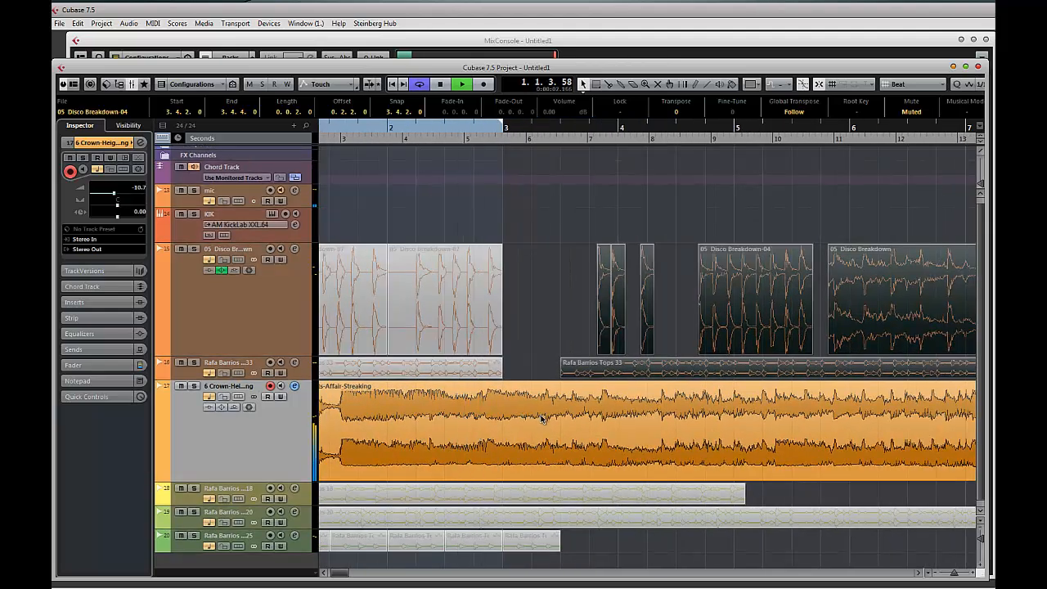
left_click(420, 84)
scroll(531, 334, "left", 2)
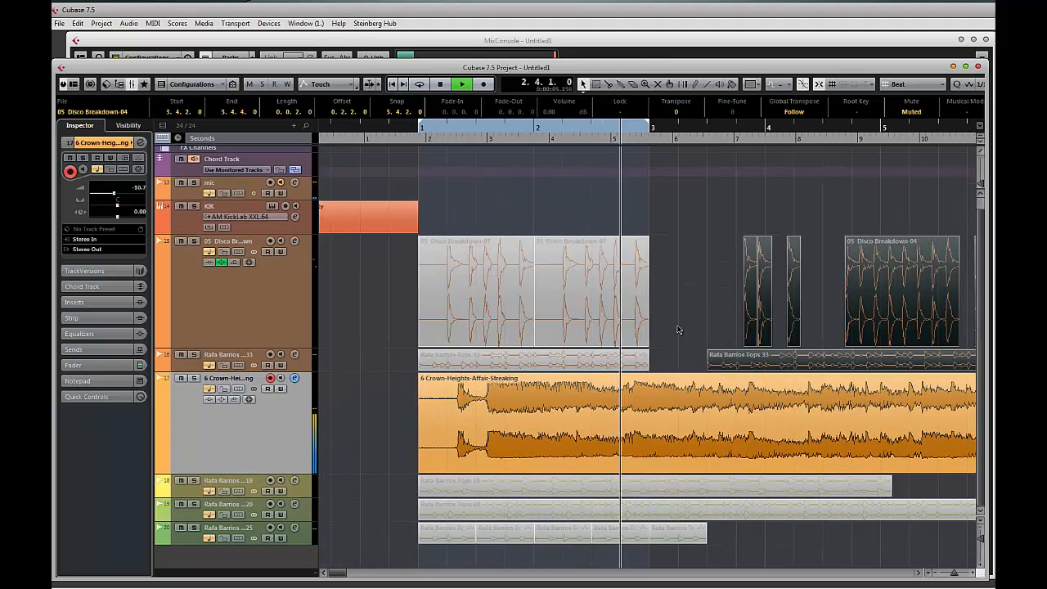
scroll(670, 417, "right", 2)
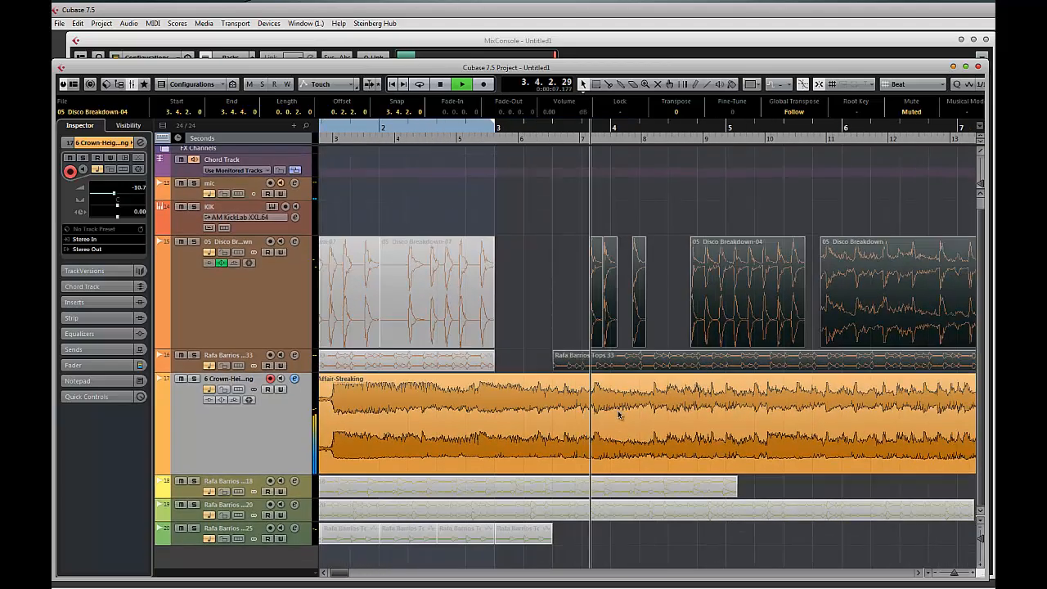
scroll(605, 411, "right", 1)
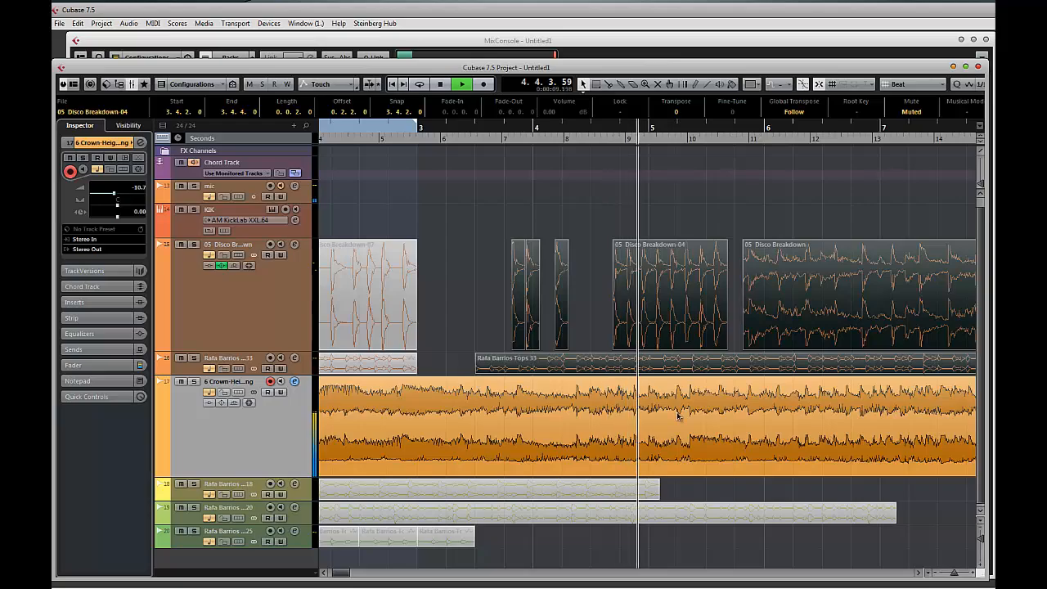
scroll(582, 416, "right", 3)
scroll(481, 410, "right", 1)
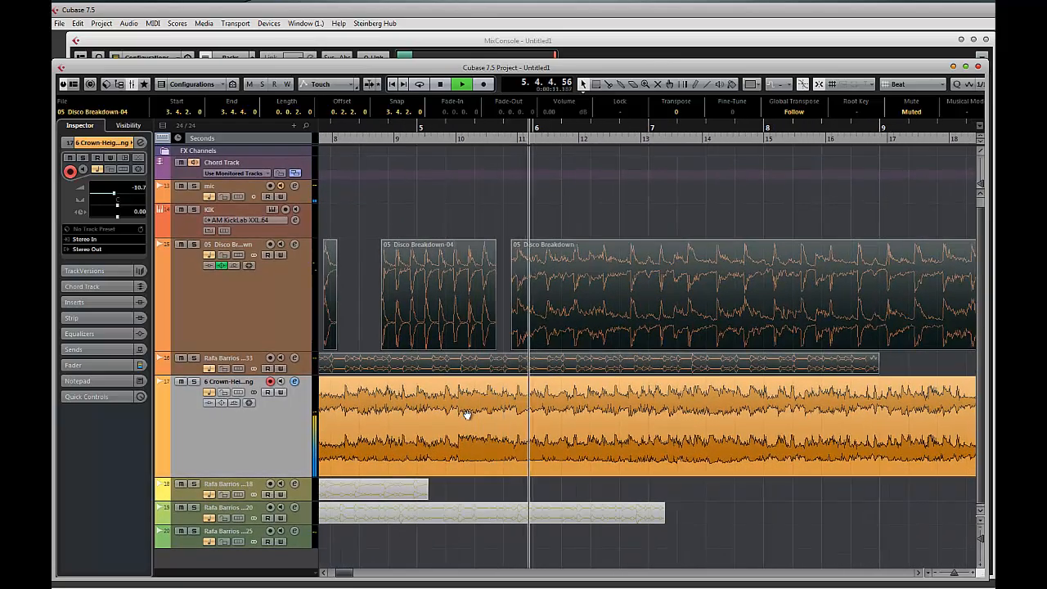
scroll(481, 411, "right", 1)
left_click_drag(480, 410, 767, 408)
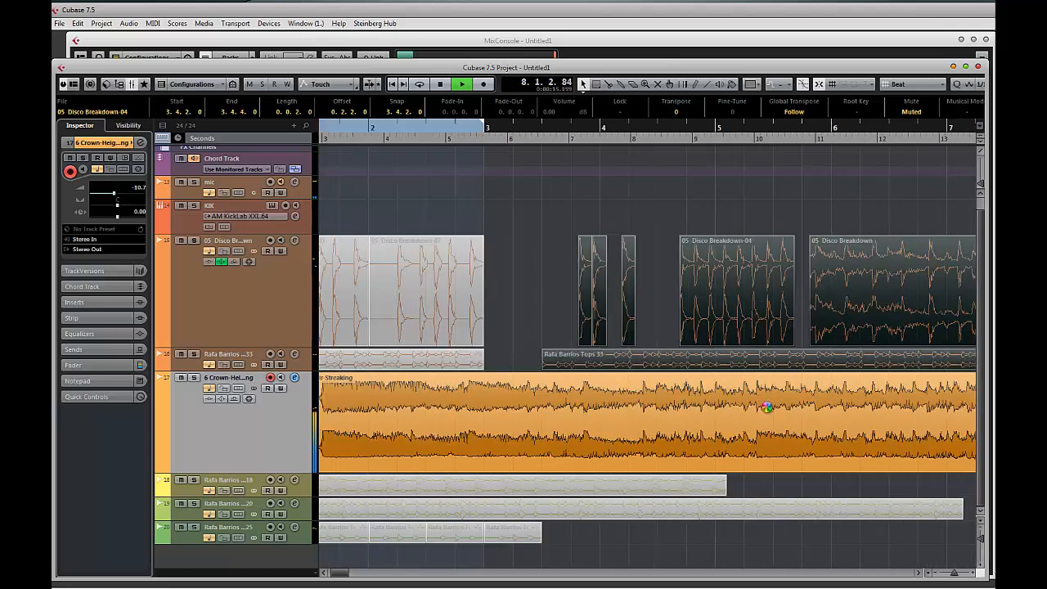
left_click_drag(563, 404, 639, 411)
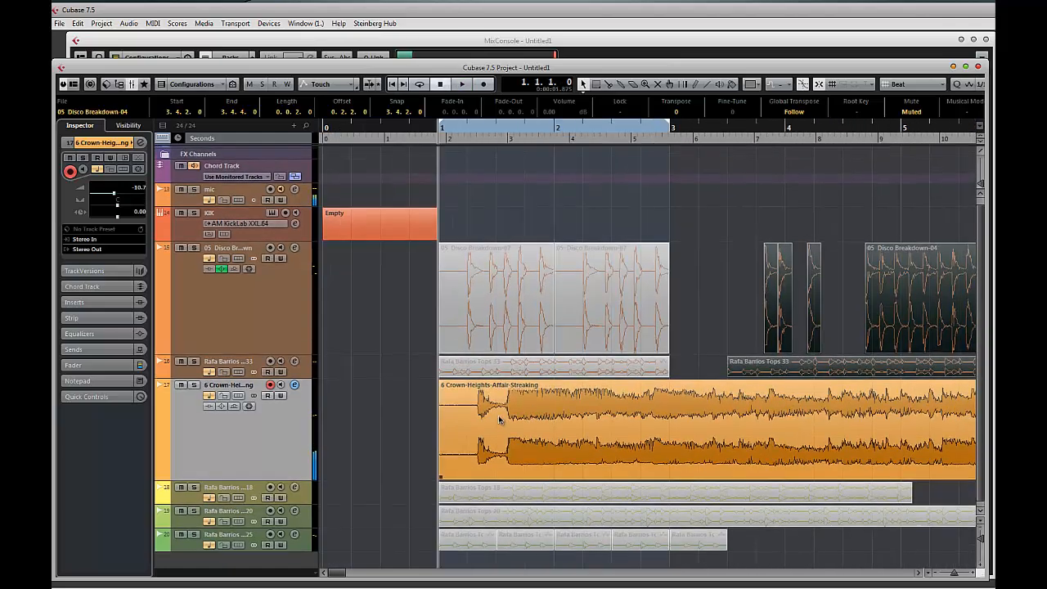
- Trim the Streaking clip's event start to just before its first hit in the Sample Editor, at about 1.2.2.28
double_click(540, 413)
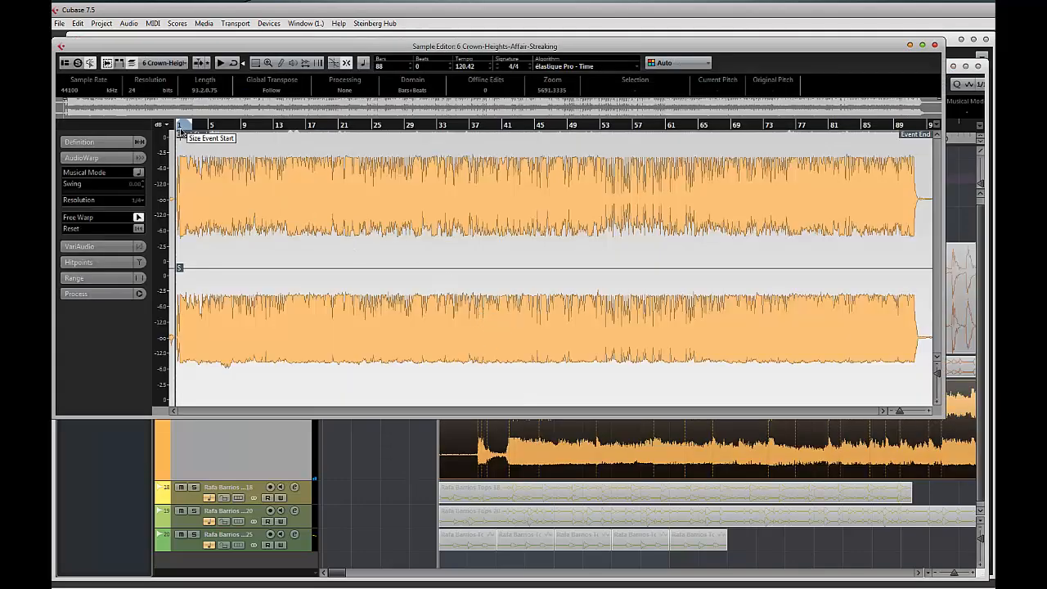
left_click_drag(181, 127, 829, 224)
left_click_drag(303, 240, 655, 242)
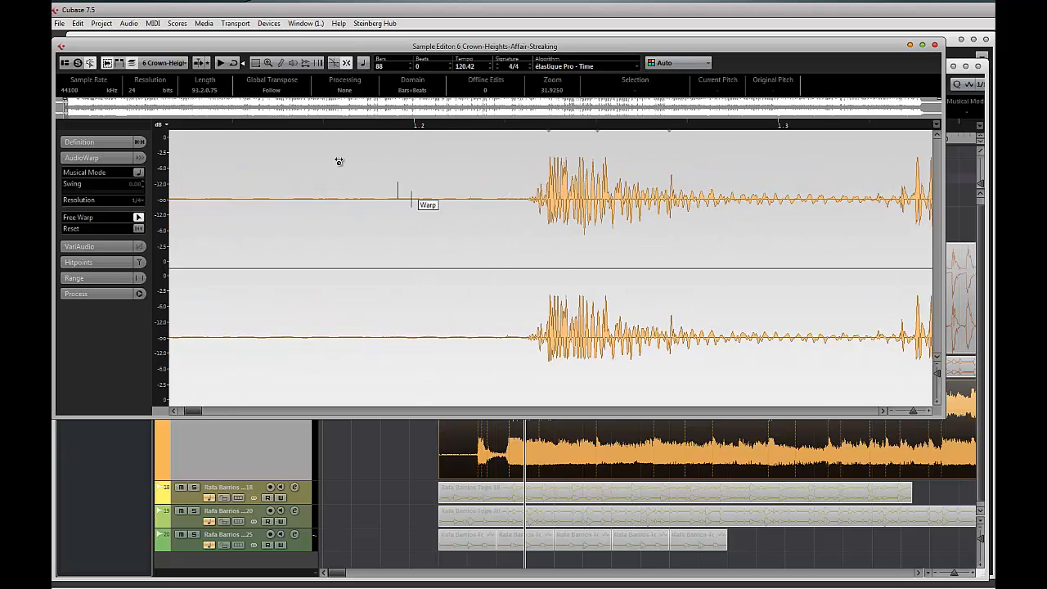
left_click_drag(322, 200, 424, 199)
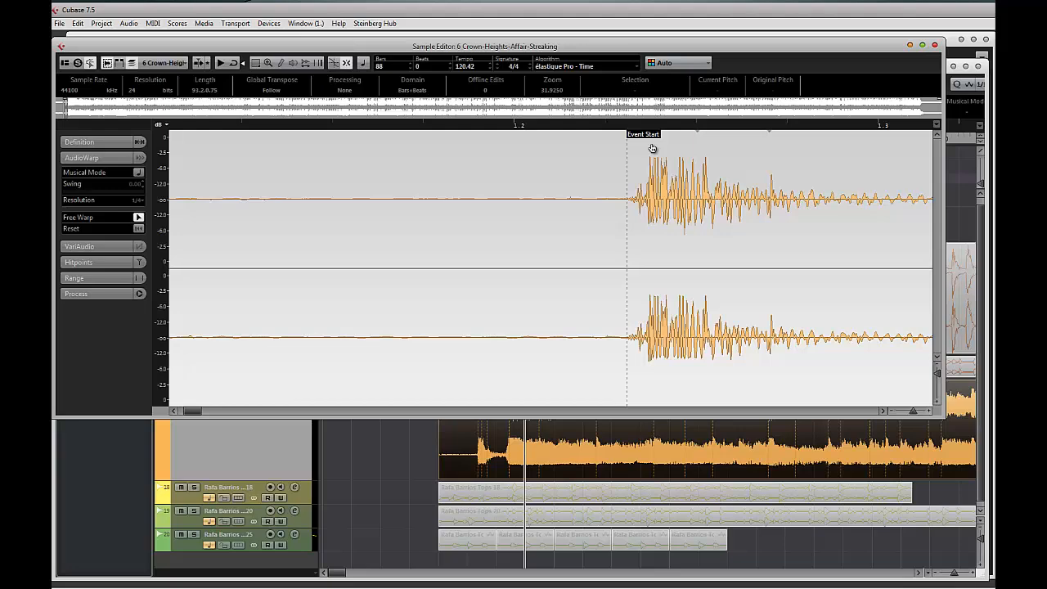
left_click_drag(652, 148, 653, 148)
left_click(935, 46)
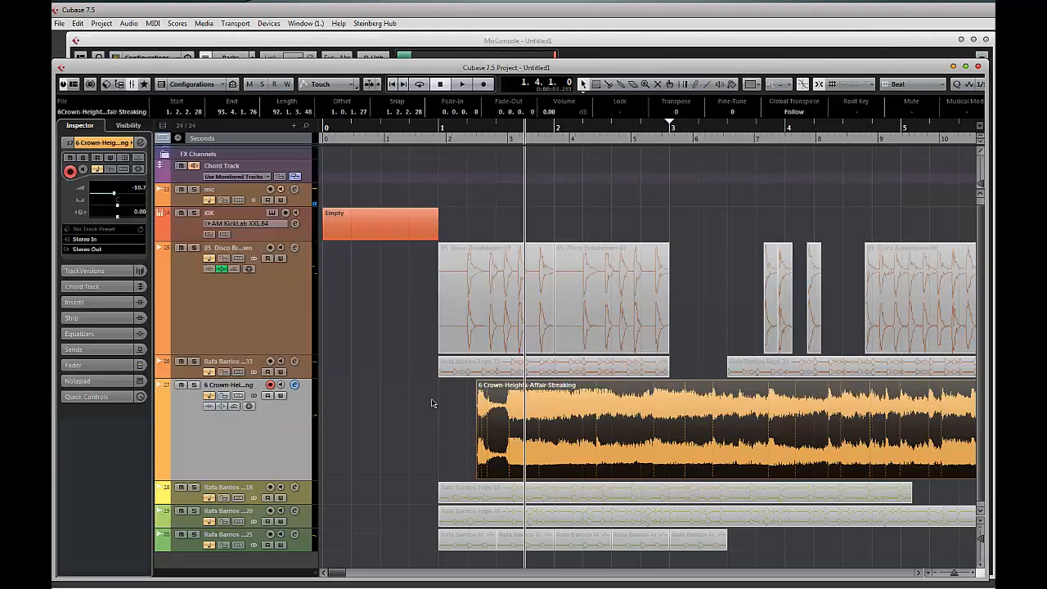
- Cut the Streaking clip down to its first hit, and fine-tune its start to 1.2.2.37 and end to 1.3.2.5 in the Sample Editor
left_click(508, 419)
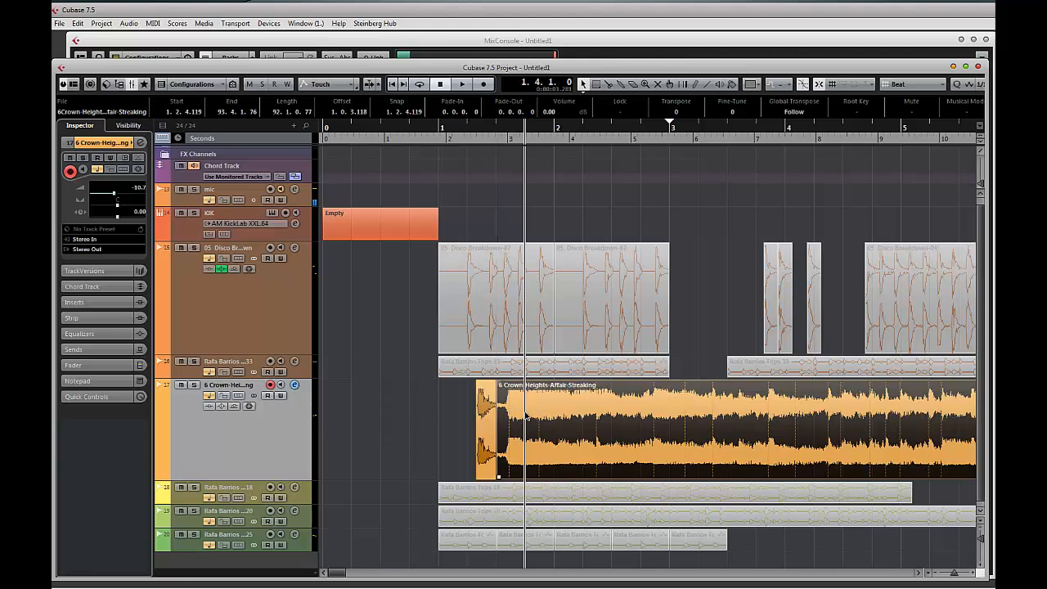
key("Delete")
double_click(486, 414)
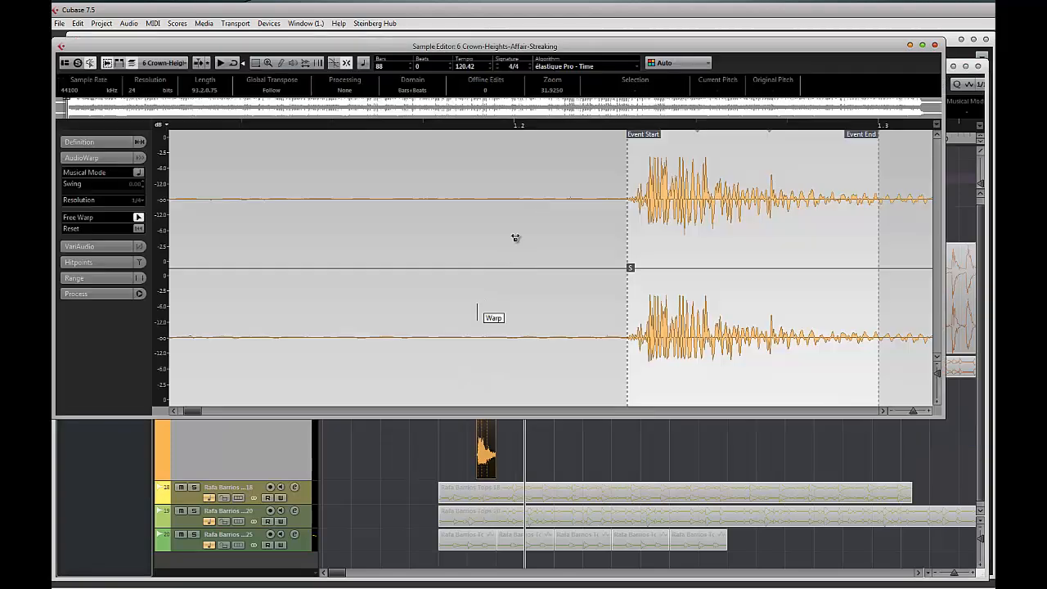
left_click_drag(739, 202, 439, 201)
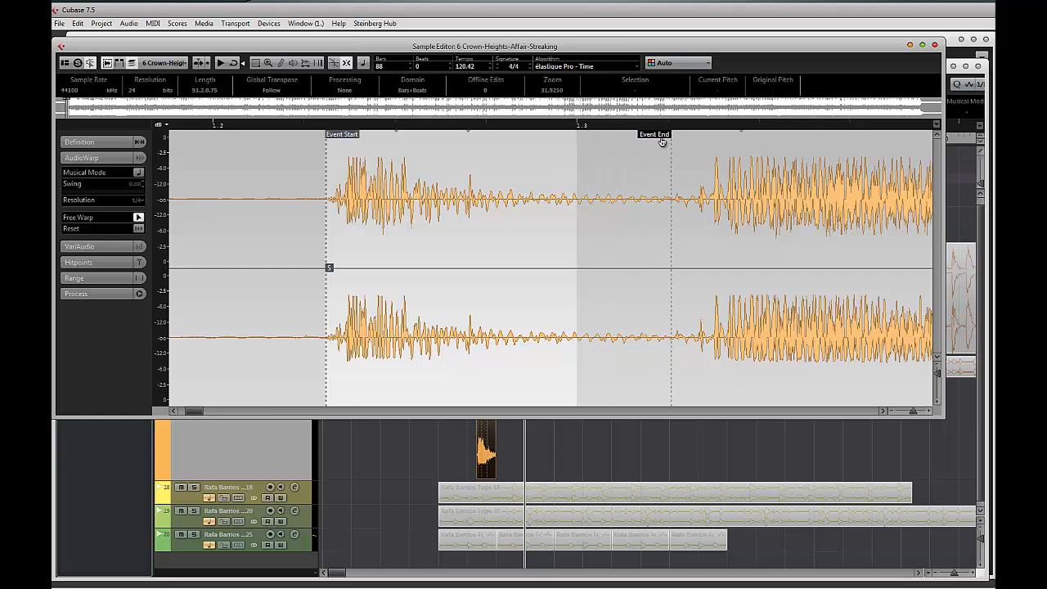
left_click_drag(661, 141, 663, 140)
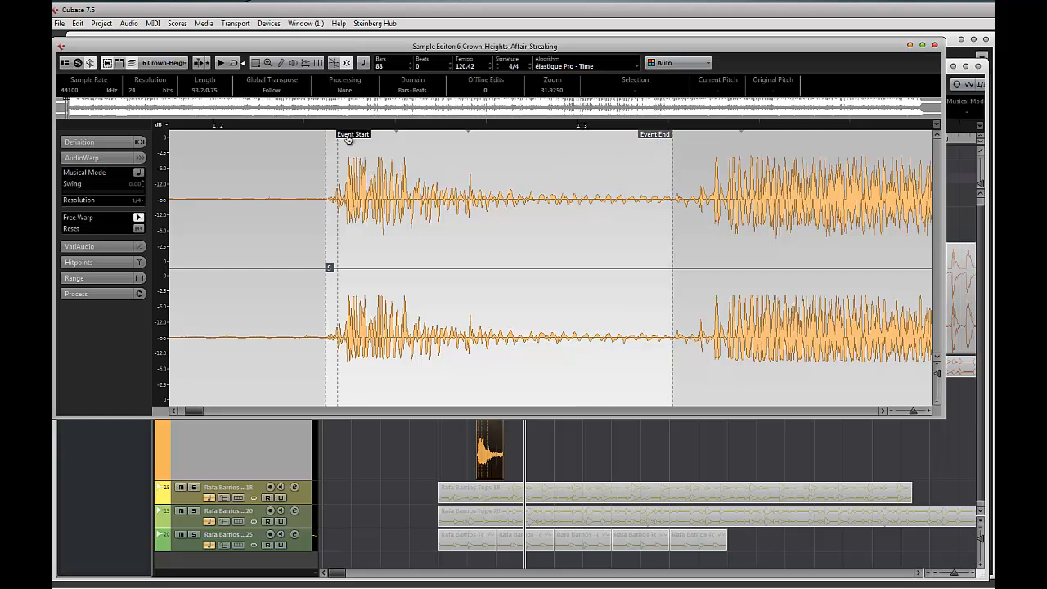
left_click_drag(343, 137, 345, 137)
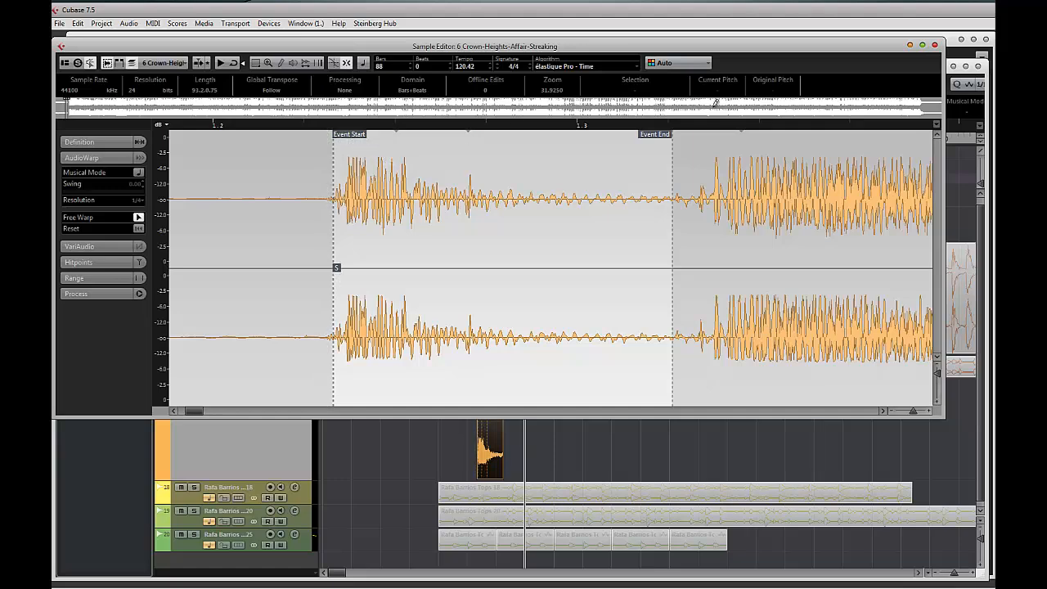
left_click(935, 46)
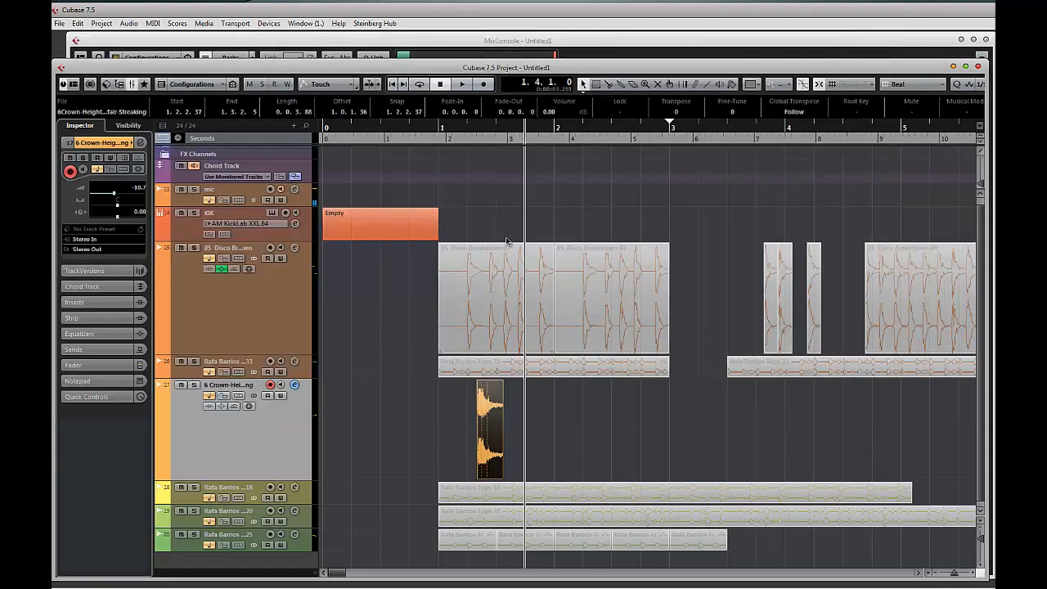
- Add a short fade-in of 0.0.0.17 and a fade-out of 0.0.0.30 to the Streaking hit
left_click_drag(483, 145, 482, 202)
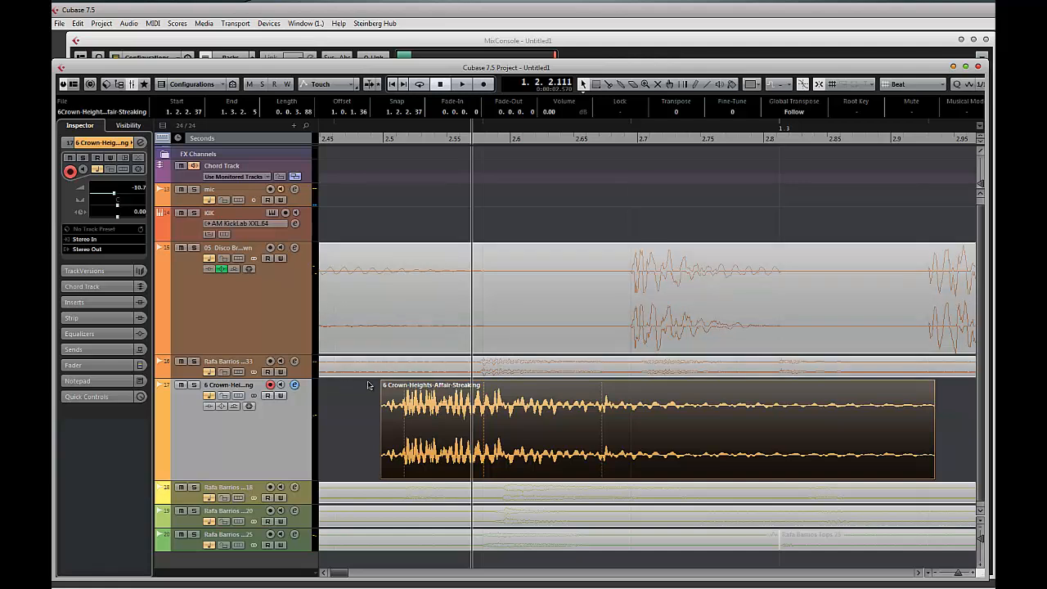
mouse_move(384, 381)
left_mouse_down()
mouse_move(458, 381)
mouse_move(401, 381)
left_mouse_up()
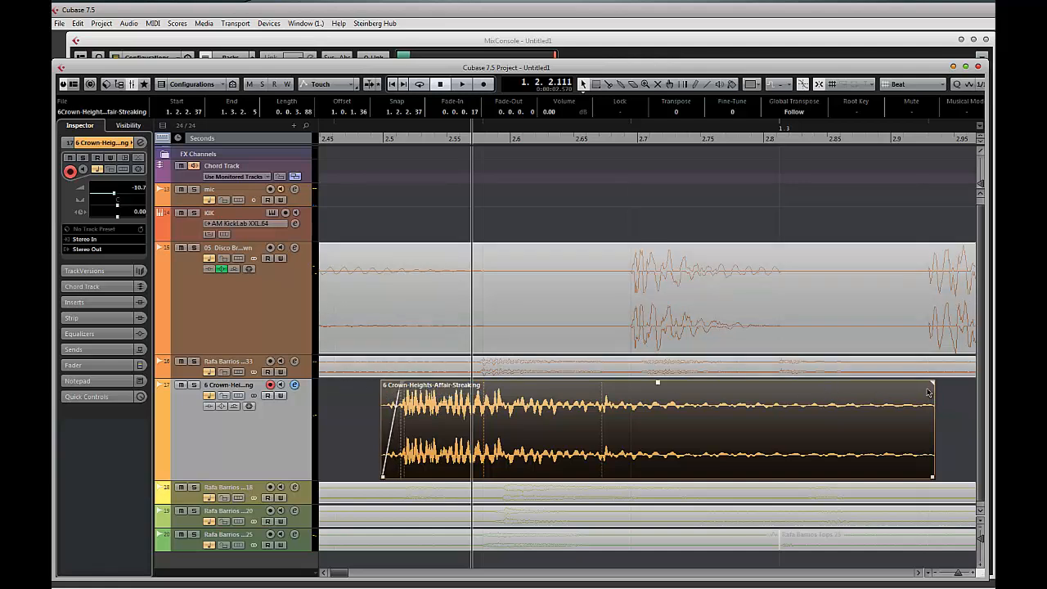
left_click_drag(929, 382, 899, 381)
key("space")
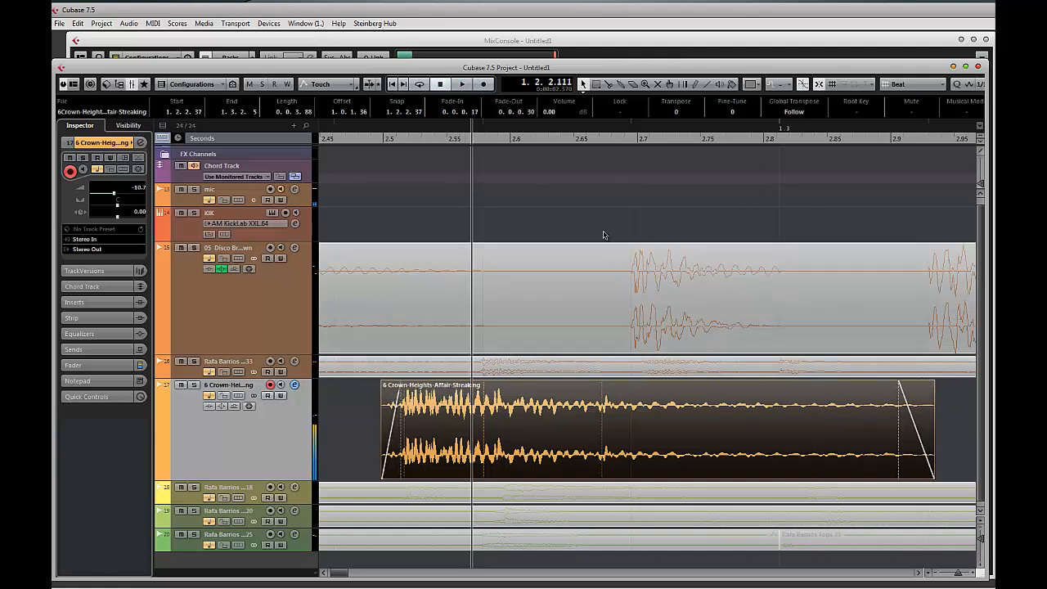
- Unmute the Disco Breakdown and Tops 33 clips in bars 1 and 2, and play that two-bar range with the Streaking hit
scroll(728, 426, "down", 9)
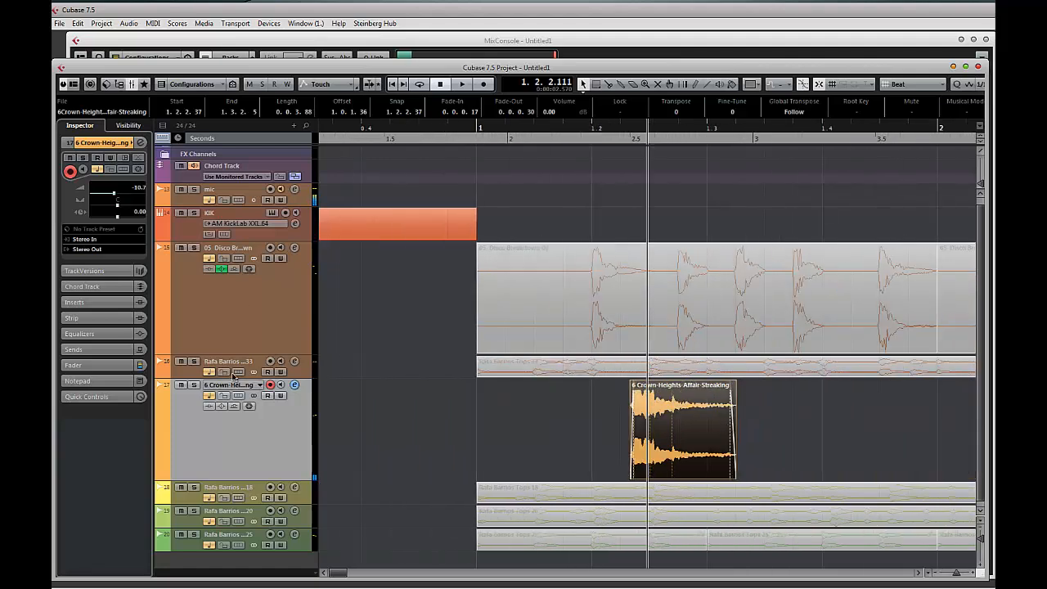
scroll(543, 304, "down", 4)
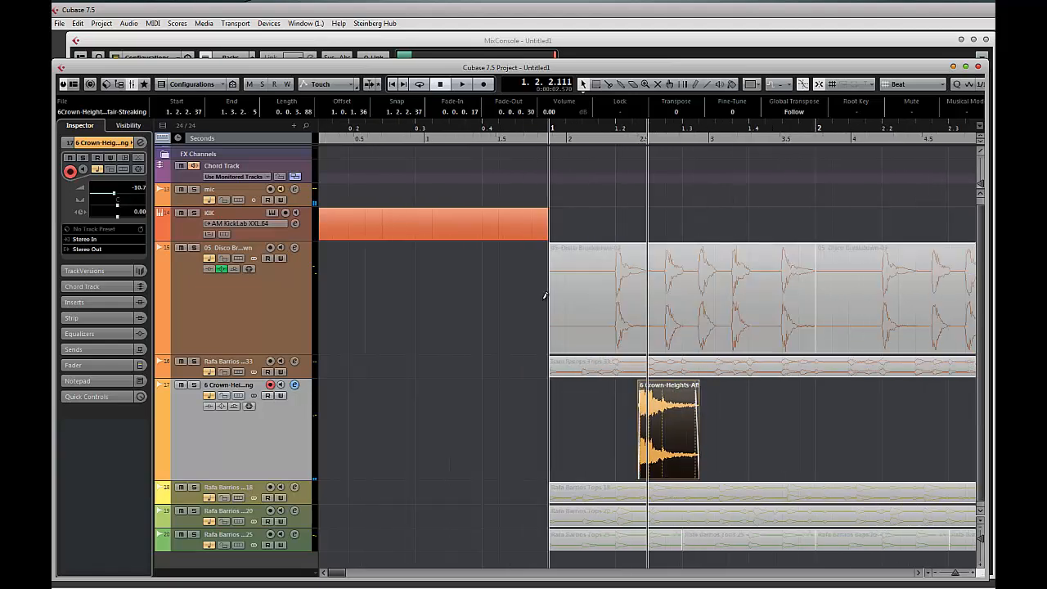
left_click_drag(413, 297, 725, 367)
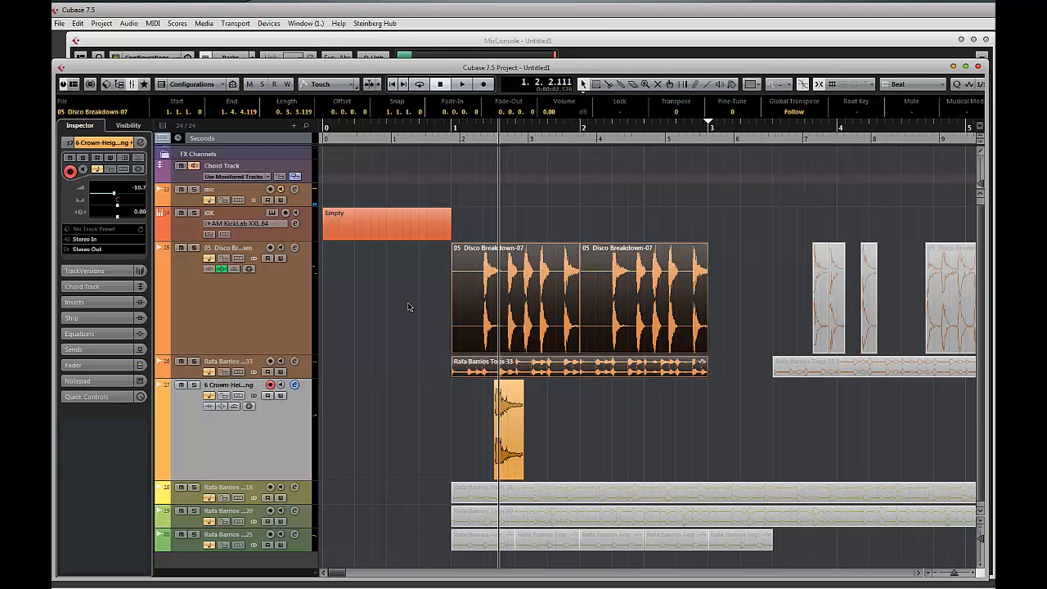
key("p")
key("space")
key("KP_1")
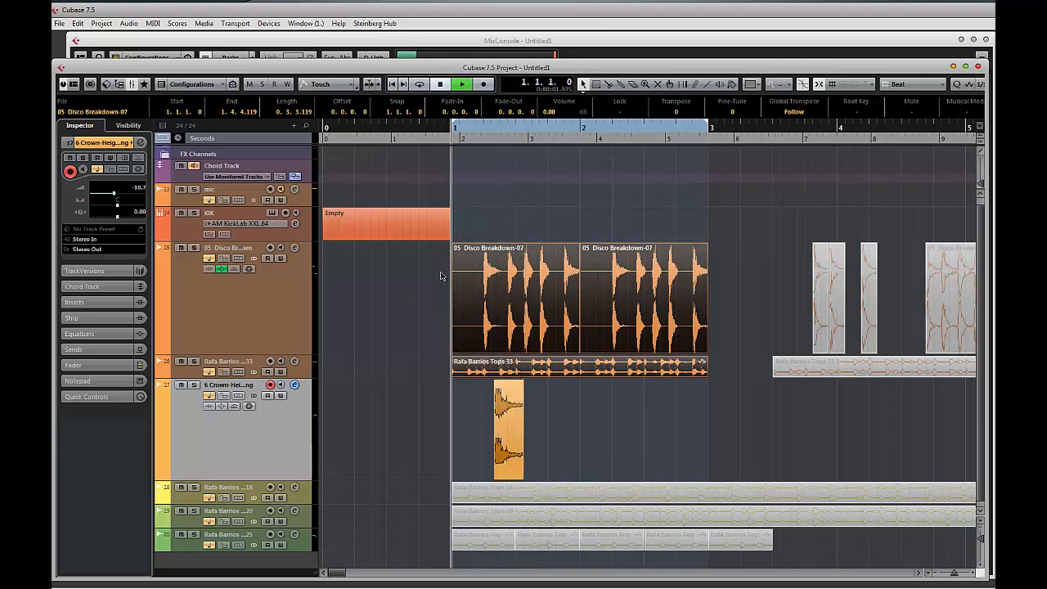
key("space")
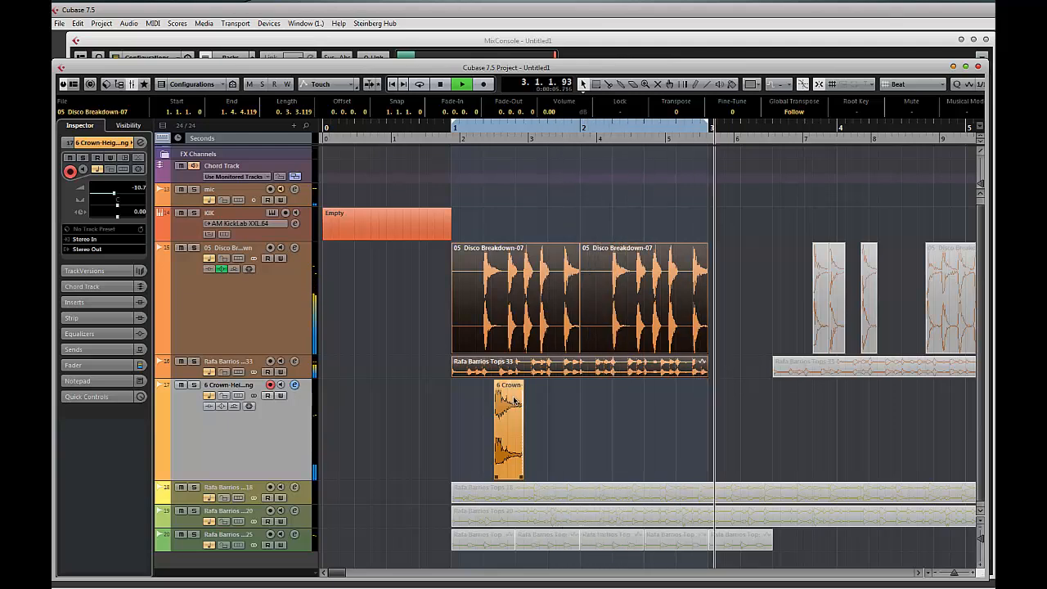
- Move the Streaking hit to 2.4.1.0 and play the two-bar loop with cycle playback turned on
left_click_drag(514, 401, 701, 408)
key("space")
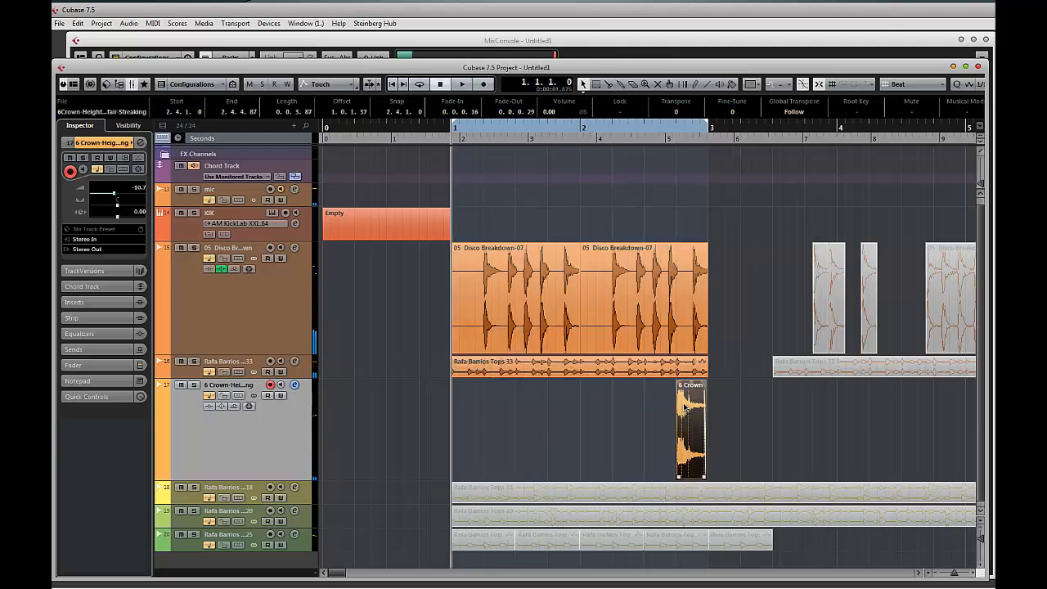
key("space")
left_click(418, 85)
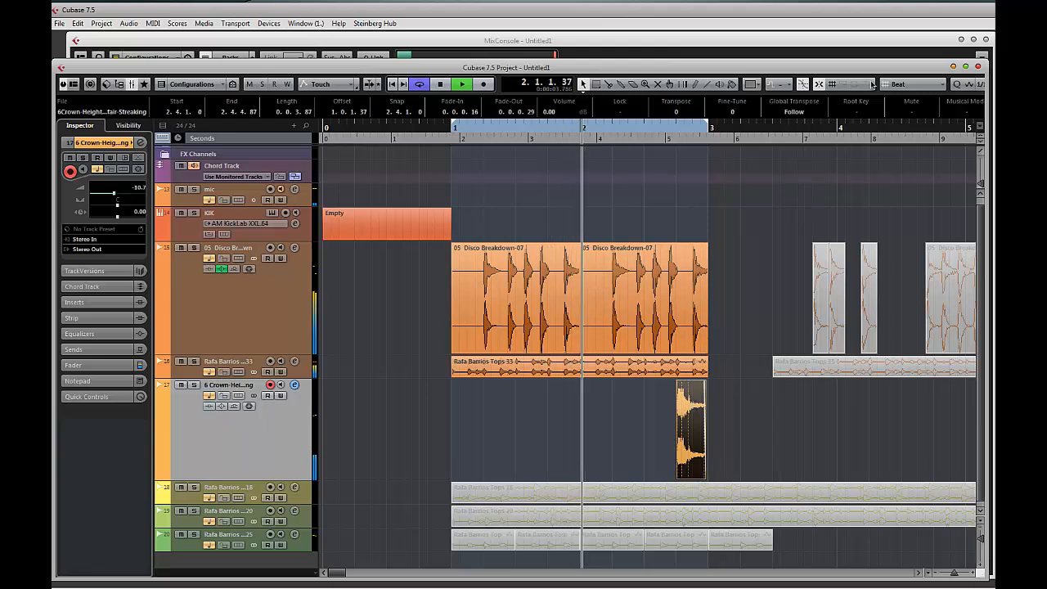
- Set the snap grid to Use Quantize and shift the Streaking hit earlier in two moves to 2.3.3.0
left_click(917, 87)
left_click(930, 124)
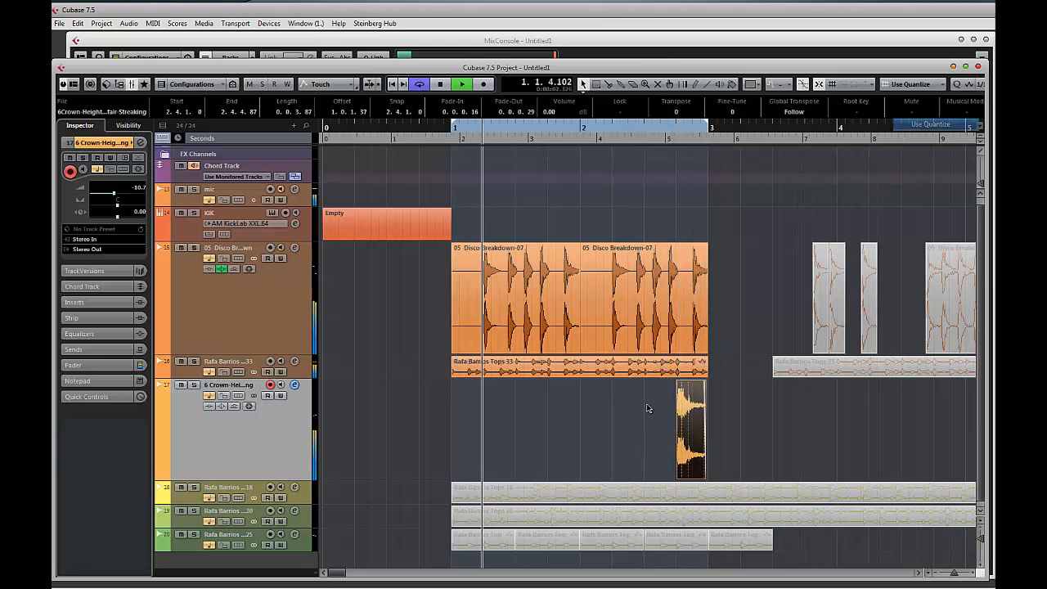
left_click_drag(685, 403, 678, 403)
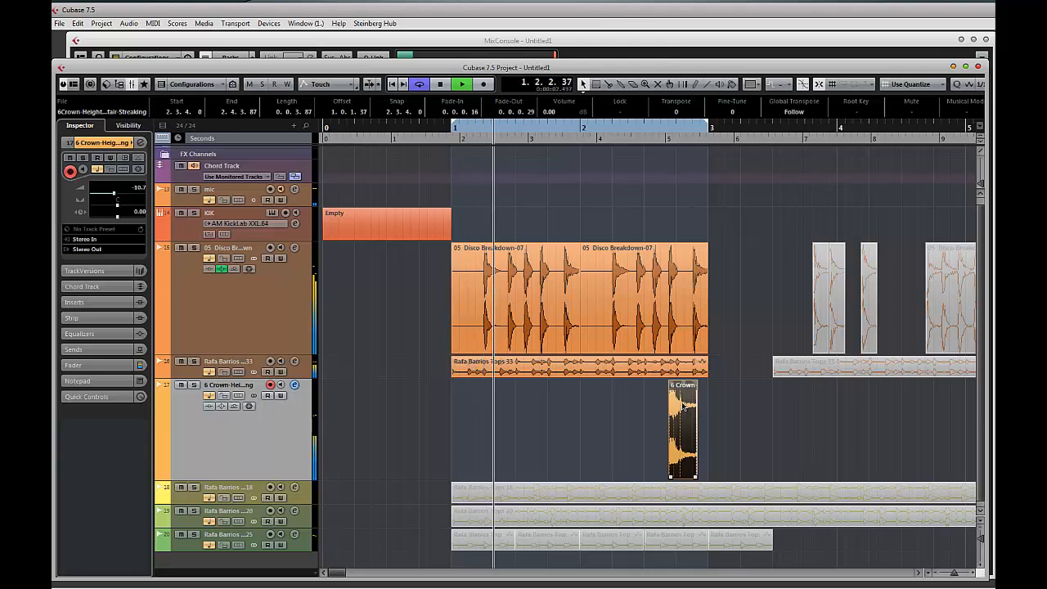
left_click_drag(681, 413, 674, 412)
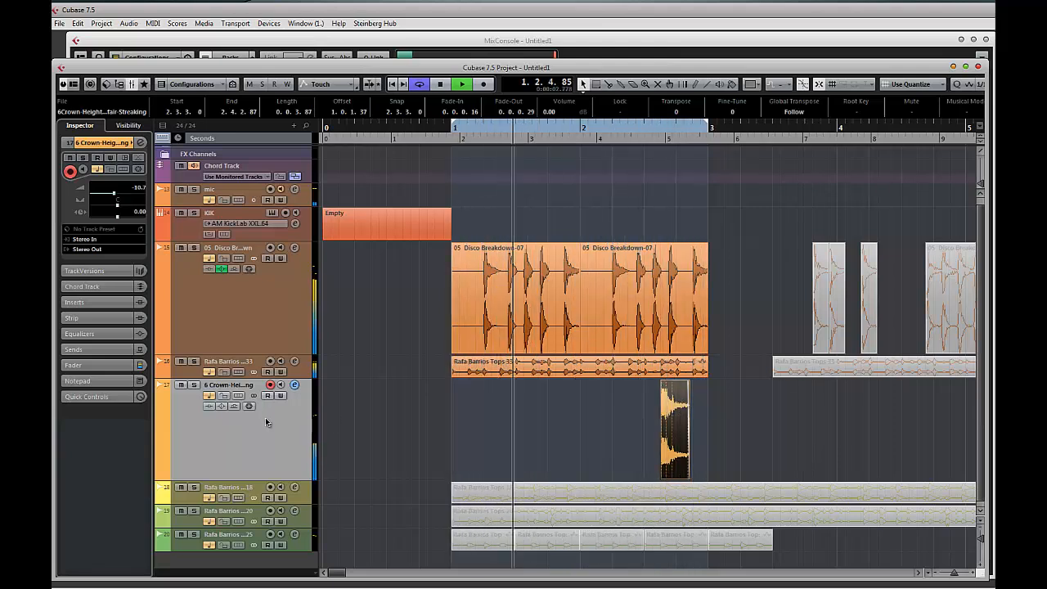
- Cut the Streaking channel's low end with the low EQ band set as a high-pass filter at 100 Hz
left_click(294, 384)
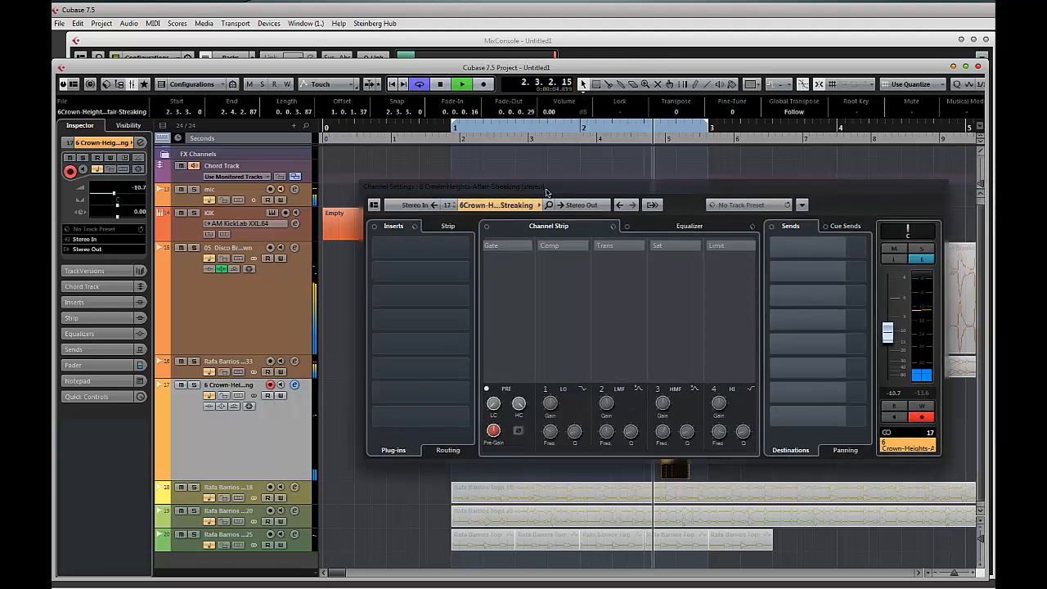
left_click(657, 229)
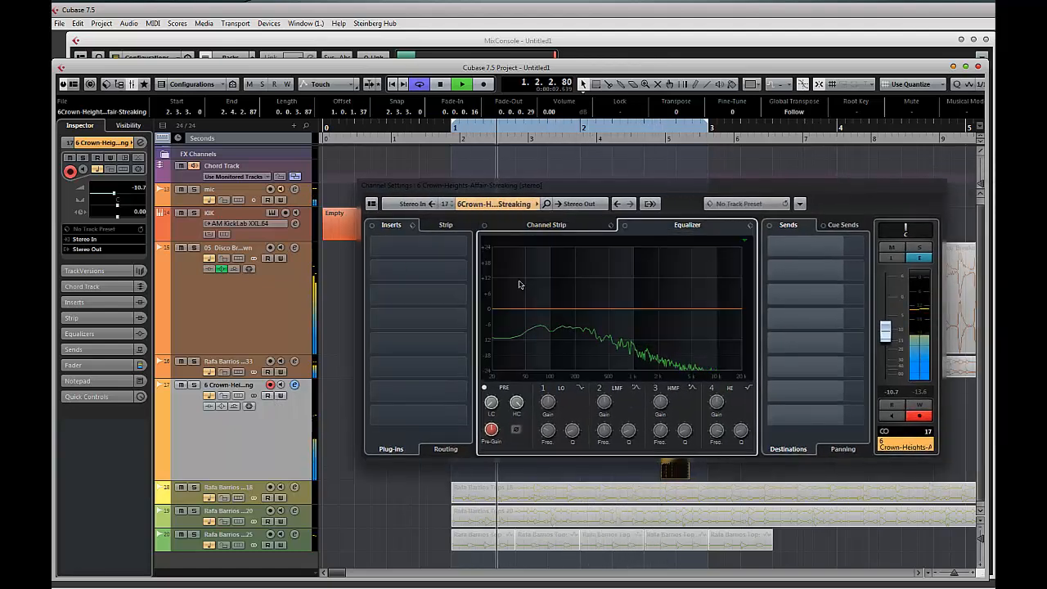
left_click(548, 401)
mouse_move(547, 402)
left_mouse_down()
mouse_move(575, 443)
mouse_move(565, 399)
left_mouse_up()
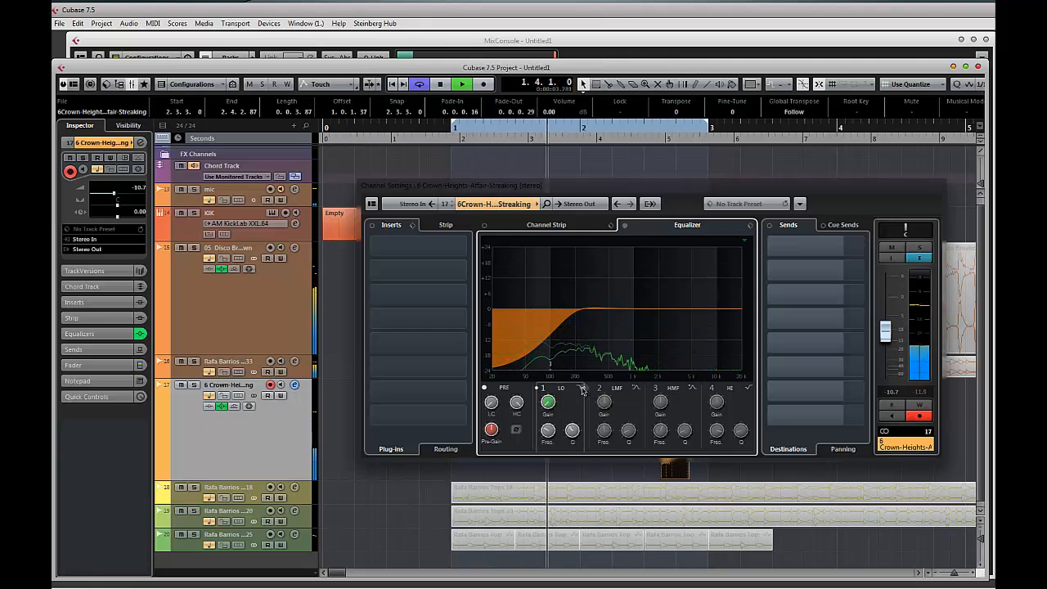
left_click(579, 387)
left_click(613, 482)
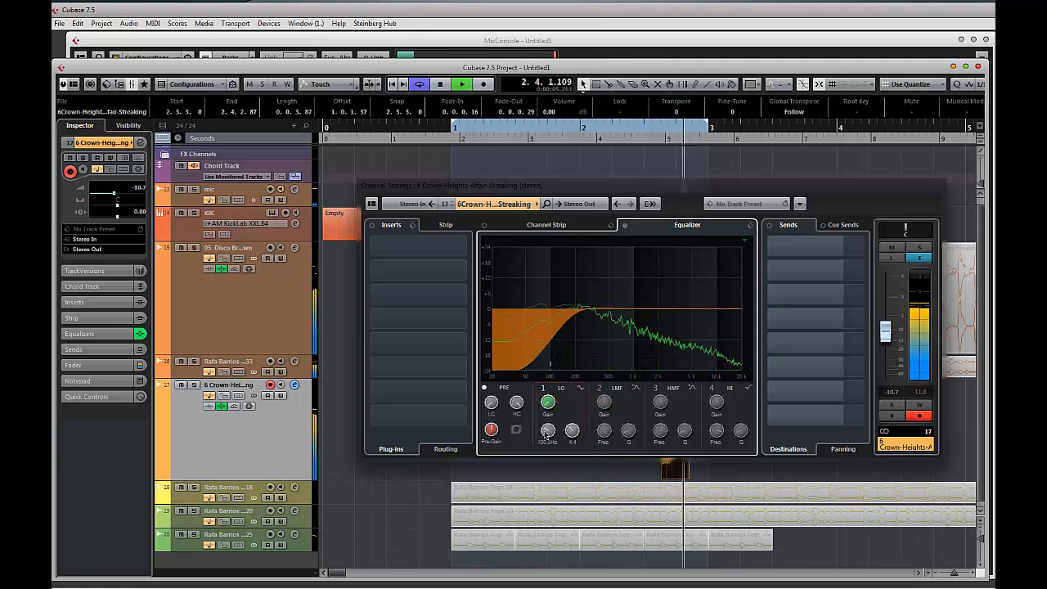
- Add the Standard Compressor to the Streaking channel strip, lower its threshold, and listen to the result in the loop
left_click(546, 225)
left_click(559, 245)
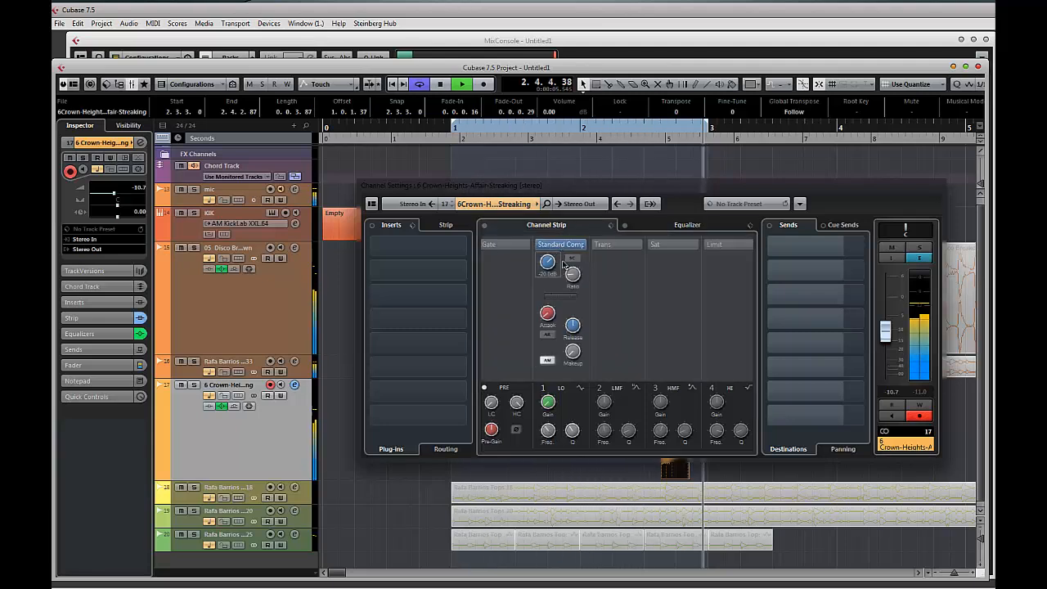
left_click_drag(551, 267, 550, 289)
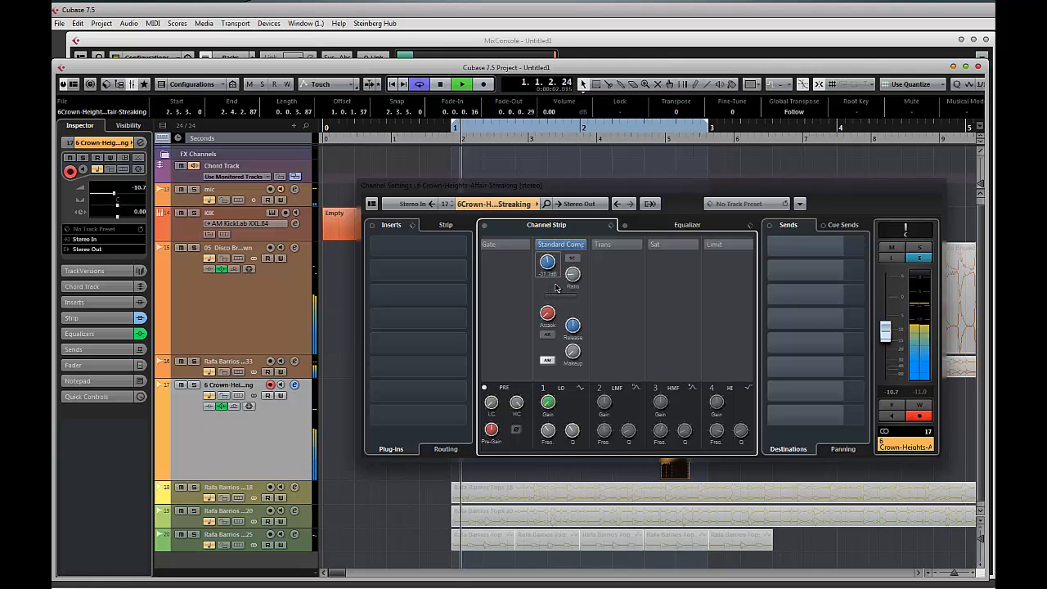
left_click(939, 186)
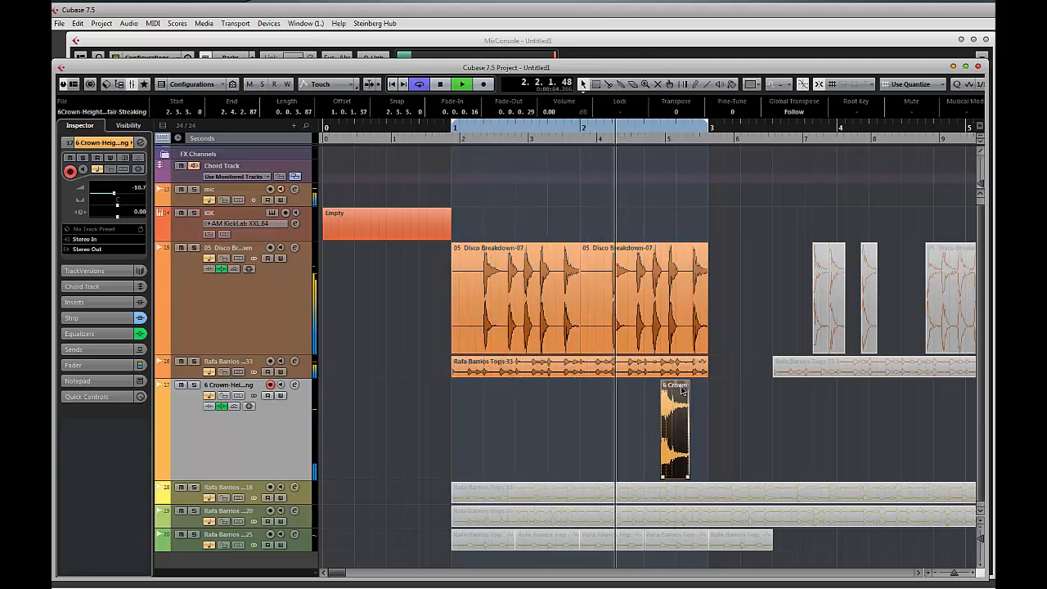
key("space")
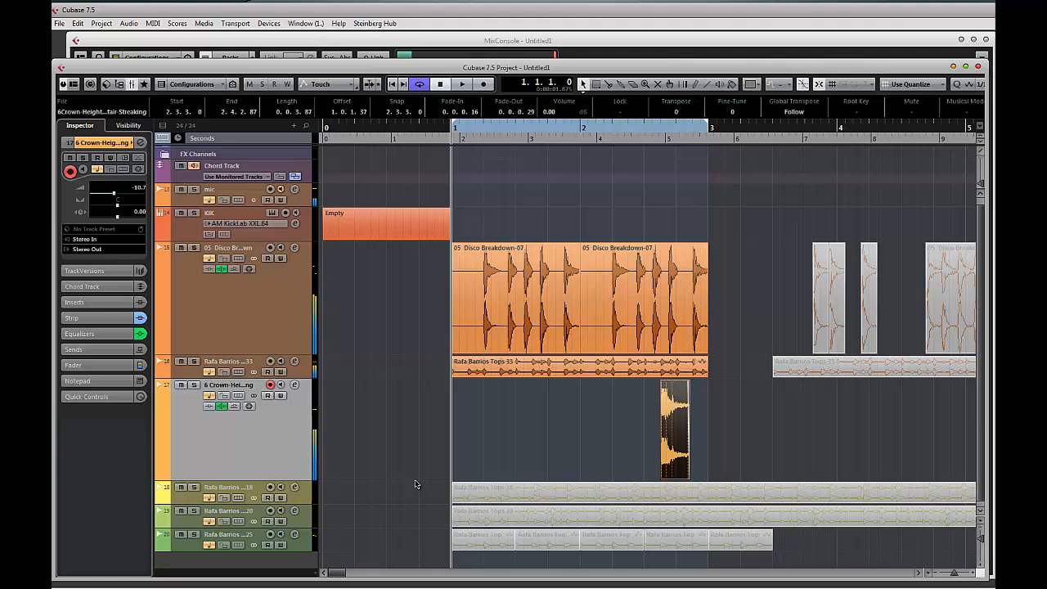
- Unmute the Rafa Barrios Tops 18 clip, mute the Disco Breakdown, Tops 33 and Streaking clips in the loop, and play Tops 18 alone
left_click(497, 491)
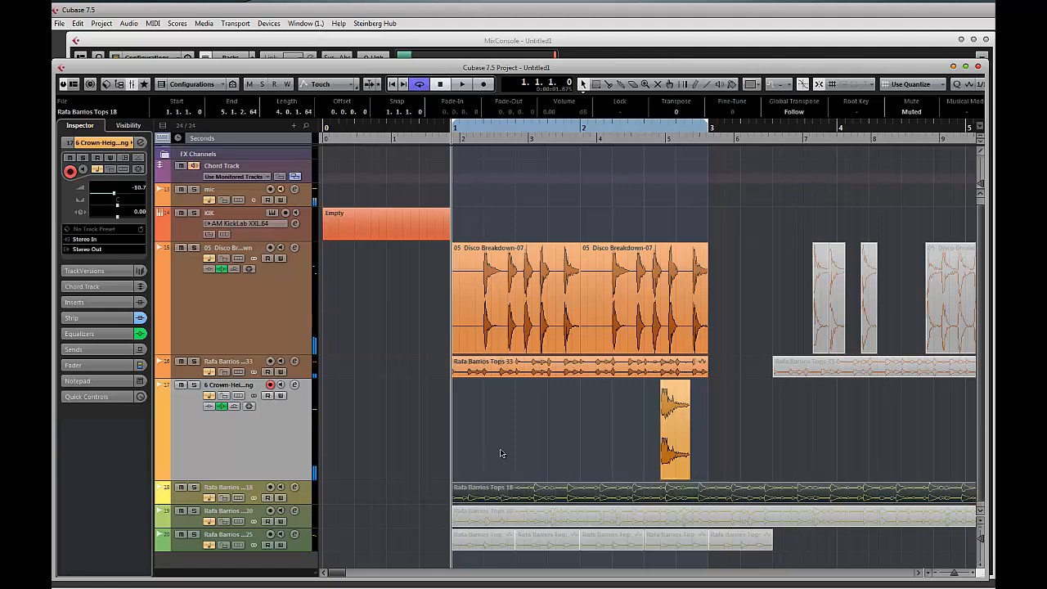
left_click_drag(402, 292, 697, 452)
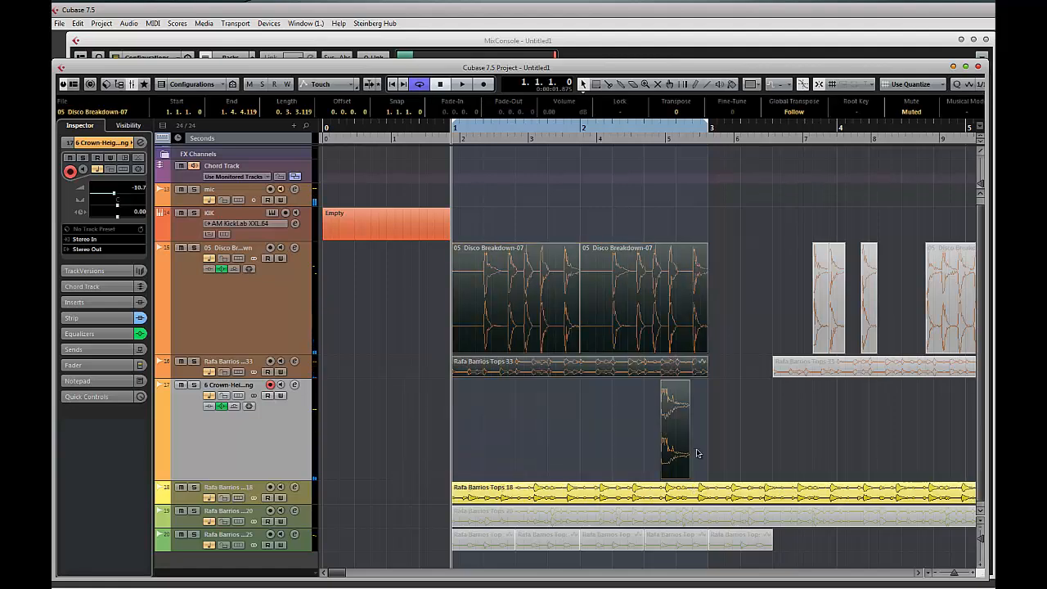
key("space")
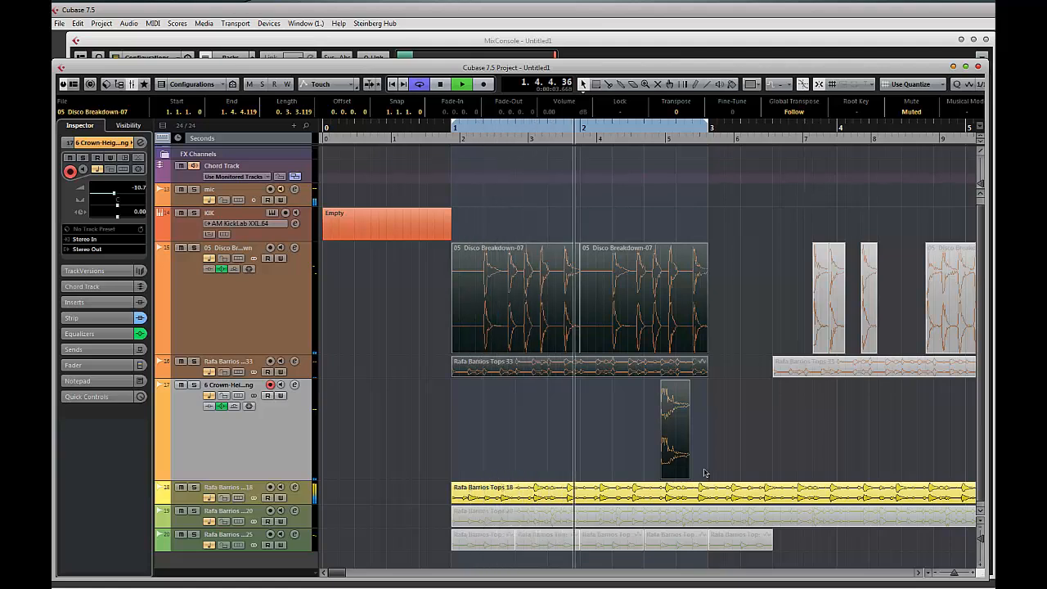
key("space")
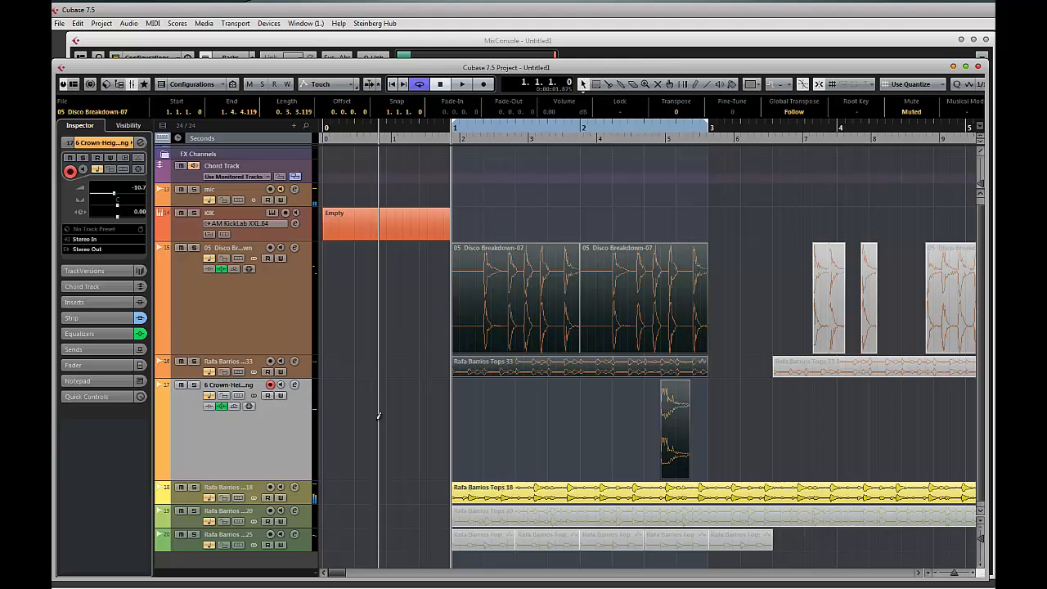
- Give all the tracks the same enlarged height and play the Rafa Barrios Tops 18 clip on its own
key("shift+g")
key("shift+g")
key("shift+g")
key("shift+g")
key("shift+g")
key("shift+g")
key("shift+g")
key("shift+g")
key("shift+h")
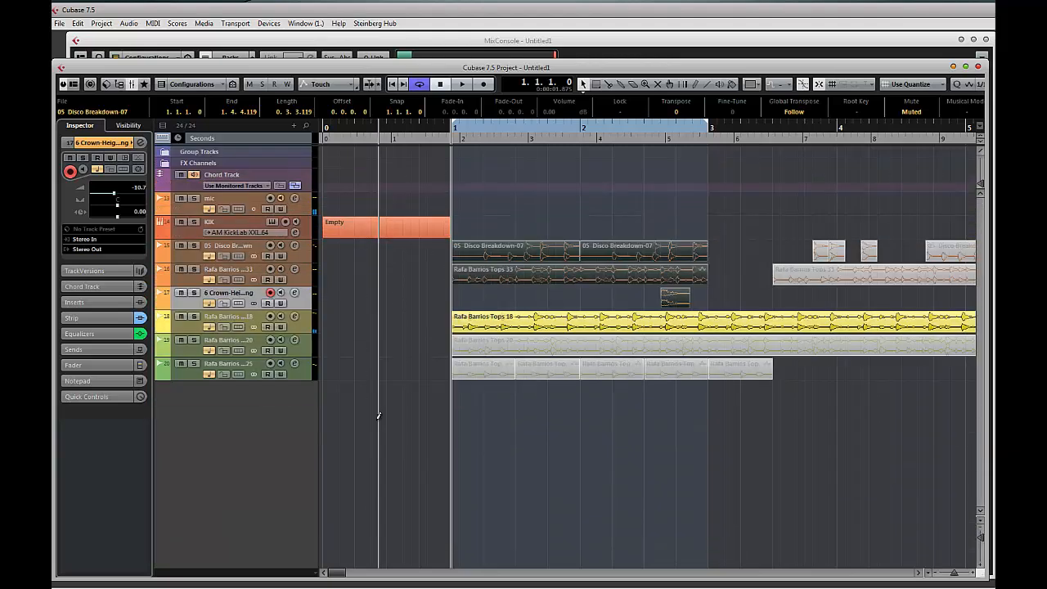
key("shift+h")
key("shift+h")
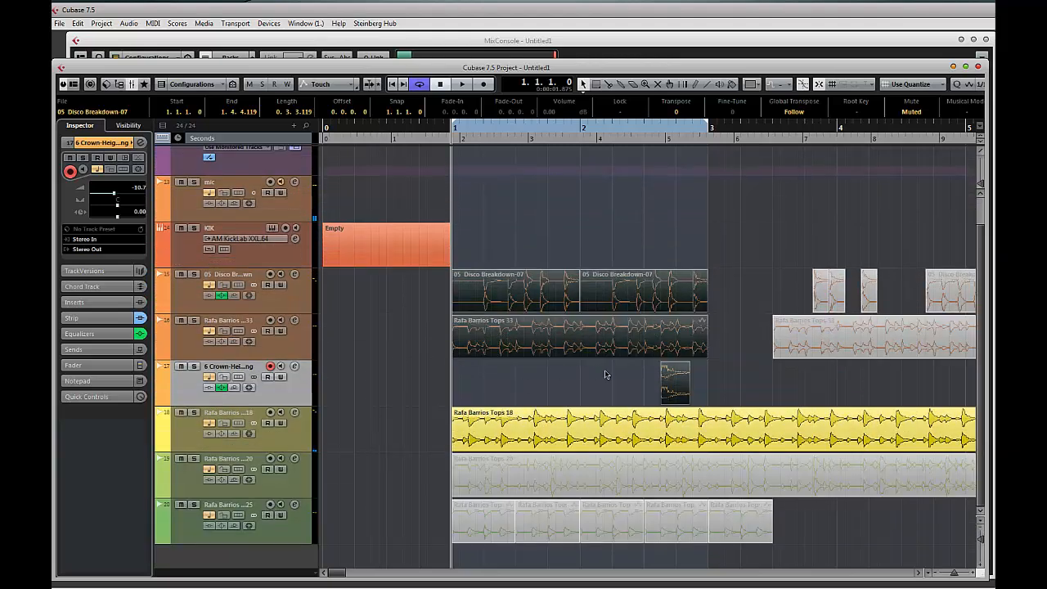
key("g")
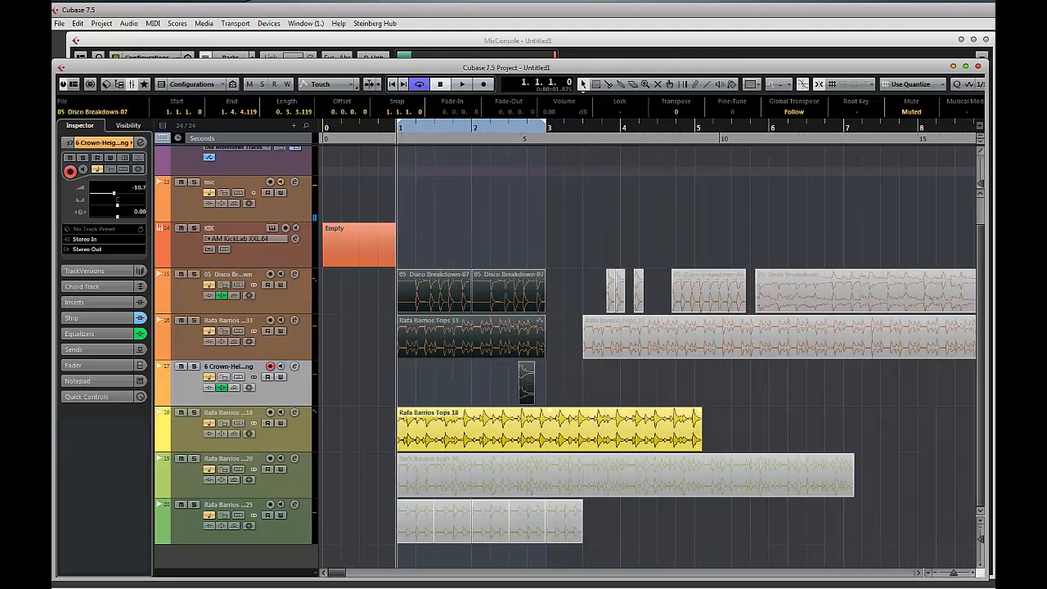
key("space")
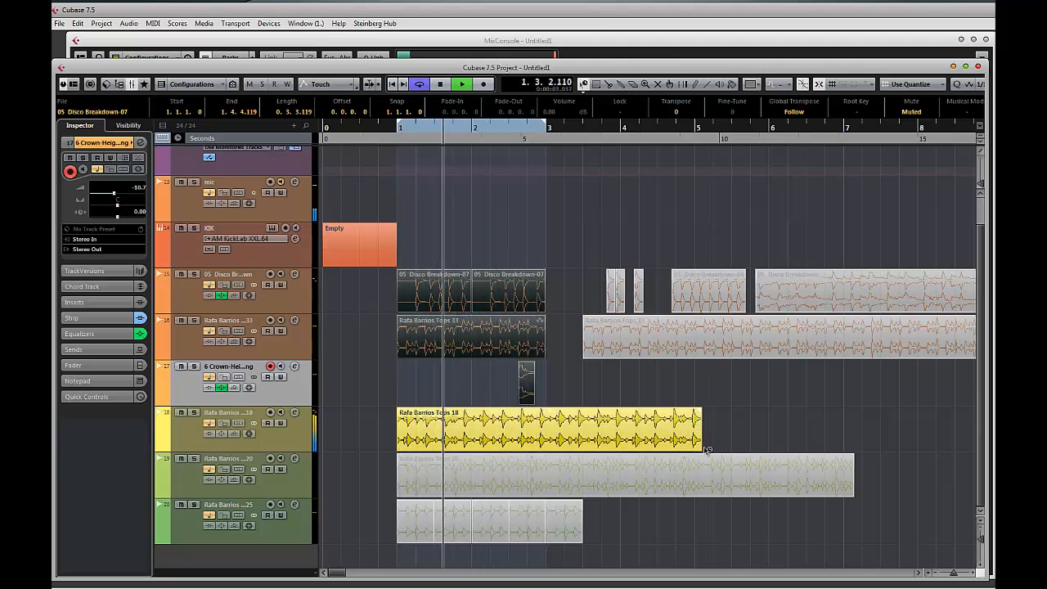
- Set the snap grid to Bar, time-stretch the Tops 18 clip to exactly four bars ending at 5.1.1.0, and play it
left_click_drag(701, 447, 717, 451)
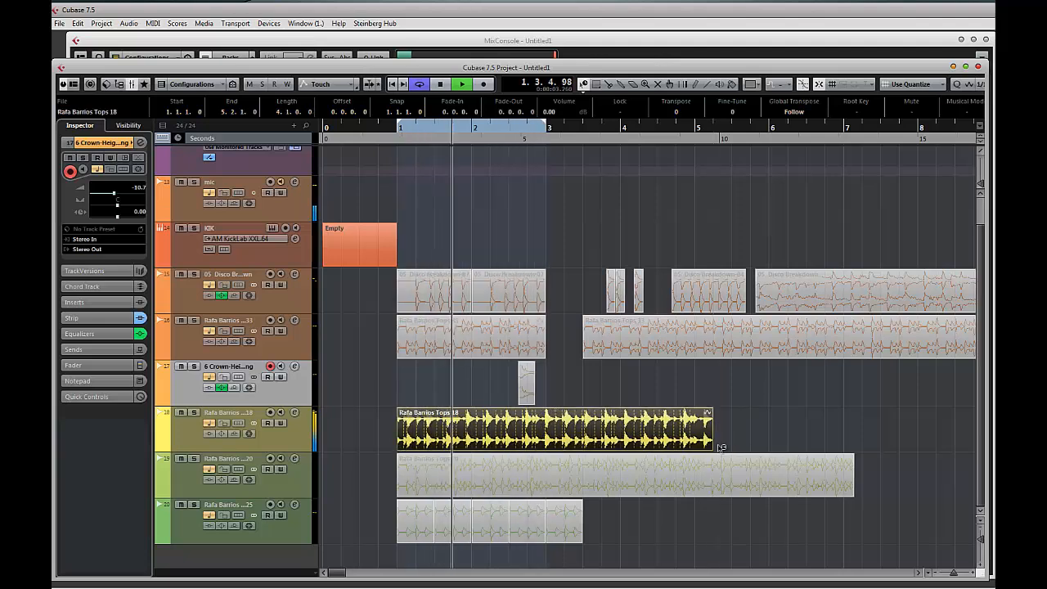
key("space")
left_click(914, 86)
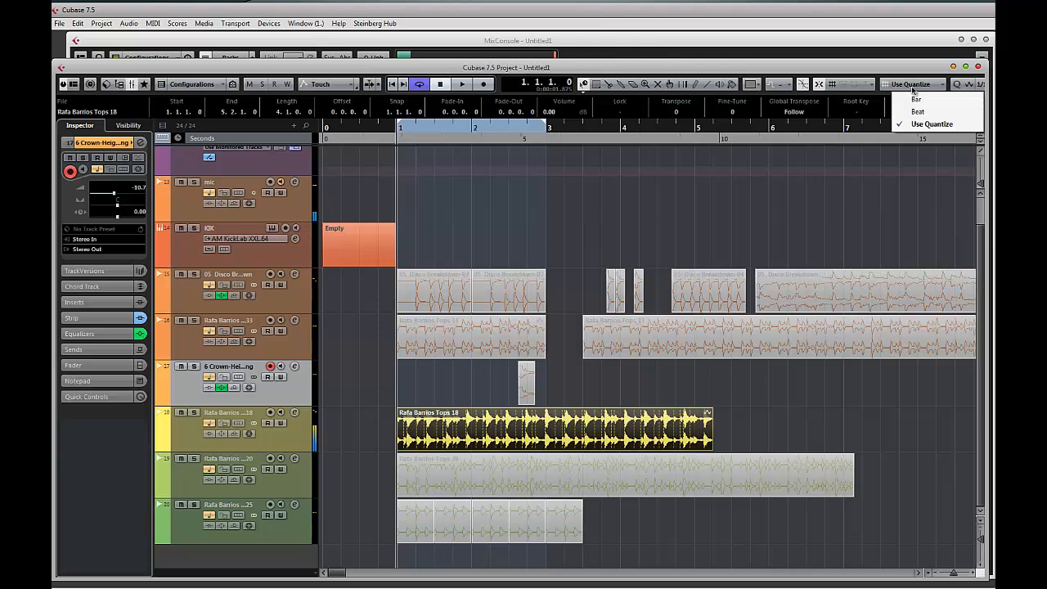
left_click(913, 99)
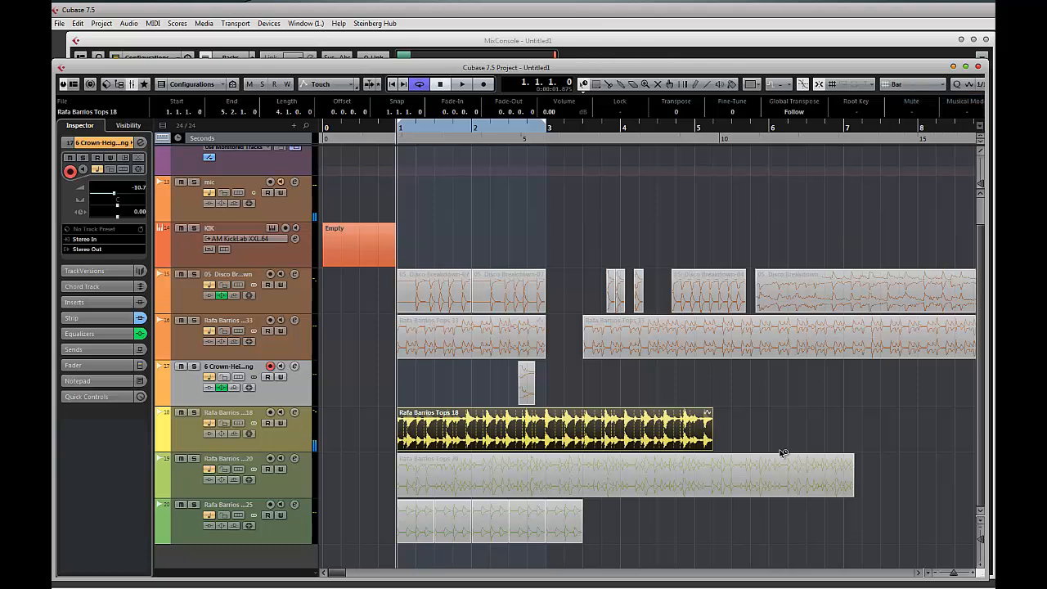
left_click_drag(712, 447, 699, 451)
key("space")
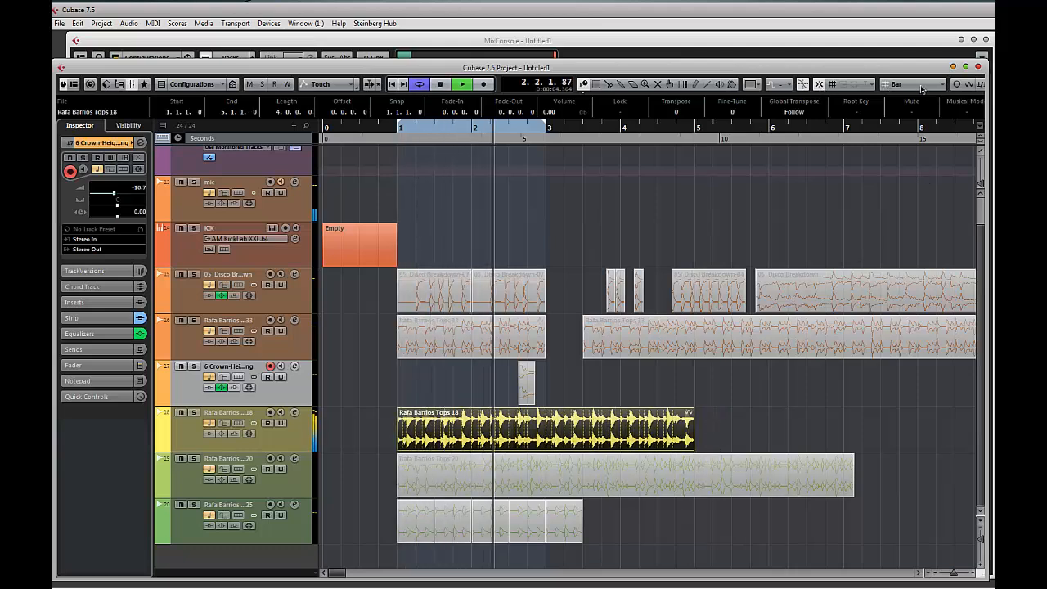
- Set the snap grid to Beat and trim the Tops 18 clip to two bars without time-stretching it, ending at 3.1.1.0
left_click(887, 87)
left_click(904, 100)
left_click(908, 84)
left_click(916, 109)
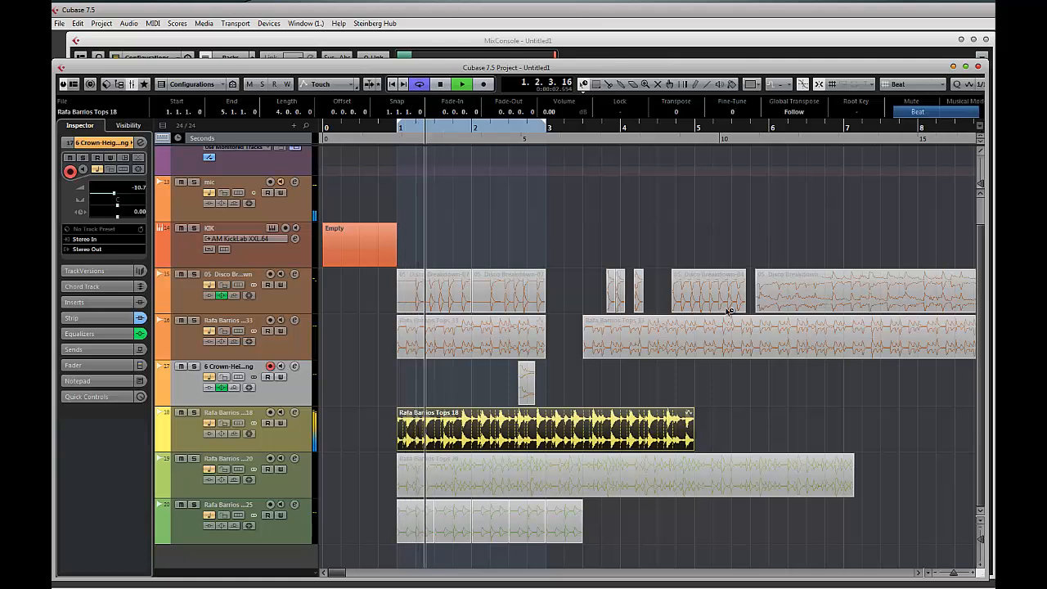
key("space")
left_click_drag(691, 449, 546, 450)
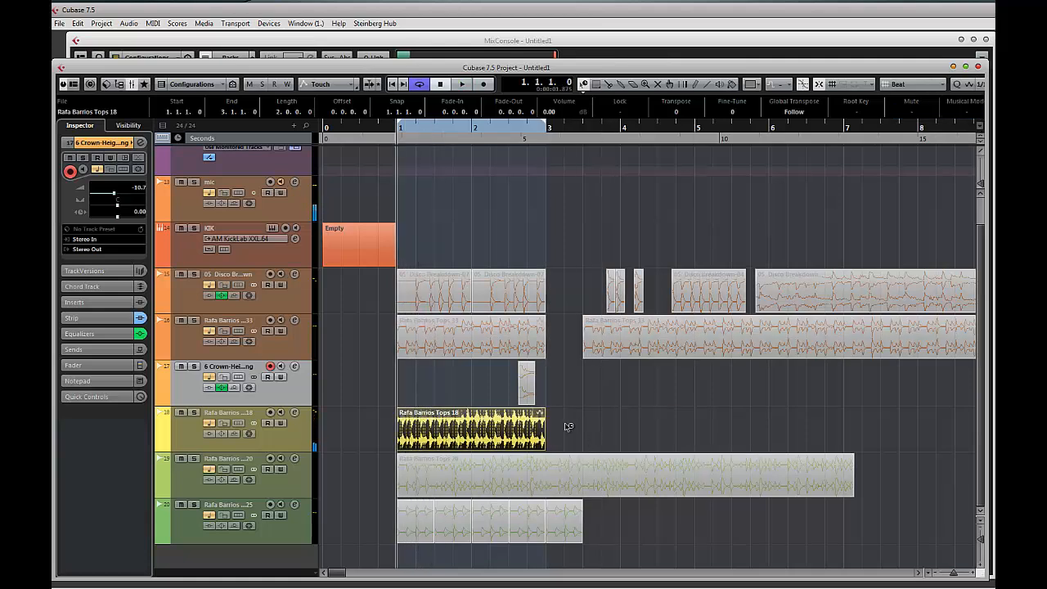
key("ctrl+z")
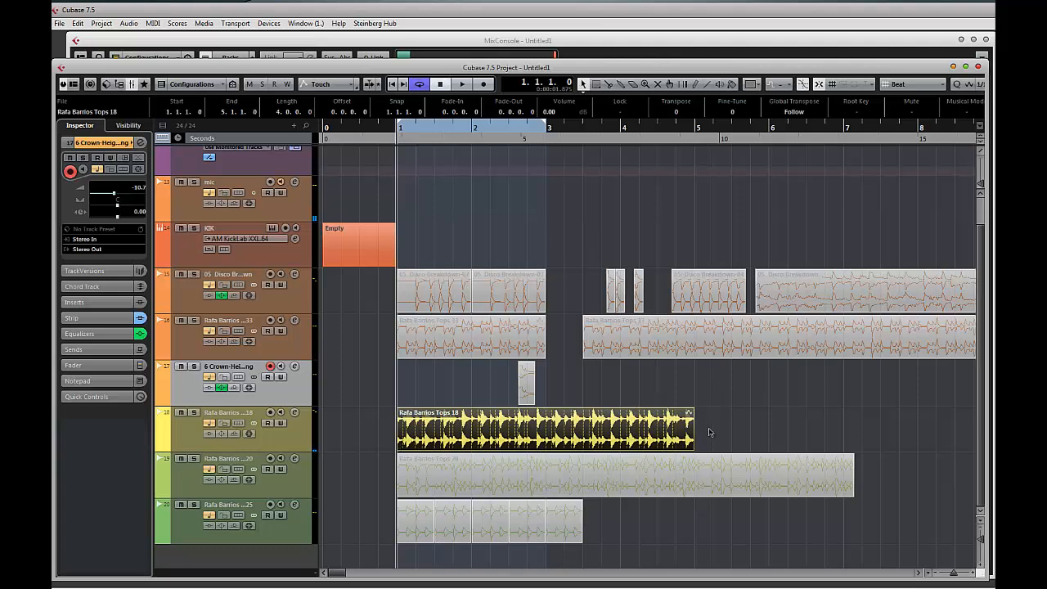
left_click_drag(693, 448, 546, 450)
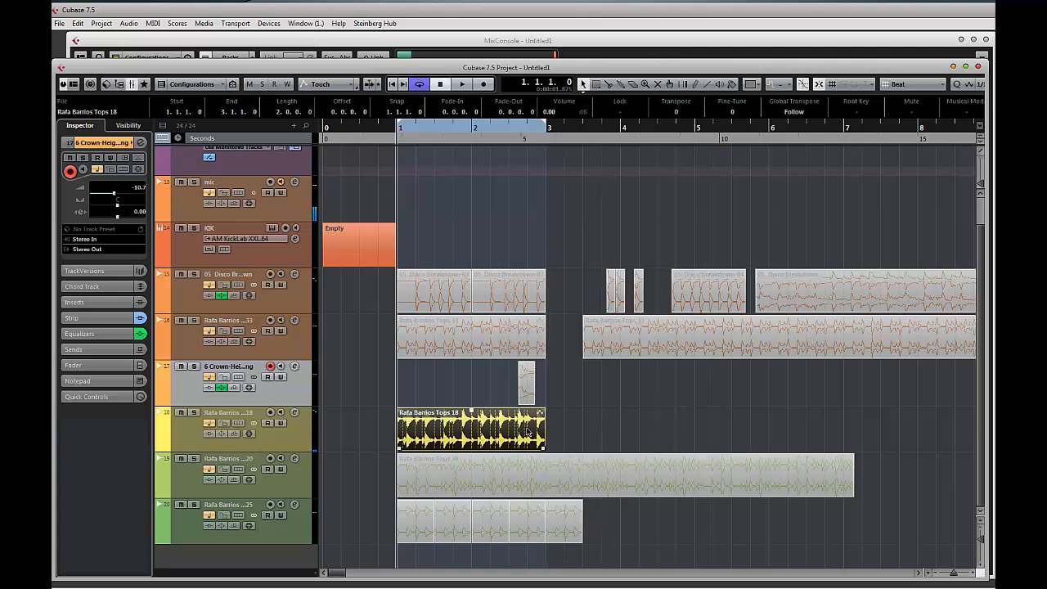
- Rename the Tops 18 track as hats and colour the Crown Heights track the same orange as the loop tracks
double_click(244, 415)
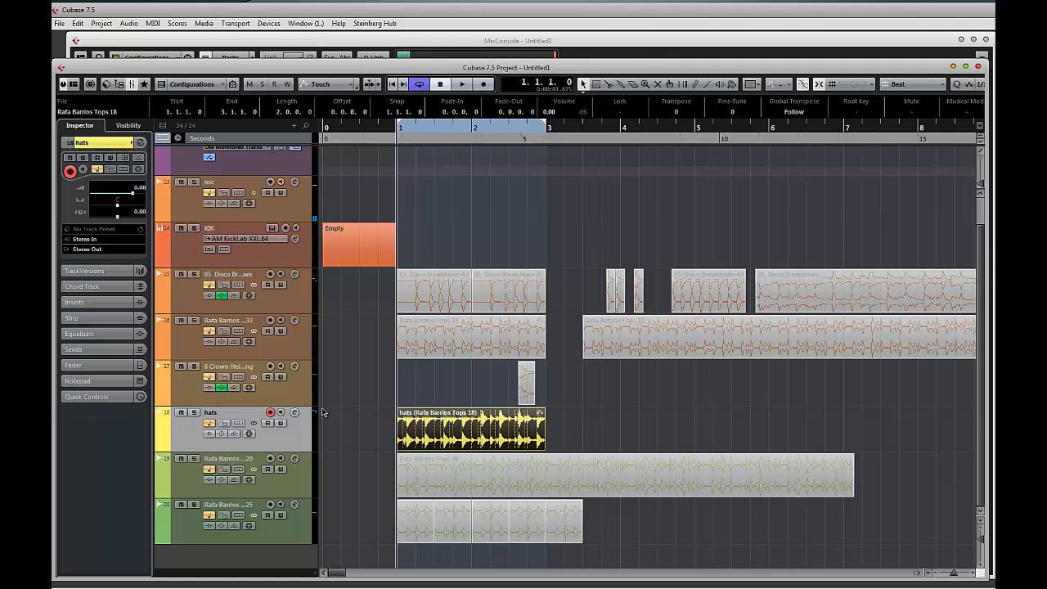
left_click(168, 378)
left_click(203, 386)
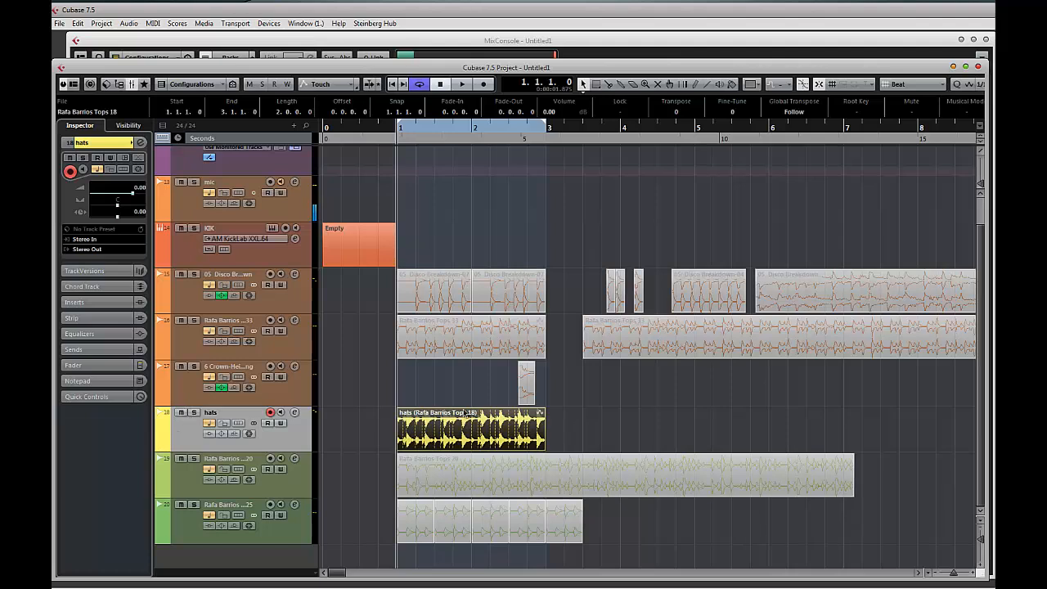
- Unmute the Disco Breakdown, Tops 33 and Streaking clips and, during playback, set the hats fader to -1.69 and the Streaking fader to -6.18
left_click_drag(379, 294, 540, 396)
key("space")
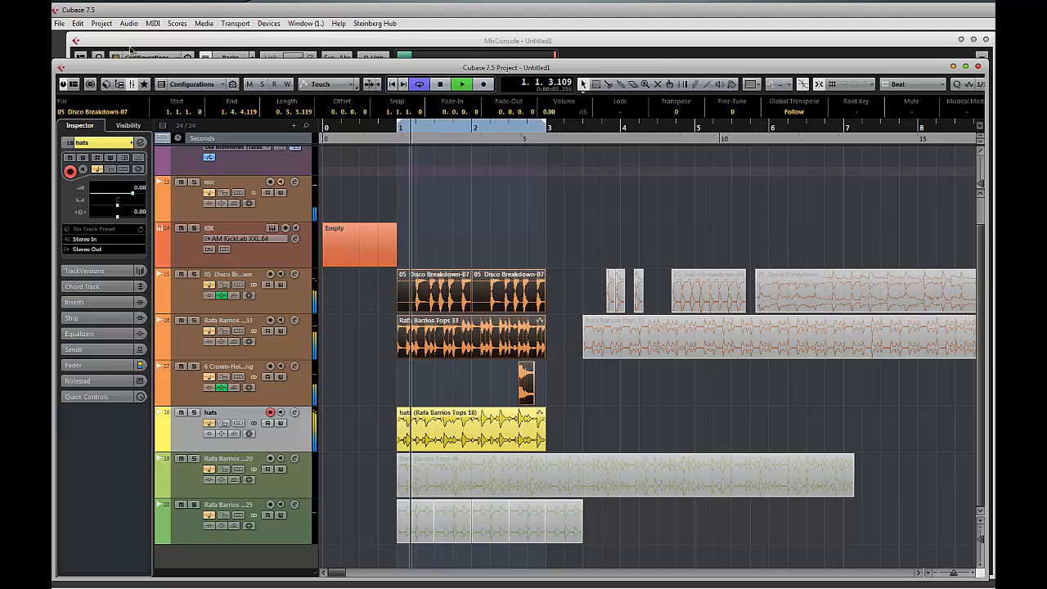
key("F3")
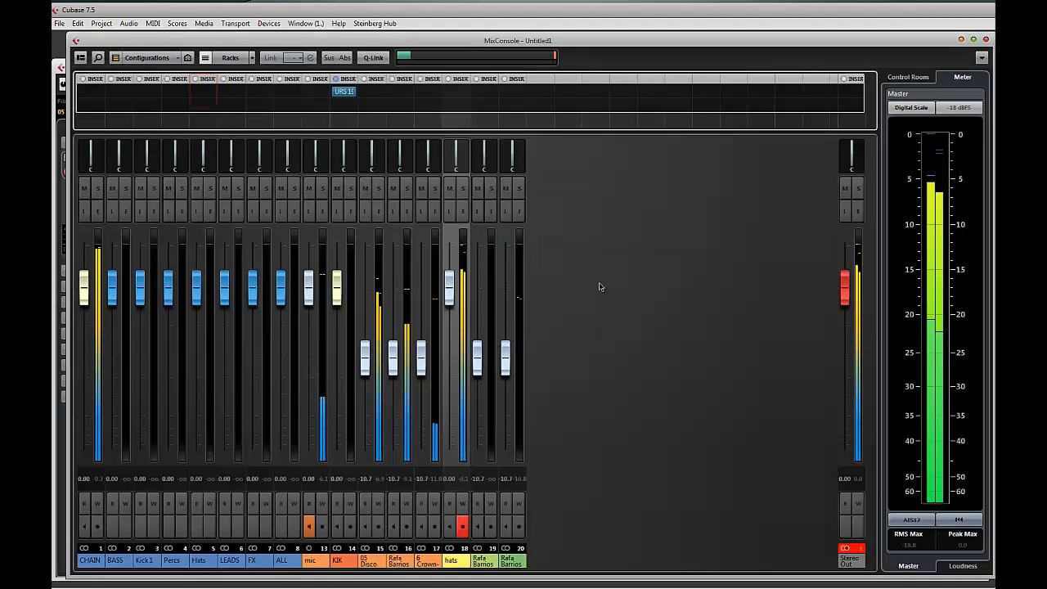
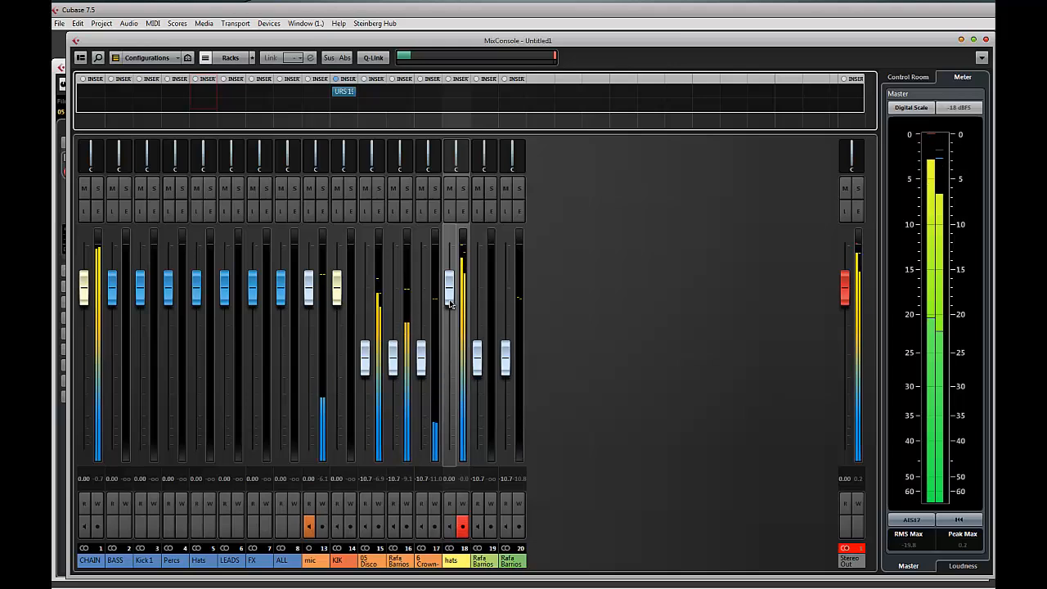
left_click_drag(452, 301, 451, 316)
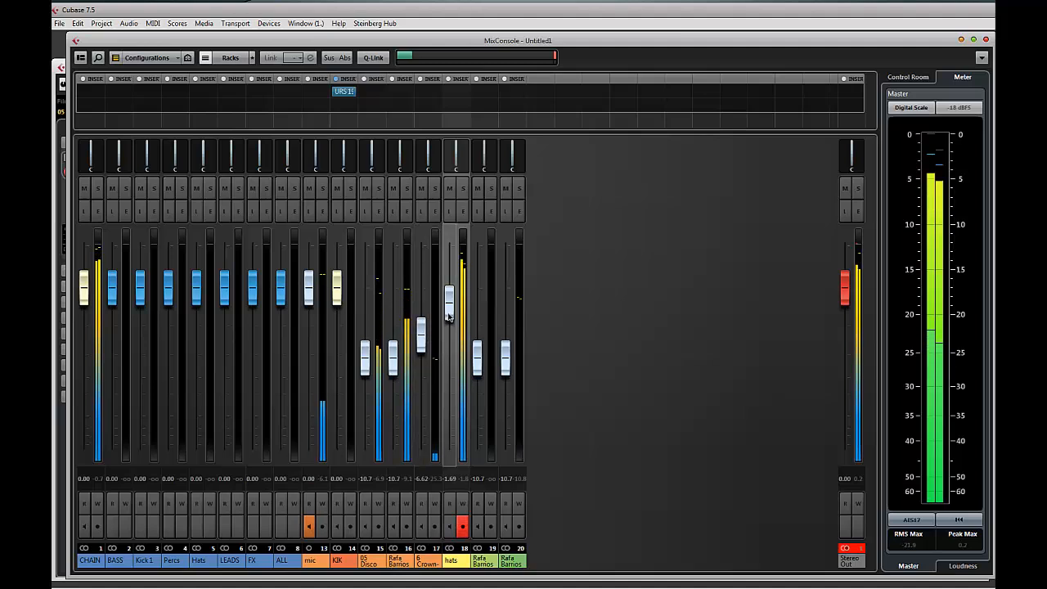
left_click_drag(420, 332, 420, 330)
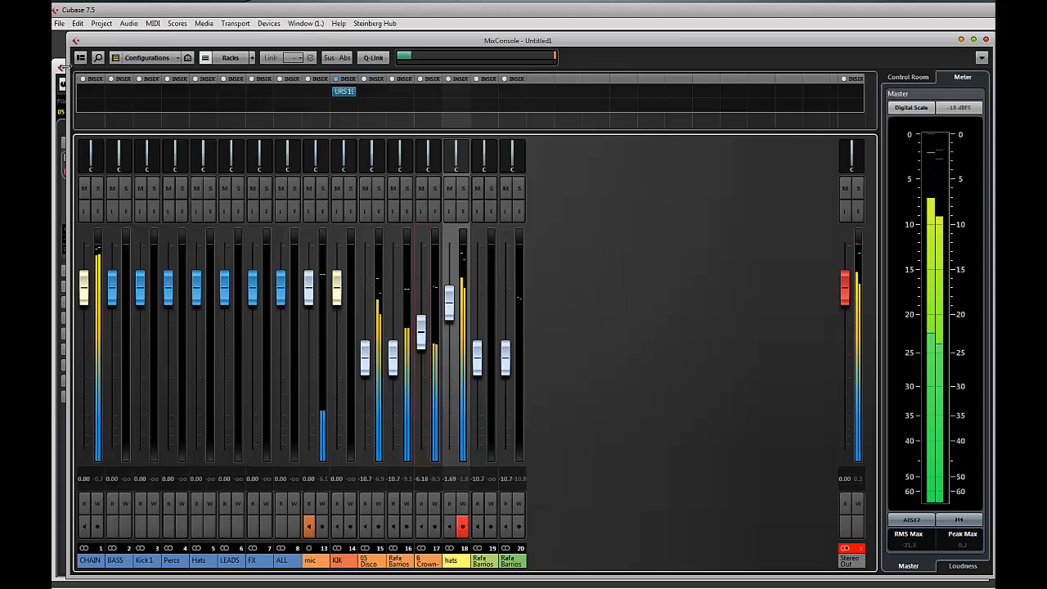
- Mute the Disco Breakdown, Tops 33, Streaking and hats clips, unmute Tops 20, and play it alone
left_click(59, 63)
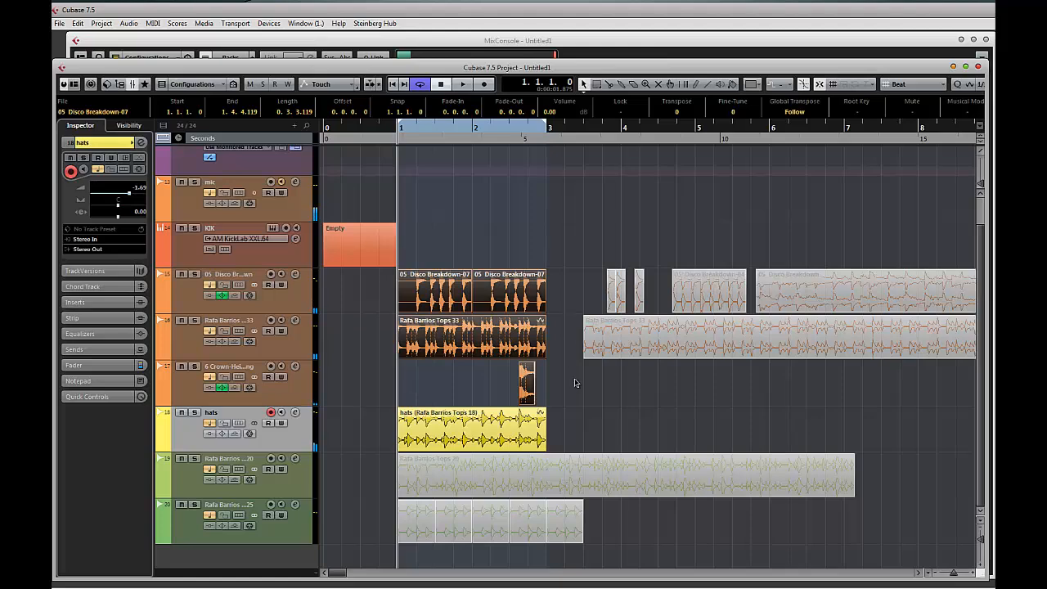
left_click(437, 490)
left_click_drag(377, 291, 545, 429)
key("shift+m")
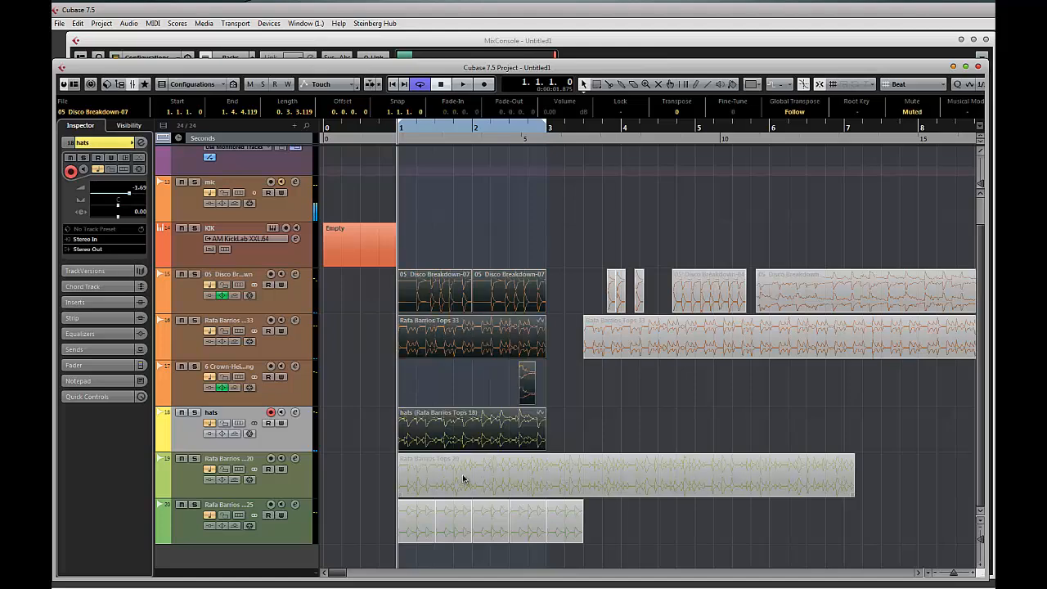
left_click(461, 480)
key("shift+u")
key("space")
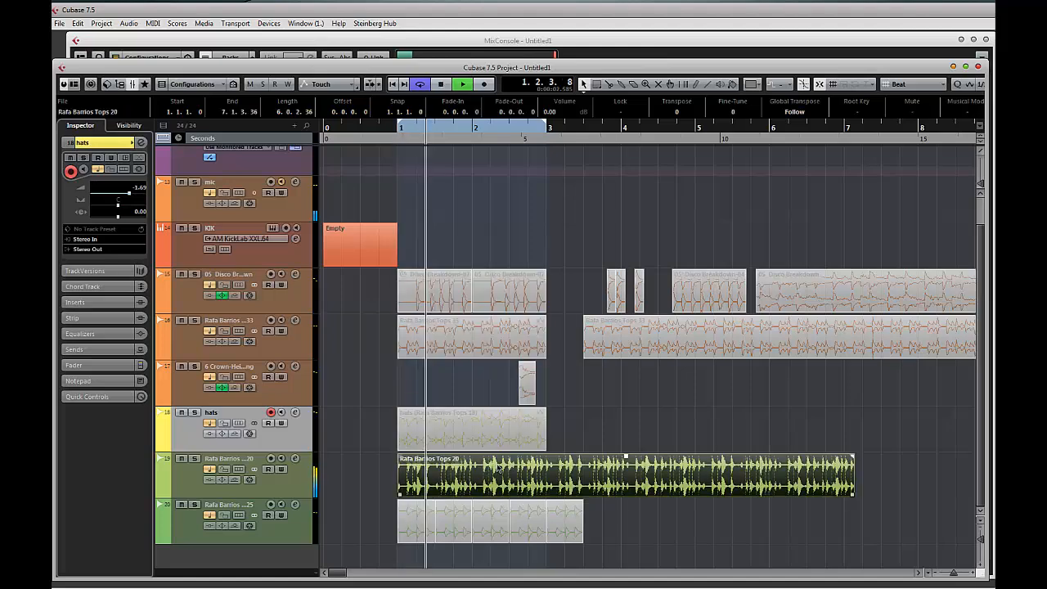
- Stop playback and remove the Rafa Barrios Tops 20 track from the project
key("space")
right_click(292, 484)
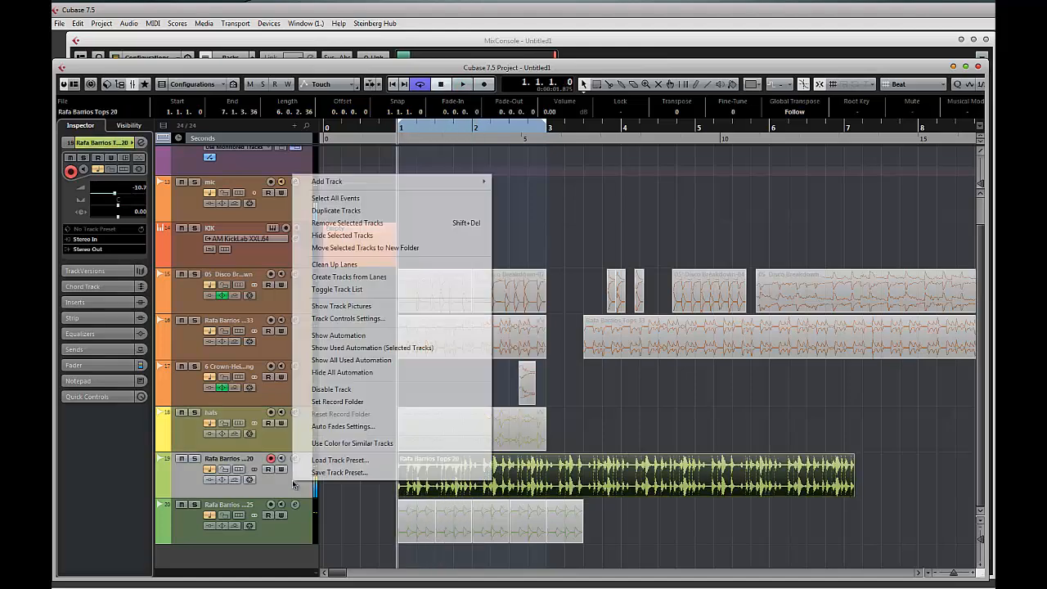
left_click(323, 223)
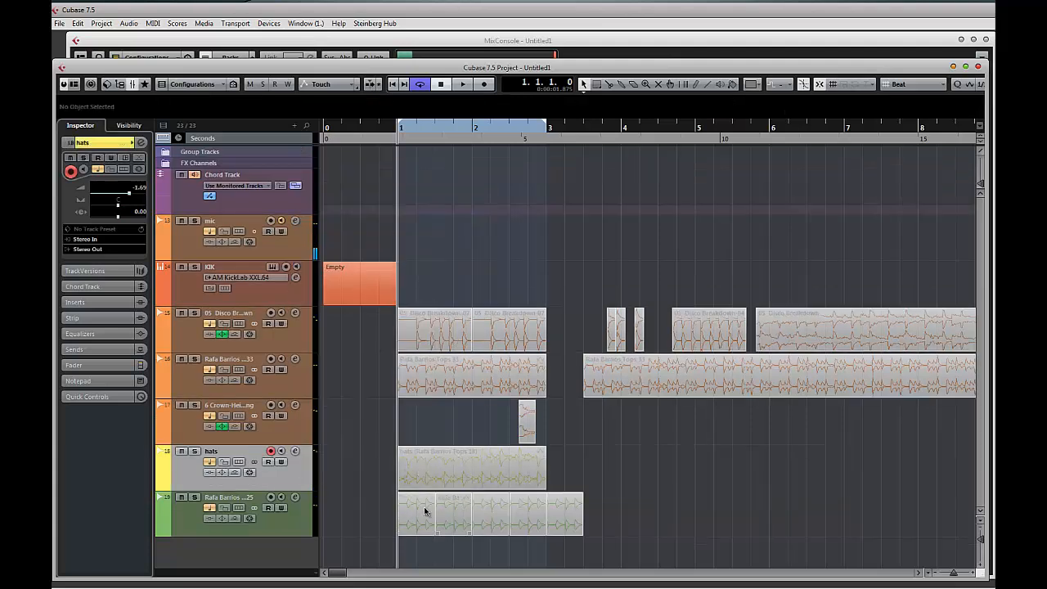
- Unmute all the Rafa Barrios Tops 25 clips and listen to them alone
left_click(572, 510)
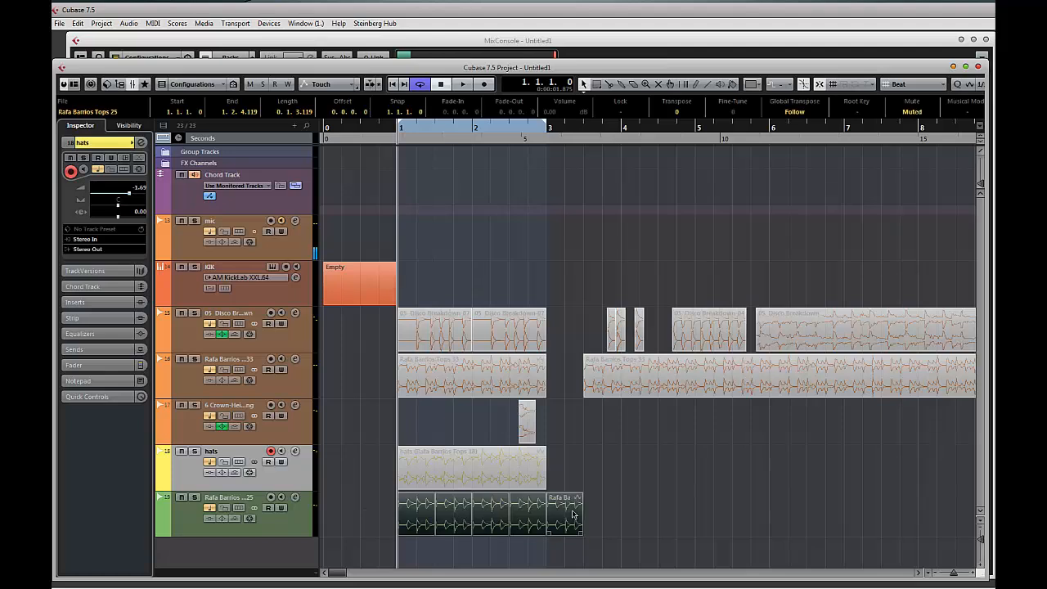
key("space")
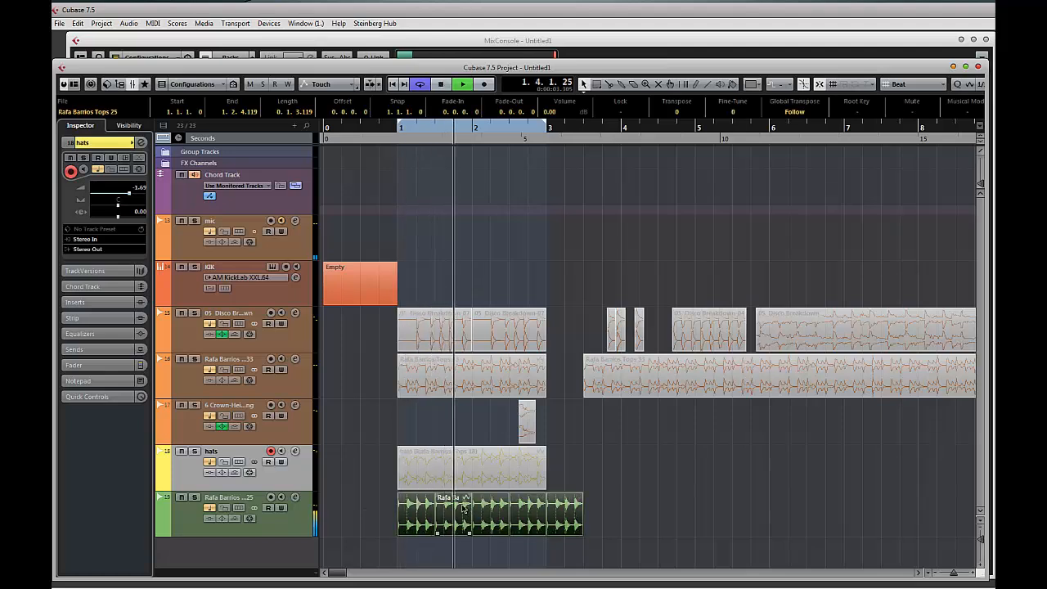
key("space")
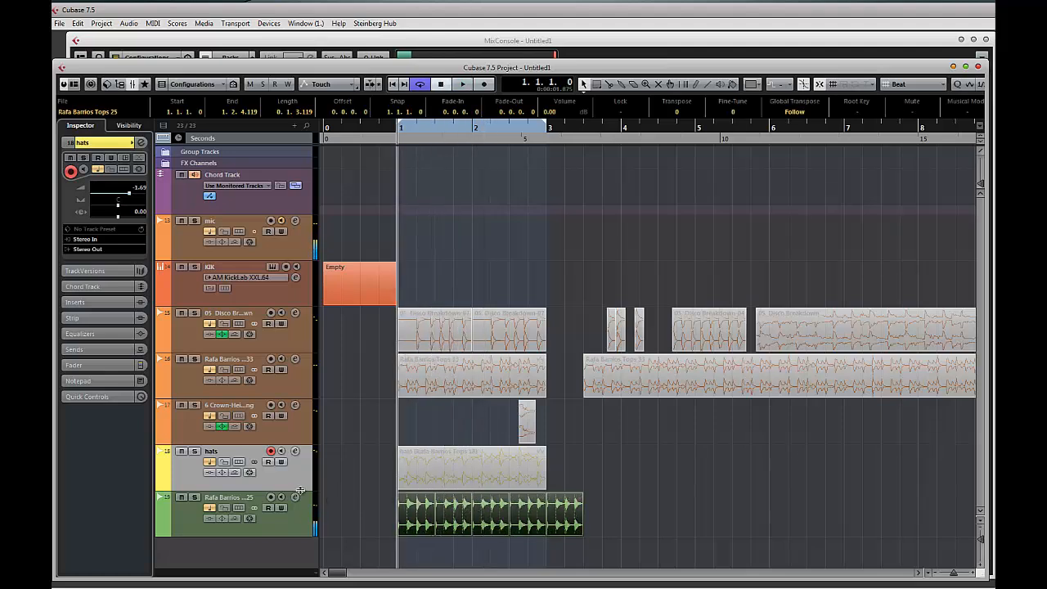
- Colour the Tops 25 track orange and move it above the hats track
left_click(164, 512)
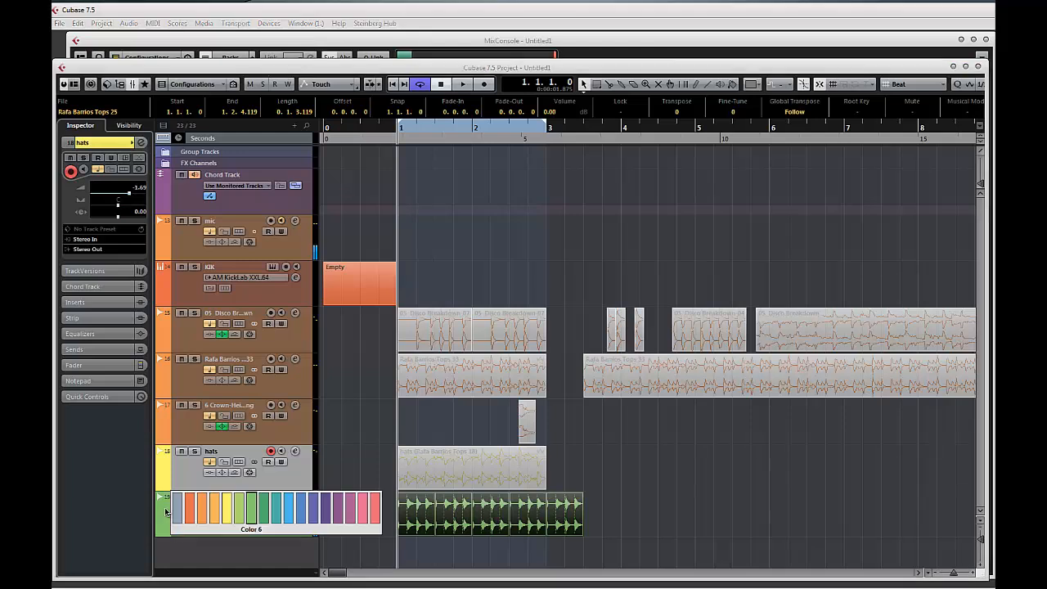
left_click(199, 514)
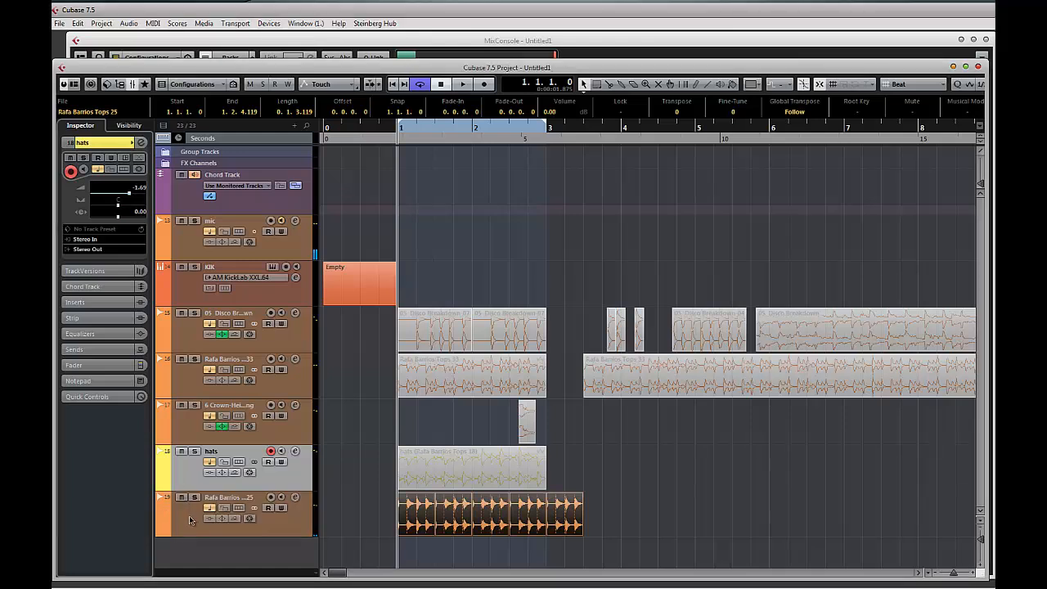
left_click_drag(189, 520, 199, 473)
- Unmute the Disco Breakdown, Tops 33, Streaking and hats clips in the loop and play them together with Tops 25
left_click_drag(366, 332, 531, 423)
key("shift+u")
left_click_drag(374, 513, 564, 521)
key("shift+u")
key("space")
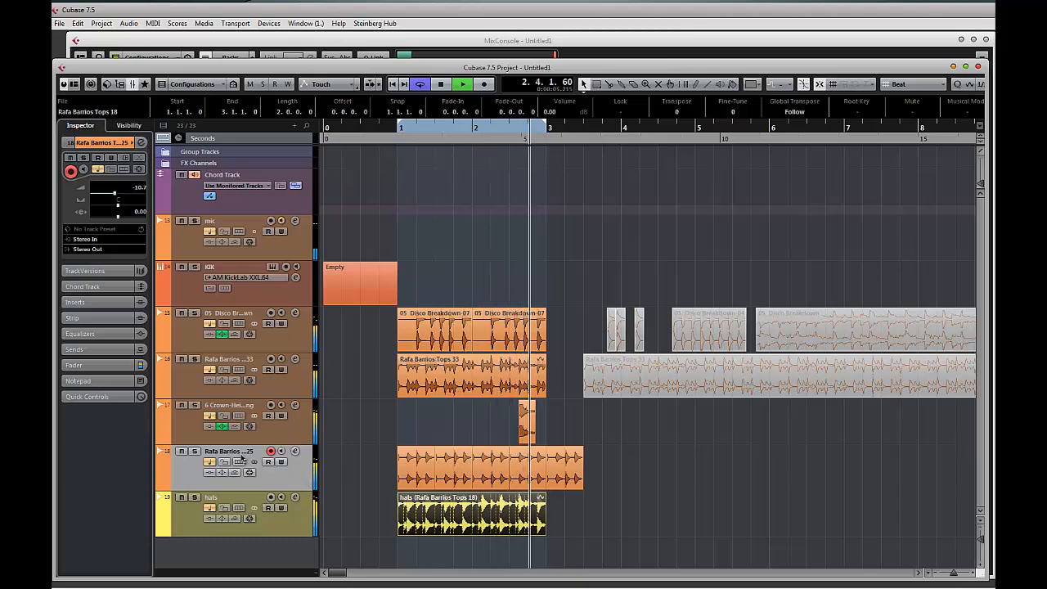
- Raise the Rafa Barrios Tops 25 channel fader to -0.84 while the loop plays
left_click(167, 45)
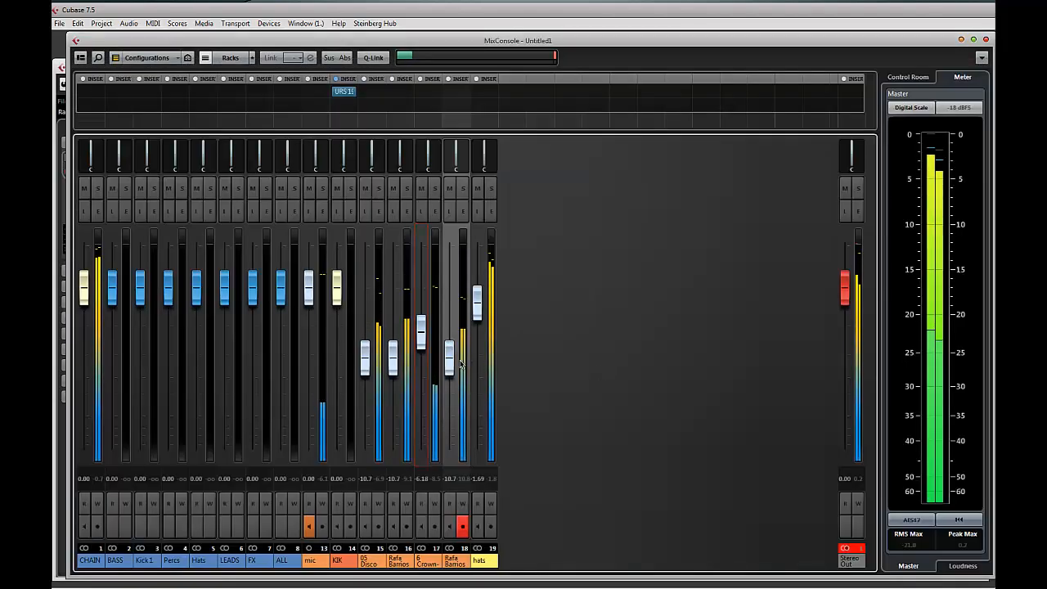
left_click_drag(450, 360, 455, 298)
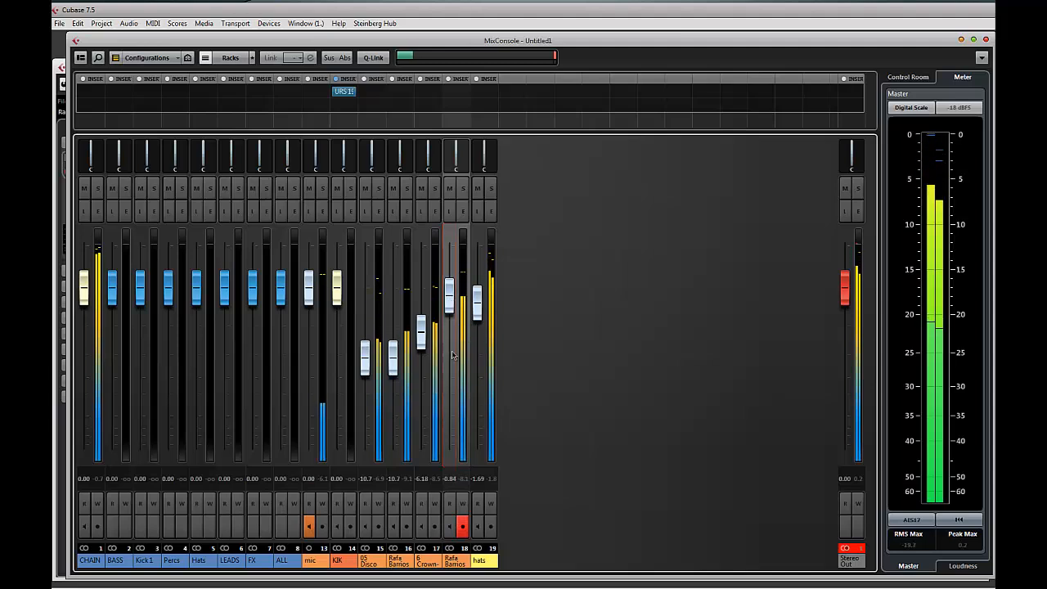
left_click_drag(450, 305, 457, 291)
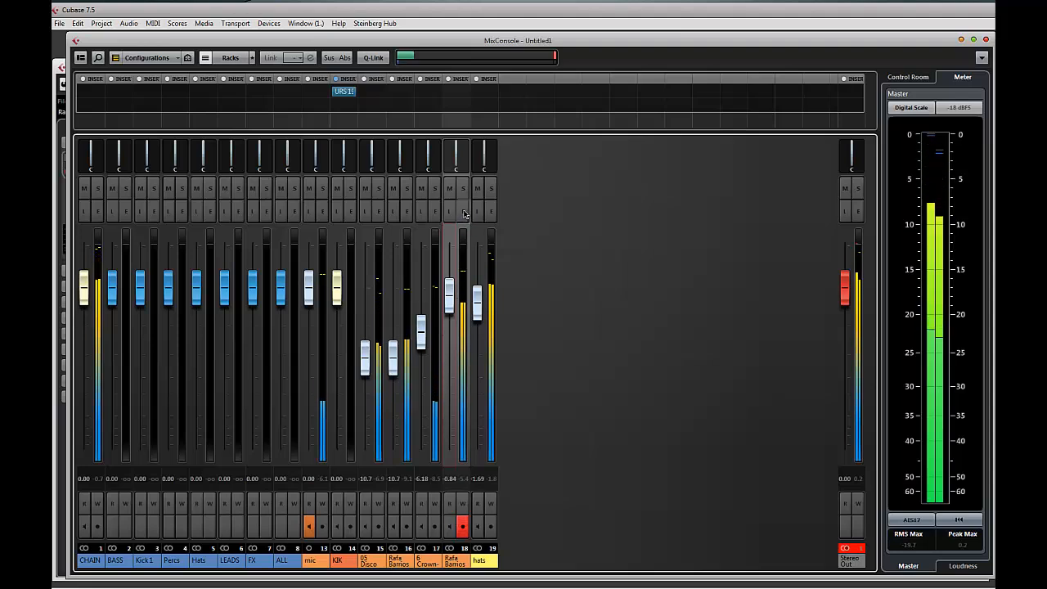
- Add the Modulation Flanger to the second insert slot of the Rafa Barrios Tops 25 channel and close the effect's window
left_click(463, 214)
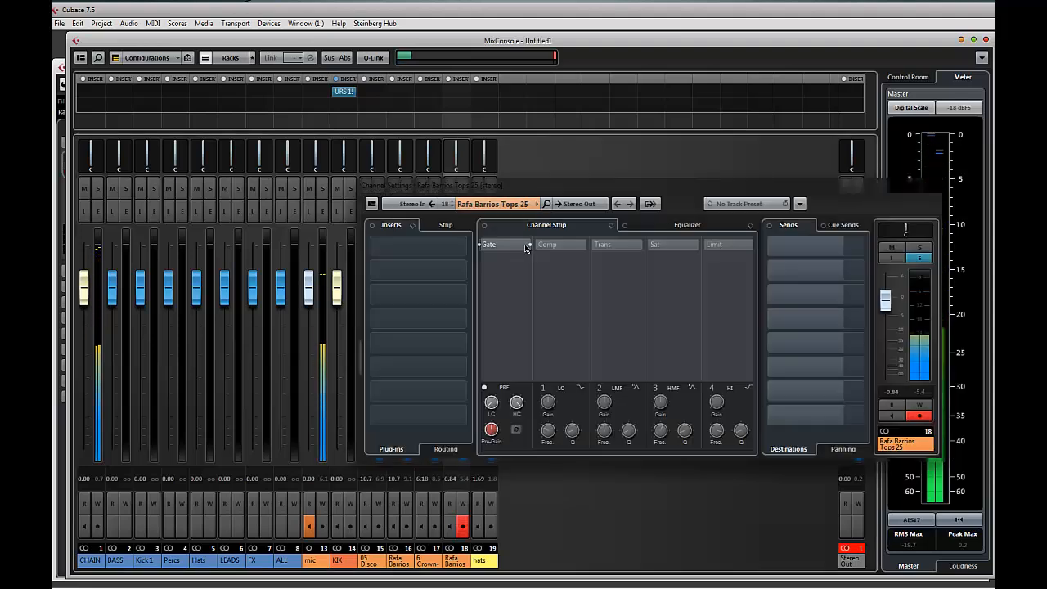
left_click(448, 225)
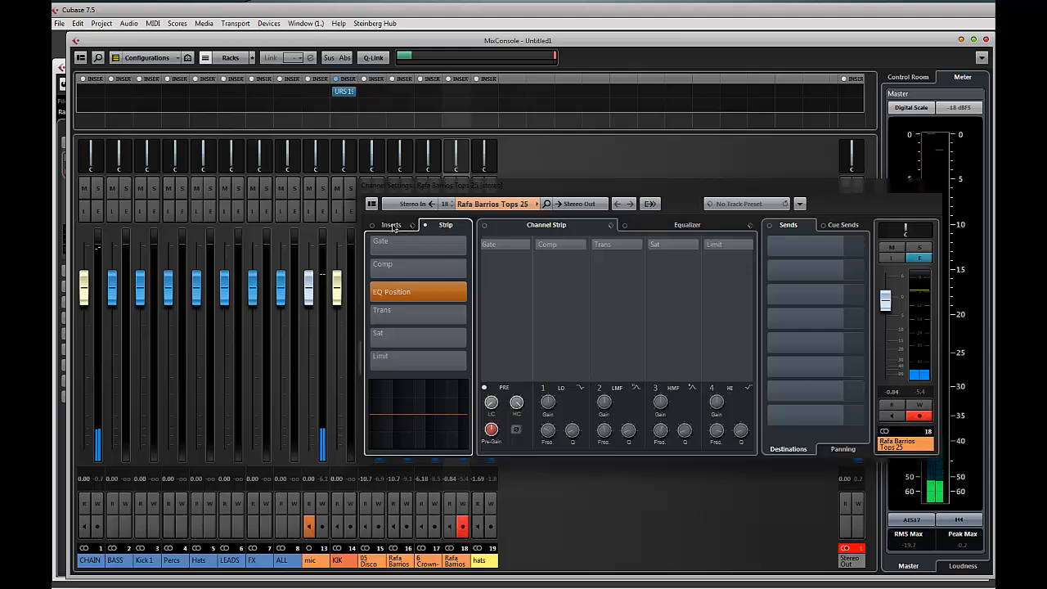
left_click(392, 226)
left_click(447, 225)
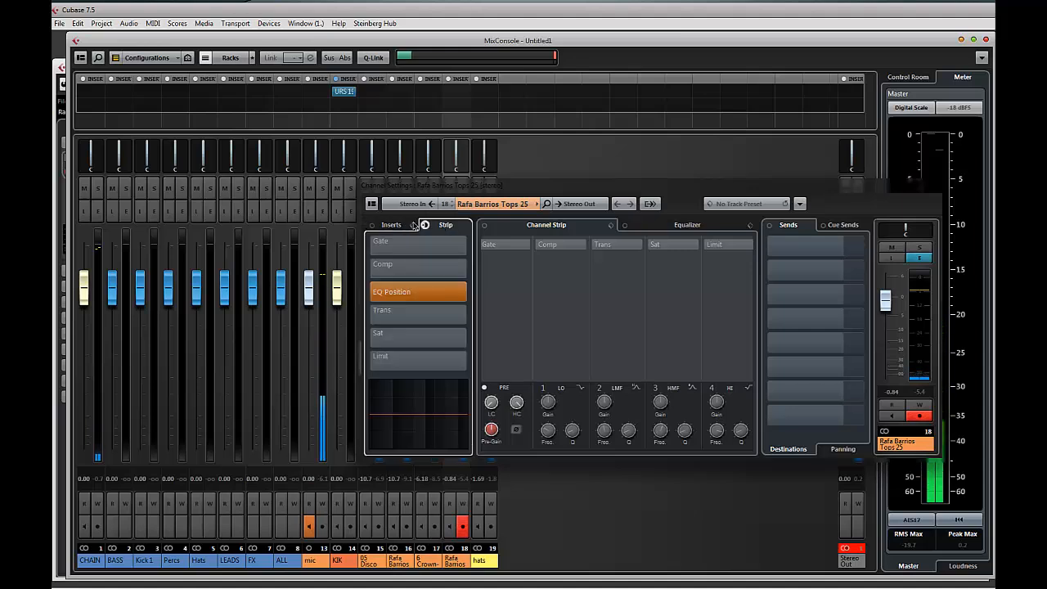
left_click(391, 227)
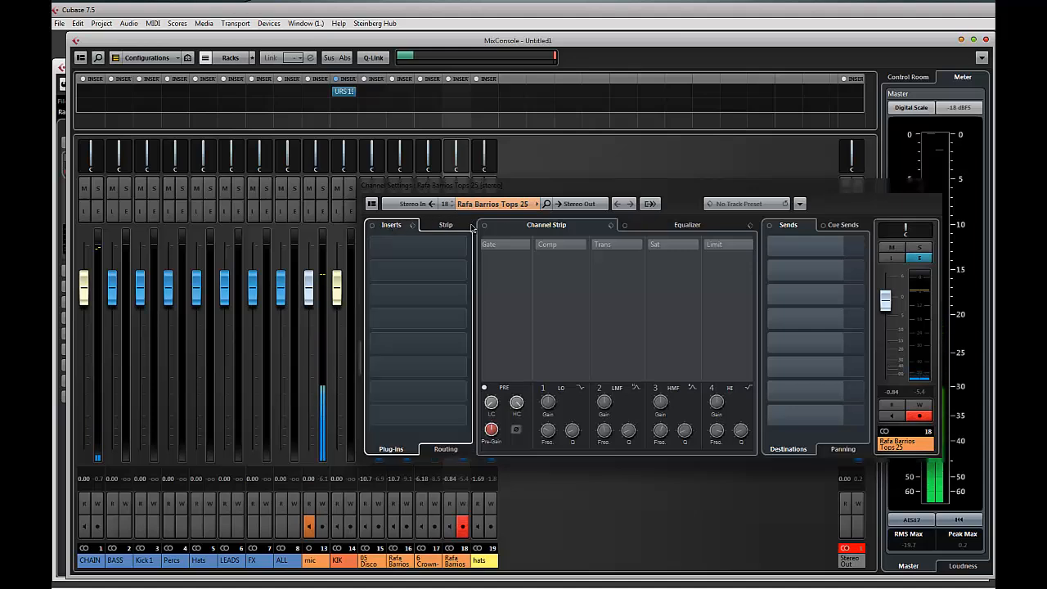
left_click(466, 270)
type("flange")
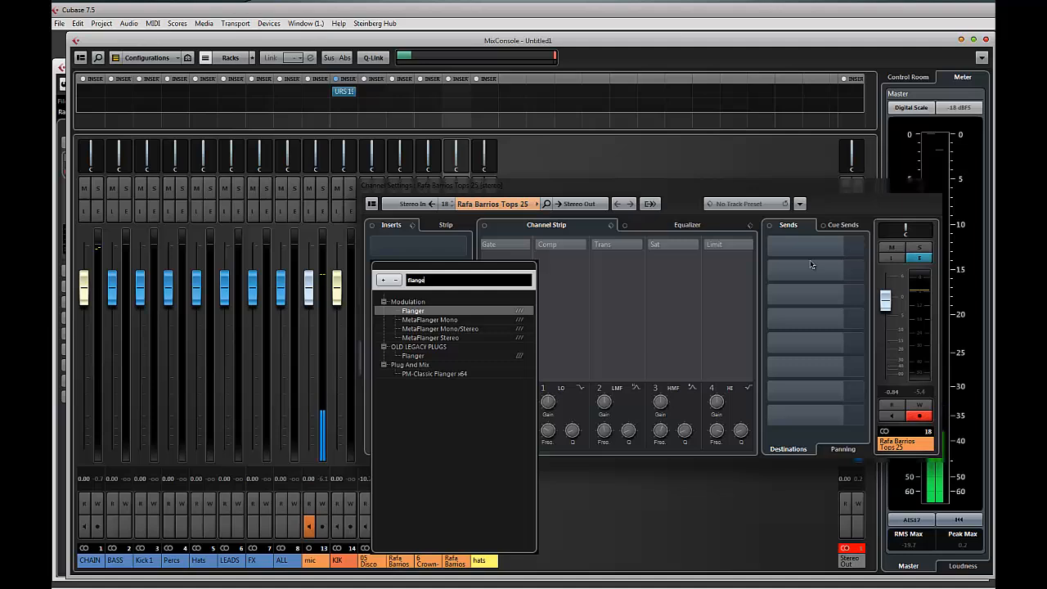
left_click(434, 312)
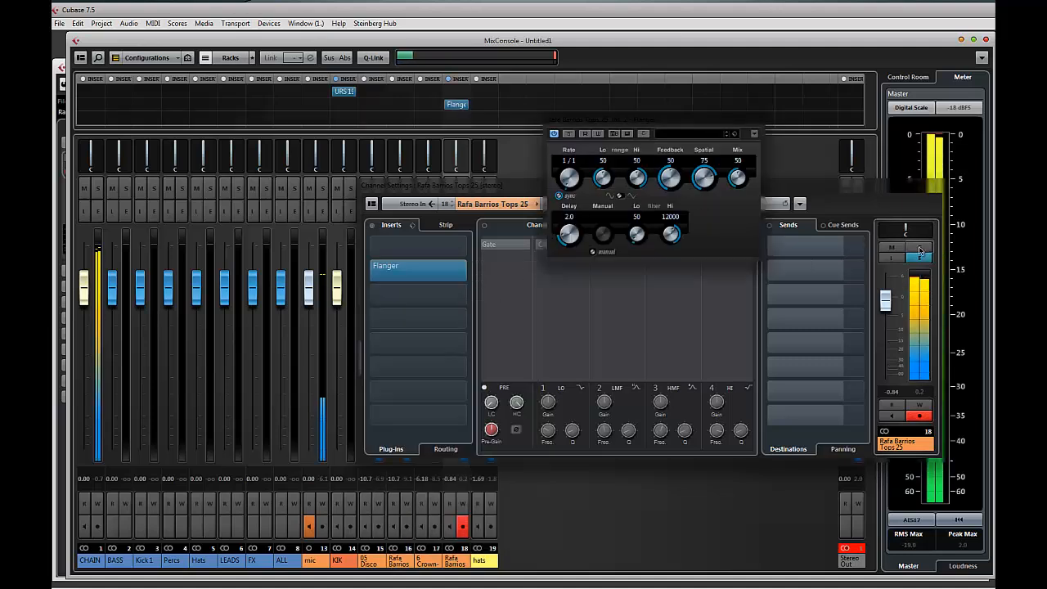
left_click_drag(708, 121, 703, 145)
left_click(700, 140)
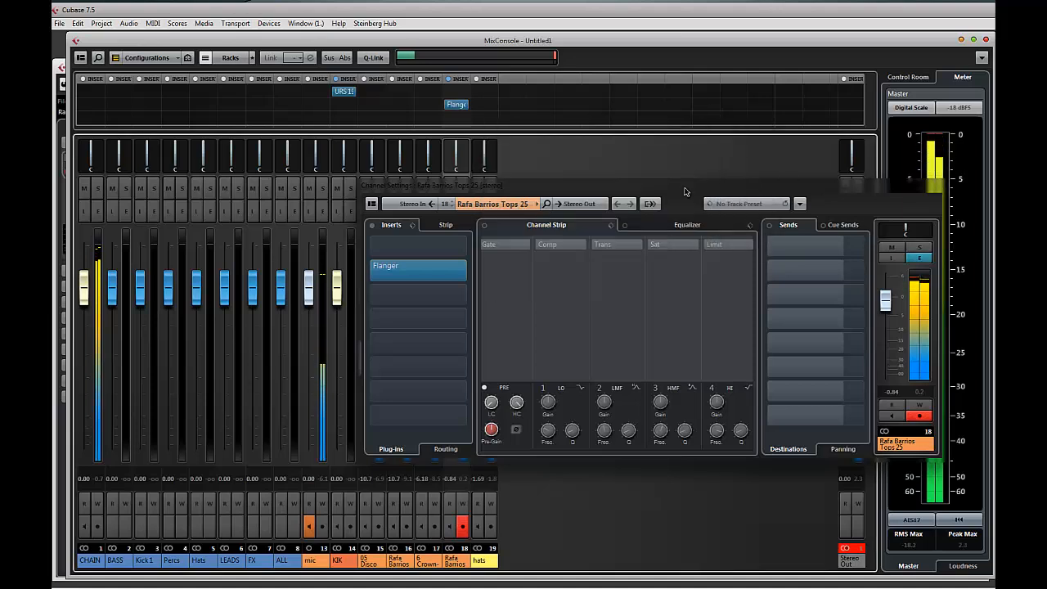
- Add the Dynamics Compressor to the insert slot below the Flanger on the Rafa Barrios Tops 25 channel
left_click(465, 294)
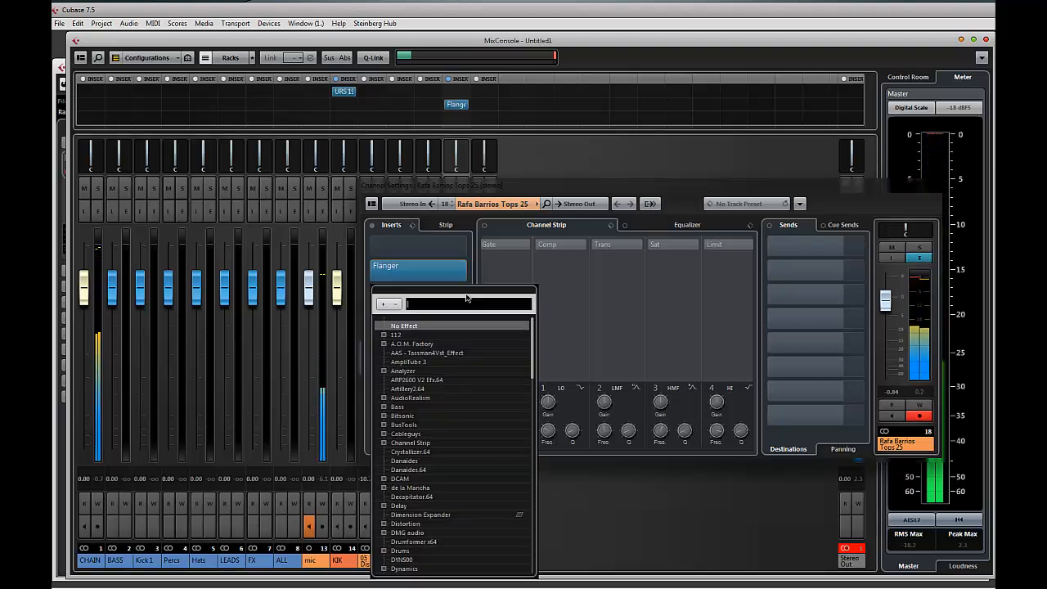
type("compre")
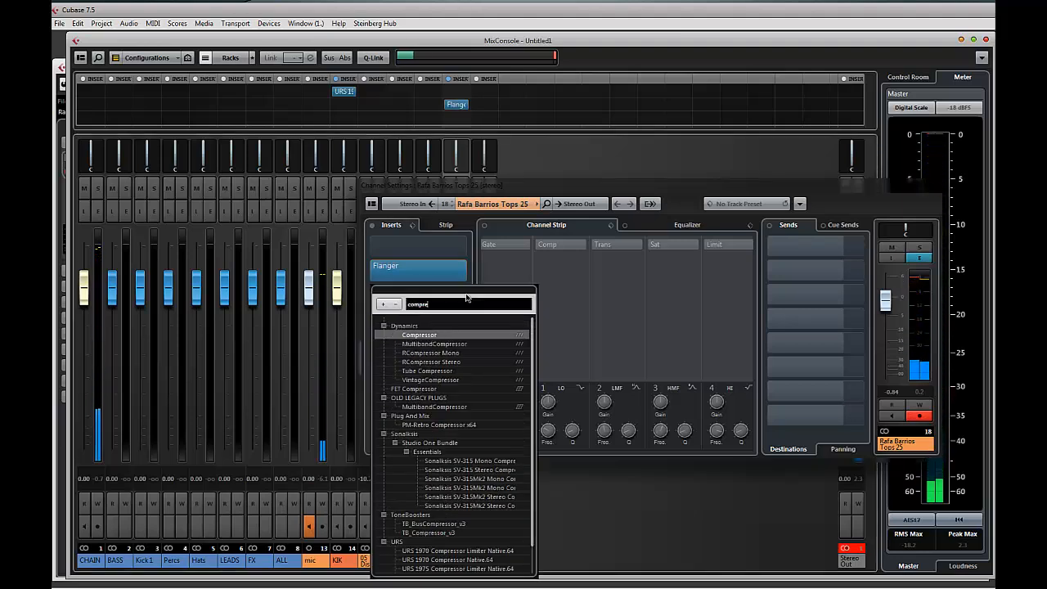
scroll(431, 423, "down", 1)
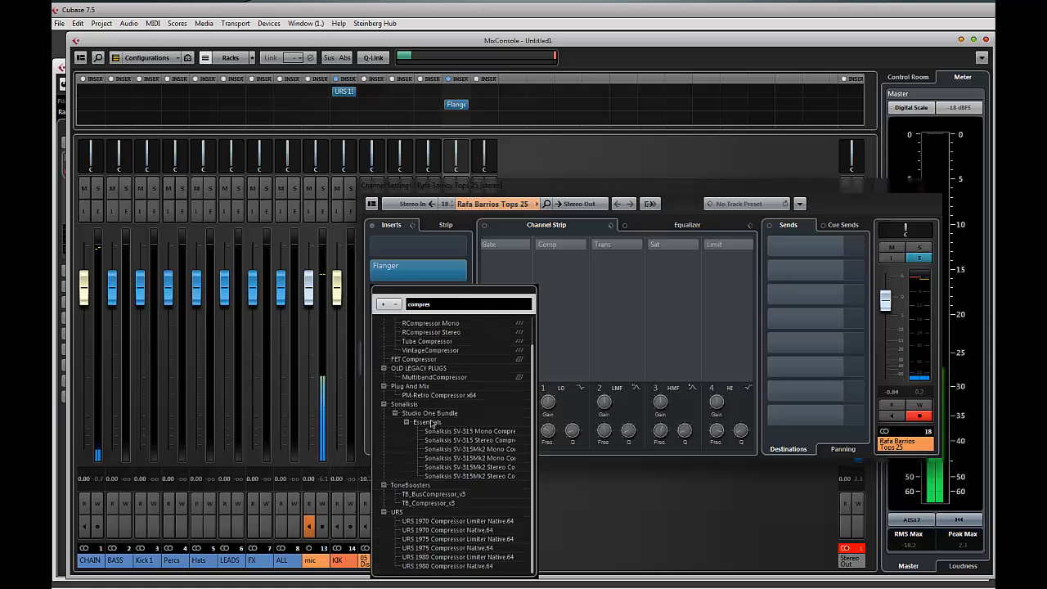
type("s")
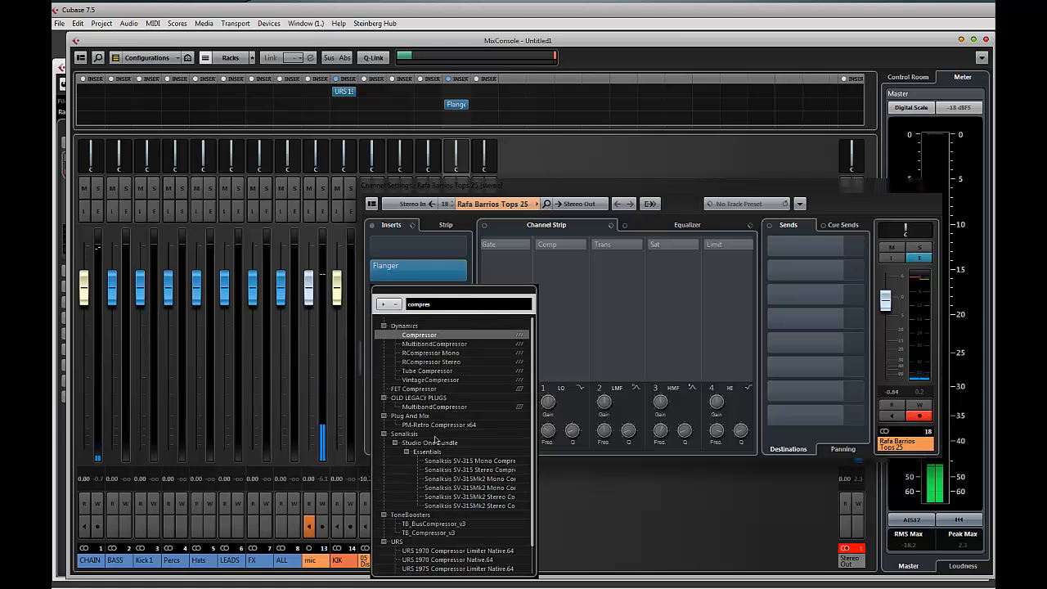
key("BackSpace")
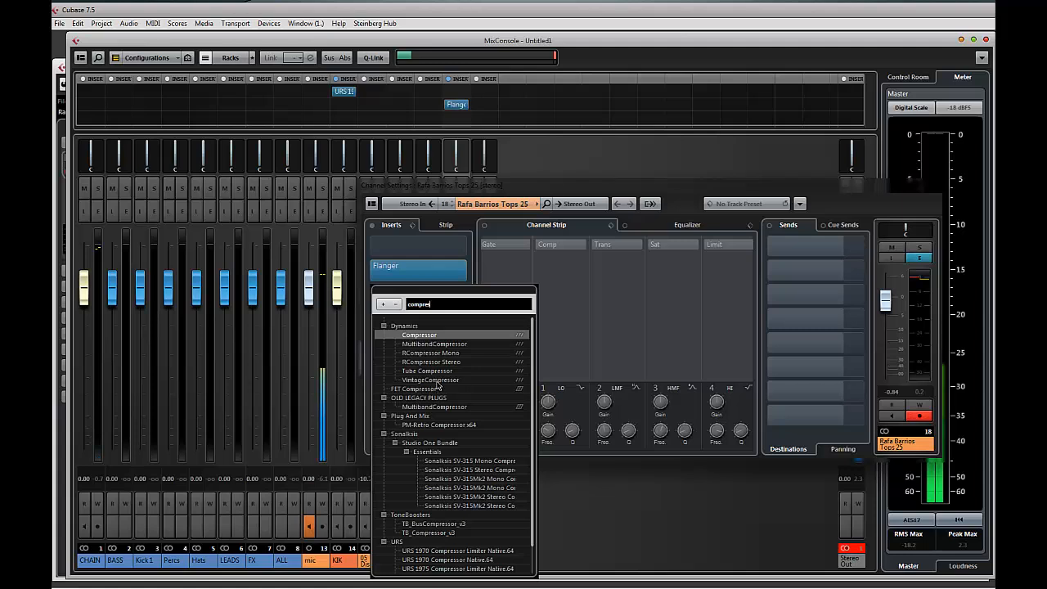
type("s")
left_click(422, 336)
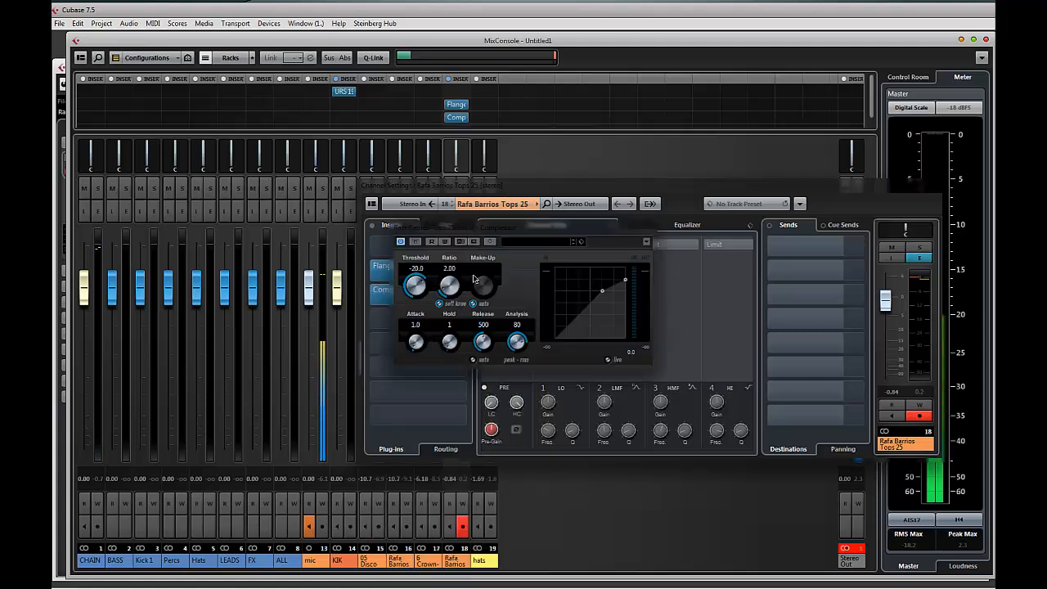
- Solo the Rafa Barrios Tops 25 channel and turn off automatic make-up gain in its compressor
left_click(488, 190)
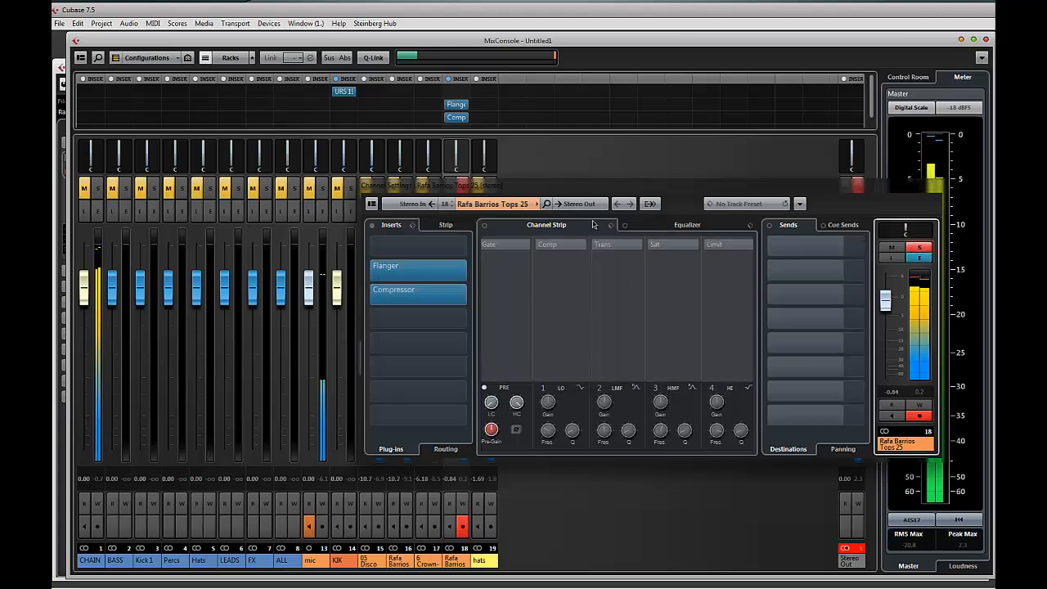
left_click_drag(487, 191, 733, 200)
left_click_drag(458, 228, 369, 210)
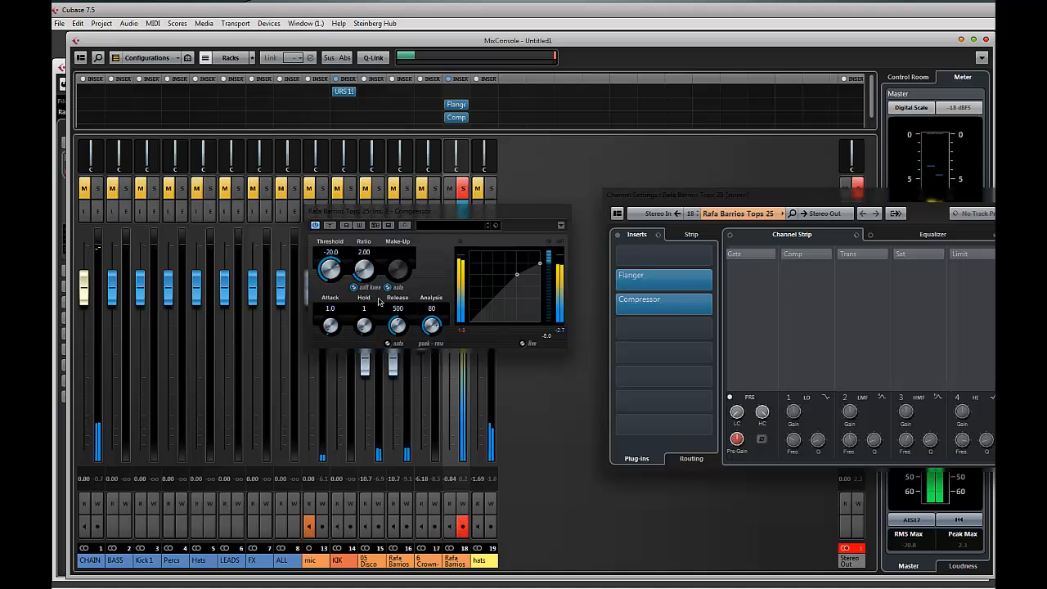
left_click(388, 288)
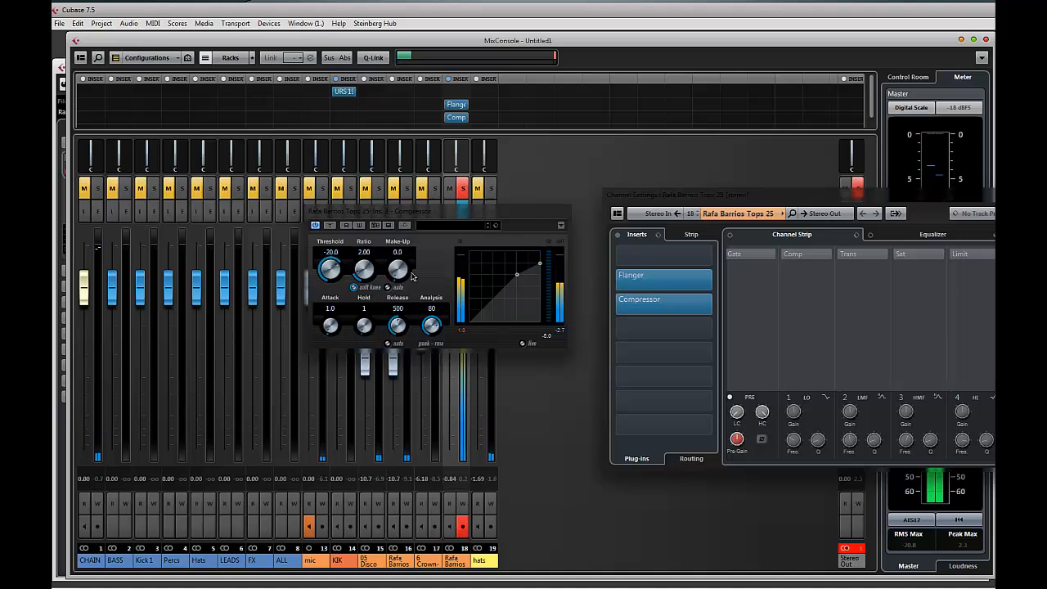
left_click(463, 188)
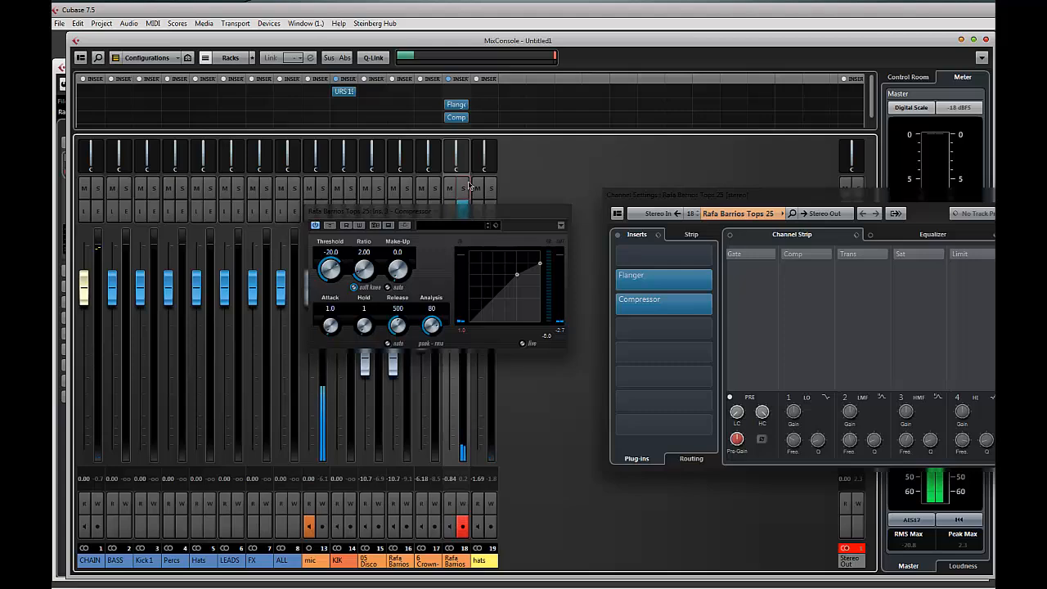
left_click_drag(874, 199, 500, 300)
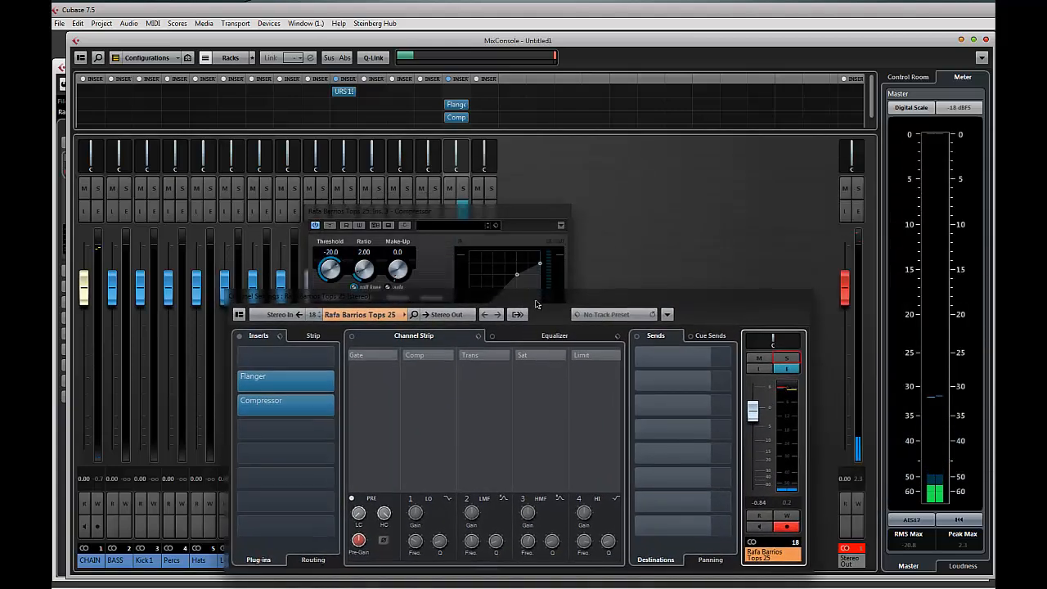
left_click(795, 361)
left_click(417, 288)
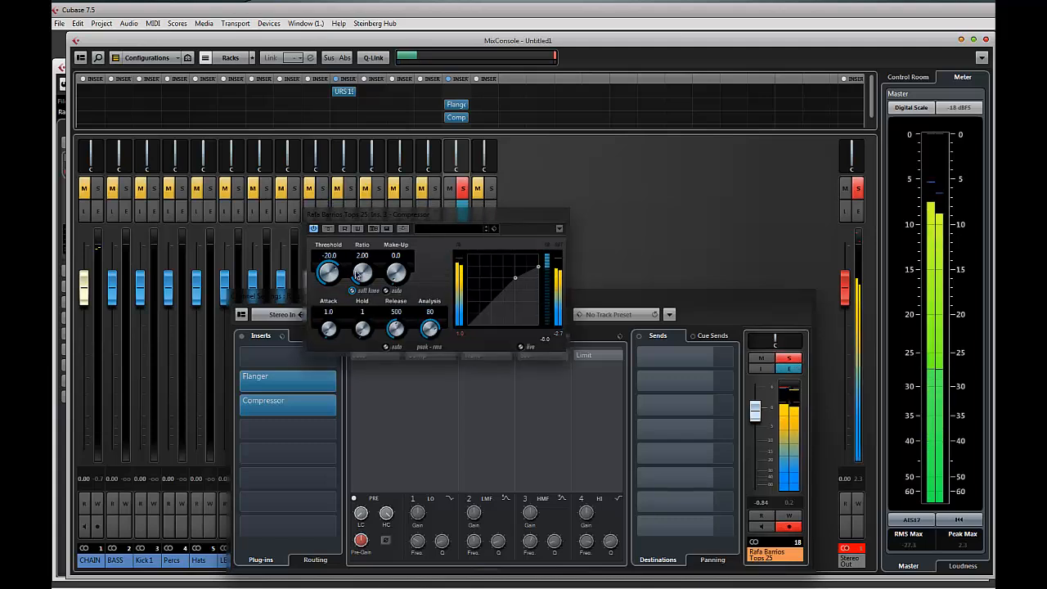
- Set the compressor's threshold to -26.6 and its ratio to 2.45, comparing the sound with the compressor bypassed
mouse_move(328, 276)
left_mouse_down()
mouse_move(331, 331)
mouse_move(329, 283)
left_mouse_up()
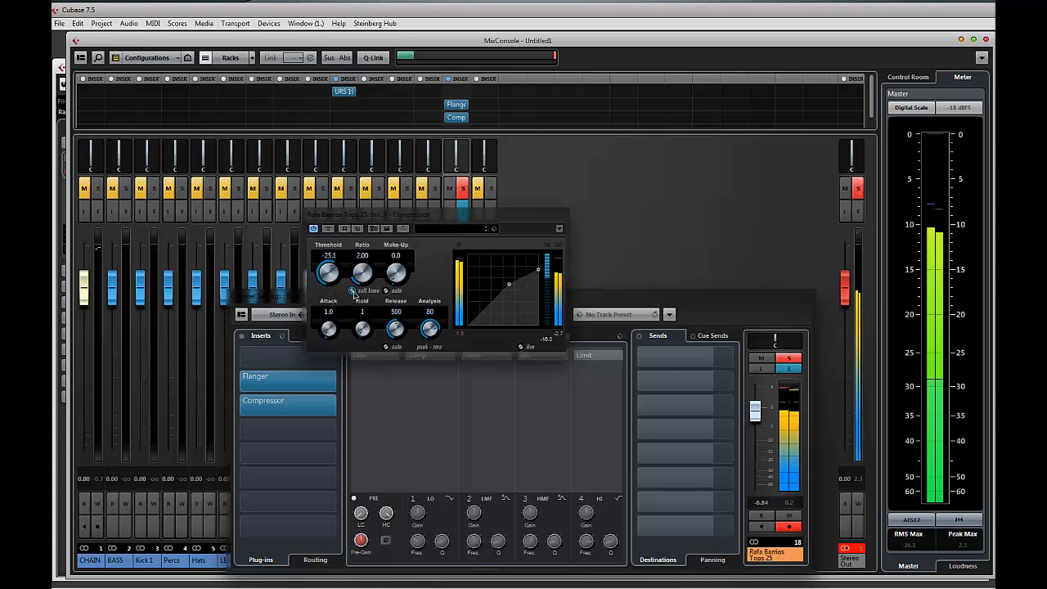
left_click_drag(362, 279, 331, 280)
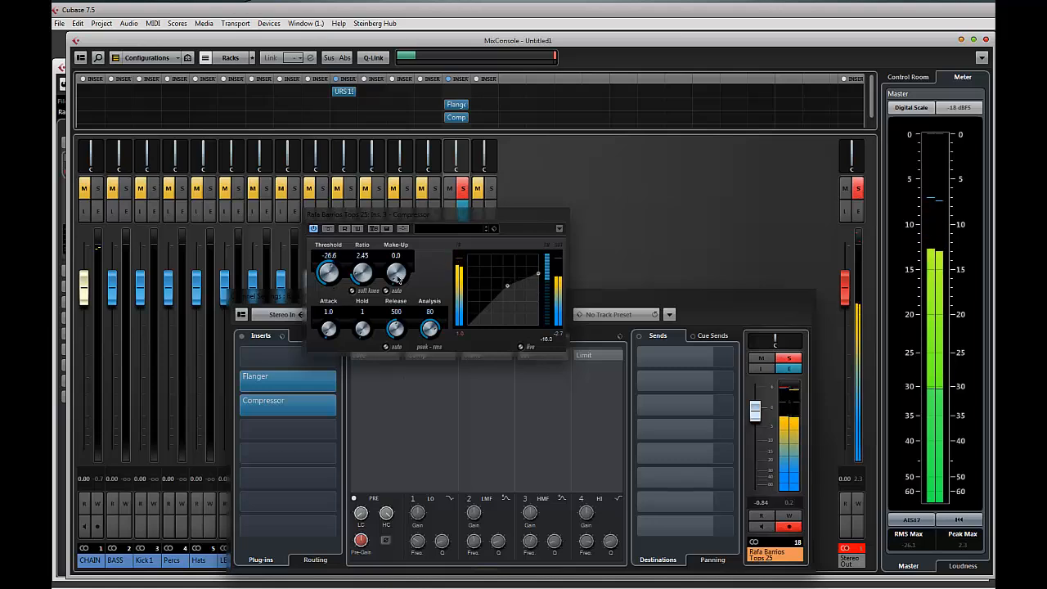
left_click(327, 229)
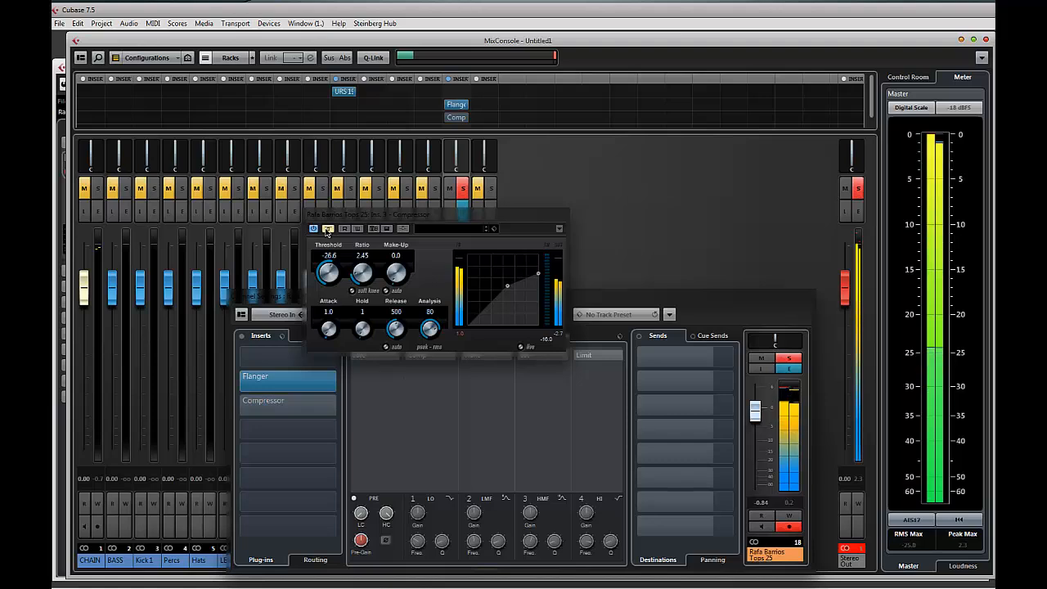
left_click(327, 229)
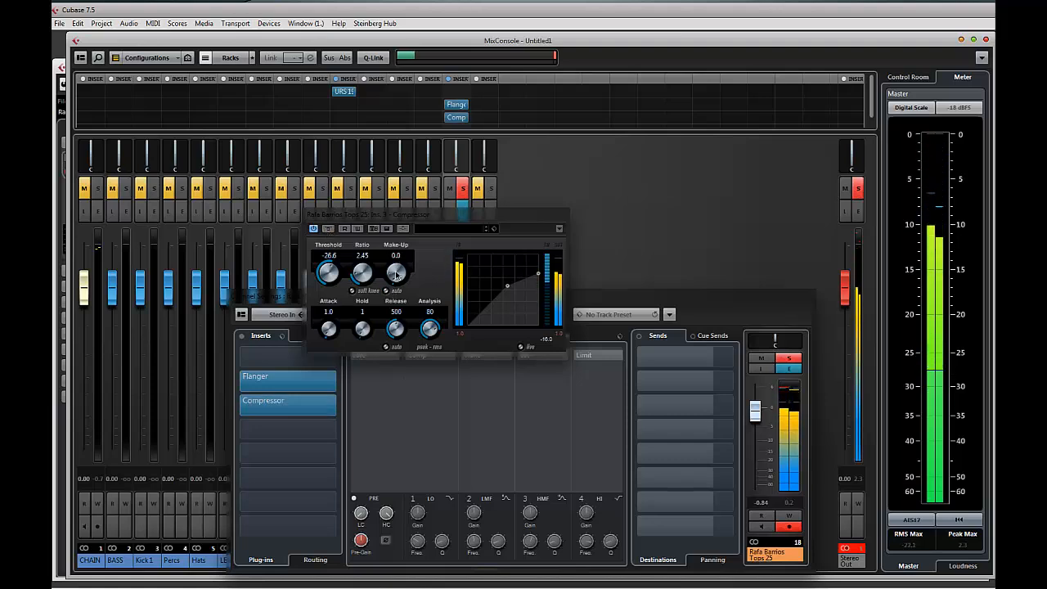
- Raise the compressor's make-up gain to 7.8 and compare the levels with the compressor bypassed and active
left_click_drag(396, 275, 368, 231)
left_click(327, 229)
left_click(327, 229)
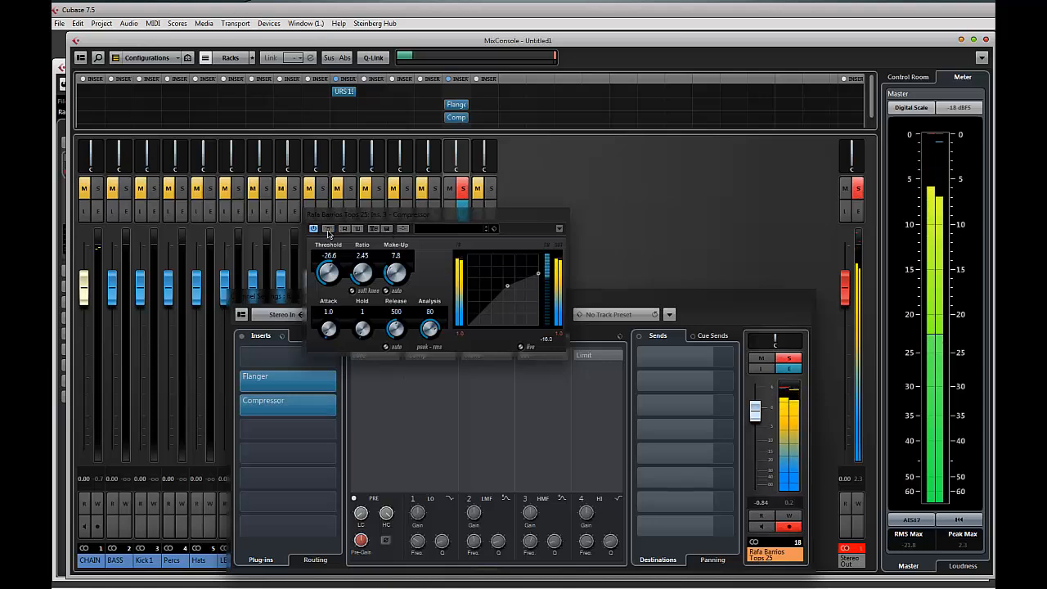
left_click(327, 229)
left_click(327, 229)
- Unsolo the Rafa Barrios Tops 25 channel, lower its fader to -1.04 and clear away the compressor and channel settings windows
left_click(463, 191)
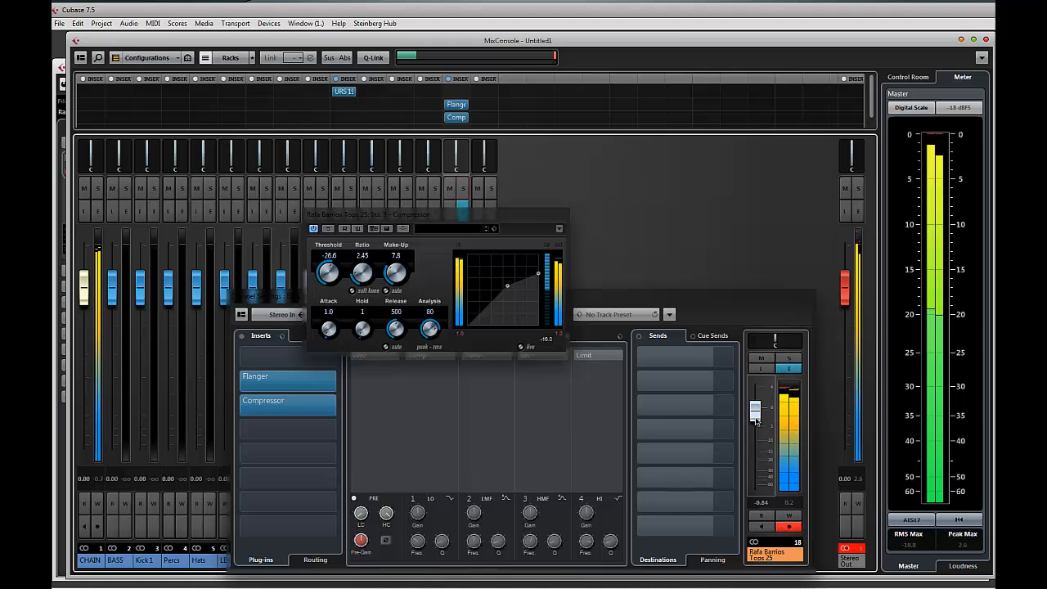
left_click_drag(755, 421, 755, 424)
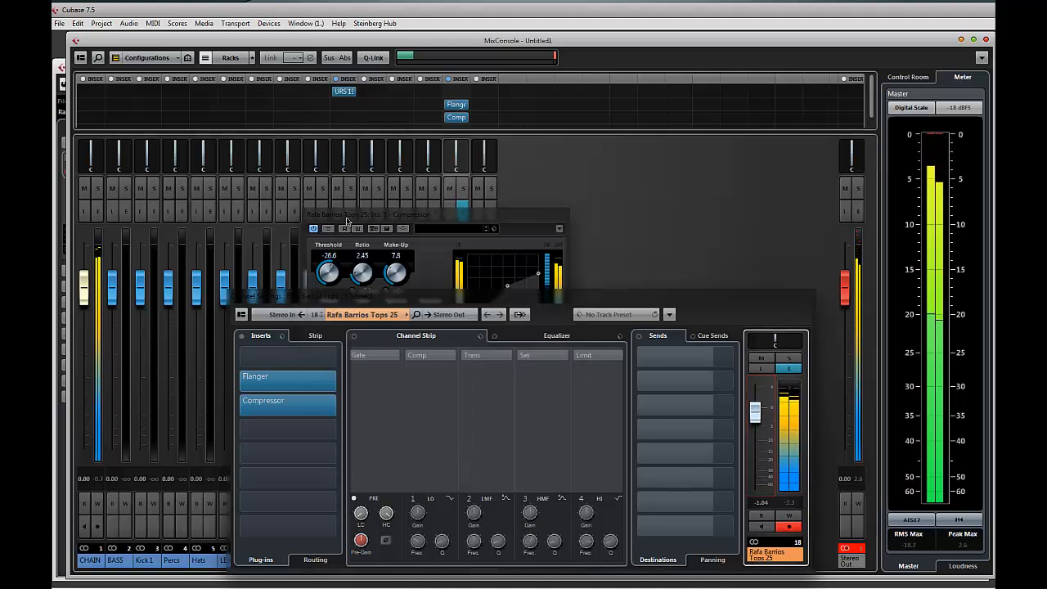
left_click(563, 220)
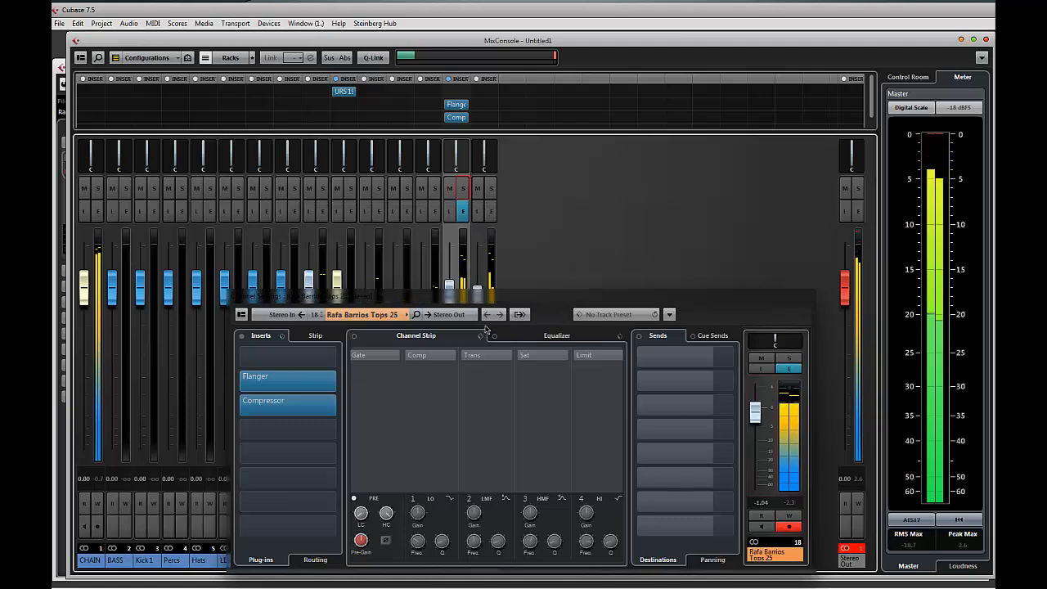
left_click_drag(501, 278, 504, 270)
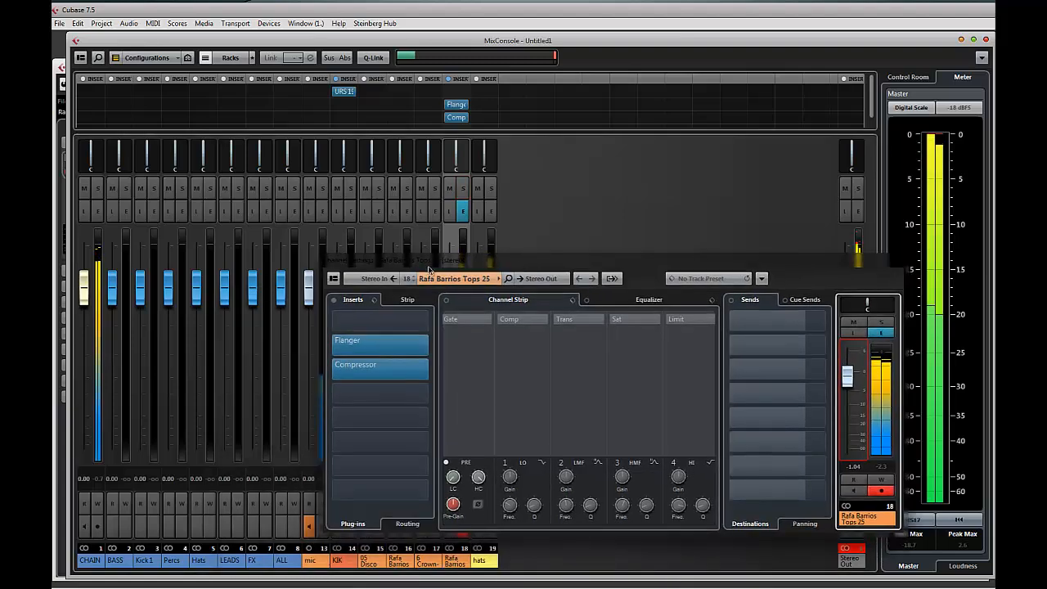
left_click_drag(418, 259, 993, 225)
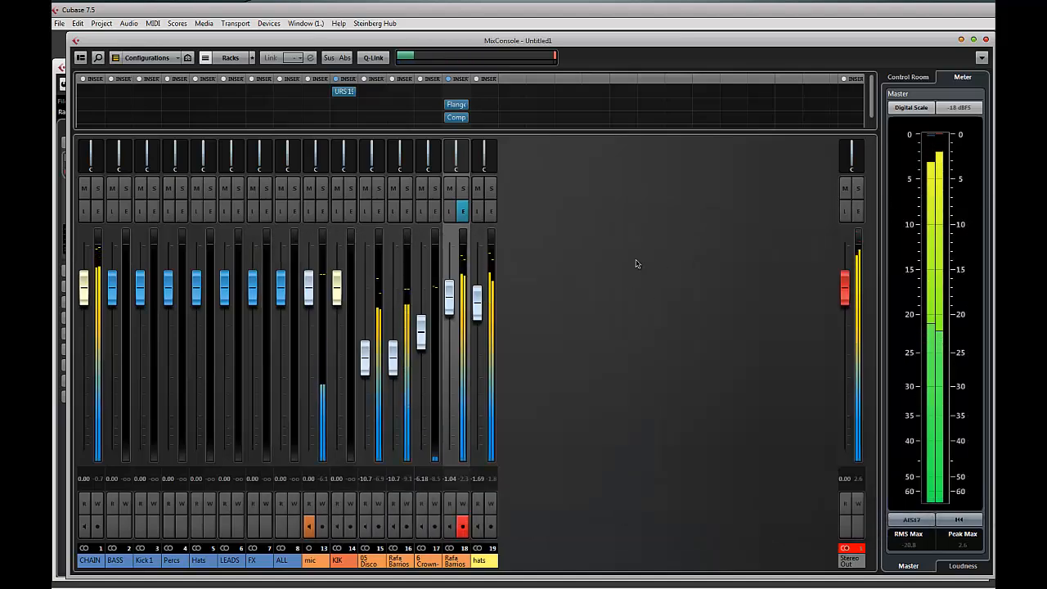
- Rename the Rafa Barrios Tops 25 channel as loop
left_click(860, 552)
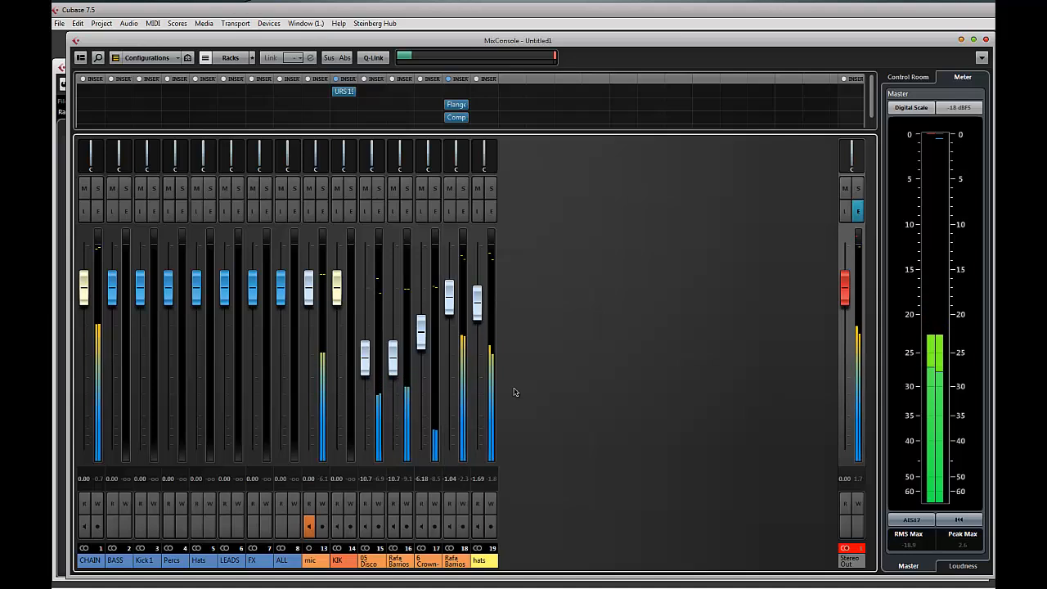
left_click(456, 560)
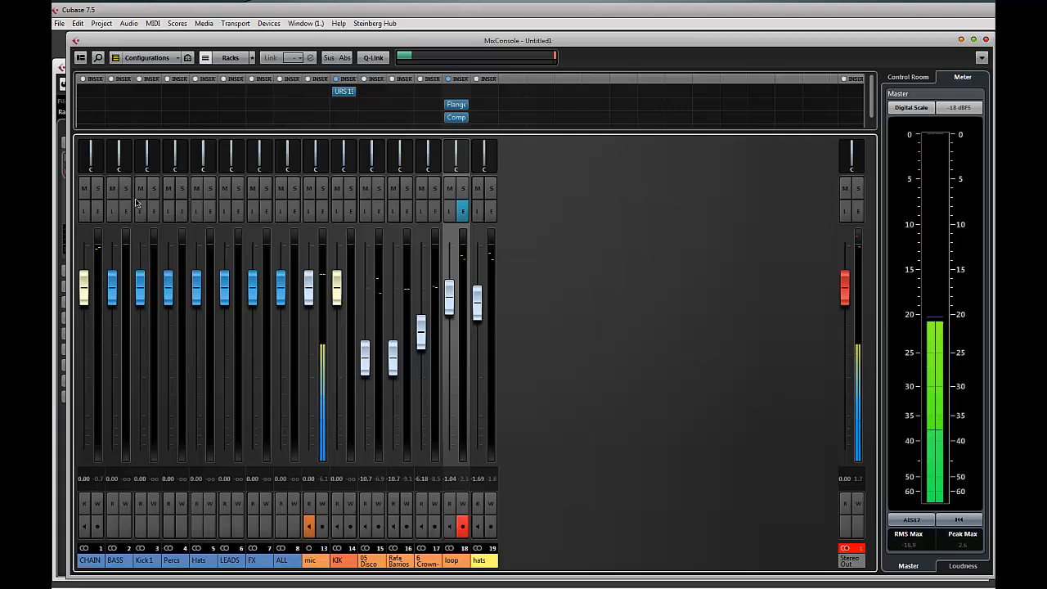
- Return to the project window and delete the loop track's clip that lies beyond the two-bar cycle, at bar 3
left_click(61, 68)
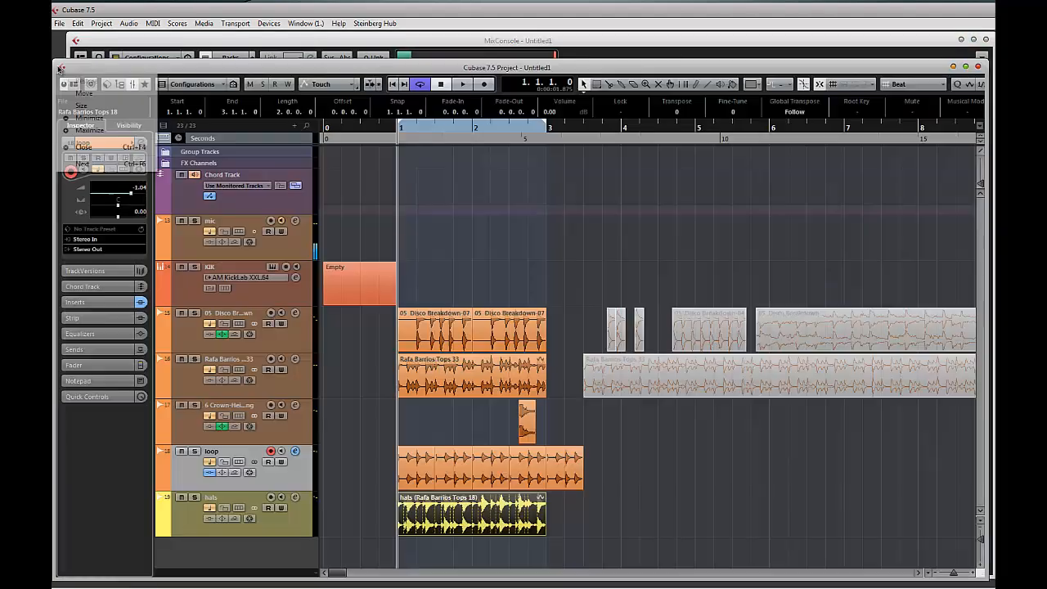
left_click(485, 201)
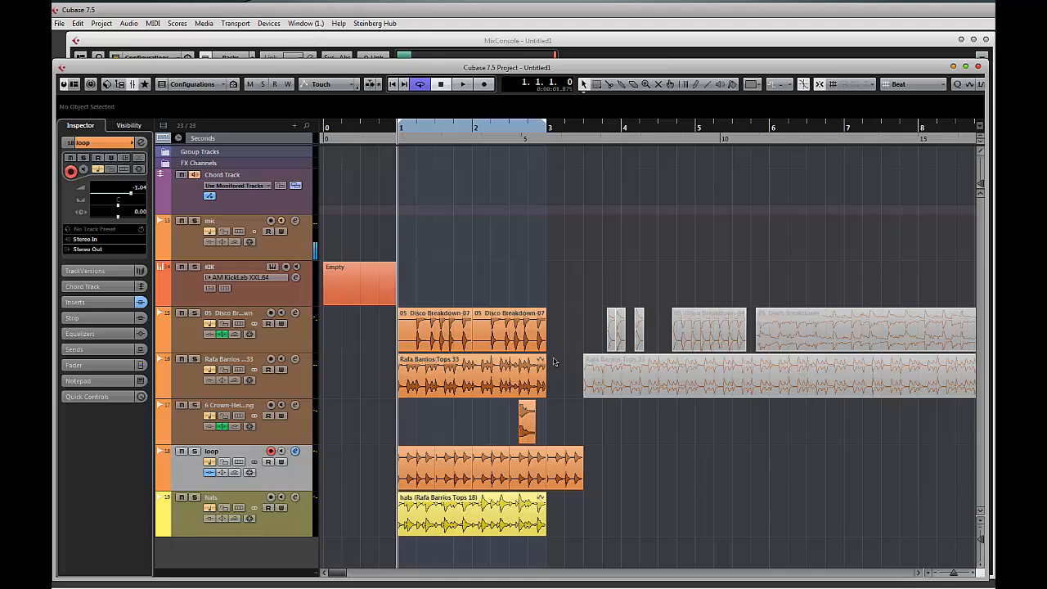
left_click(570, 464)
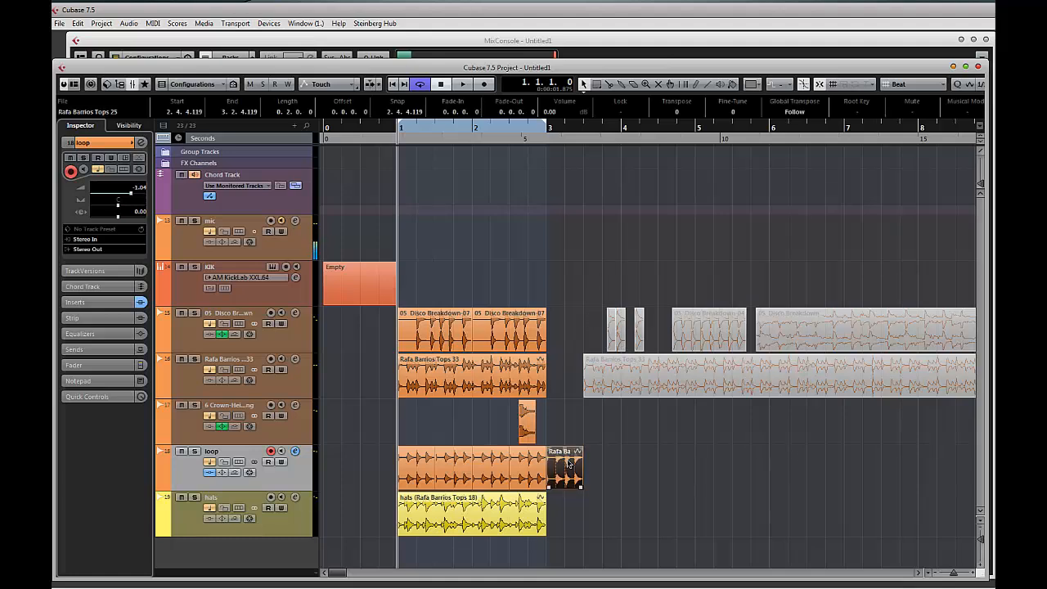
key("Delete")
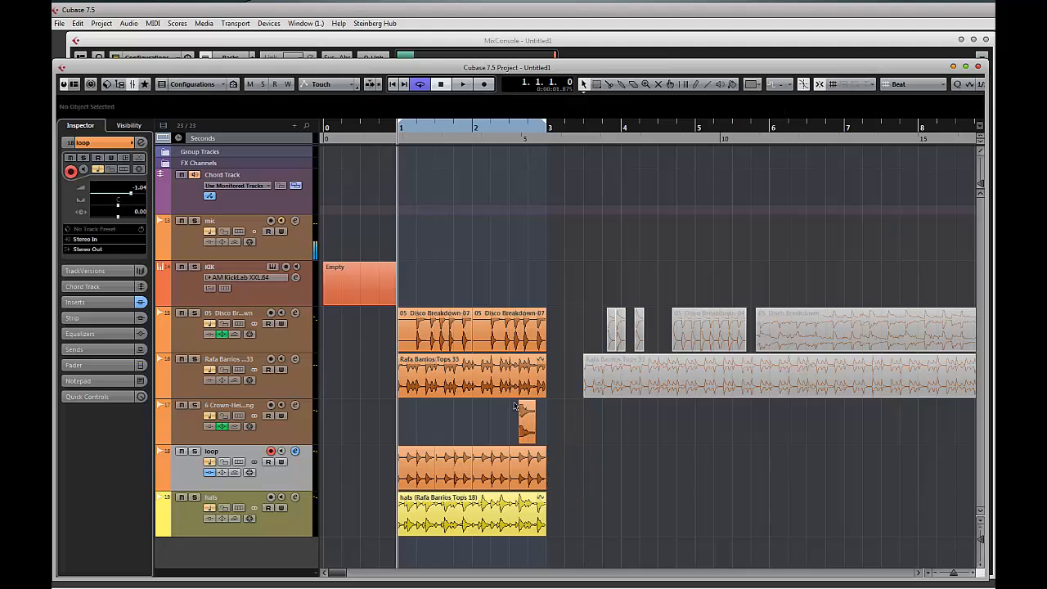
- Open the media browser and list the contents of the Function Loops - VOX Vocal Cuts folder
key("F5")
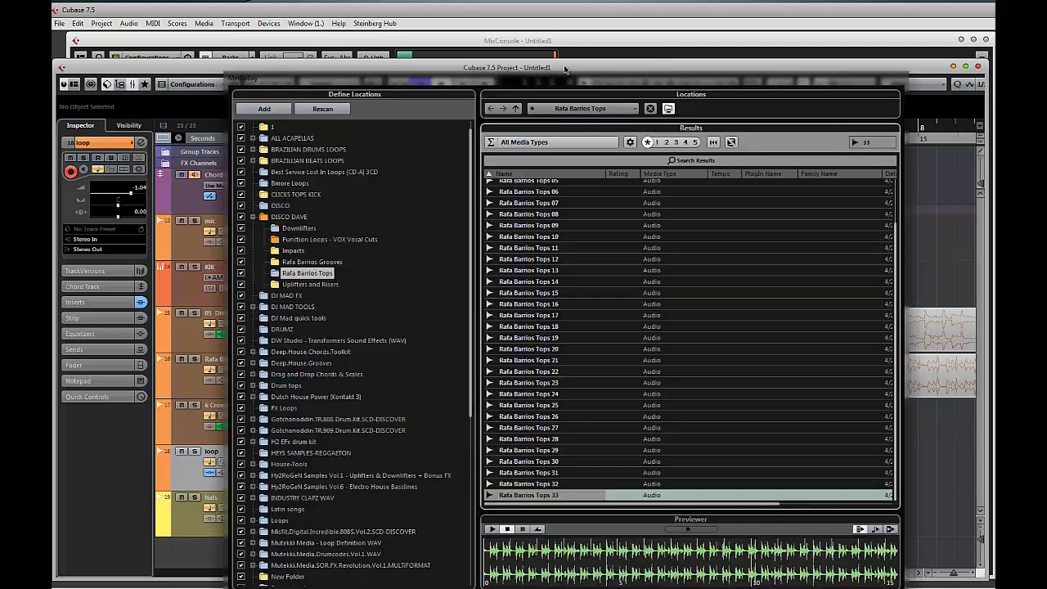
mouse_move(550, 68)
left_mouse_down()
mouse_move(547, 56)
mouse_move(548, 75)
left_mouse_up()
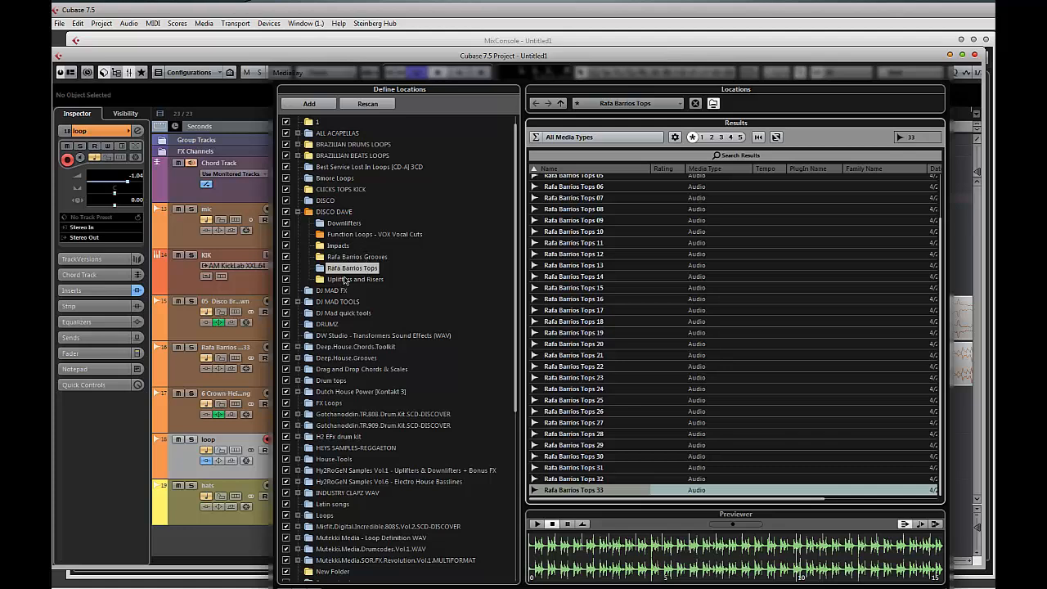
left_click(384, 235)
- Audition a series of the vocal cuts between Vox_06 and Vox_30 in the media browser
left_click(562, 186)
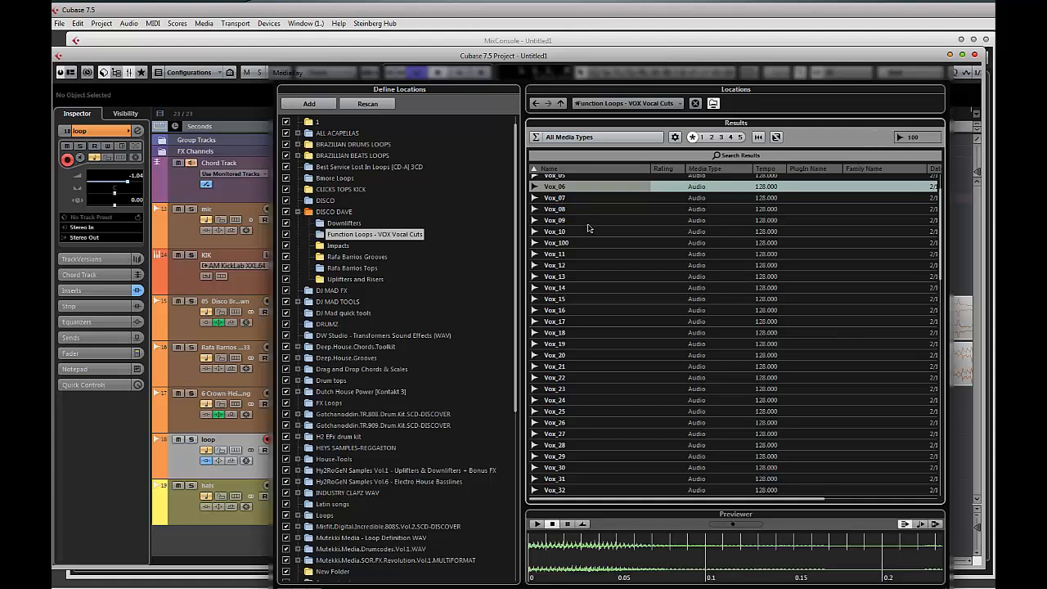
left_click(558, 199)
left_click(563, 211)
left_click(565, 222)
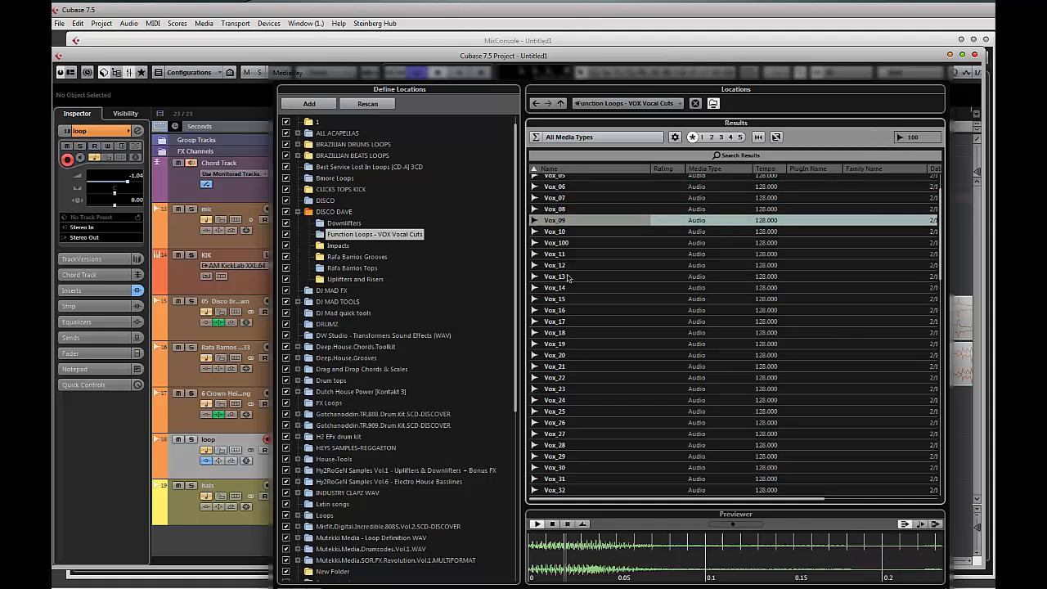
left_click(564, 288)
left_click(559, 356)
left_click(560, 388)
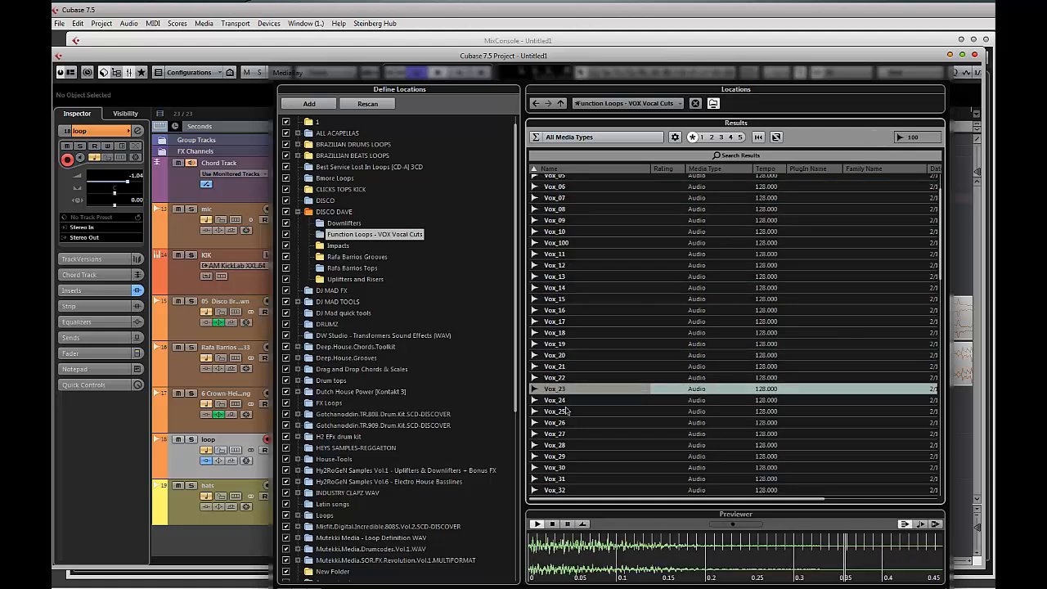
left_click(560, 400)
left_click(559, 411)
left_click(561, 422)
left_click(564, 456)
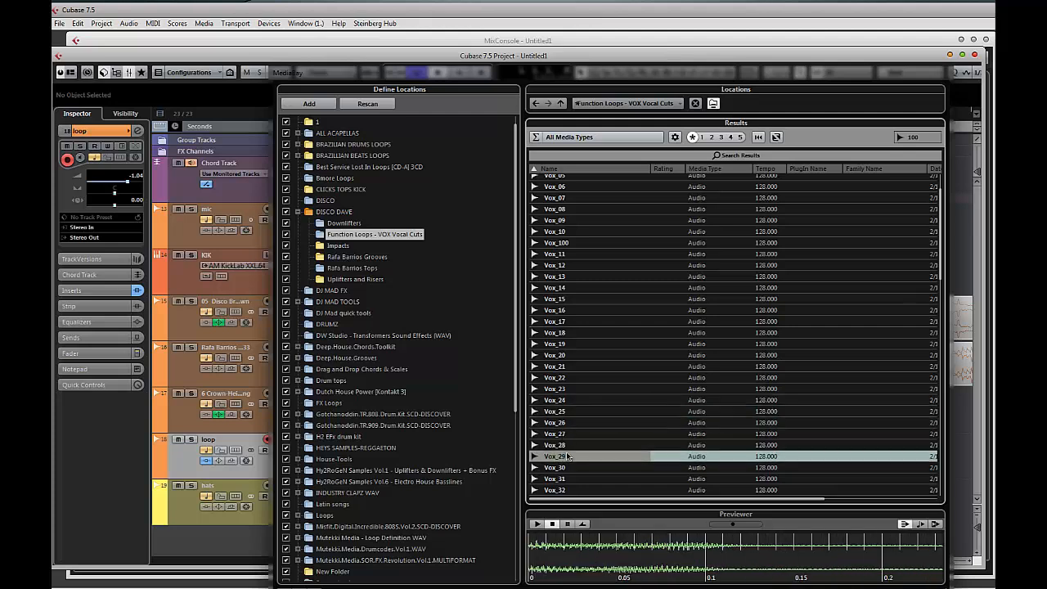
left_click(563, 446)
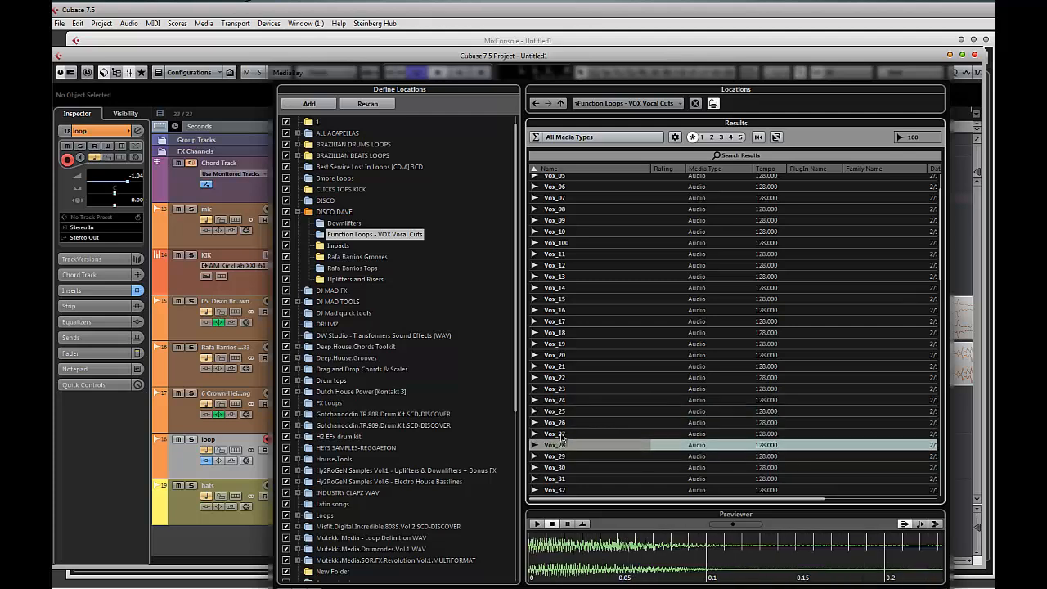
left_click(564, 433)
left_click(563, 456)
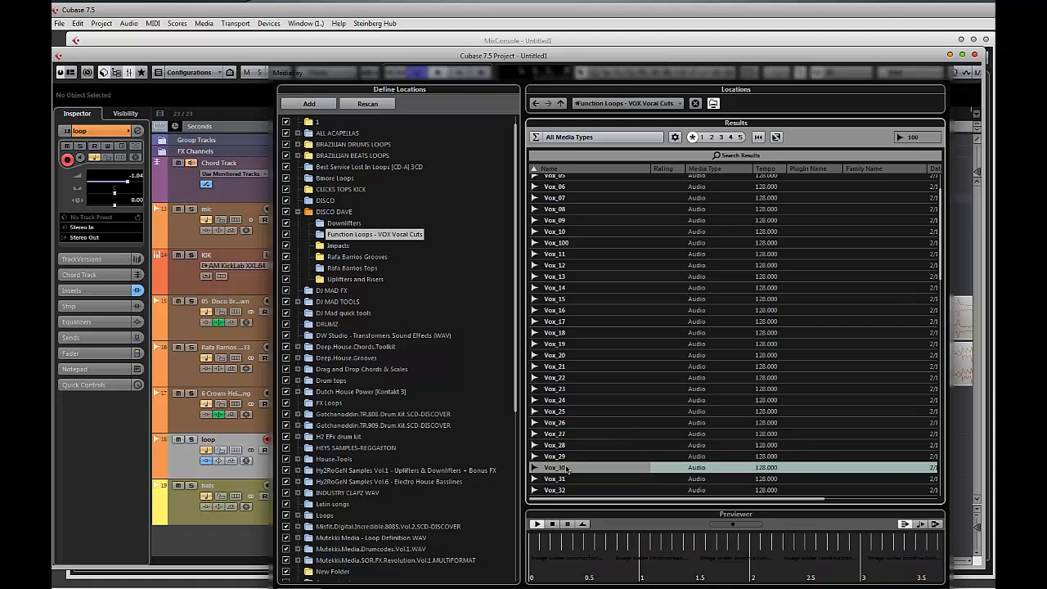
scroll(585, 436, "down", 12)
scroll(584, 348, "up", 6)
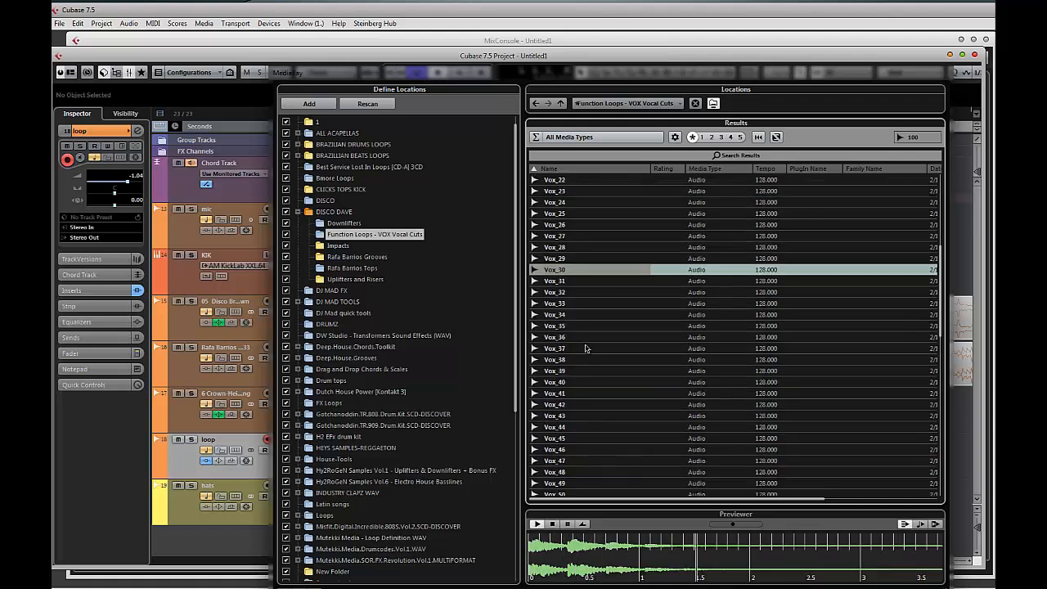
- Preview Vox_31 and place it on a new track below hats, starting at 0.4.4.1
left_click(556, 281)
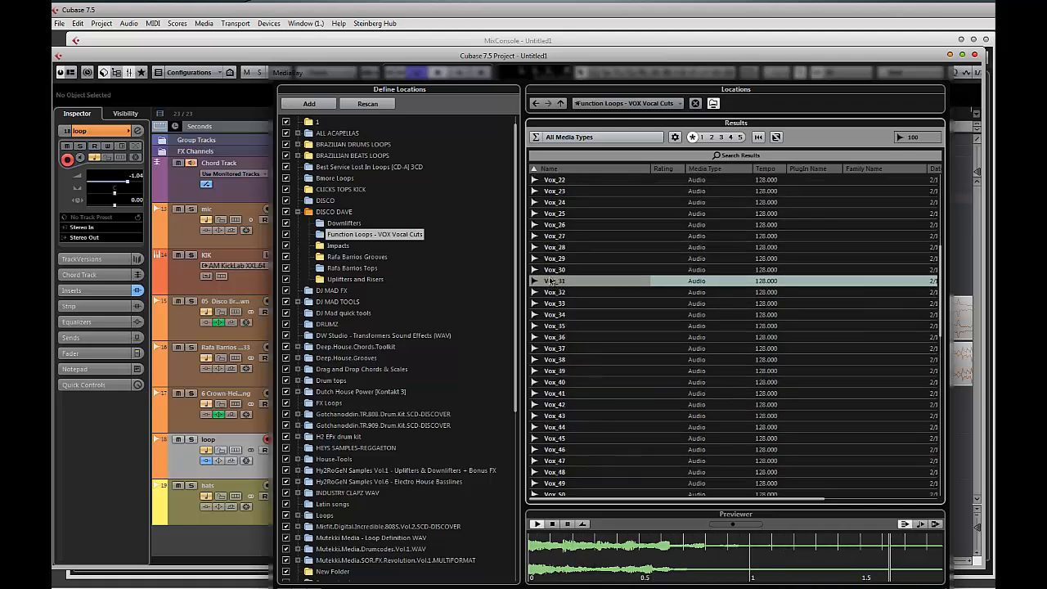
left_click_drag(424, 82, 749, 90)
left_click_drag(885, 289, 422, 544)
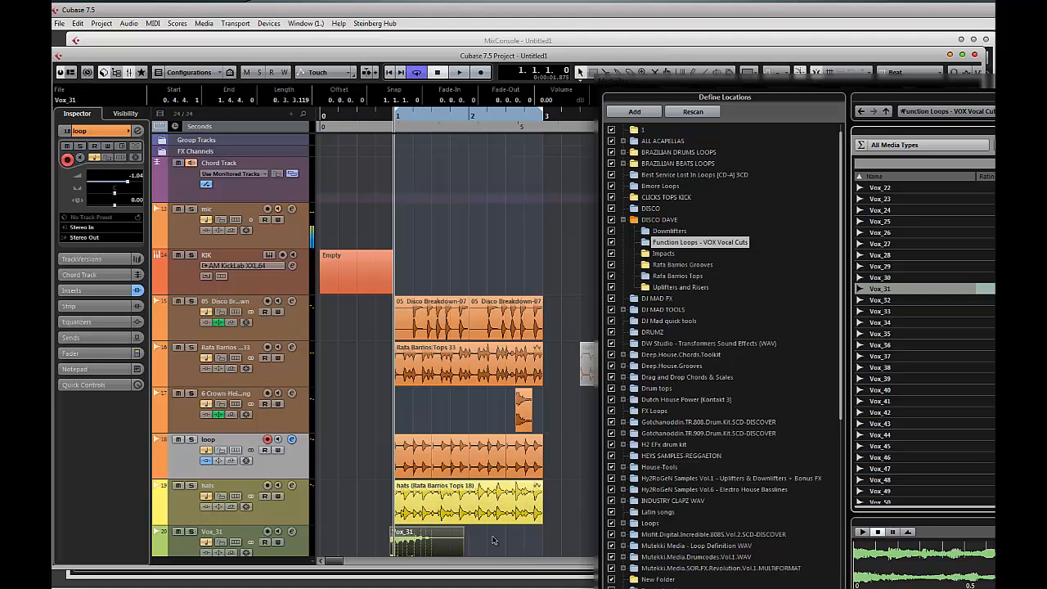
left_click_drag(493, 540, 480, 540)
- Play the loop to hear the vocal in context and close the media browser, leaving playback stopped
key("space")
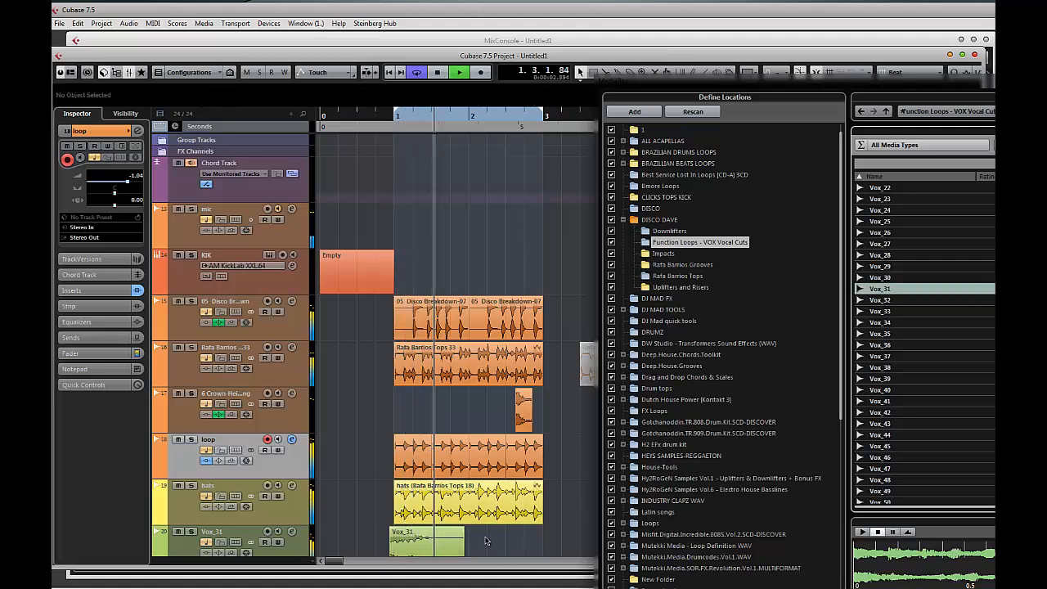
key("h")
key("h")
key("h")
key("h")
key("h")
key("h")
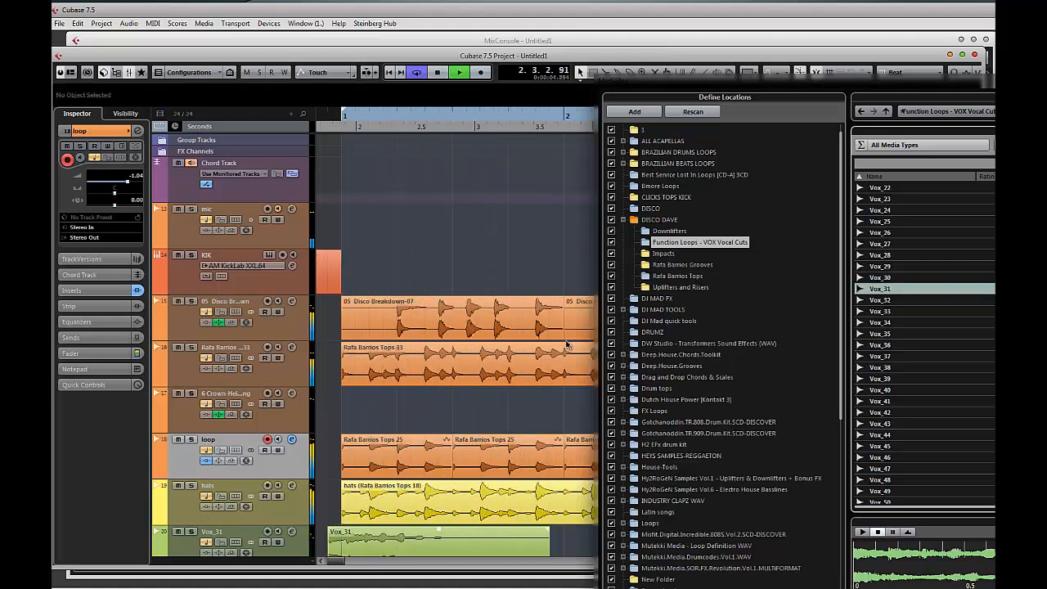
key("F5")
scroll(482, 328, "down", 1)
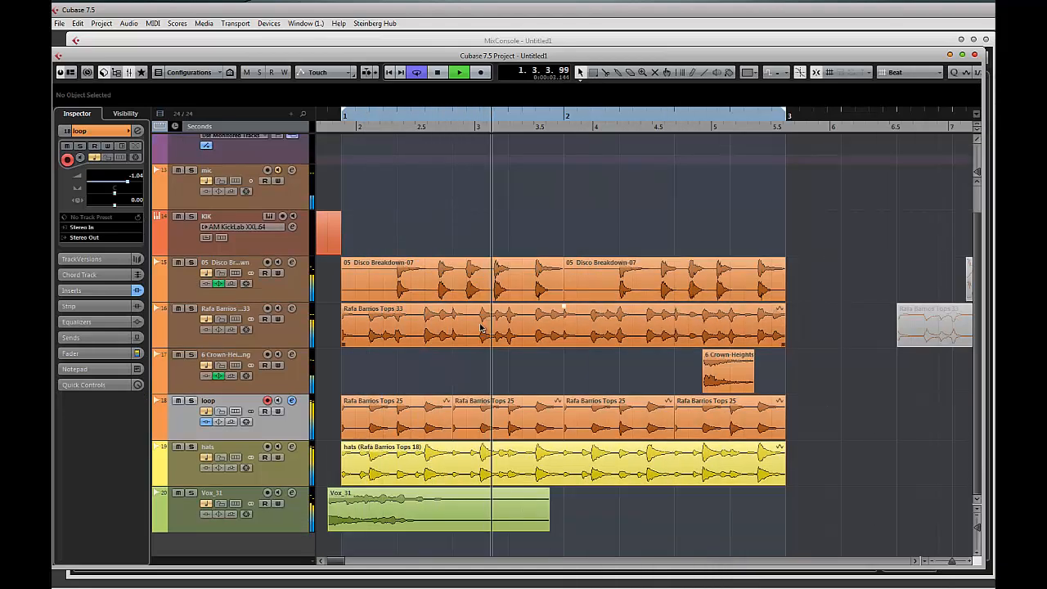
key("space")
- Move the Vox_31 clip to 1.1.4.1, try the Use Quantize grid type and switch back to Beat
left_click(361, 508)
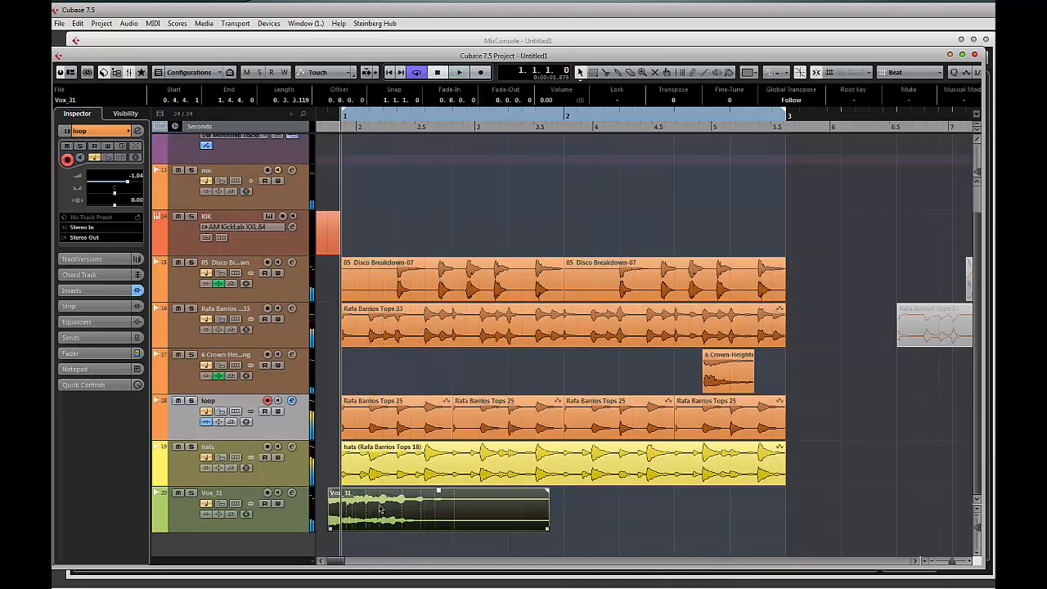
left_click_drag(344, 504, 399, 504)
left_click(902, 74)
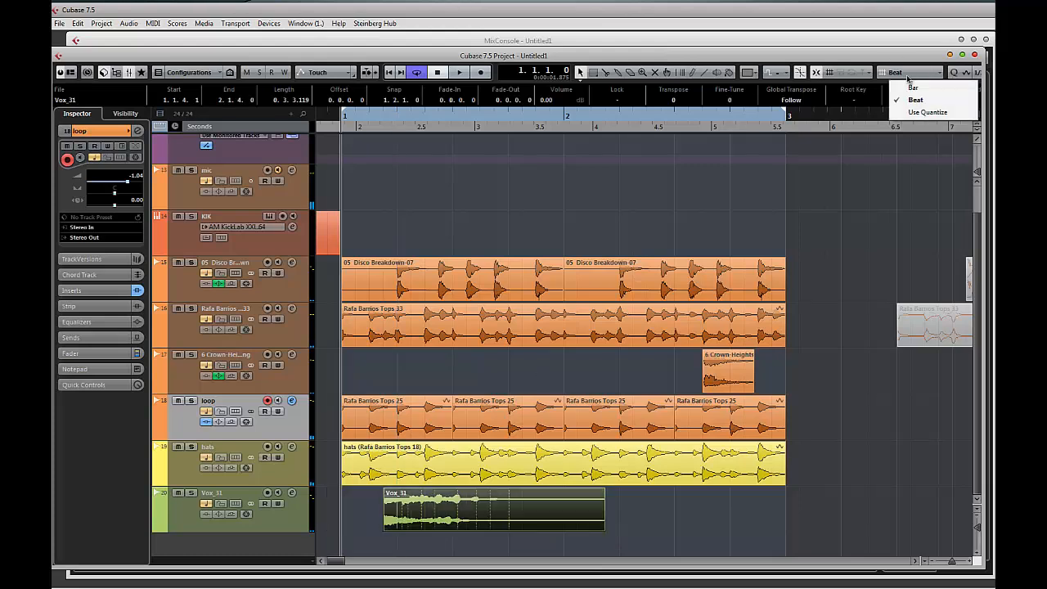
left_click(909, 112)
left_click_drag(391, 523, 421, 506)
left_click(899, 74)
left_click(915, 100)
- Play the cycle repeatedly to check the timing of the Vox_31 clip and try nudging it with the Beat grid
key("space")
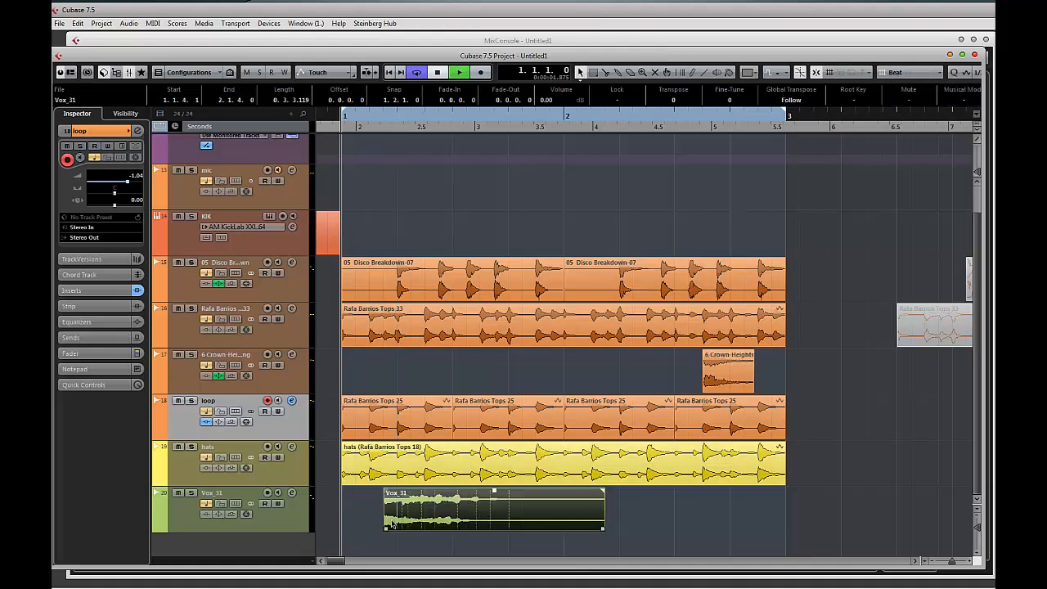
key("space")
key("space")
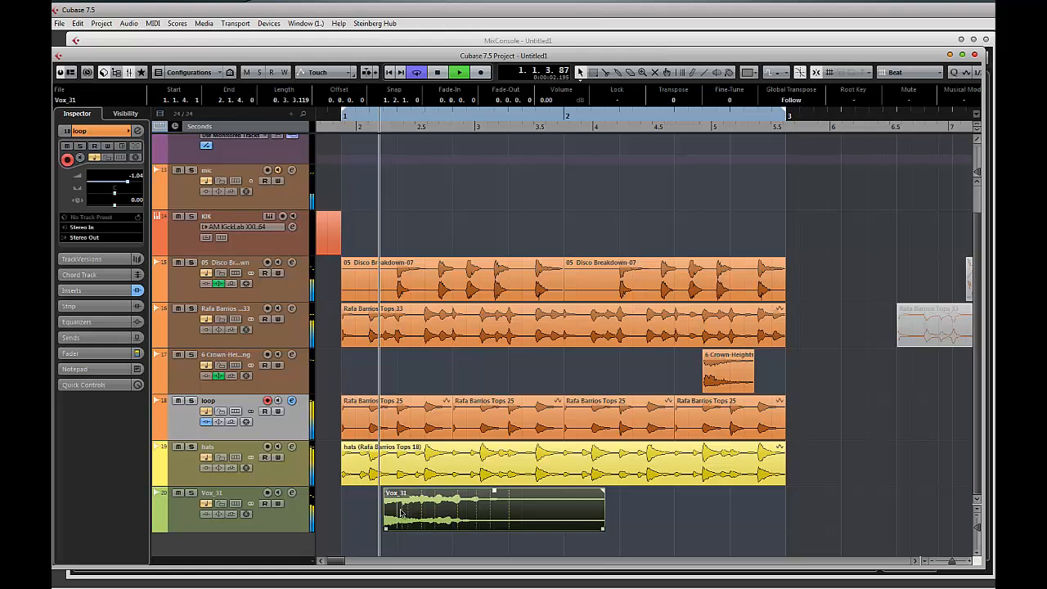
key("space")
key("space")
left_click_drag(400, 512, 421, 518)
key("space")
key("space")
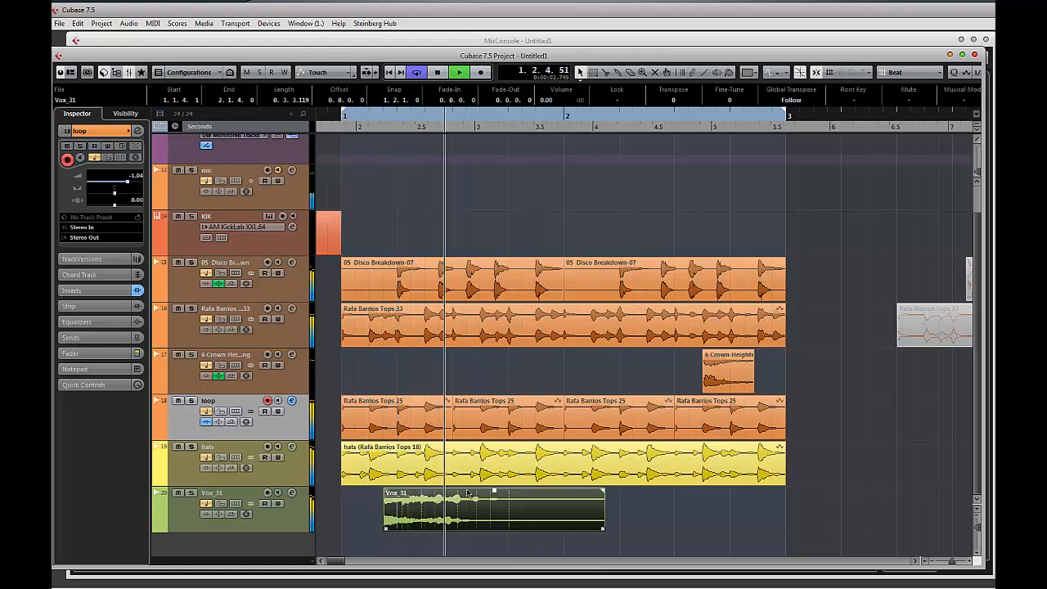
key("space")
- Set the grid type to Use Quantize and move the Vox_31 clip to start at 1.3.4.1, testing earlier positions in playback
left_click(907, 72)
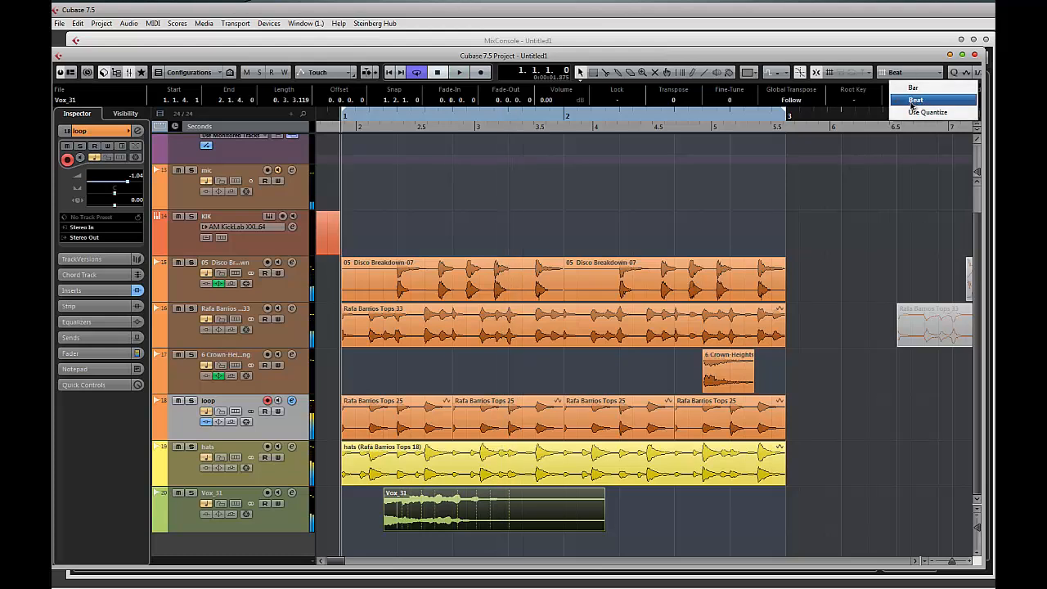
left_click(920, 112)
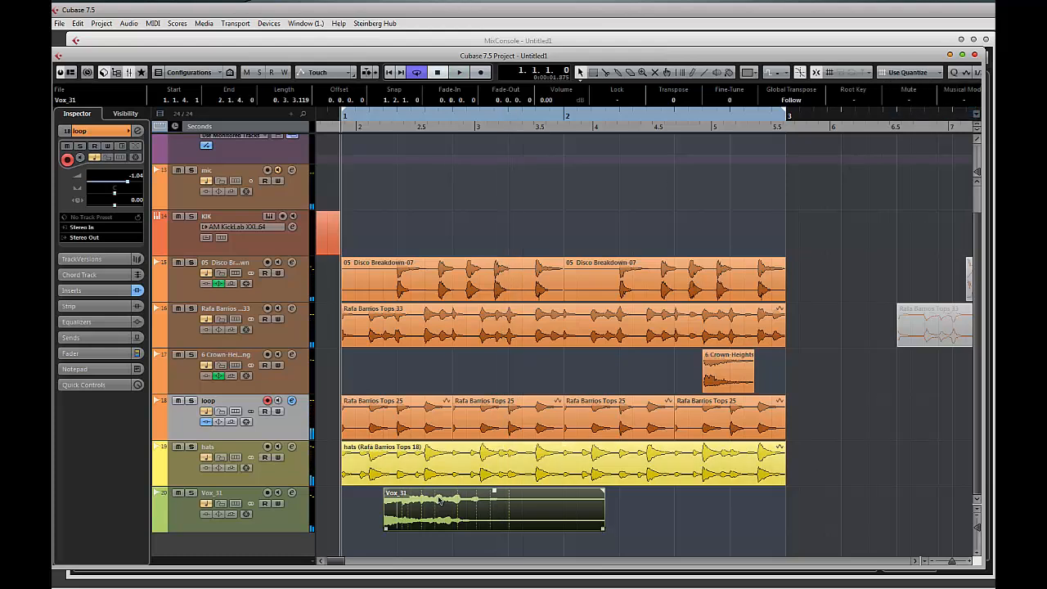
left_click_drag(409, 511, 426, 514)
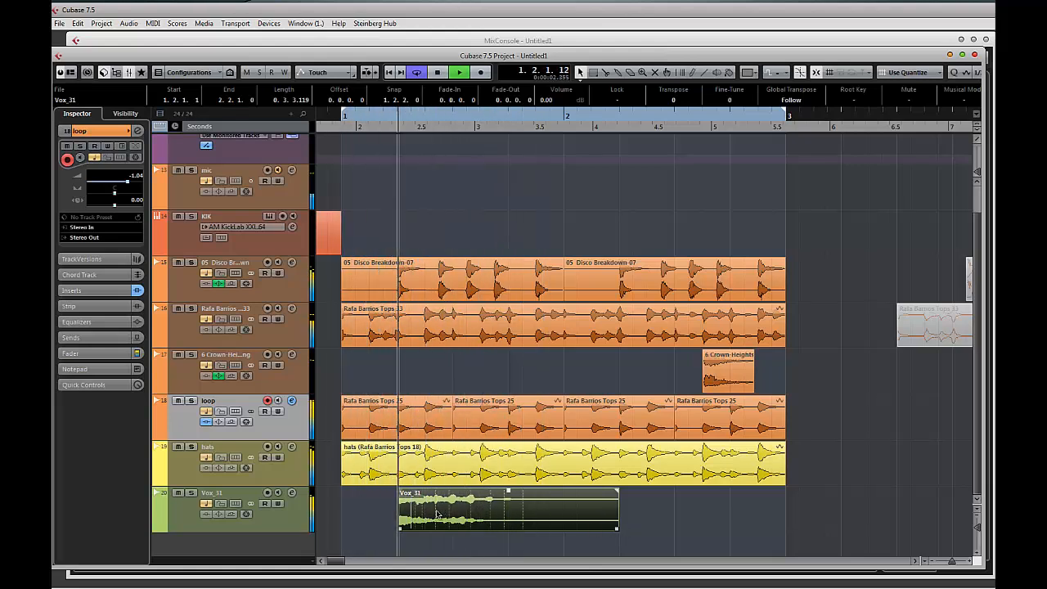
left_click_drag(435, 514, 520, 523)
key("space")
key("space")
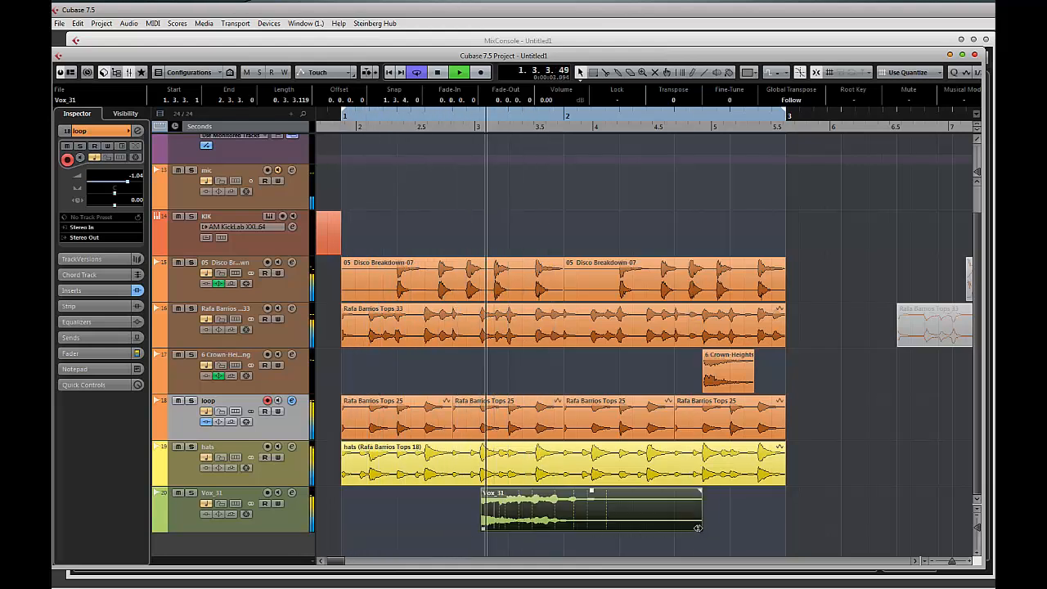
key("space")
left_click_drag(509, 523, 522, 526)
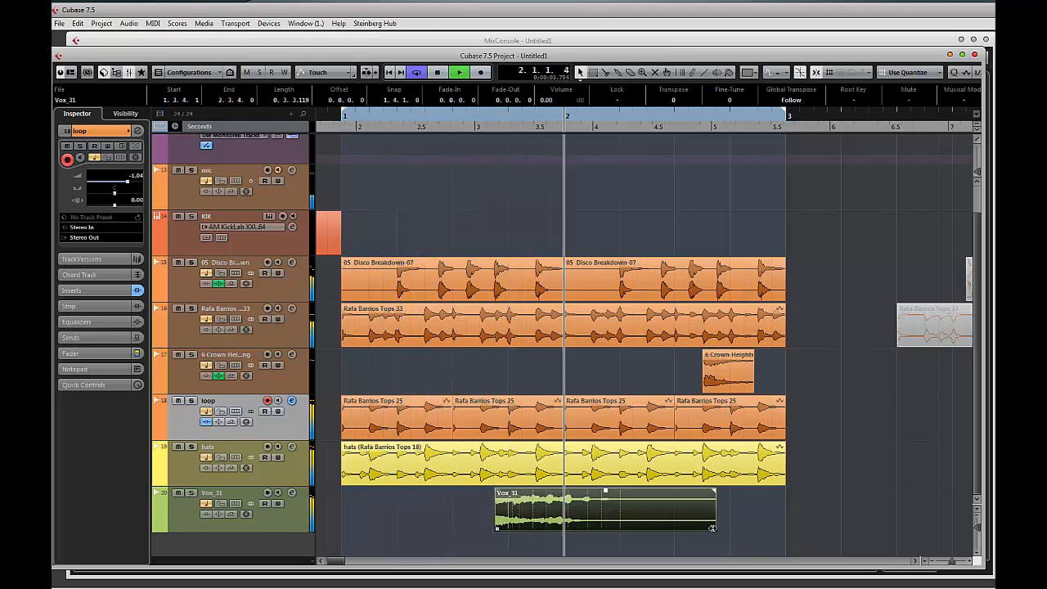
- Shorten the Vox_31 clip to end at bar 2 and replay the loop
left_click_drag(711, 528, 560, 534)
key("space")
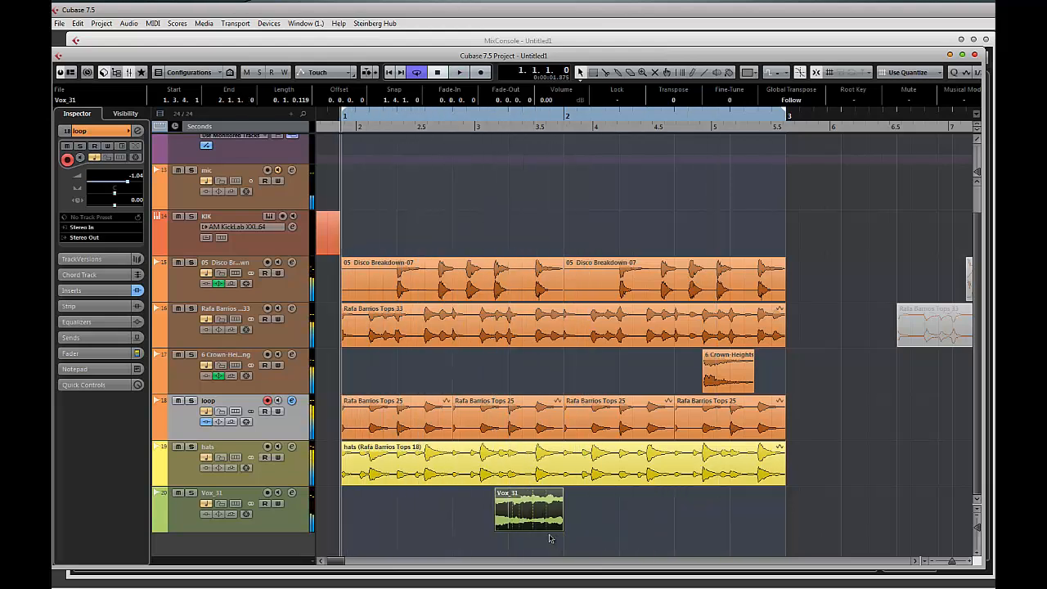
key("space")
- Select the Vox_31 track, lower its mixer fader to -5.57 and return to the project window
left_click(296, 527)
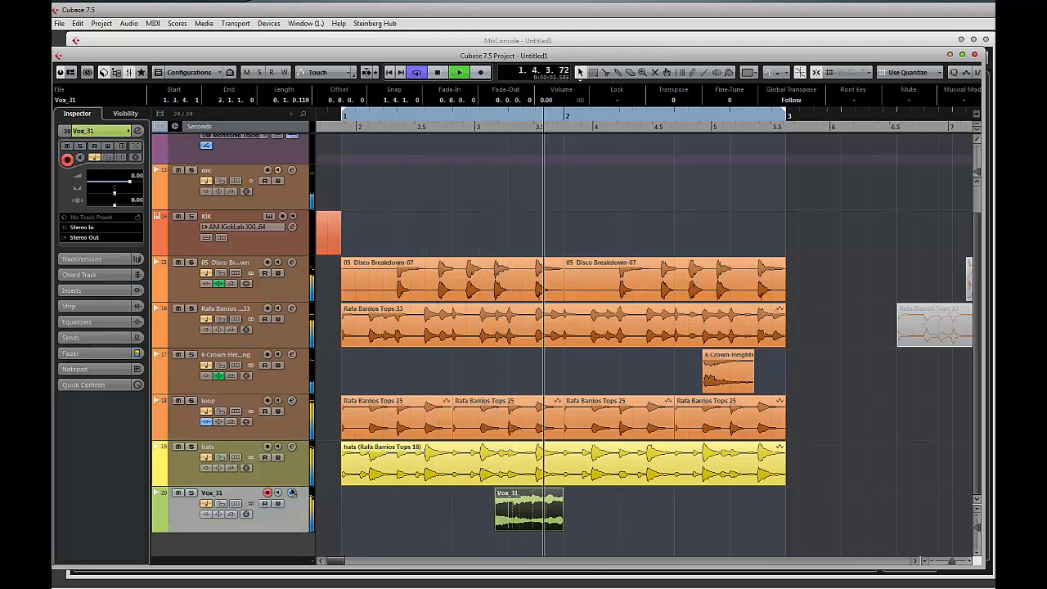
left_click(112, 41)
left_click_drag(502, 279, 506, 334)
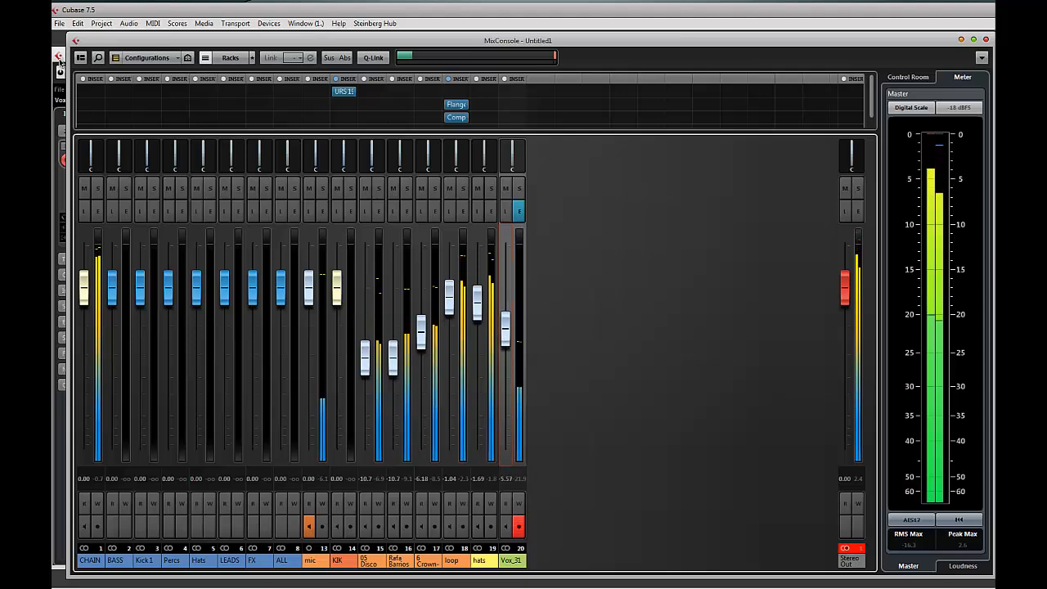
left_click(55, 101)
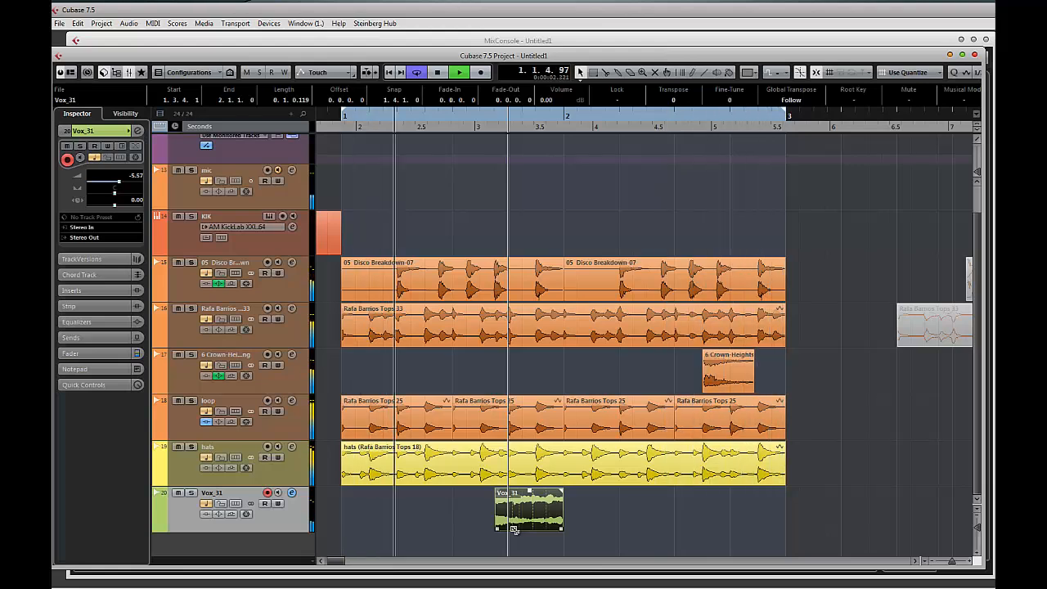
- Split the Vox_31 clip at 1.4.2.1 and 1.4.3.1, delete the middle piece and trim the first piece to end at 1.3.4.119
left_click(521, 527, "alt")
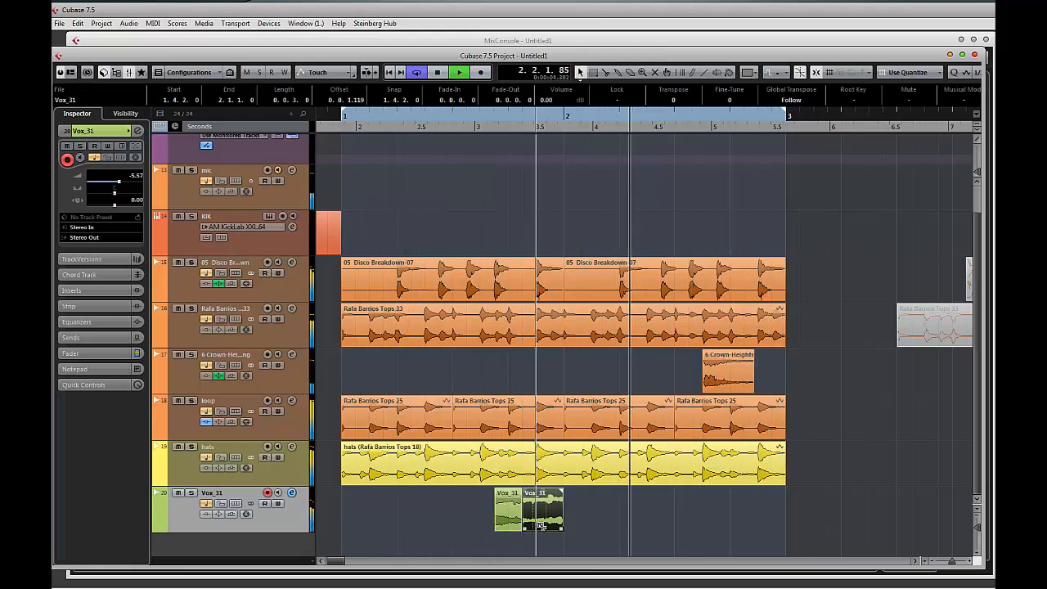
left_click(533, 524, "alt")
left_click(532, 523)
key("Delete")
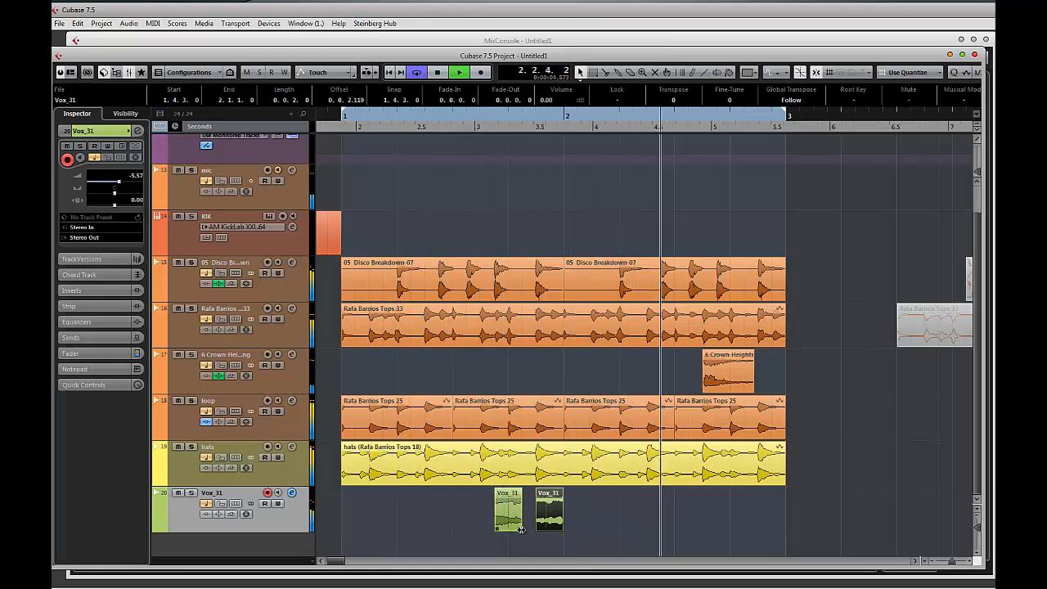
left_click_drag(520, 529, 507, 528)
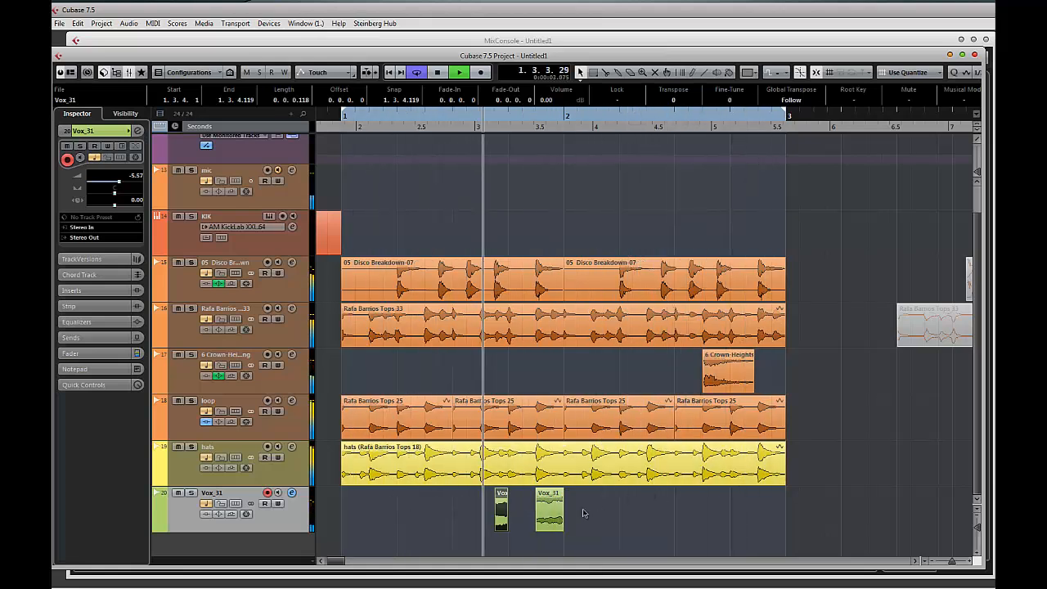
key("space")
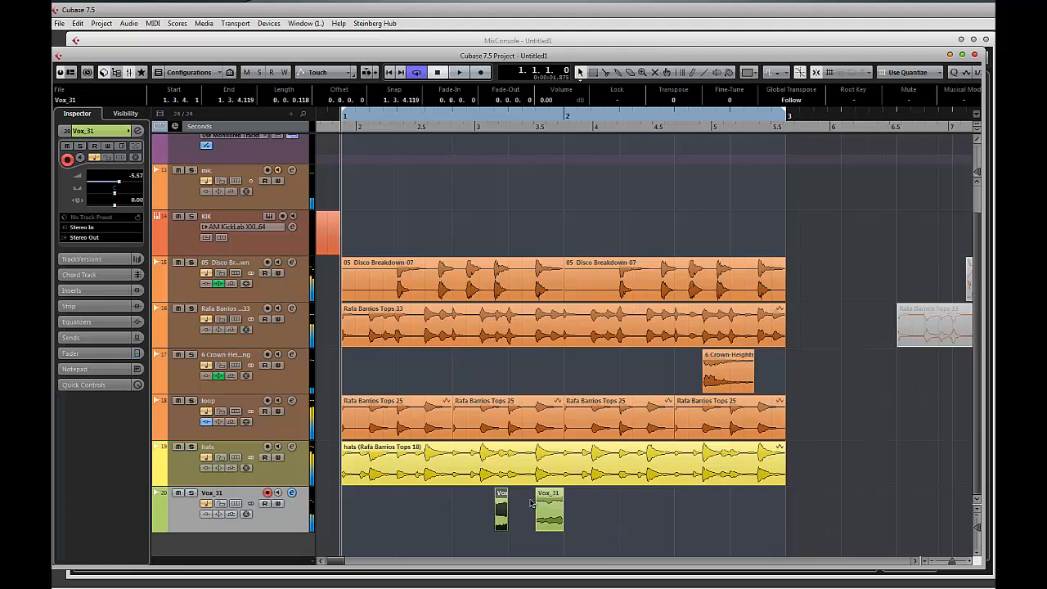
- Add a short fade-out of 0.0.0.19 to the end of the first Vox_31 piece
key("h")
key("h")
key("h")
key("h")
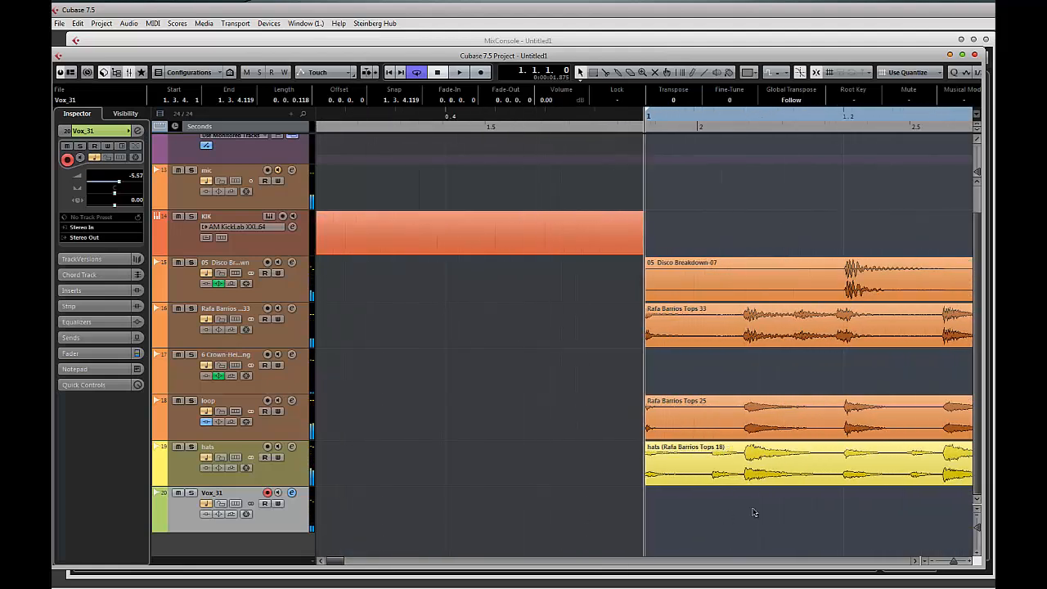
left_click_drag(756, 512, 273, 503)
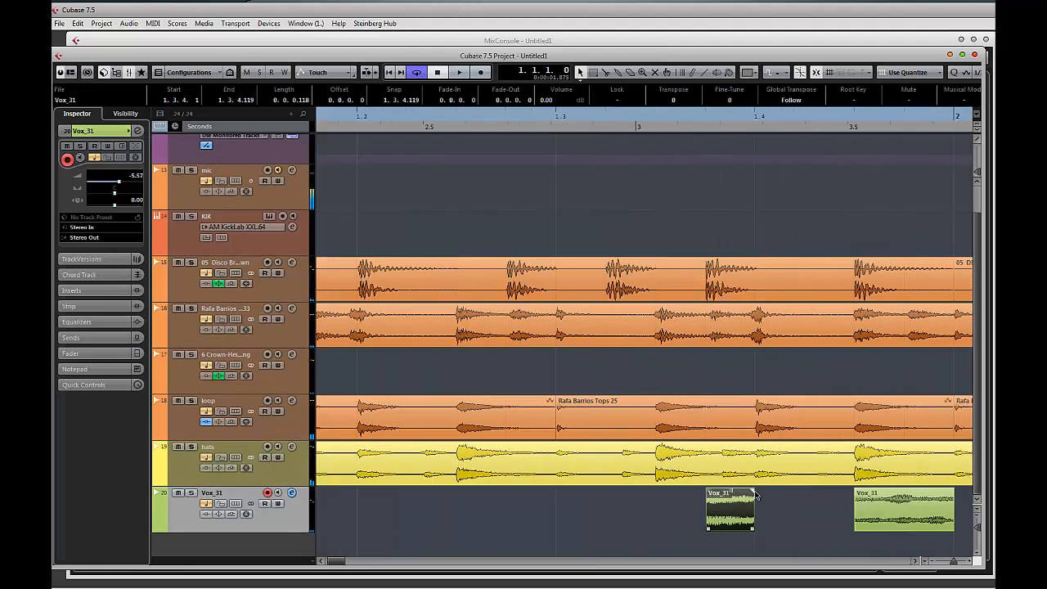
scroll(736, 497, "right", 3)
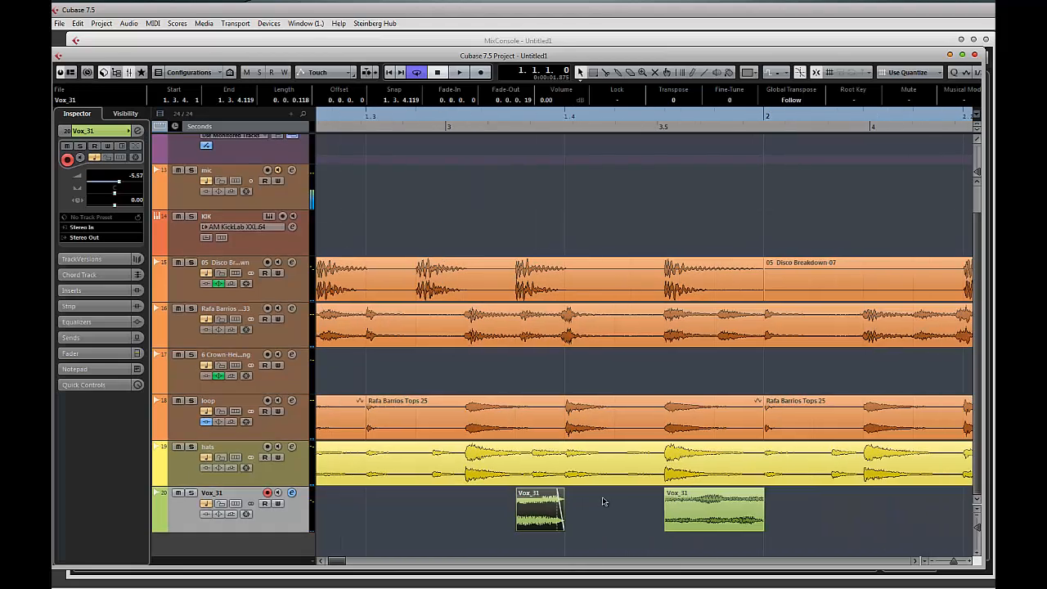
- Add a 0.0.0.5 fade-in and a 0.0.0.12 fade-out to the second Vox_31 piece, and a short fade-in to the first piece
left_click_drag(668, 491, 670, 490)
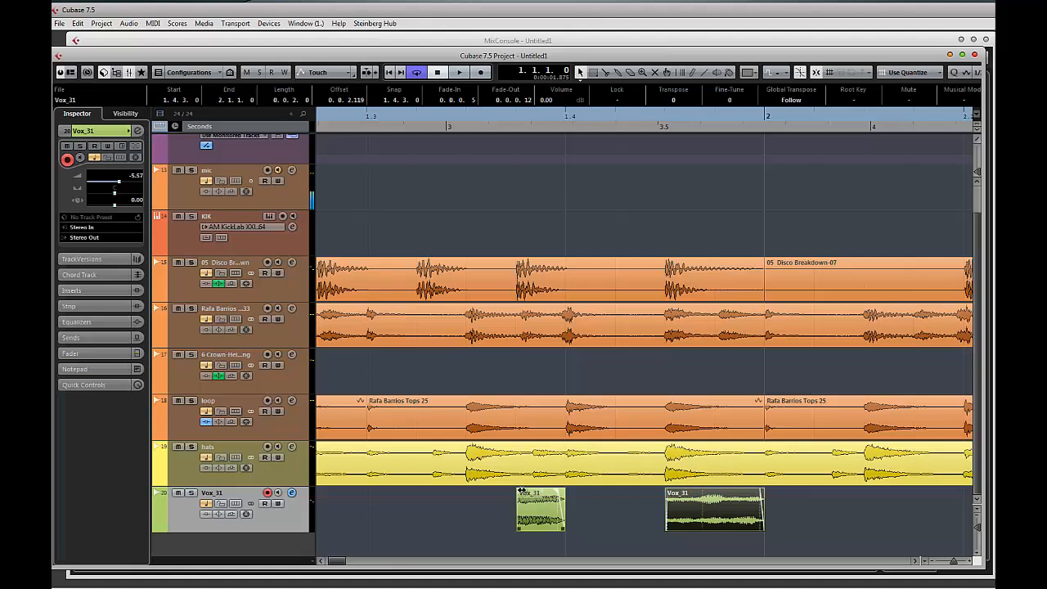
left_click_drag(520, 490, 525, 491)
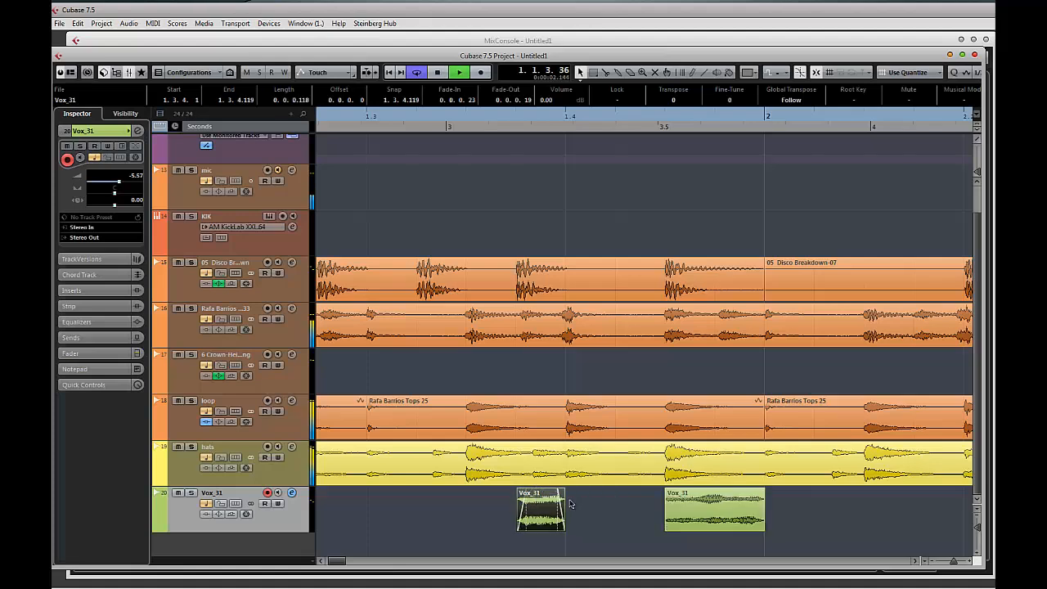
left_click_drag(529, 492, 537, 492)
left_click(790, 504)
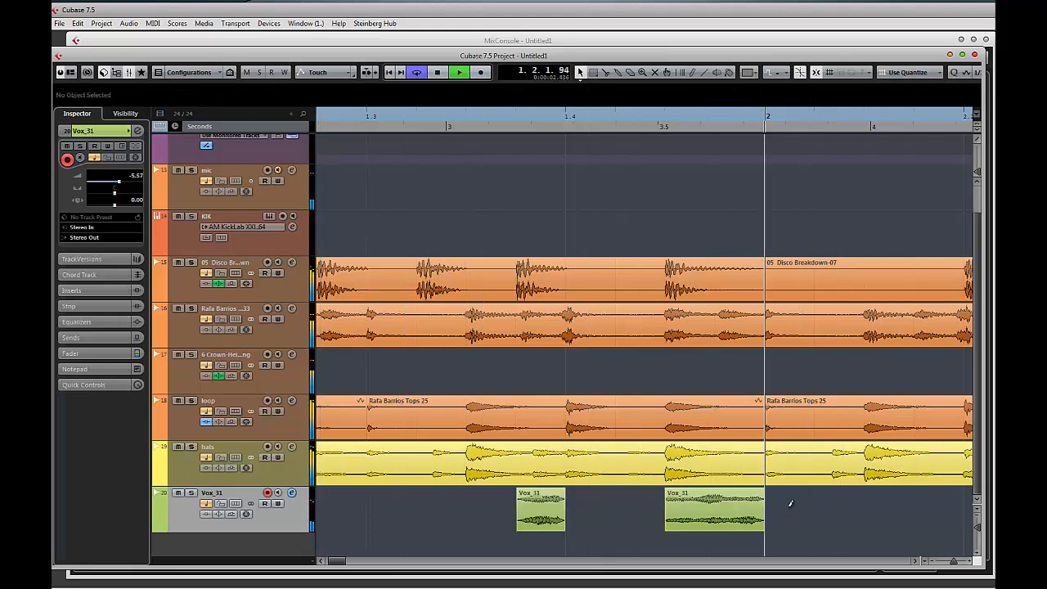
- Listen to the whole two-bar loop with the faded Vox_31 pieces, and stop playback
key("g")
key("g")
key("g")
key("g")
key("g")
key("g")
key("g")
key("g")
key("g")
key("g")
key("g")
key("g")
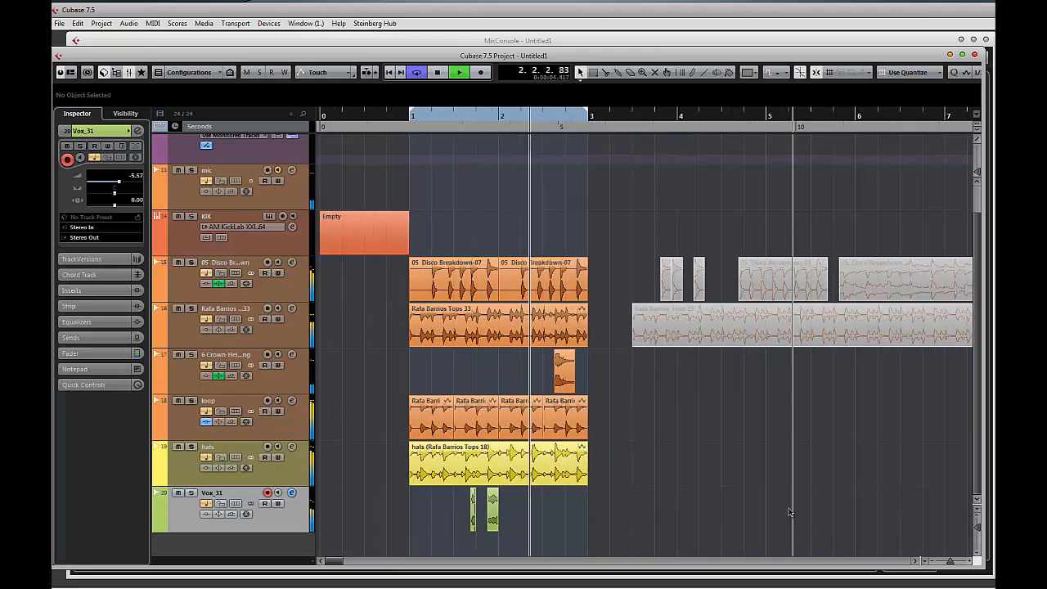
key("space")
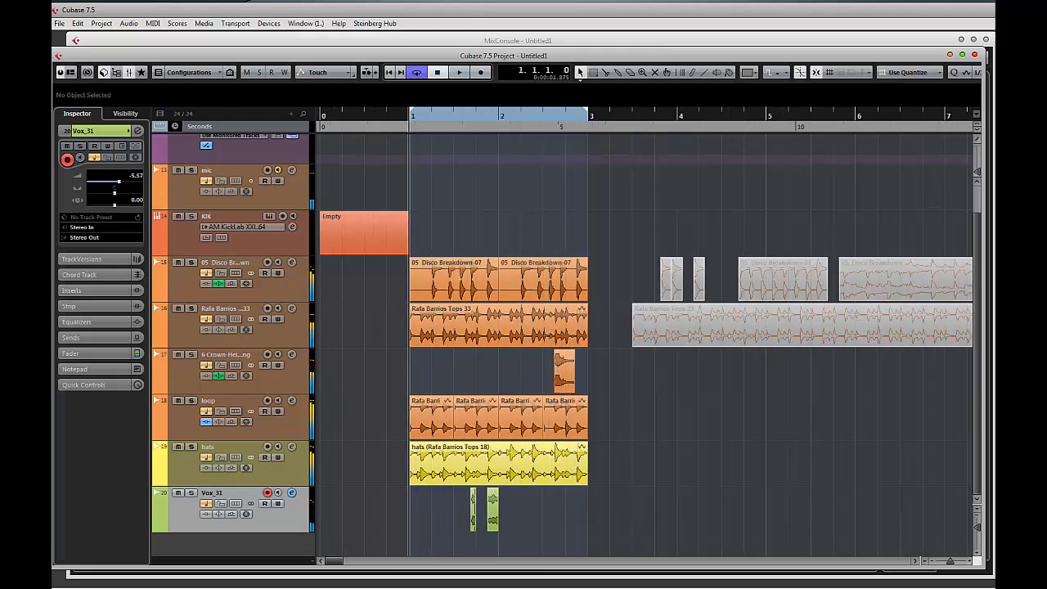
- Open MediaBay, collapse the DISCO DAVE folder and show the contents of Libreria - Dj Nelly inside REGGAETON SAMPLES
key("F5")
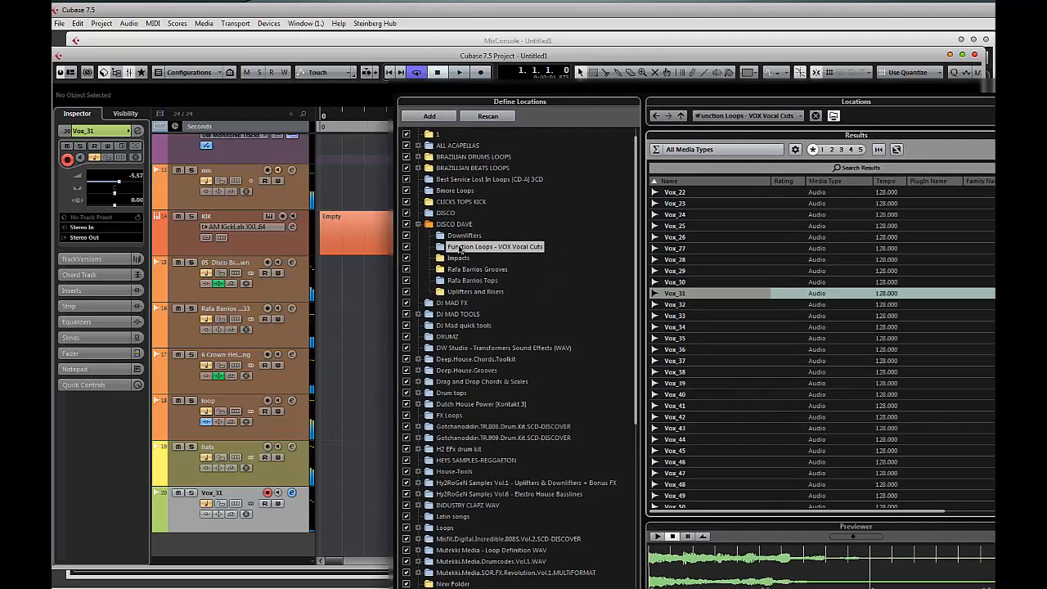
left_click(418, 224)
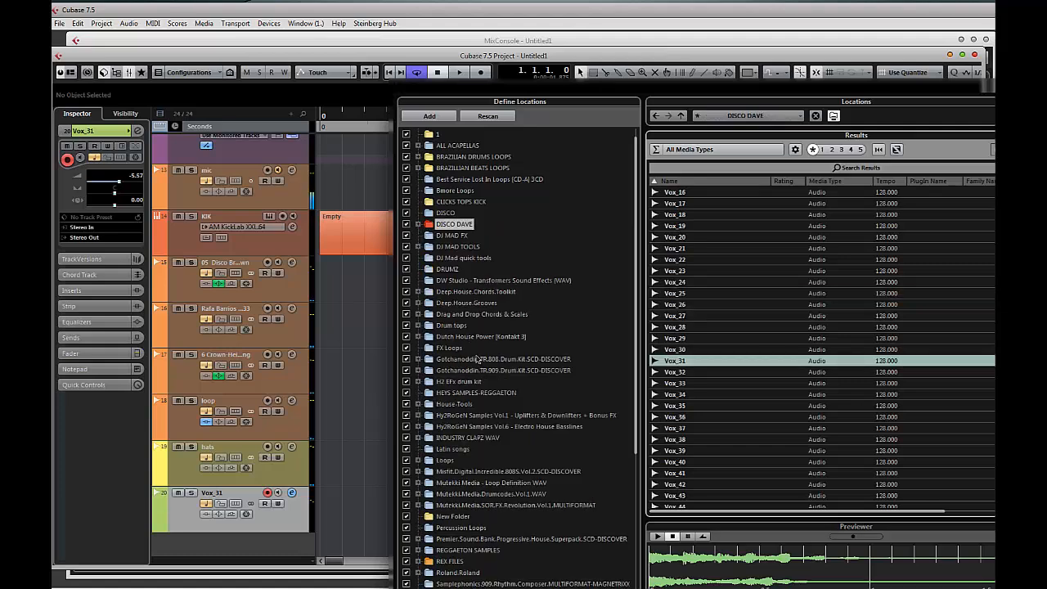
scroll(488, 363, "down", 1)
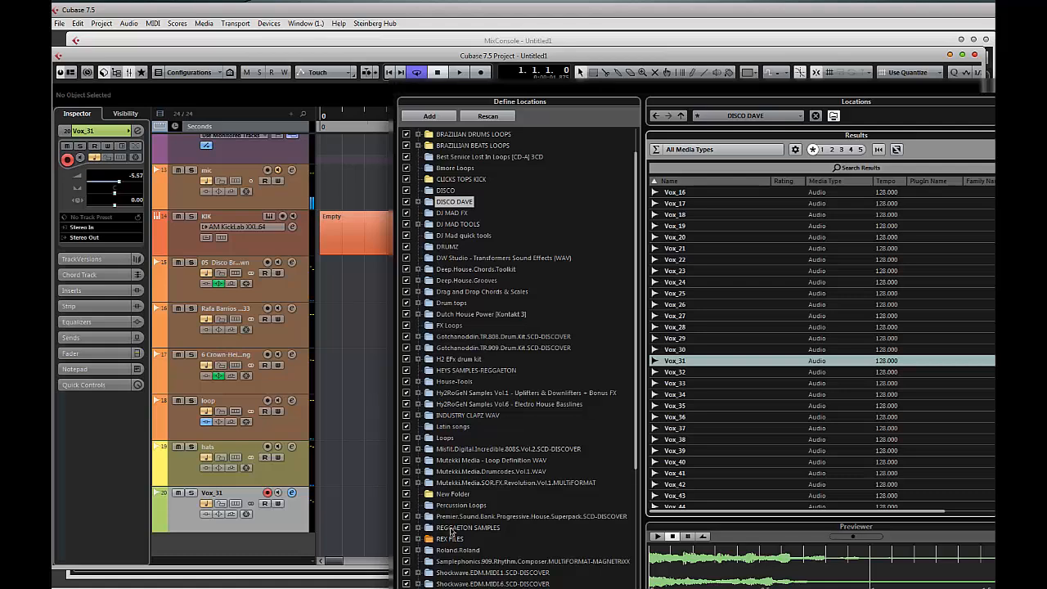
left_click(418, 528)
scroll(491, 525, "down", 2)
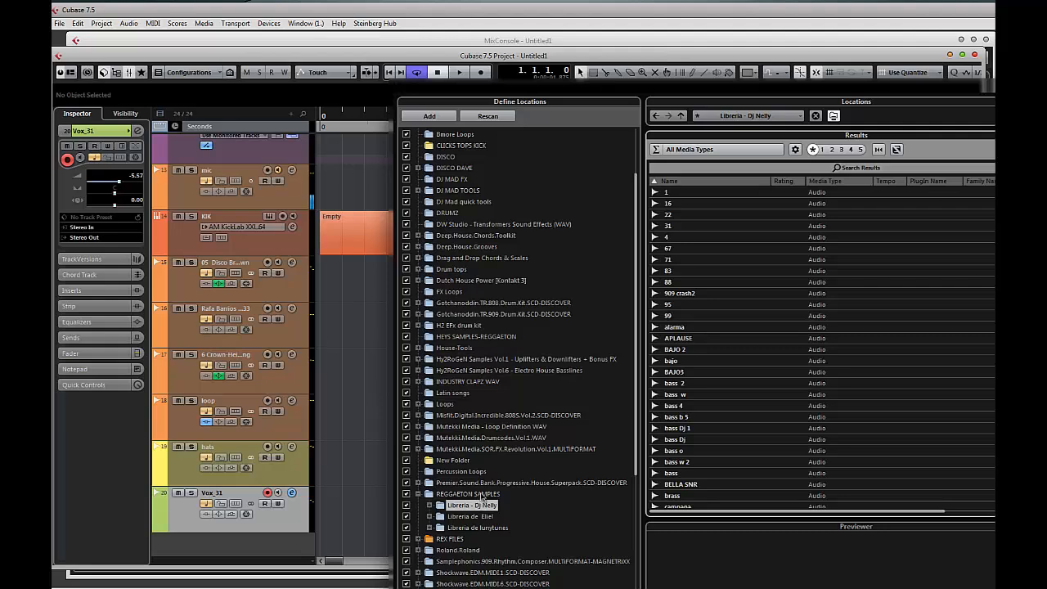
scroll(472, 465, "down", 3)
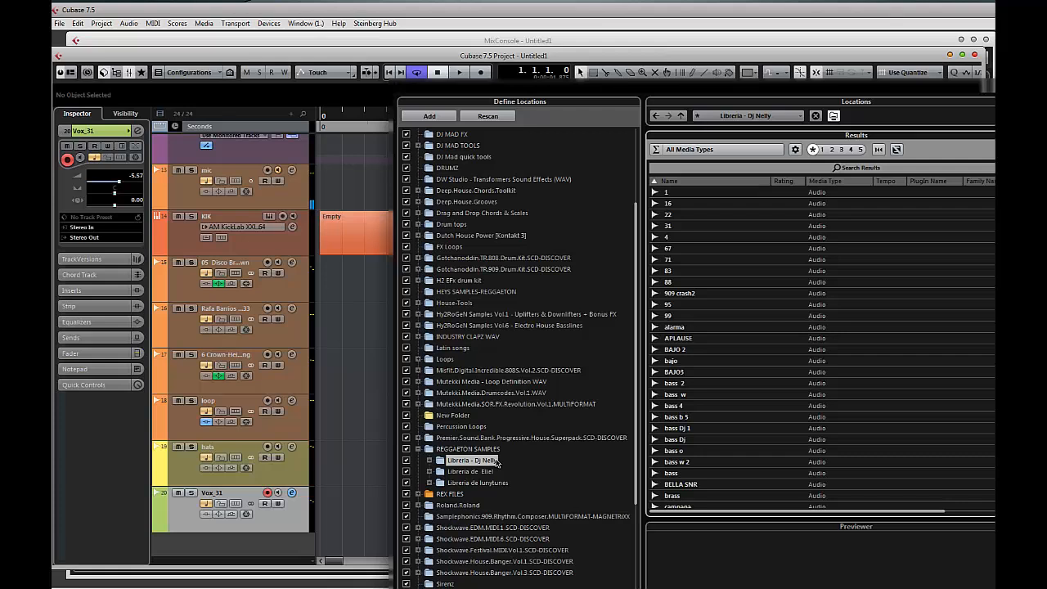
- Audition the Libreria - Dj Nelly samples, from 909 crash2 through the kicks, malianteo and melody sounds to morena snr
left_click(718, 270)
left_click(699, 292)
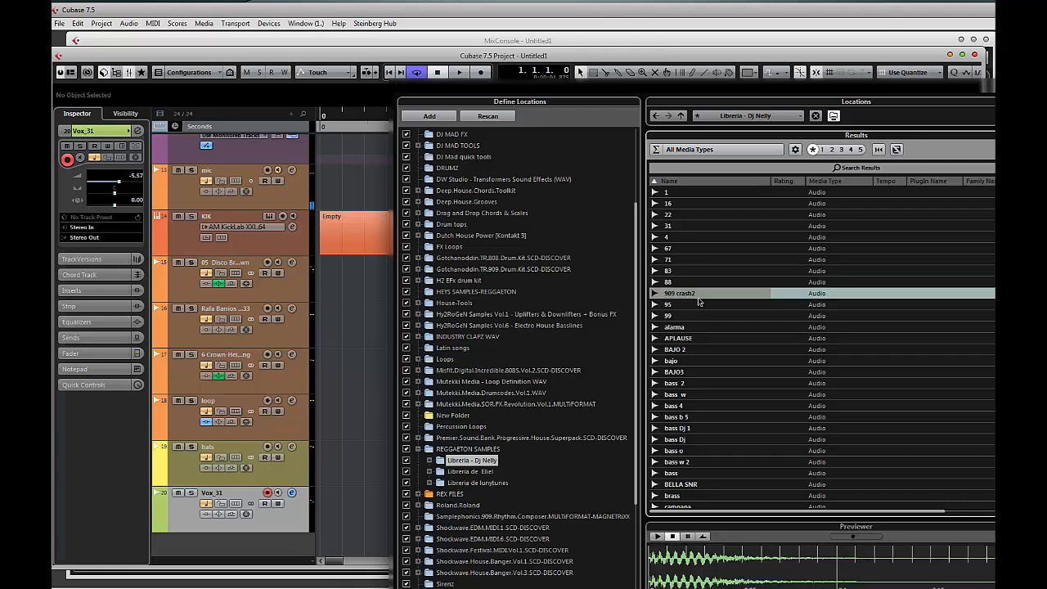
left_click(699, 338)
left_click(703, 404)
scroll(707, 441, "down", 15)
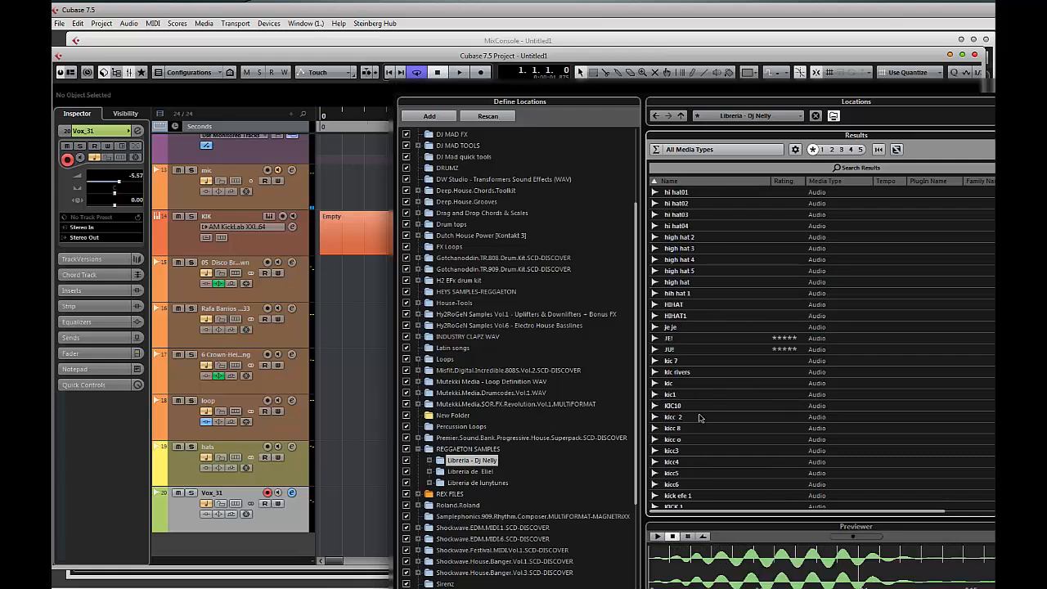
left_click(693, 427)
key("Down")
key("Down")
key("Down")
key("Down")
key("Down")
key("Down")
key("Down")
key("Down")
key("Down")
key("Down")
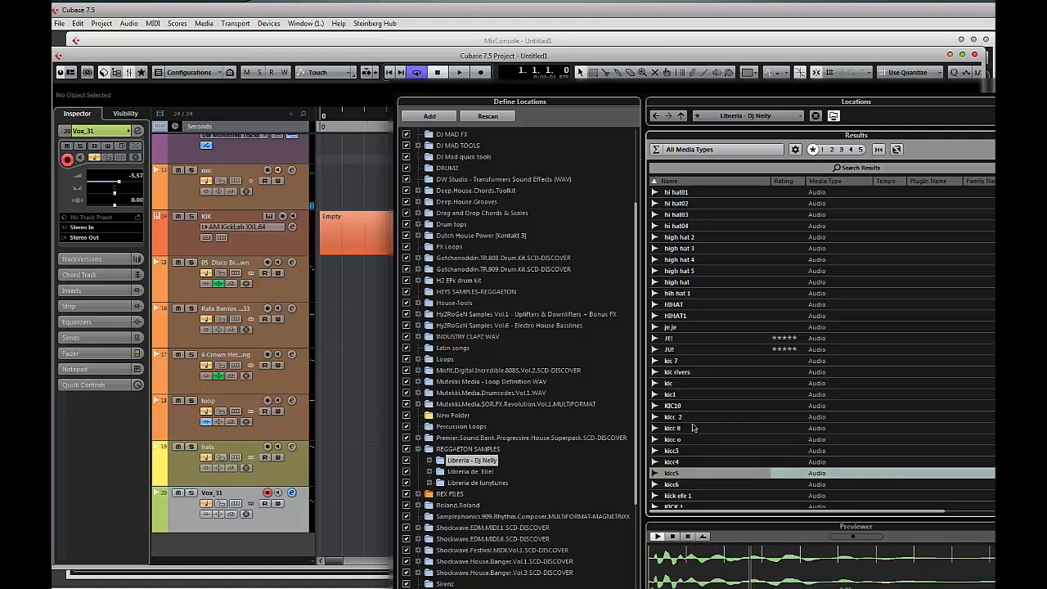
key("Down")
key("Down")
key("Down")
key("Down")
key("Down")
key("Down")
key("Down")
key("Down")
key("Down")
key("Down")
key("Down")
key("Down")
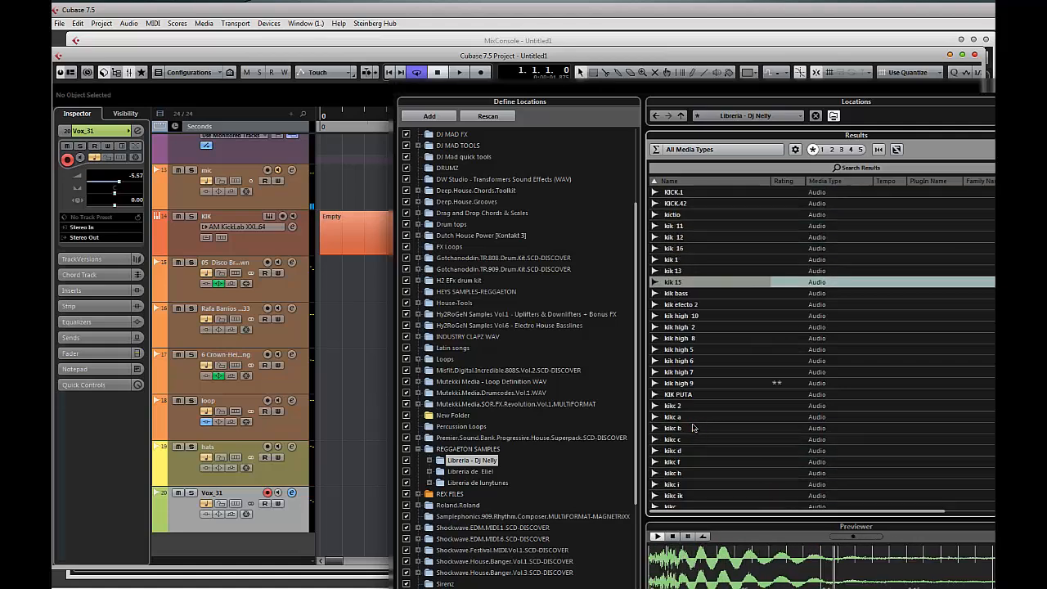
key("Down")
key("Down")
key("Down")
key("Down")
key("Down")
key("Down")
key("Down")
key("Down")
key("Down")
key("Down")
key("Down")
key("Down")
key("Down")
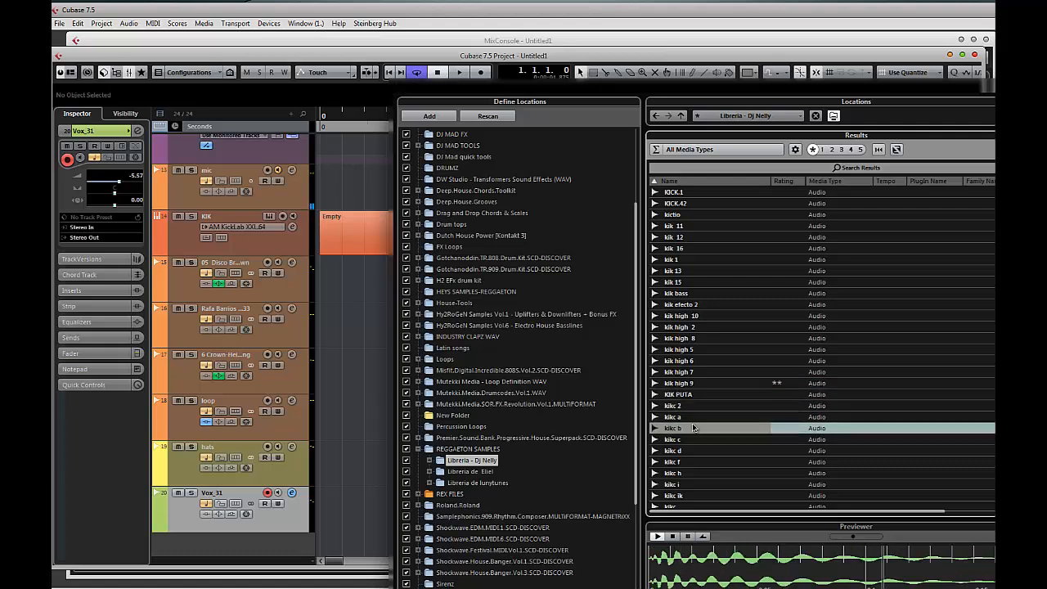
key("Down")
key("Down")
key("Down")
key("Down")
key("Down")
key("Down")
key("Down")
key("Down")
key("Down")
key("Down")
key("Down")
key("Down")
key("Down")
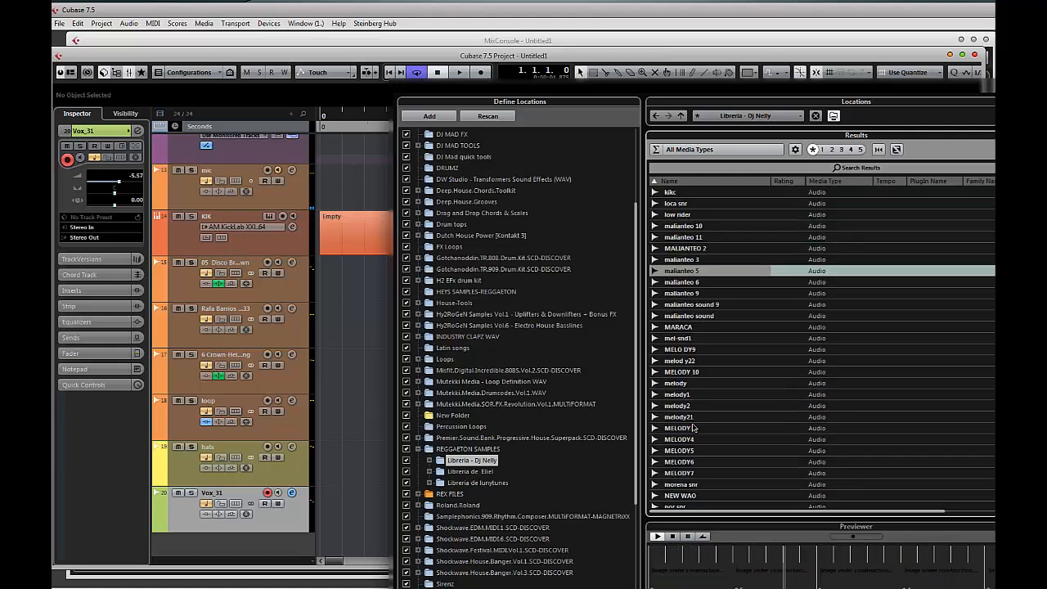
key("Down")
key("Down")
key("Down")
key("Down")
key("Down")
key("Down")
key("Down")
key("Down")
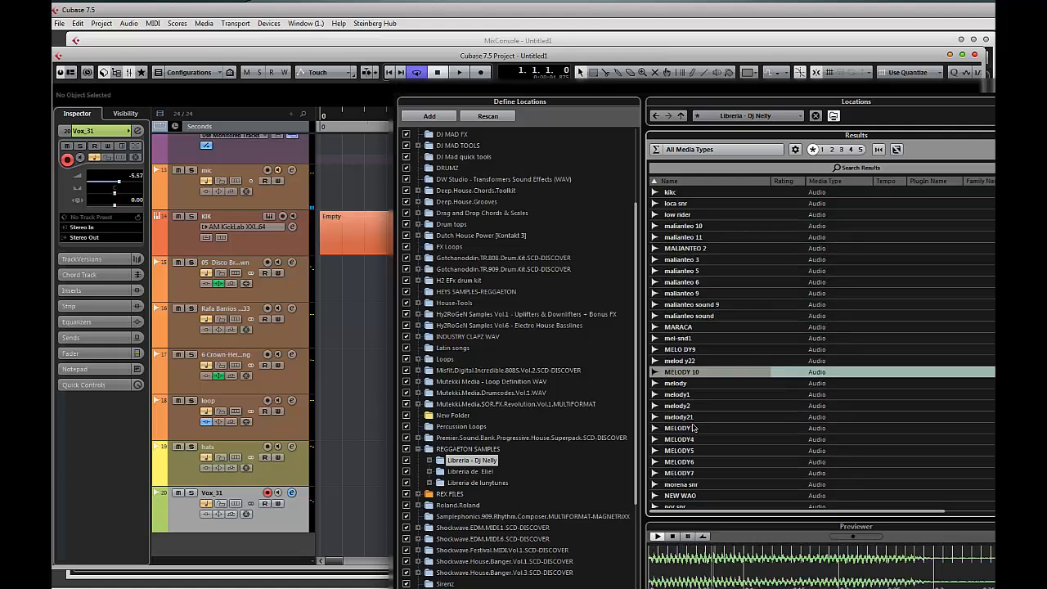
key("Down")
key("Down")
key("Down")
key("Down")
key("Down")
key("Down")
key("Down")
key("Down")
key("Down")
key("Down")
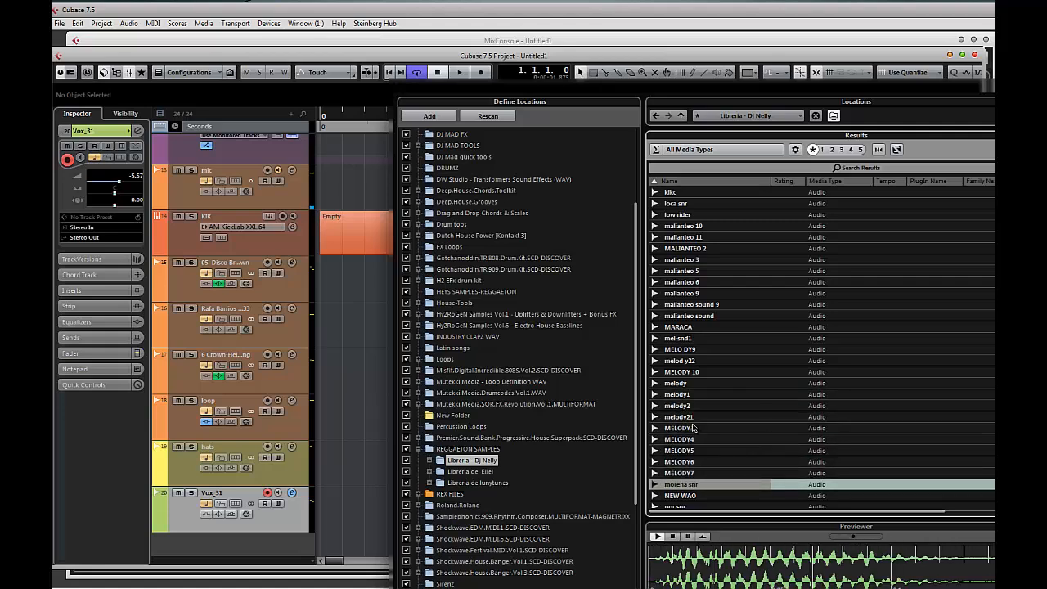
- Audition the five-star vocal shouts from ohhhhh onward and bring oooohhhhyyy into the project below the Vox_31 track
key("Up")
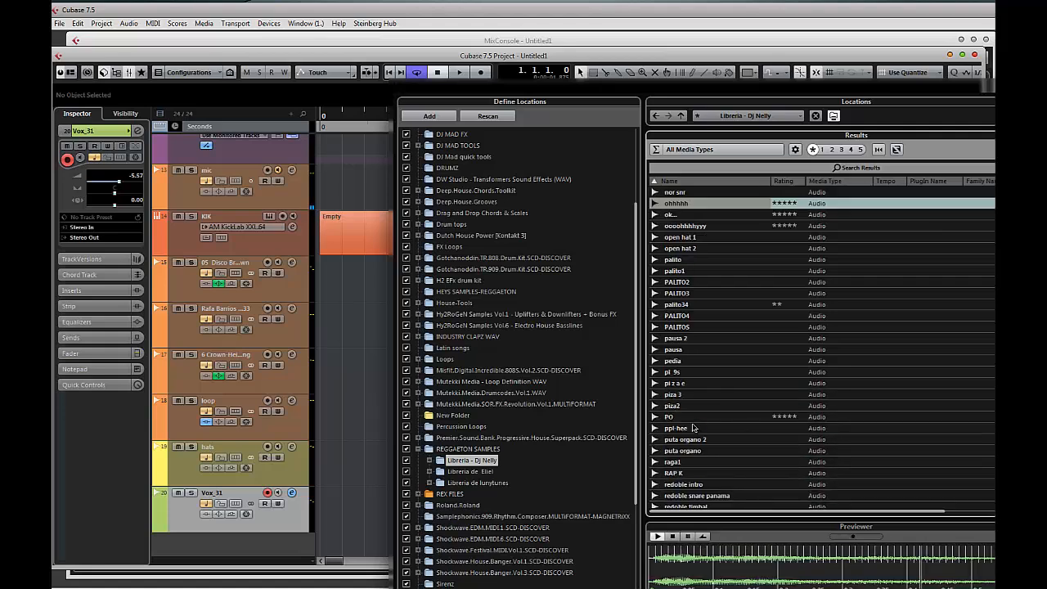
key("Down")
key("Up")
key("Down")
key("Down")
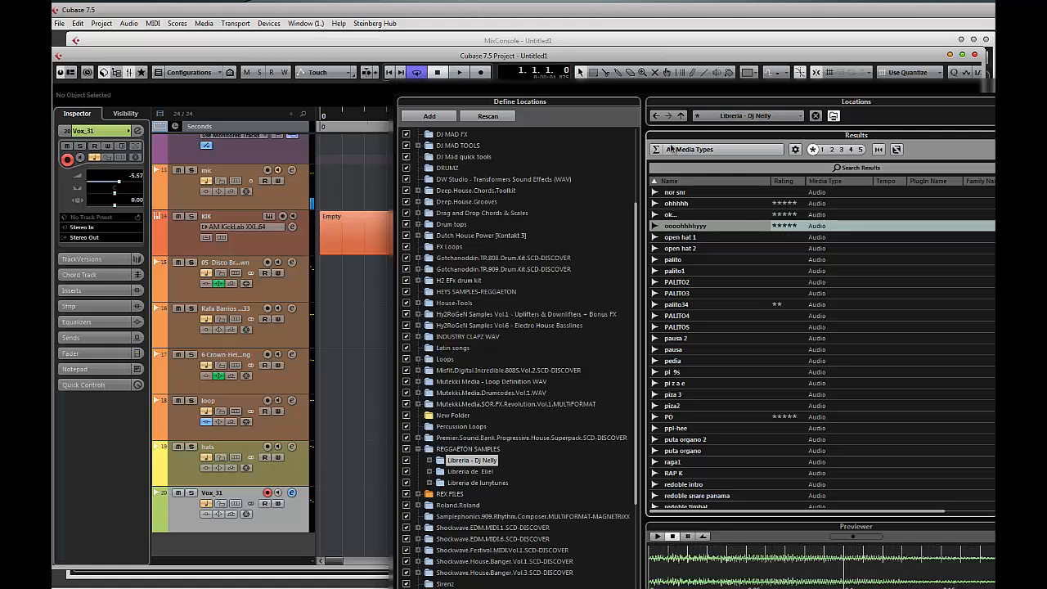
key("F5")
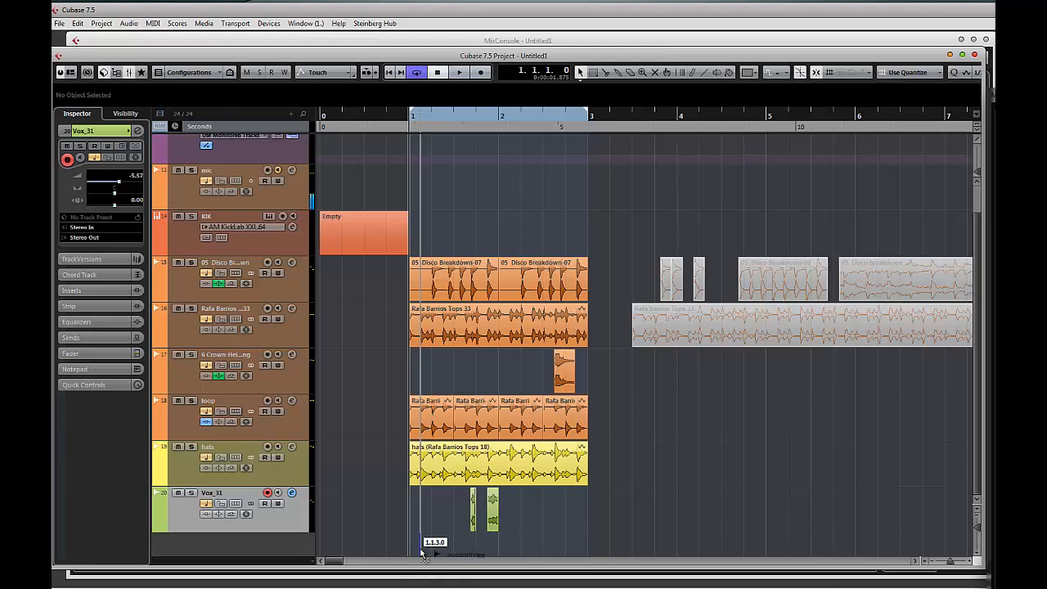
- Place the oooohhhhyyy sample on a new track at bar 1 and listen to it with the loop
left_click_drag(412, 553, 413, 553)
key("space")
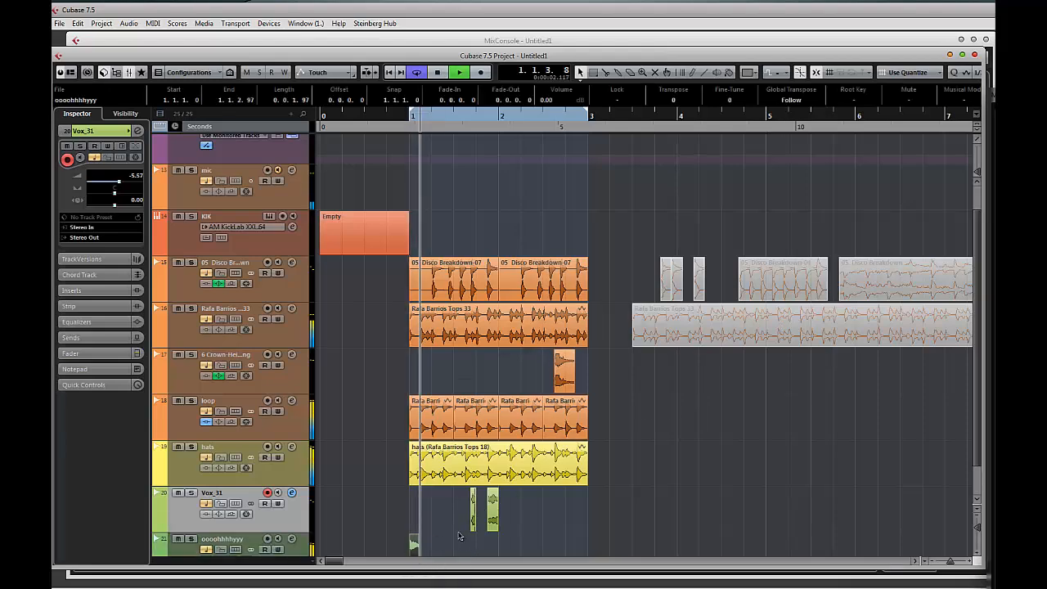
left_click(544, 516)
key("h")
key("h")
key("h")
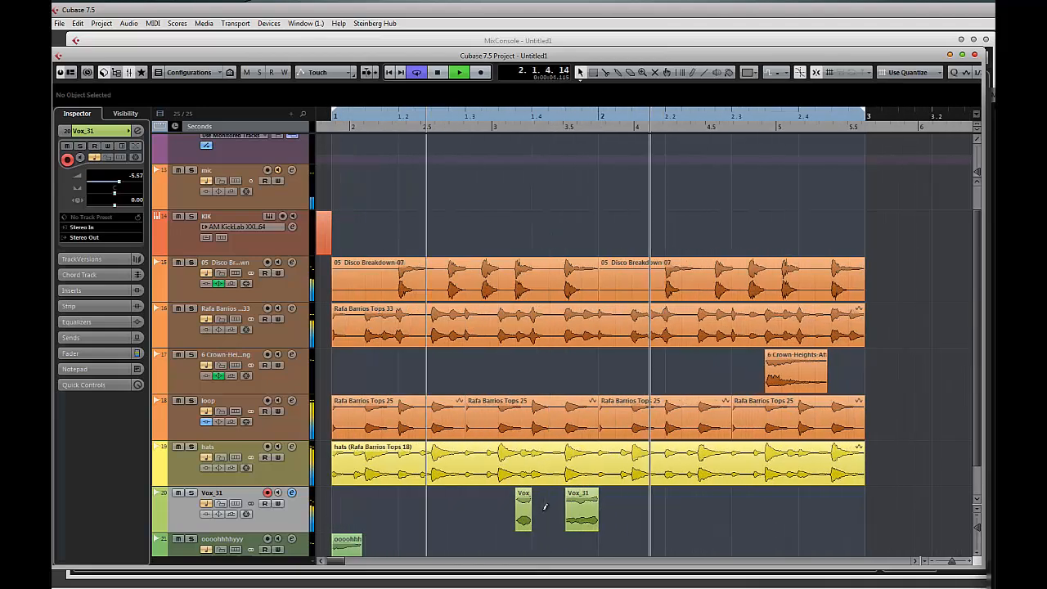
scroll(646, 458, "down", 1)
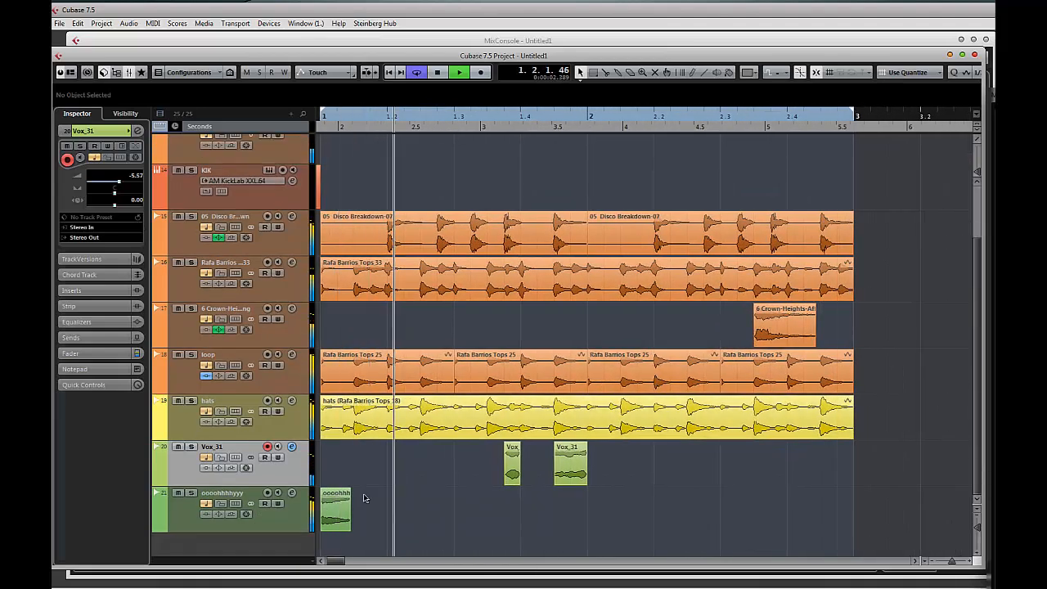
key("space")
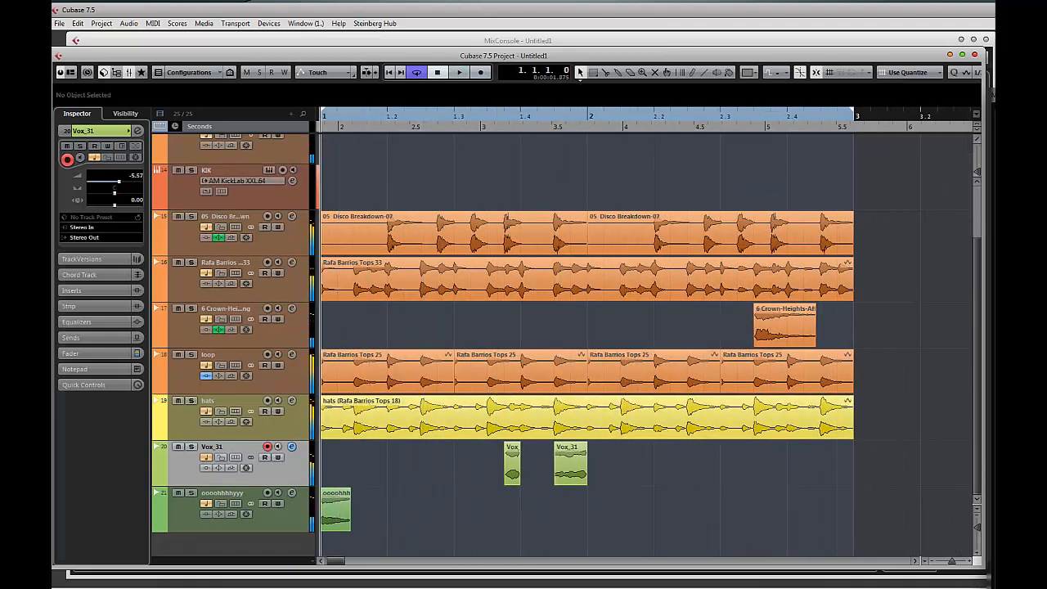
- Browse MediaBay and audition the samples in the Libreria - Dj Nelly folder from open hat 1 through snar a
key("F5")
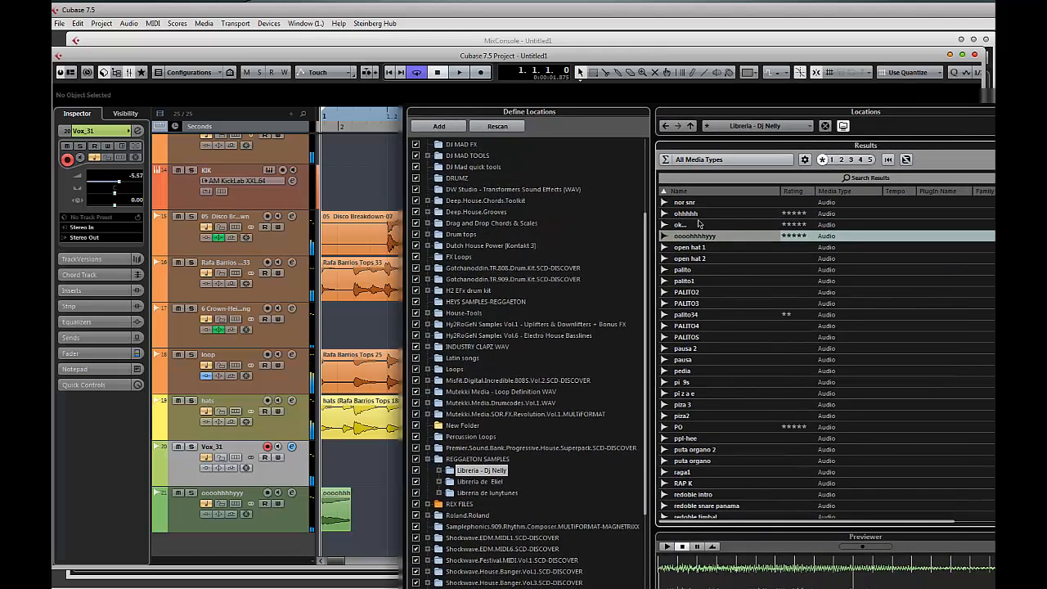
left_click(694, 248)
key("Down")
key("Down")
key("Down")
key("Down")
key("Down")
key("Down")
key("Down")
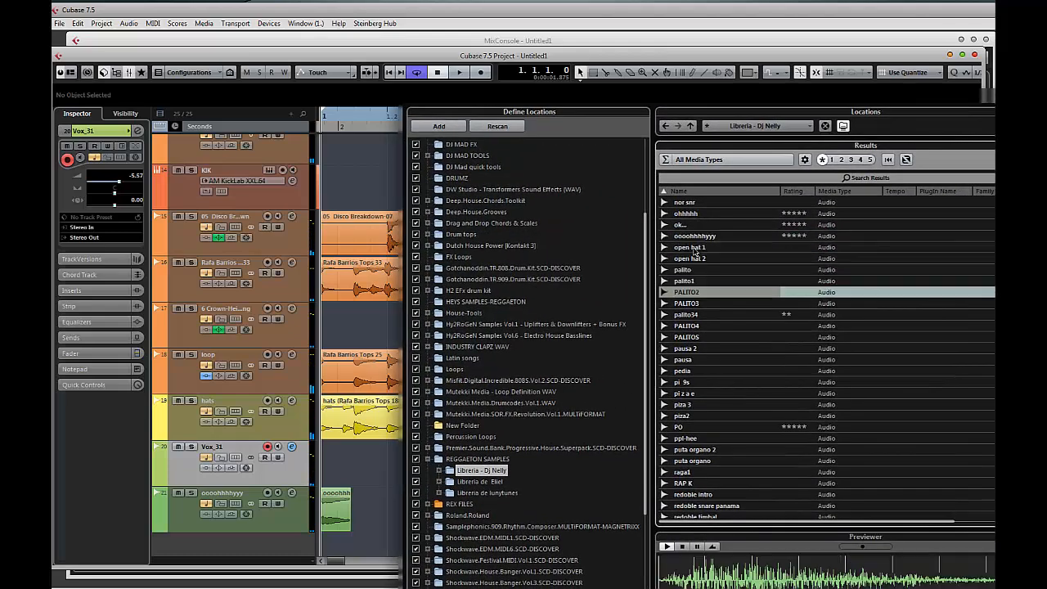
key("Down")
key("Down")
key("Down")
key("Down")
key("Down")
key("Down")
key("Down")
key("Down")
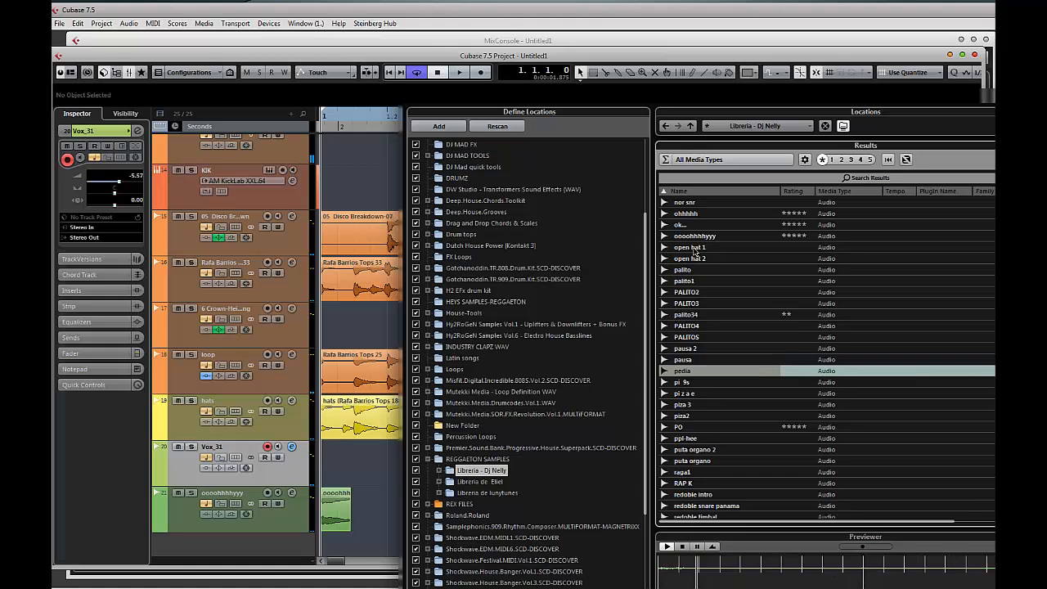
key("Down")
key("Down")
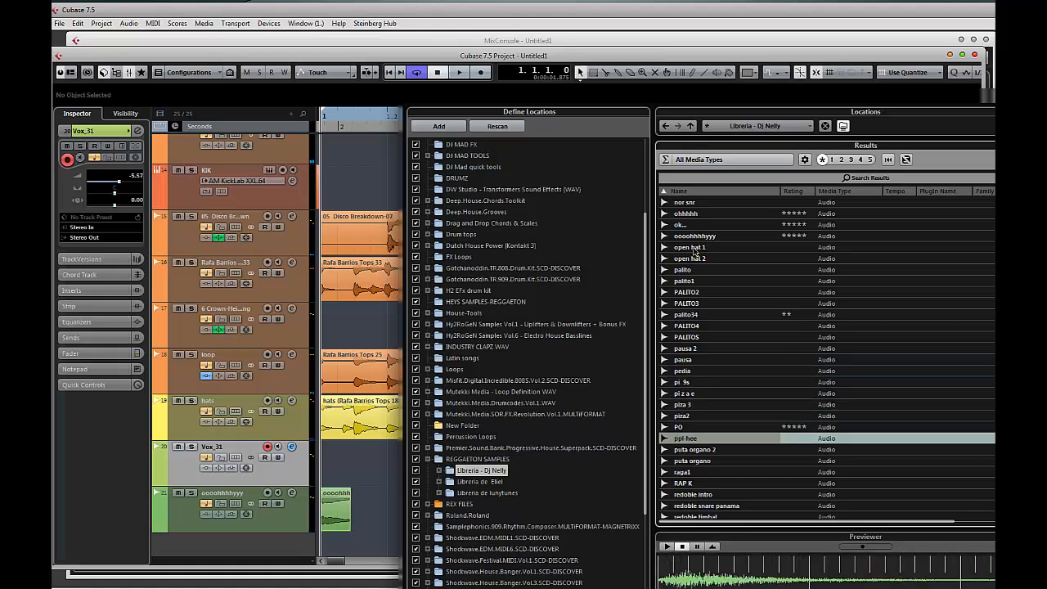
key("Down")
key("Down")
key("Down")
key("Down")
key("Down")
key("Down")
key("Down")
key("Down")
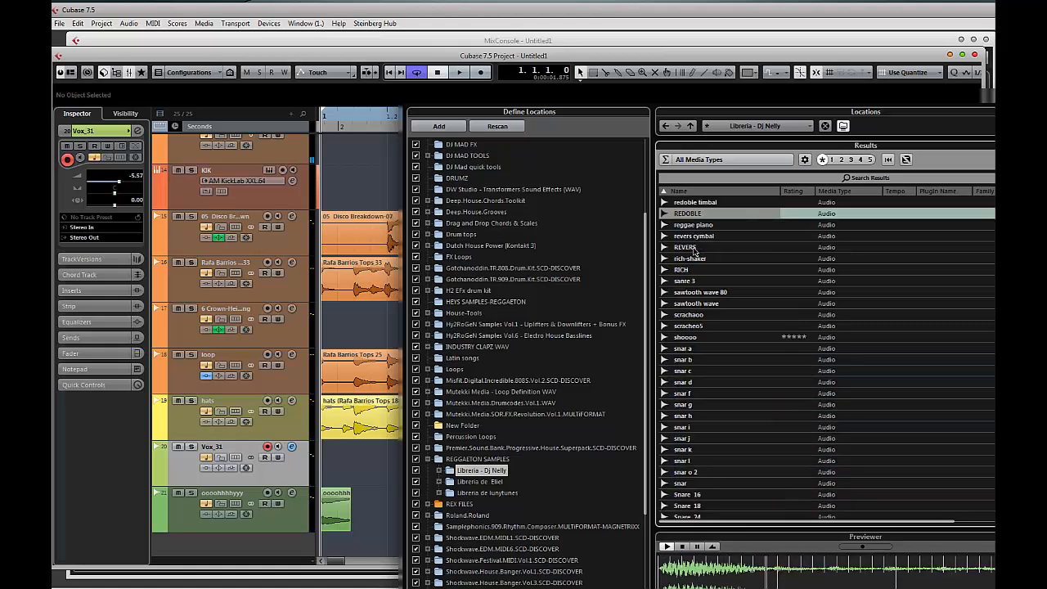
key("Down")
key("Down")
key("Down")
key("Down")
key("Down")
key("Down")
key("Down")
key("Down")
key("Down")
key("Down")
key("Down")
key("Down")
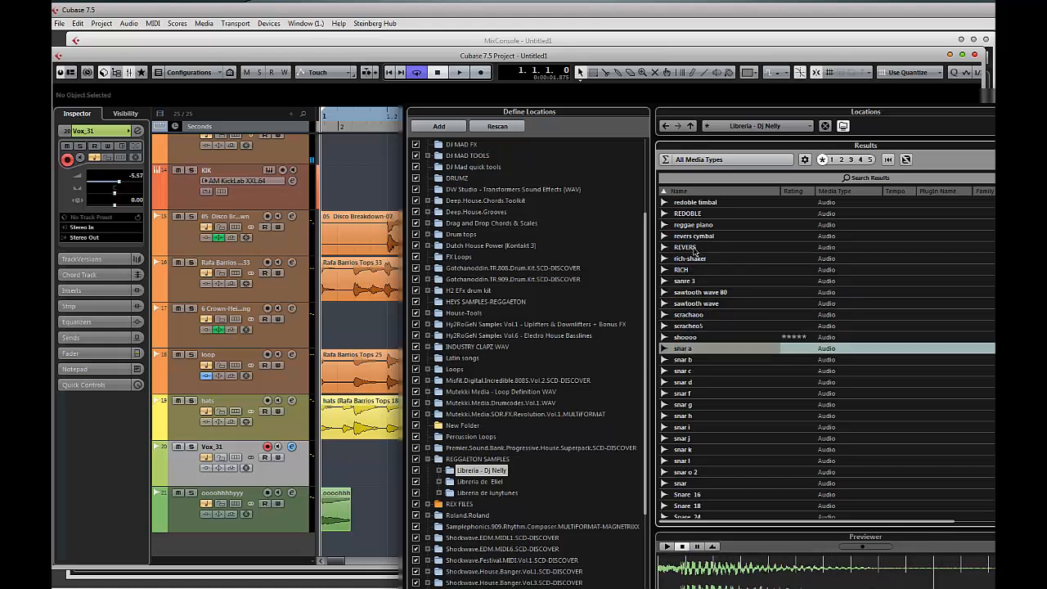
- Add the shoooo sample on a new track below the oooohhhhyyy track at 2.3.1 and play the loop
key("Up")
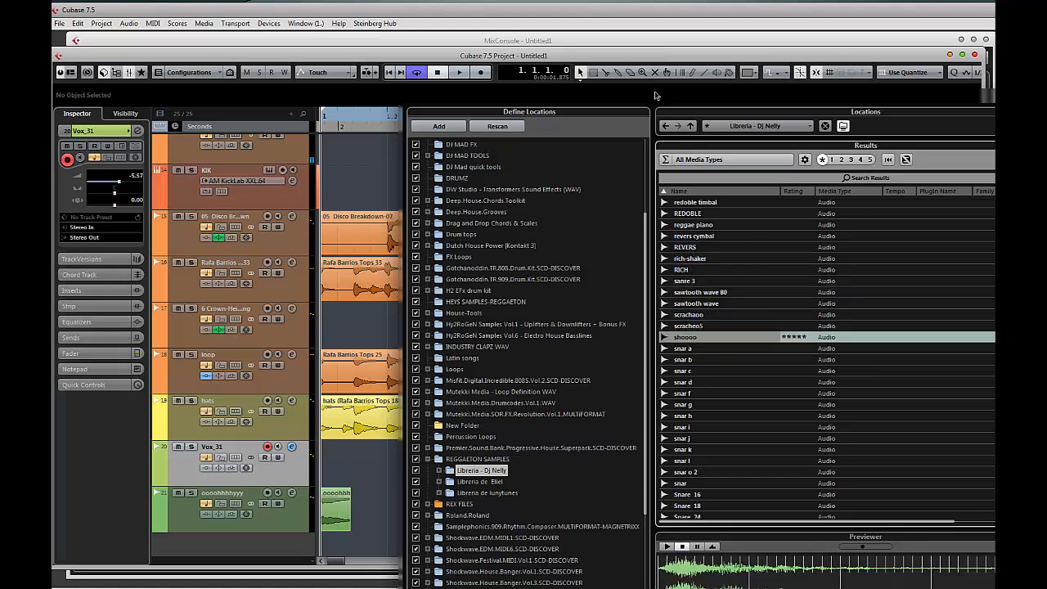
key("F5")
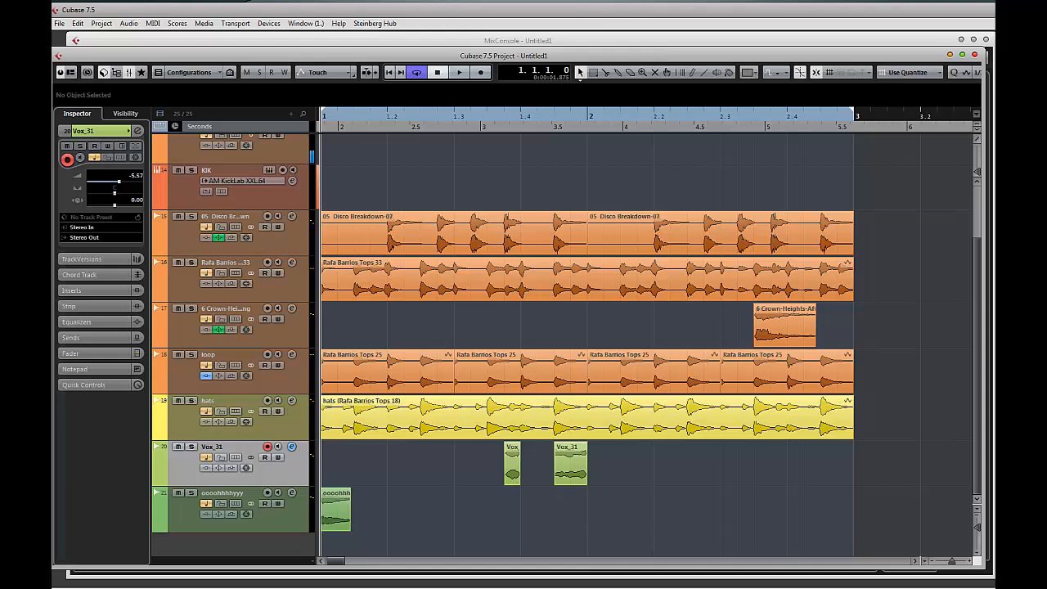
left_click_drag(582, 509, 730, 542)
key("space")
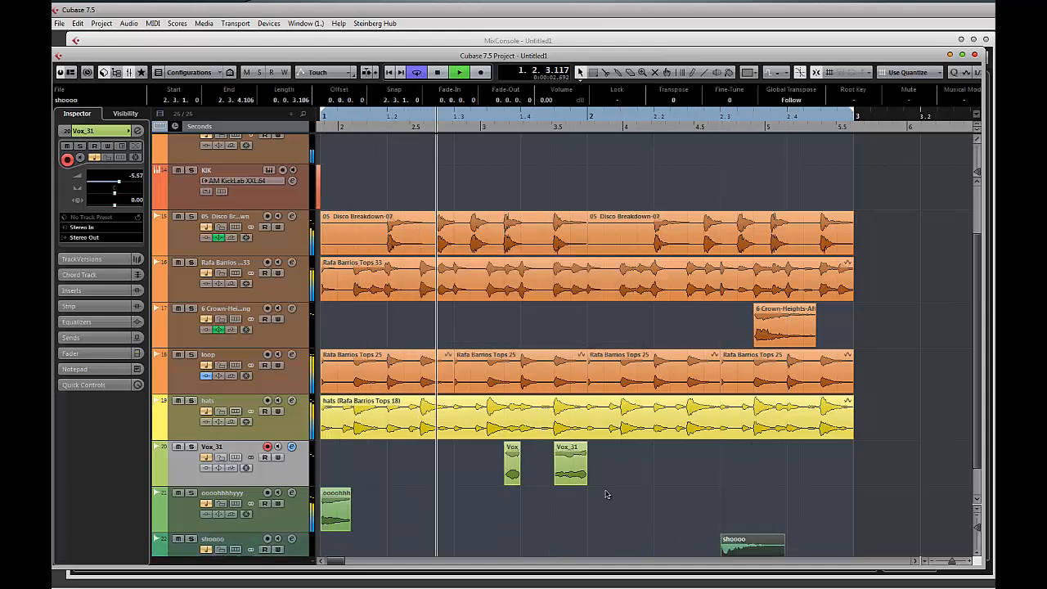
scroll(694, 421, "down", 1)
left_click_drag(695, 422, 699, 391)
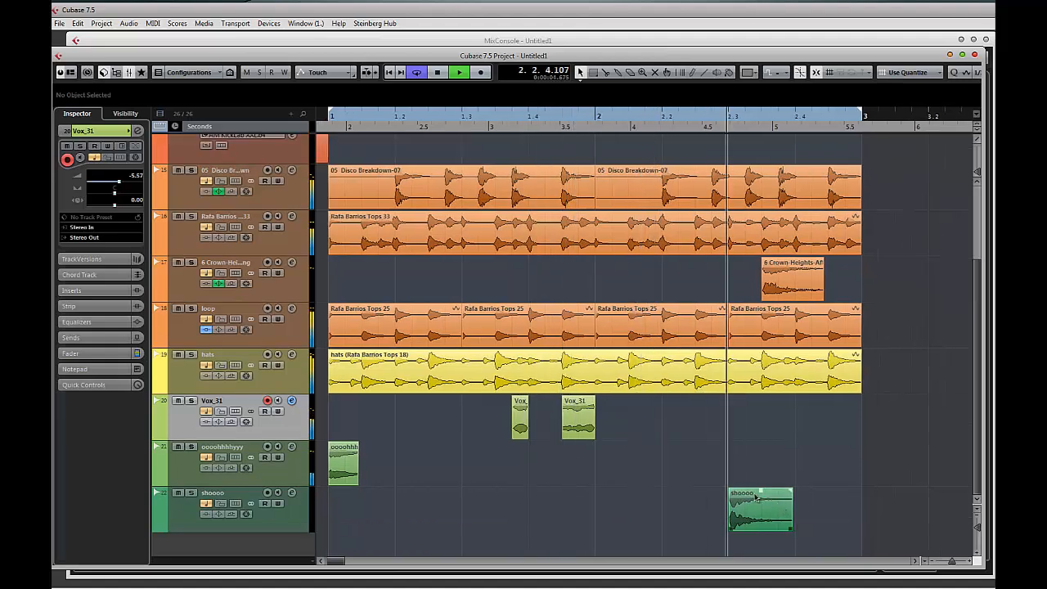
- Arrange the shoooo sample as an event from 2.3.3 to 2.4.1 followed by a full-length copy starting at 2.4.1
left_click_drag(755, 500, 816, 504)
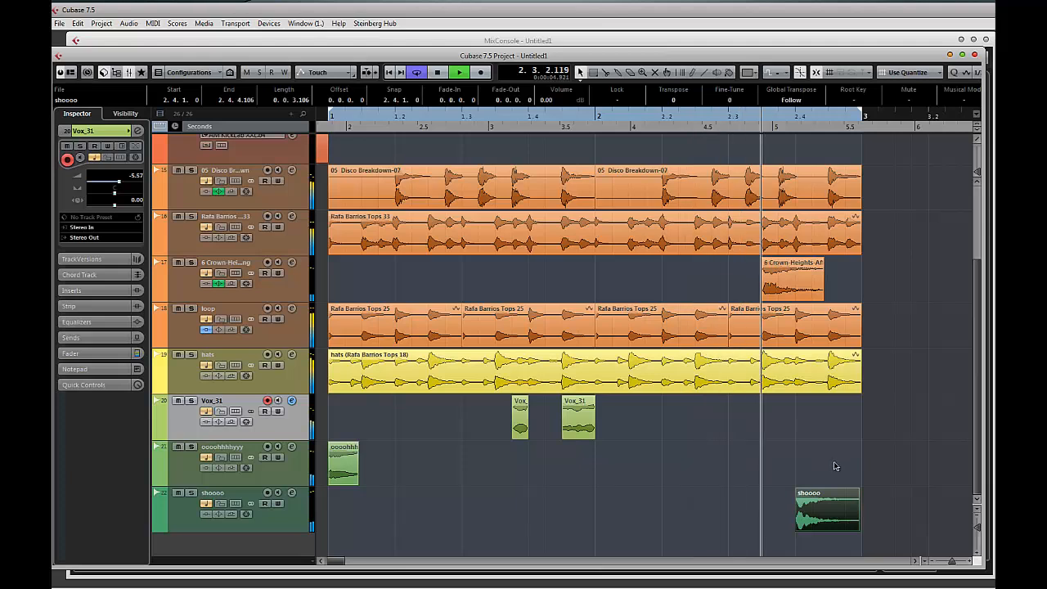
left_click_drag(839, 503, 805, 501)
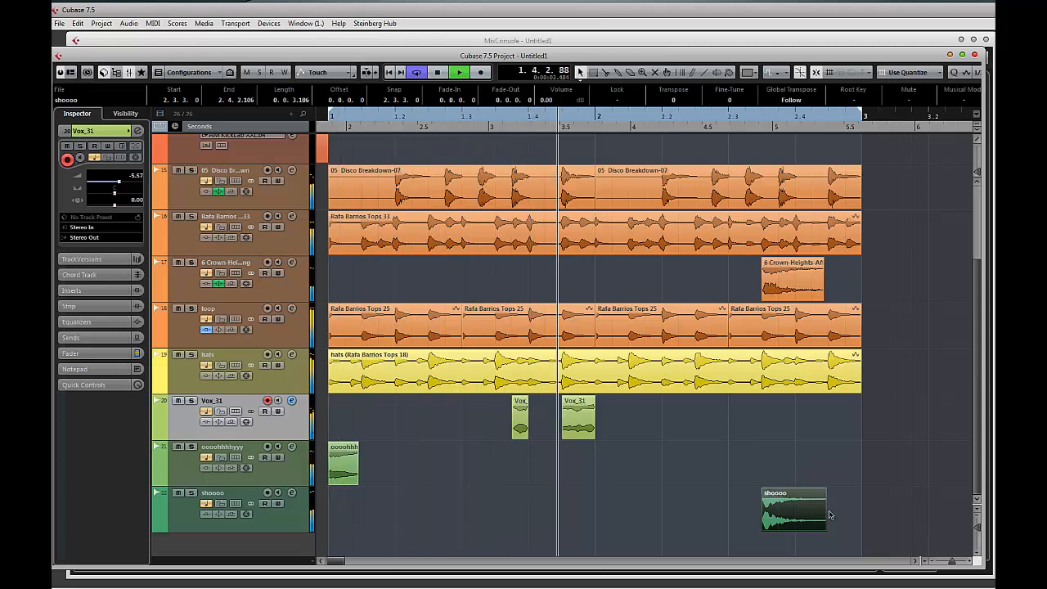
left_click_drag(826, 530, 856, 531)
- Transpose the first shoooo event by 3 and the second by -3, checking them against the loop
left_click(781, 513)
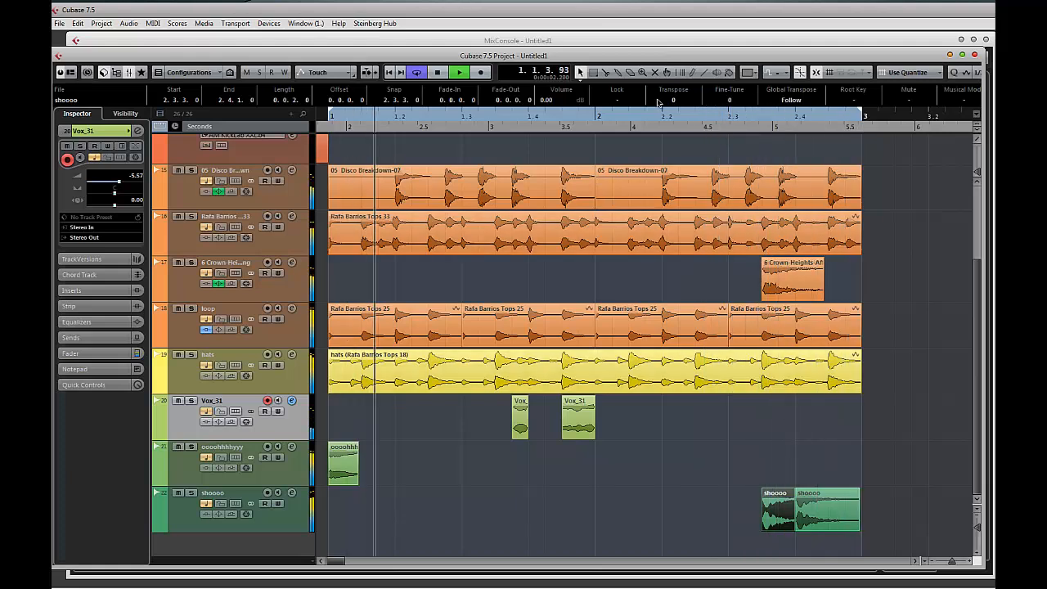
key("space")
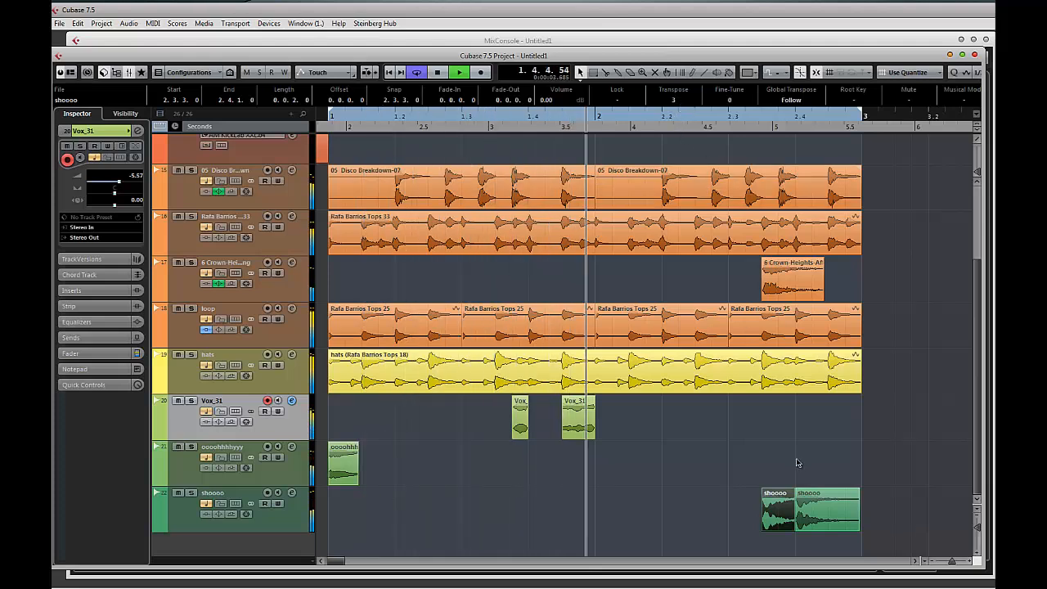
left_click(834, 520)
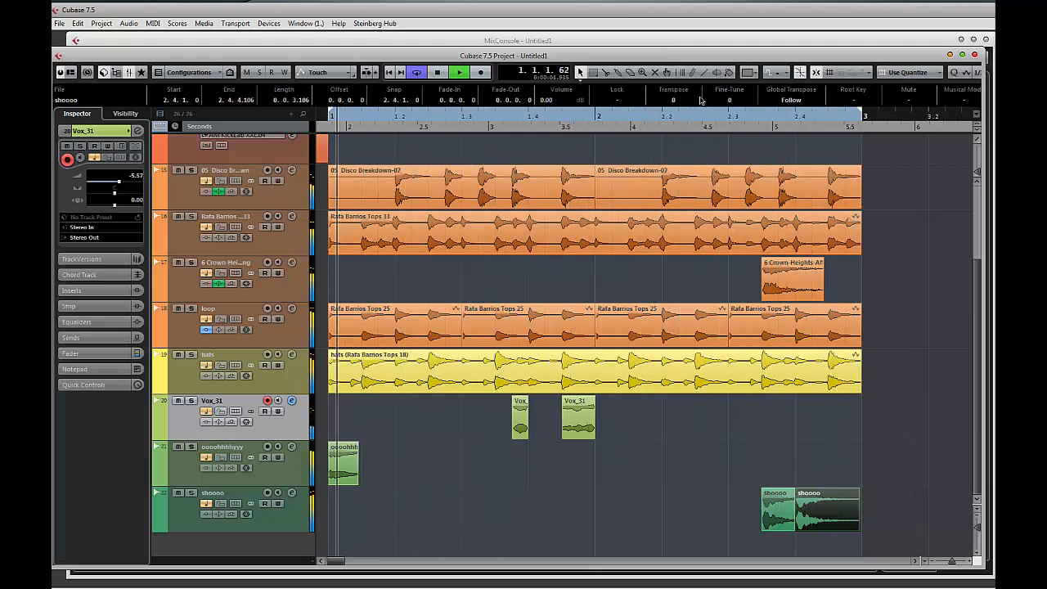
key("space")
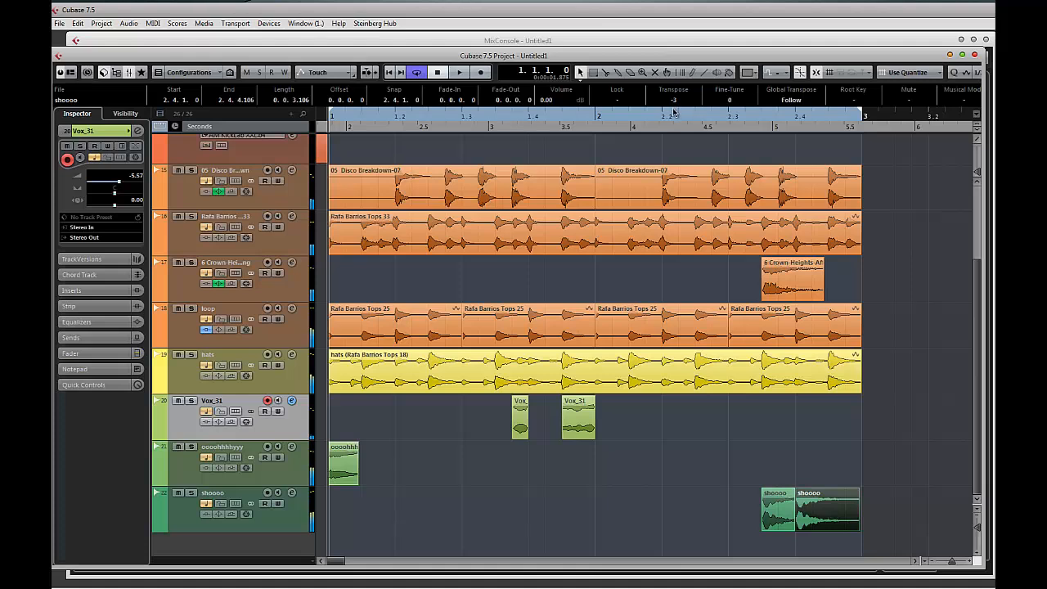
key("space")
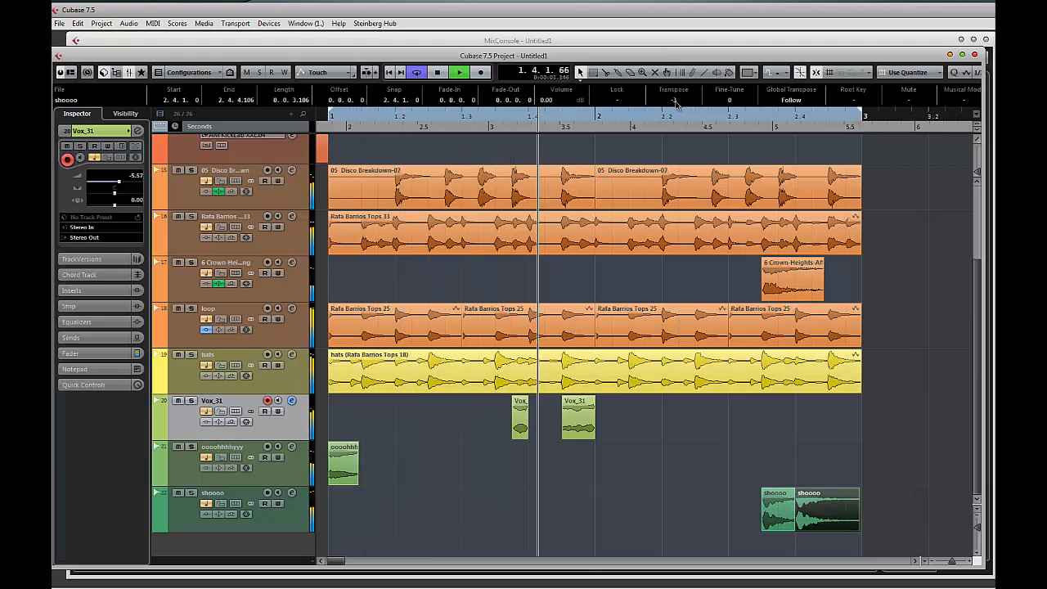
- Raise the first shoooo event's transposition to 7 while the loop plays
left_click(769, 495)
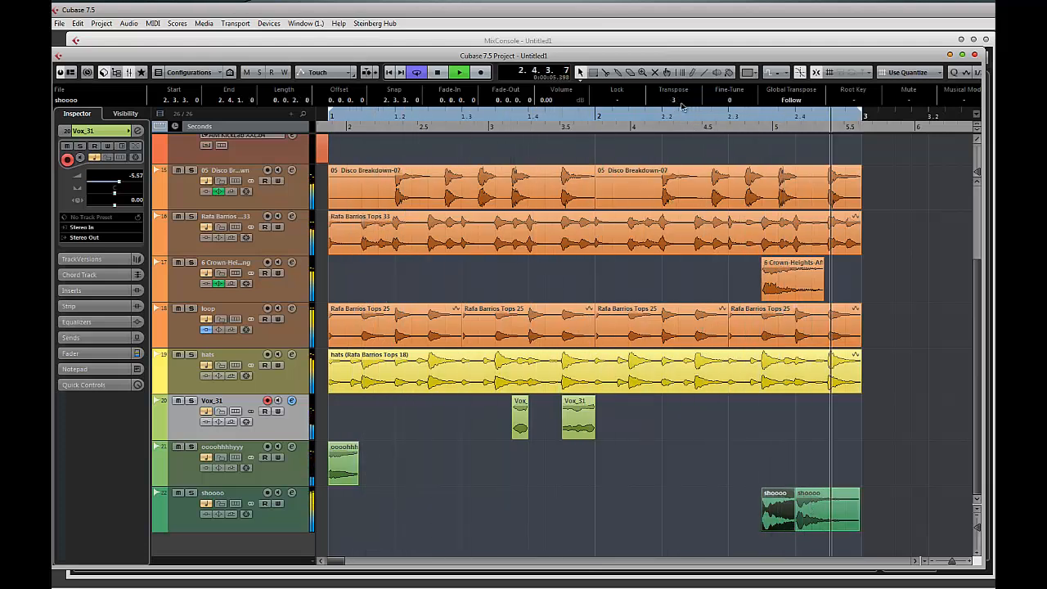
scroll(676, 102, "up", 2)
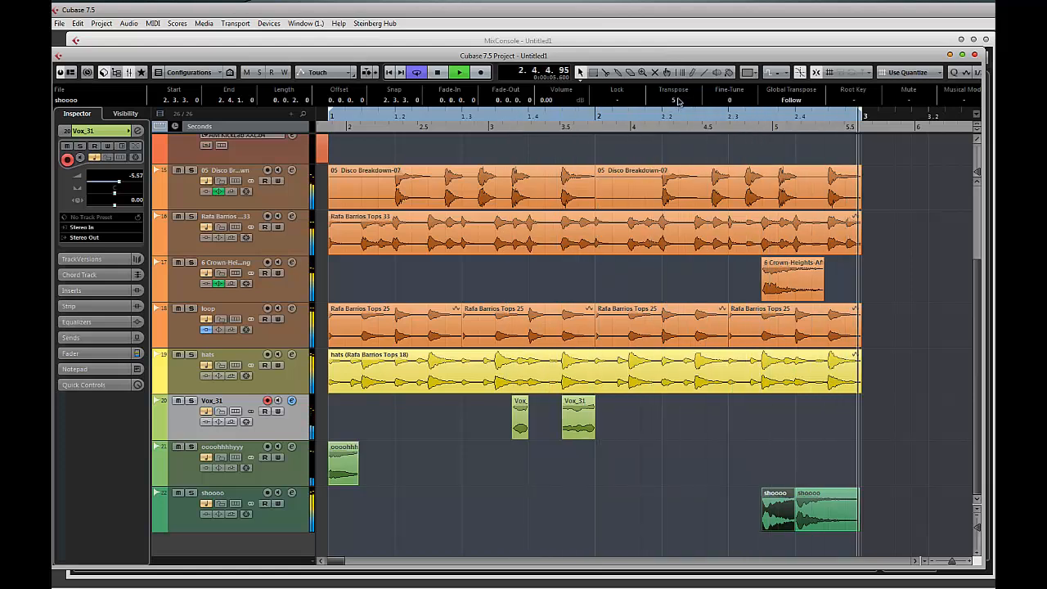
scroll(677, 101, "up", 2)
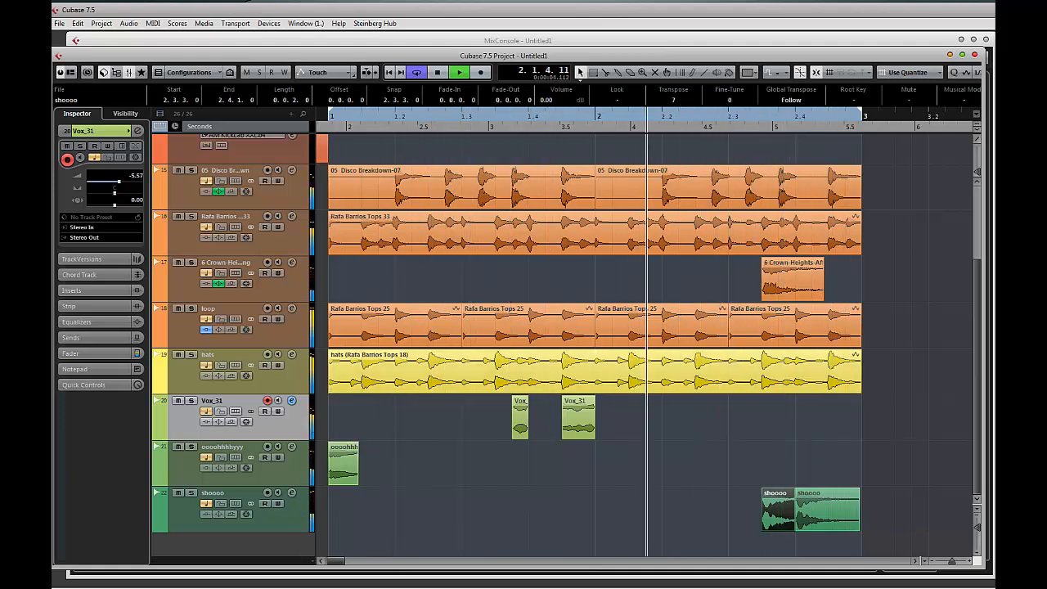
- Trim the very beginning of the second shoooo event in the Sample Editor and realign the event to 2.4.1
double_click(800, 500)
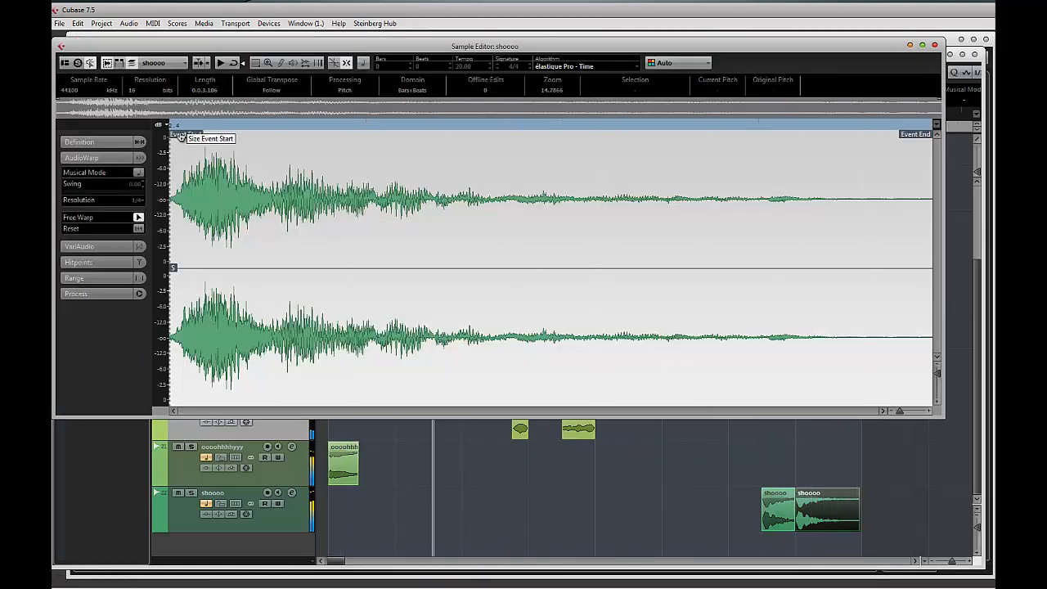
left_click_drag(184, 138, 204, 139)
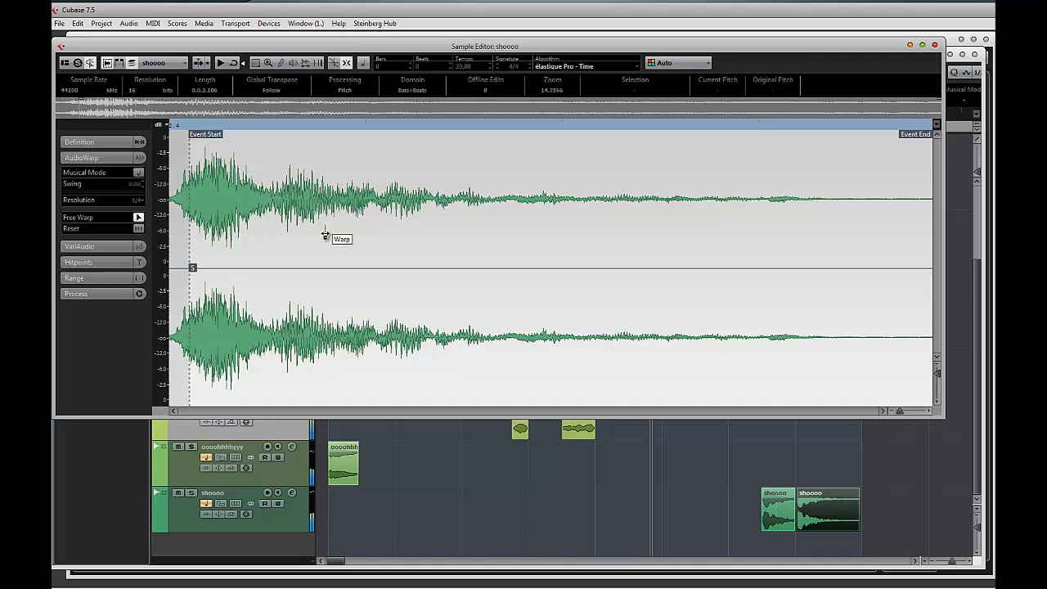
left_click(810, 498)
left_click_drag(806, 500, 805, 501)
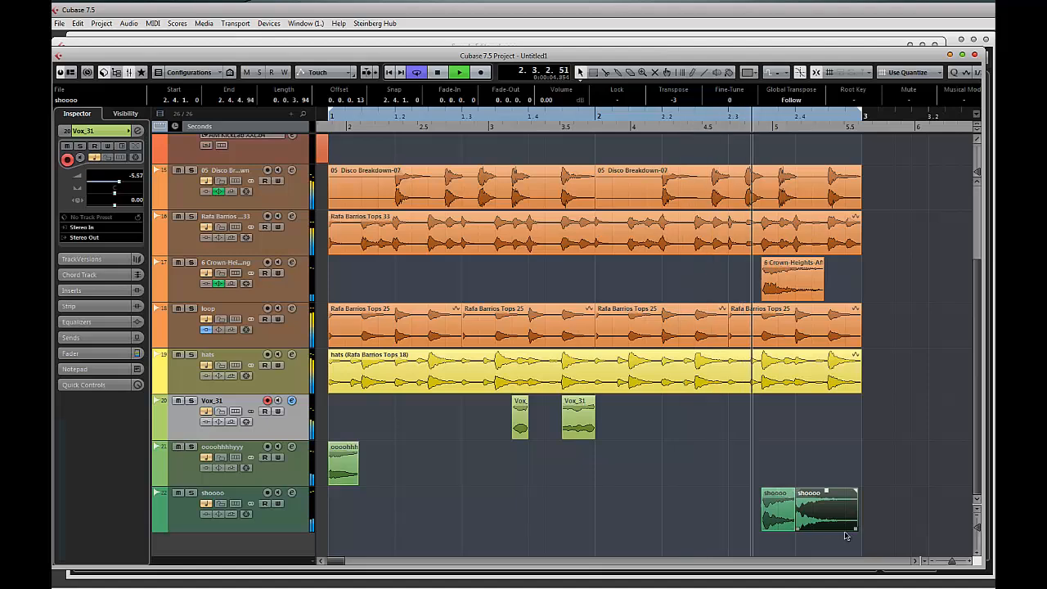
double_click(819, 510)
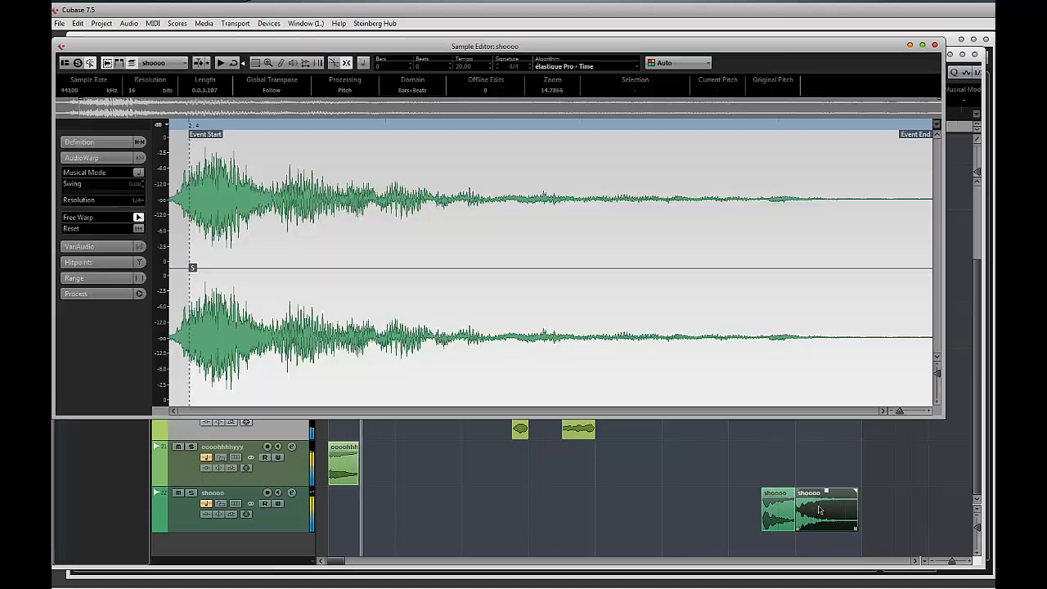
left_click(935, 47)
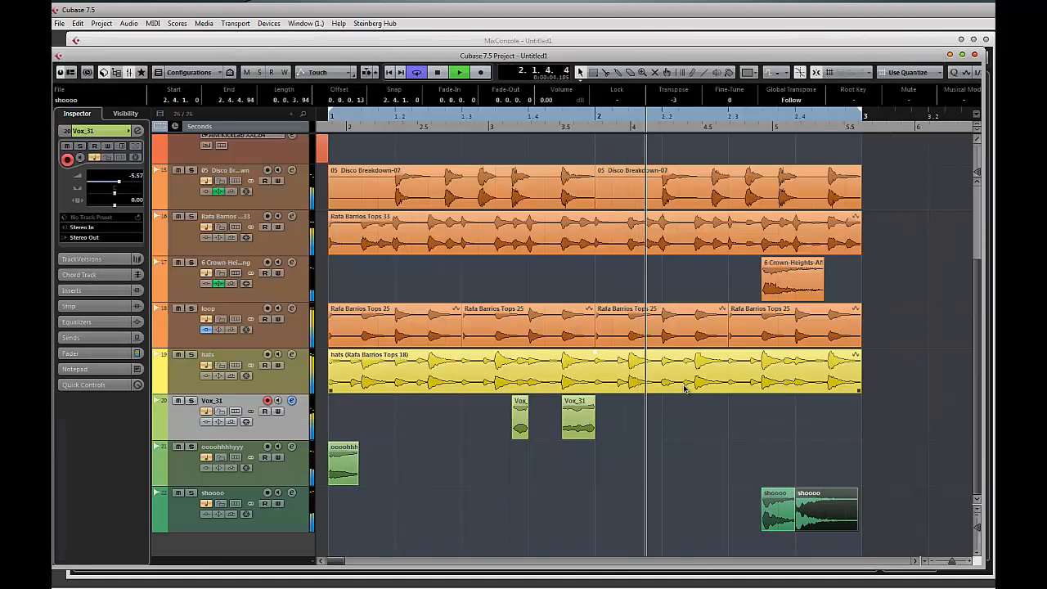
- Open the shoooo track's channel settings, show the equalizer curve and play the loop
left_click(288, 525)
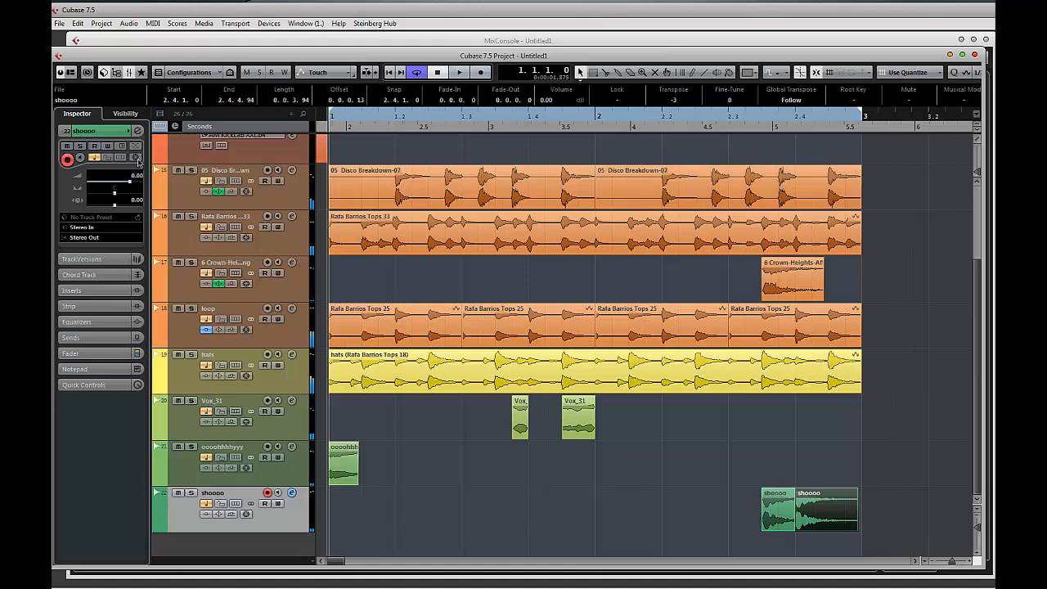
left_click(137, 131)
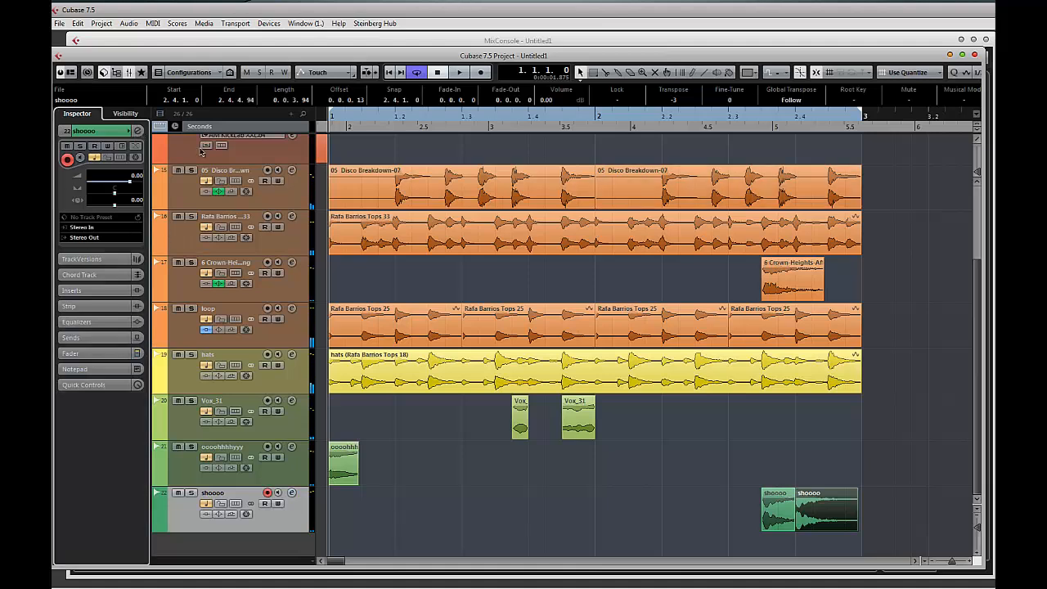
left_click(139, 134)
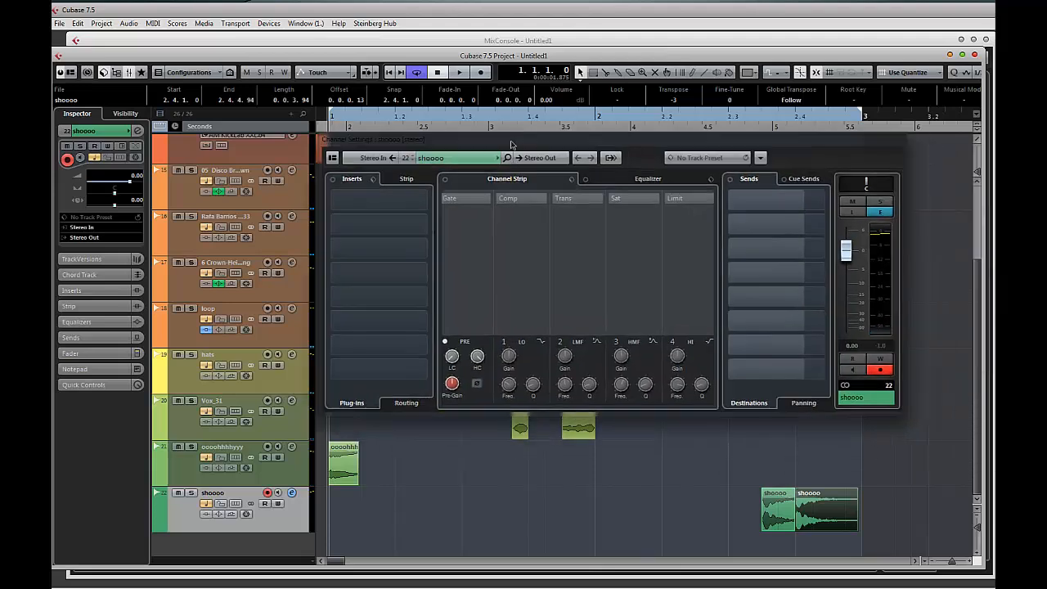
left_click(632, 182)
key("space")
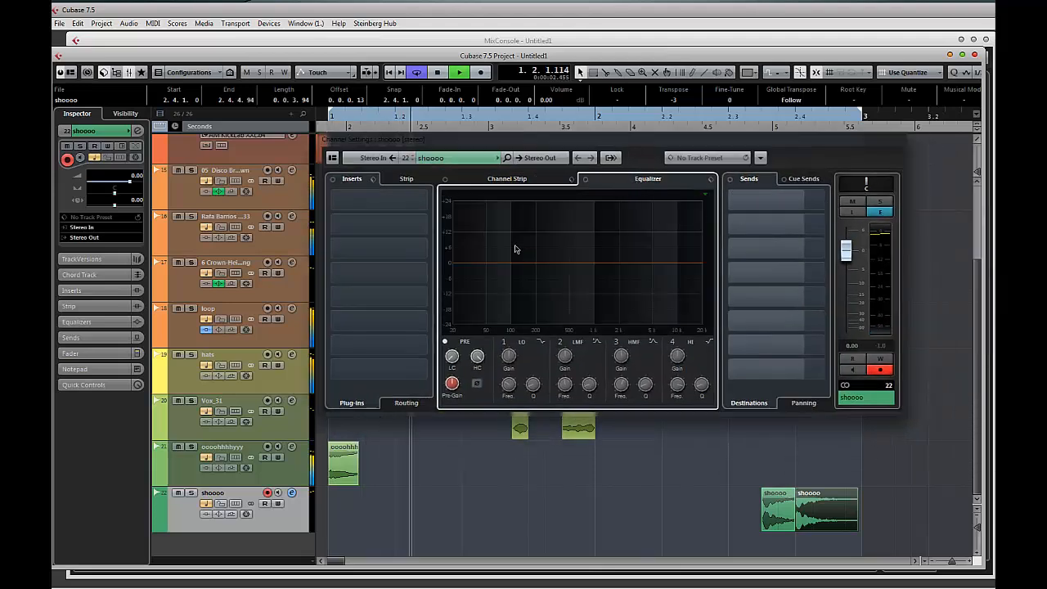
- Enable the shoooo track's low EQ band as a high-pass filter with a cutoff at about 205 Hz
left_click(497, 342)
left_click(542, 341)
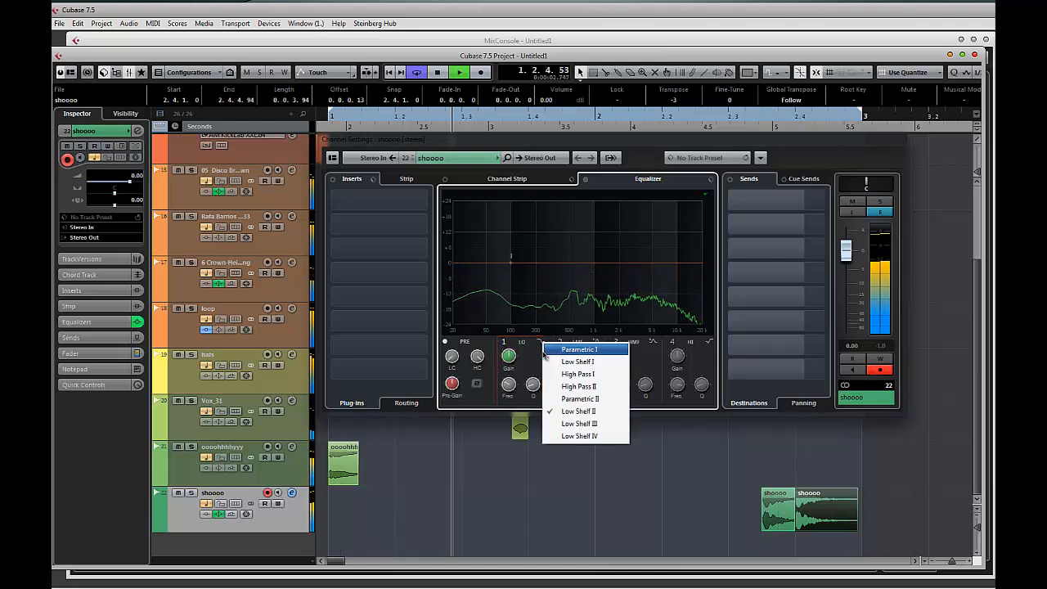
left_click_drag(509, 356, 526, 330)
left_click_drag(510, 384, 511, 375)
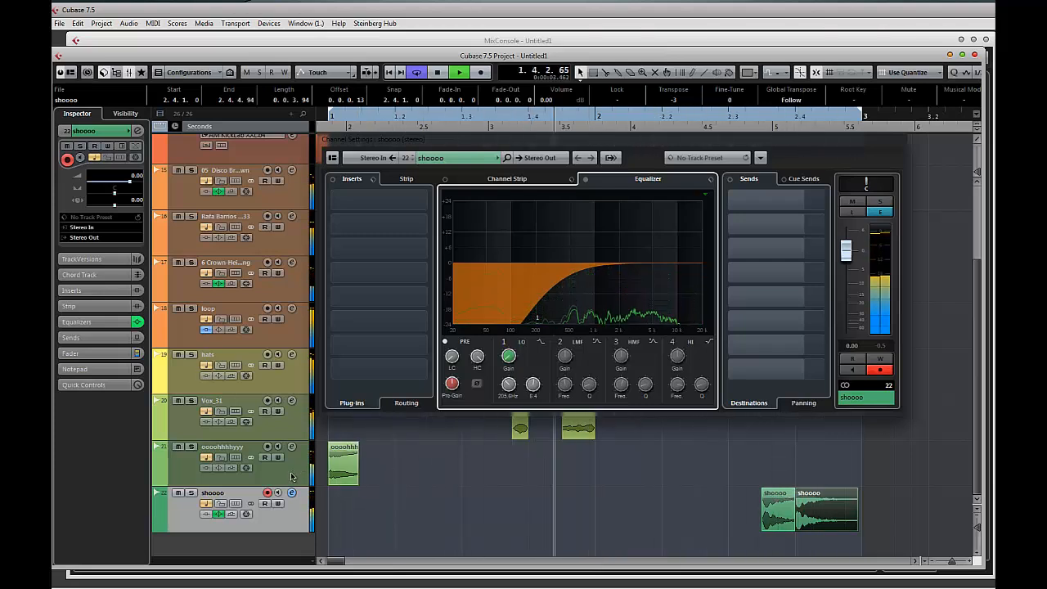
- Enable the oooohhhyyy track's low EQ band as a high-pass filter with a cutoff at about 385 Hz and Q 3.3
key("Up")
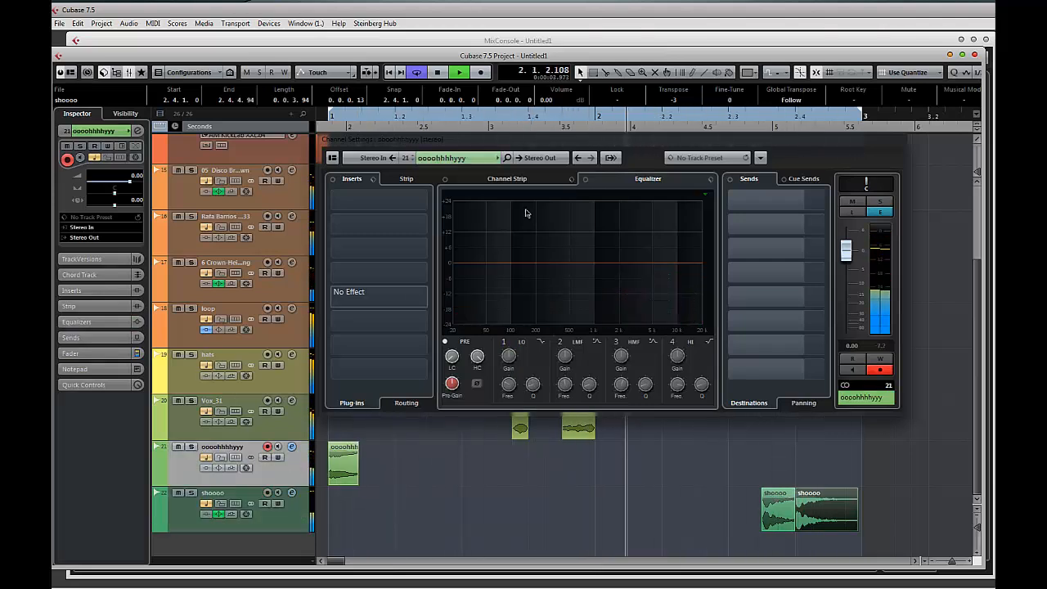
left_click(497, 342)
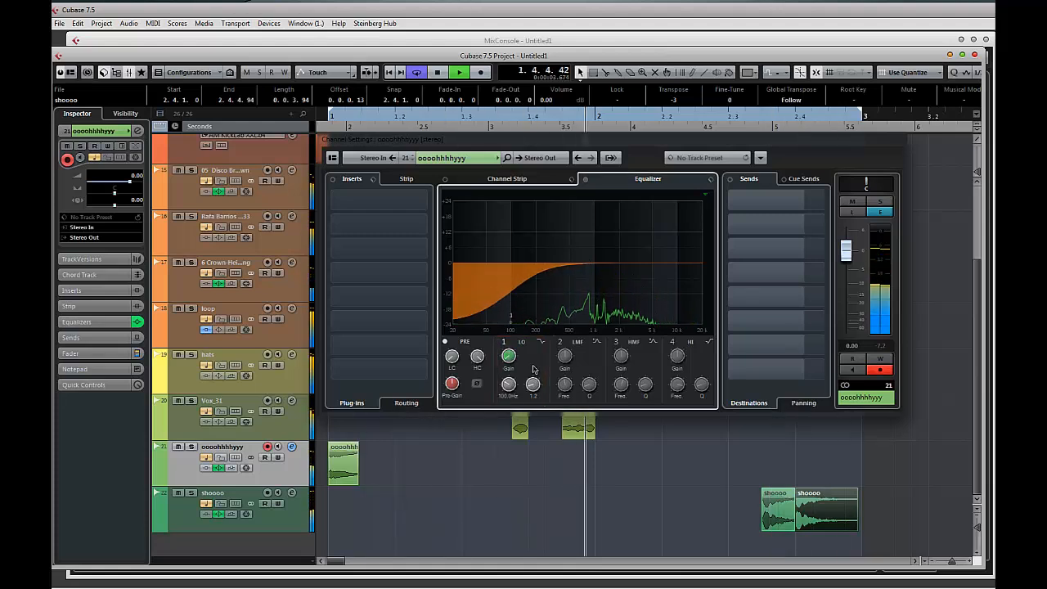
left_click_drag(538, 361, 506, 365)
- Enable the Vox_31 track's low EQ band as a high-pass filter at about 113 Hz with Q 2.7, and close its channel settings
key("Up")
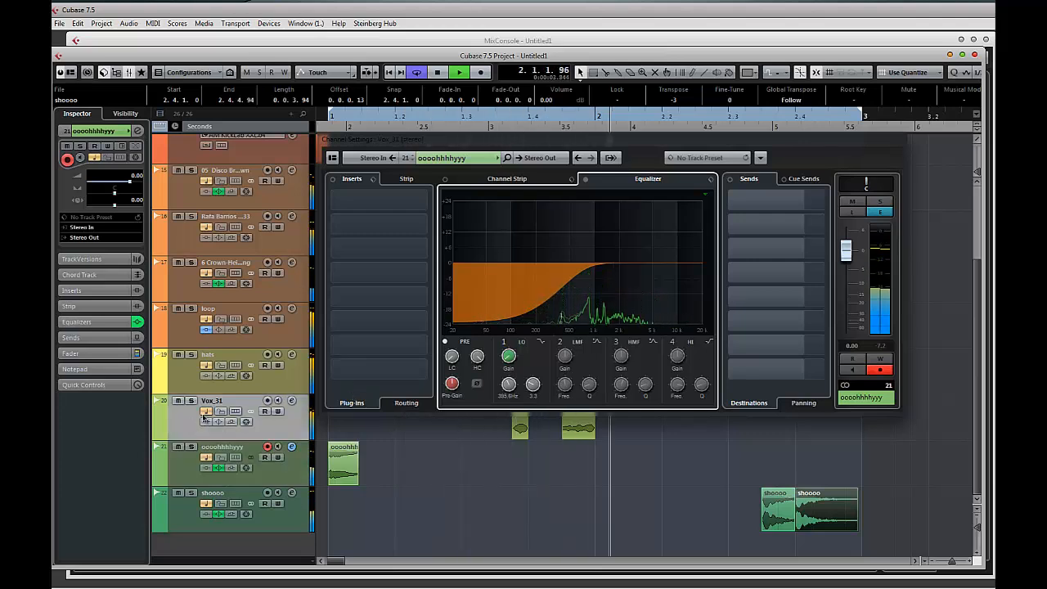
left_click(503, 342)
left_click_drag(532, 386, 513, 373)
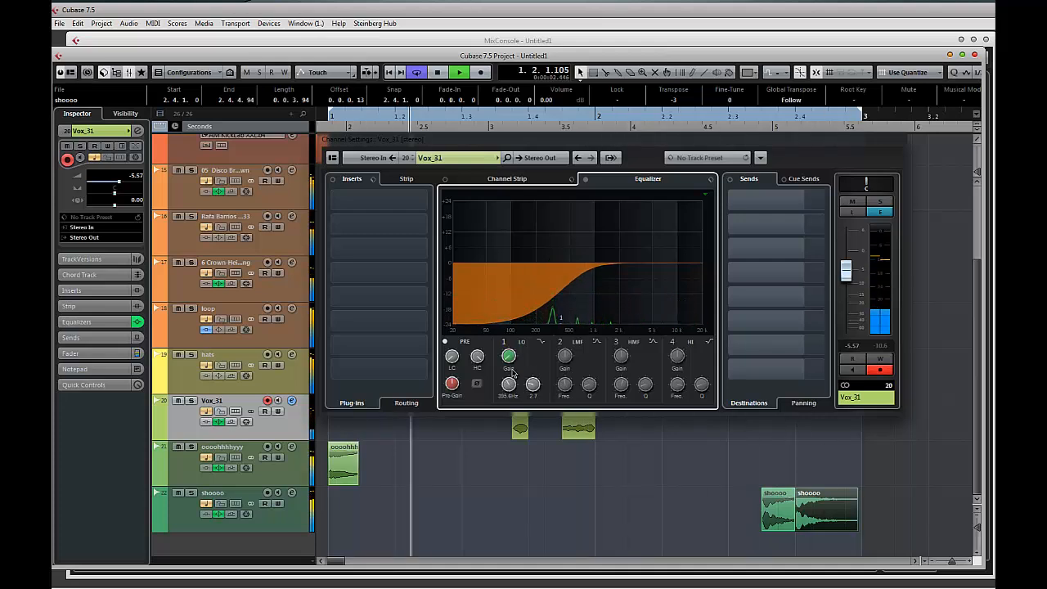
left_click_drag(513, 374, 507, 388)
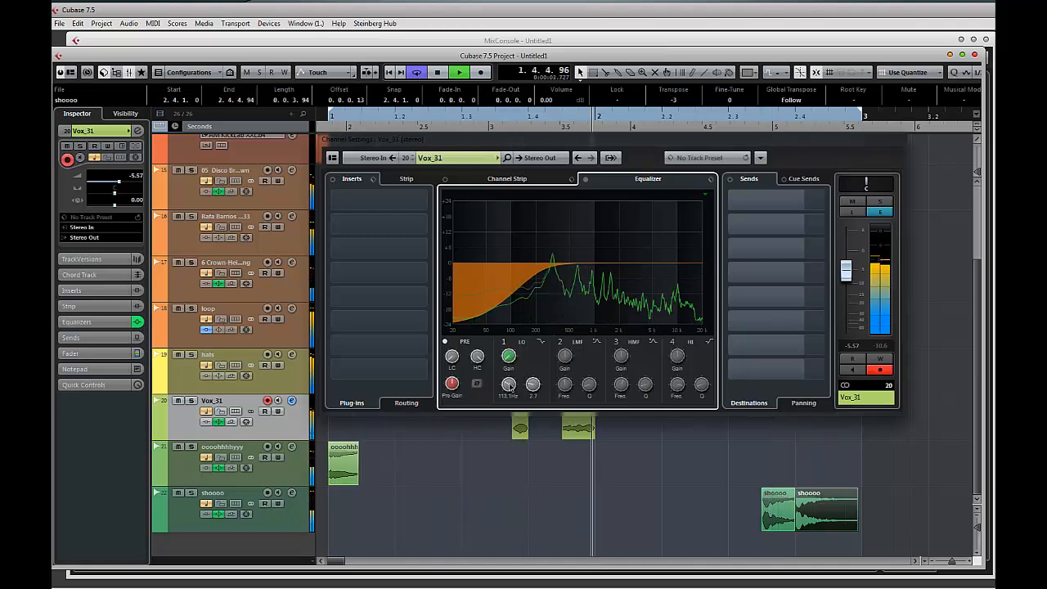
left_click(900, 141)
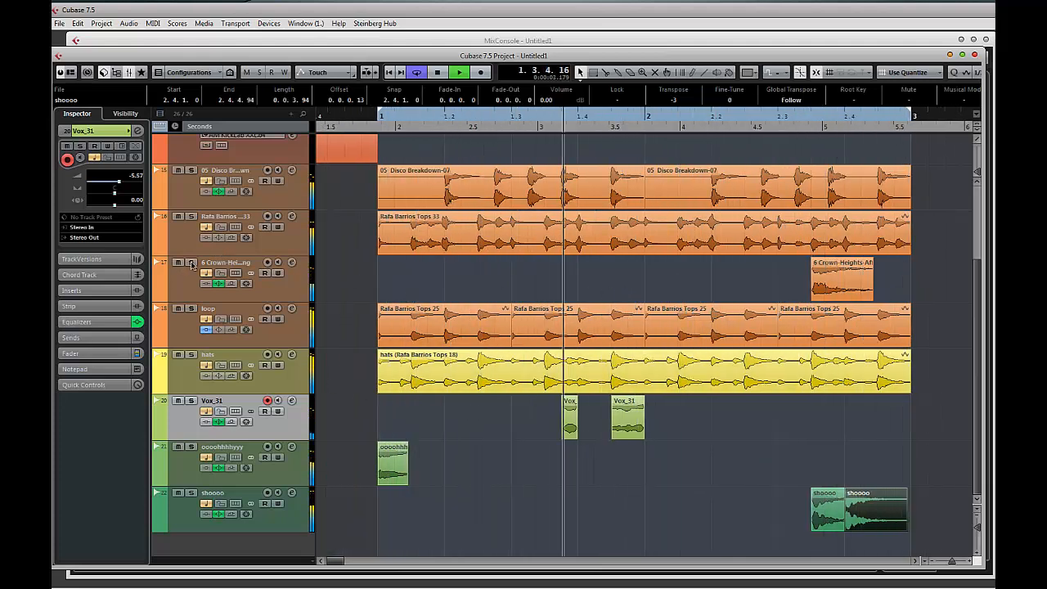
- Solo the Rafa Barrios Tops 33 track to audition it, unsolo it and select the track
left_click(191, 216)
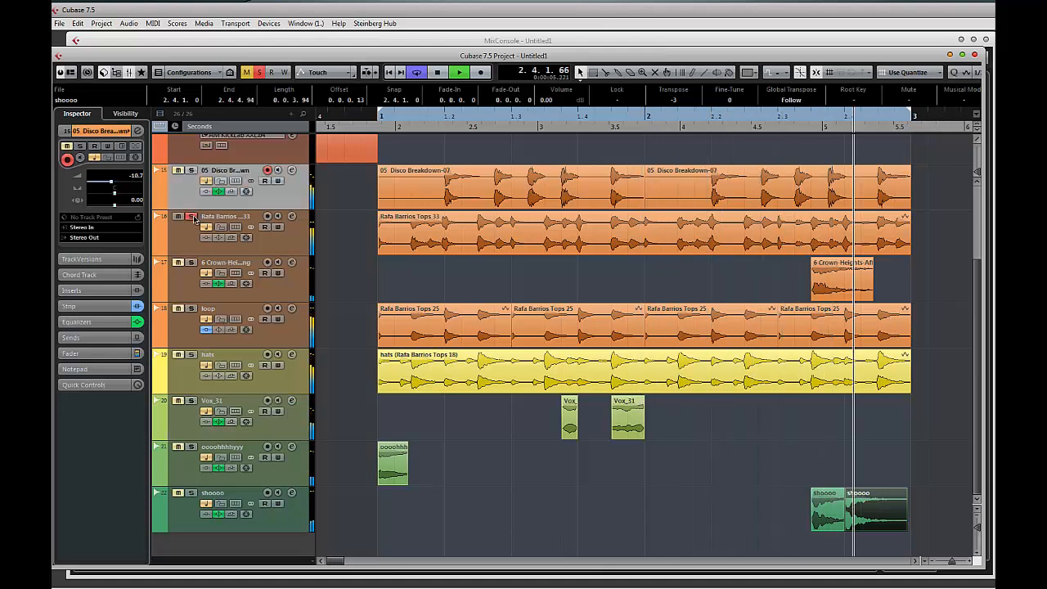
left_click(191, 216)
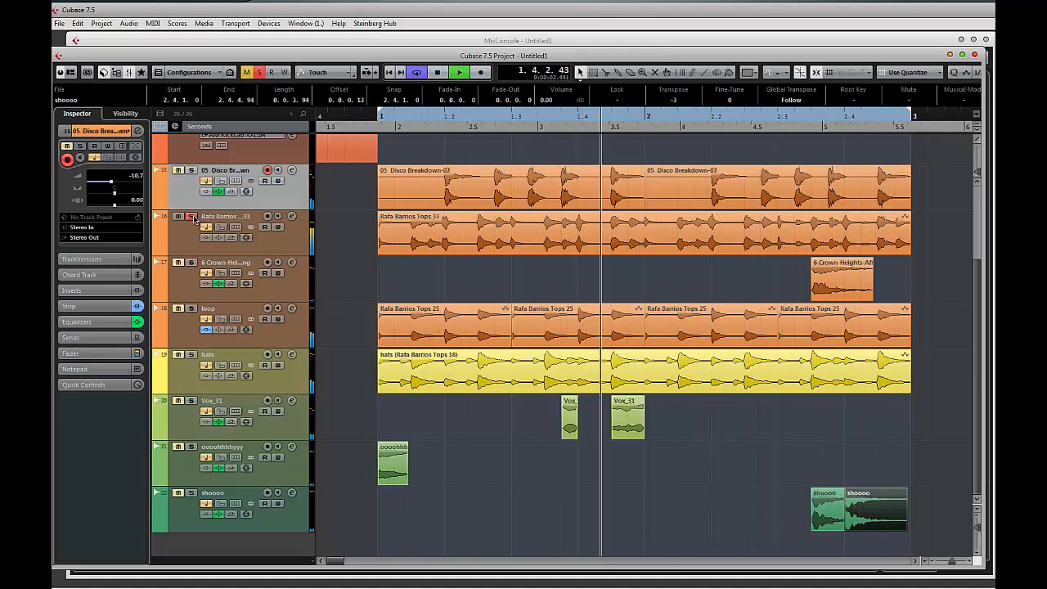
left_click(190, 233)
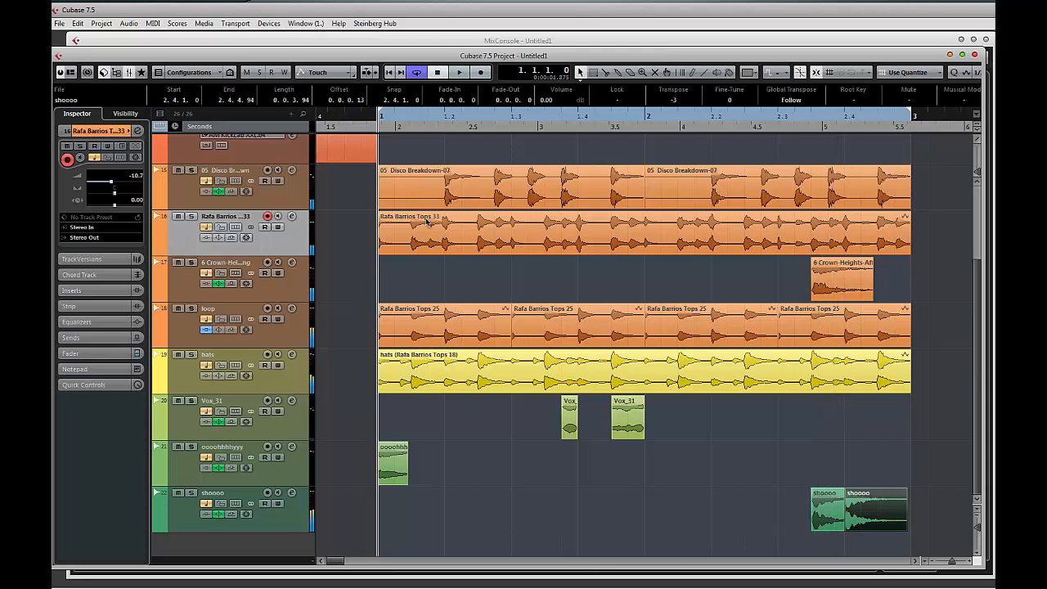
- Open the Rafa Barrios Tops 33 channel settings and load VolumeShaper3-64bit into the fourth insert slot, bypassed
left_click(138, 131)
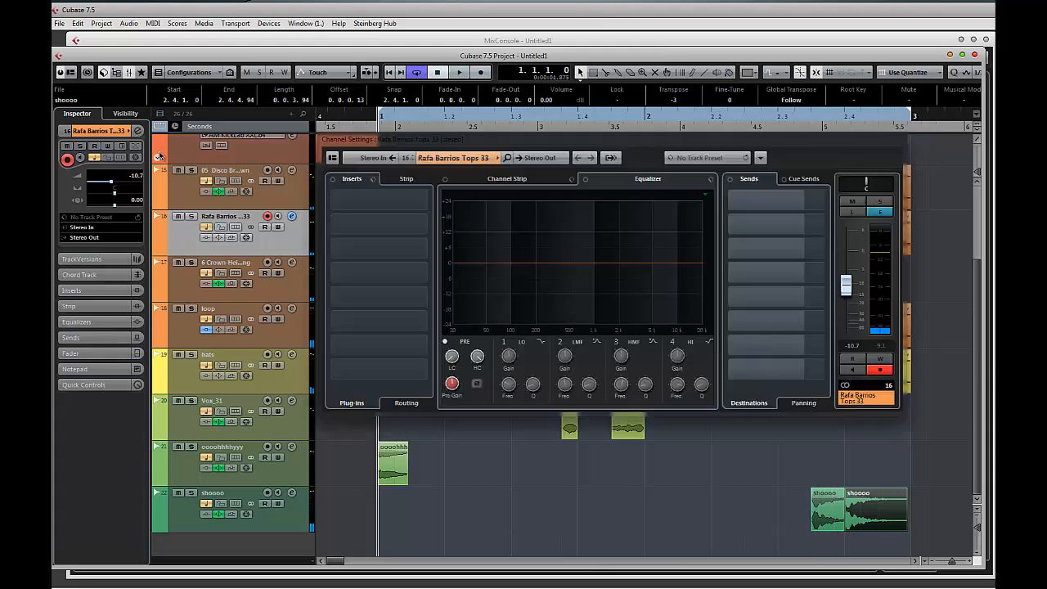
left_click_drag(487, 143, 485, 108)
left_click(424, 164)
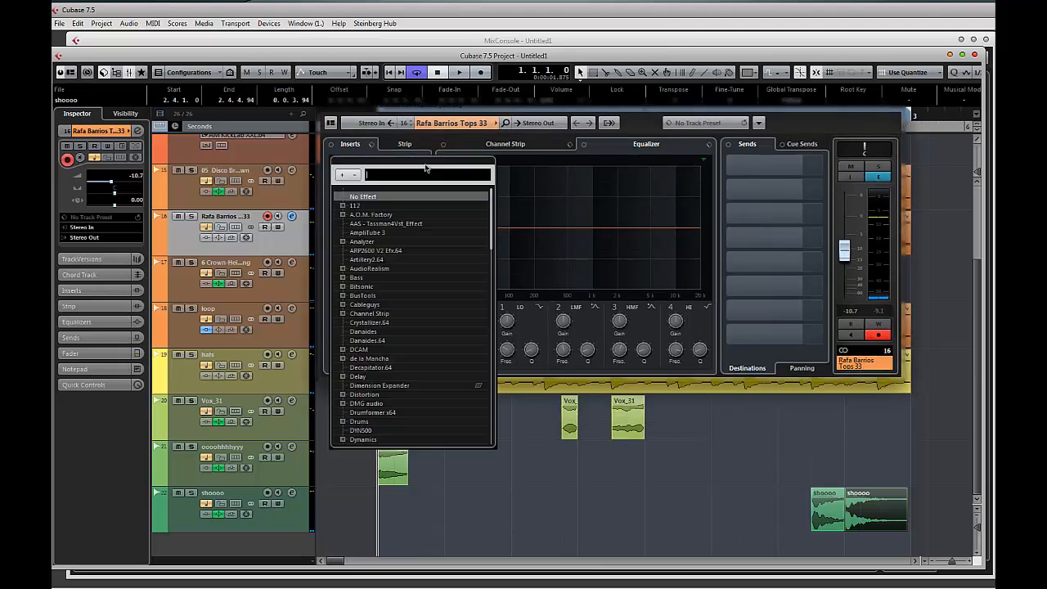
left_click(434, 112)
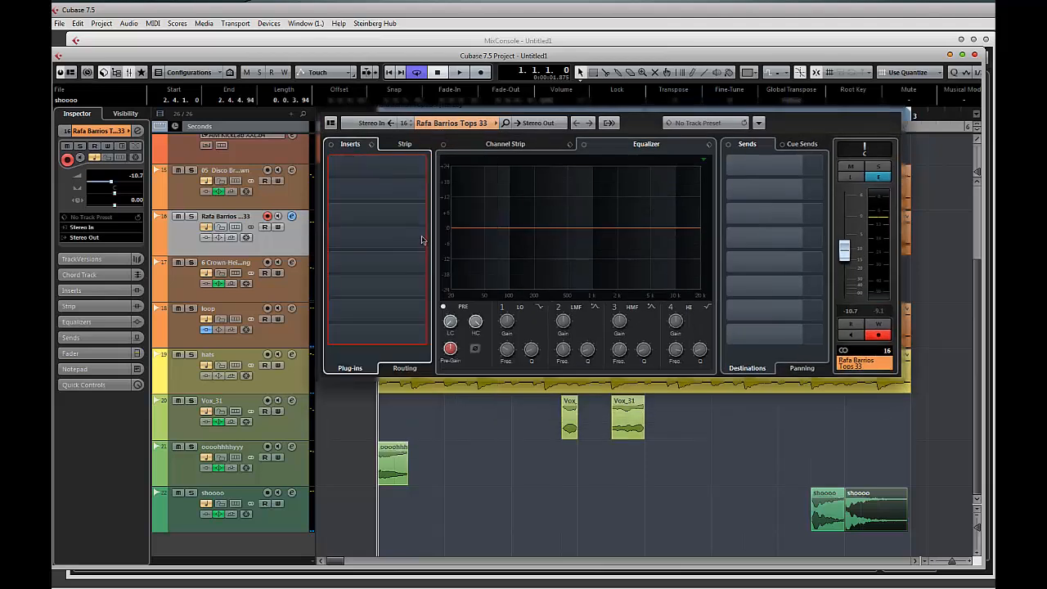
left_click(422, 240)
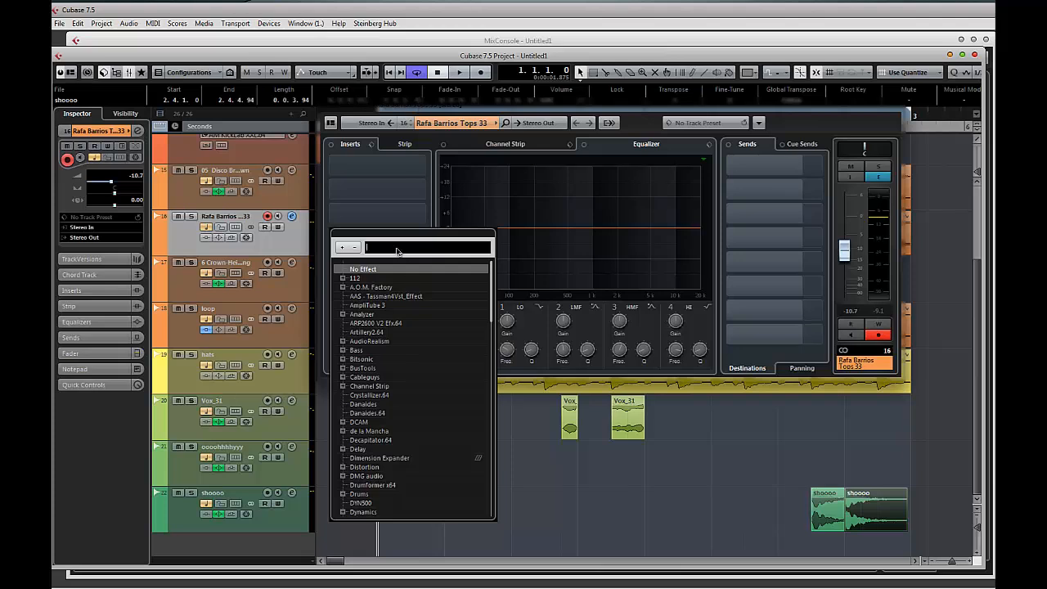
type("volum")
key("Return")
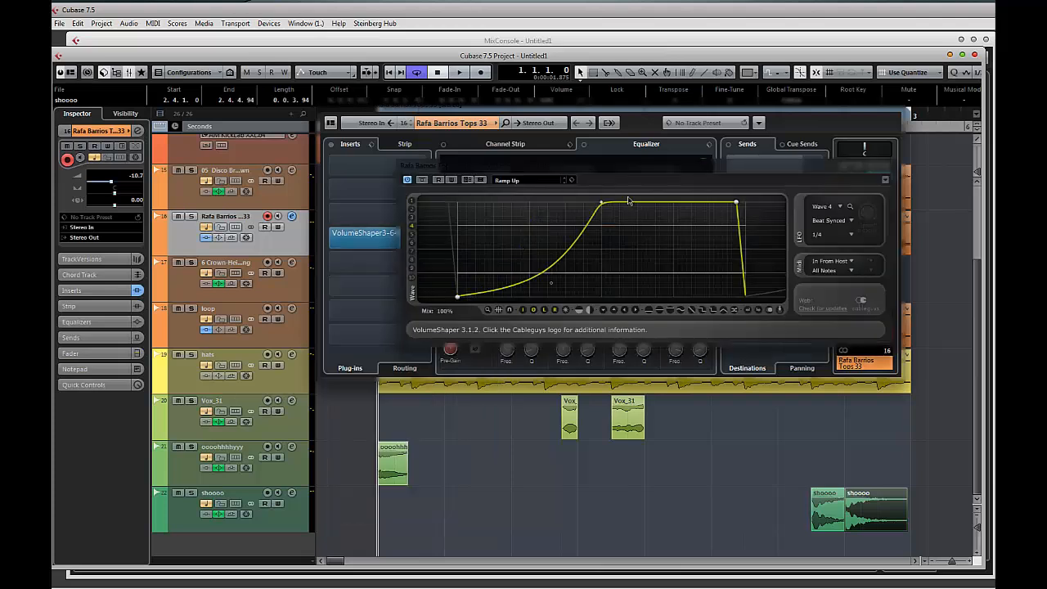
left_click_drag(610, 180, 597, 393)
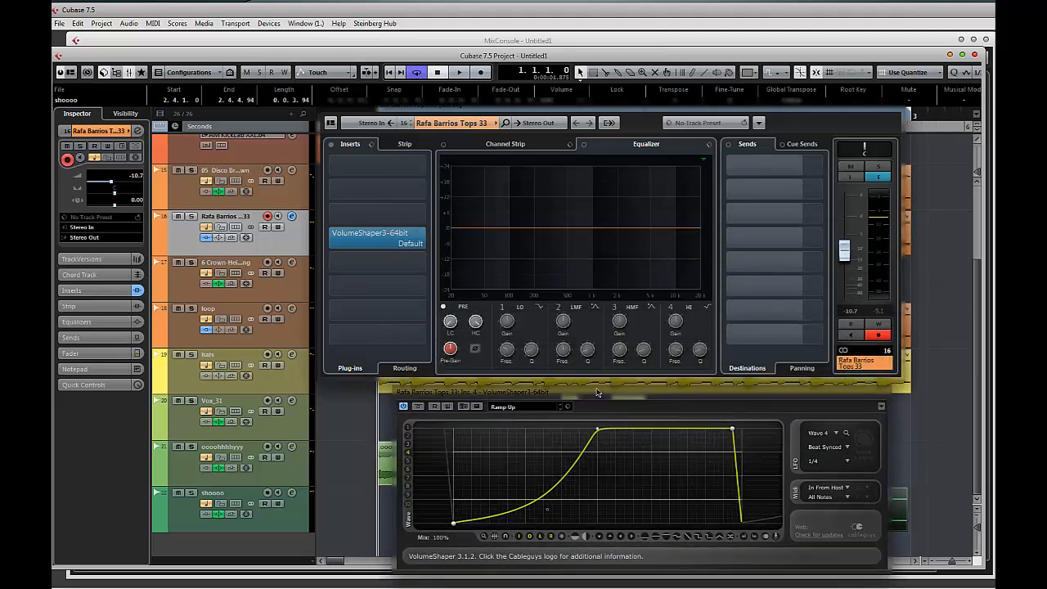
left_click(418, 408)
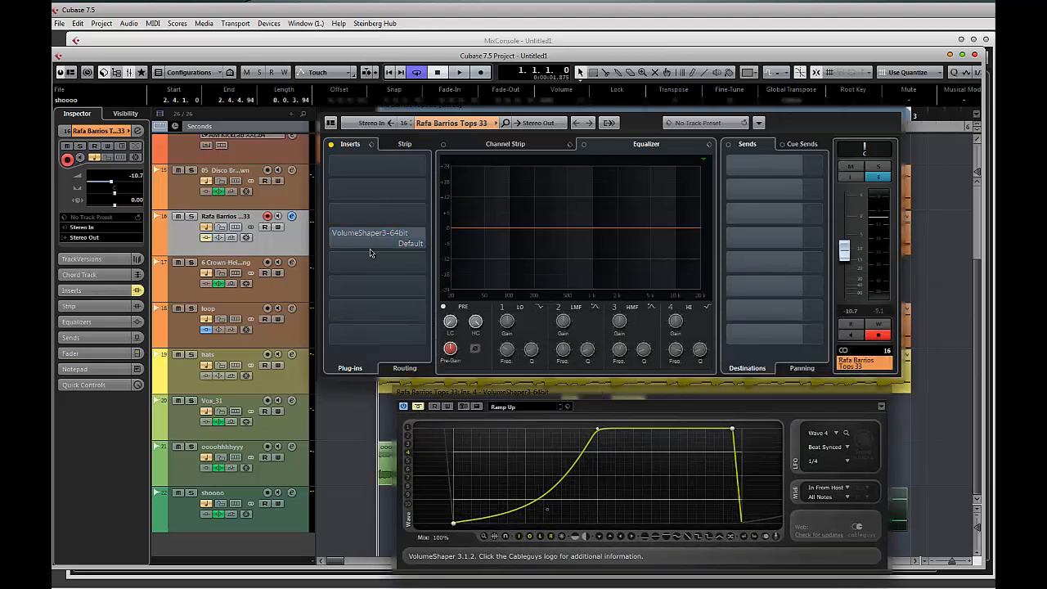
- With Rafa Barrios Tops 33 temporarily soloed, enable its low EQ band as a high-pass filter at about 218 Hz with Q 5.7
left_click(886, 167)
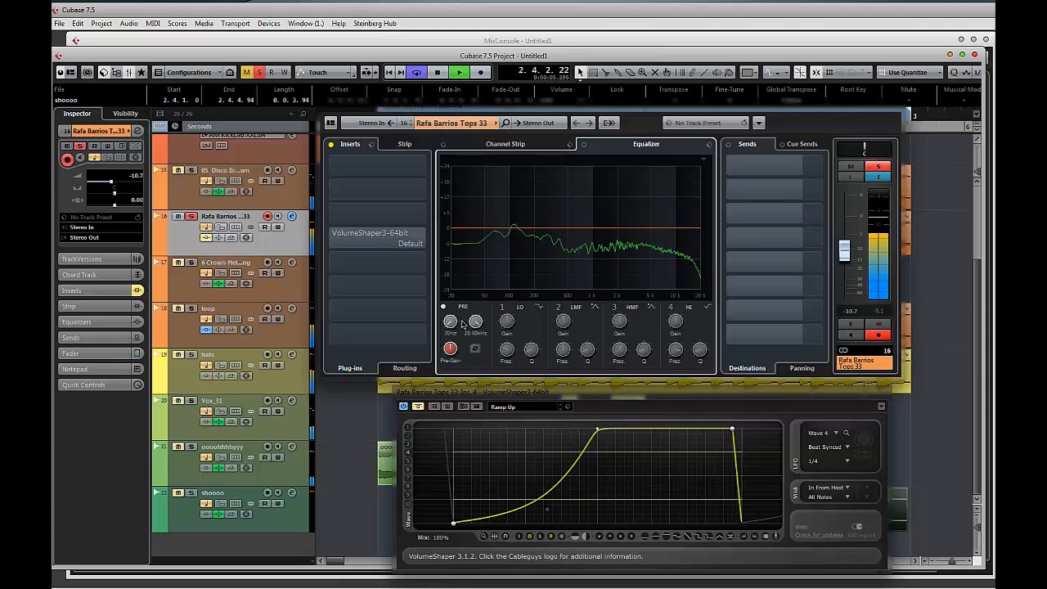
left_click(499, 308)
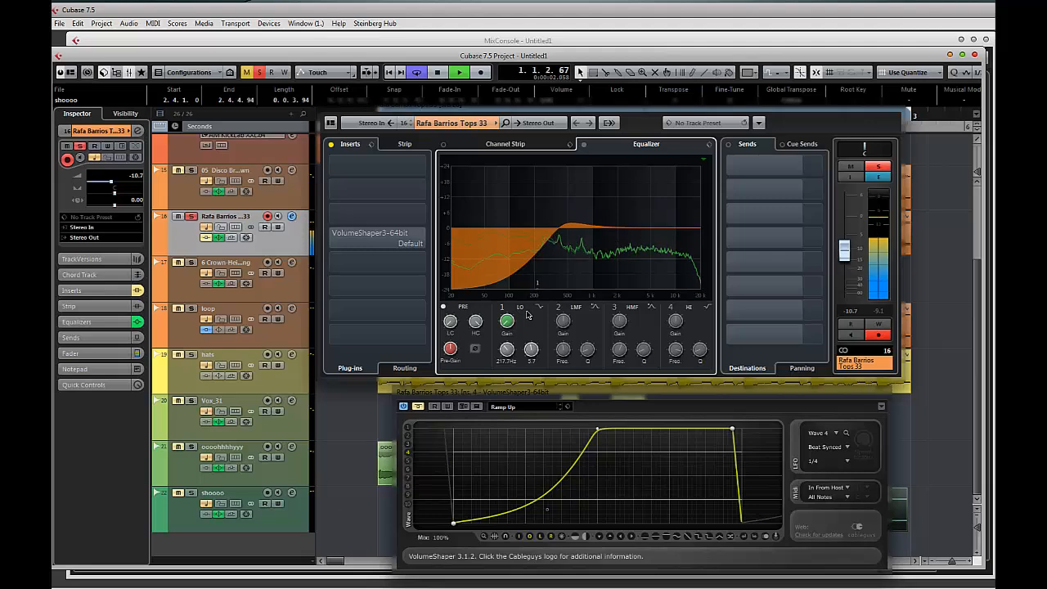
left_click(881, 170)
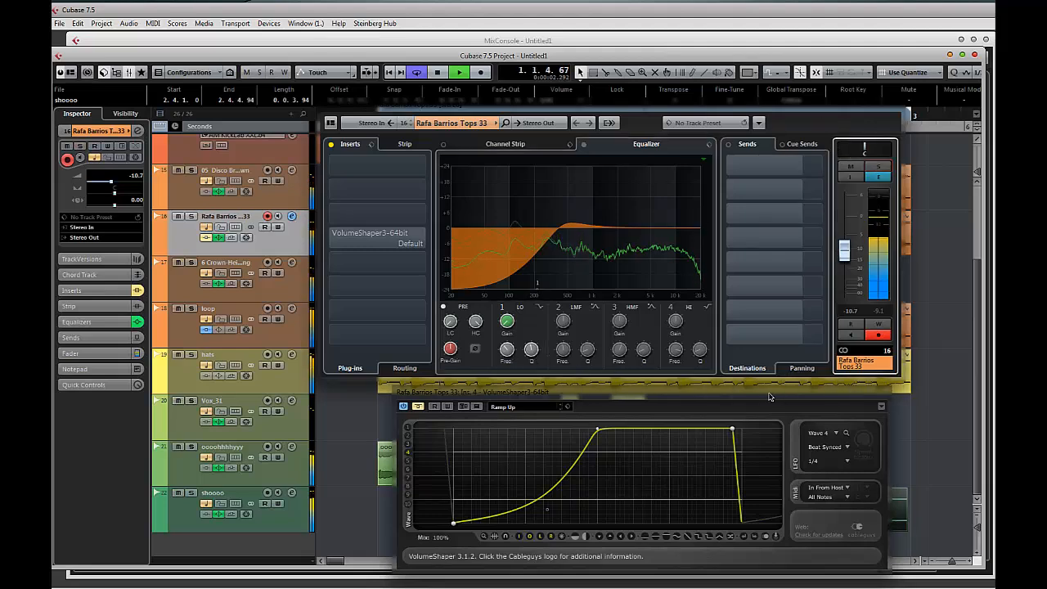
- Reactivate VolumeShaper on Rafa Barrios Tops 33 and audition it both in the full loop and soloed
left_click_drag(769, 397, 708, 354)
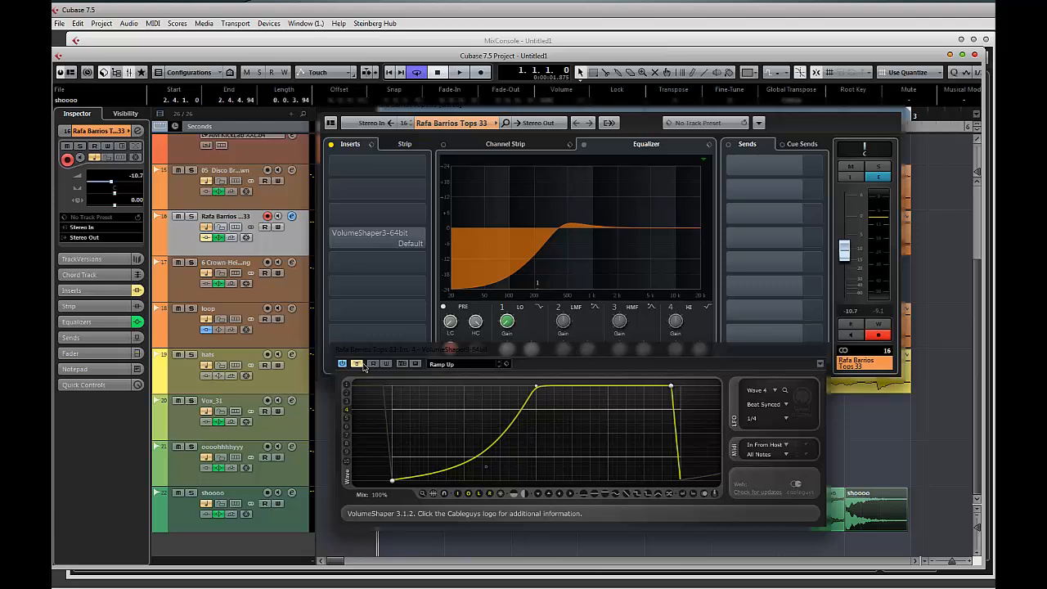
left_click_drag(455, 355, 458, 360)
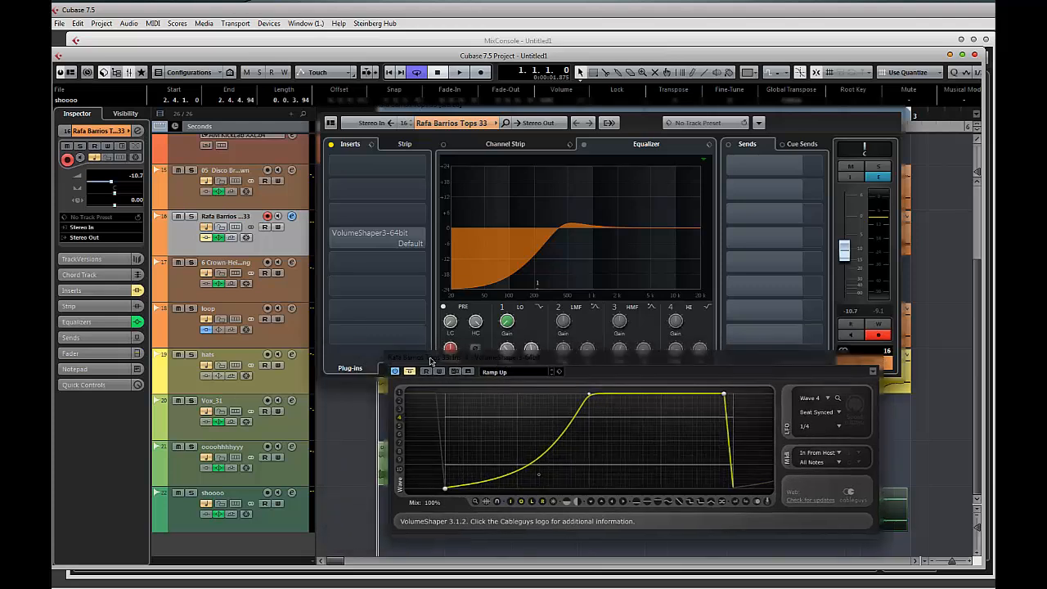
key("space")
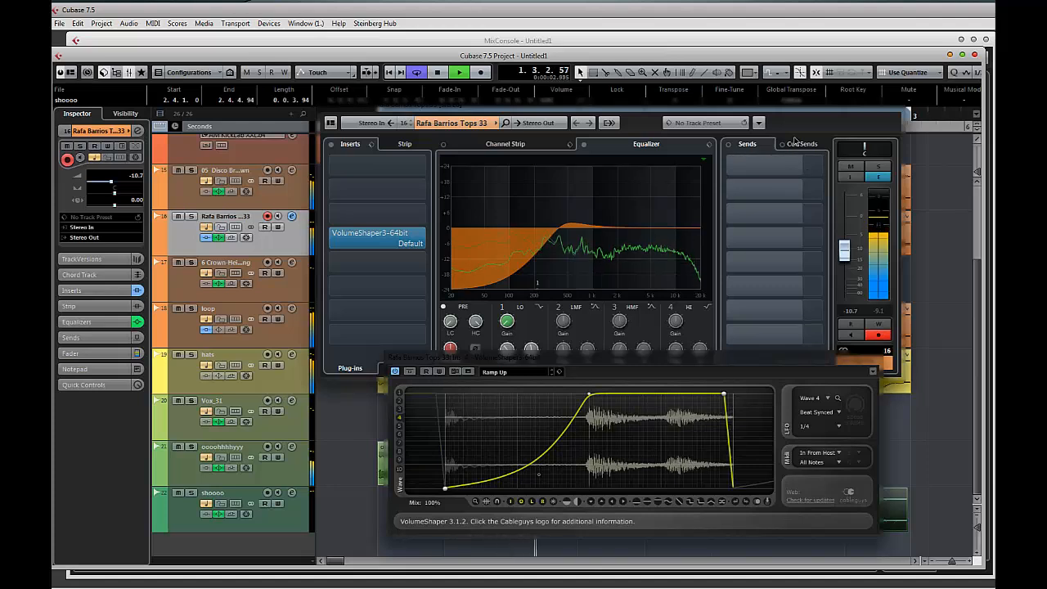
left_click(879, 168)
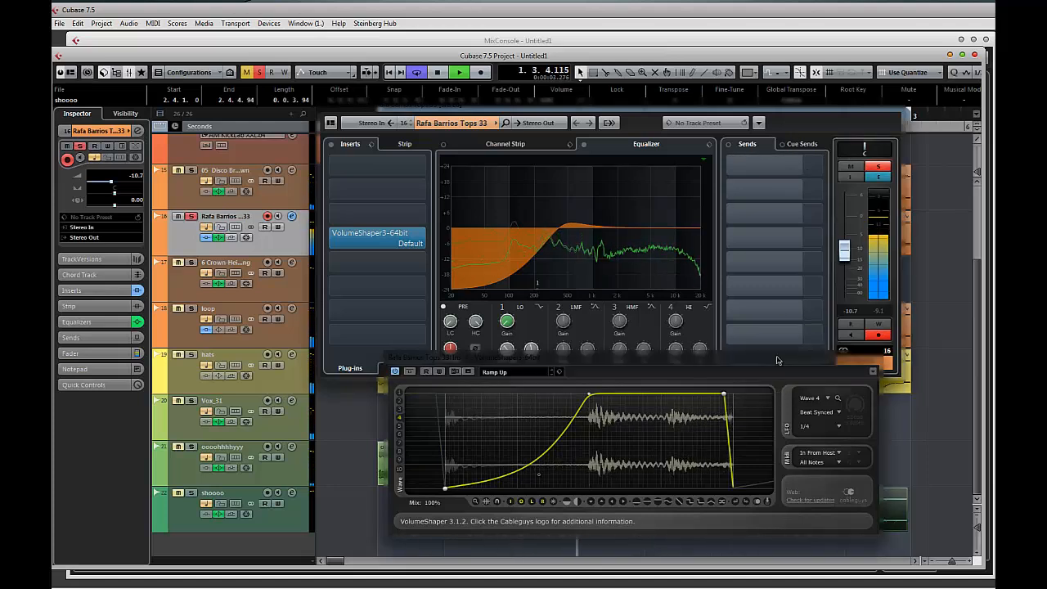
left_click(877, 167)
key("space")
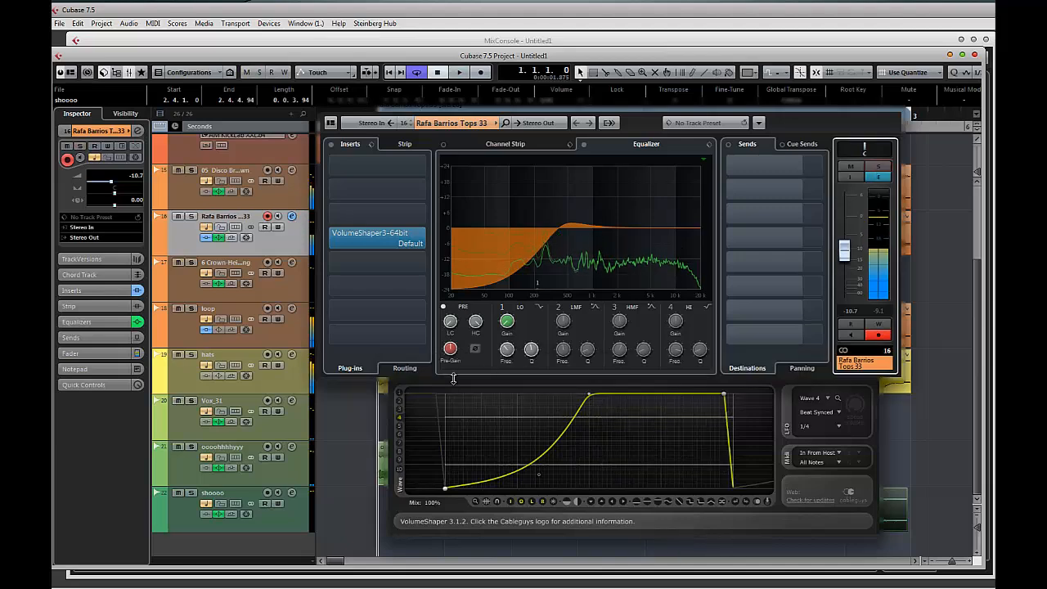
- Play the loop with VolumeShaper active, close the channel settings and plug-in windows, and stop playback
left_click(482, 384)
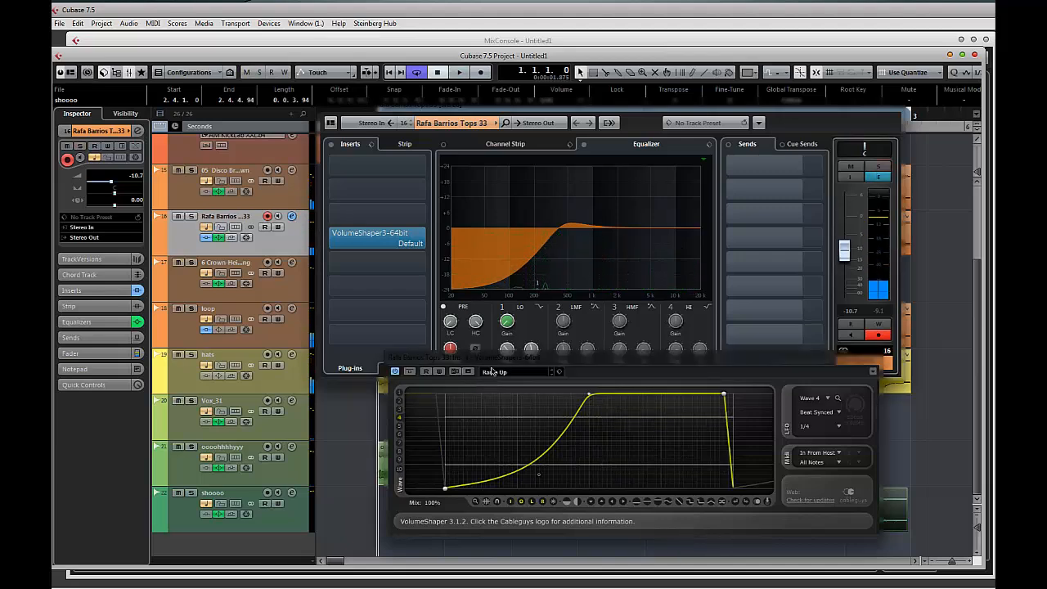
left_click_drag(490, 360, 469, 388)
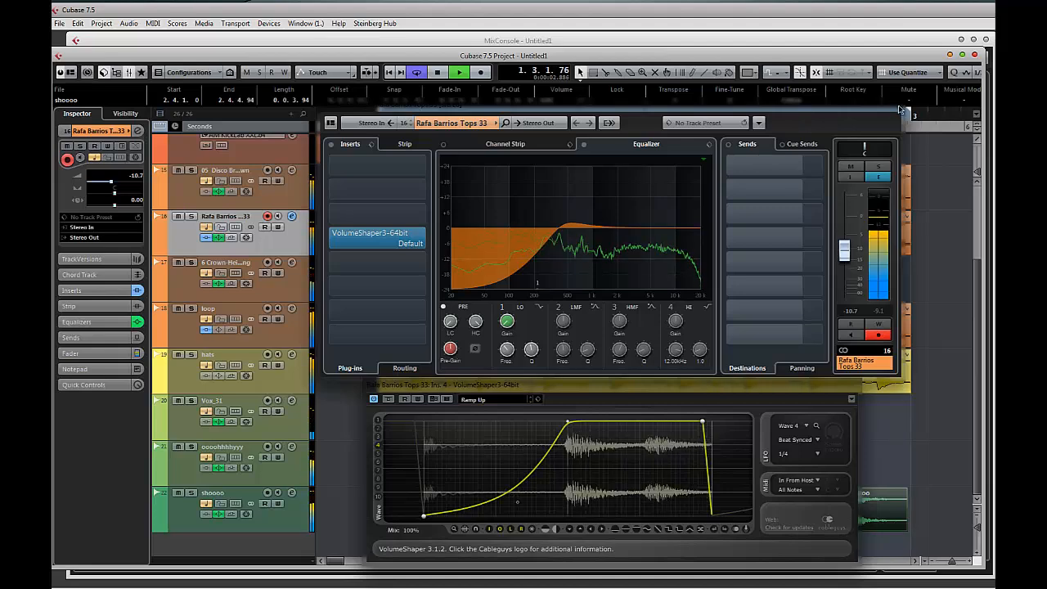
left_click_drag(588, 107, 1046, 119)
left_click_drag(561, 386, 531, 298)
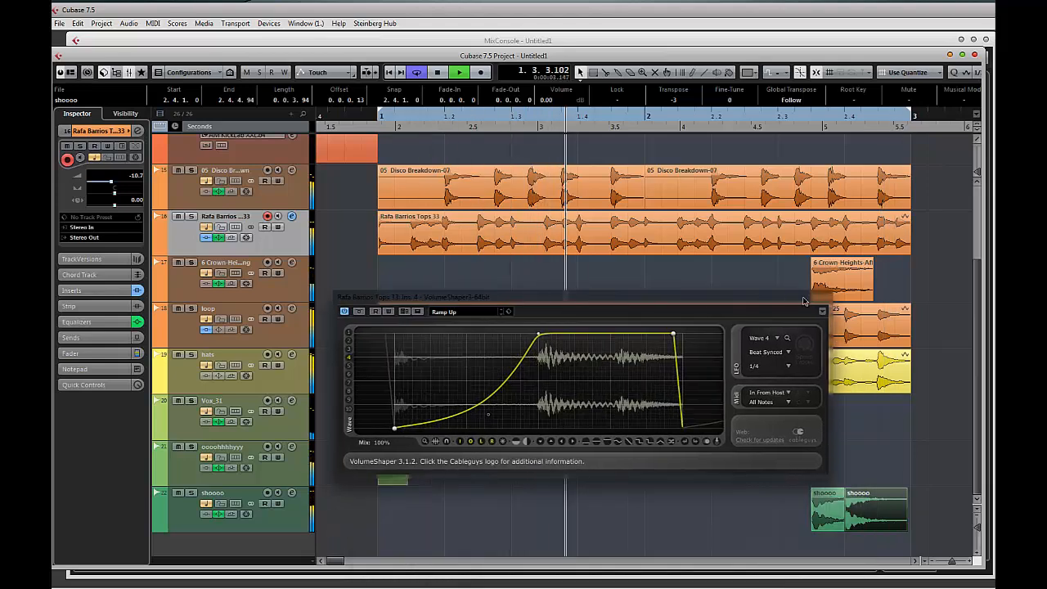
left_click(821, 310)
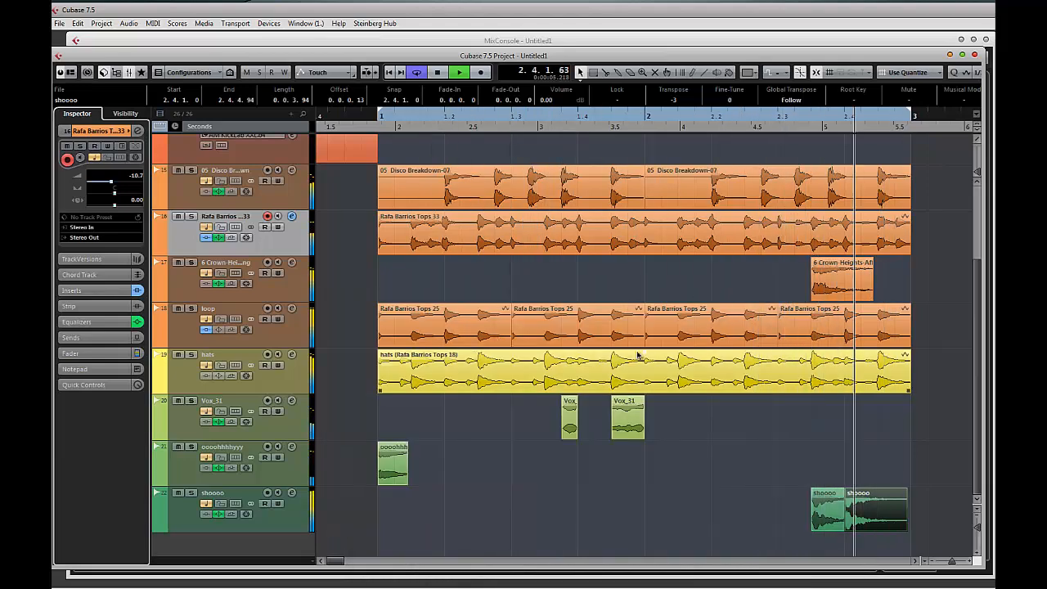
key("space")
- Deselect all events and reduce the track heights so every track fits in view with its controls showing
left_click(462, 414)
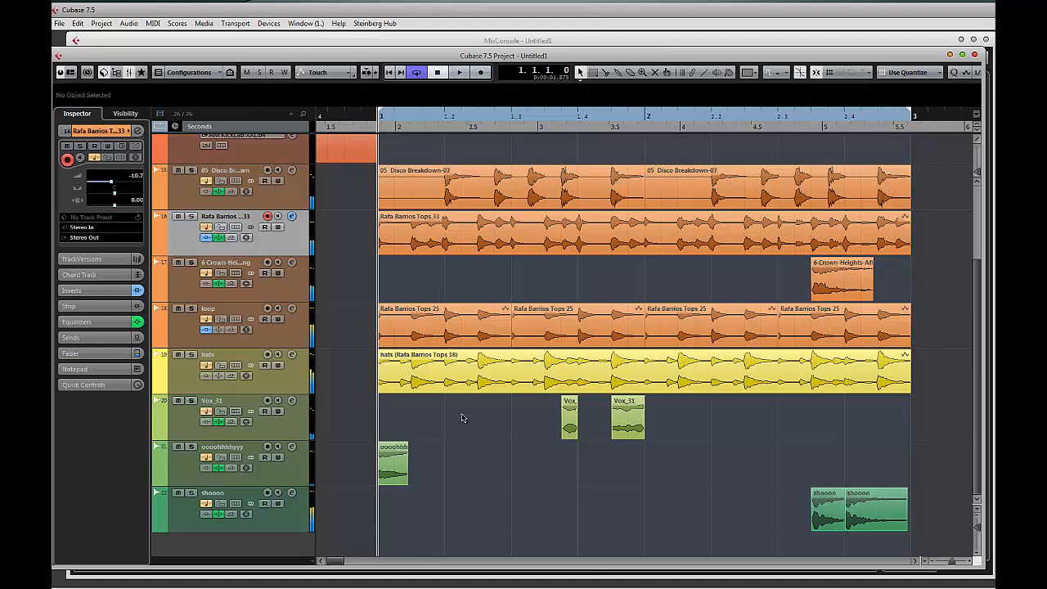
key("shift+g")
key("shift+g")
key("shift+g")
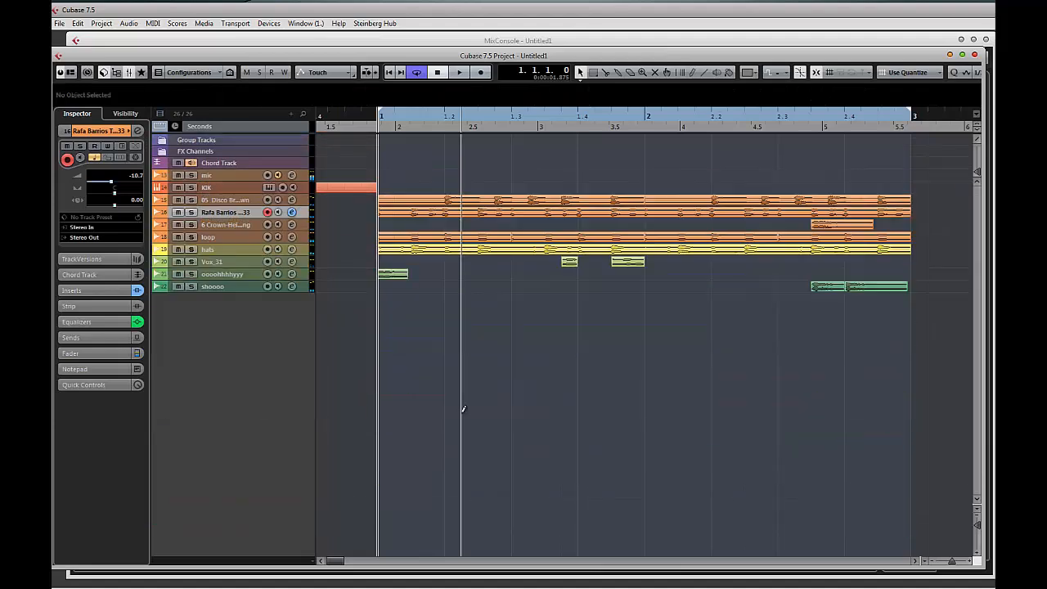
key("shift+h")
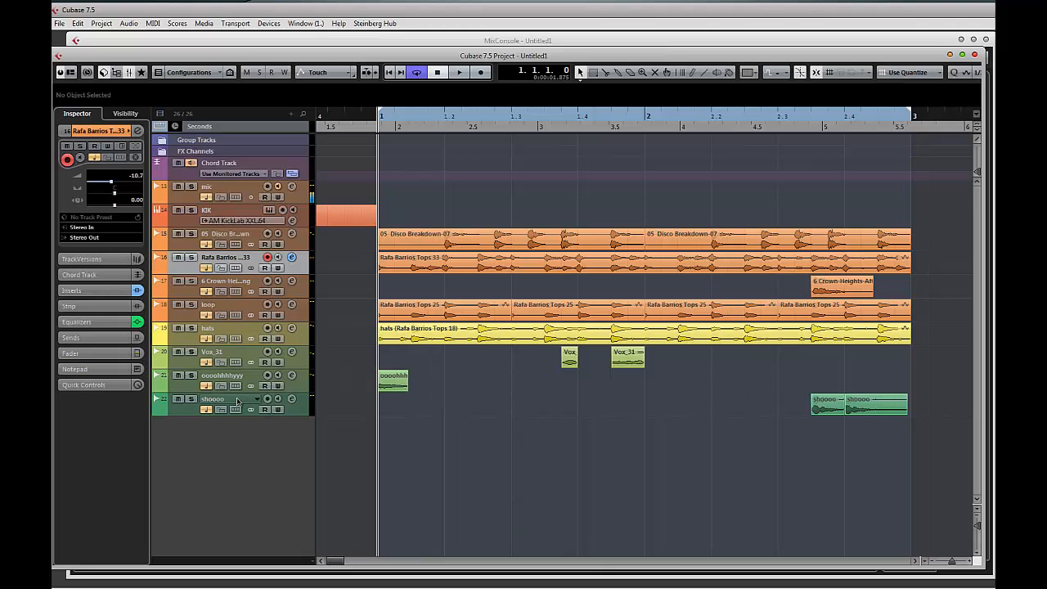
- Colour the three vocal tracks shoooo, oooohhhyyy and Vox_31 with the last red swatch of the palette
left_click(160, 402)
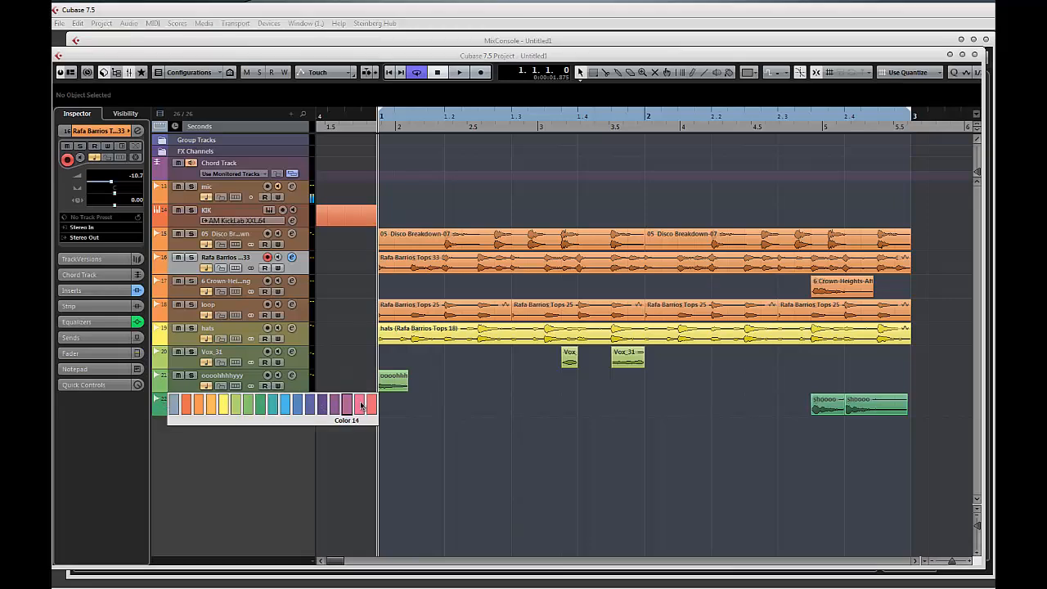
left_click(377, 405)
left_click(162, 380)
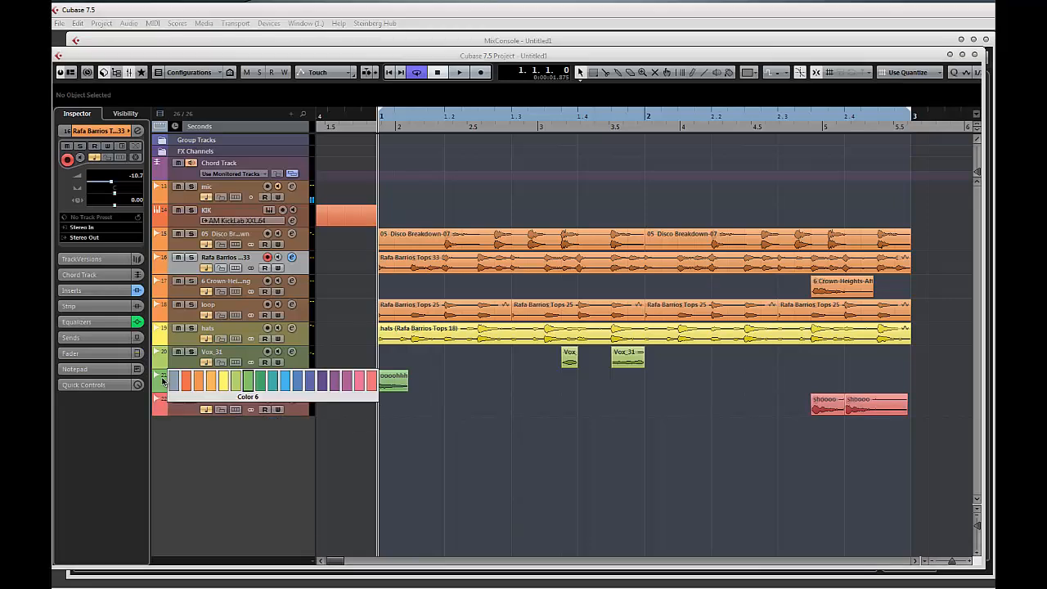
left_click(370, 385)
left_click(163, 357)
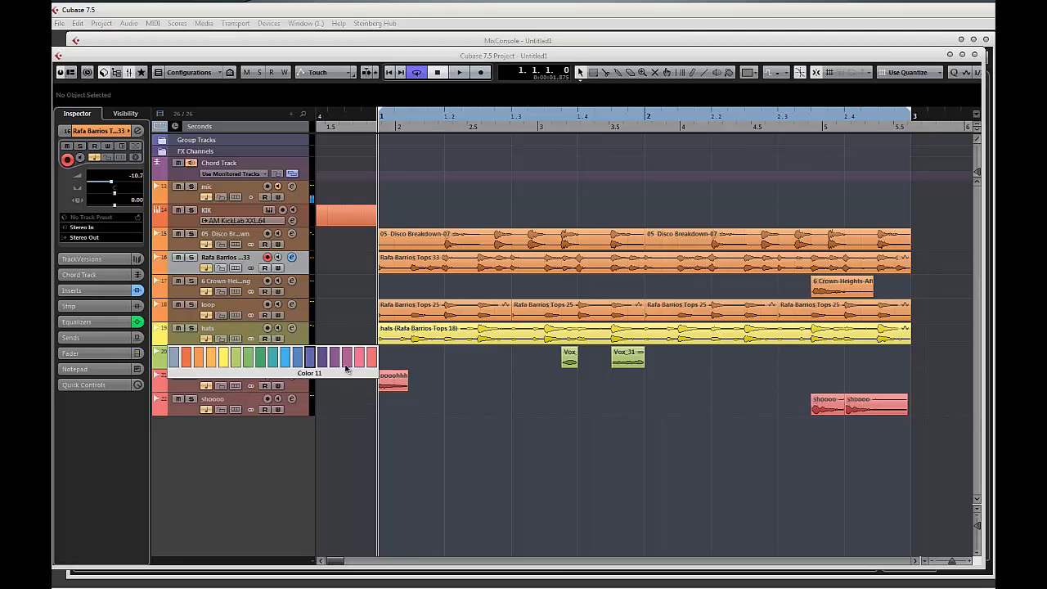
left_click(372, 357)
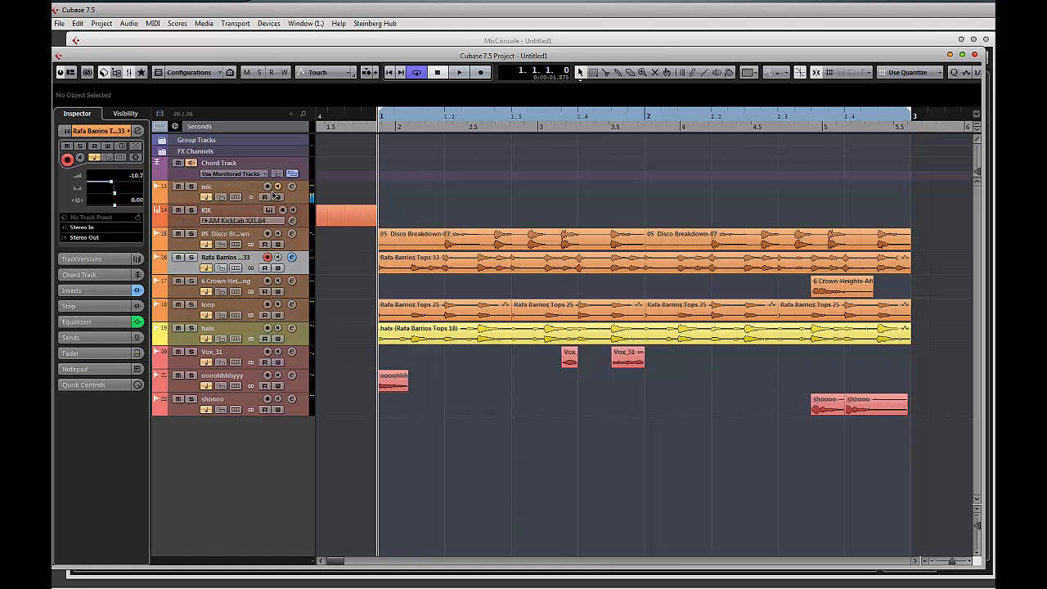
- Add one instrument track loaded with PS05 - Synths.64 below the 05 Disco Breakdown track and reposition its plug-in window
left_click(187, 245)
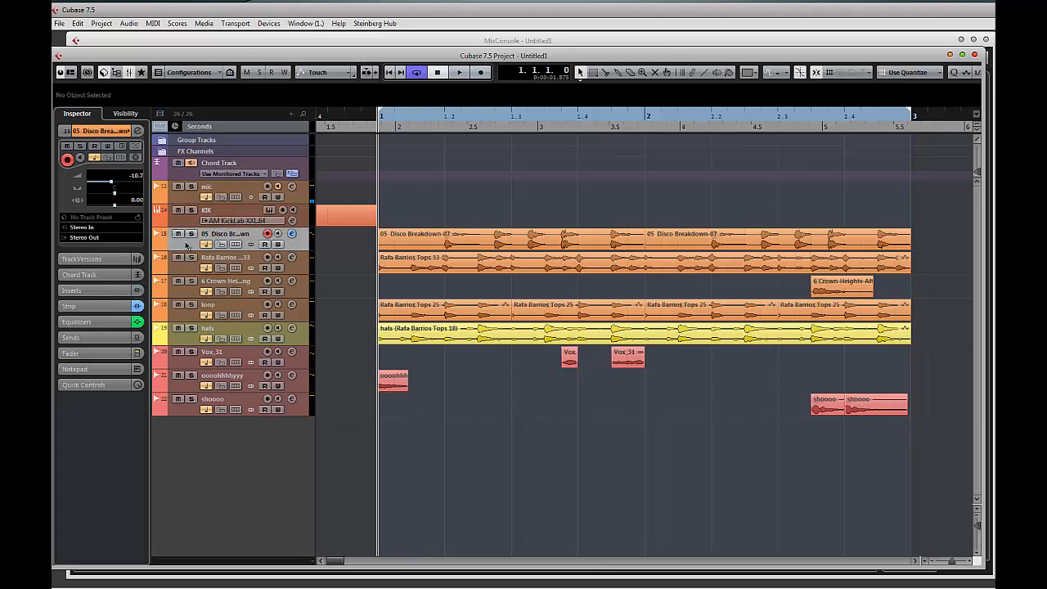
right_click(187, 245)
mouse_move(220, 250)
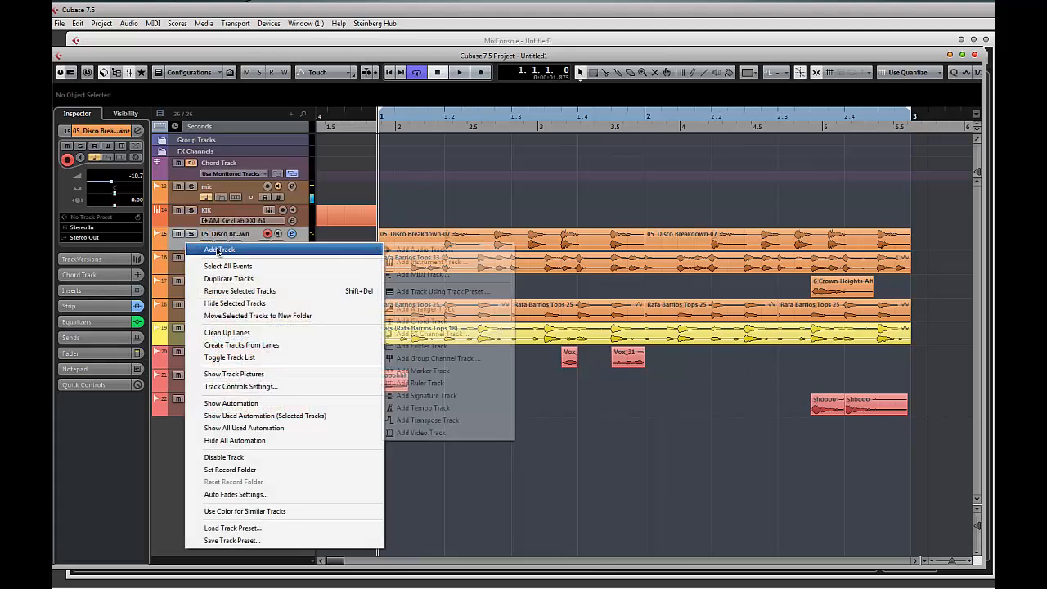
left_click(413, 261)
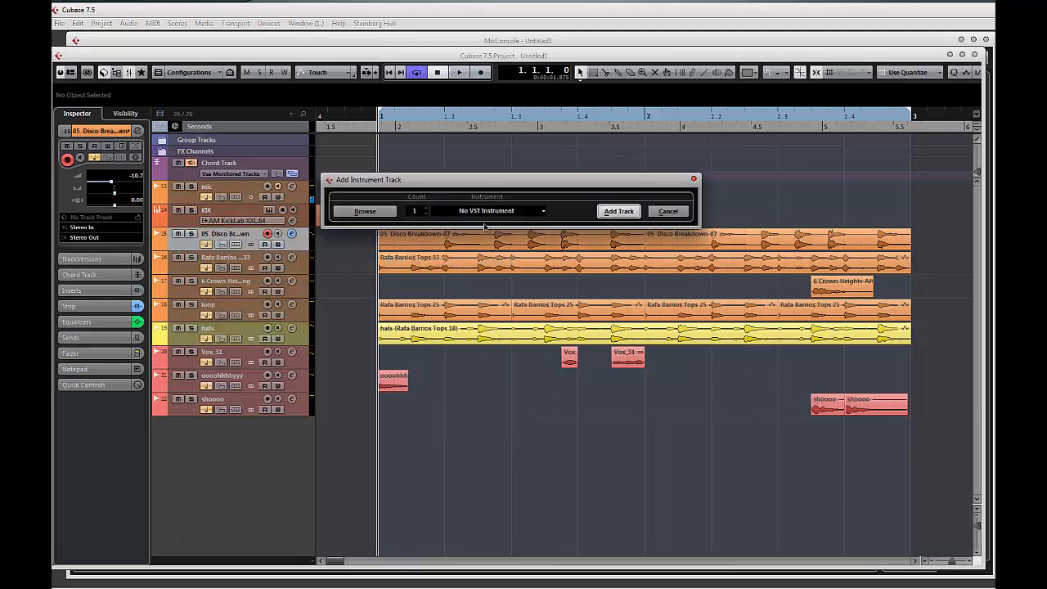
left_click(488, 211)
type("plu")
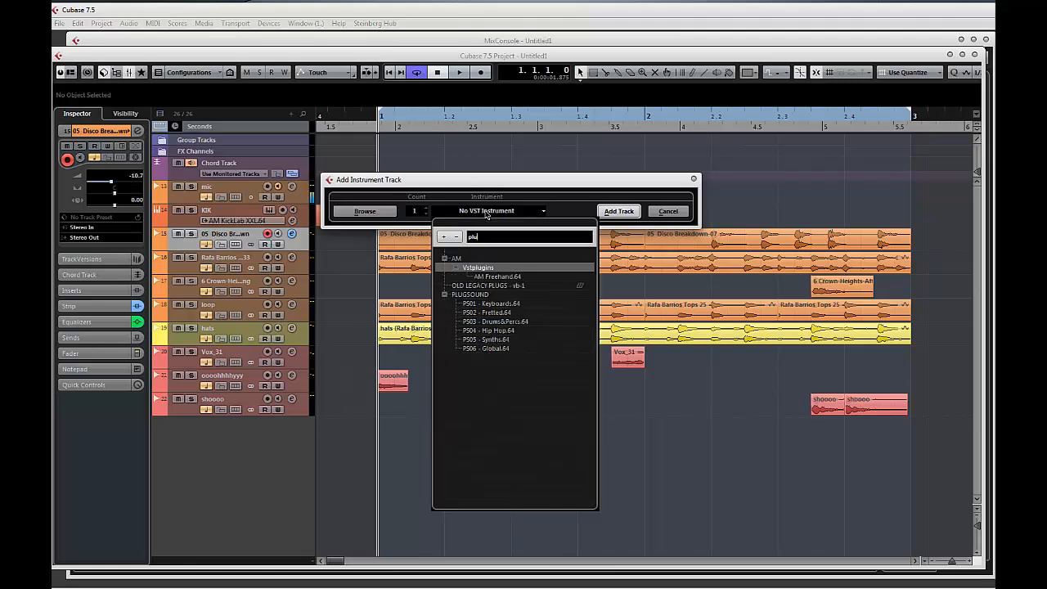
left_click(494, 340)
left_click(620, 215)
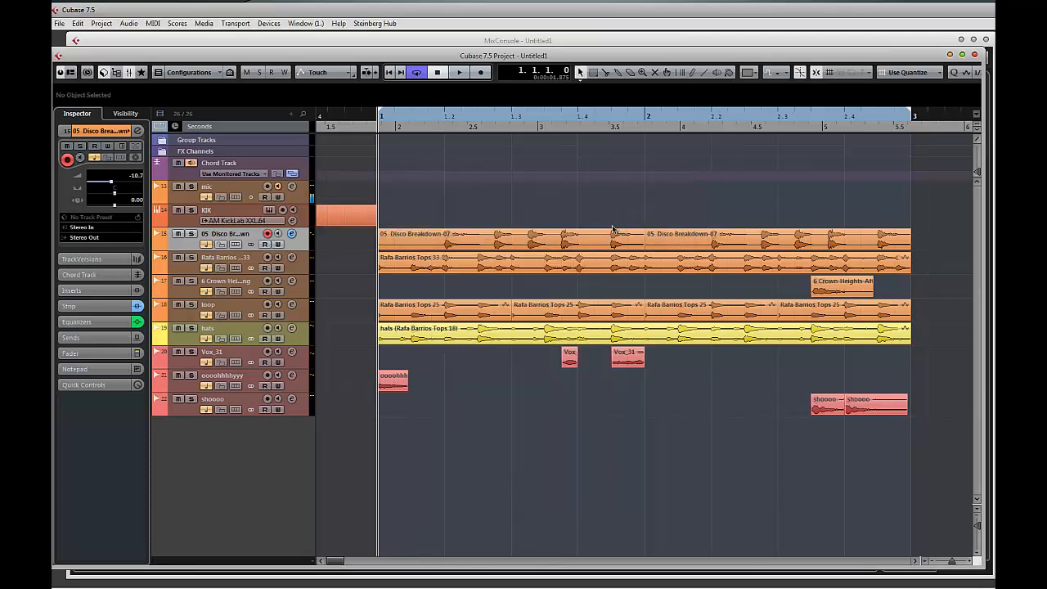
left_click_drag(541, 189, 562, 176)
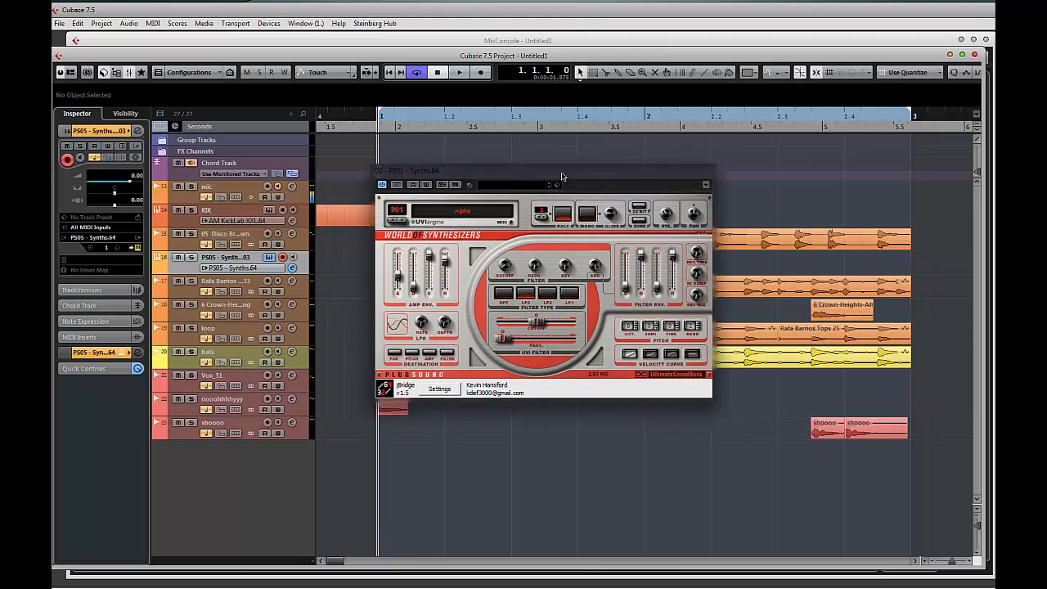
- Browse the synth's preset categories and load a bass patch from 04-Synth Bass
left_click(460, 213)
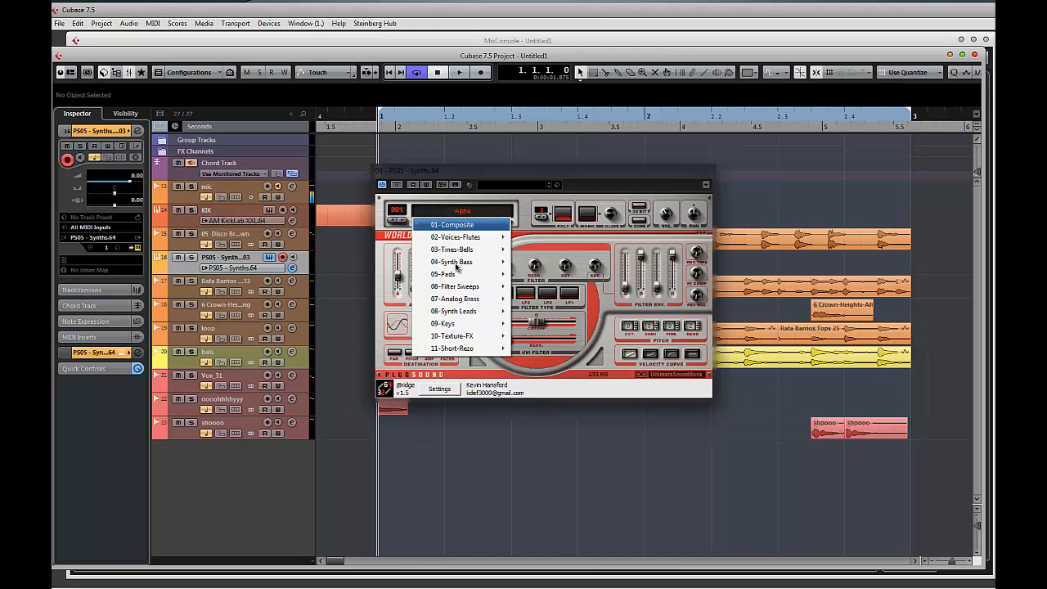
mouse_move(457, 303)
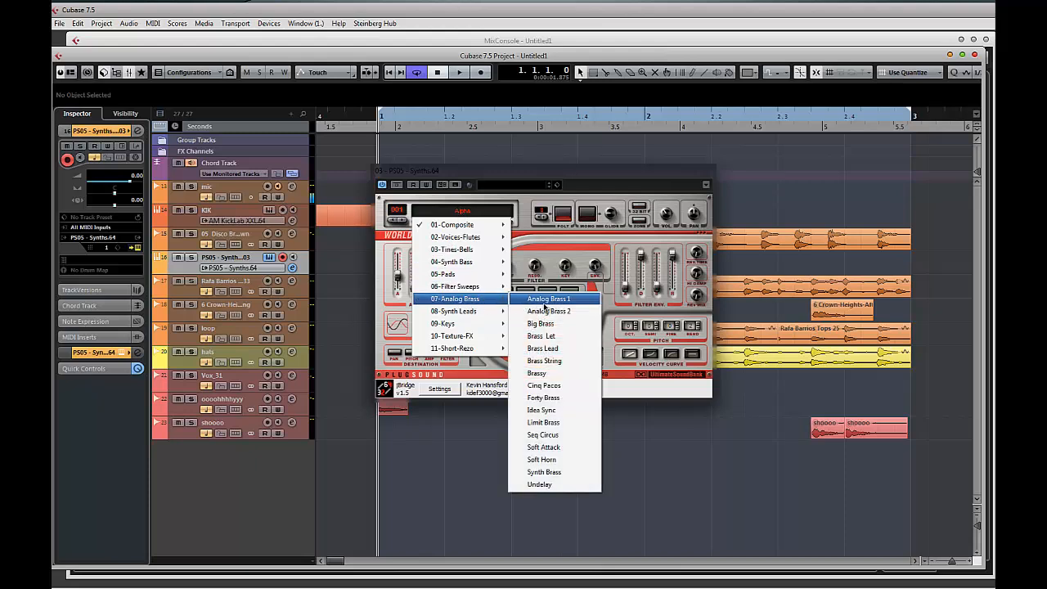
mouse_move(450, 264)
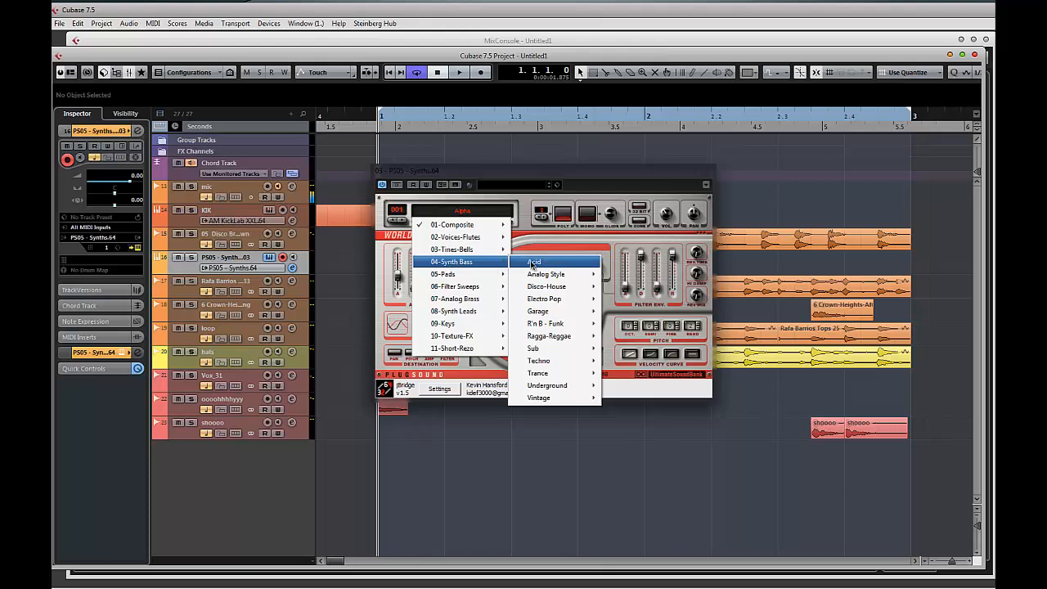
mouse_move(537, 266)
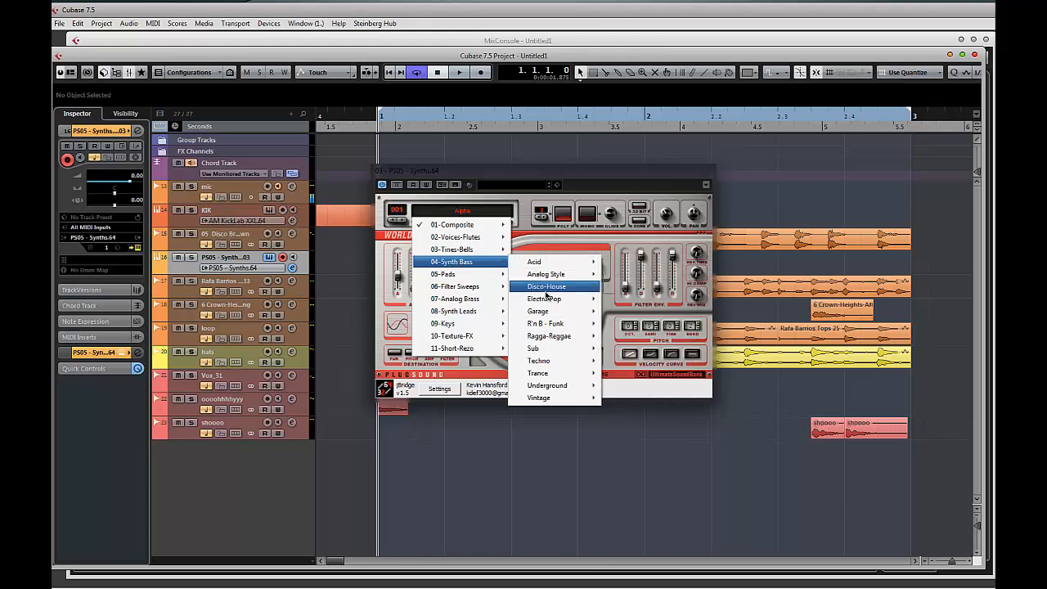
mouse_move(537, 287)
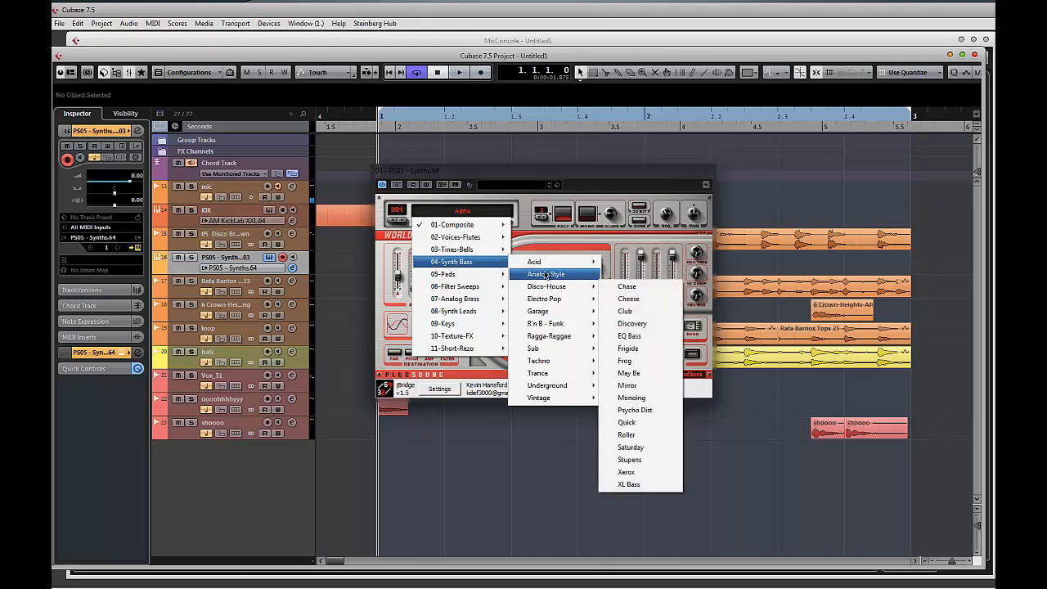
left_click(636, 262)
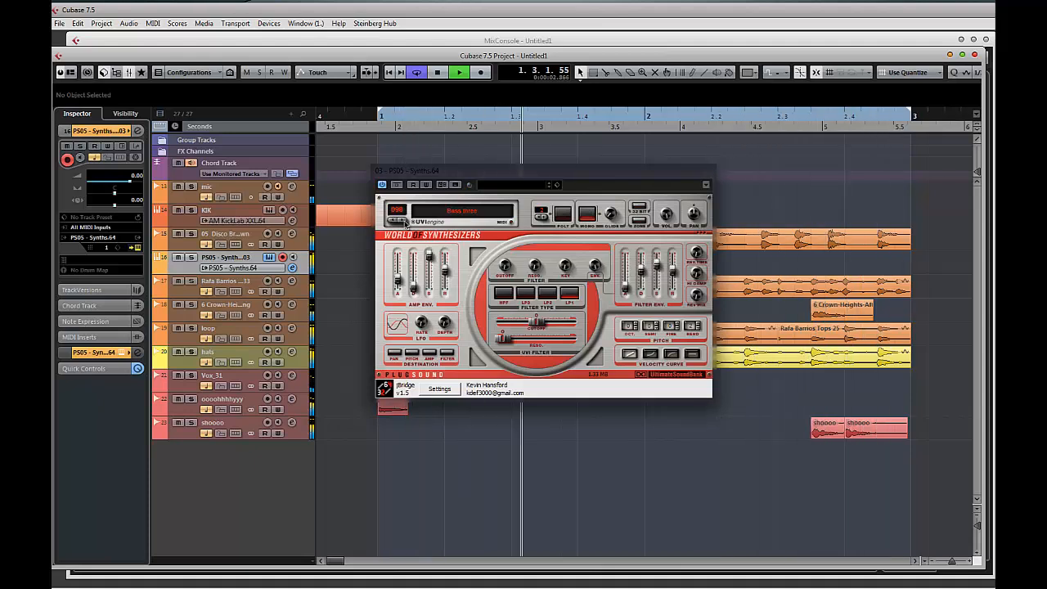
- Record a two-bar MIDI bass part on the PS05 - Synths track across the looped range
key("space")
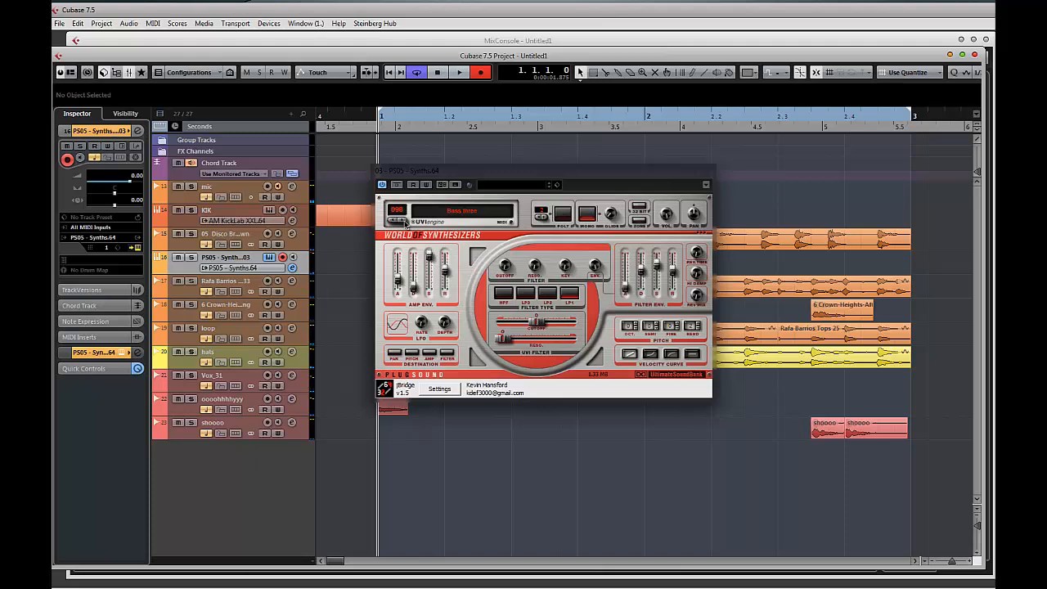
key("space")
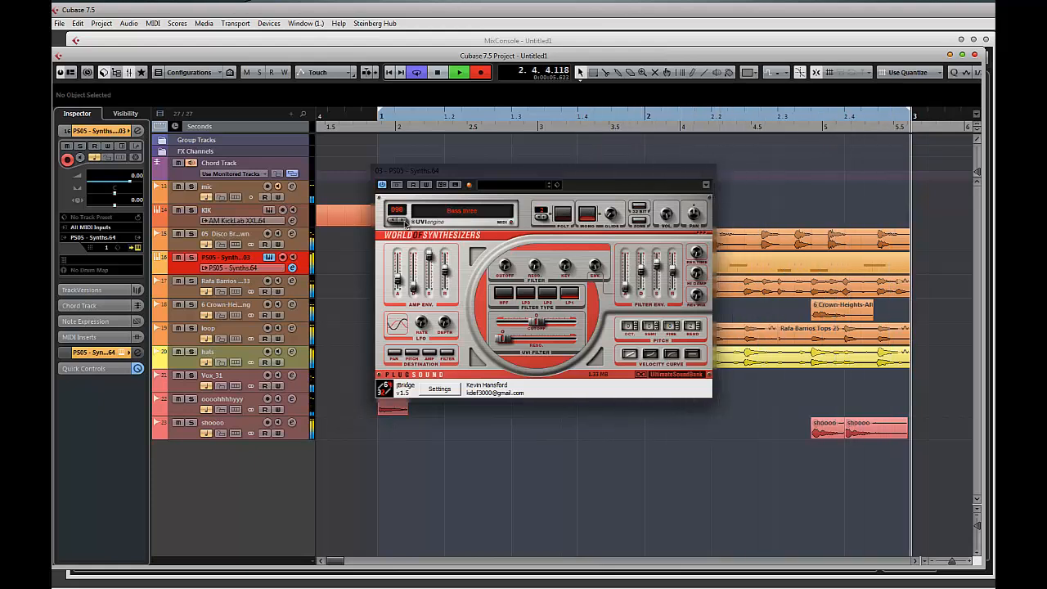
key("KP_Multiply")
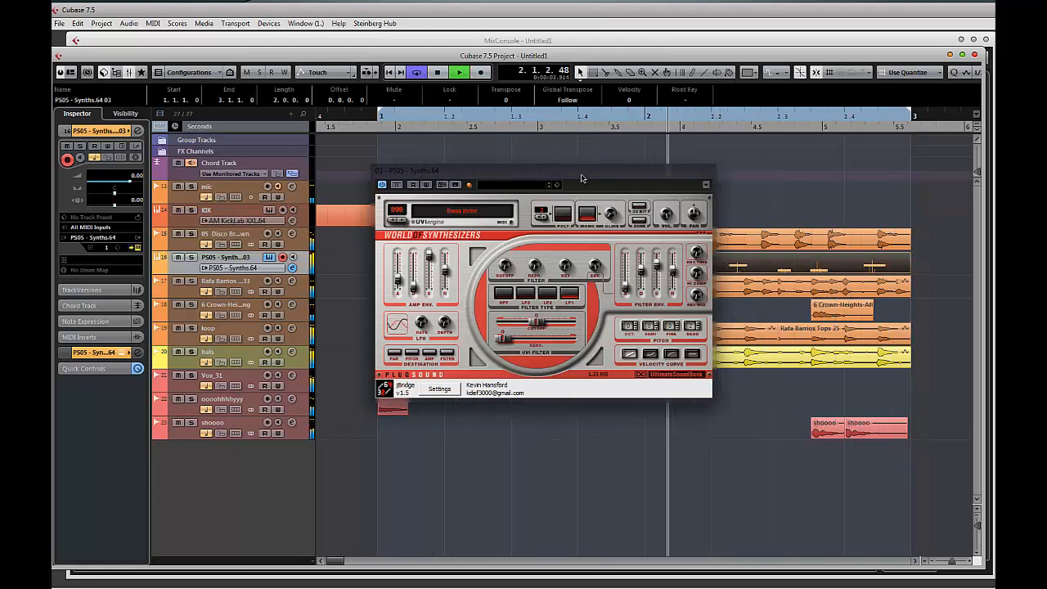
- Close the synth window and play back the recorded bass part within the loop
left_click(707, 172)
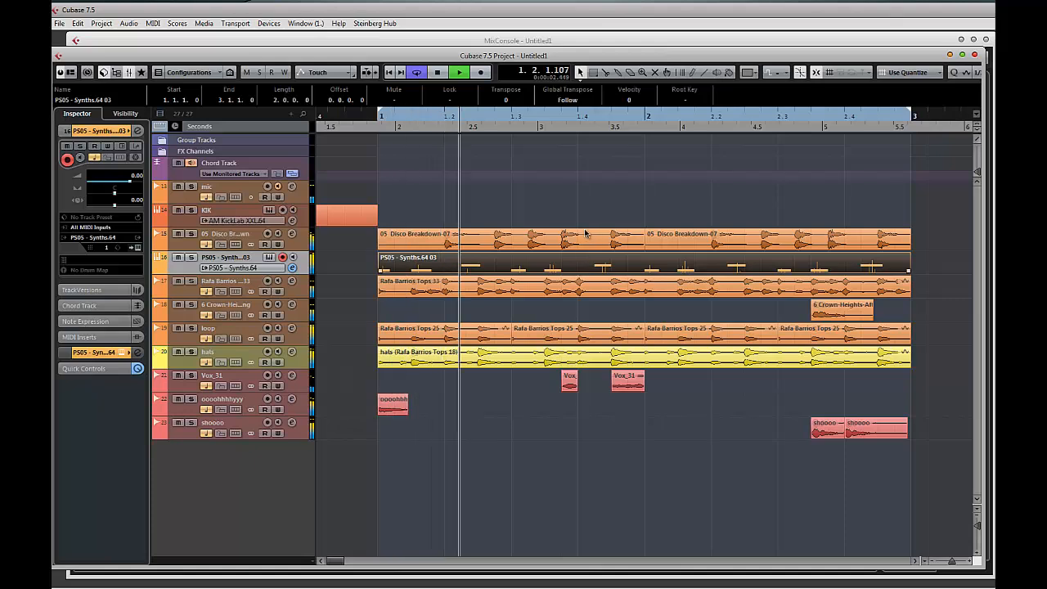
key("space")
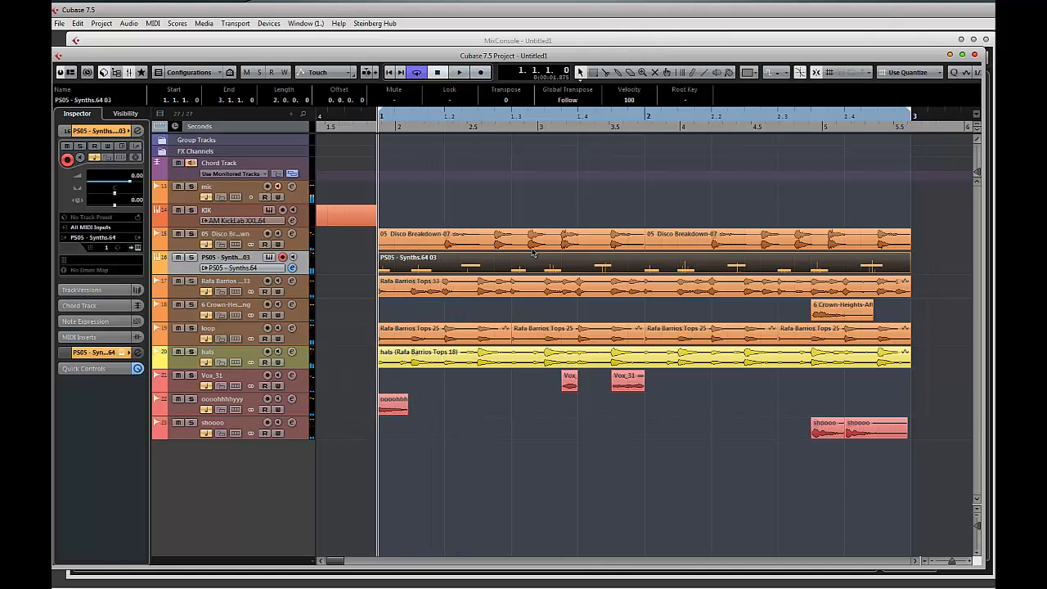
key("space")
key("space")
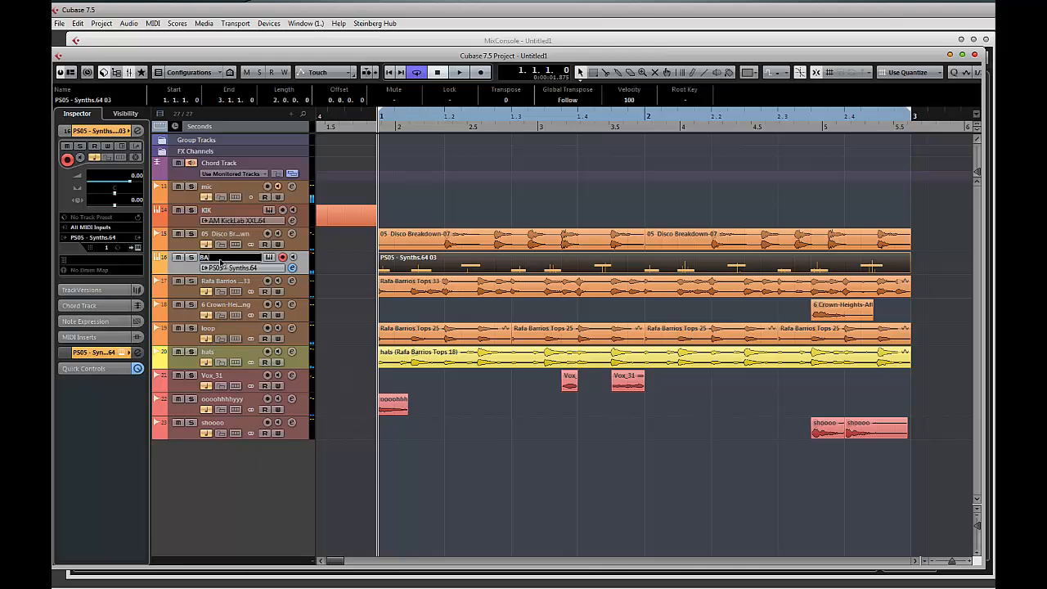
- Rename the PS05 - Synths track BASS and give it the red Color 1 swatch
key("Return")
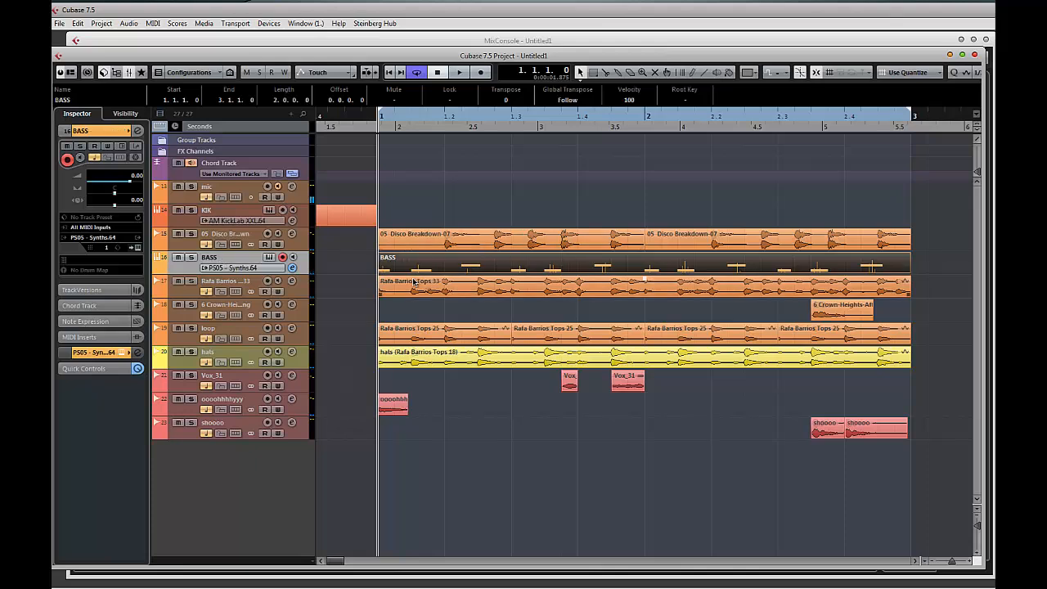
left_click(161, 262)
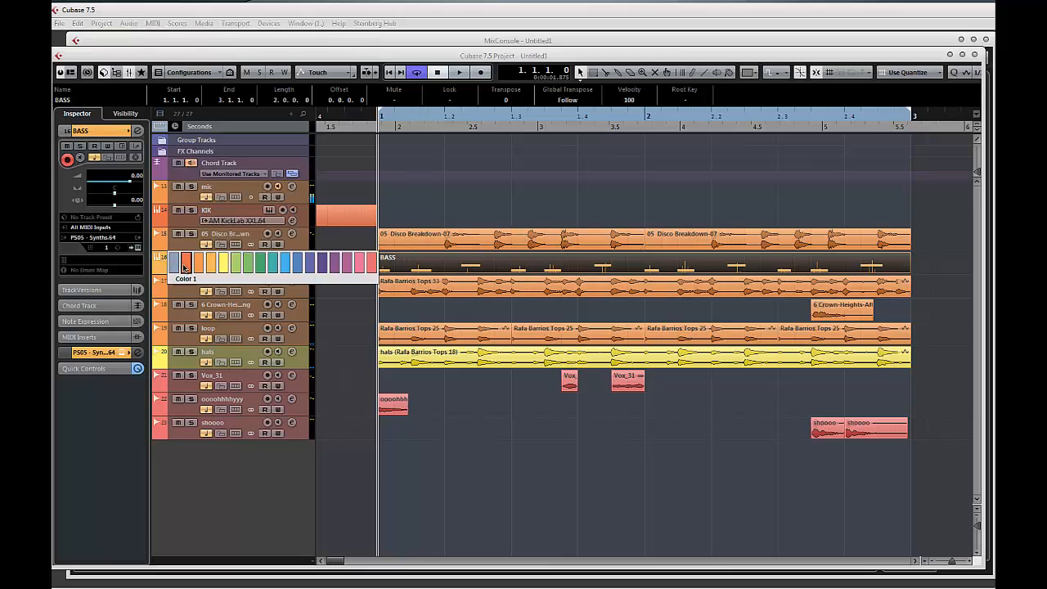
left_click(185, 264)
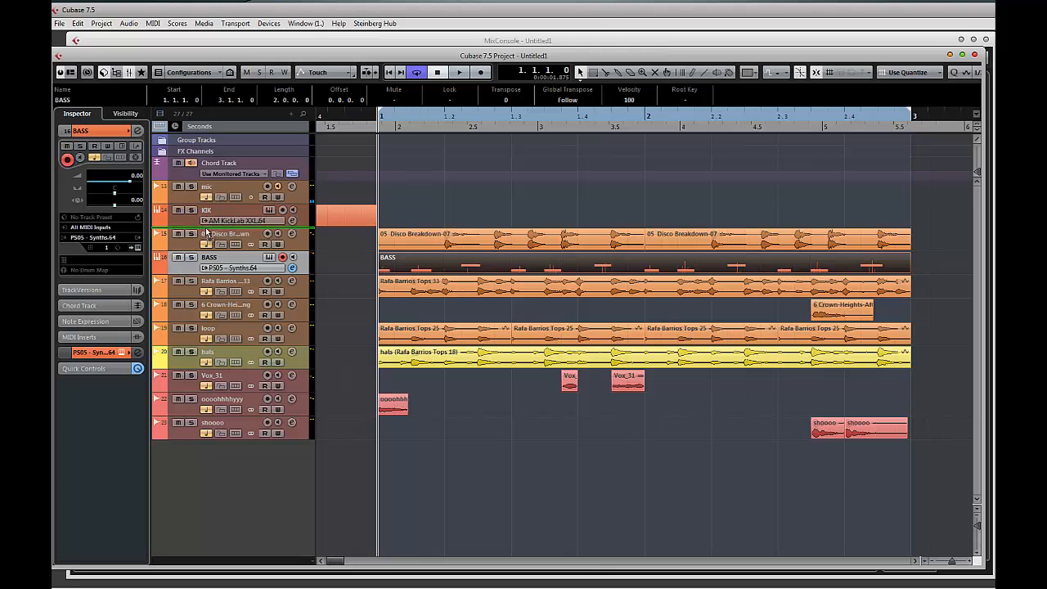
- Move the BASS track above the KIK track and play the loop briefly
left_click_drag(211, 212, 211, 213)
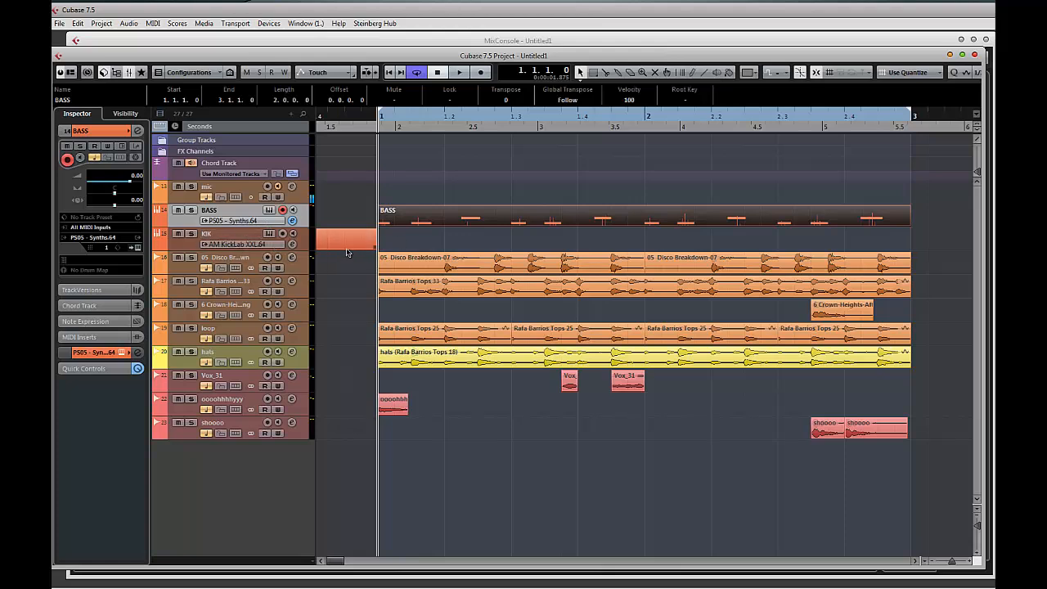
key("space")
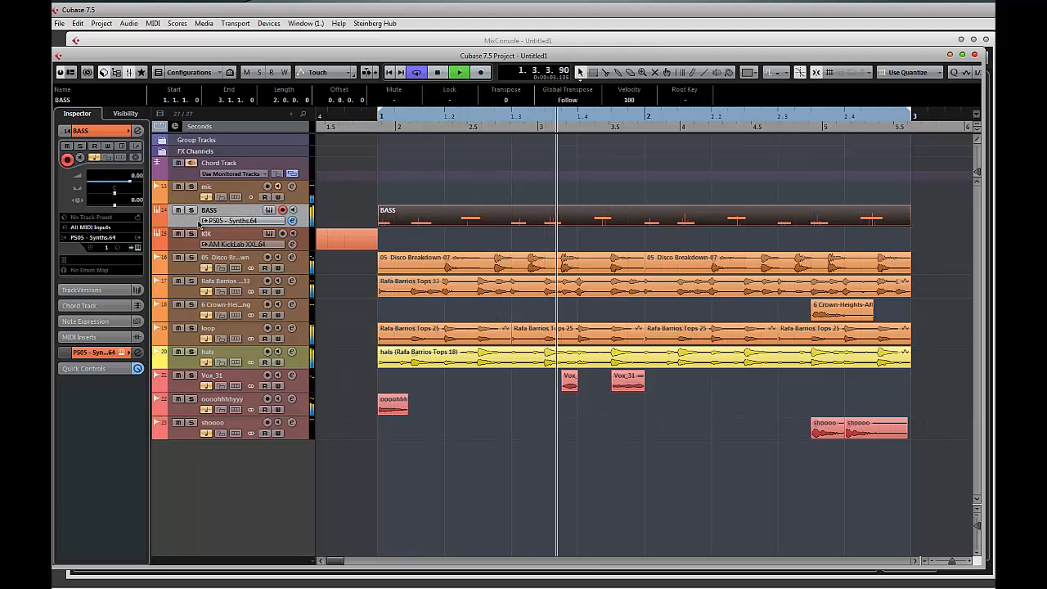
key("space")
- Bring up the MixConsole and lower the BASS channel fader to -4.76 dB while the loop plays
left_click(127, 39)
key("space")
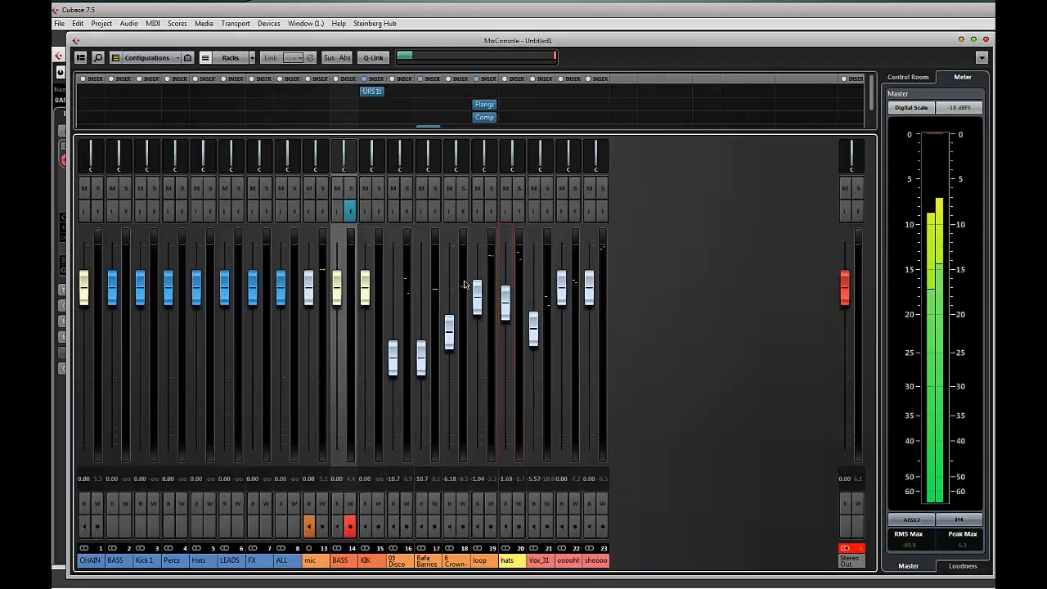
left_click_drag(338, 291, 334, 326)
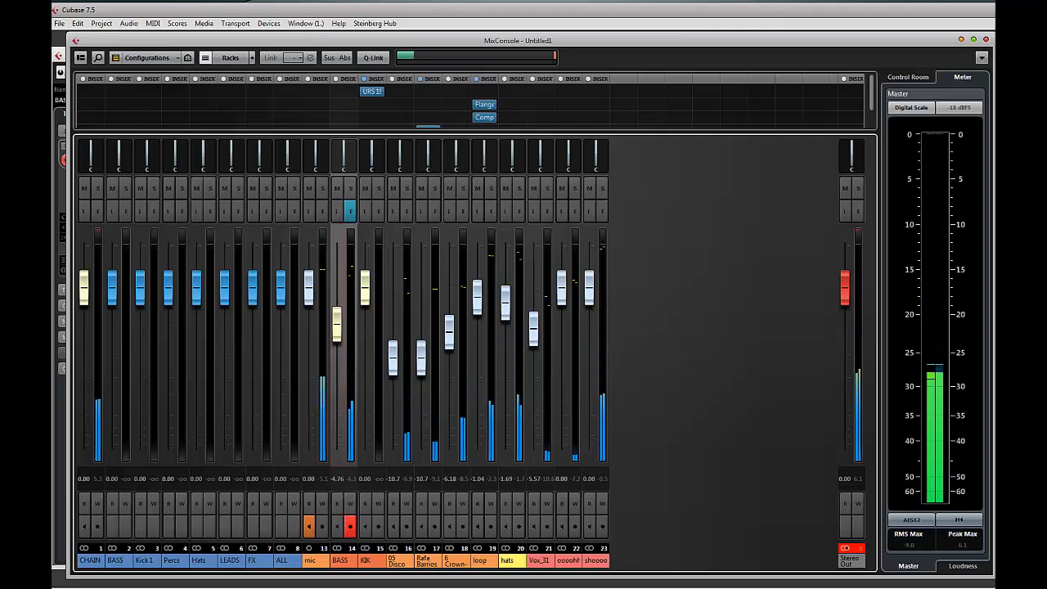
- Insert VolumeShaper3-64bit in the fourth insert slot of the BASS channel
left_click_drag(579, 112, 386, 120)
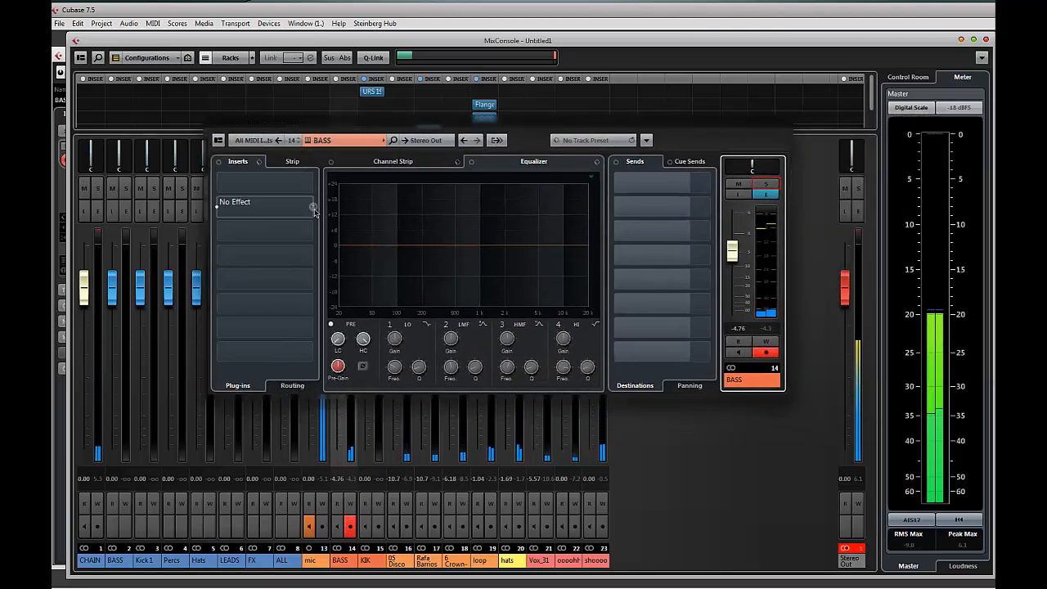
left_click(314, 209)
left_click(251, 238)
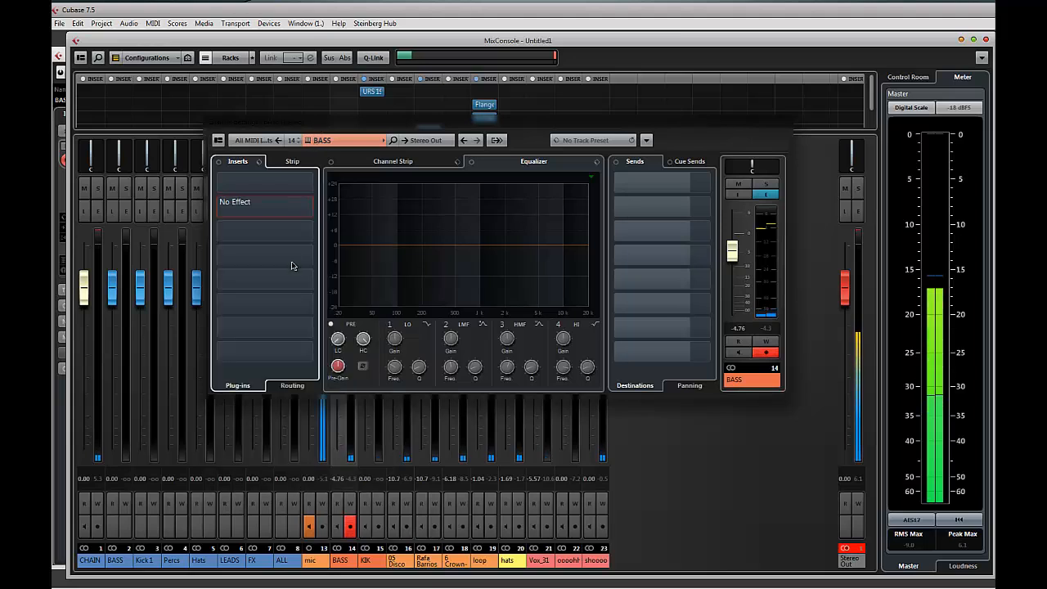
left_click(312, 256)
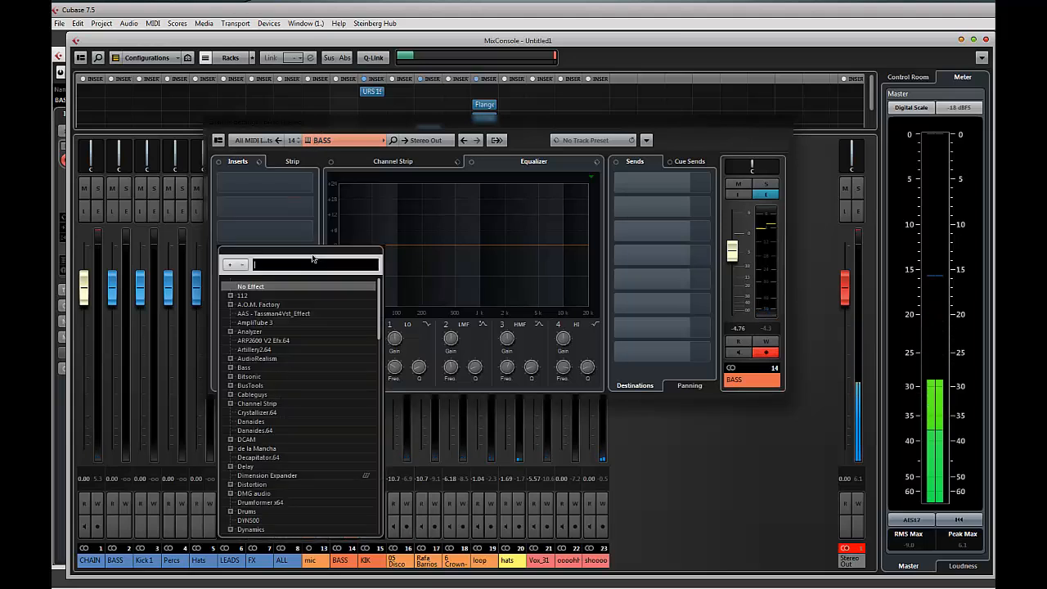
type("vol")
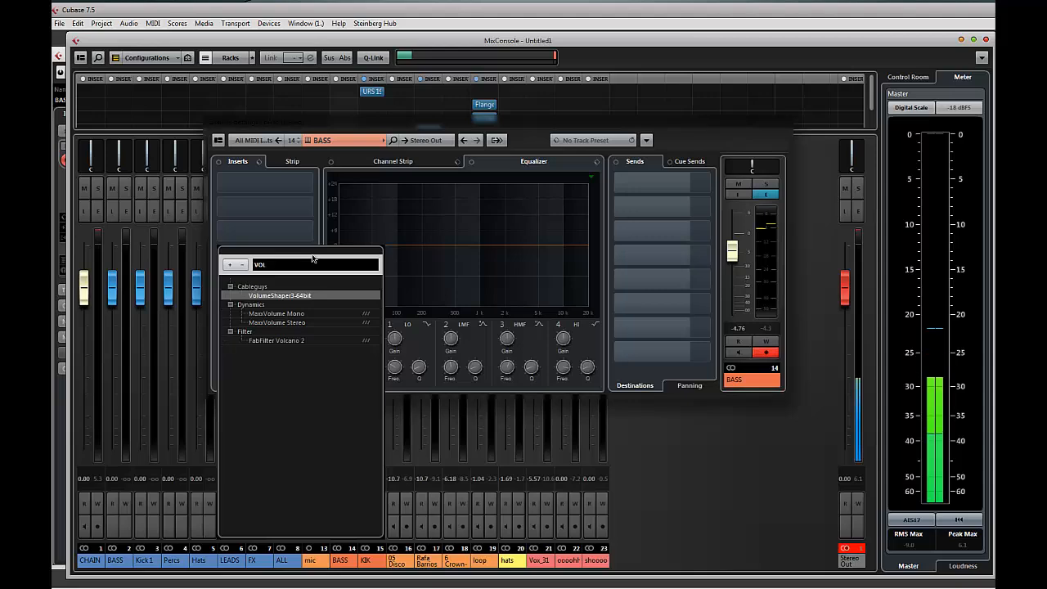
key("Return")
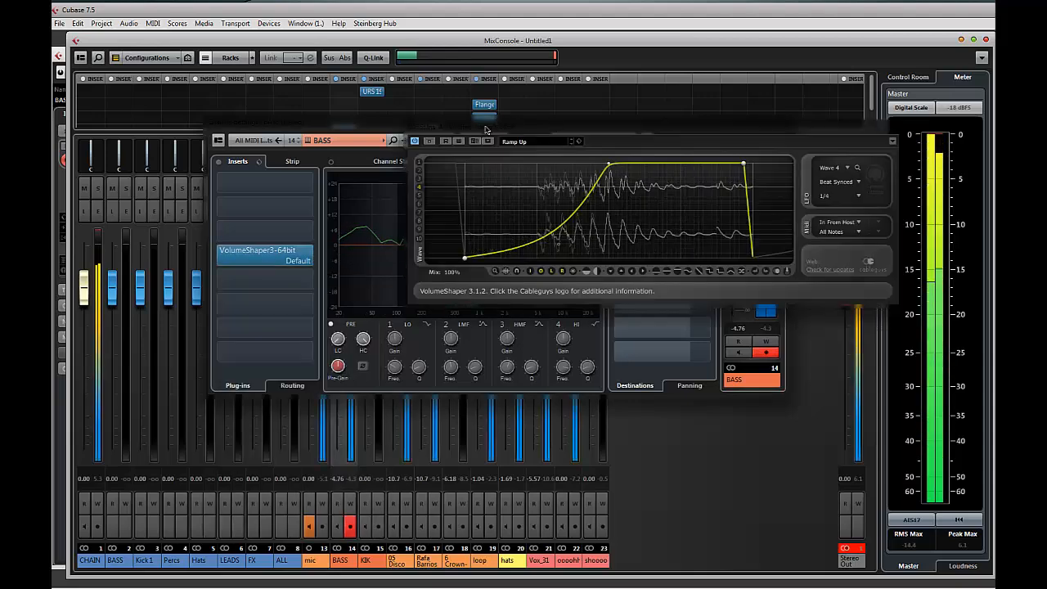
- Rearrange the channel and plug-in windows and compare the bass with VolumeShaper bypassed and active
left_click_drag(523, 125, 480, 170)
left_click(547, 130)
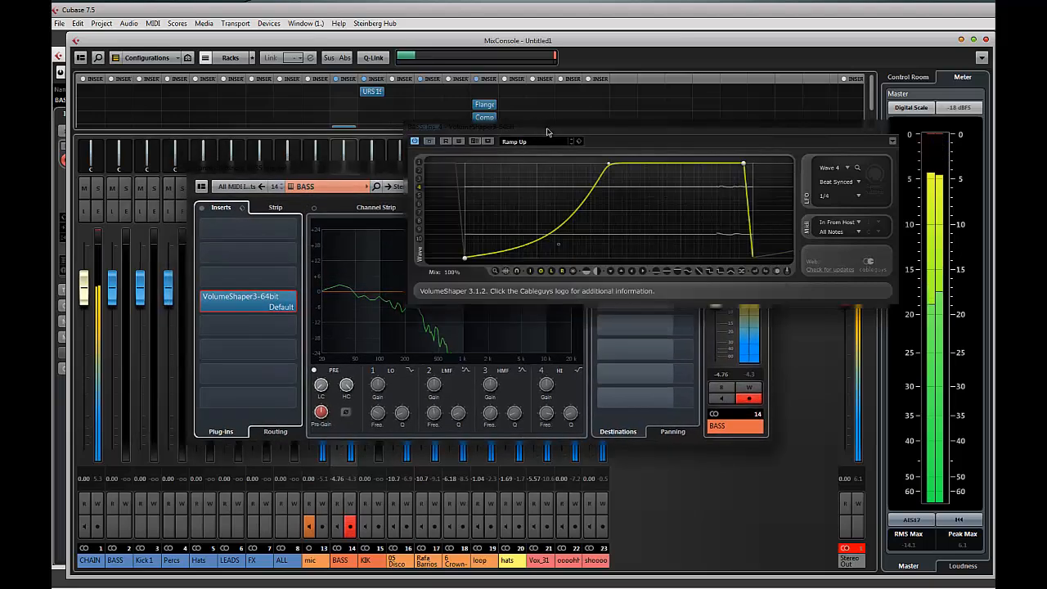
left_click_drag(647, 129, 545, 169)
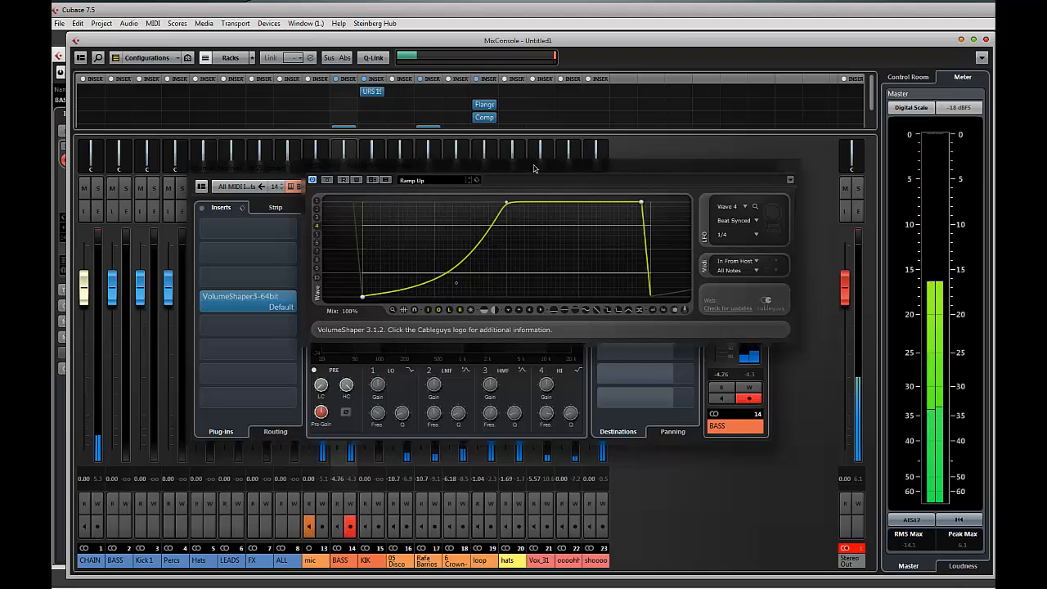
mouse_move(673, 170)
left_mouse_down()
mouse_move(650, 200)
mouse_move(681, 188)
left_mouse_up()
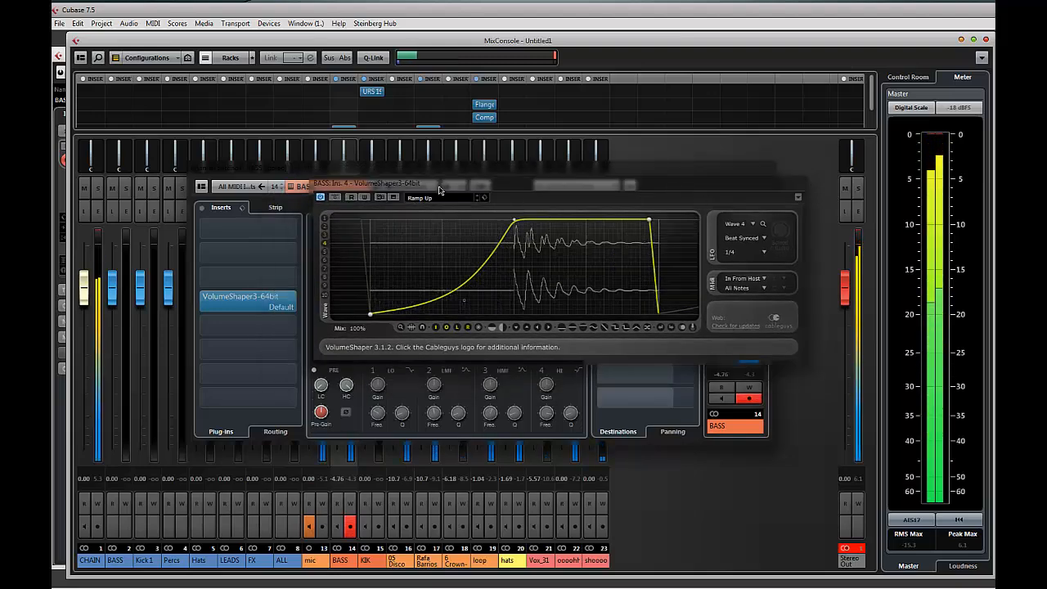
left_click(334, 198)
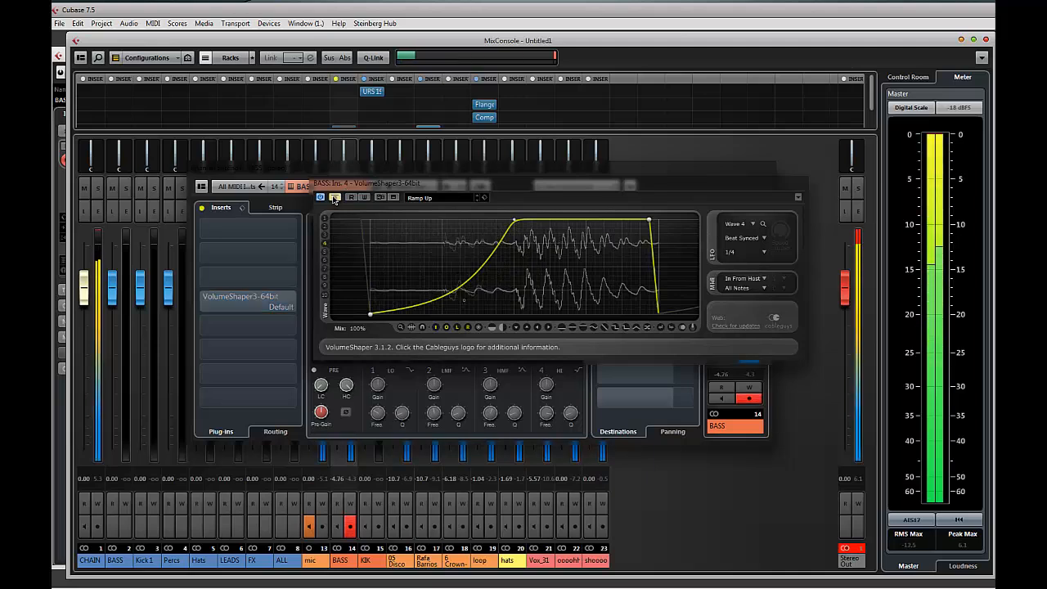
left_click(333, 198)
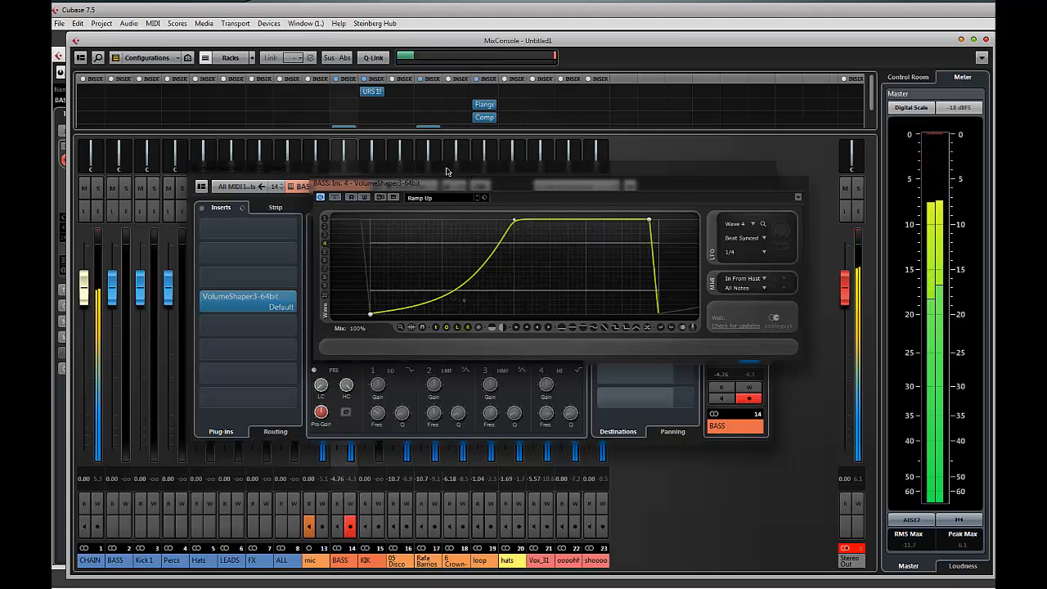
- Clear the floating channel and plug-in windows off the mixer and lower the BASS channel fader to -6.54 dB during playback
left_click_drag(510, 173, 467, 264)
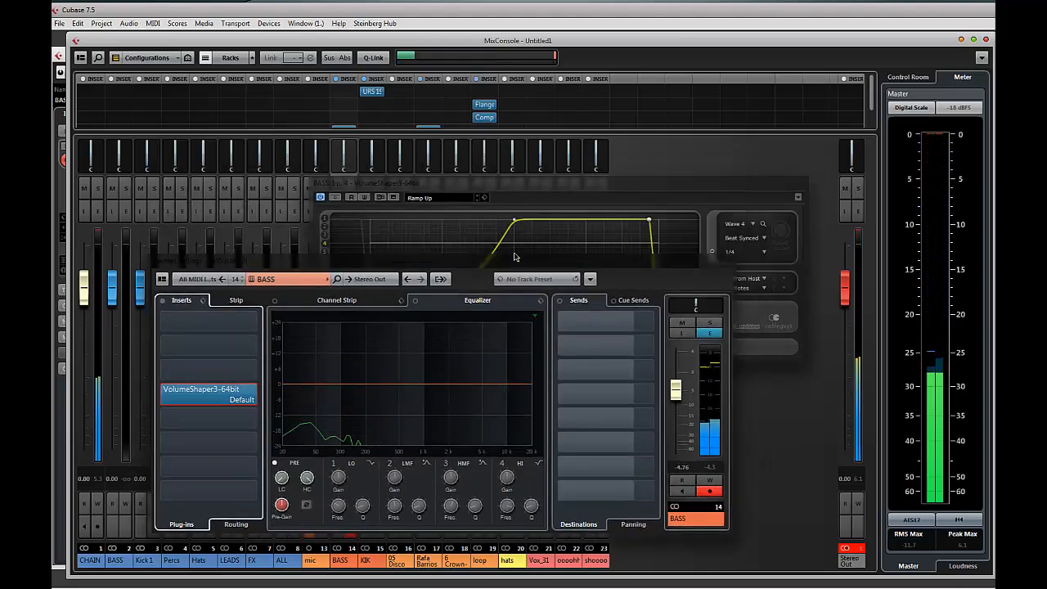
left_click(720, 260)
left_click_drag(633, 184, 589, 204)
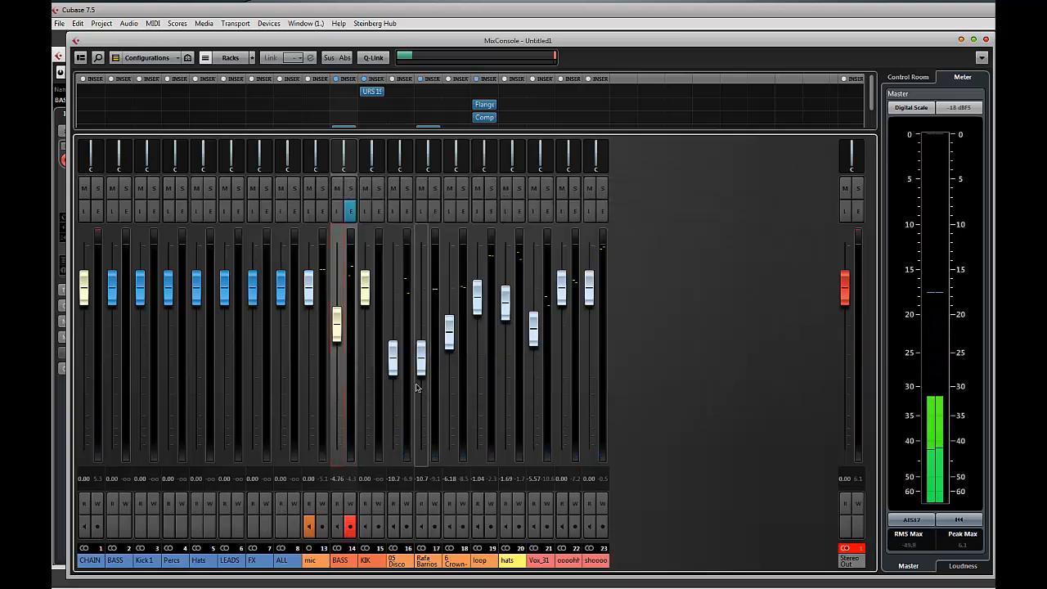
left_click_drag(337, 329, 335, 339)
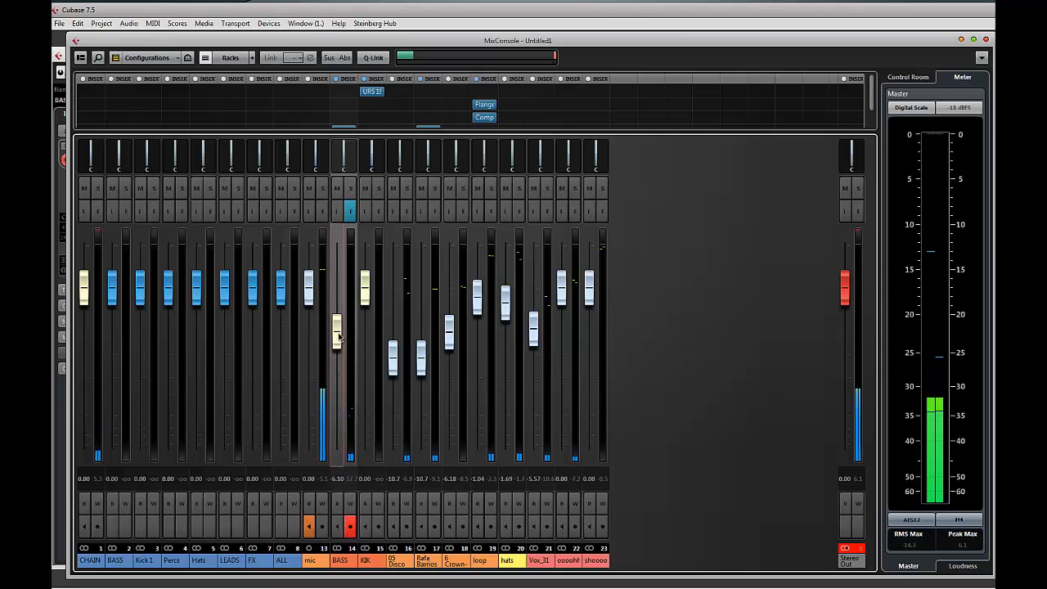
left_click_drag(339, 336, 338, 337)
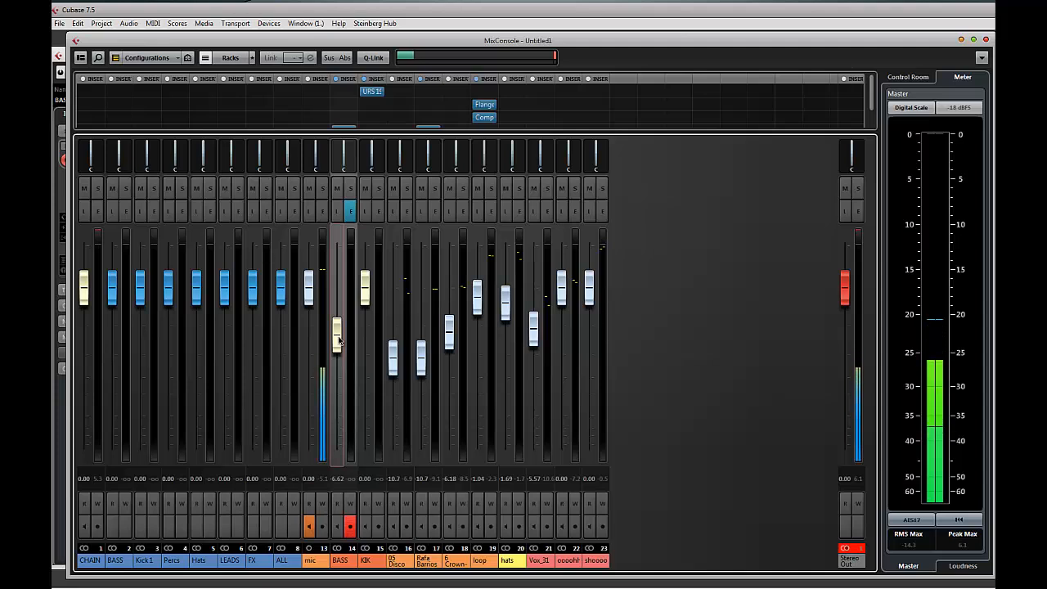
key("space")
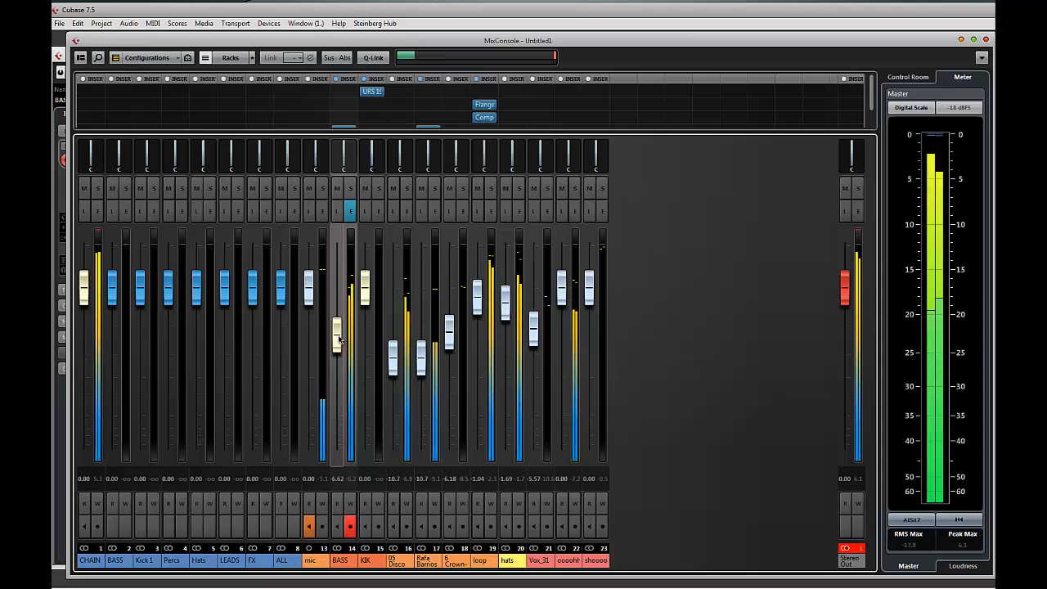
left_click_drag(339, 337, 340, 335)
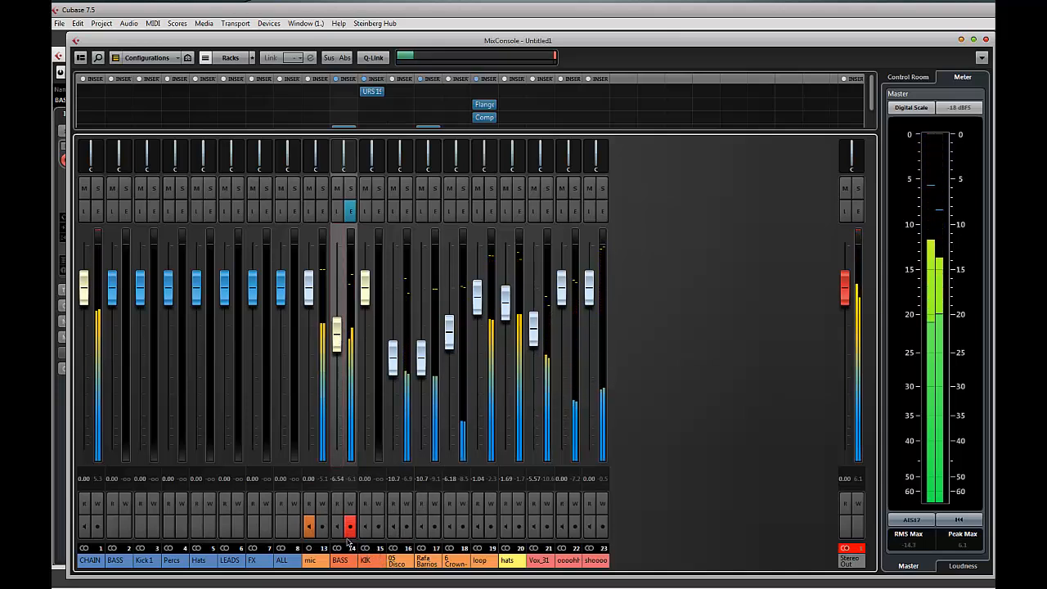
- Link the five percussion channels from 05 Disco Breakdown through hats with Q-Link and route their outputs to the Percs group
left_click(398, 561)
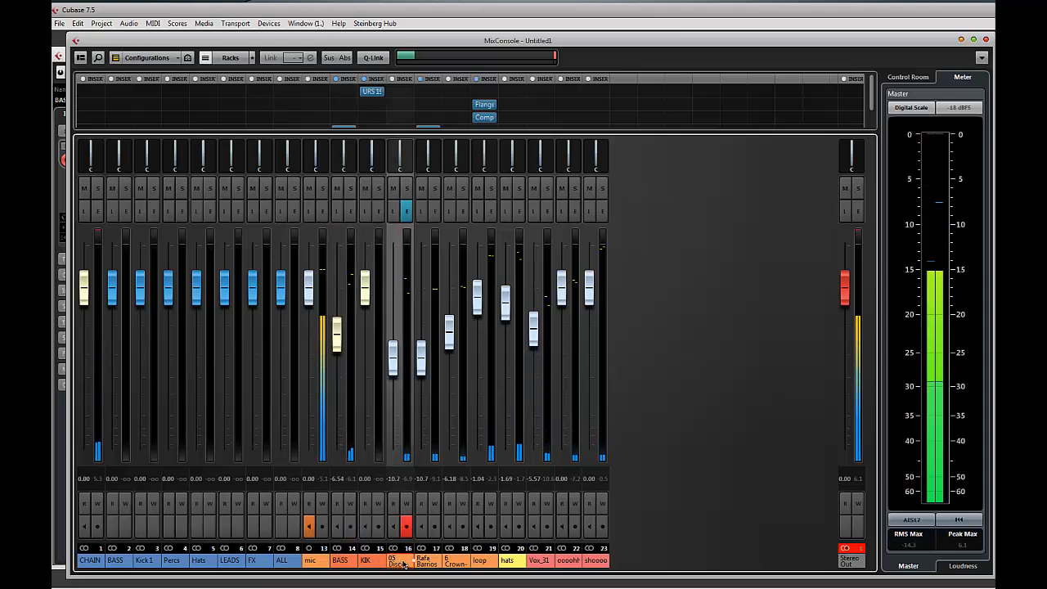
left_click(513, 561, "shift")
left_click(516, 524)
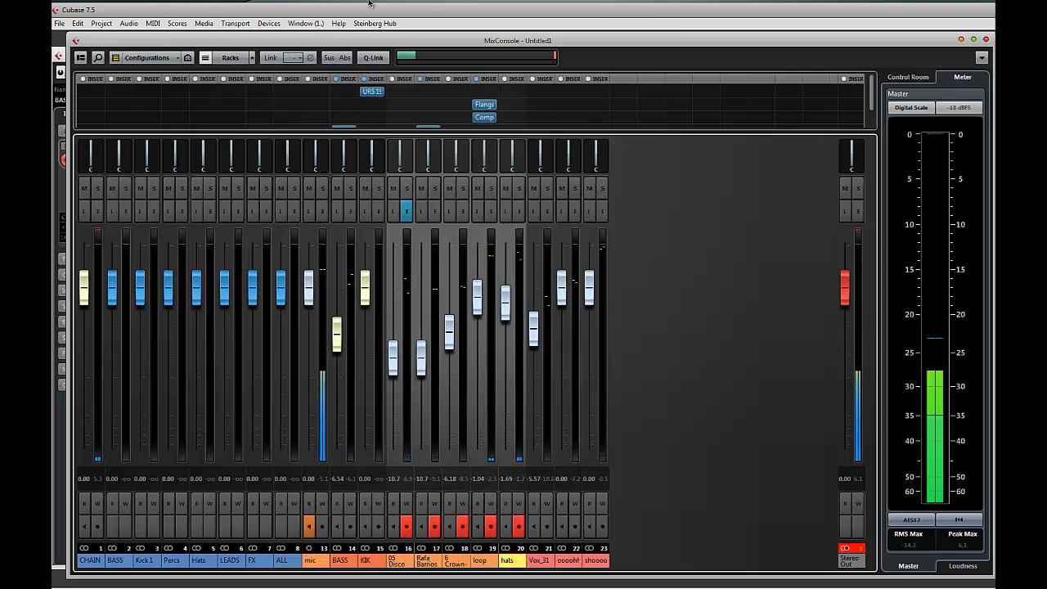
left_click(381, 57)
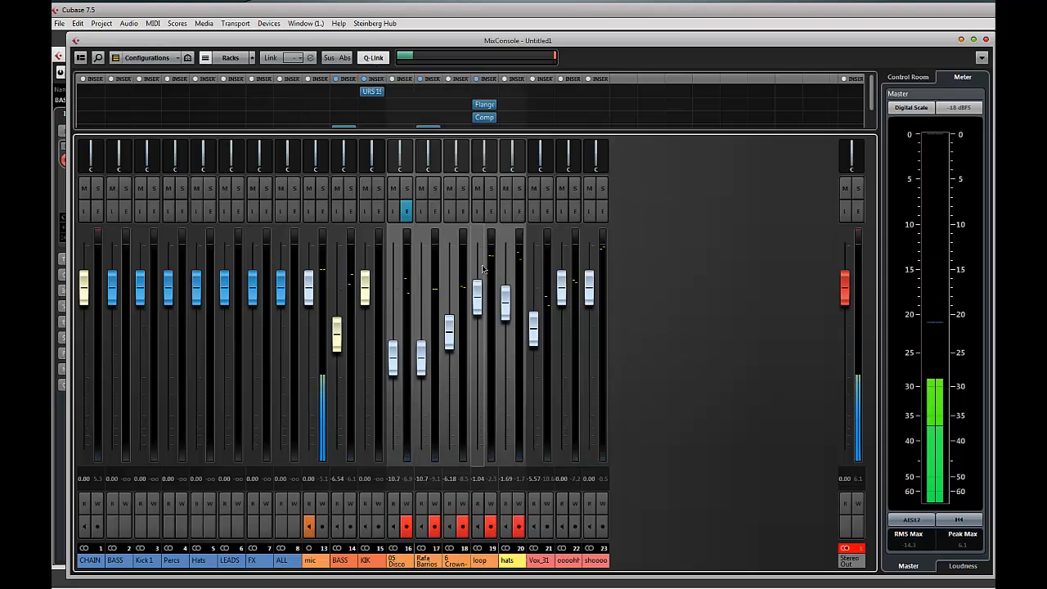
left_click(406, 211)
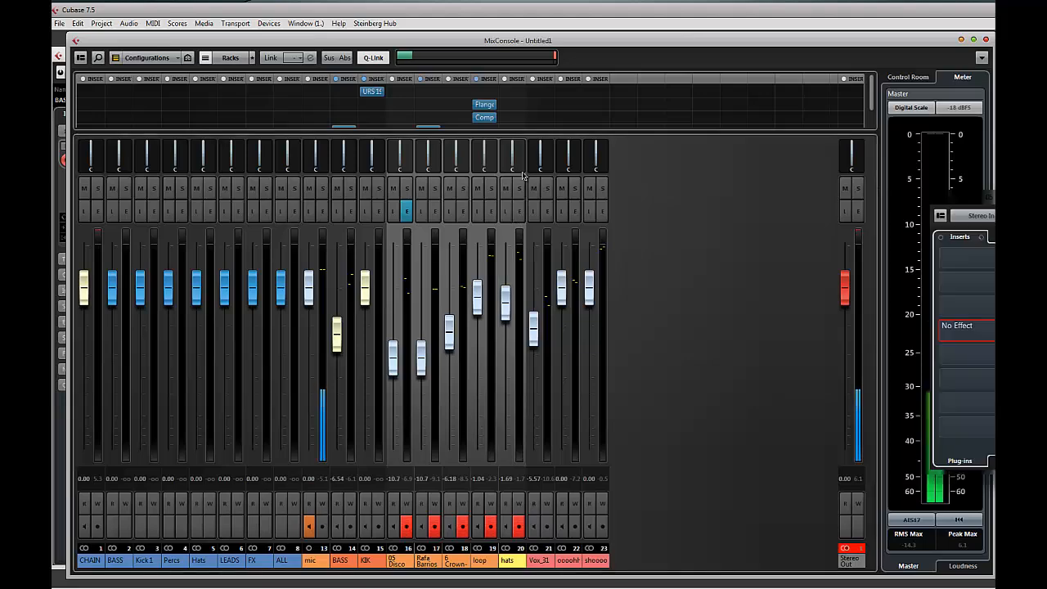
left_click(519, 175)
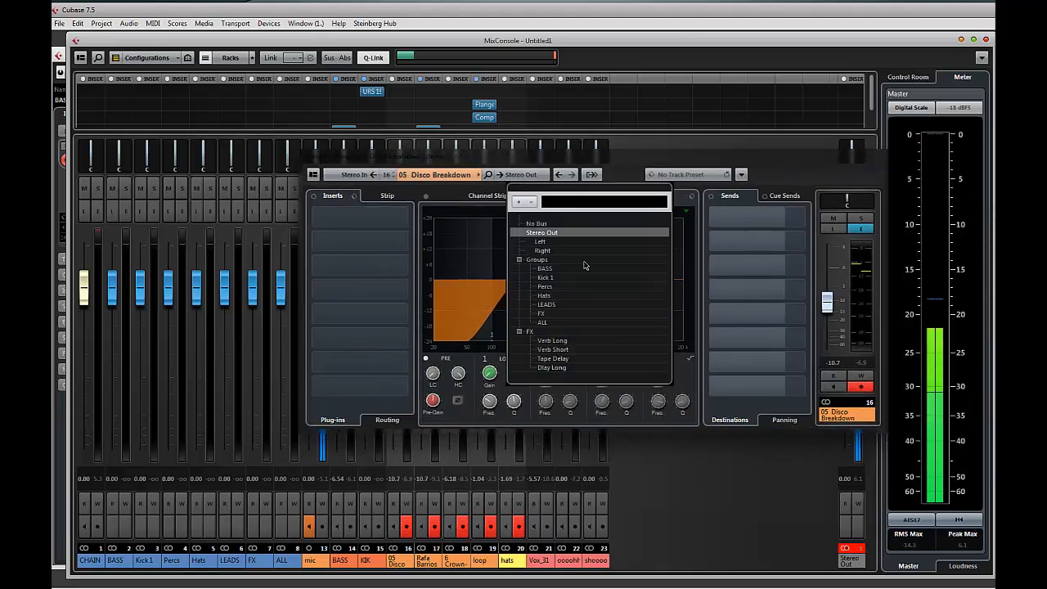
left_click(544, 286)
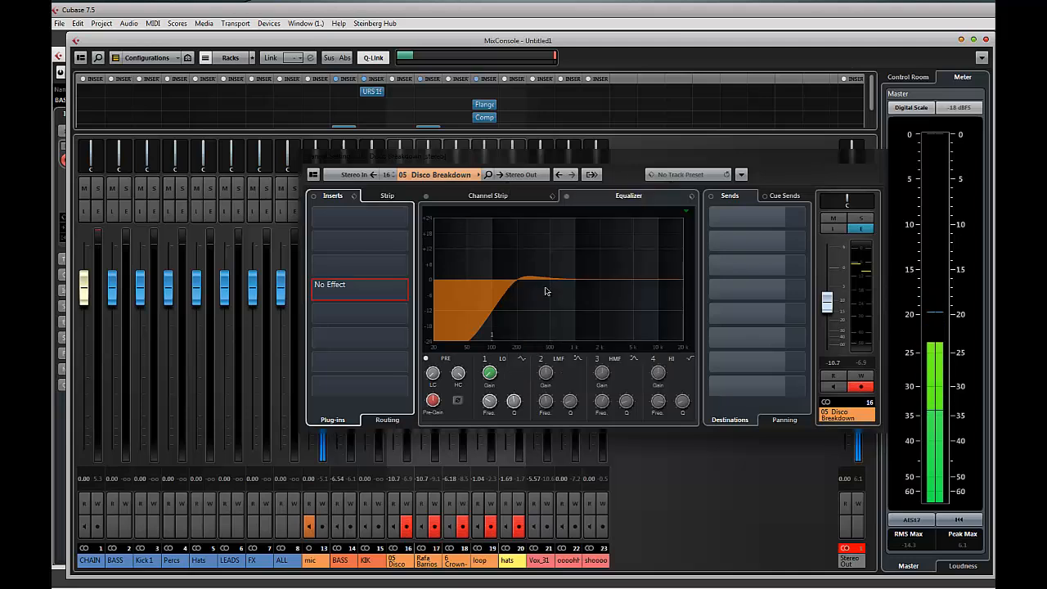
left_click(432, 525)
- Route the KIK channel to the Kick 1 group and the BASS instrument channel to the BASS group
left_click(381, 561)
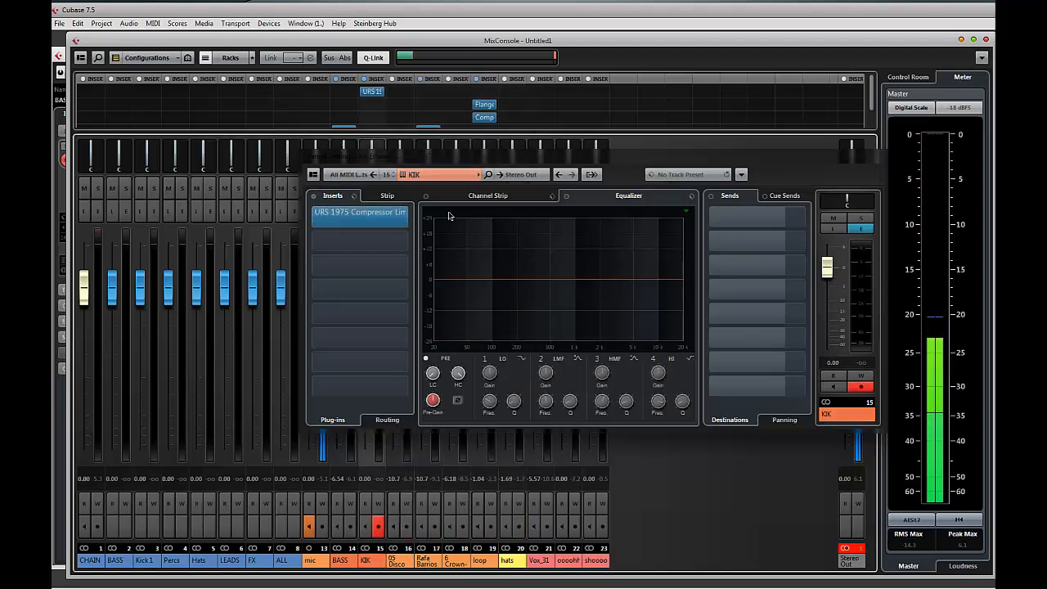
left_click(528, 175)
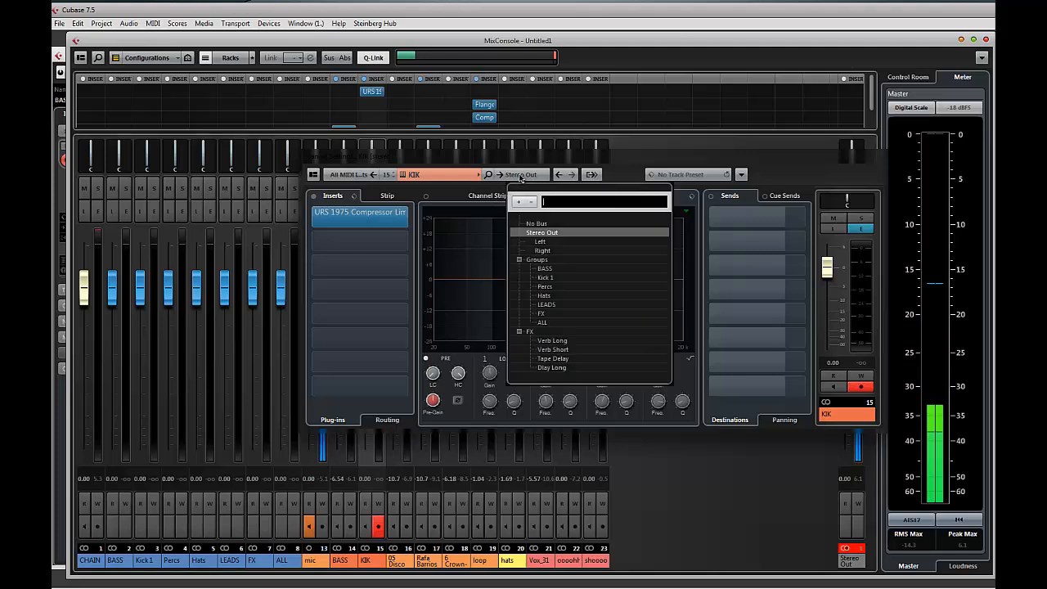
left_click(541, 278)
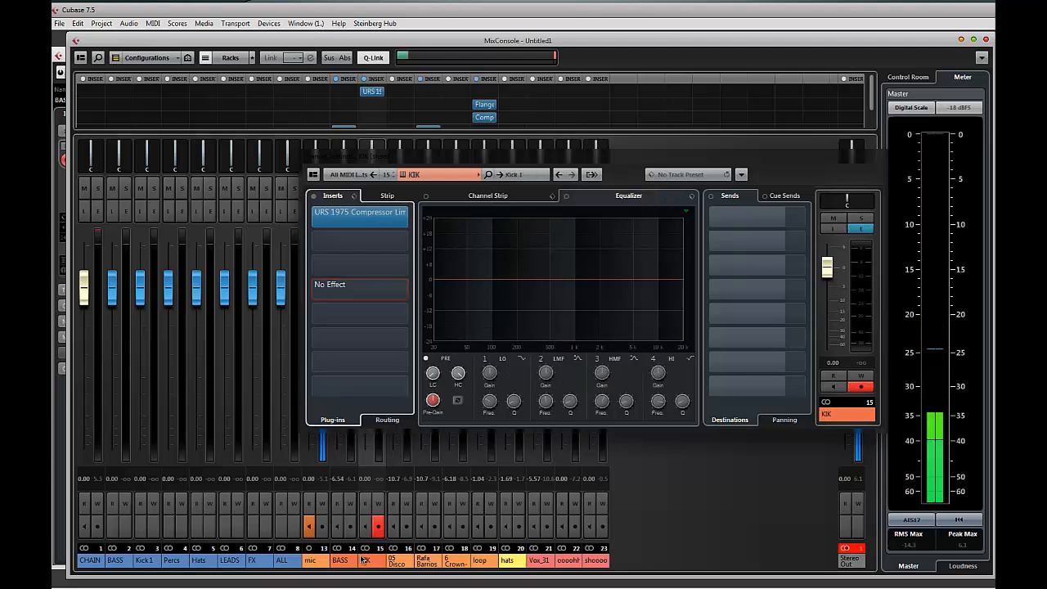
left_click(341, 562)
left_click(520, 175)
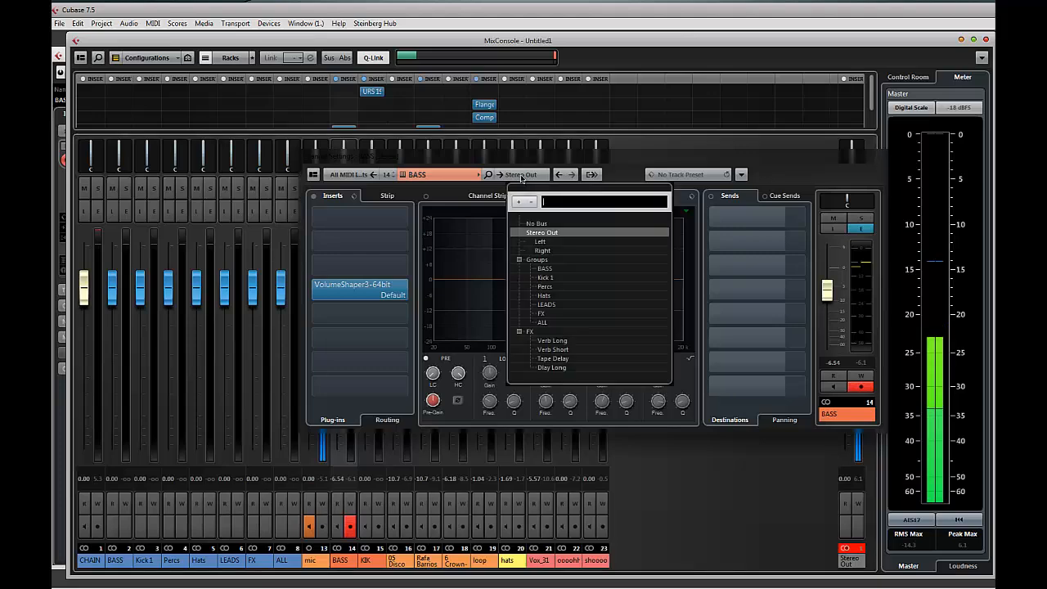
left_click(559, 269)
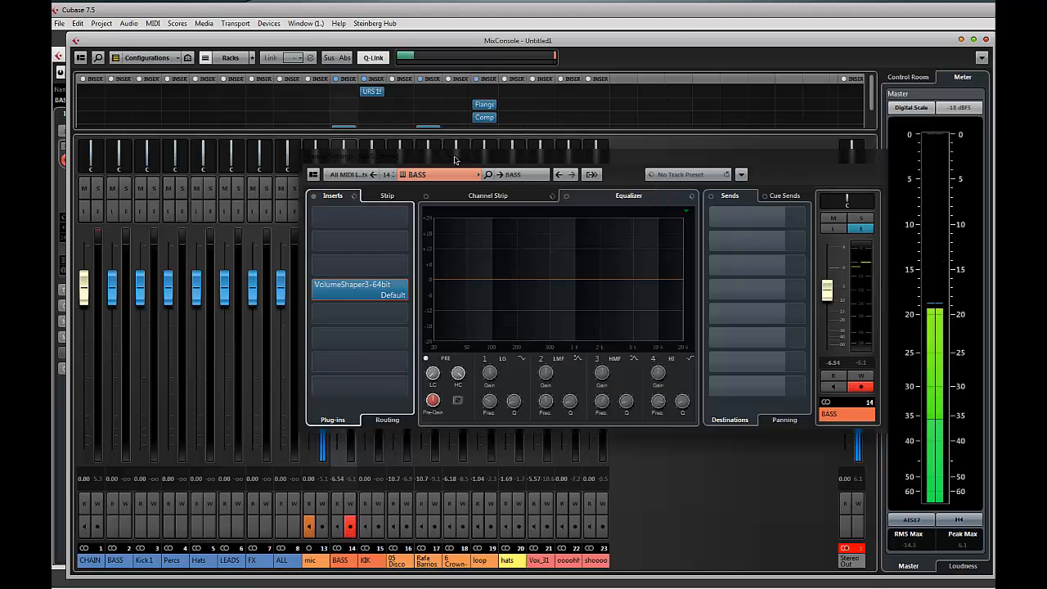
left_click_drag(456, 161, 1045, 181)
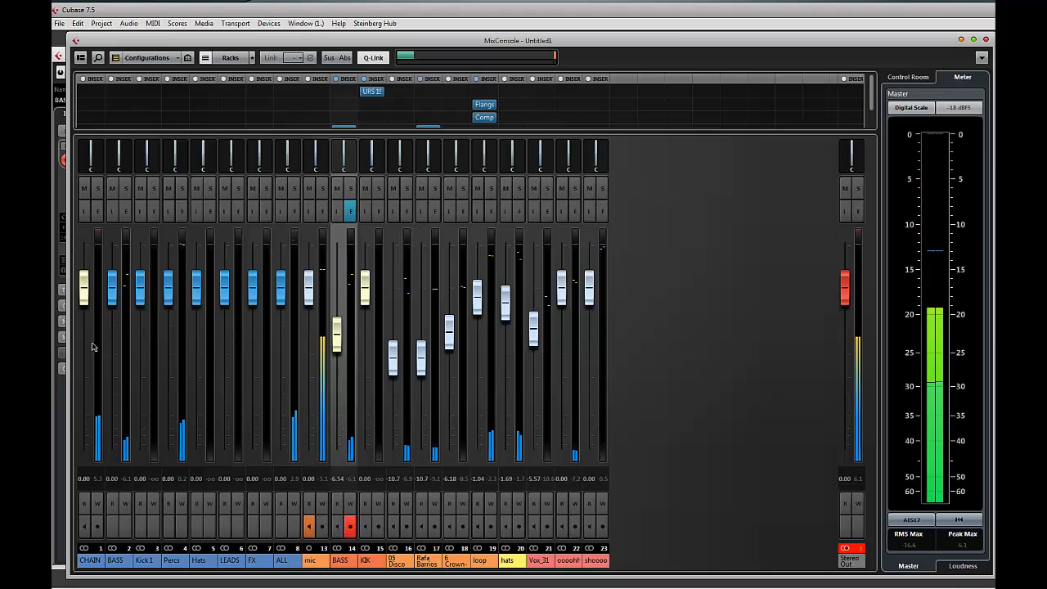
- Show the Channel Selector, hide the CHAIN channel from the mixer, and hide the selector again
left_click(81, 58)
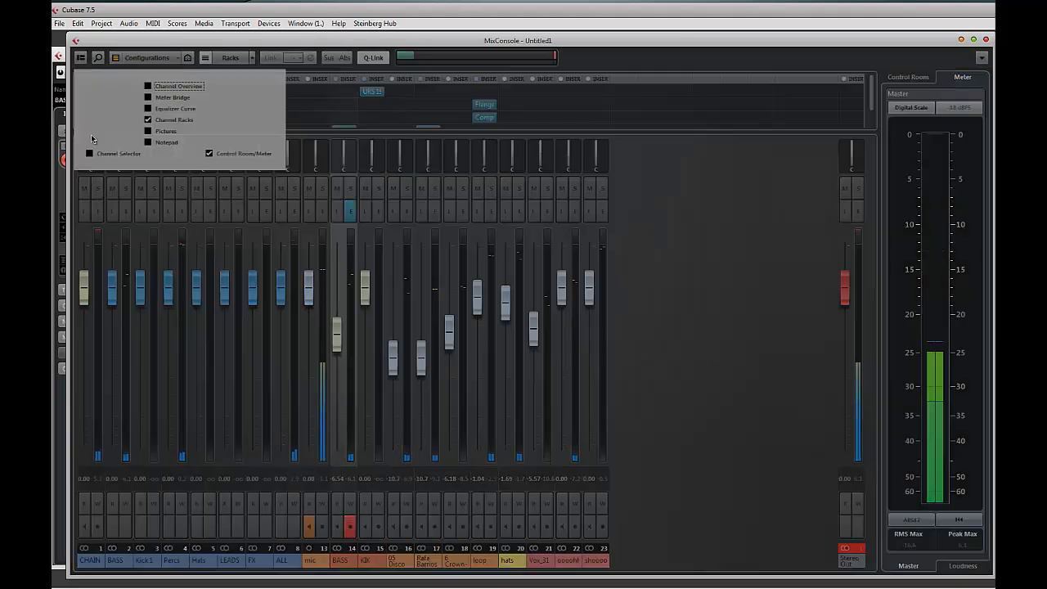
left_click(107, 155)
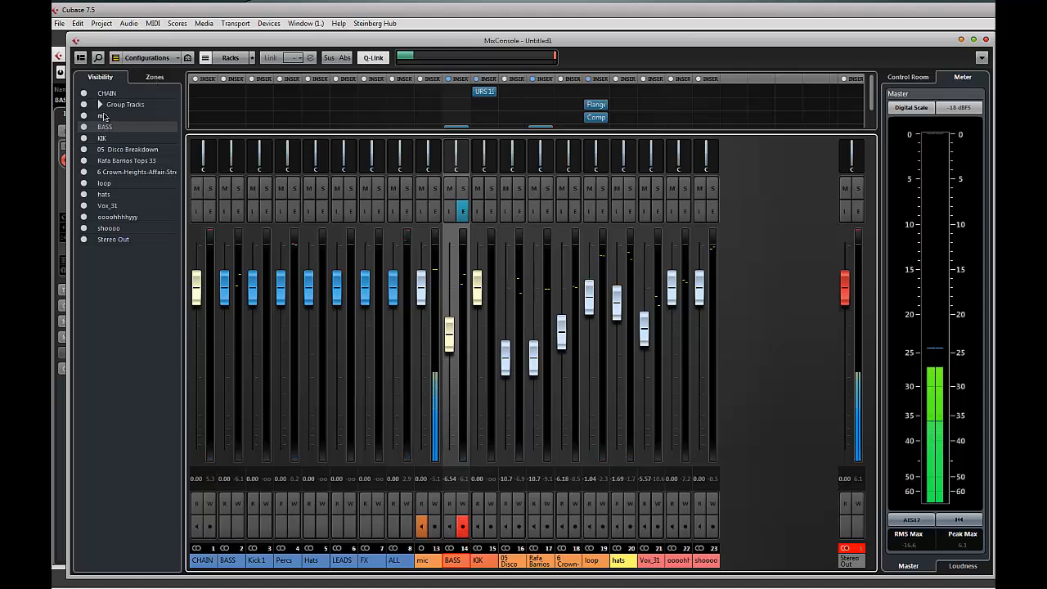
left_click(84, 93)
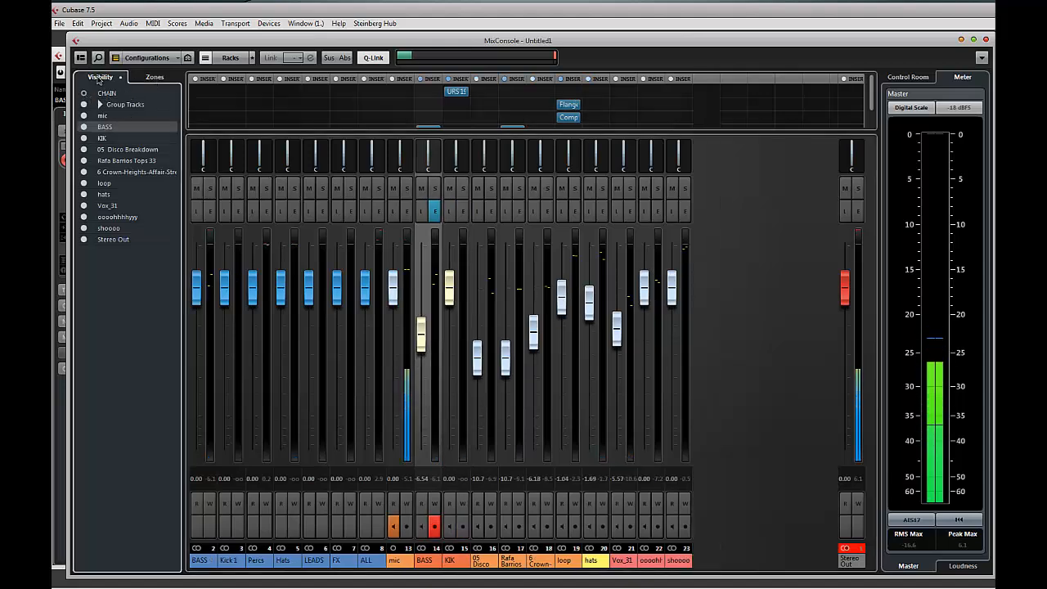
left_click(81, 58)
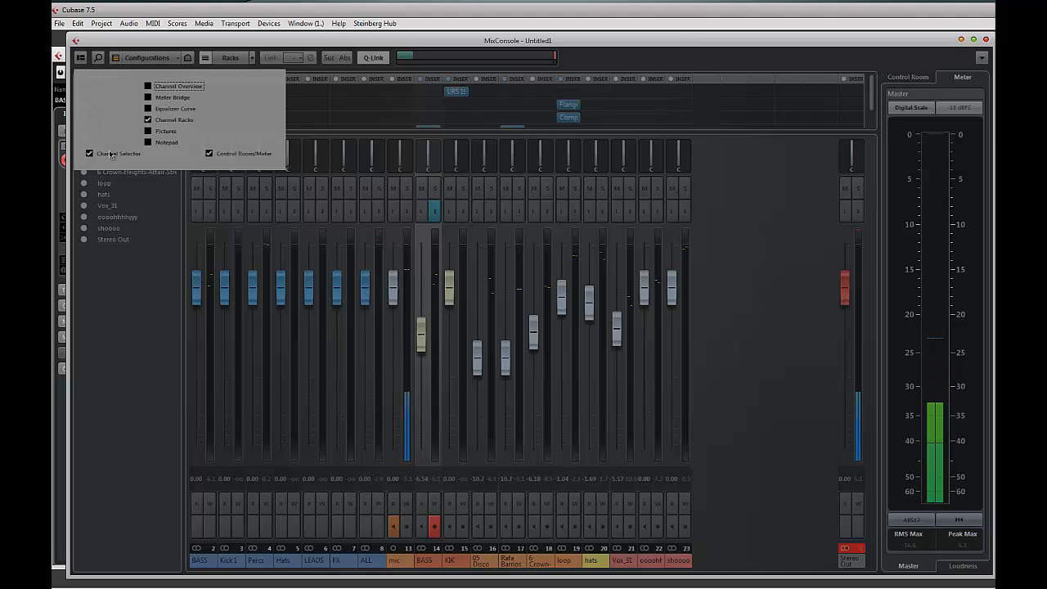
left_click(89, 153)
left_click(82, 55)
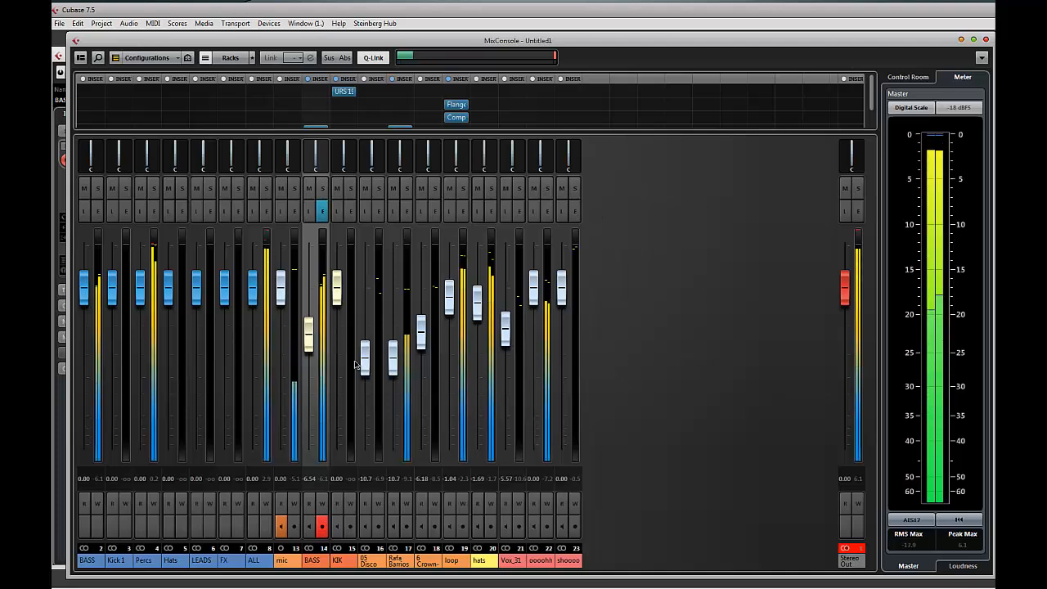
- Raise the BASS instrument channel fader to -6.36 dB and save the project as TECH IN TE WEB
left_click_drag(306, 333, 307, 331)
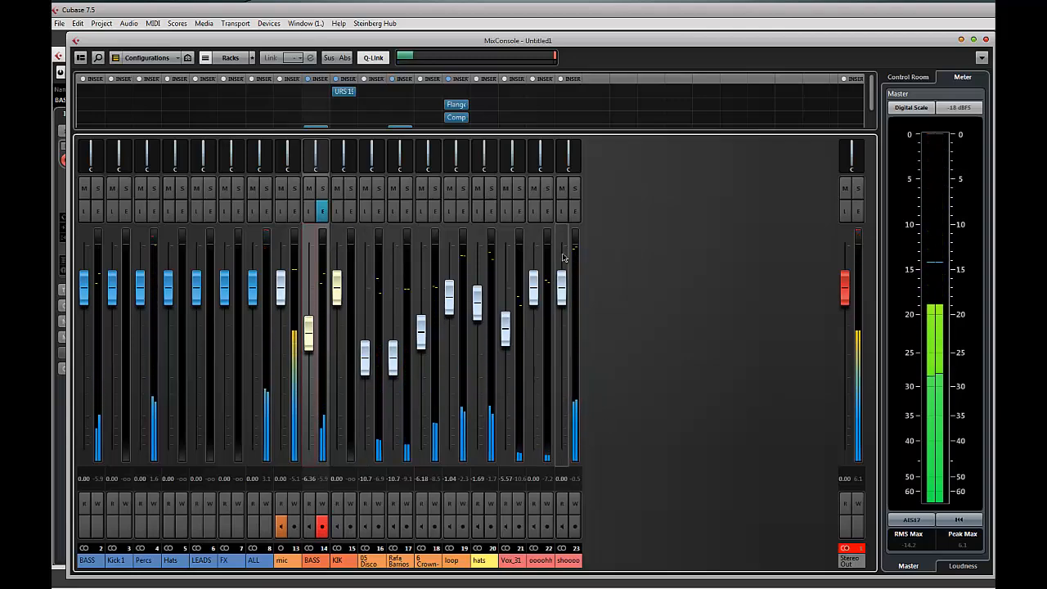
key("ctrl+s")
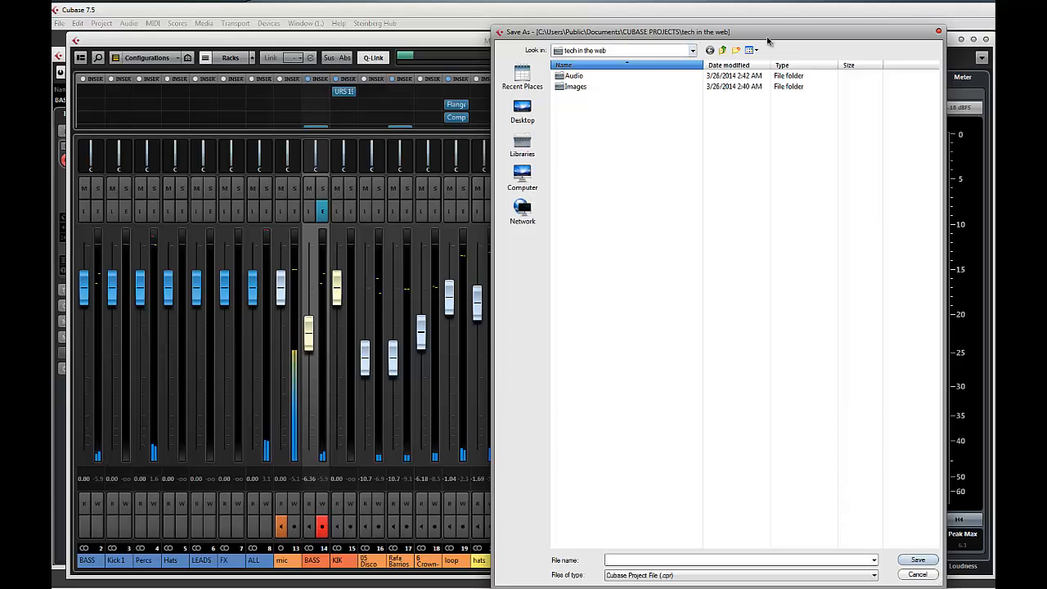
left_click_drag(769, 33, 672, 35)
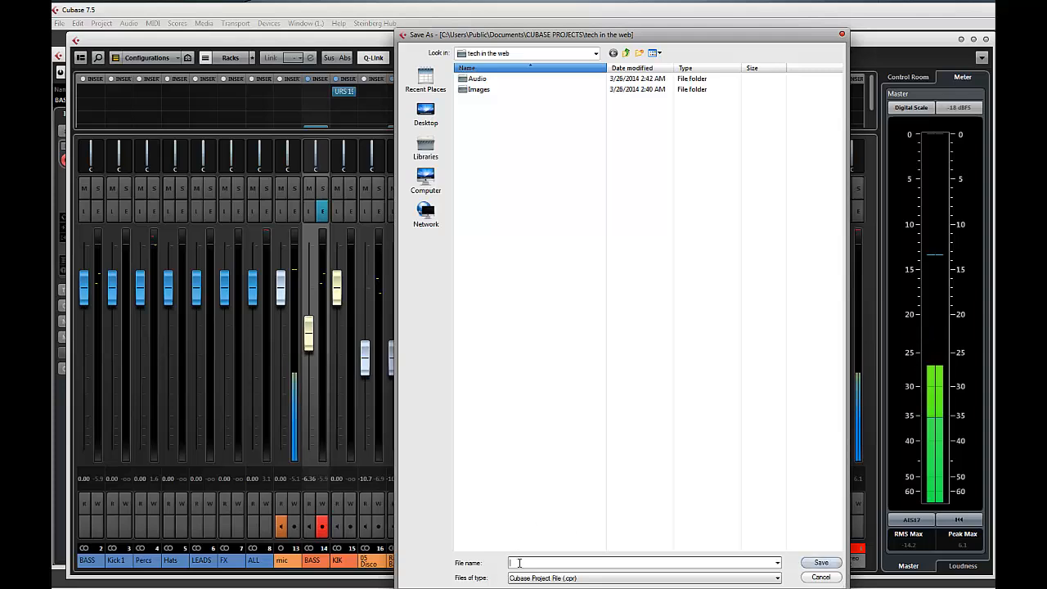
type("CH IN TE WEB")
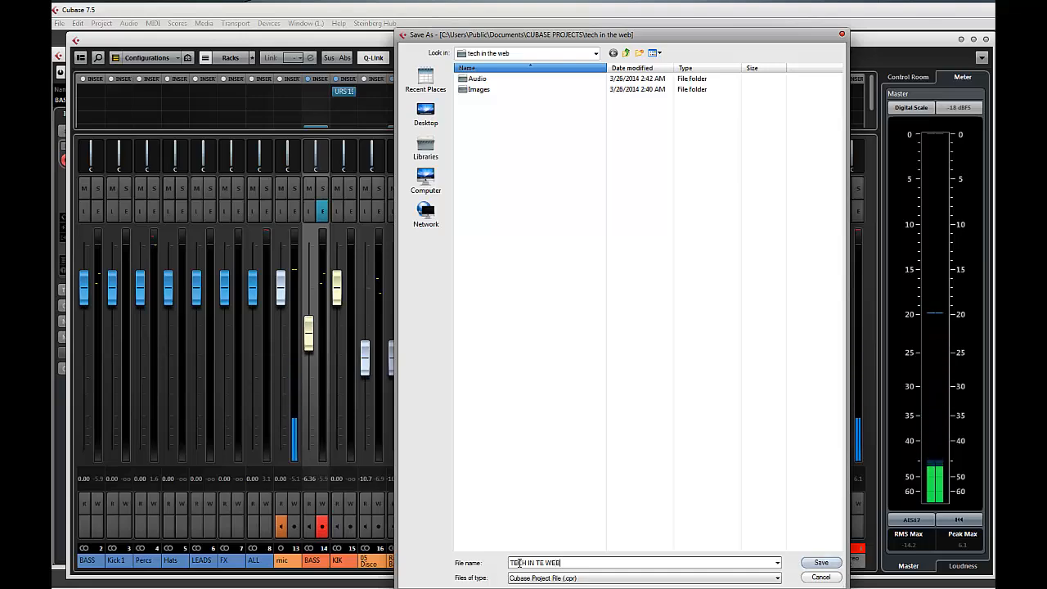
key("Return")
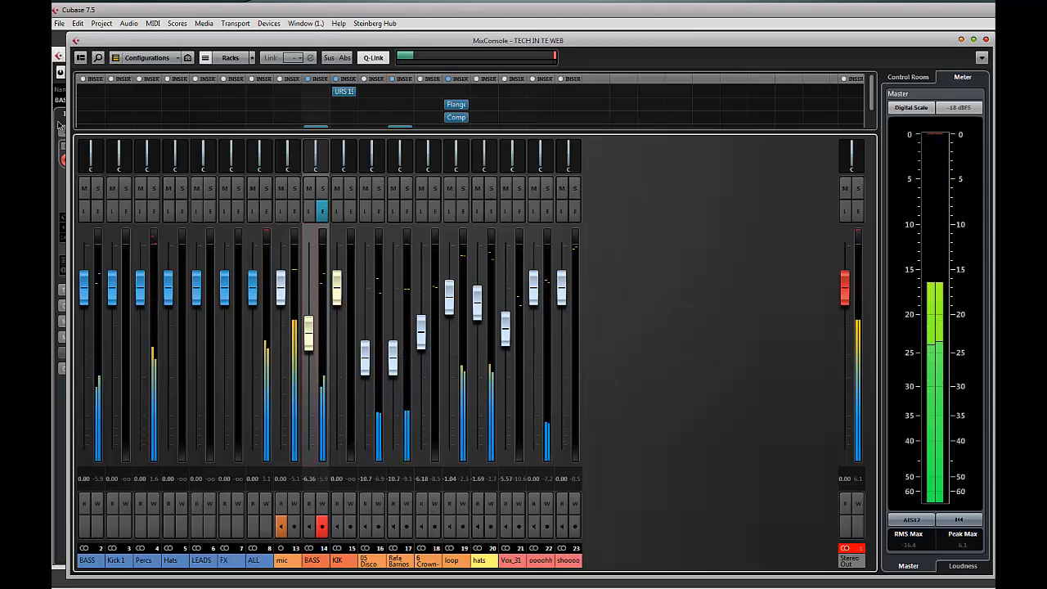
- Return to the project window and delete the leftover muted audio clips after bar 3 on tracks 16 and 17
left_click(59, 122)
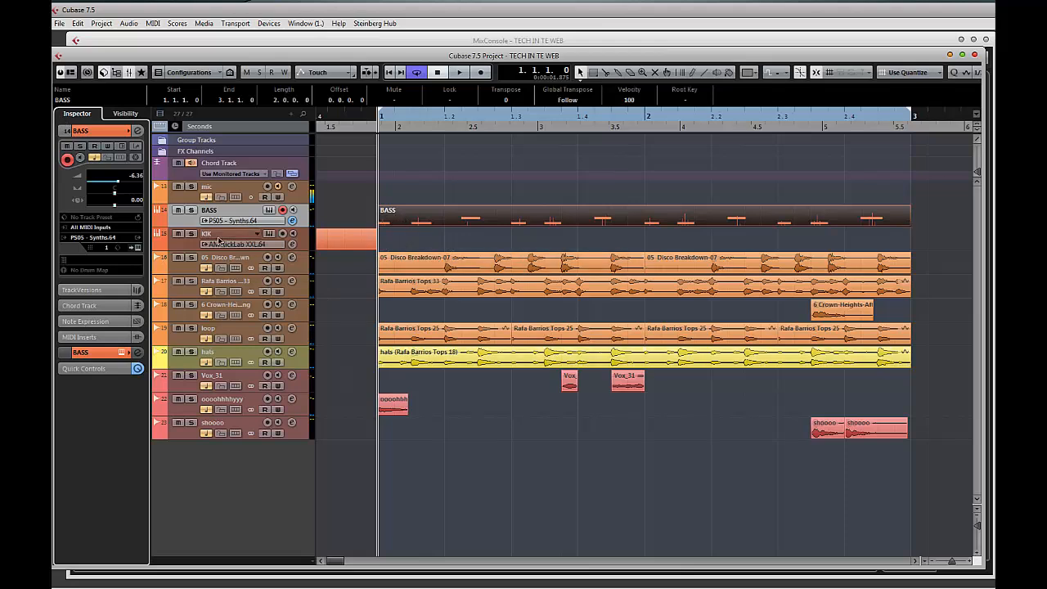
left_click(434, 245)
key("g")
key("g")
key("g")
key("g")
key("g")
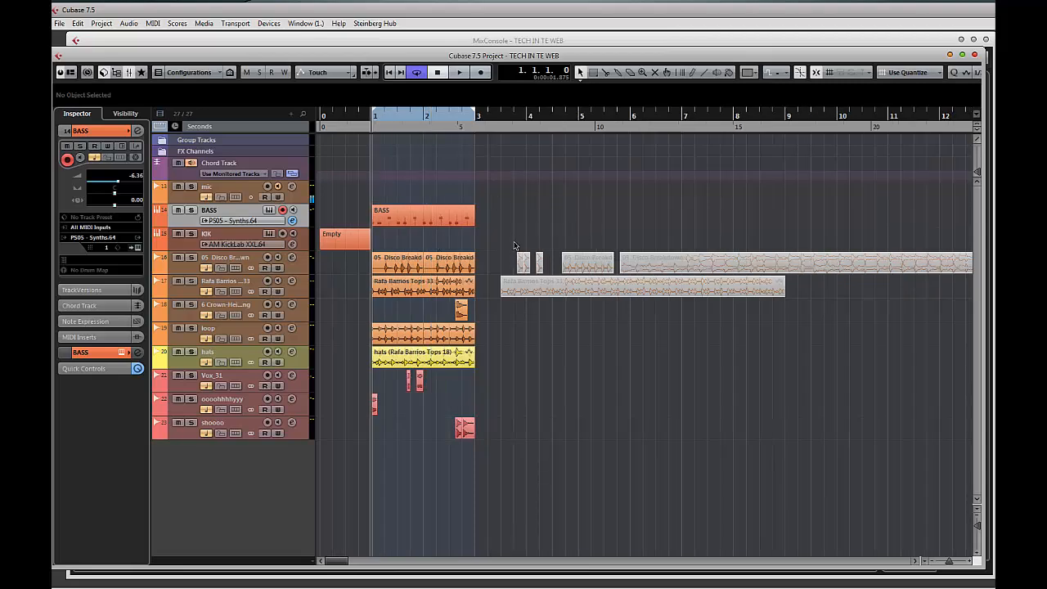
left_click_drag(674, 240, 649, 241)
left_click_drag(456, 245, 778, 309)
key("Delete")
left_click_drag(607, 260, 643, 260)
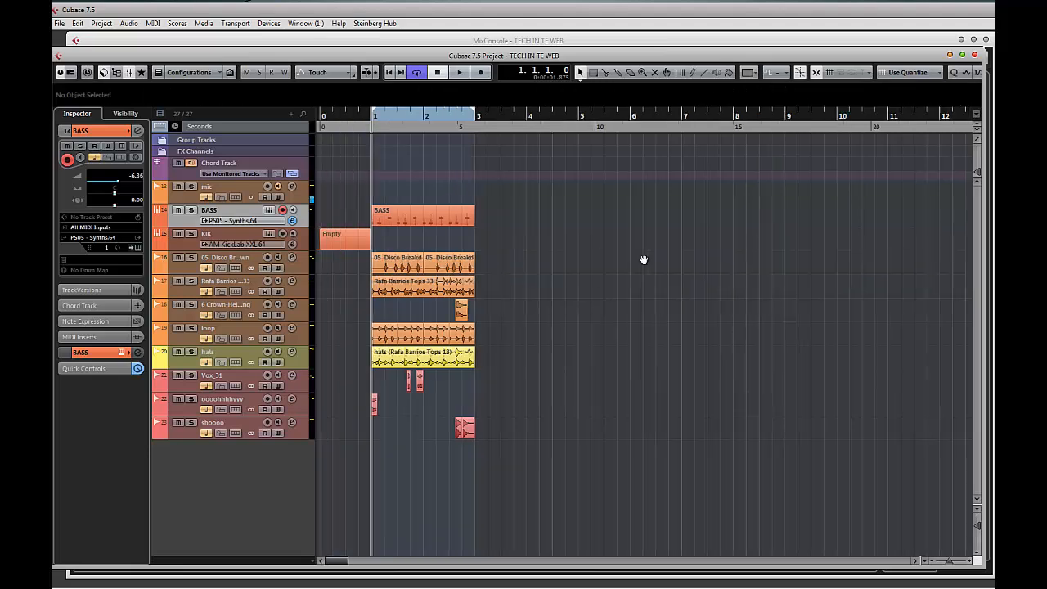
- Duplicate all events of the two-bar loop three times and extend the cycle range to bar 9
left_click_drag(520, 213, 375, 451)
key("ctrl+d")
key("ctrl+d")
key("ctrl+d")
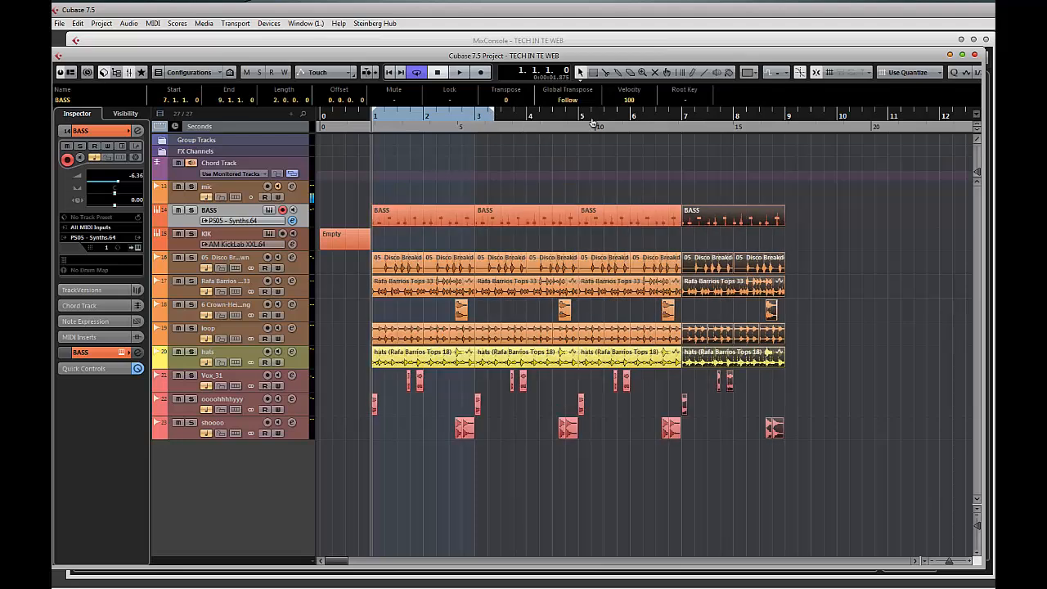
left_click_drag(592, 123, 783, 141)
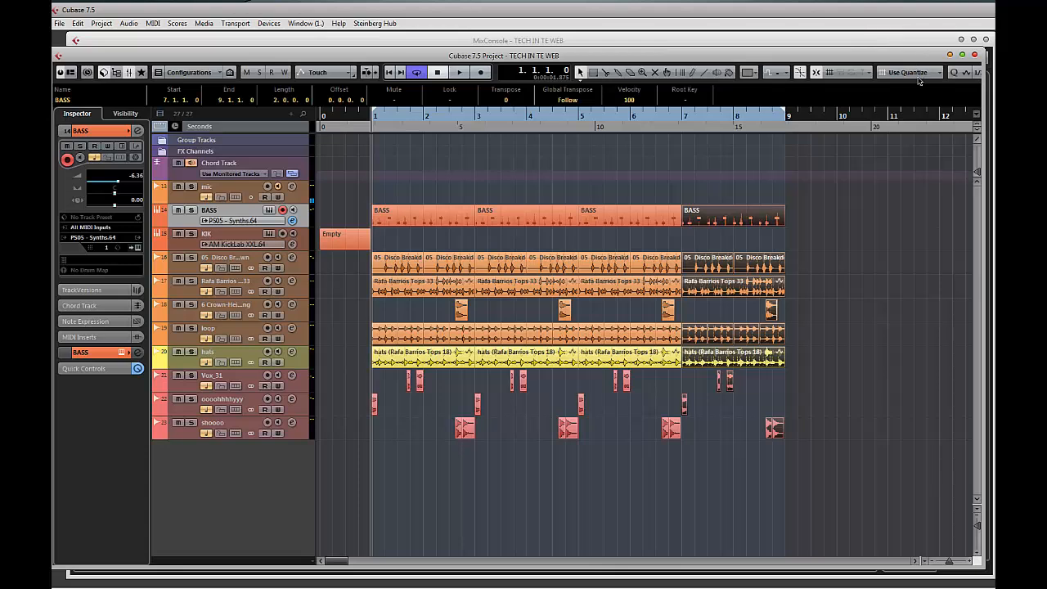
- Set the grid type to Bar and play the extended arrangement with more empty bars in view
left_click(917, 77)
left_click(899, 100)
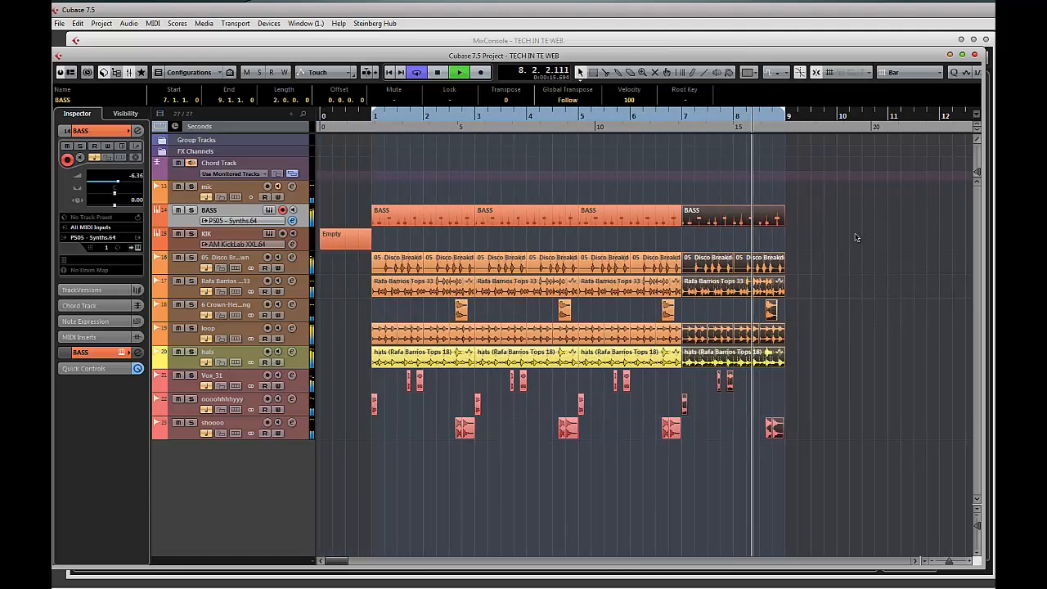
key("g")
key("g")
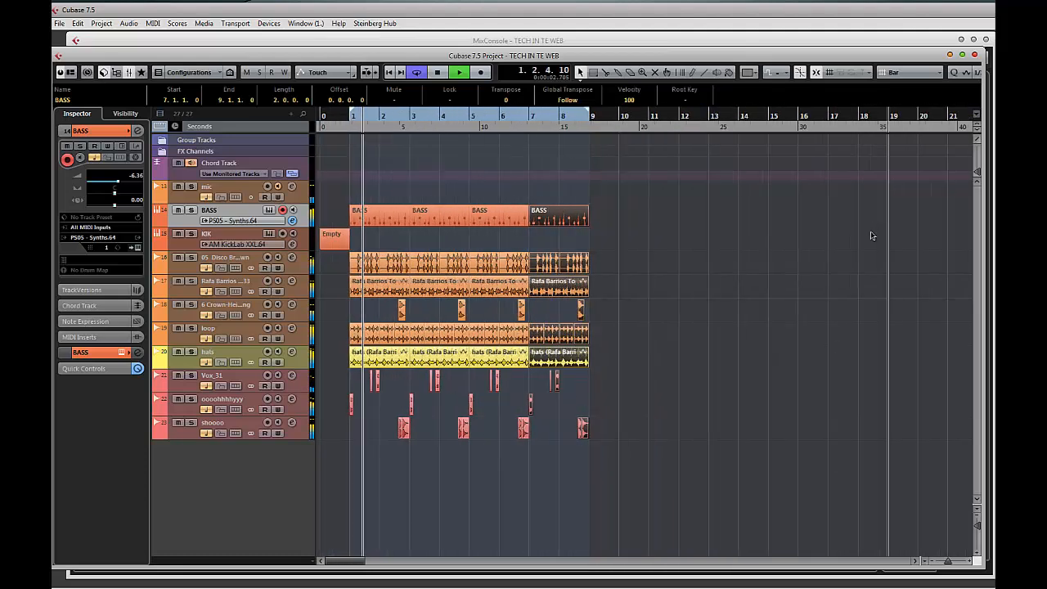
- Stop playback, duplicate all events of the eight-bar arrangement once, and extend the cycle range to bar 17
key("space")
left_click_drag(330, 438, 353, 455)
key("ctrl+d")
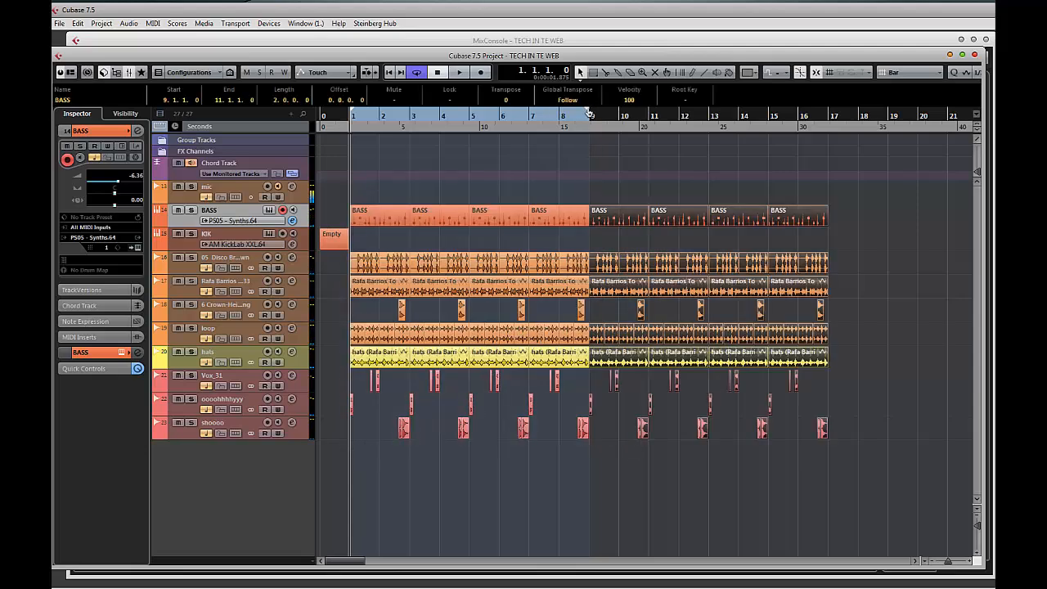
left_click_drag(587, 114, 826, 154)
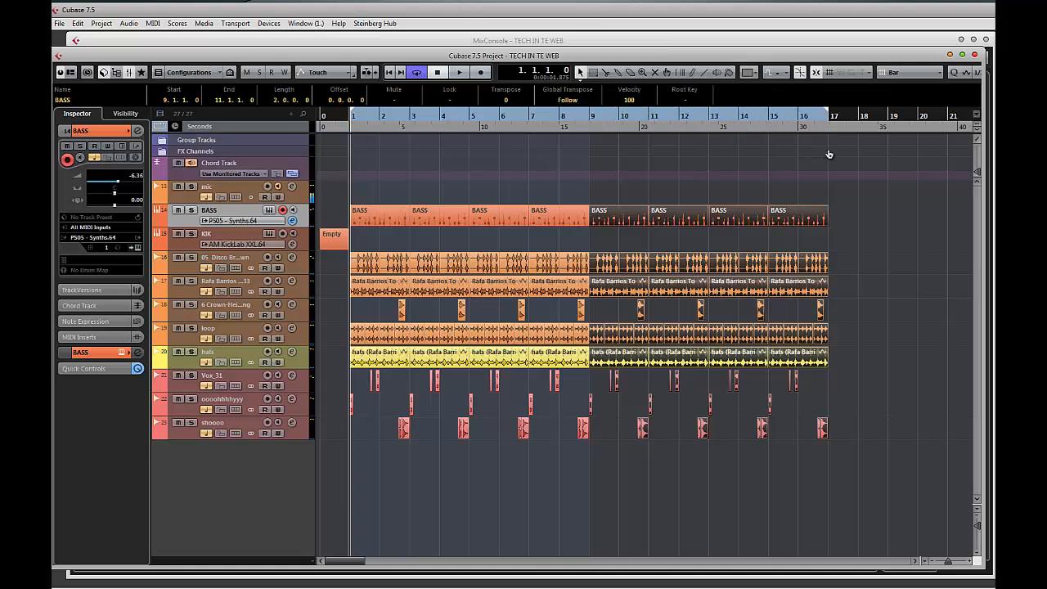
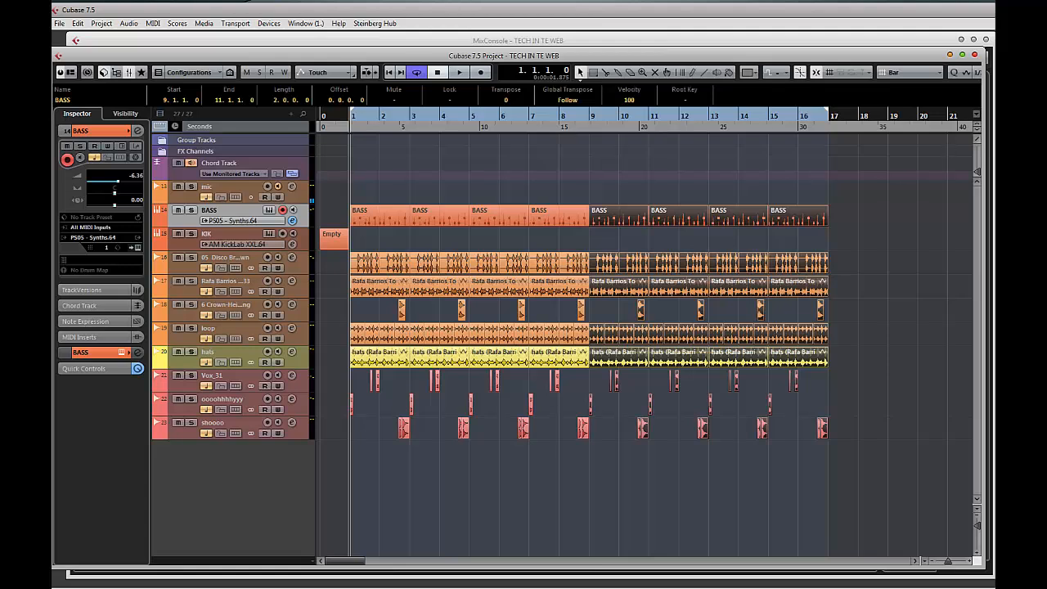
- Open the MediaBay and look through the sample library folders and preset locations for a cymbal source
key("F5")
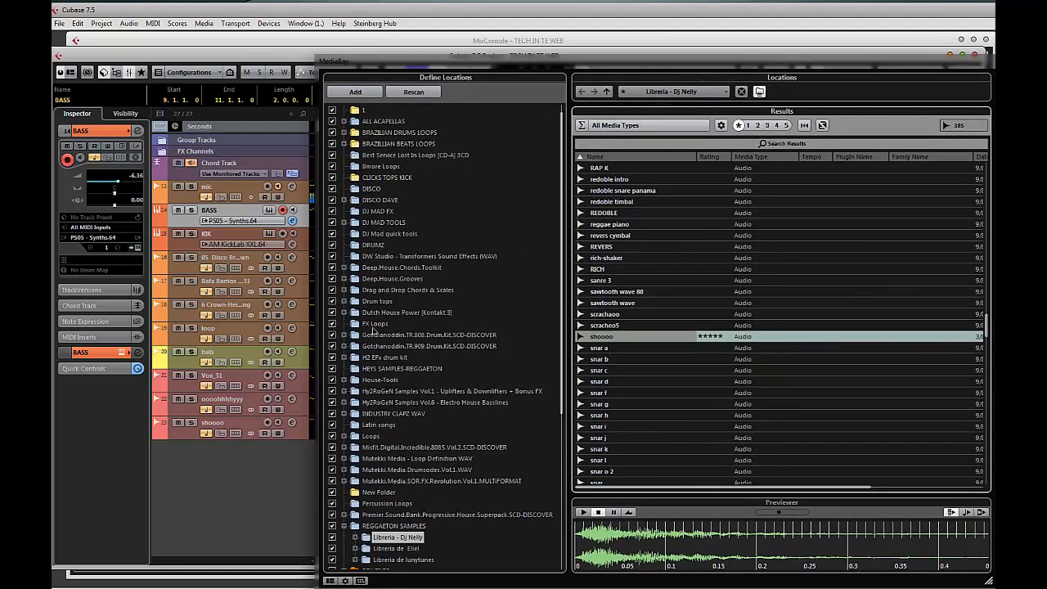
scroll(384, 331, "down", 5)
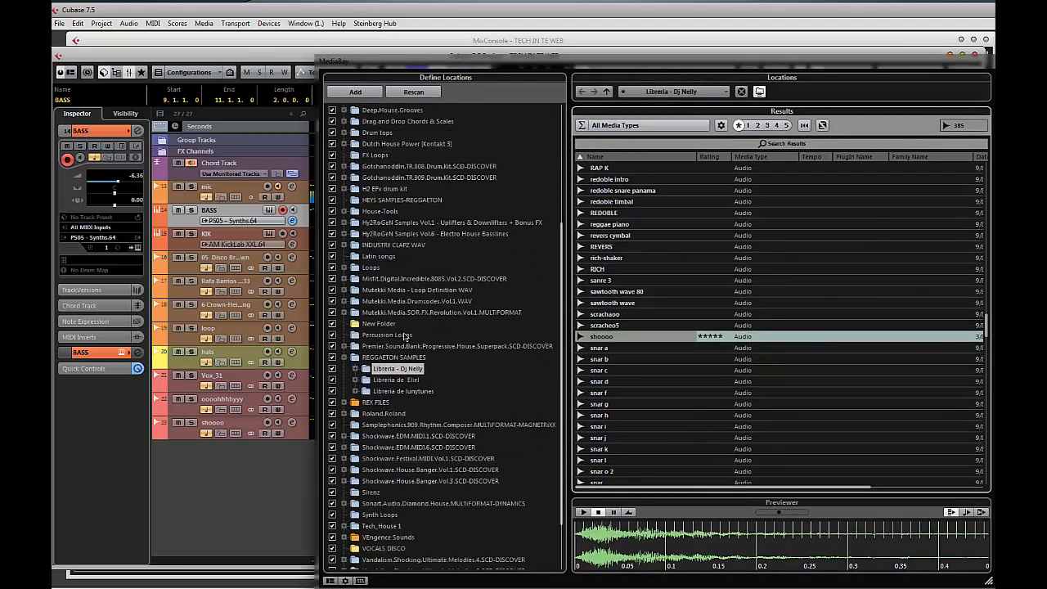
scroll(403, 335, "down", 2)
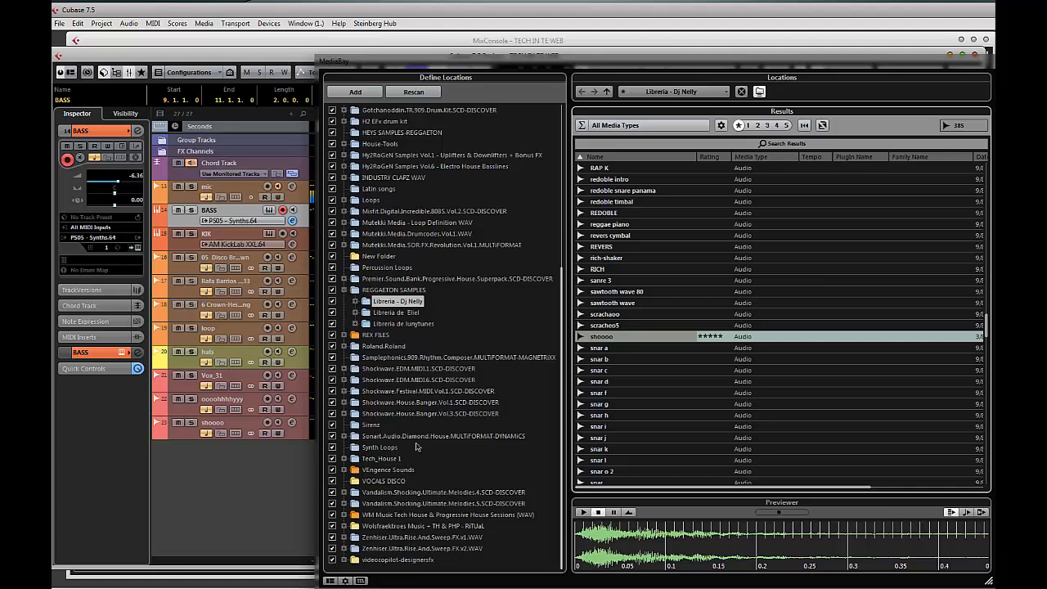
scroll(417, 446, "up", 1)
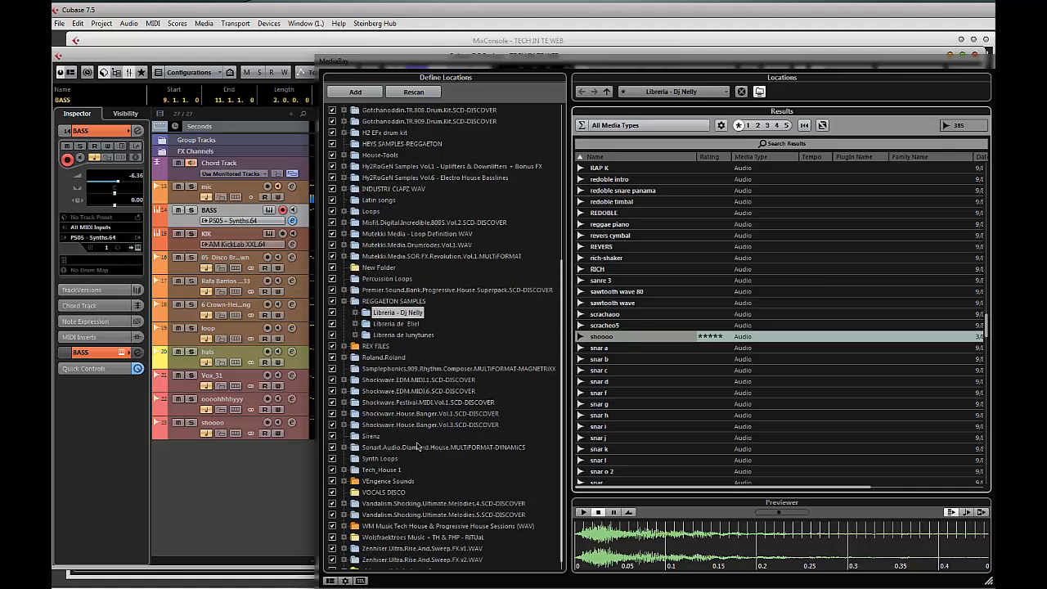
scroll(417, 446, "up", 1)
scroll(417, 446, "up", 5)
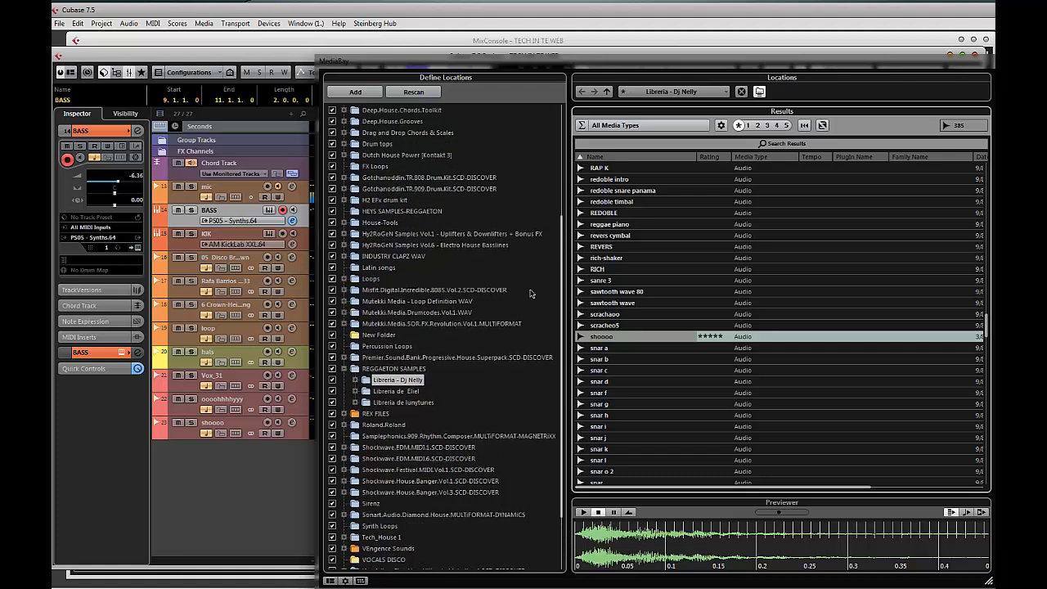
left_click(665, 94)
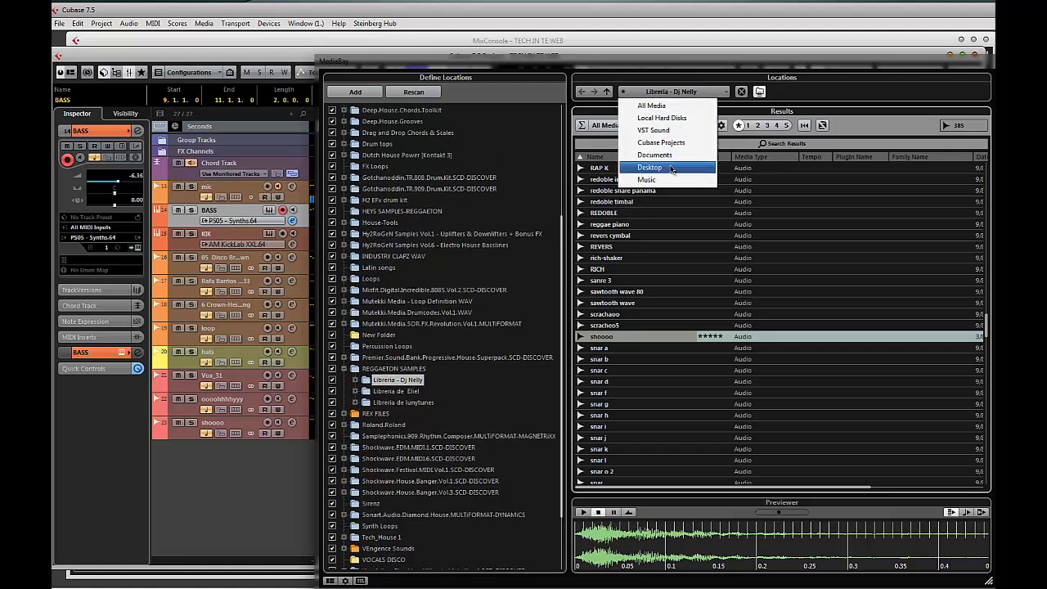
left_click(621, 68)
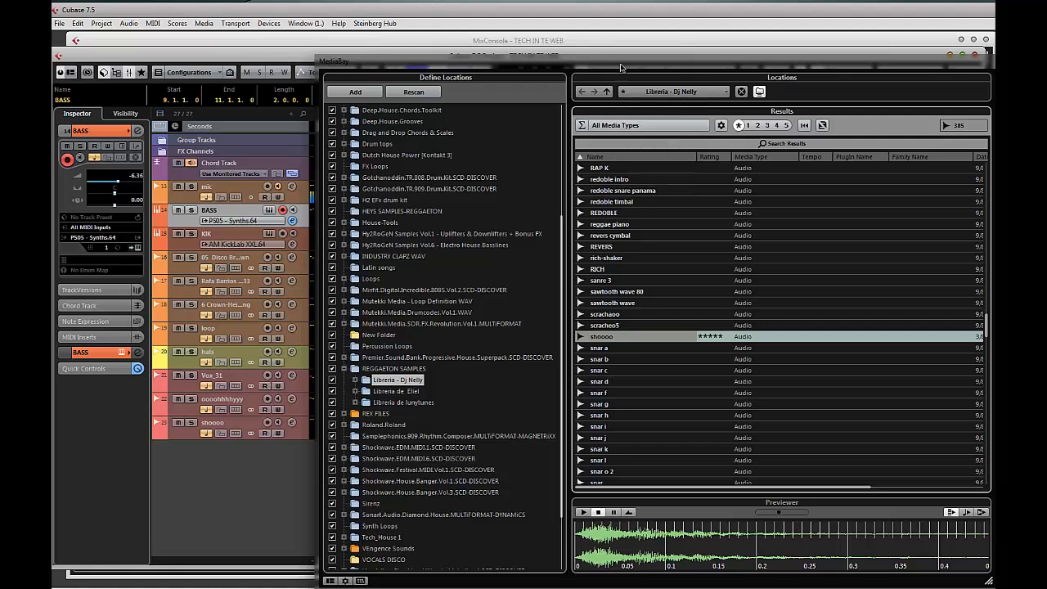
scroll(434, 344, "down", 3)
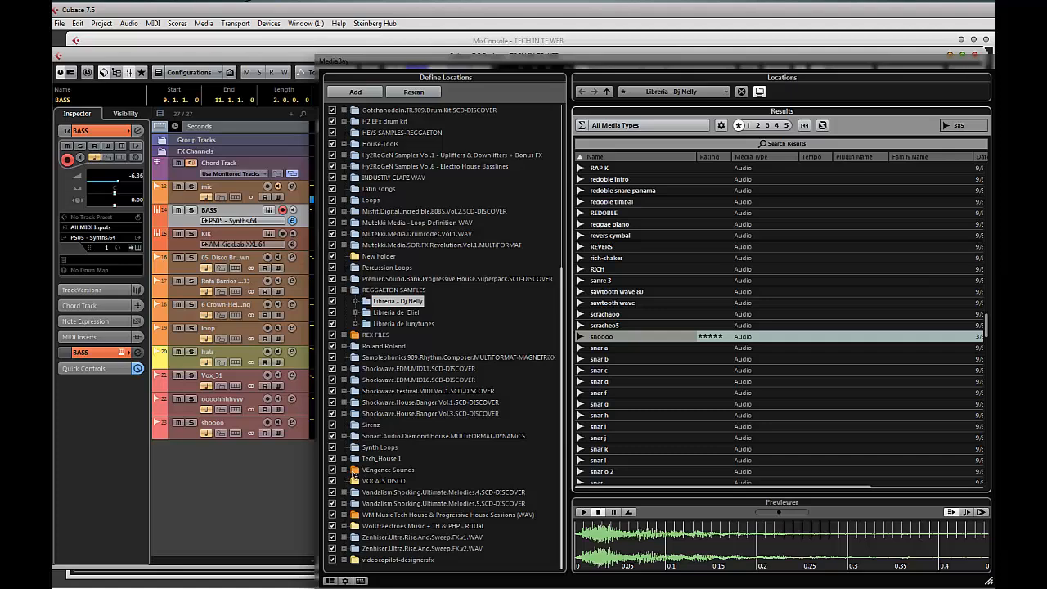
- Expand VEngence Sounds and Vengeance Minimal House, and show the samples in the crash folder under cymbals
left_click(344, 469)
scroll(451, 463, "down", 8)
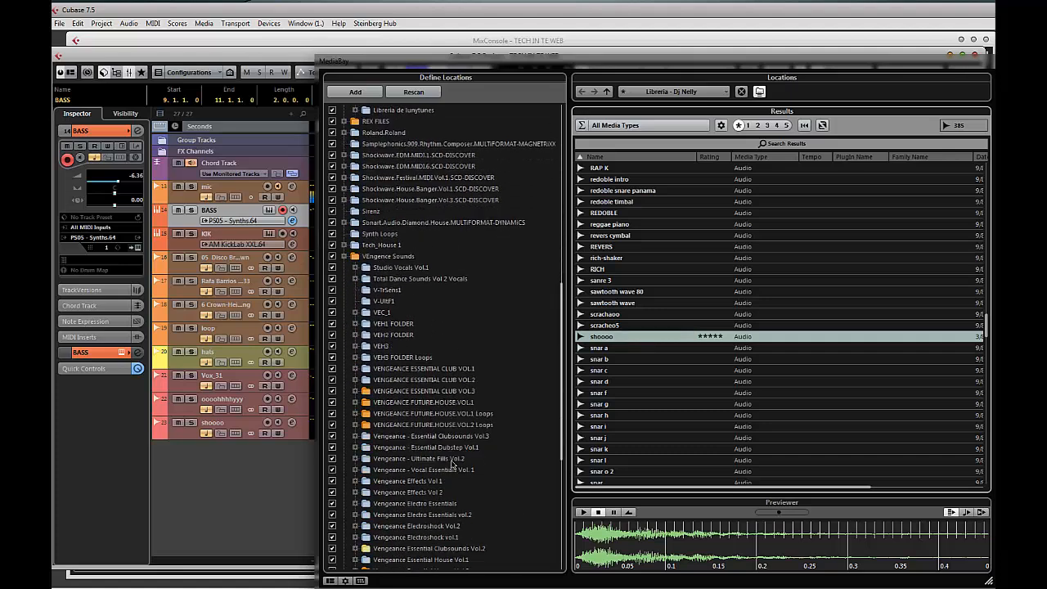
scroll(451, 464, "down", 3)
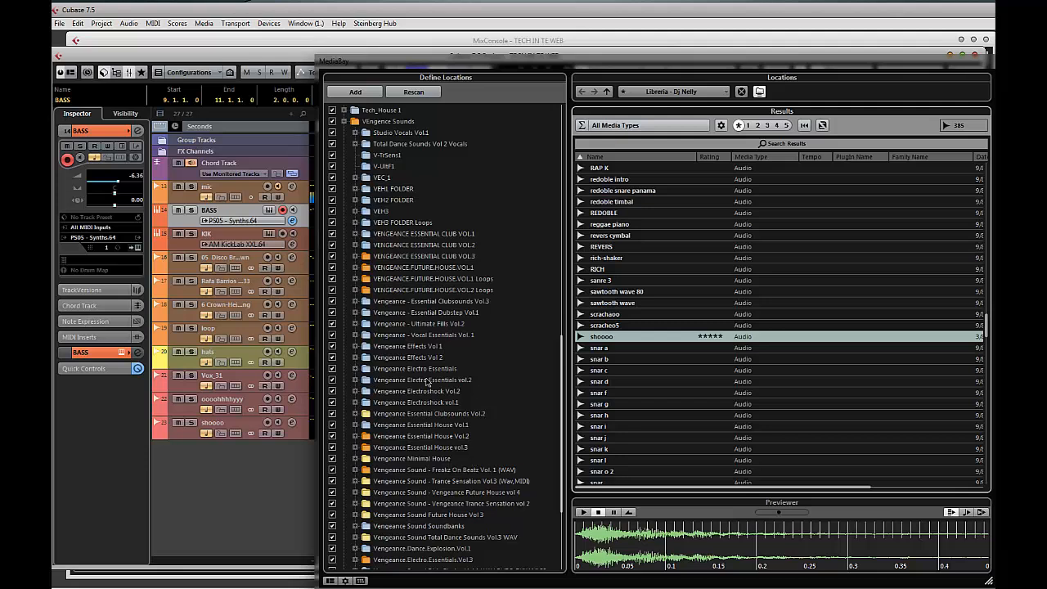
scroll(468, 357, "down", 1)
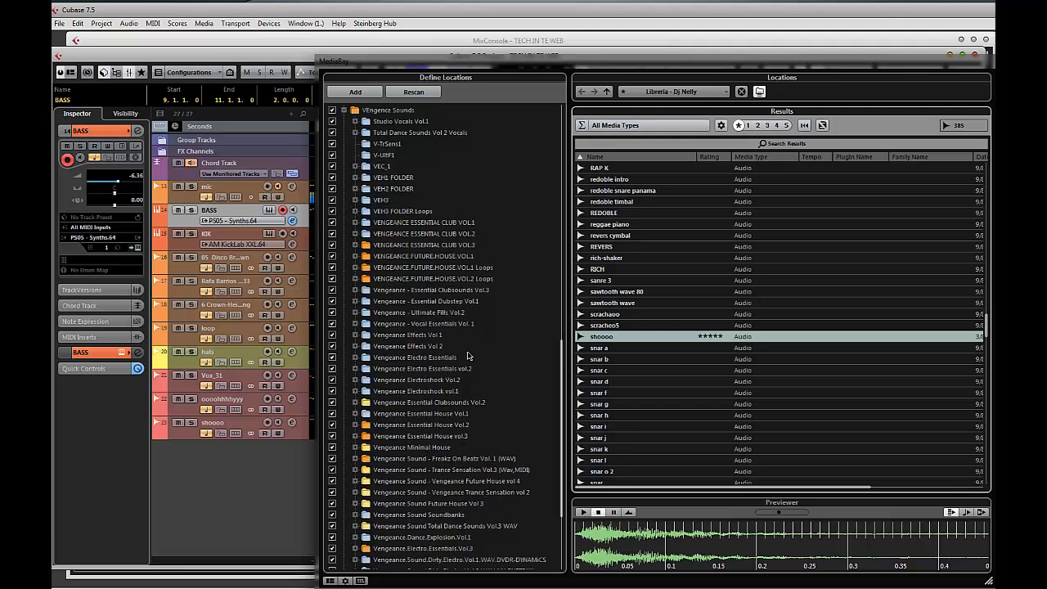
scroll(469, 356, "down", 4)
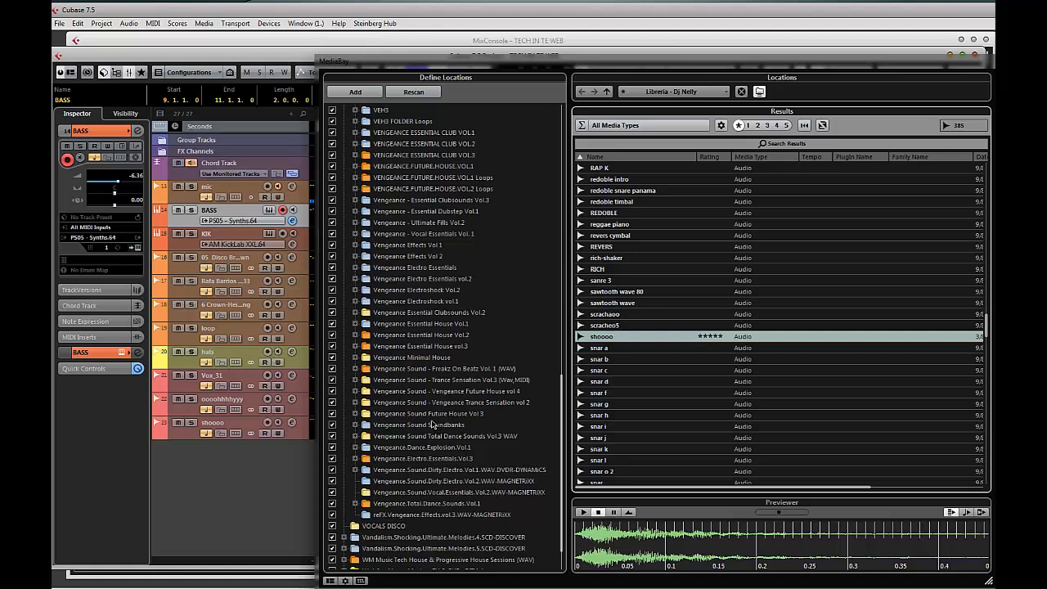
scroll(433, 424, "down", 2)
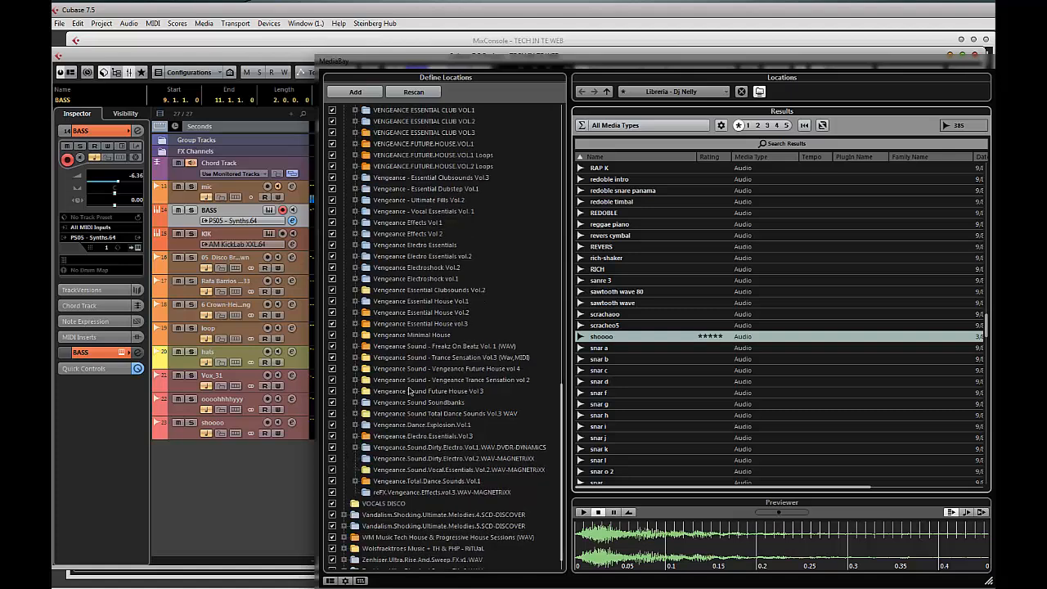
left_click(355, 335)
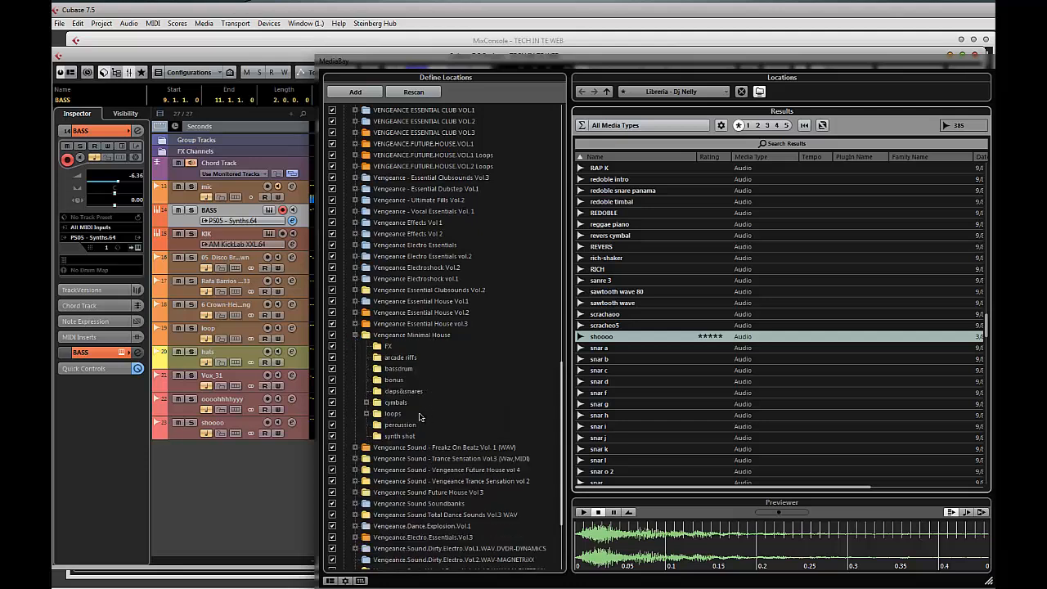
double_click(384, 403)
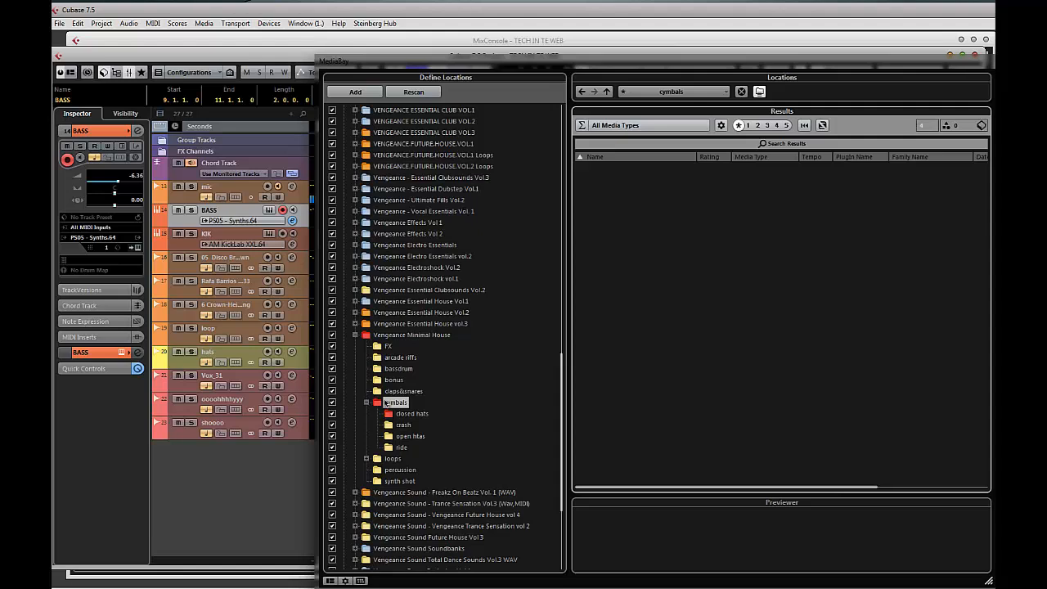
left_click(404, 424)
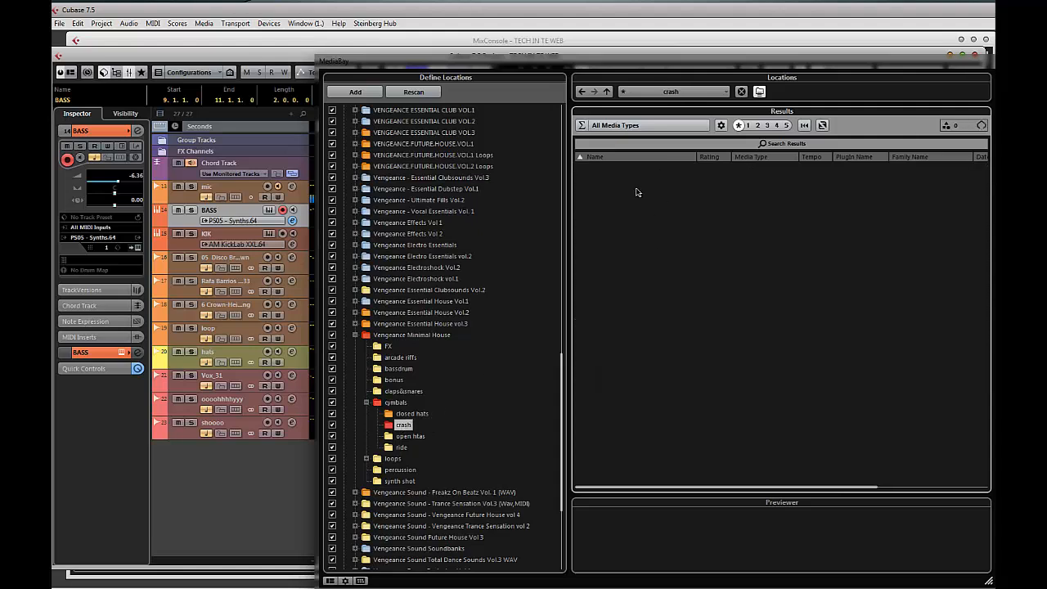
- Audition the crash samples from VMH1 Crash 01 through VMH1 Crash 14
left_click(610, 169)
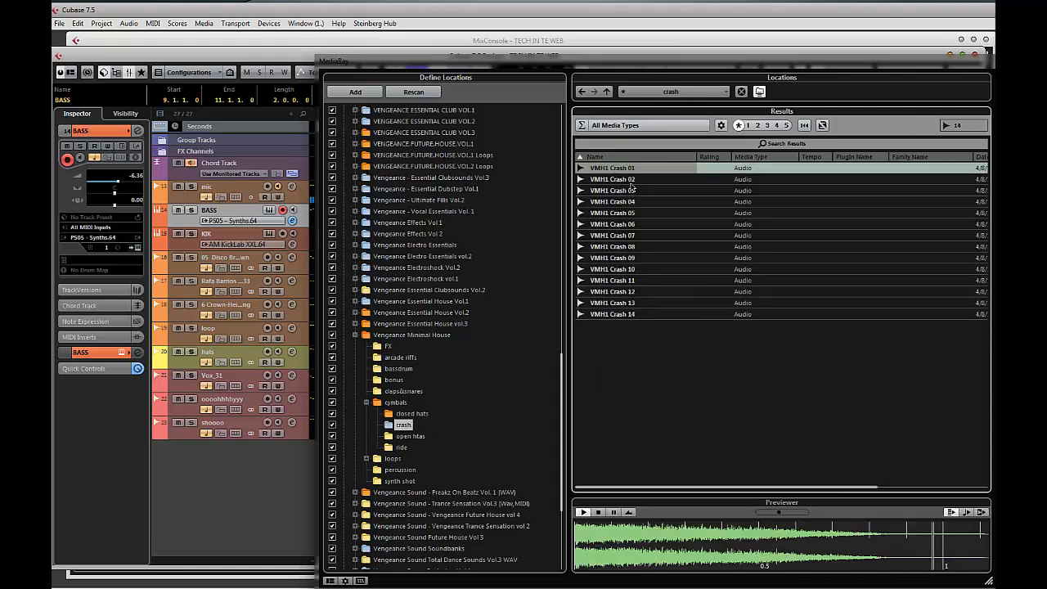
key("Down")
key("Down")
key("Down")
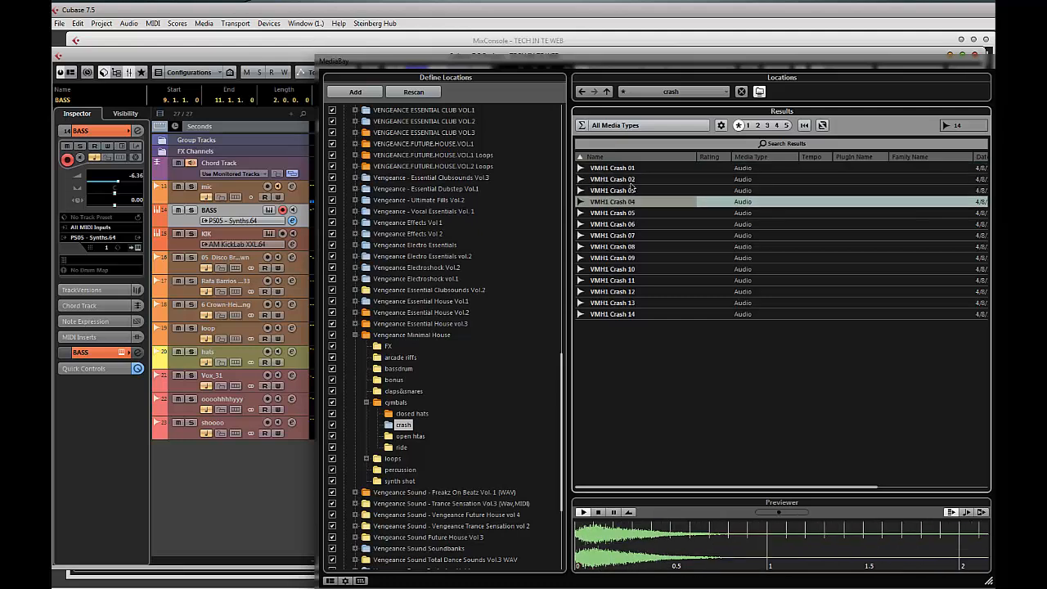
key("Down")
key("Down")
key("Down")
key("Down")
key("Up")
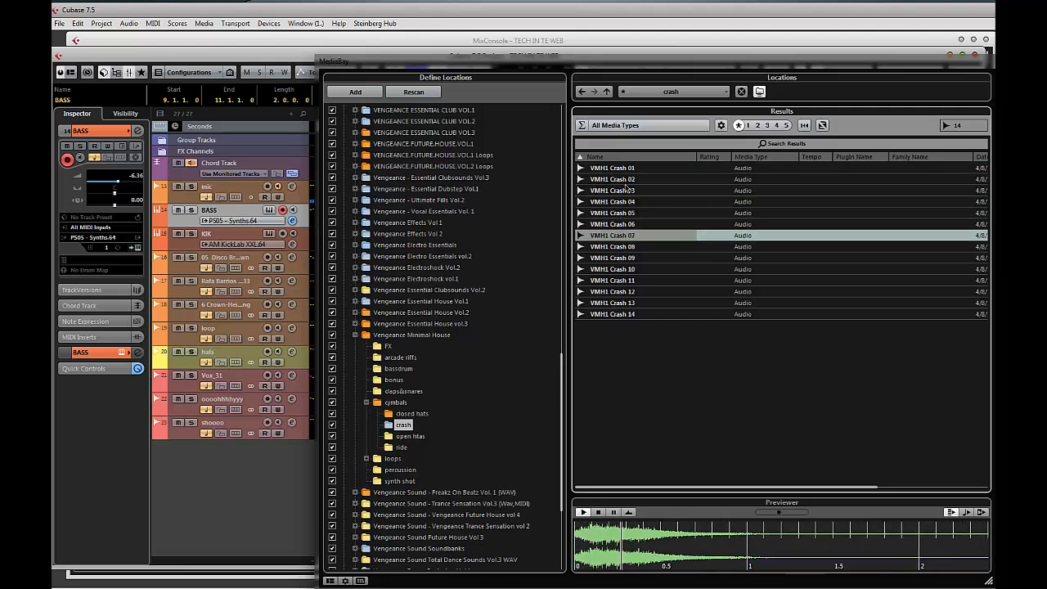
key("Down")
key("Down")
key("Down")
key("Down")
key("Down")
key("Down")
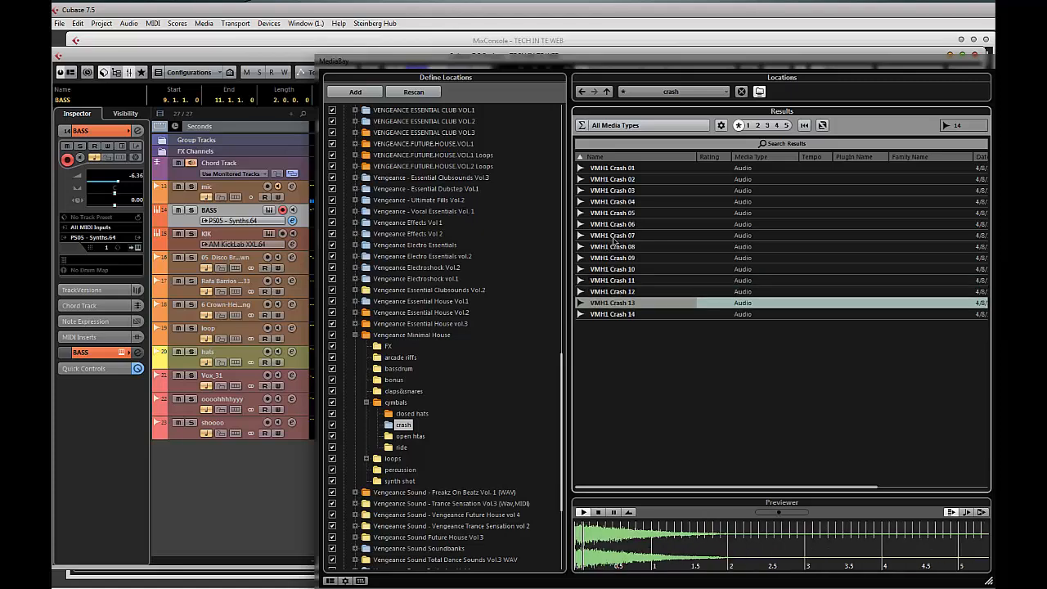
key("Down")
key("Up")
key("Down")
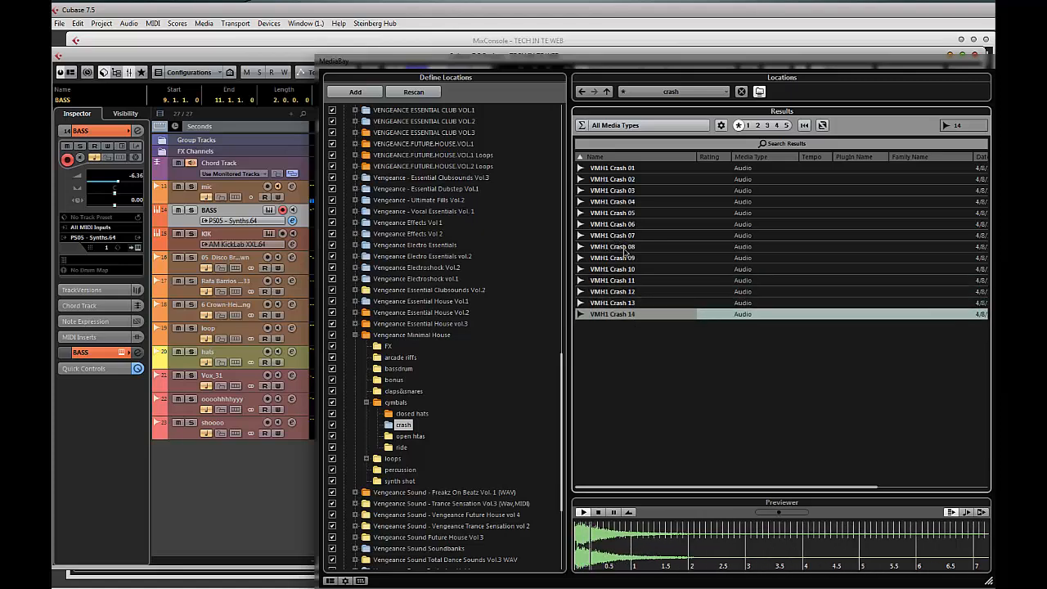
- Place VMH1 Crash 14 at bar 9 on a new track below shoooo and play from about bar 7
key("F5")
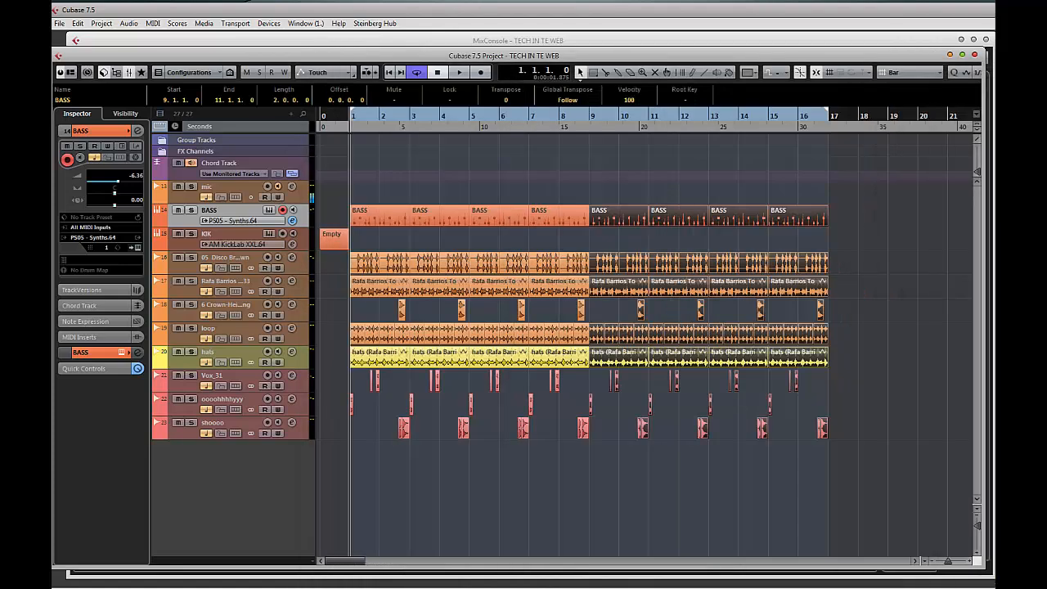
left_click_drag(666, 479, 600, 486)
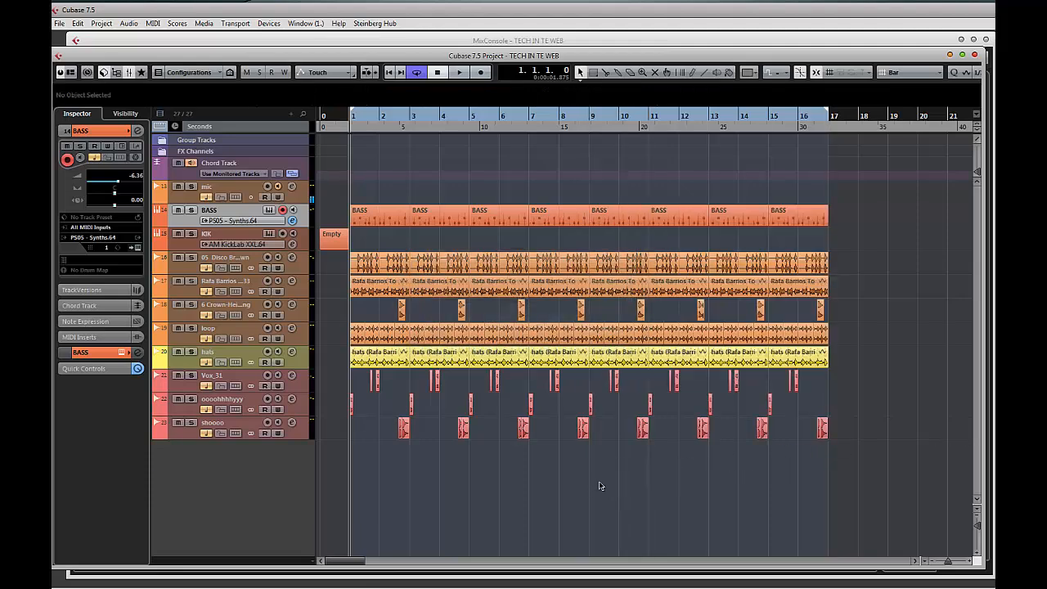
left_click(528, 123)
key("space")
- Colour the VMH1 Crash 14 track yellow and check its channel level in the MixConsole
left_click(164, 457)
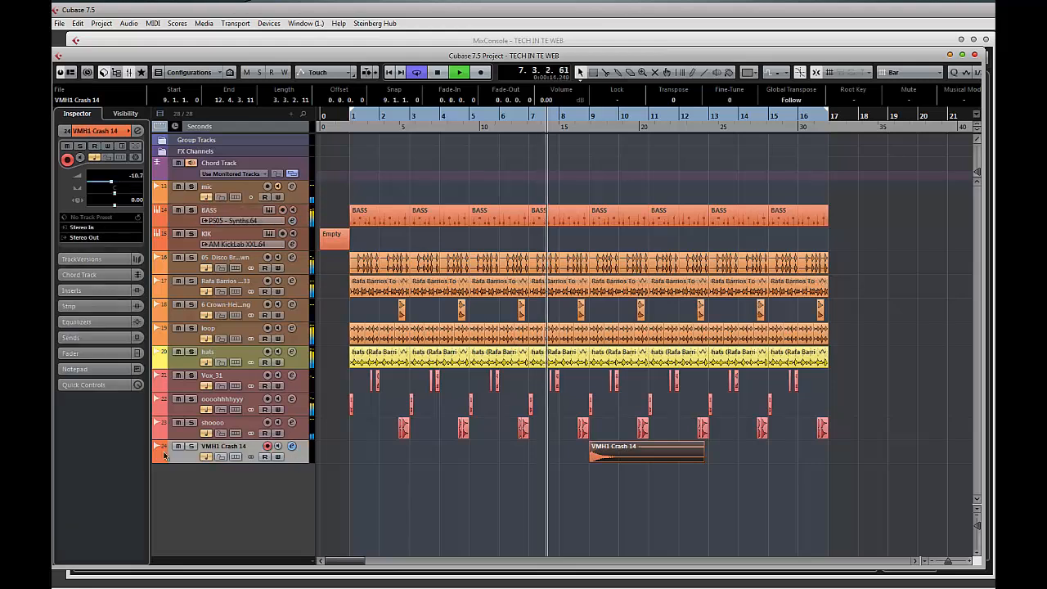
left_click(163, 454)
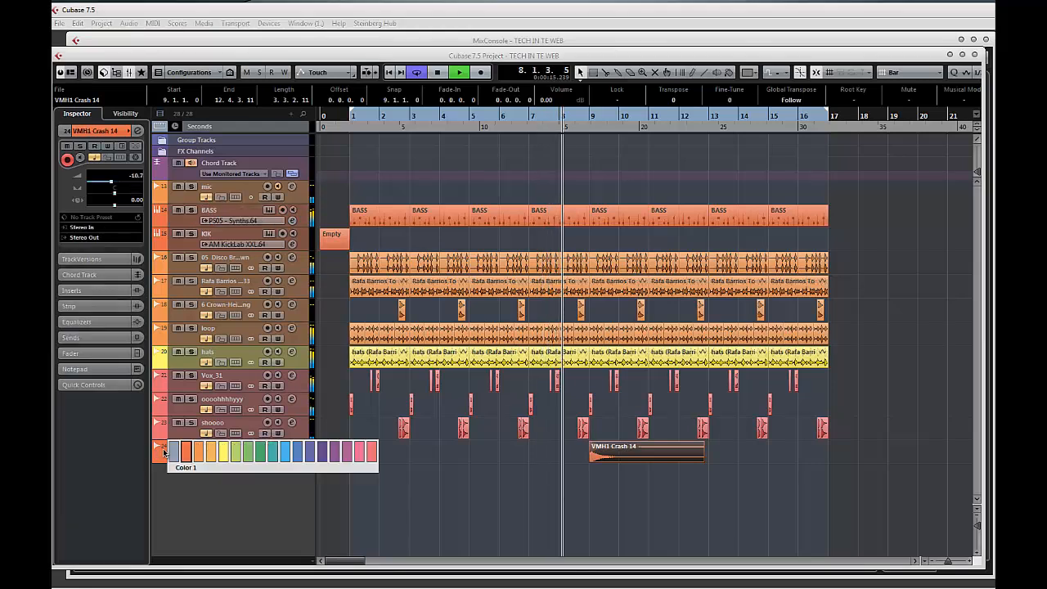
left_click(221, 455)
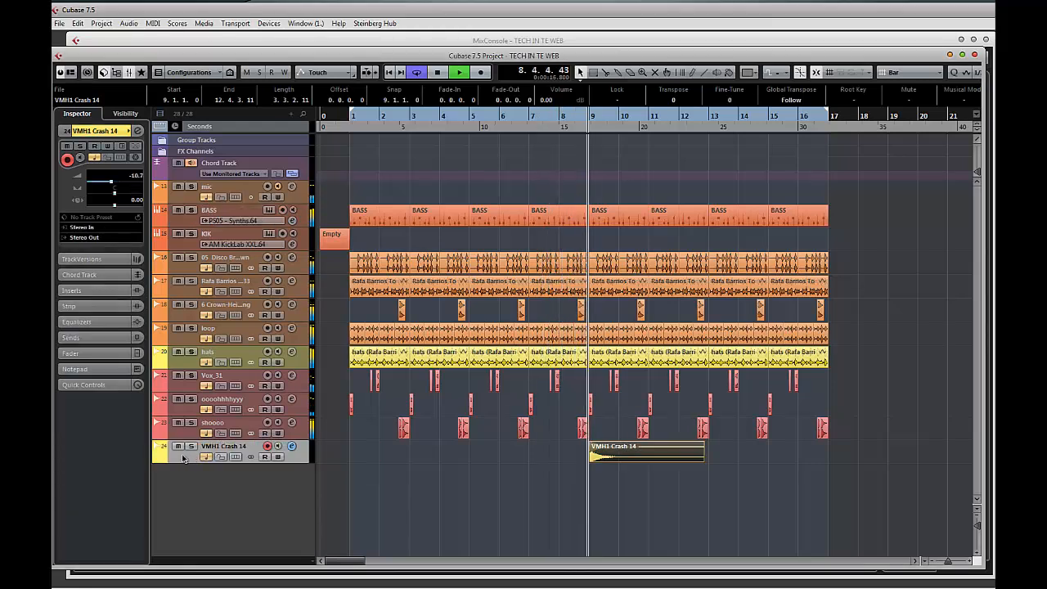
left_click(121, 41)
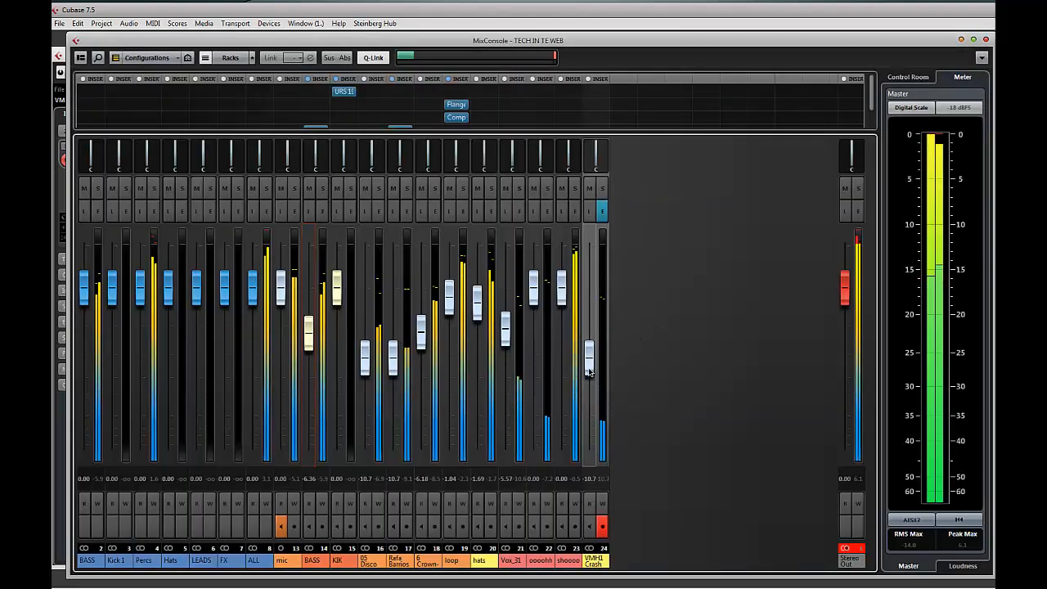
left_click(60, 64)
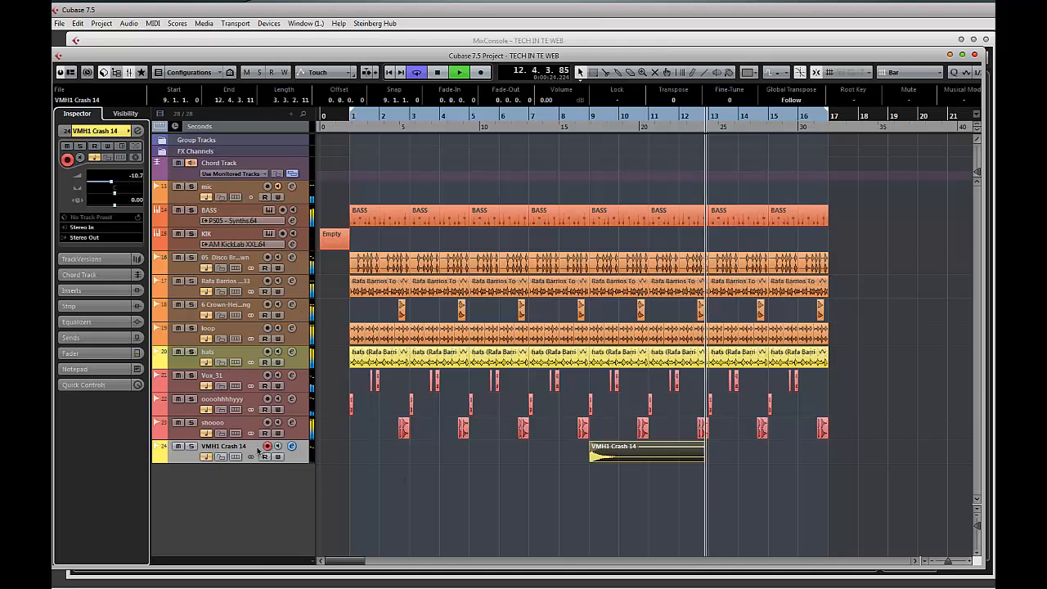
- Rename the crash track to CRASH, move it directly below the hats track, and stop playback
double_click(228, 447)
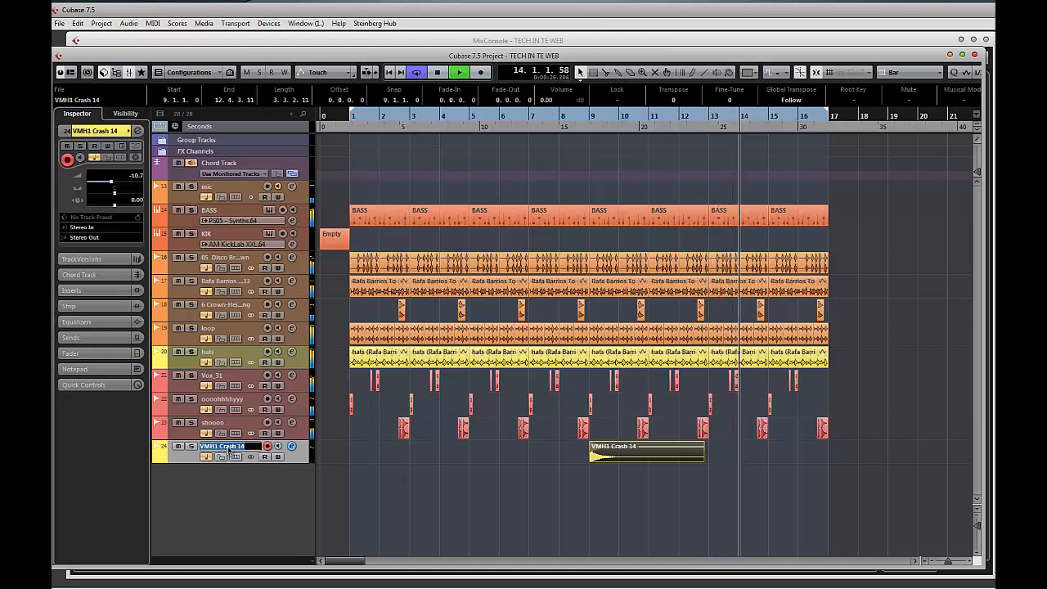
type("CRASH")
key("Return")
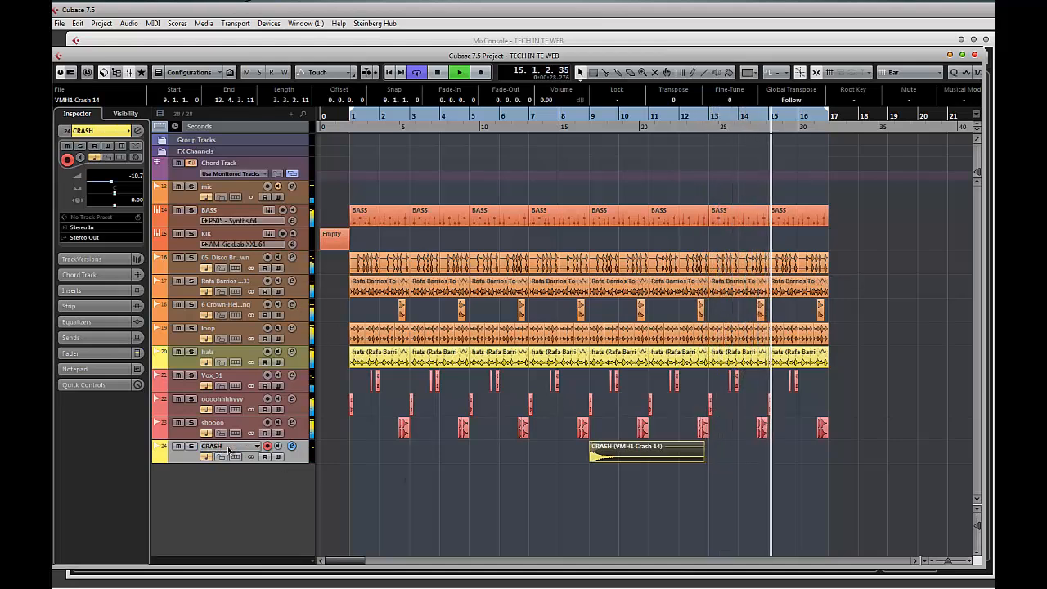
left_click_drag(229, 450, 200, 382)
key("space")
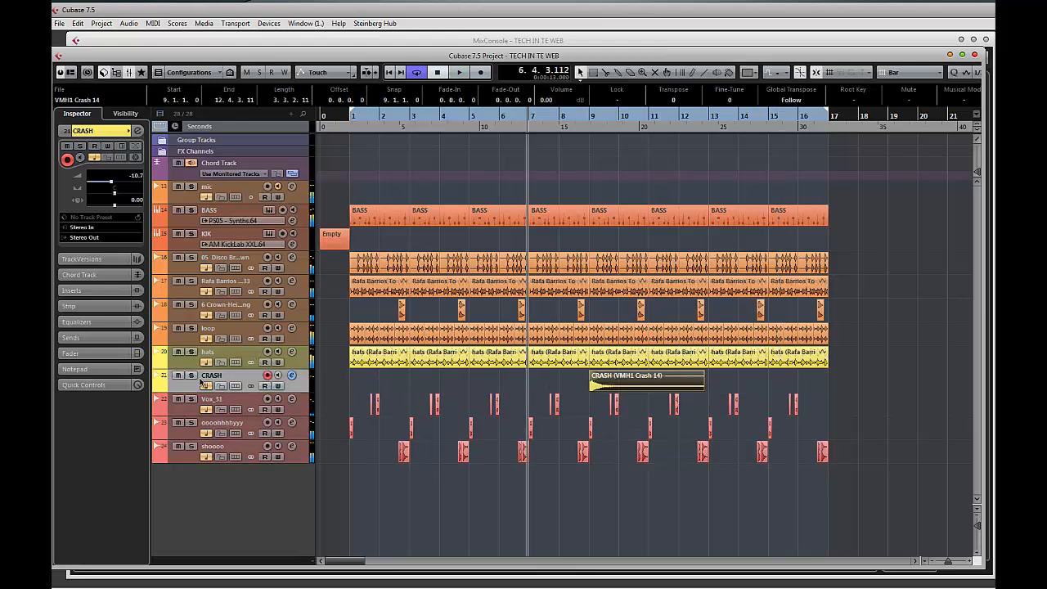
key("space")
key("space")
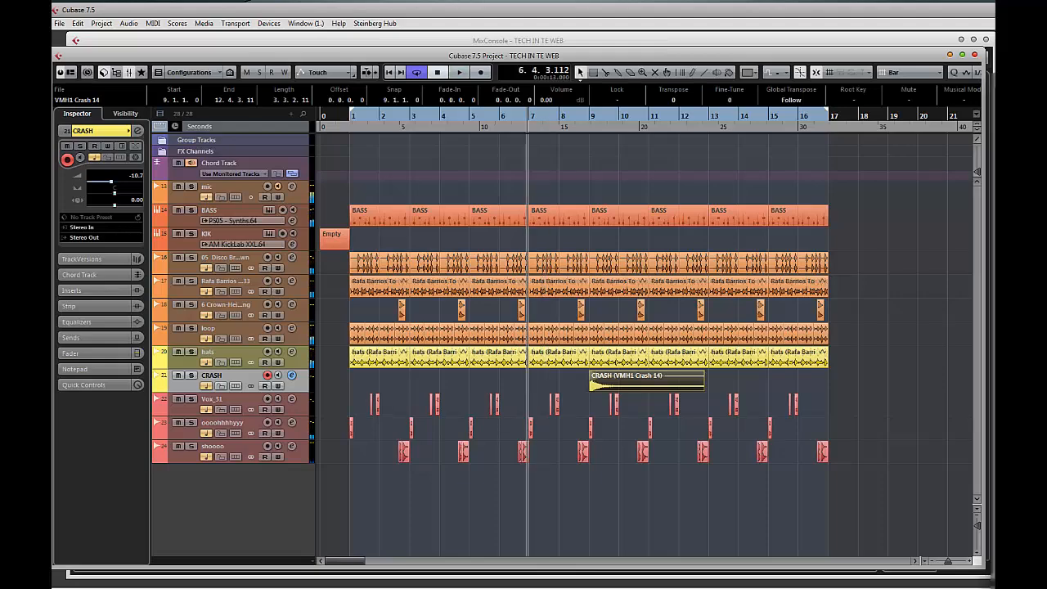
- Browse the media library to Vengeance Essential House Vol.2 > VEH2 Cymbals > VEH2 Reverse Crash and audition VEH2 Reverse Crash - 1
key("F5")
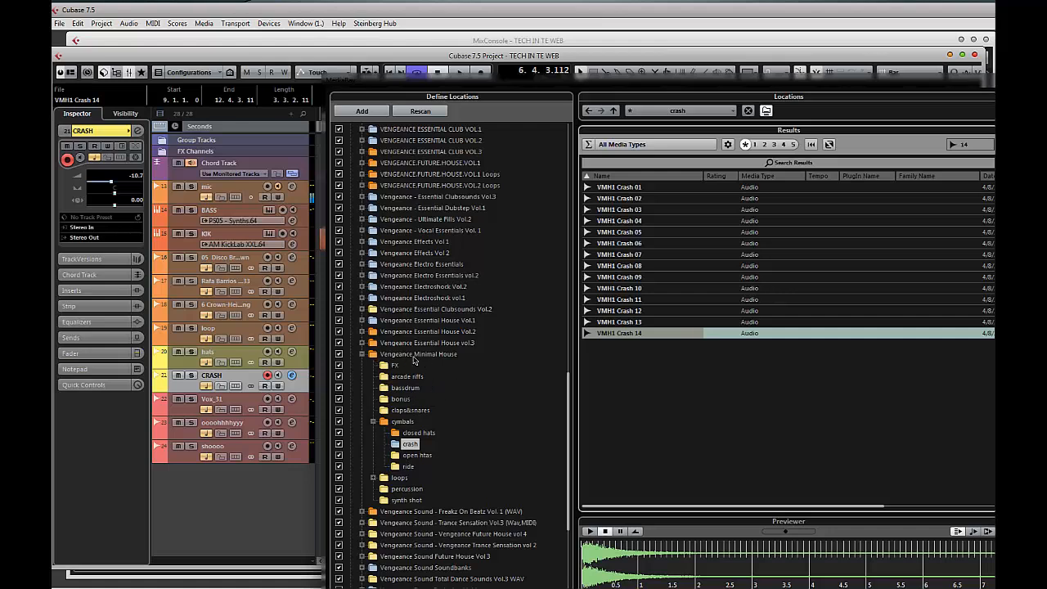
left_click(361, 343)
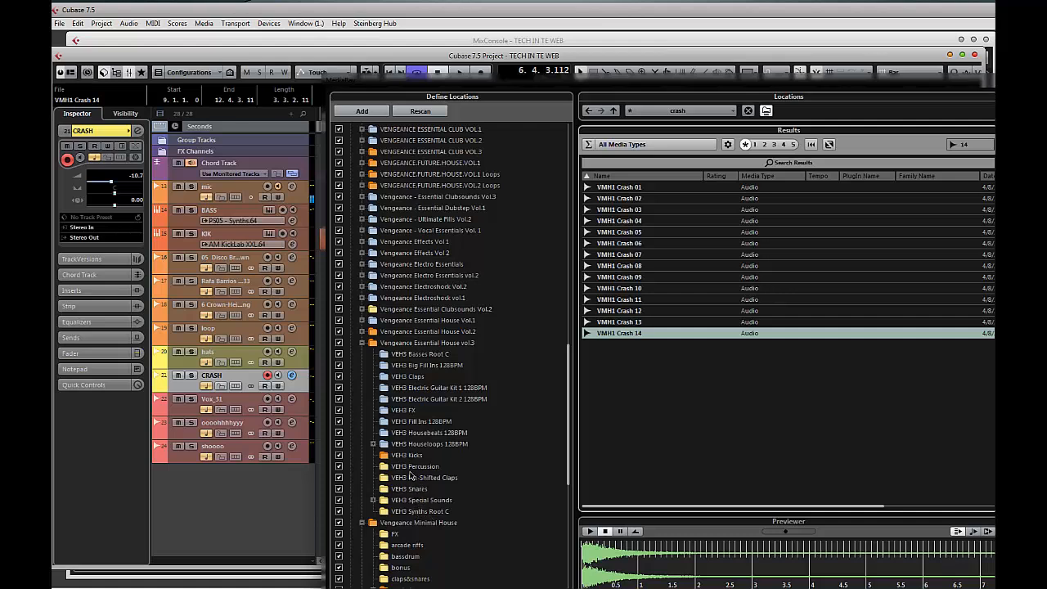
left_click(362, 344)
left_click(362, 332)
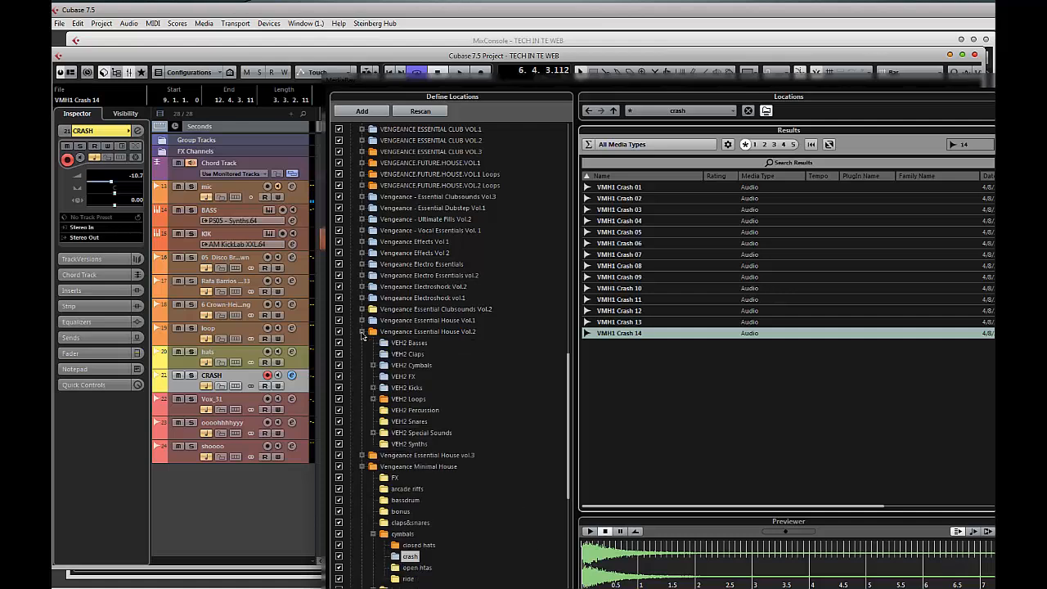
left_click(373, 366)
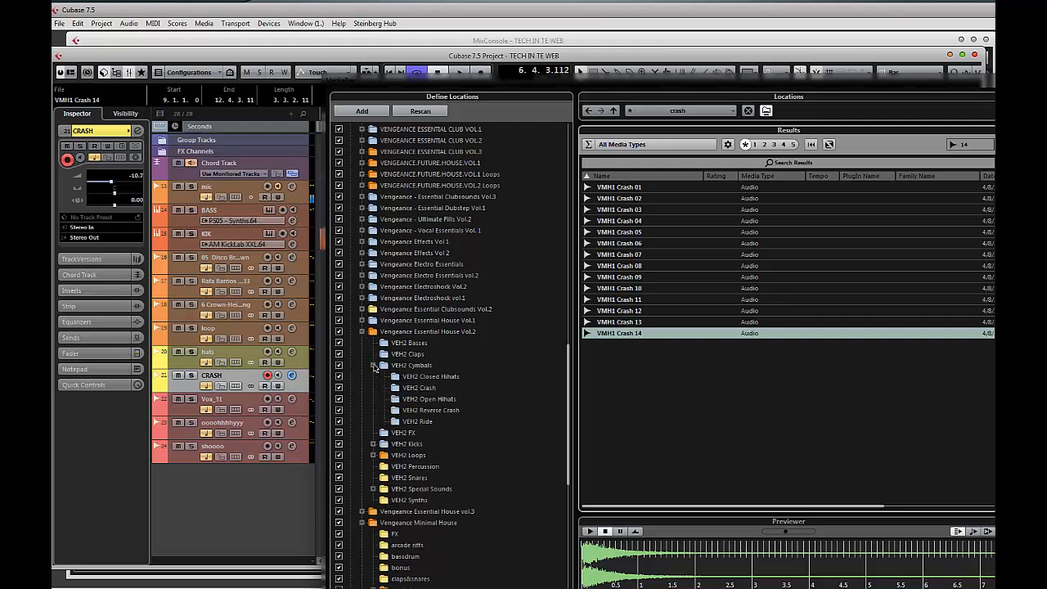
left_click(429, 411)
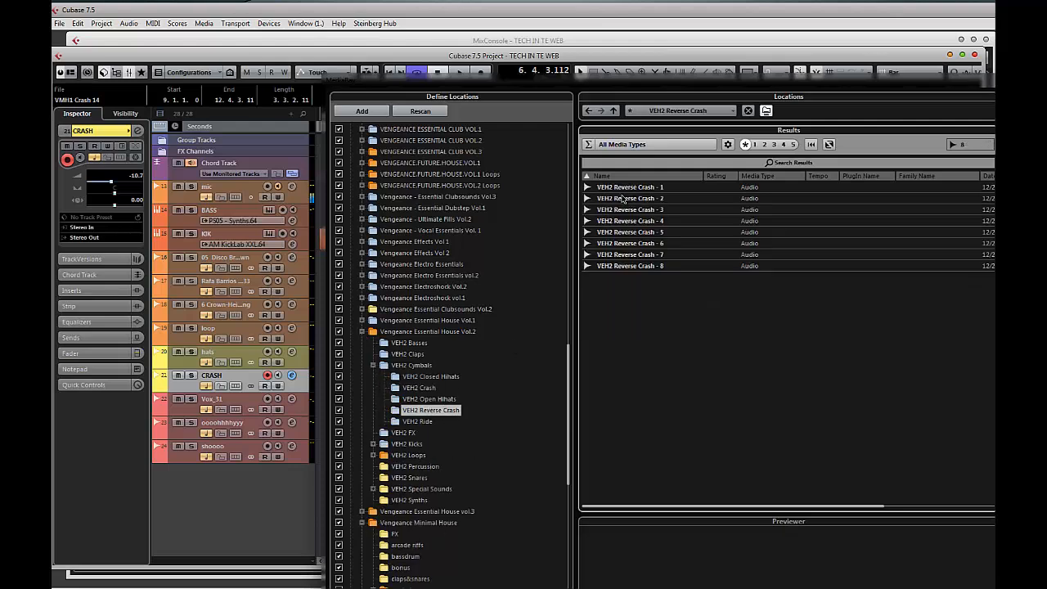
left_click(630, 192)
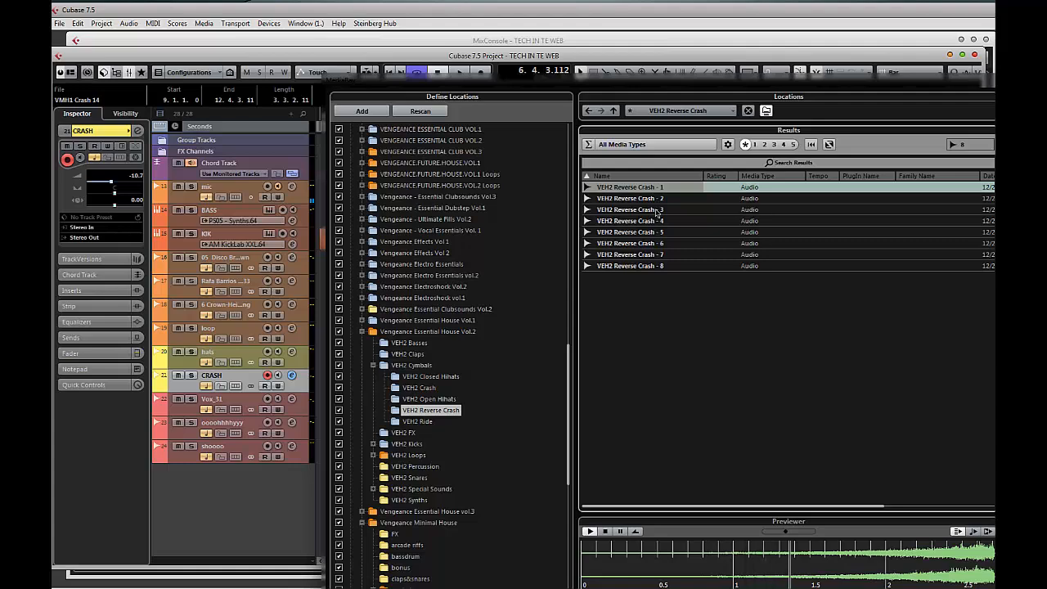
- Place VEH2 Reverse Crash - 1 at bar 8 on a new track below shoooo
key("F5")
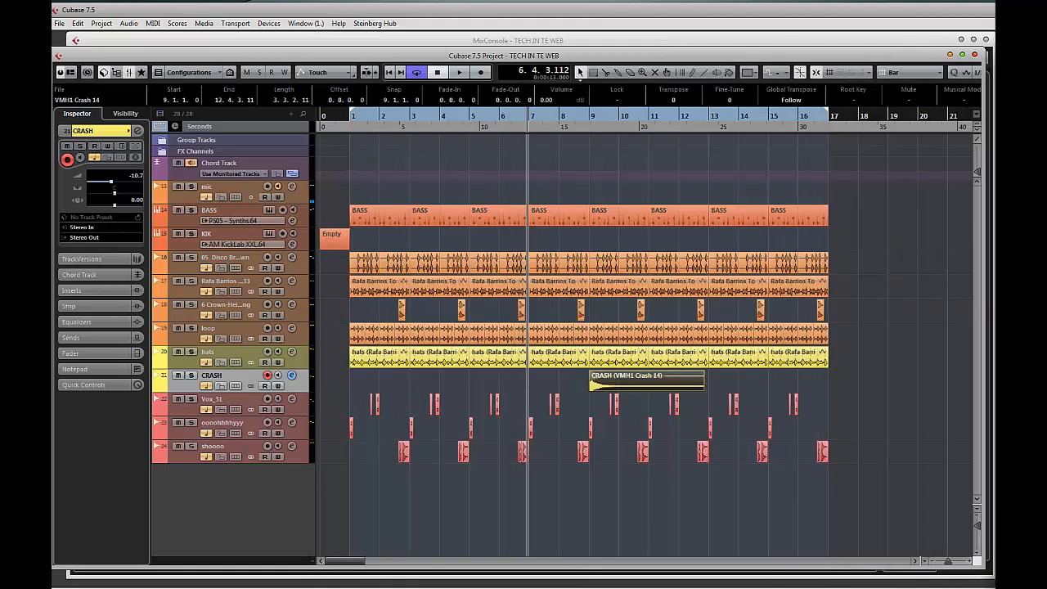
left_click(561, 529)
left_click_drag(561, 529, 562, 529)
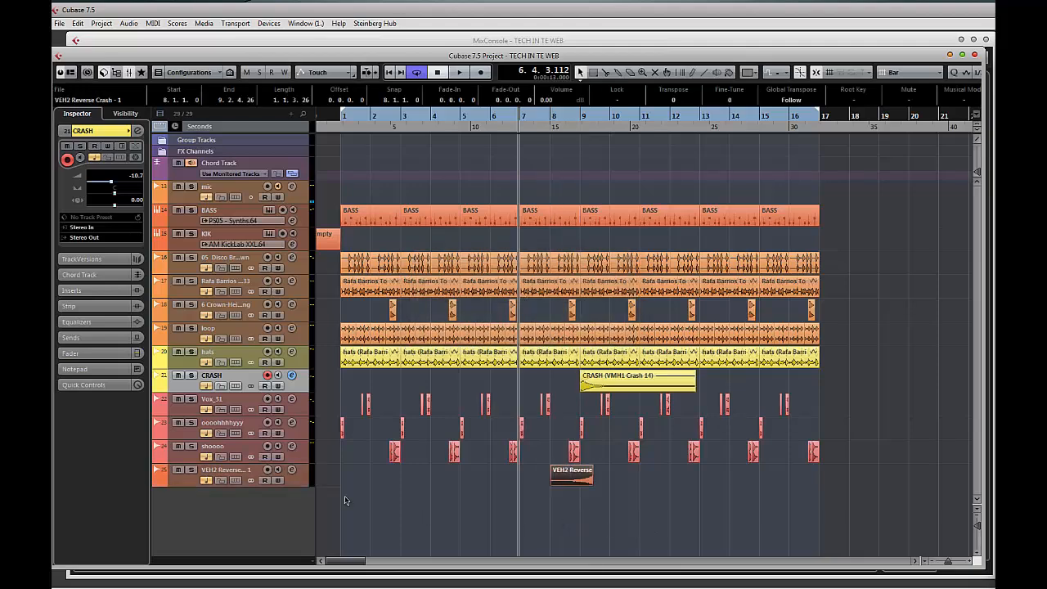
- Colour the VEH2 Reverse Crash track yellow and move it directly below the CRASH track
left_click(178, 482)
left_click(163, 480)
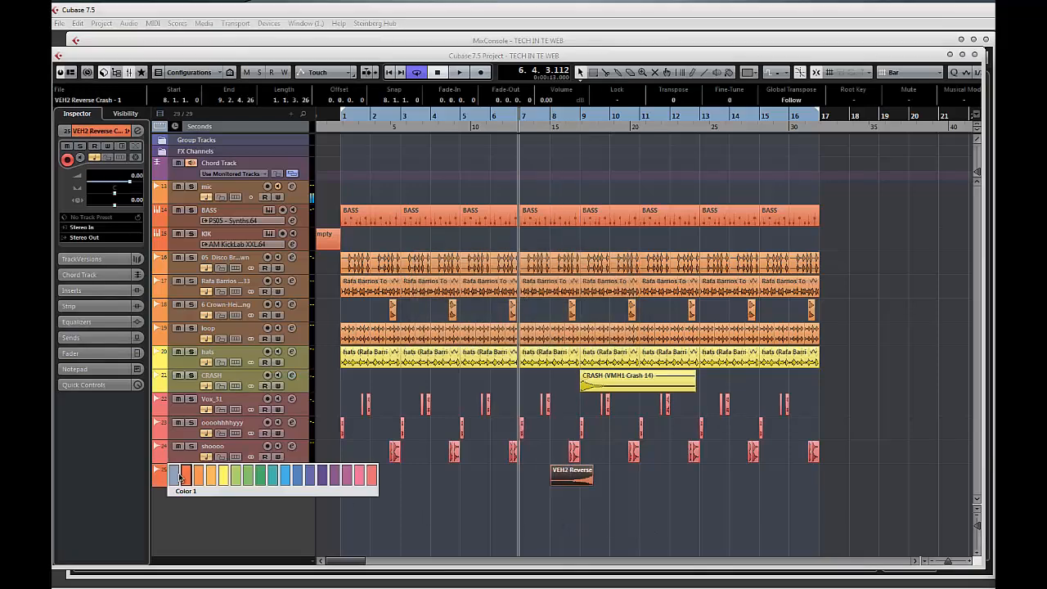
left_click(221, 477)
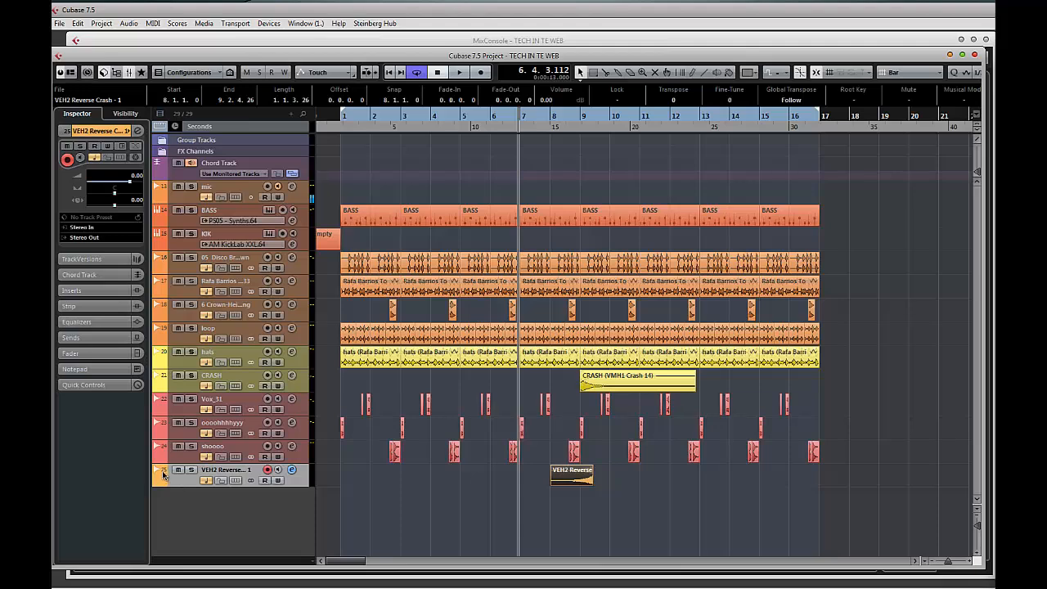
left_click(163, 474)
left_click(226, 476)
left_click_drag(184, 478, 183, 409)
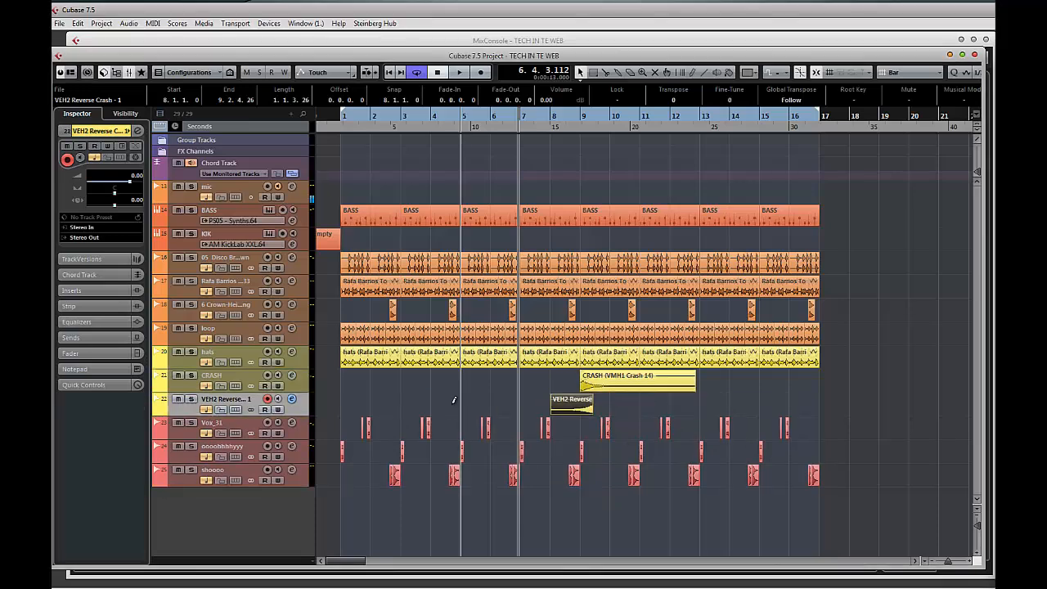
- Move the reverse crash clip to 7.3.1.0 using the Beat grid and stretch its end to meet the crash at bar 9
scroll(453, 400, "up", 5)
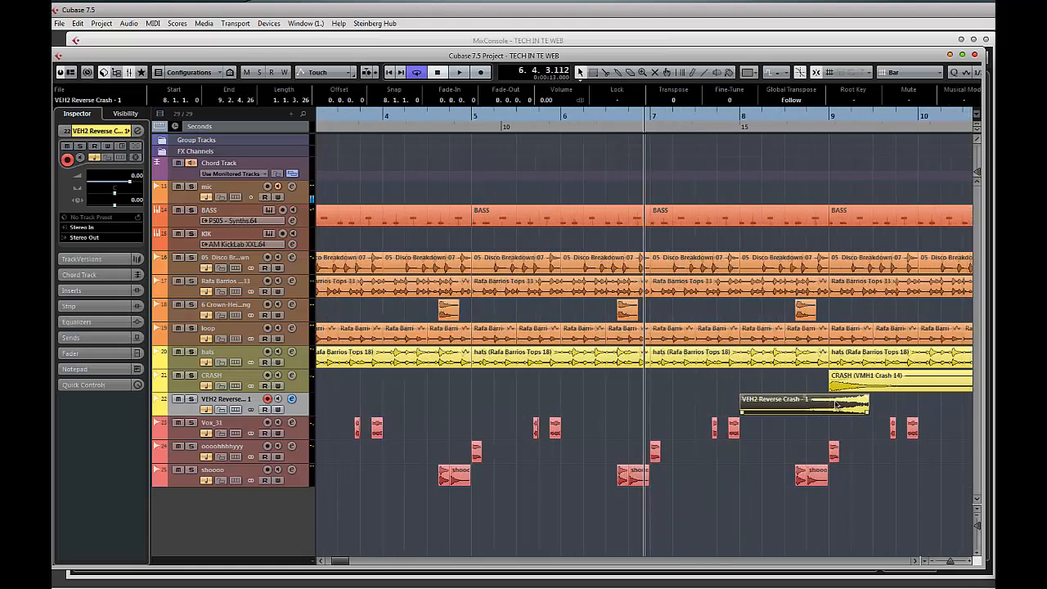
left_click_drag(841, 404, 782, 408)
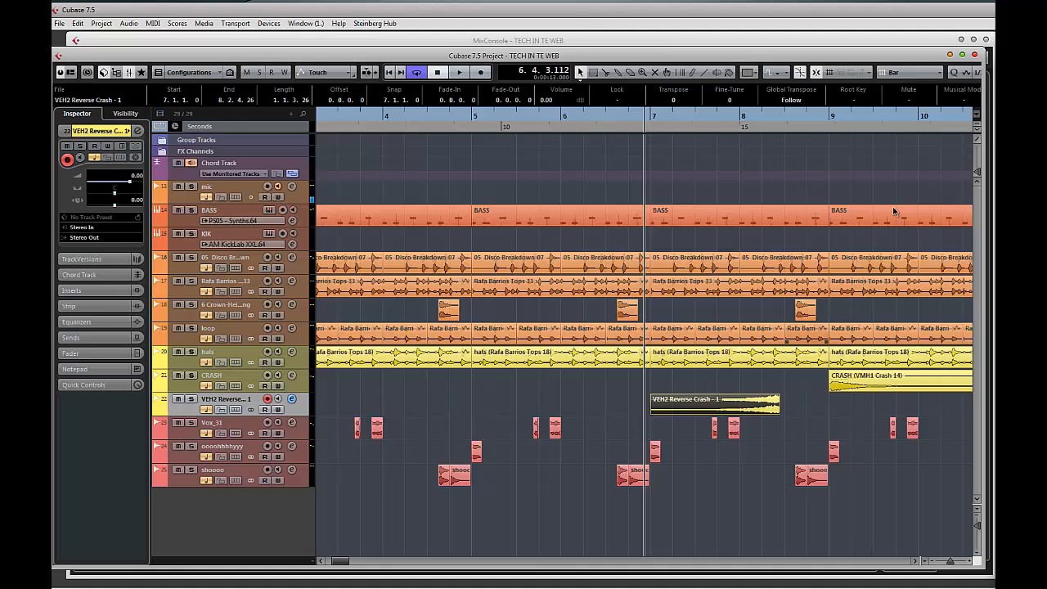
left_click(916, 76)
left_click(914, 99)
left_click_drag(723, 411, 767, 410)
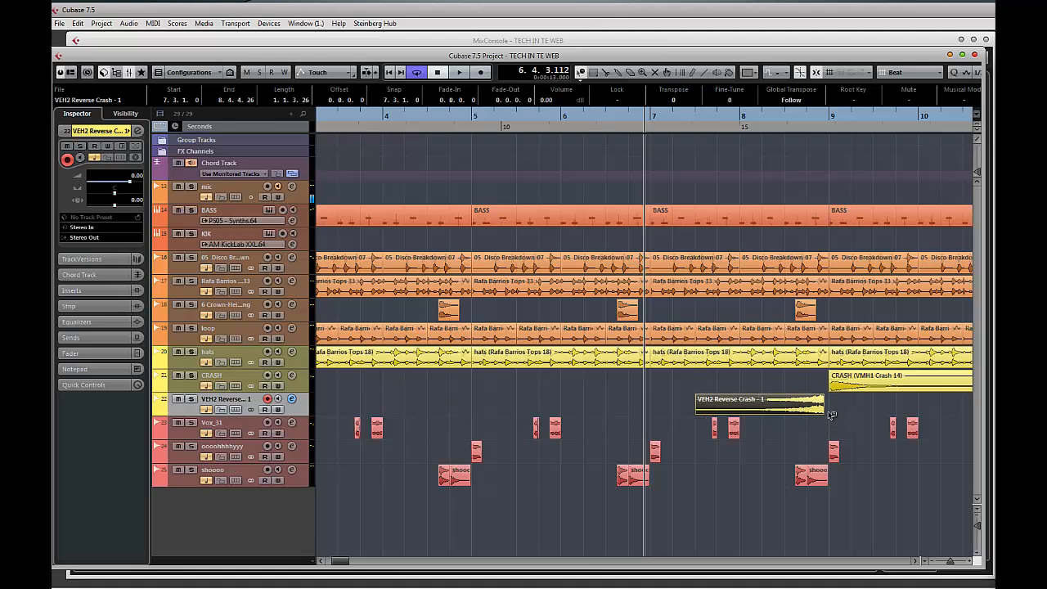
left_click_drag(822, 414, 822, 419)
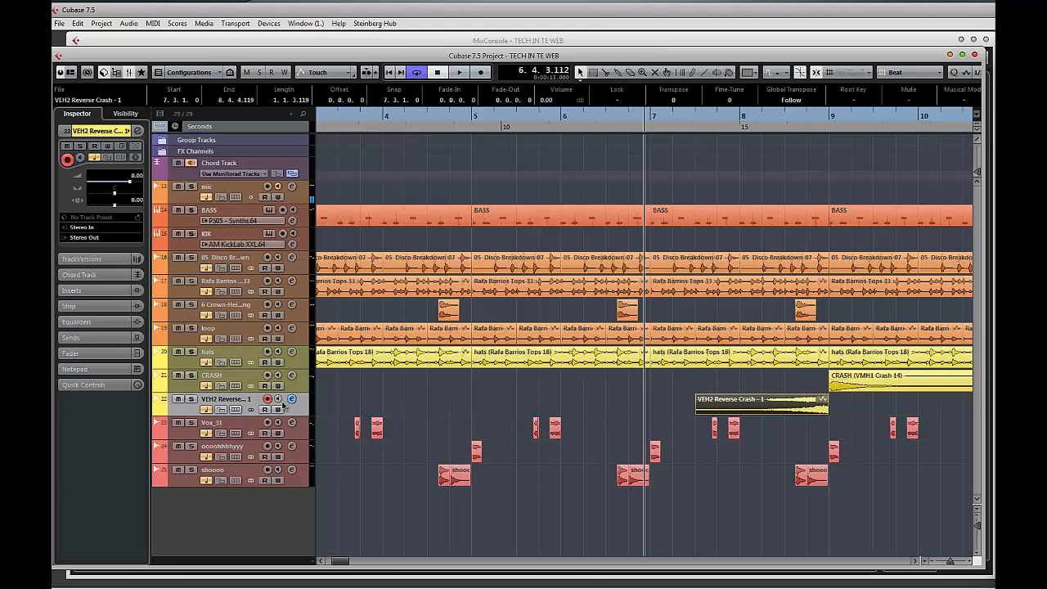
- Play from about bar 7, lower the VEH2 Reverse channel to -12.4 dB in the MixConsole, and return to the stopped project
key("space")
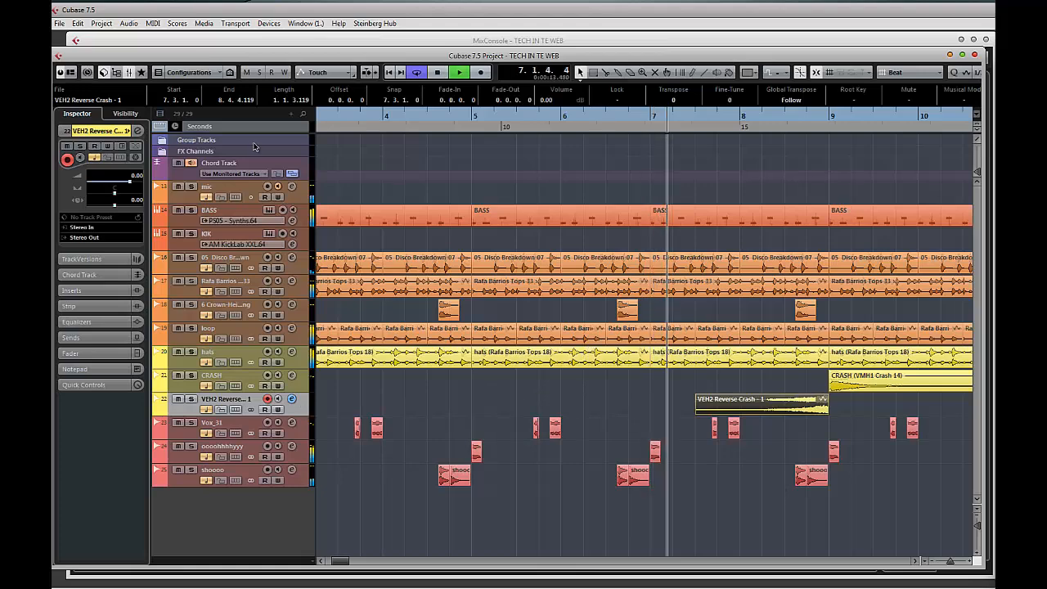
key("F3")
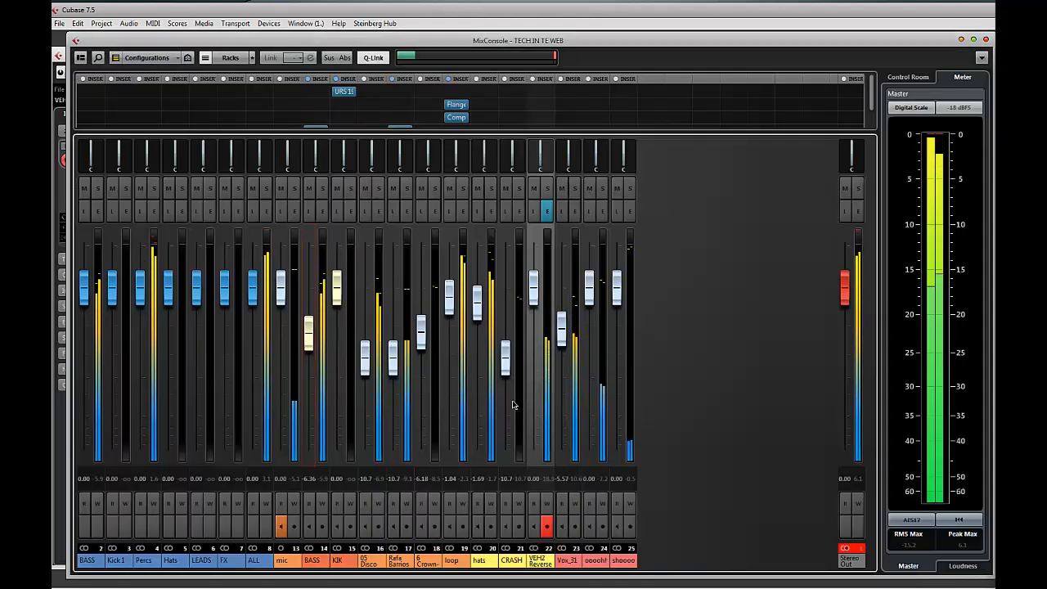
left_click_drag(533, 299, 531, 365)
left_click_drag(532, 368, 538, 381)
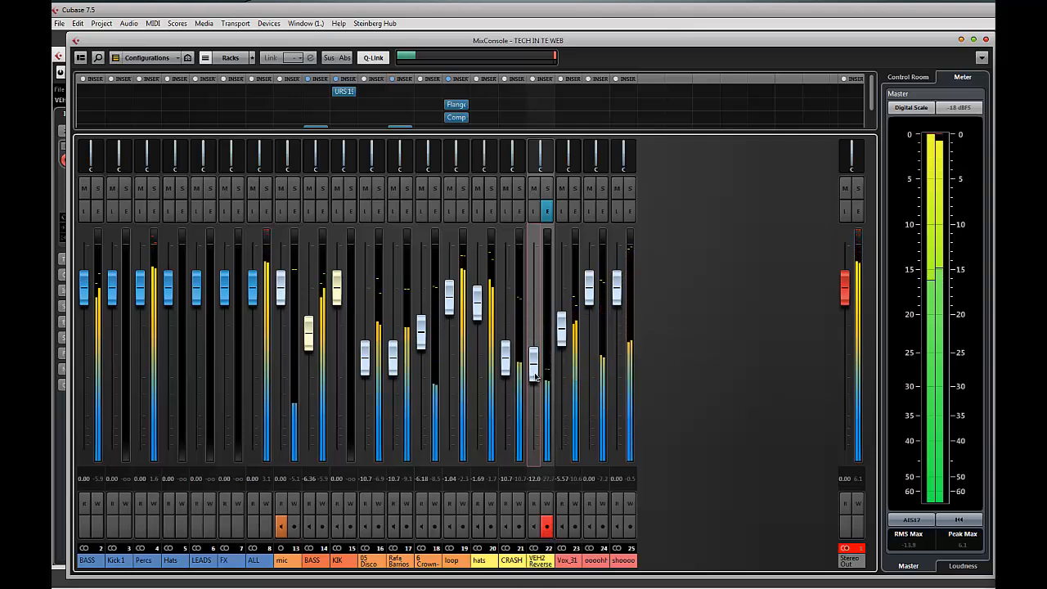
left_click(65, 56)
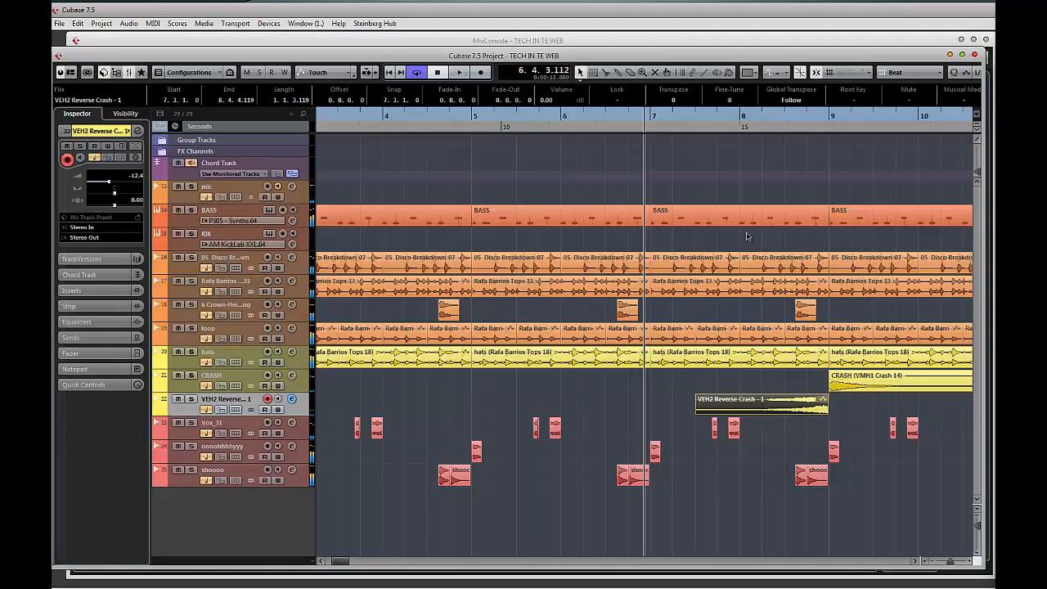
- Reopen the media library, collapse Vengeance Essential House Vol.2, and show the FX folder of Vengeance Minimal House
key("g")
key("g")
key("g")
key("g")
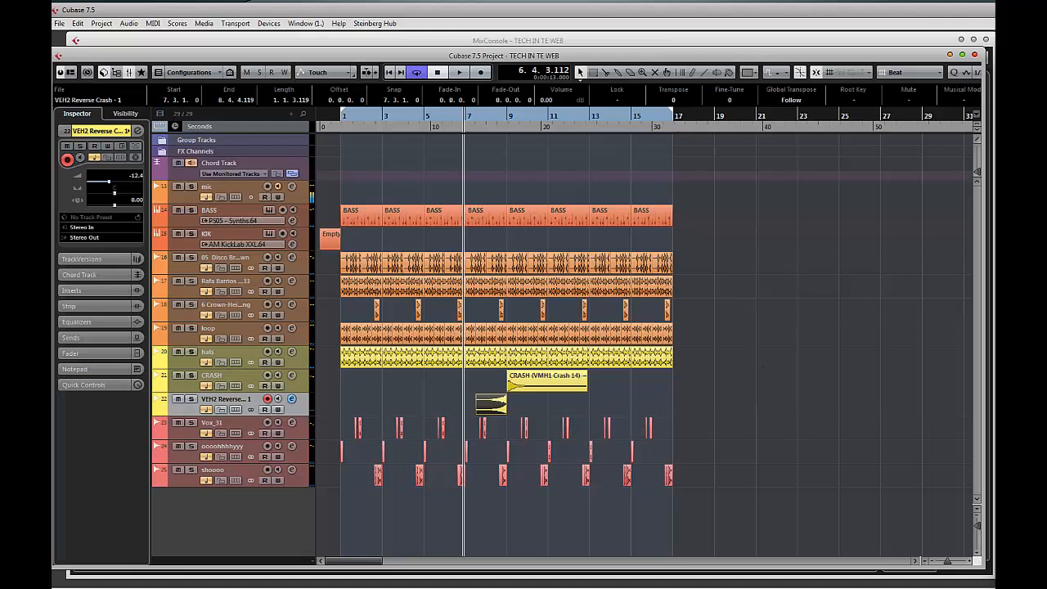
left_click_drag(1045, 123, 654, 51)
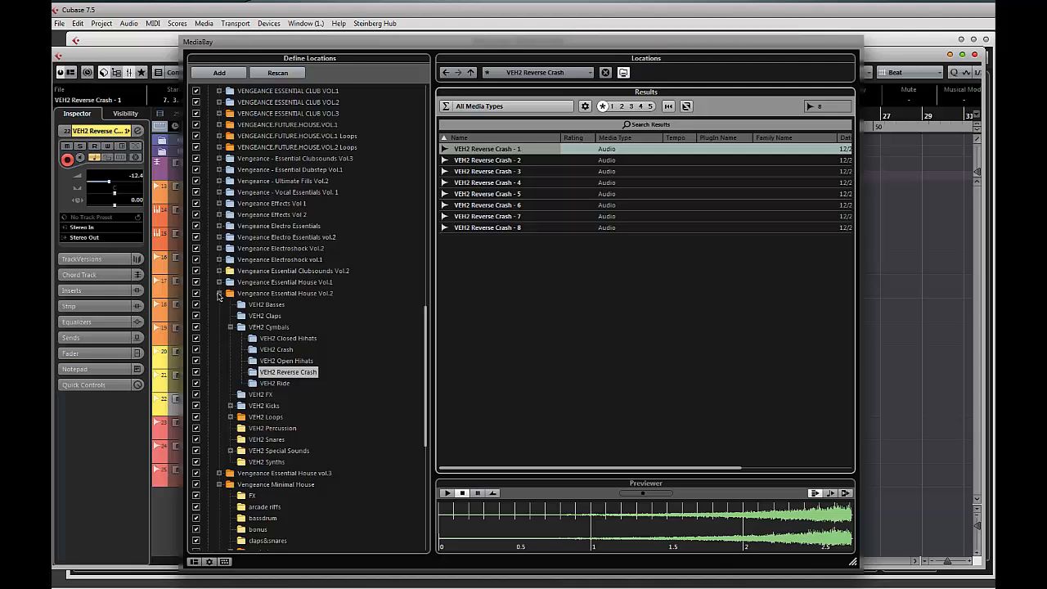
left_click(219, 296)
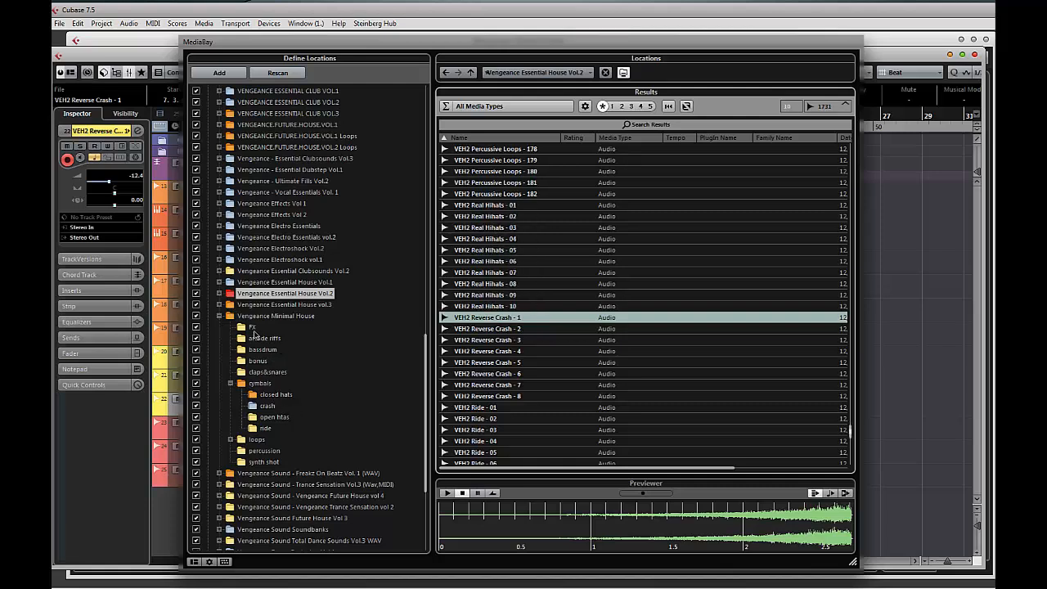
left_click(252, 328)
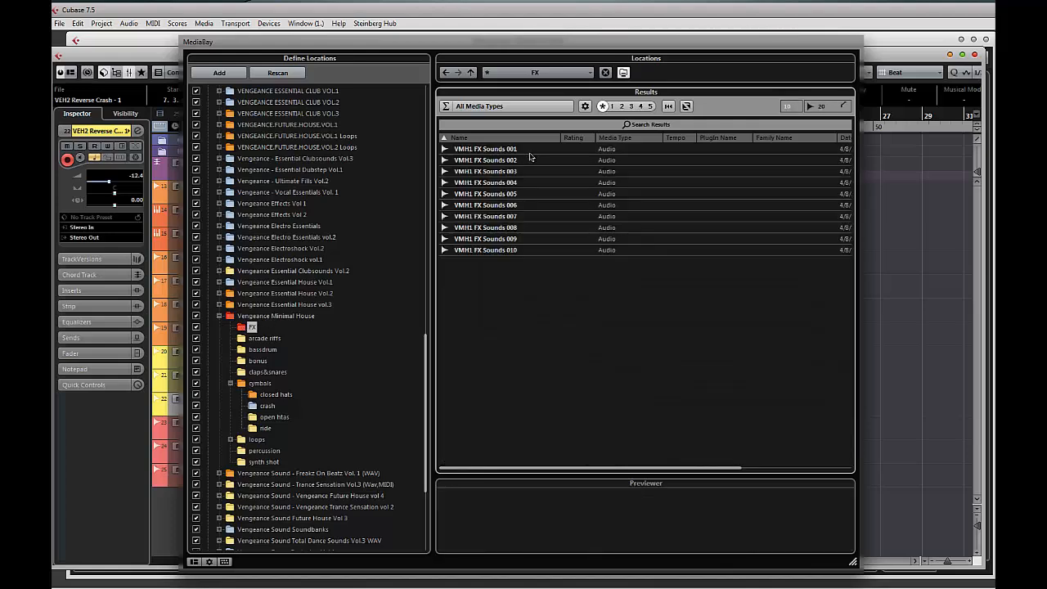
- Audition the effect samples from VMH1 FX Sounds 001 through VMH1 FX Sounds 031
left_click(530, 153)
key("Down")
key("Down")
key("Down")
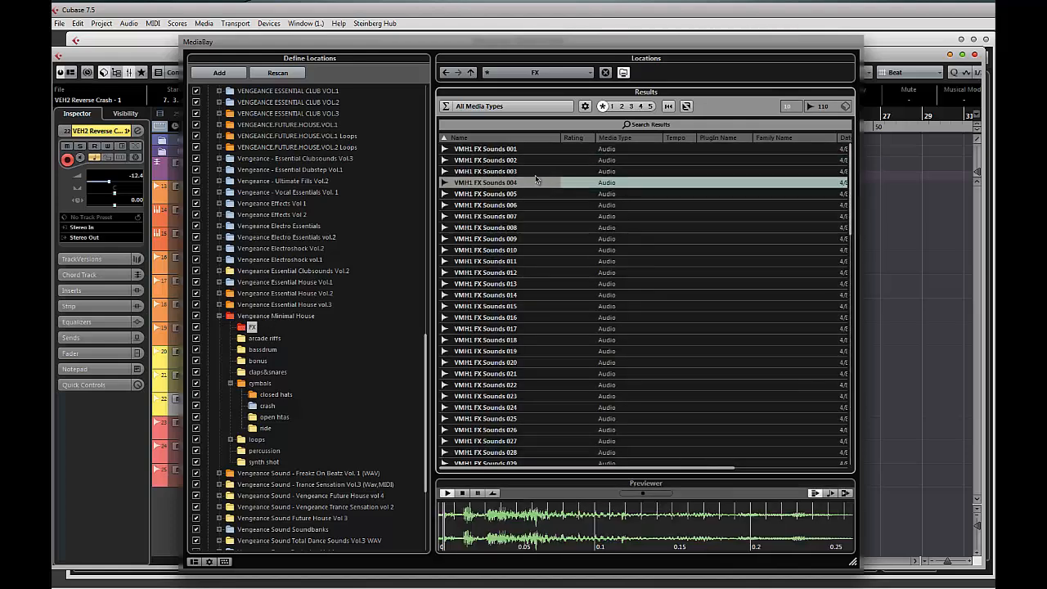
key("Down")
key("Down")
key("Down")
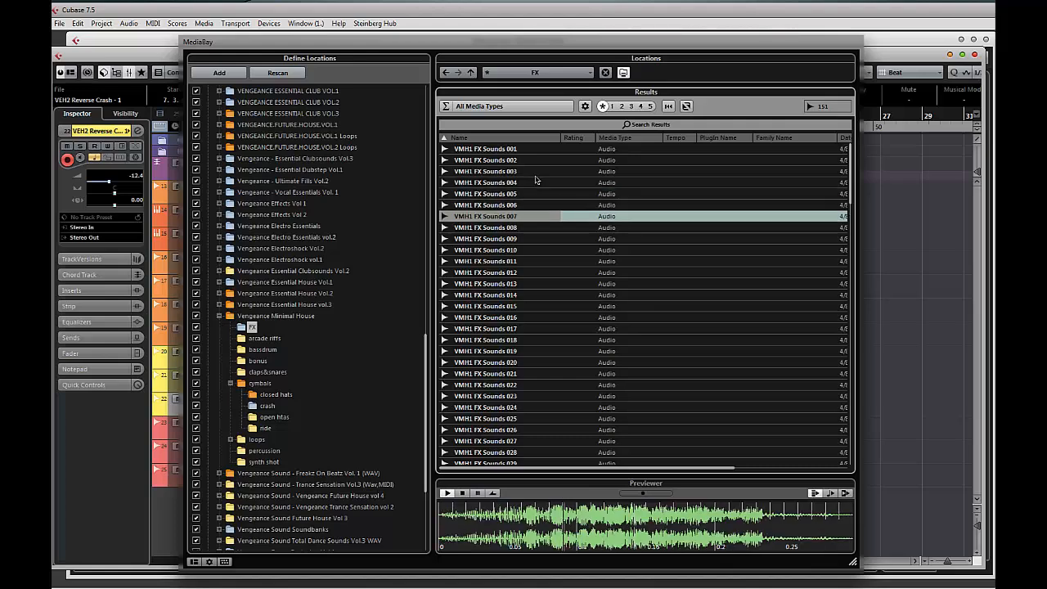
key("Down")
key("Down")
key("Down")
key("Down")
key("Down")
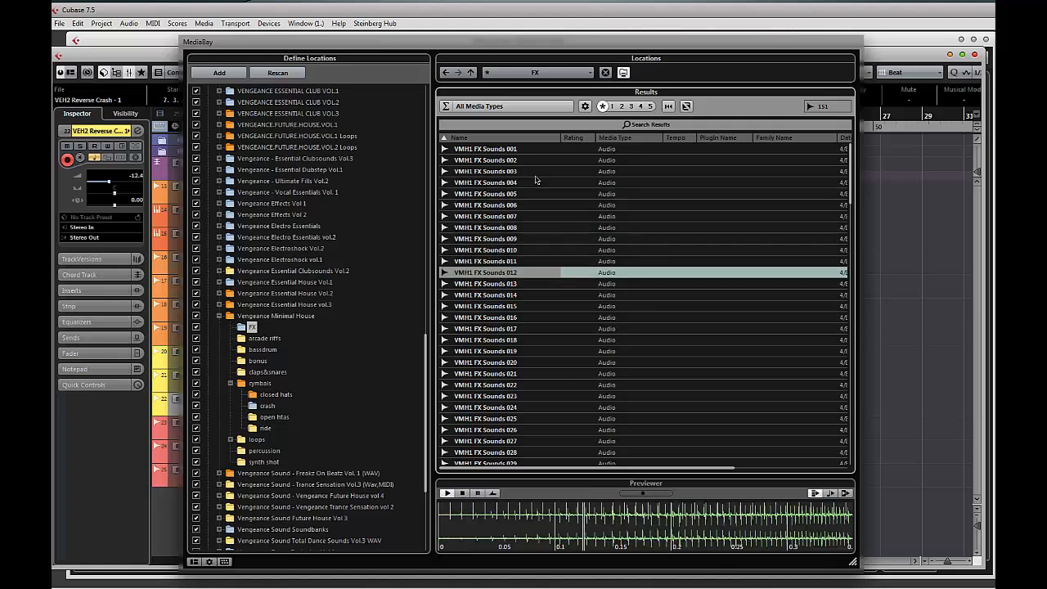
key("Down")
key("Down")
key("Down")
key("Down")
key("Down")
key("Down")
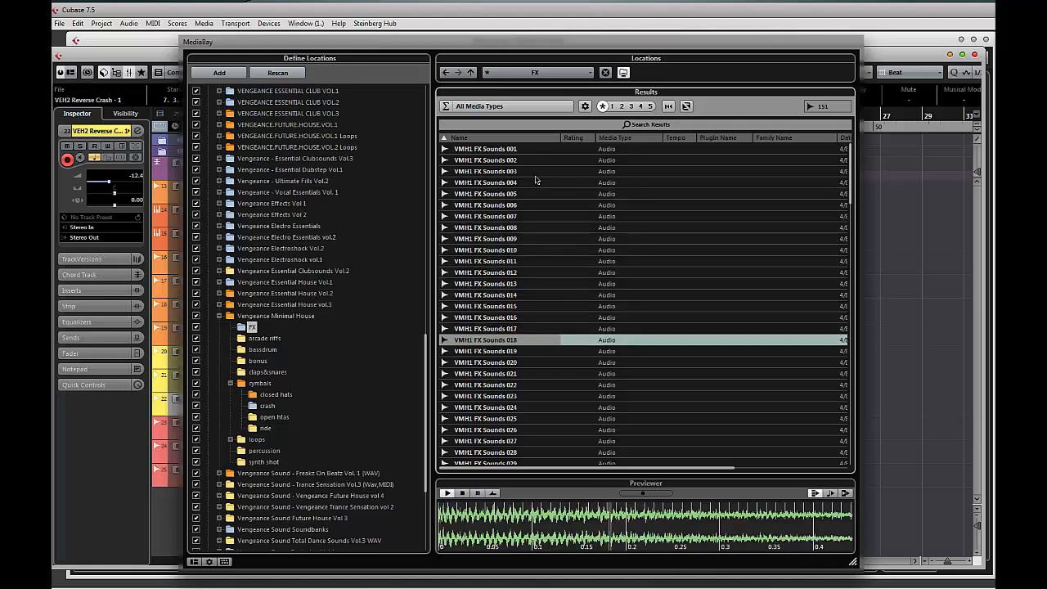
key("Down")
key("Down")
key("Down")
key("Down")
key("Down")
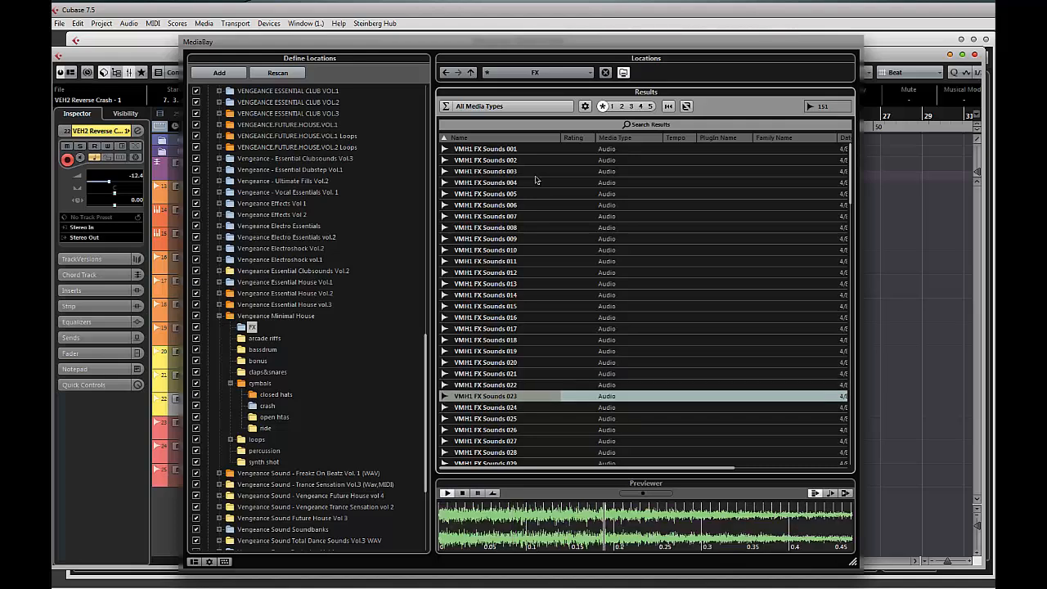
key("Down")
key("Down")
key("Down")
key("Down")
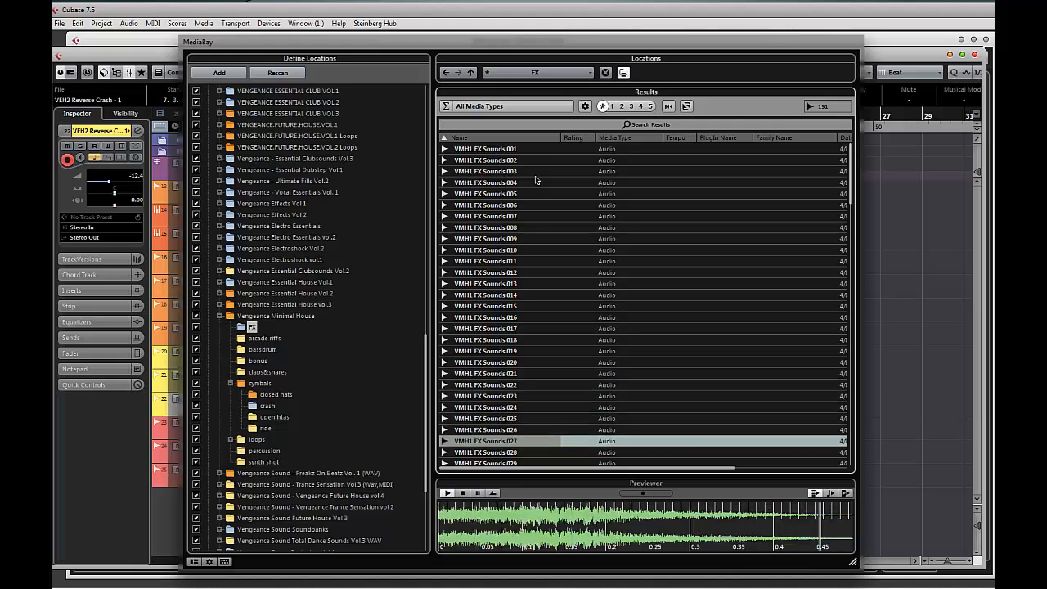
key("Up")
key("Down")
key("Down")
key("Down")
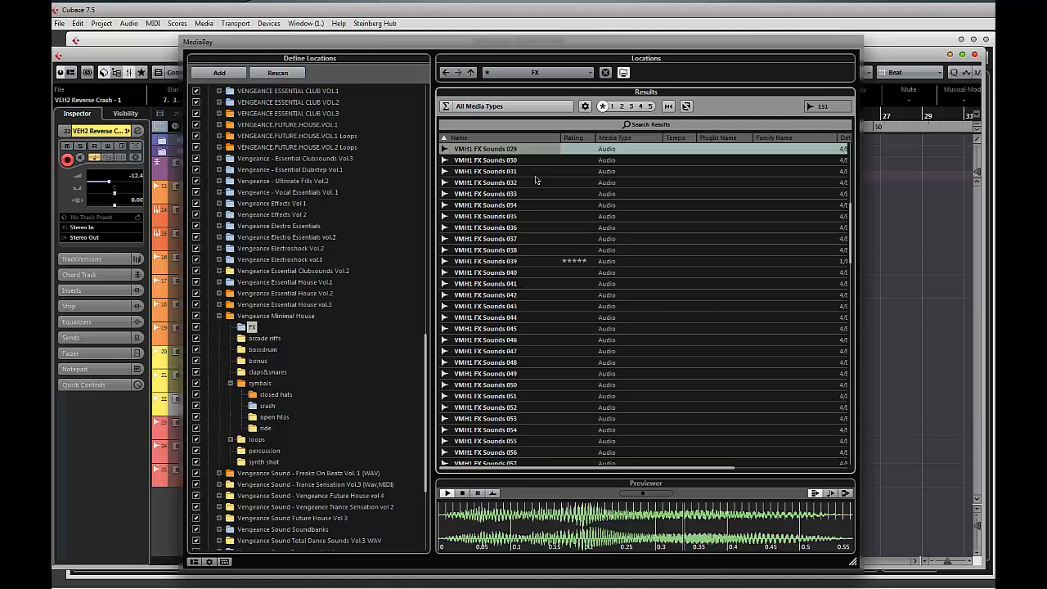
key("Down")
key("Down")
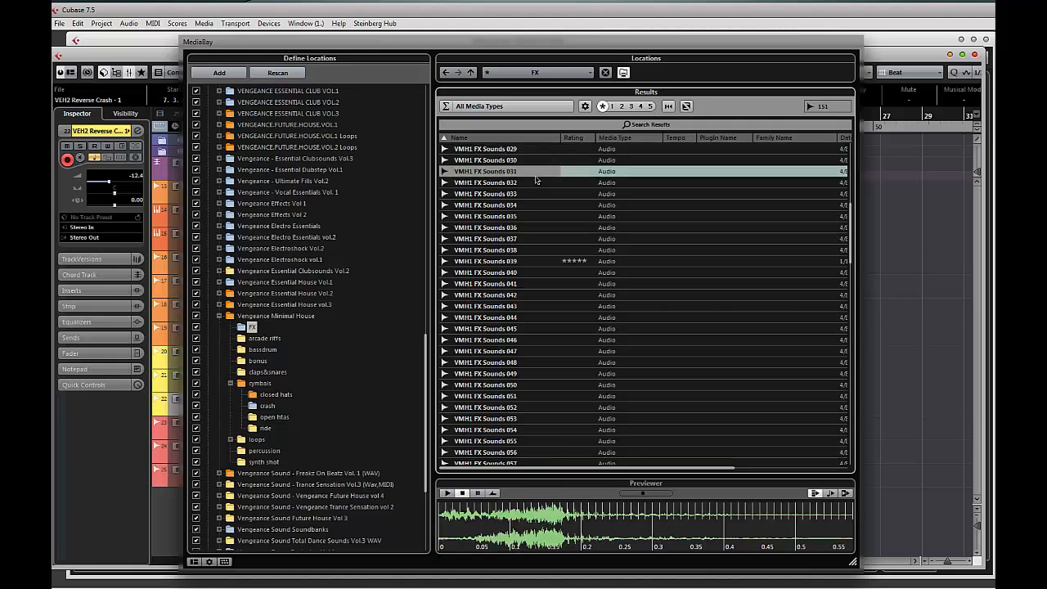
- Browse the media library to HOUSE MUSIC TOOLS > DJ MAD TOOLS > VFX and show the RISE folder
scroll(364, 269, "up", 15)
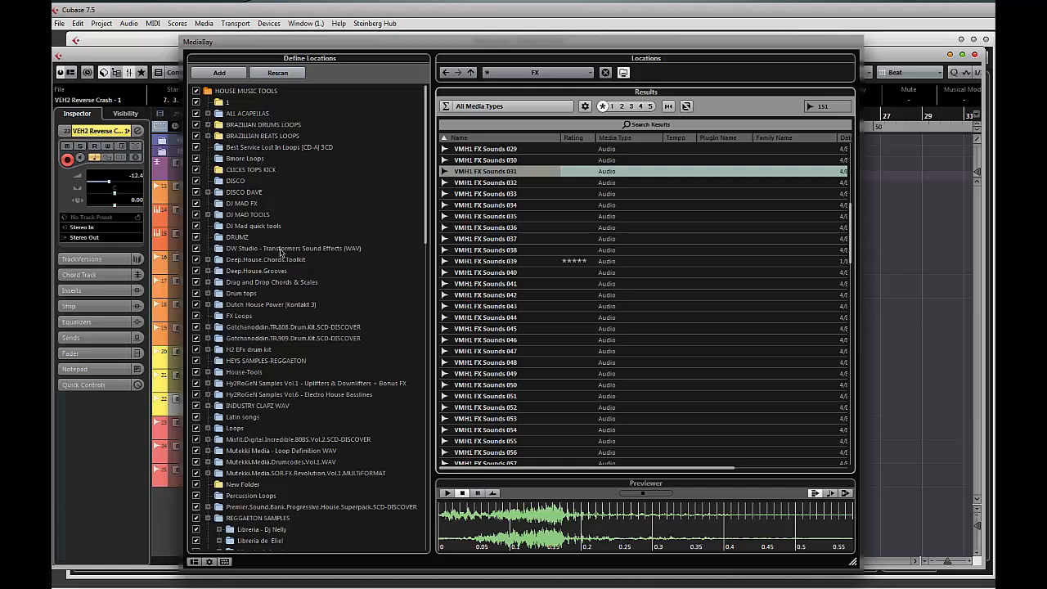
left_click(208, 214)
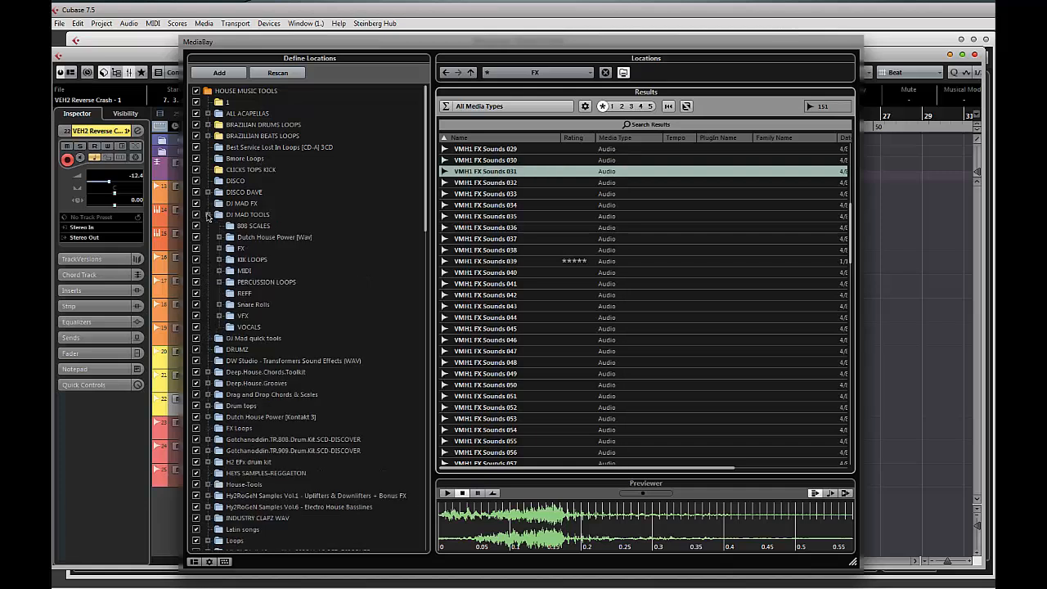
left_click(219, 316)
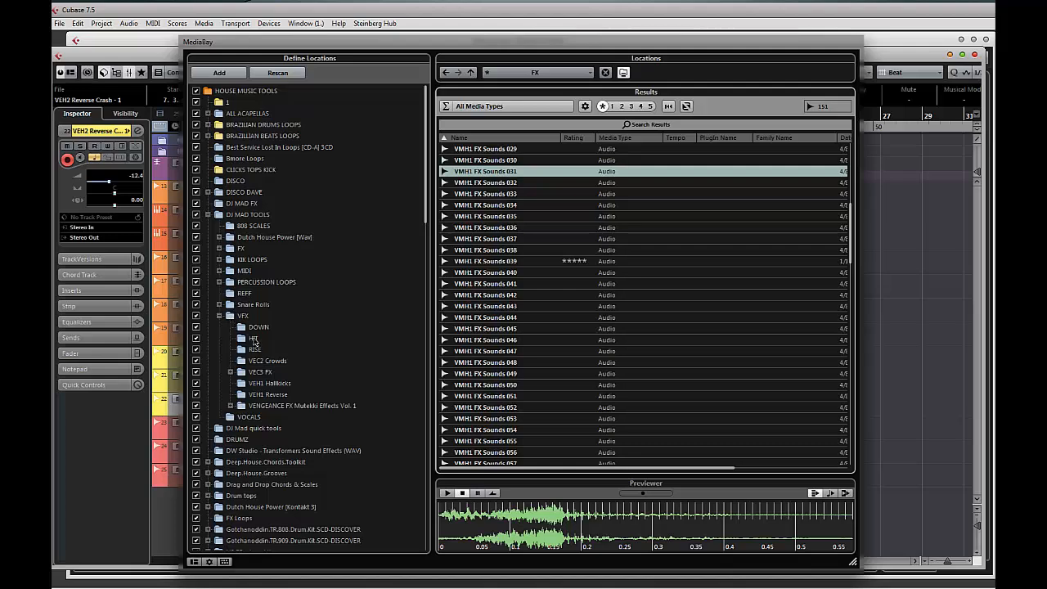
left_click(263, 350)
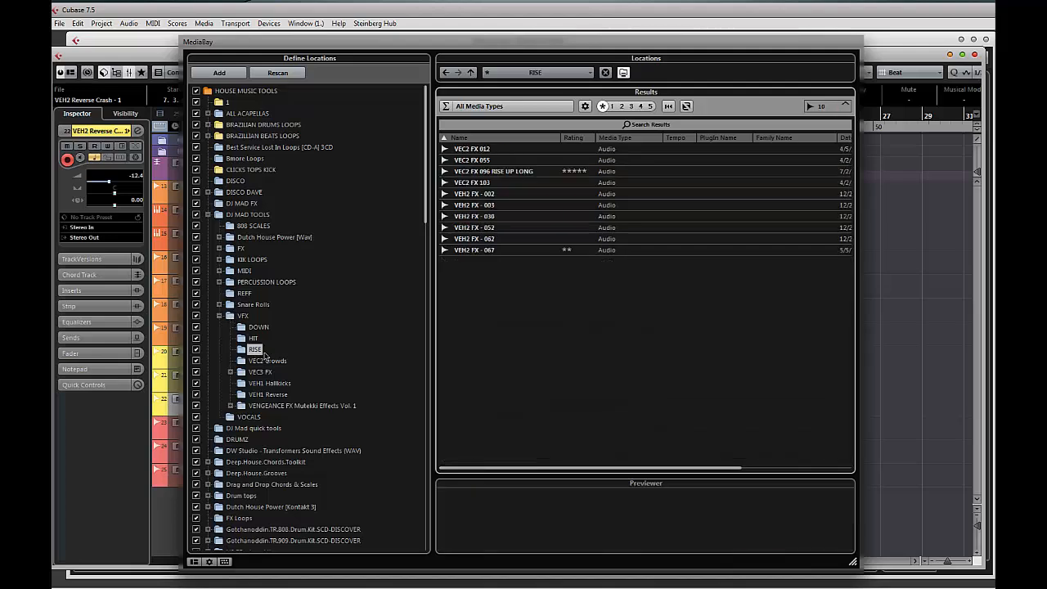
- Add the VEC2 FX 096 RISE UP LONG sample on a new track and time-stretch it to 8 bars, spanning bars 9 to 17
left_click(513, 173)
key("F5")
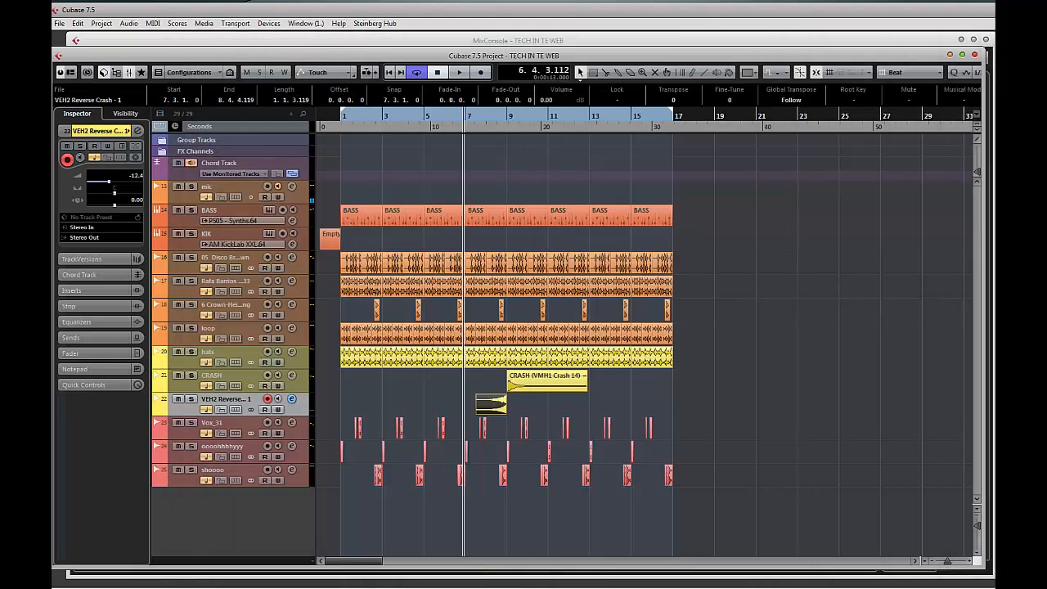
left_click_drag(514, 173, 494, 526)
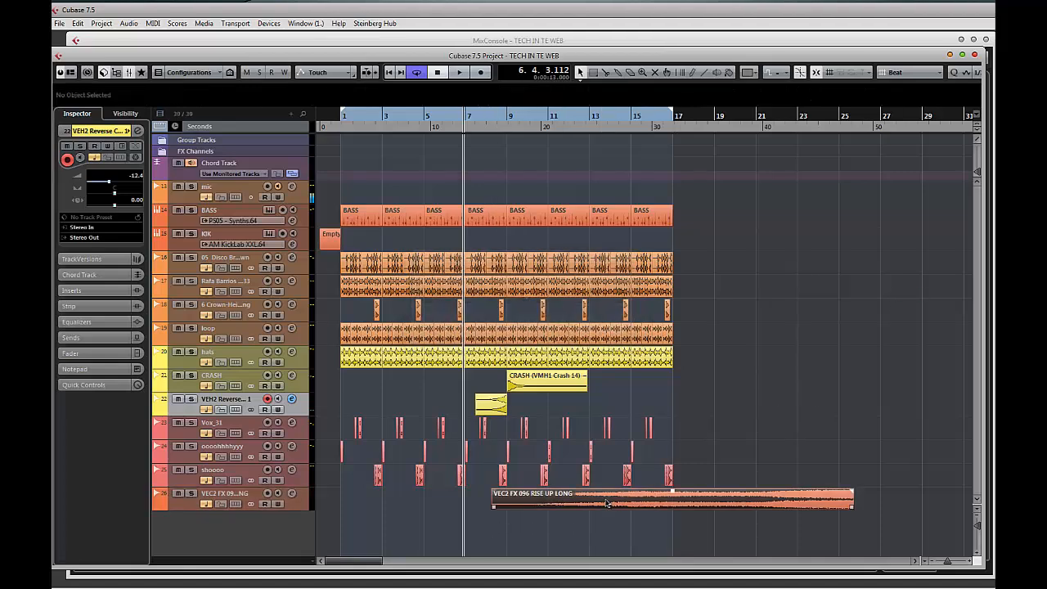
left_click(606, 503)
left_click_drag(821, 502, 670, 508)
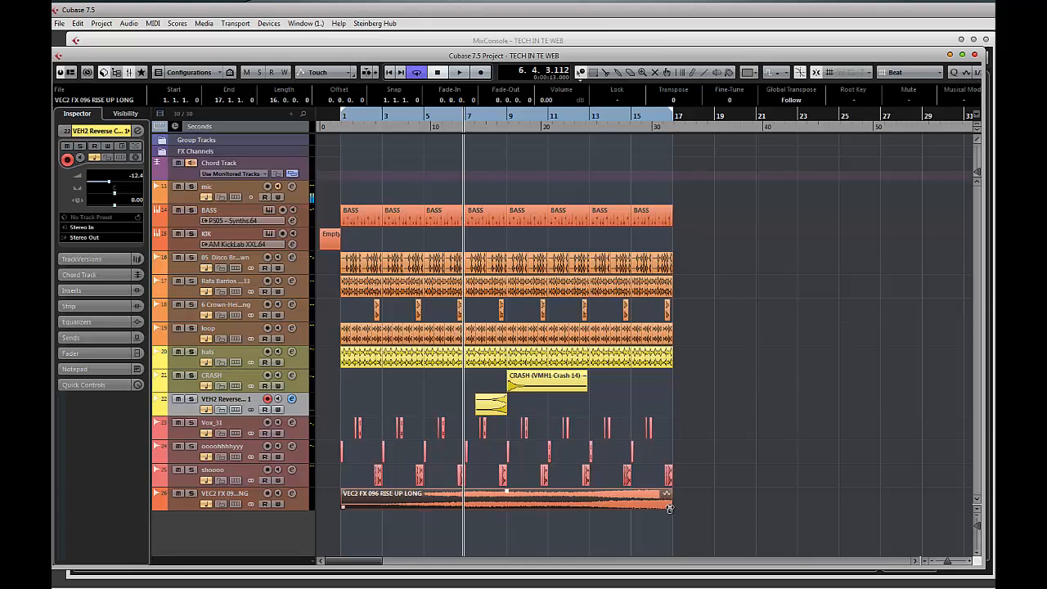
mouse_move(669, 508)
left_mouse_down()
mouse_move(505, 511)
mouse_move(610, 506)
mouse_move(594, 508)
left_mouse_up()
- Color the VEC2 FX 096 track yellow and move it directly below the VEH2 Reverse track
left_click(166, 501)
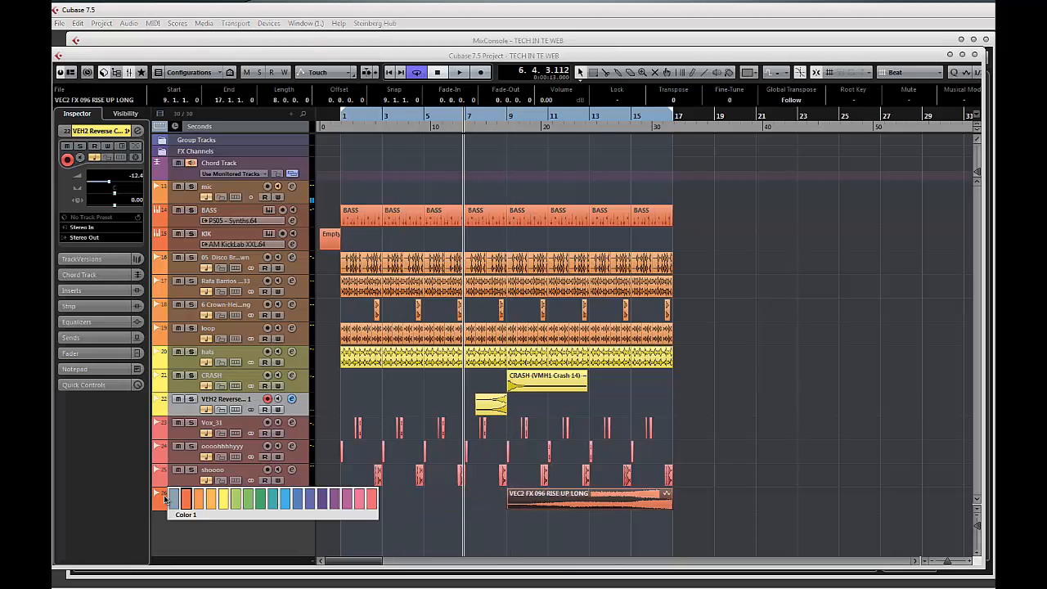
left_click(229, 505)
left_click_drag(185, 503, 206, 426)
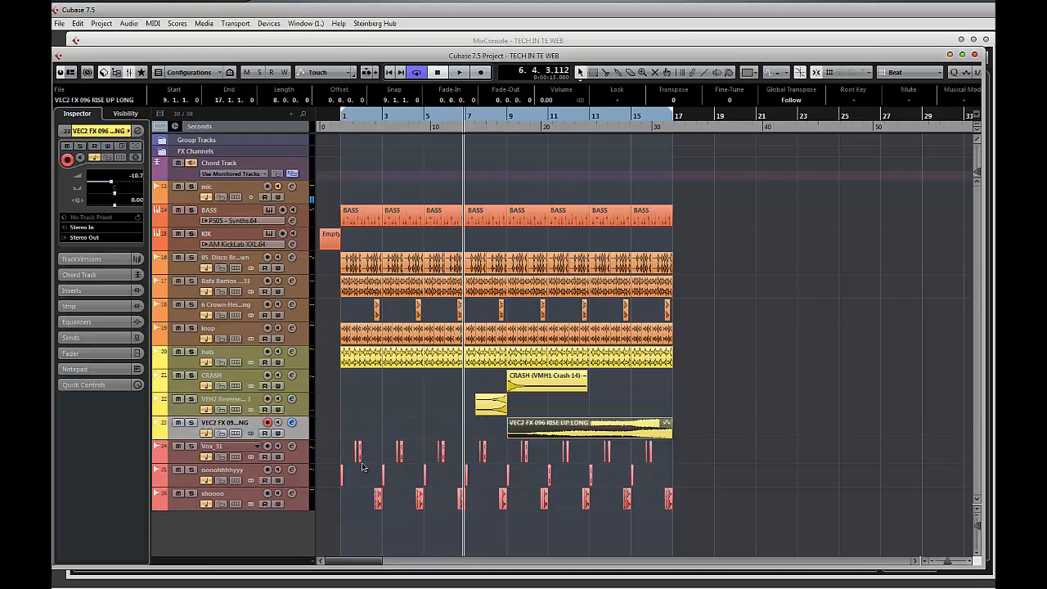
- Play from about bar 9, lower the VEC2 FX 096 channel to -11.9 dB in the MixConsole, and return to the stopped project
left_click(515, 131)
key("space")
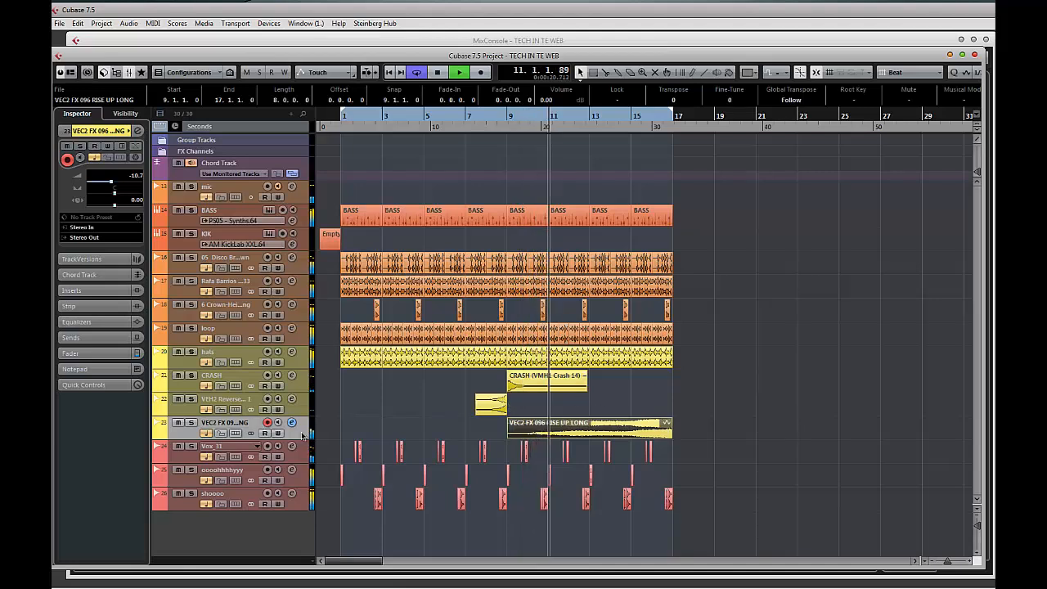
left_click(140, 41)
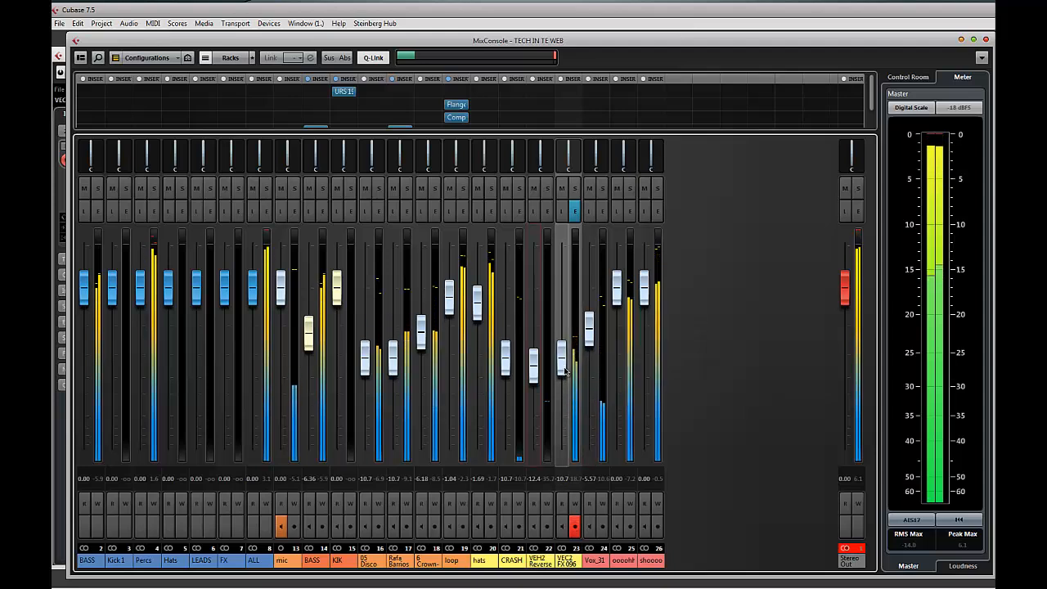
left_click_drag(565, 372, 564, 374)
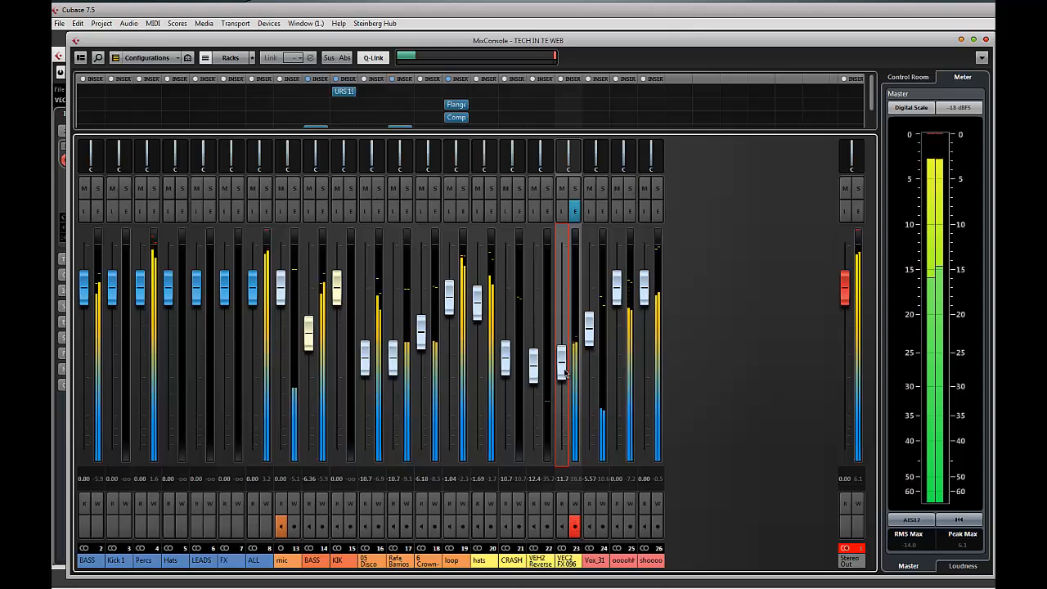
left_click_drag(564, 373, 566, 374)
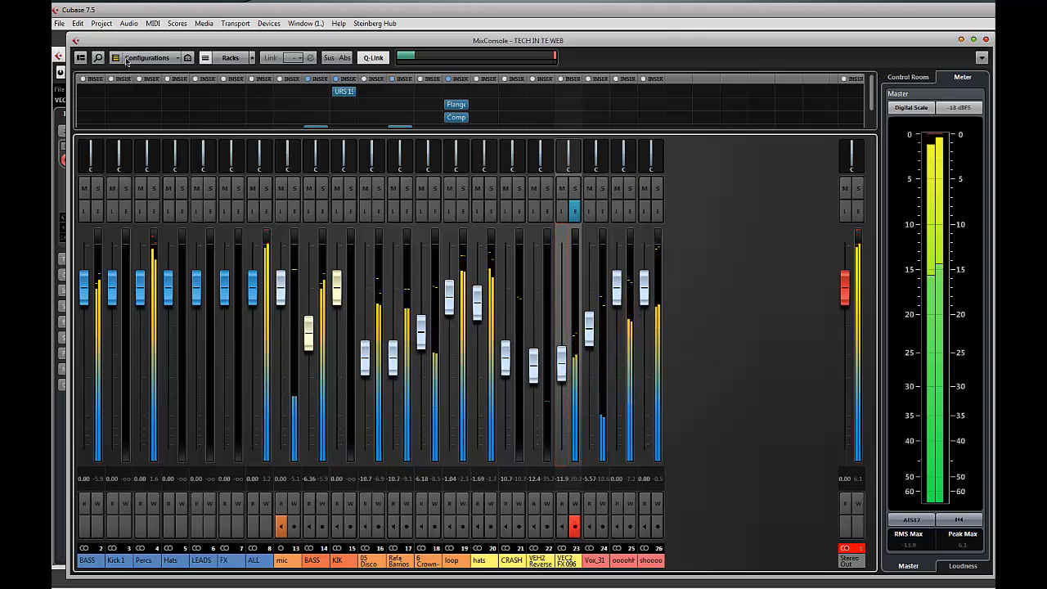
left_click(69, 196)
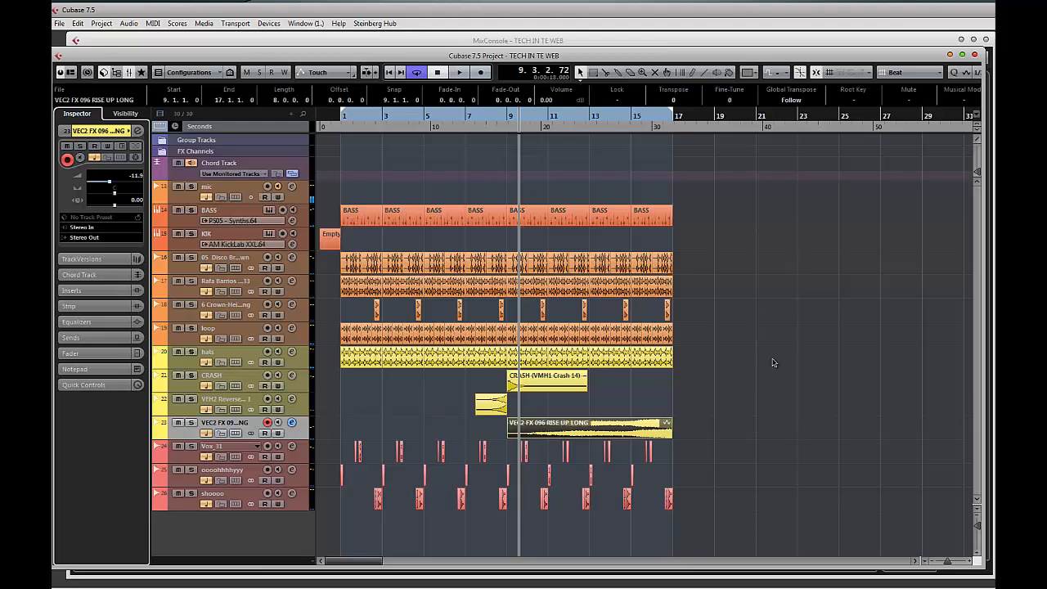
- Audition the 05 Disco Breakdown track soloed and within the full mix from bar 9, and leave that track selected
left_click_drag(774, 363, 818, 351)
left_click(191, 258)
key("space")
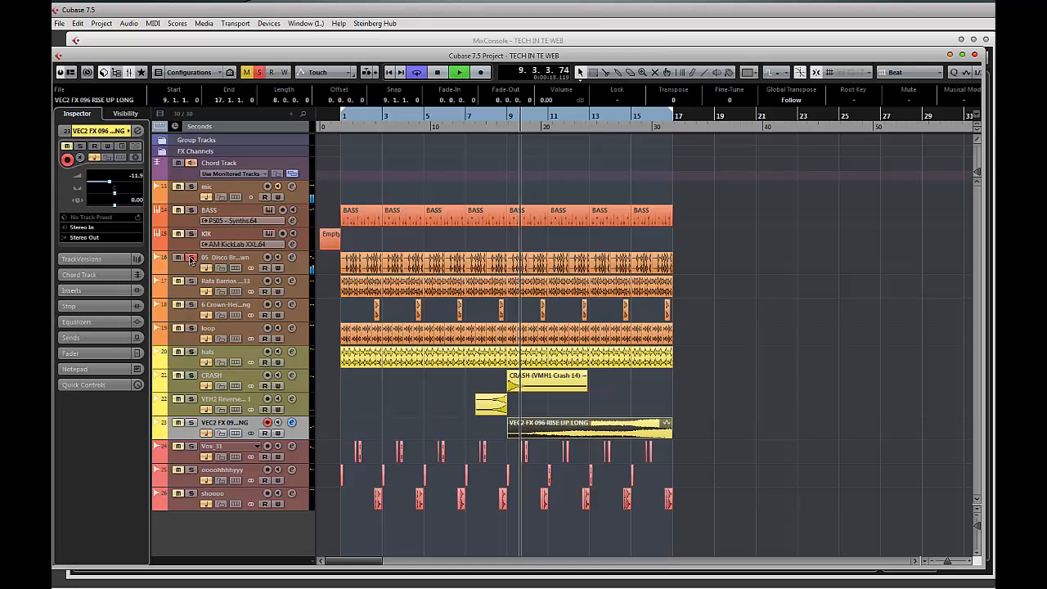
left_click(190, 259)
key("space")
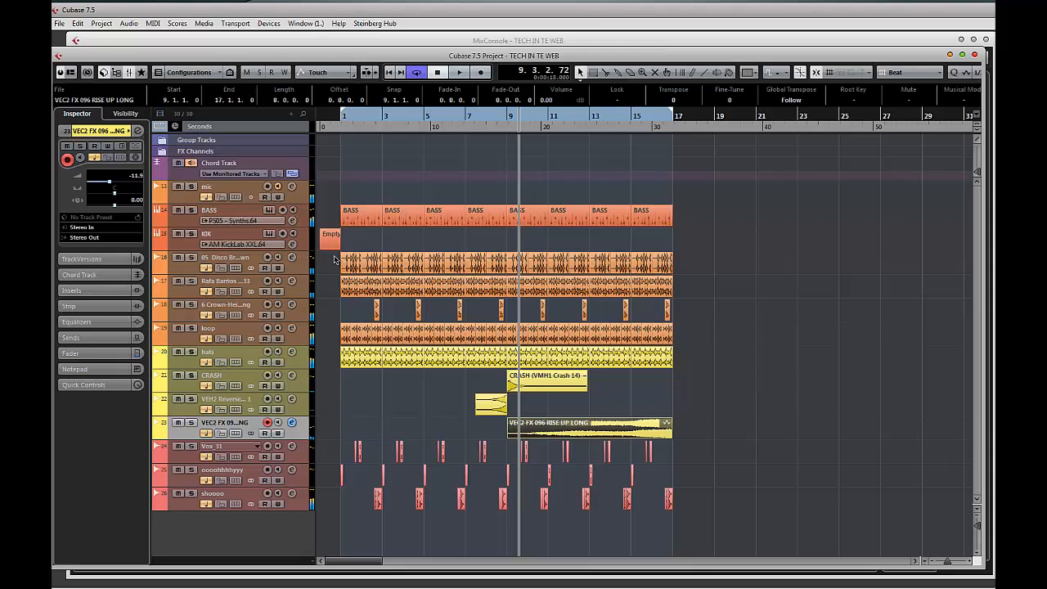
left_click(186, 275)
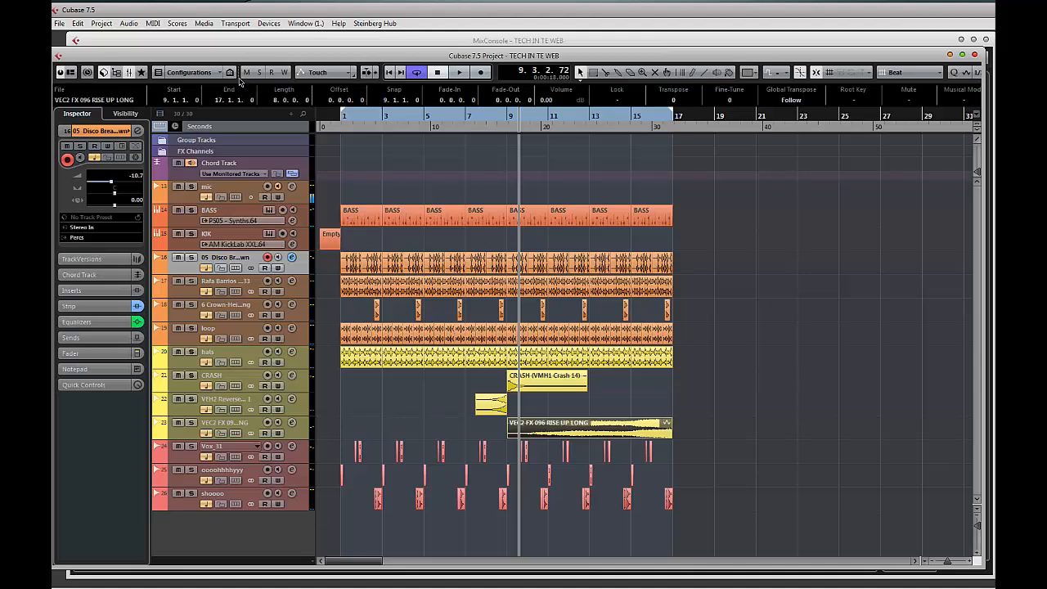
- Open the Pool window and expand its Audio folder to show the project's audio clips
left_click(272, 25)
mouse_move(222, 24)
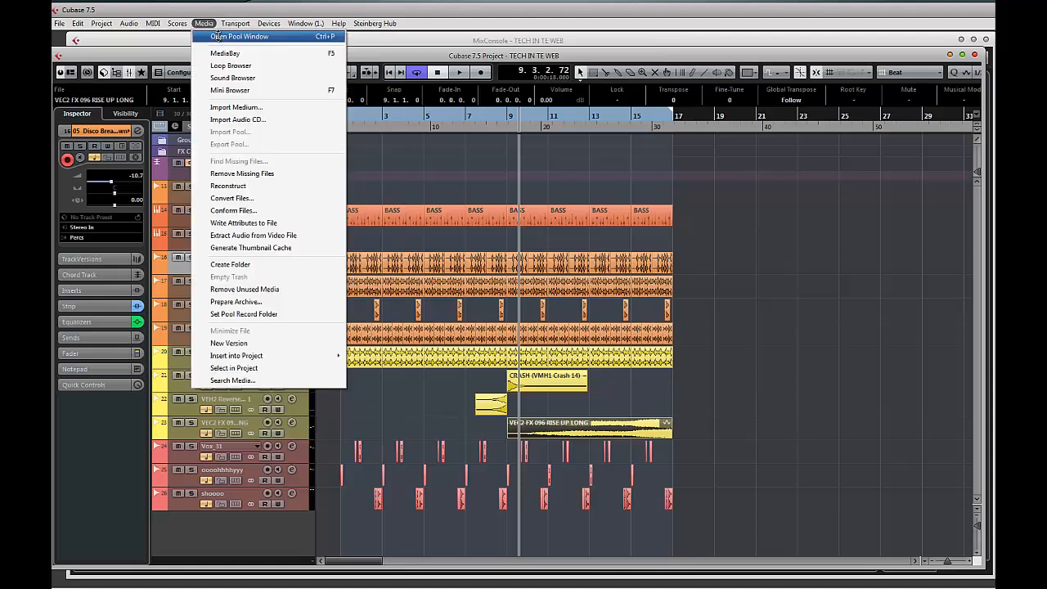
left_click(217, 37)
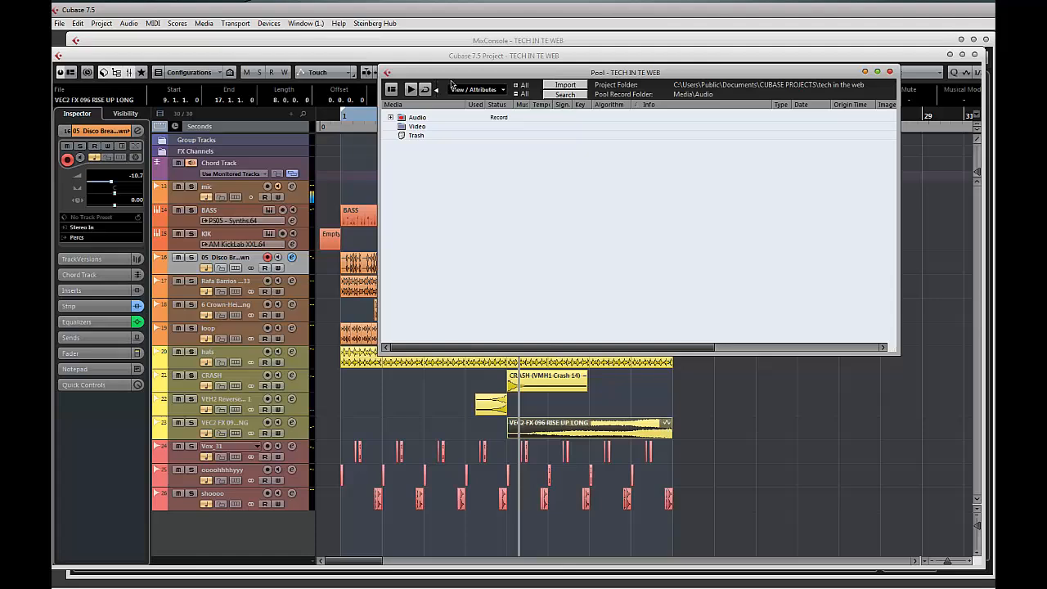
left_click(391, 118)
left_click(446, 128)
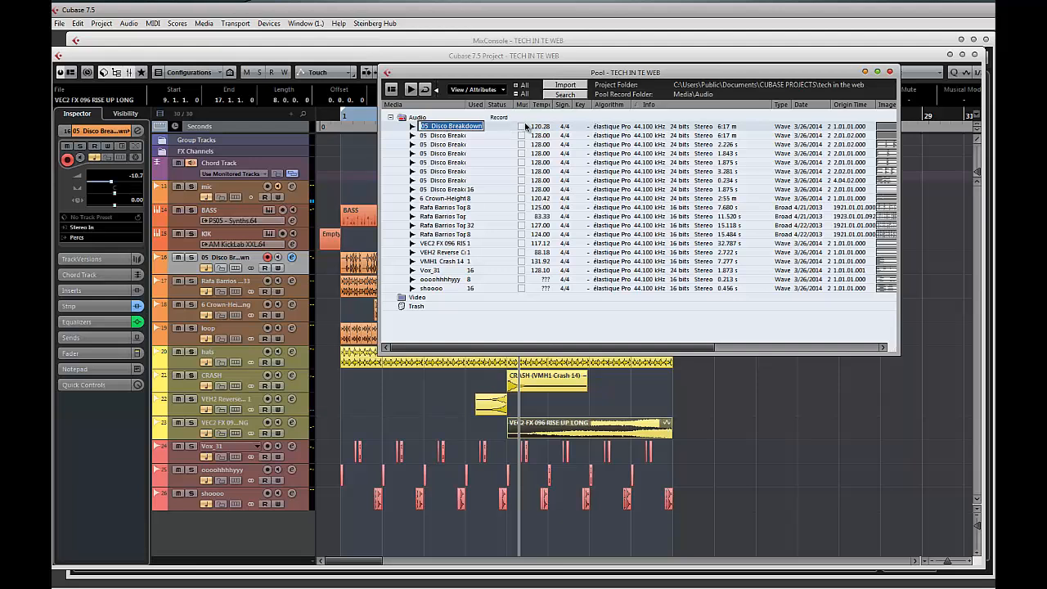
left_click(613, 129)
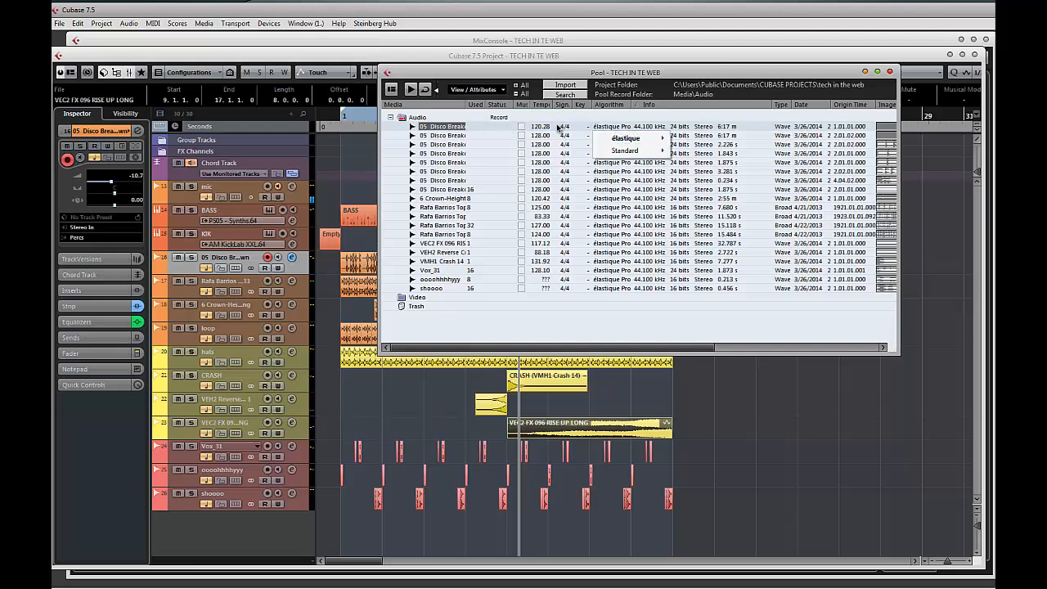
- Audition the 05 Disco Breakdown clips in the Pool to find a percussion fill
left_click(447, 138)
left_click_drag(412, 138, 413, 143)
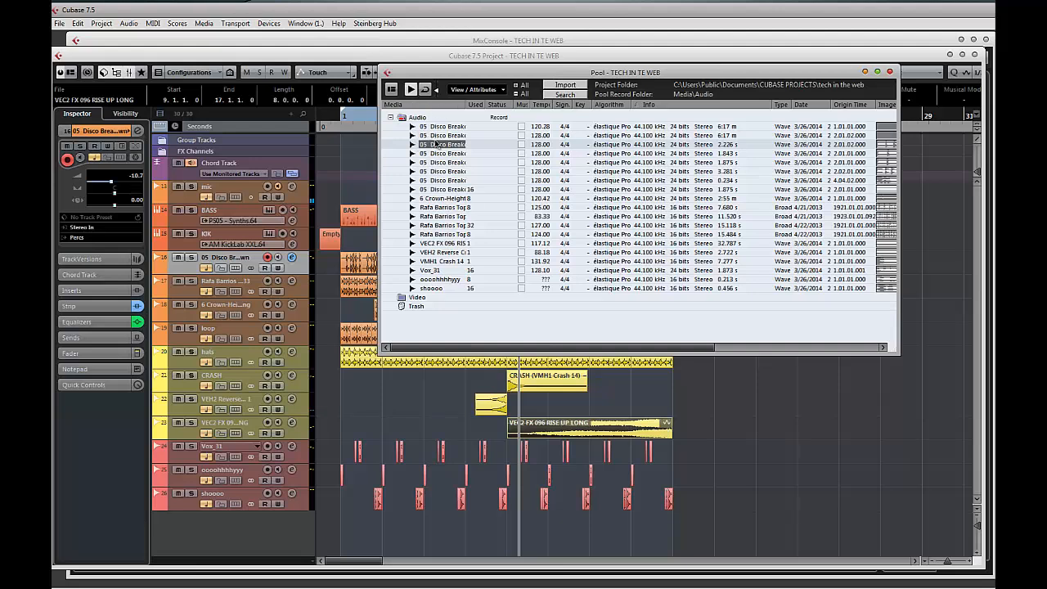
left_click(442, 136)
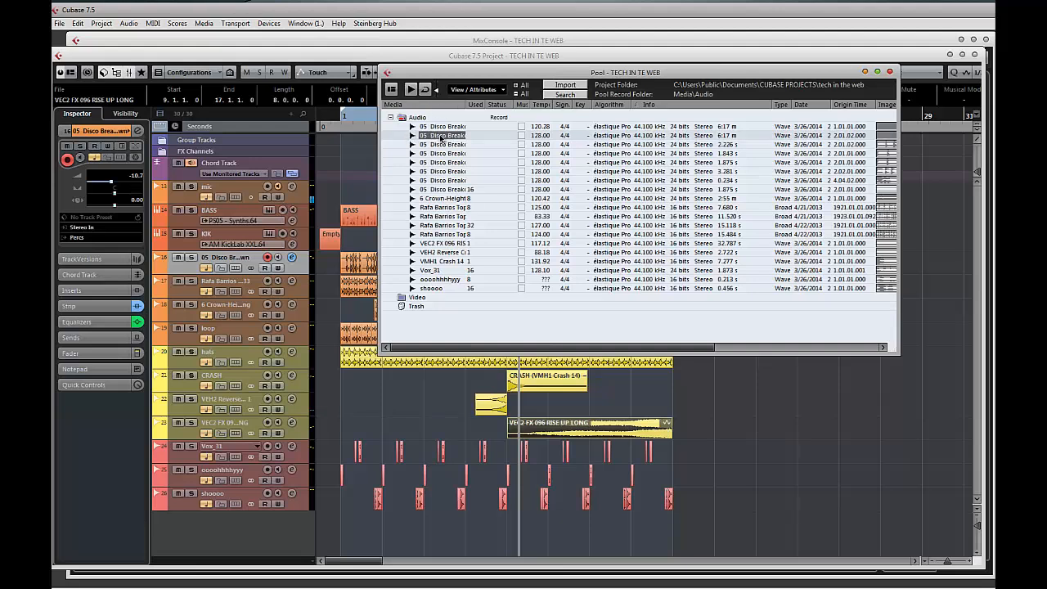
left_click(417, 93)
left_click(434, 127)
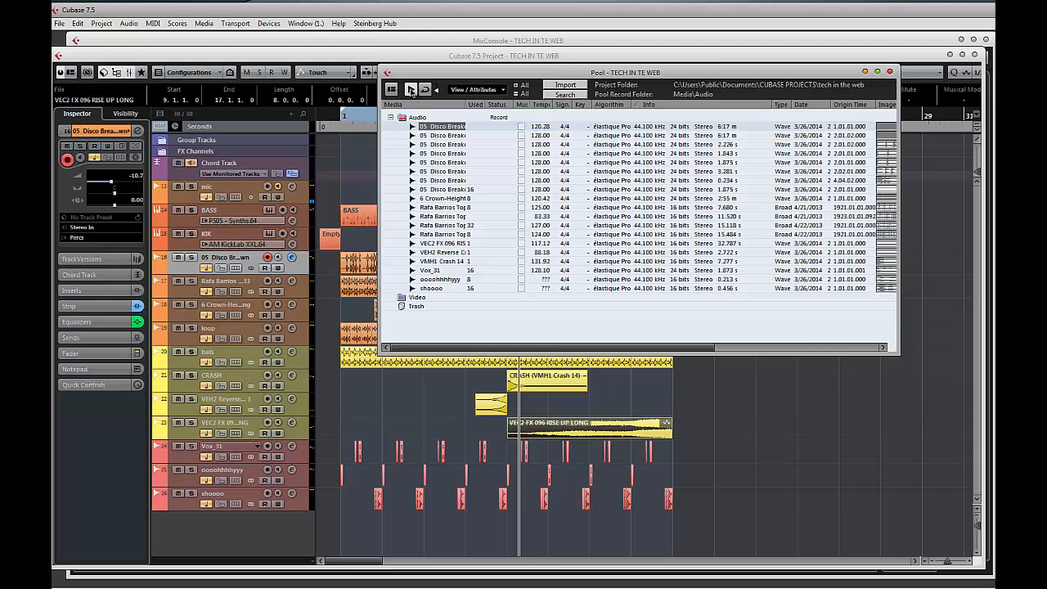
left_click(441, 153)
left_click(412, 93)
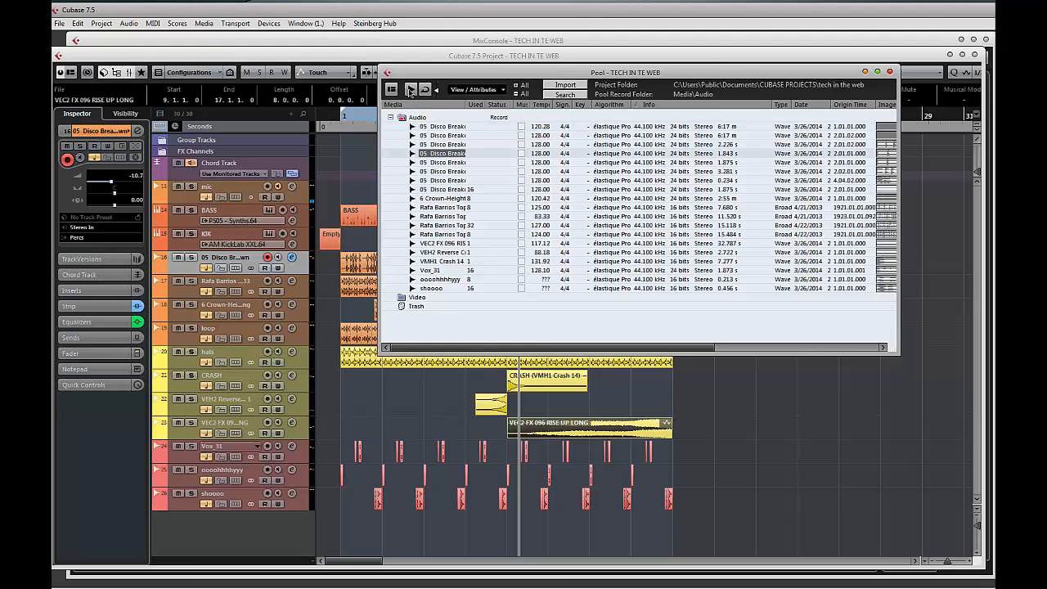
- Insert the 05 Disco Breakdown-04 clip at bar 13 on a new track and move that track directly below KIK
left_click(441, 163)
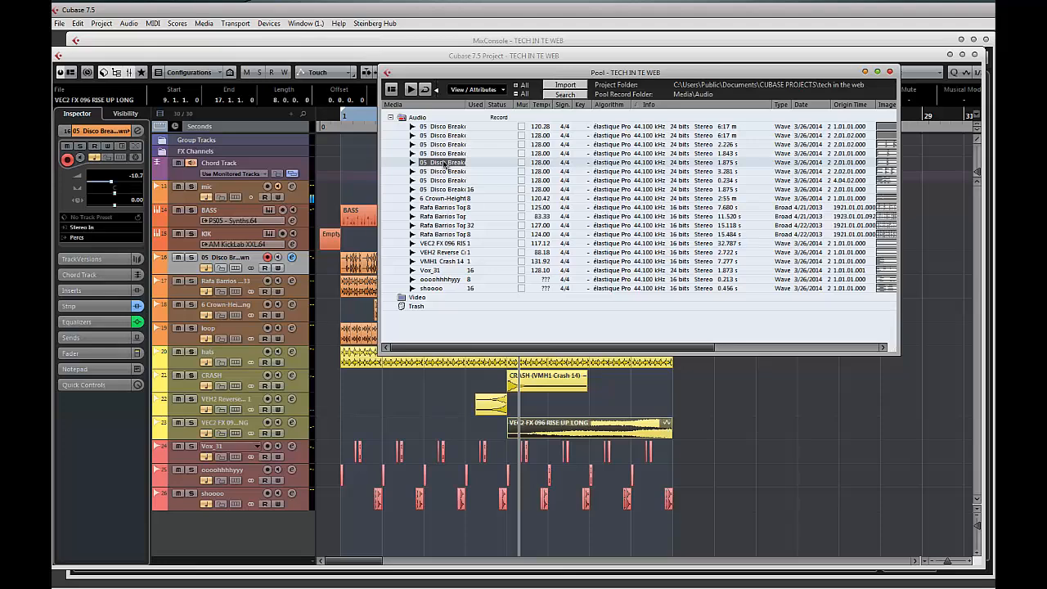
left_click_drag(444, 163, 589, 541)
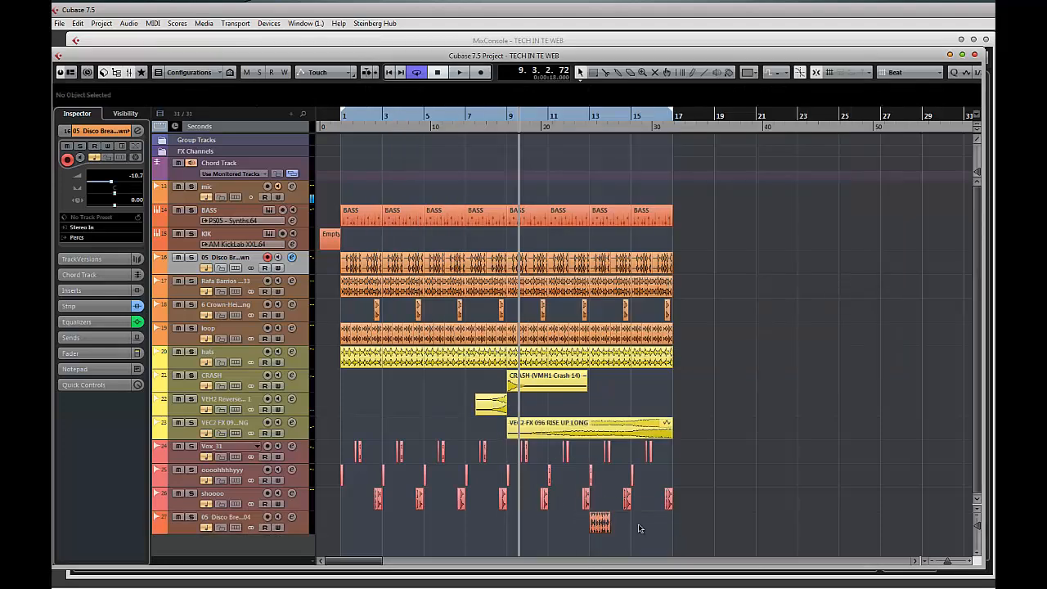
left_click_drag(181, 528, 226, 259)
- Rename the new 05 Disco Breakdown-04 track as FILL PERC
double_click(226, 258)
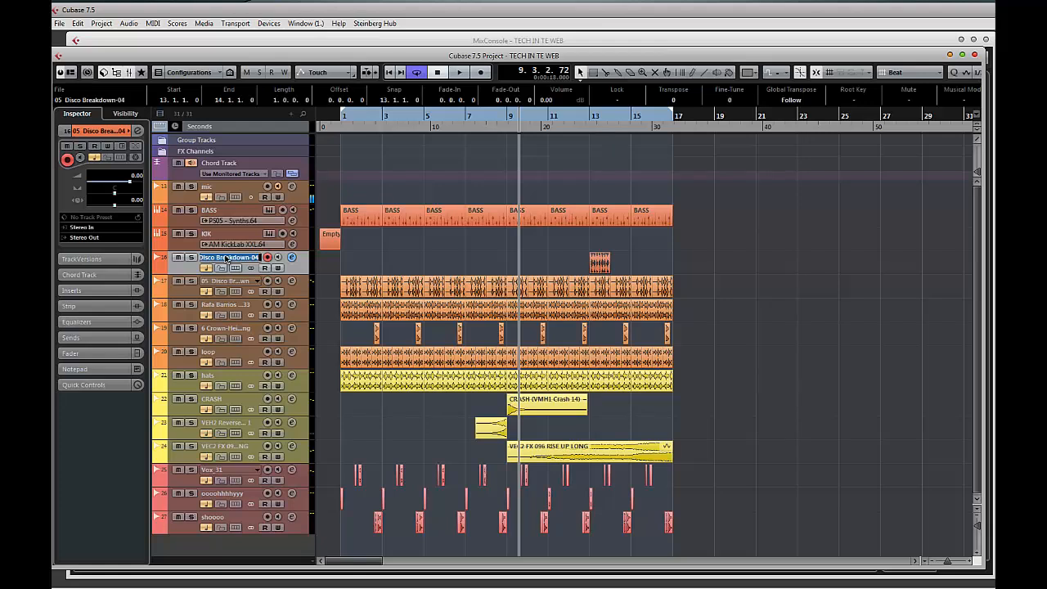
type("TI")
type("C")
key("Return")
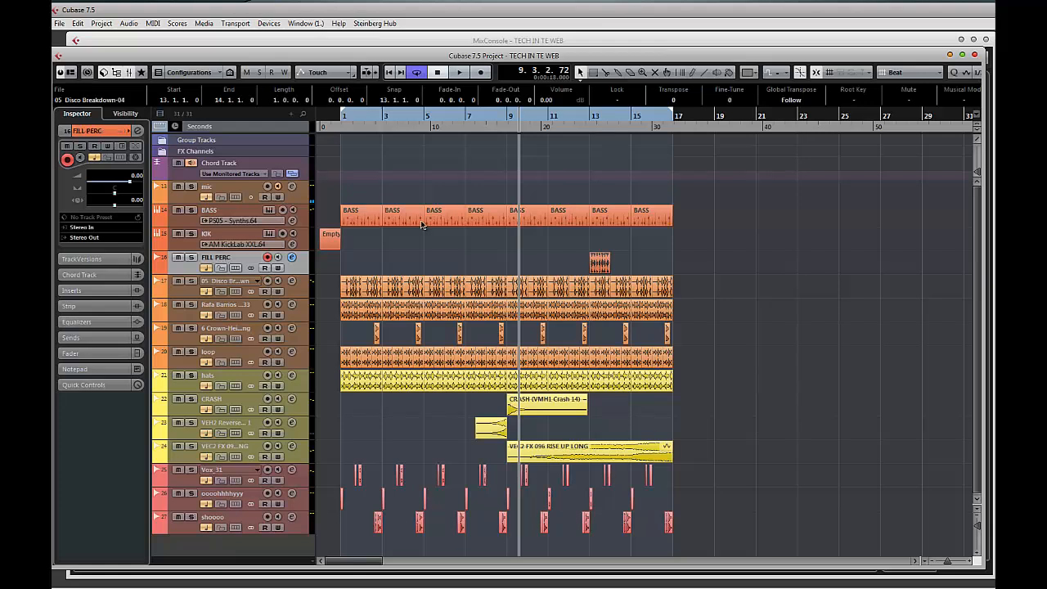
- Move the FILL PERC event to bar 16 and color its track the same orange as the other percussion tracks
left_click(599, 263)
left_click_drag(599, 262, 662, 263)
left_click(547, 268)
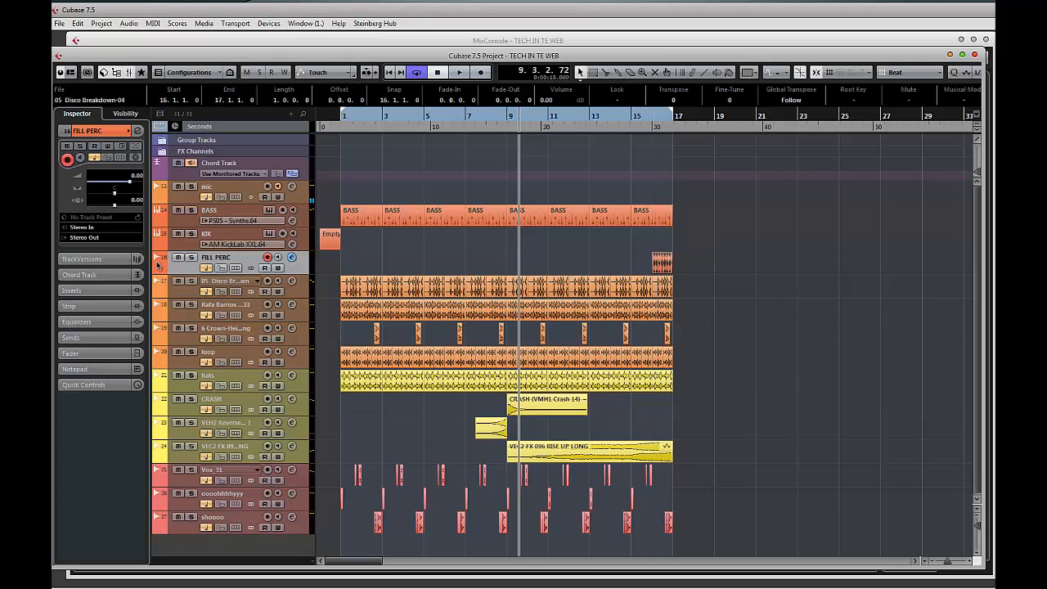
left_click(164, 266, "ctrl")
left_click(199, 264)
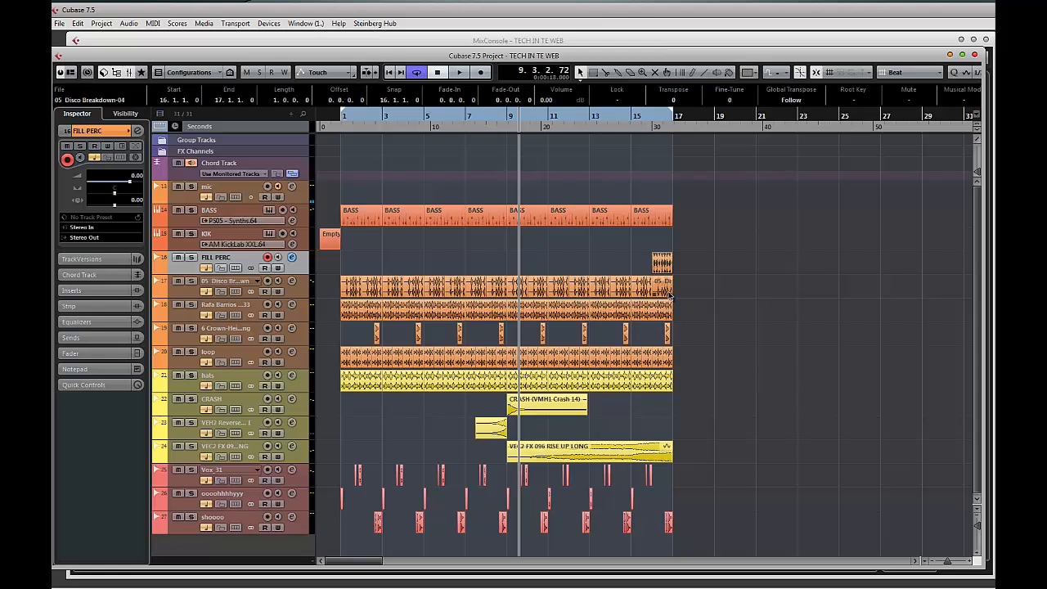
- Play the end of the loop from about bar 15 to check the percussion fill in a close-up view
left_click(646, 127)
key("space")
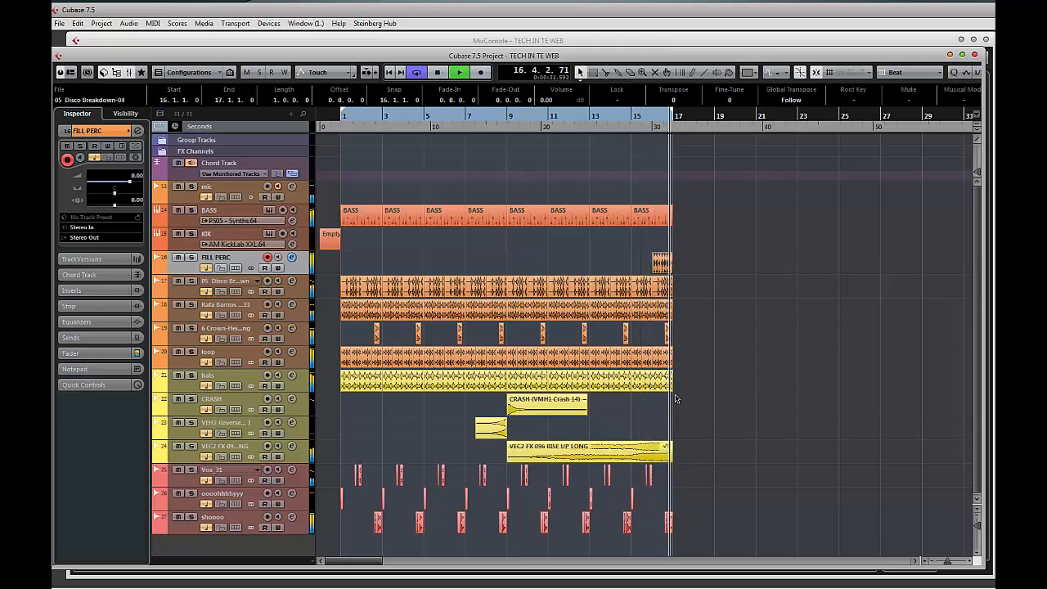
key("space")
key("space")
key("h")
key("h")
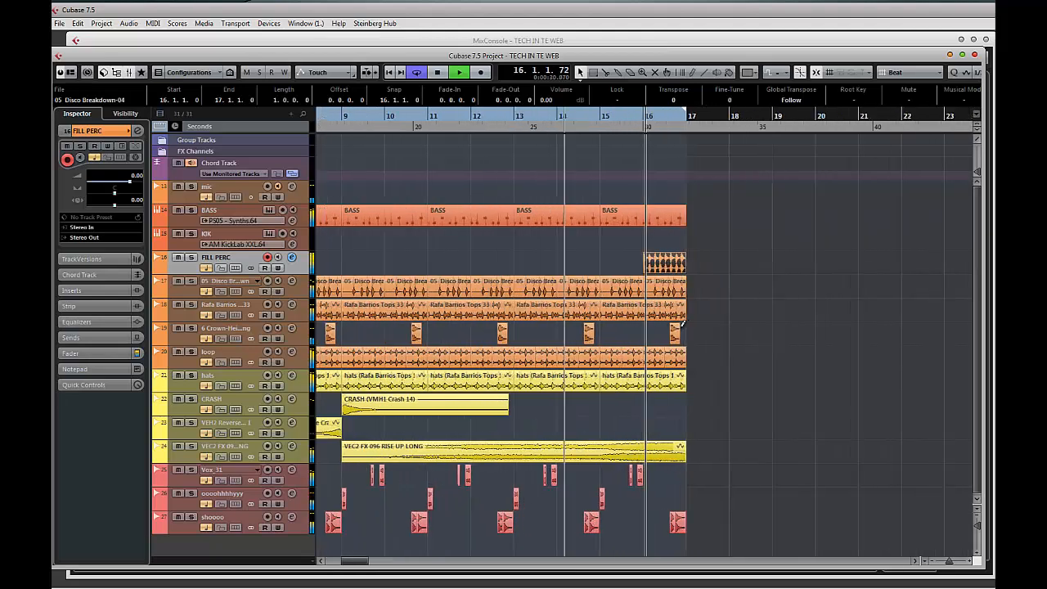
key("h")
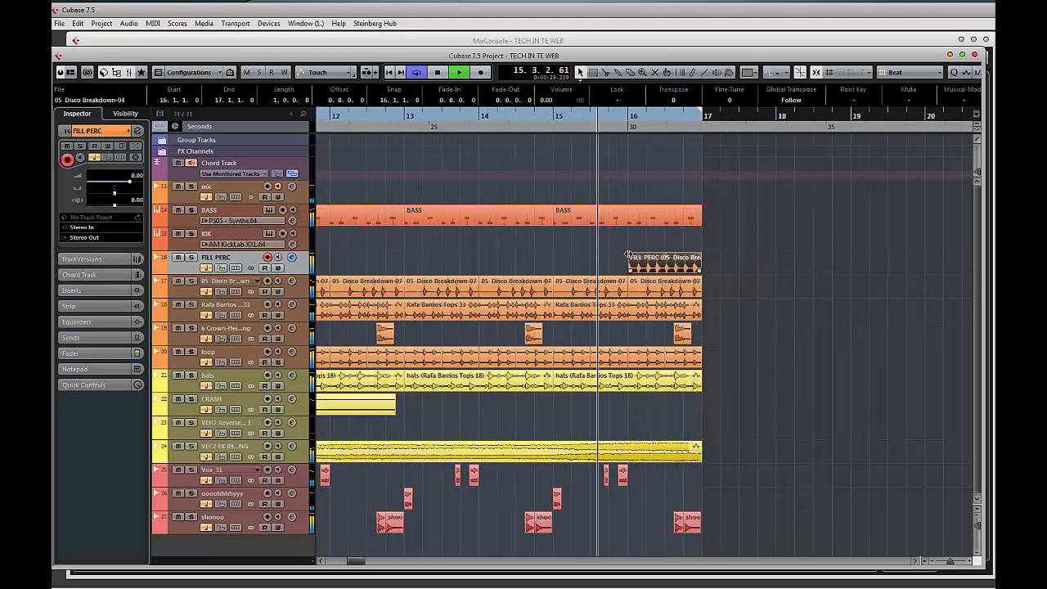
- Give the FILL PERC event a fade-in of about three beats and shorten the event to end at 16.4.1.0
left_click_drag(627, 256, 683, 251)
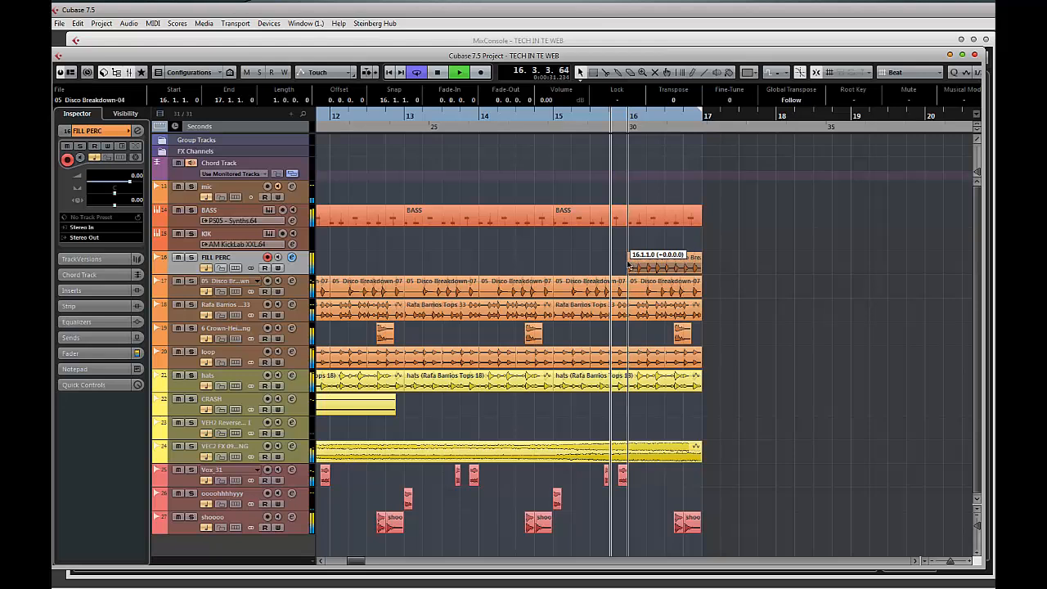
key("space")
left_click_drag(630, 250, 674, 255)
key("space")
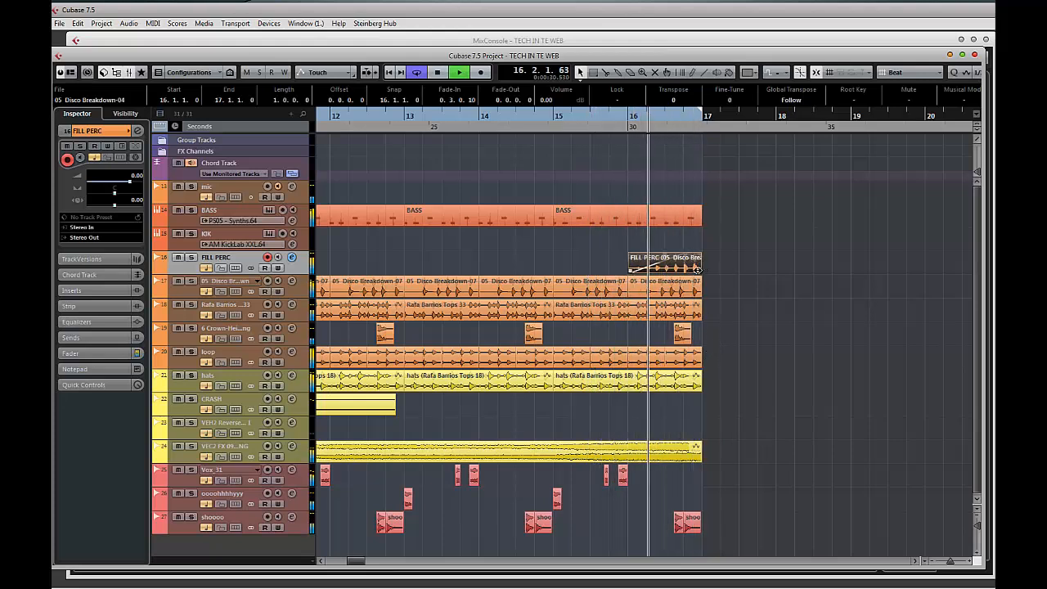
key("space")
left_click_drag(699, 271, 684, 274)
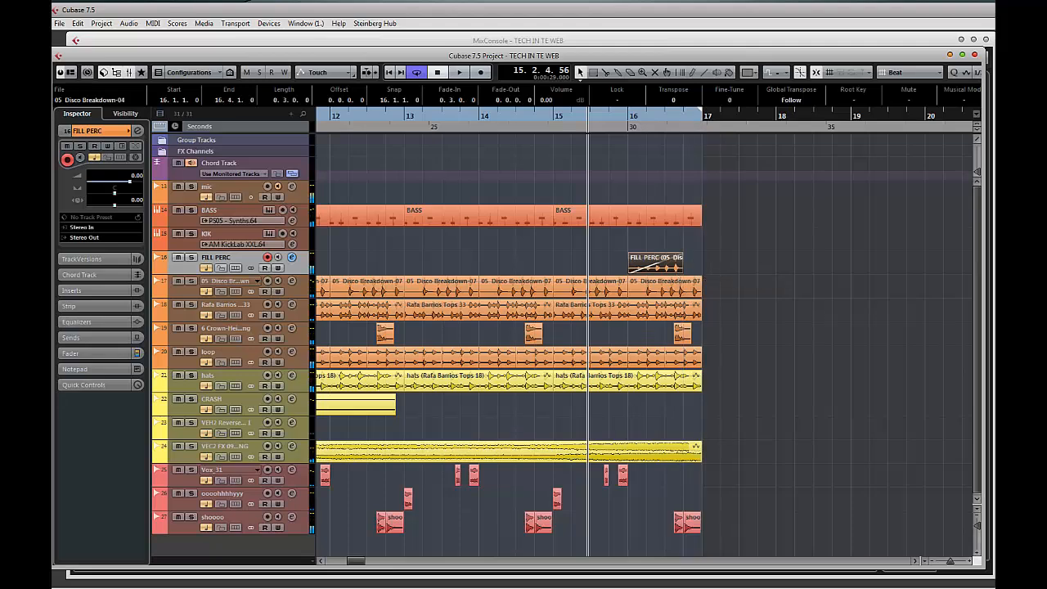
- Open the MediaBay, collapse DJ MAD TOOLS, and list the VEH3 Big Fill Ins 128BPM folder of Vengeance Essential House vol.3
key("F5")
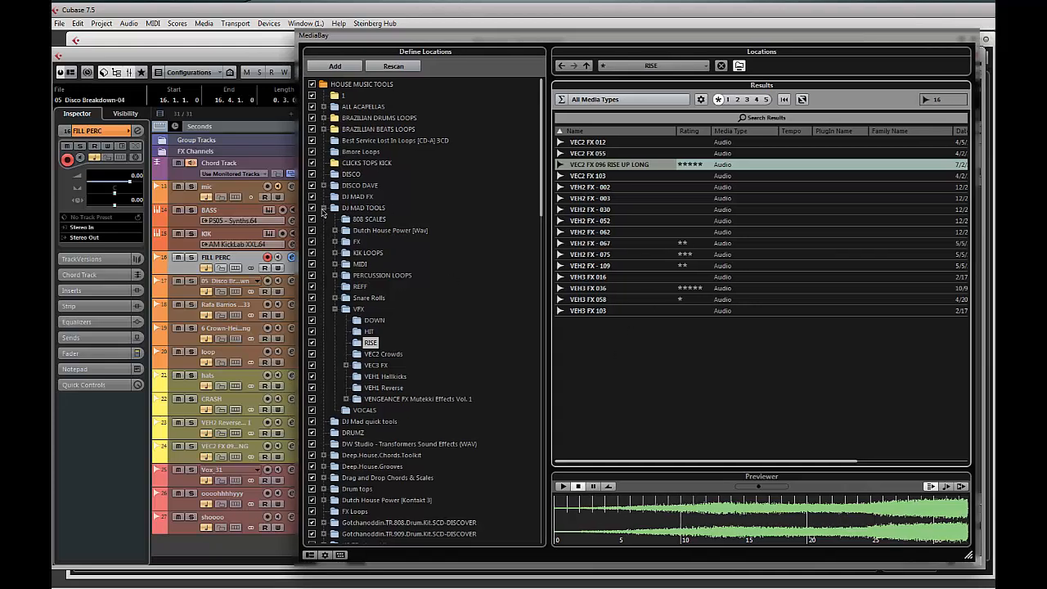
left_click(323, 210)
scroll(439, 359, "down", 10)
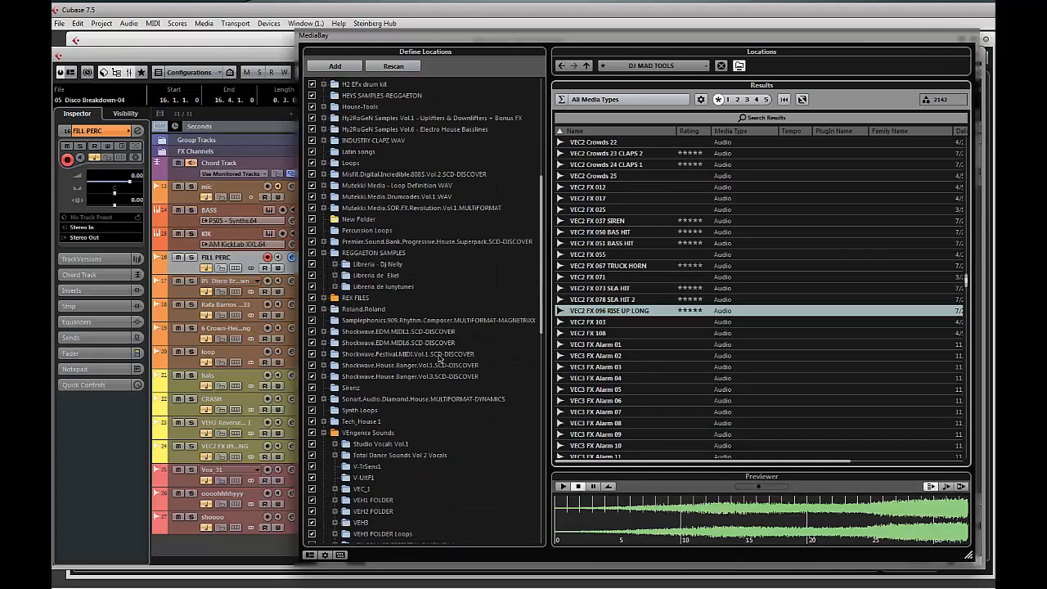
scroll(439, 358, "down", 6)
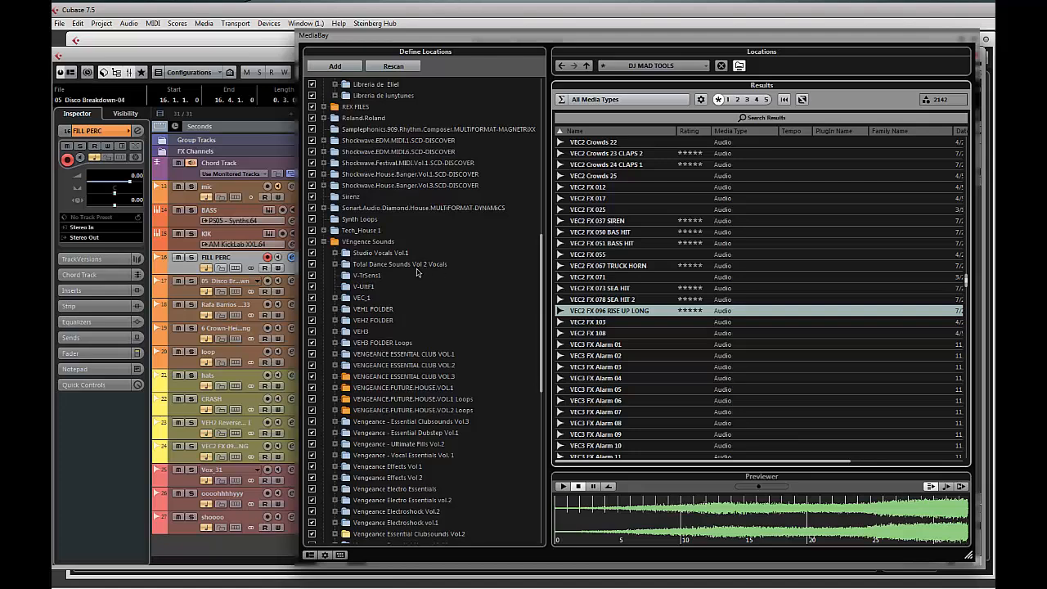
scroll(383, 309, "down", 9)
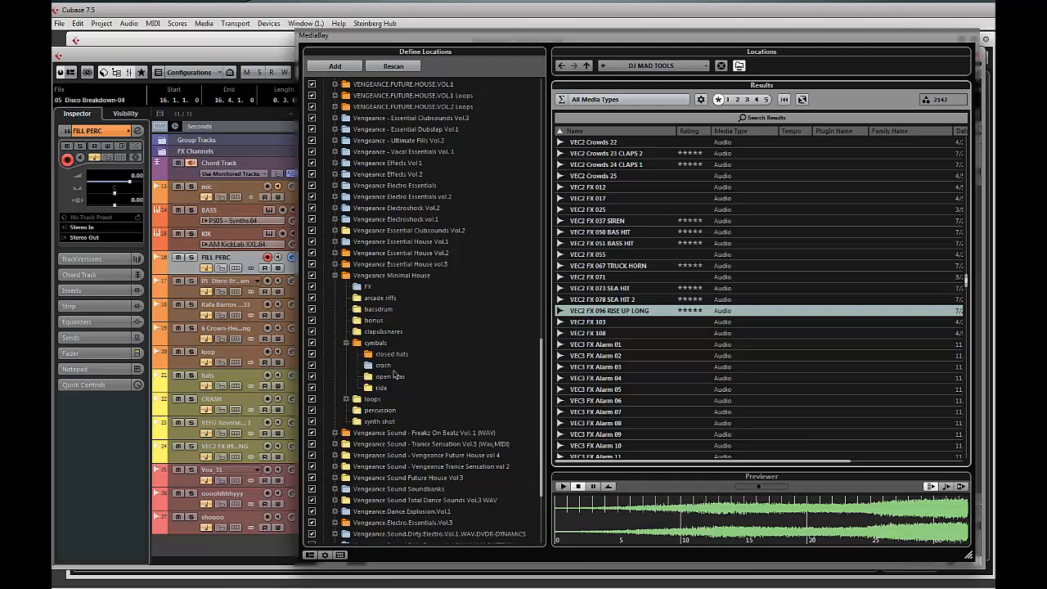
left_click(334, 264)
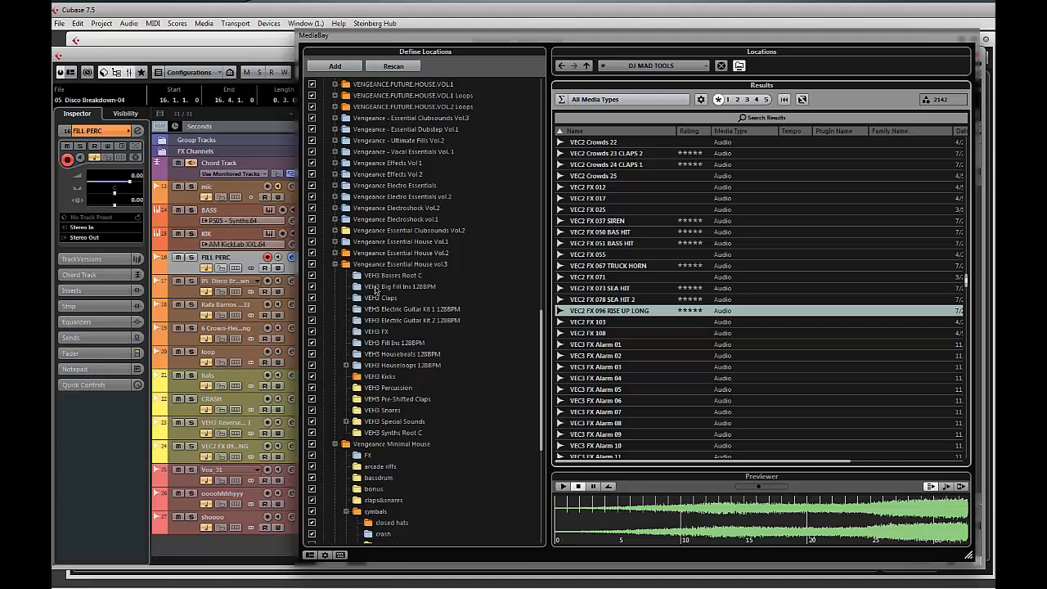
left_click(378, 287)
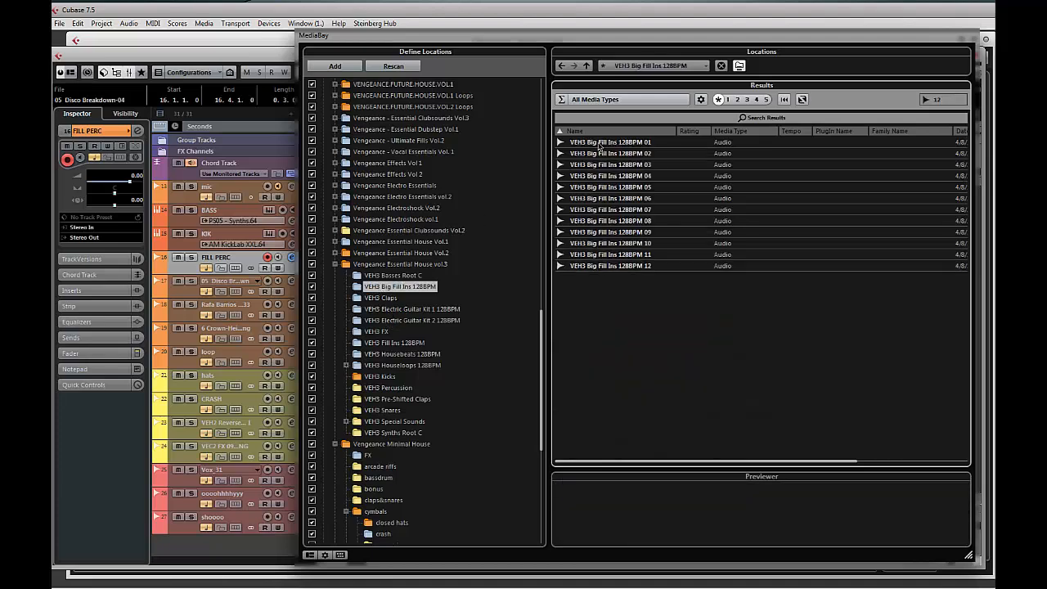
- Audition the VEH3 Big Fill Ins 128BPM samples one after another from 01 through 12
left_click(599, 143)
left_click(606, 153)
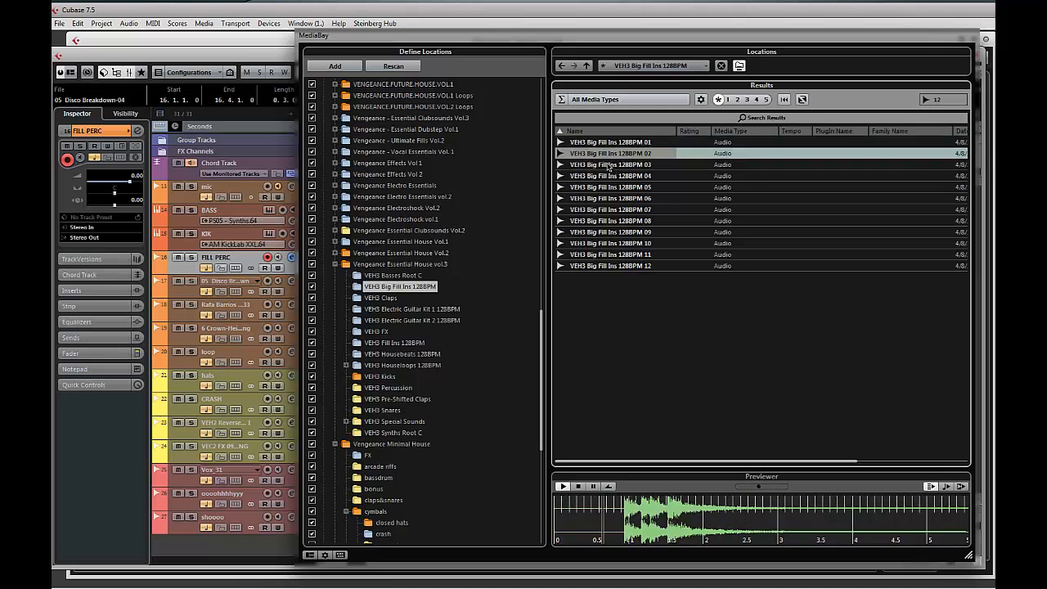
left_click(607, 166)
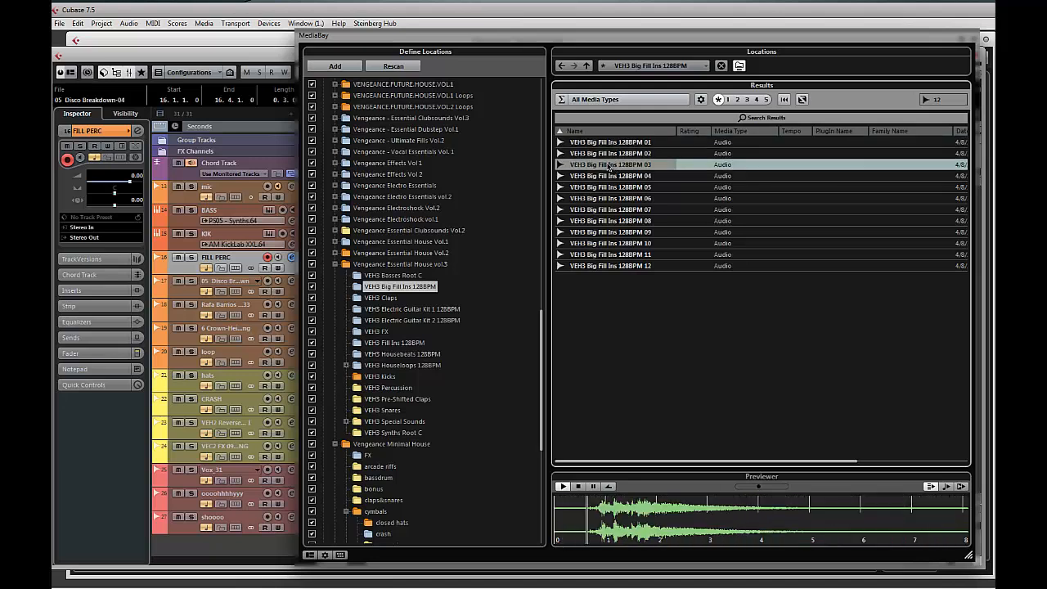
key("Down")
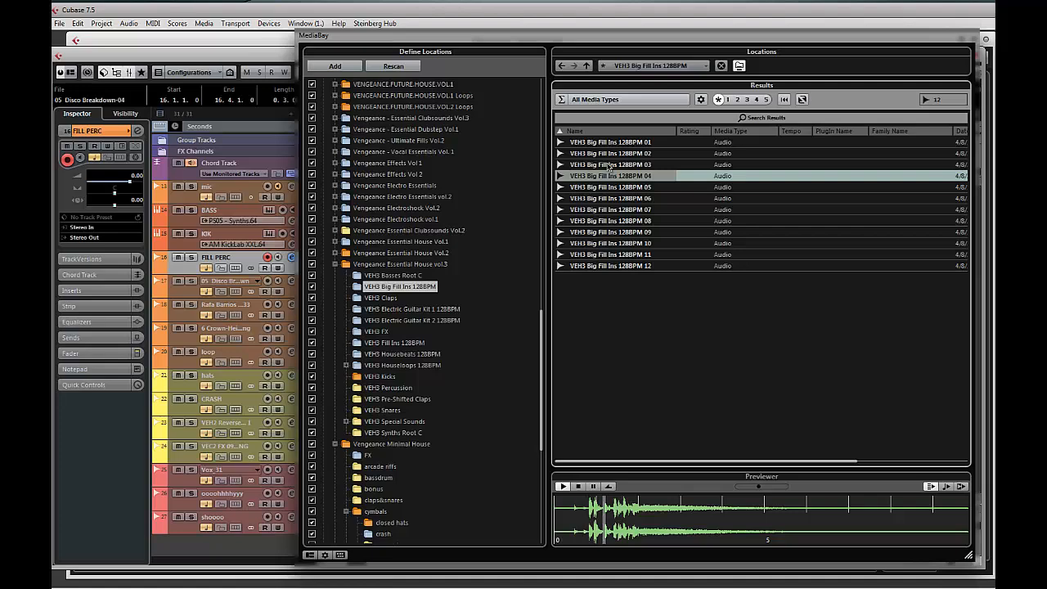
key("Down")
key("Down")
key("Down")
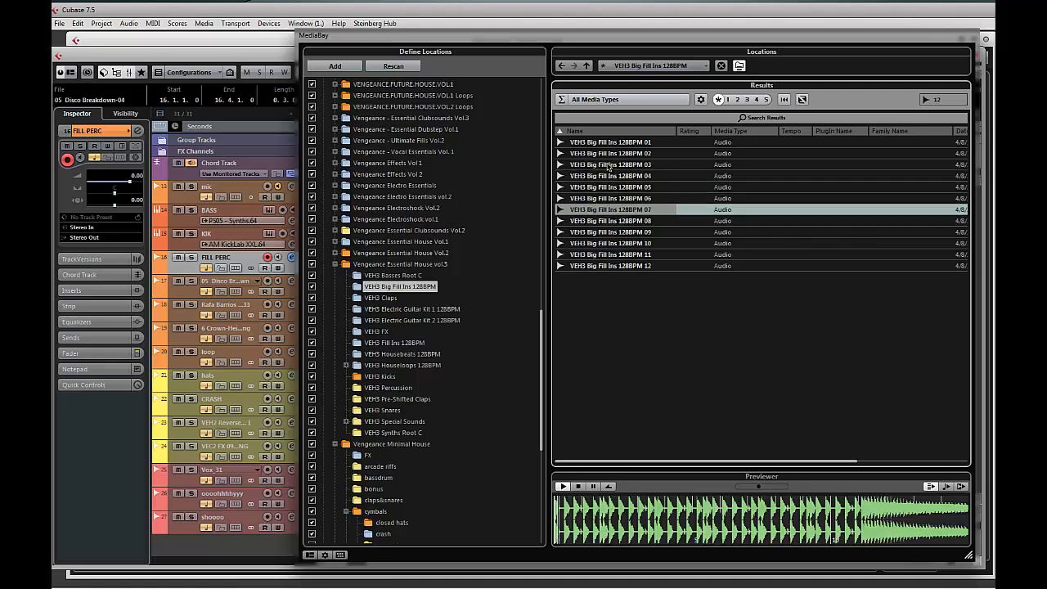
key("Down")
key("Down")
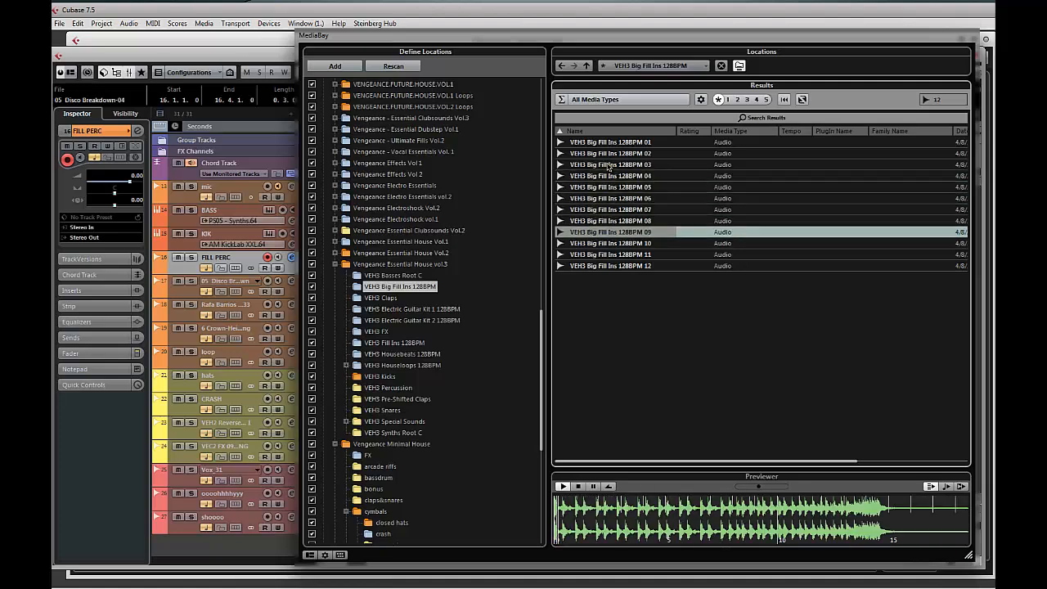
key("Down")
key("Down")
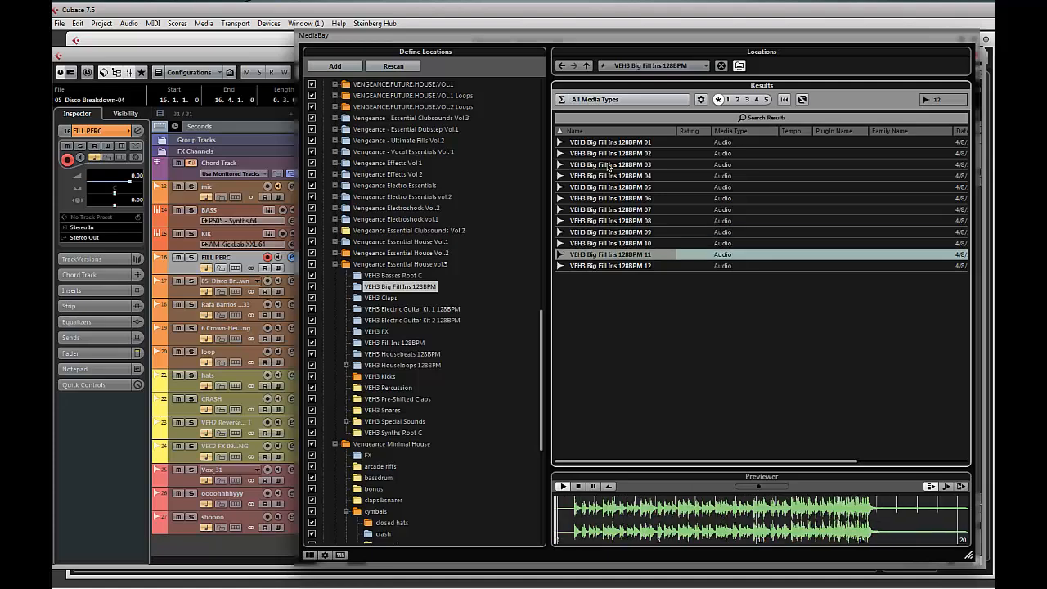
key("Down")
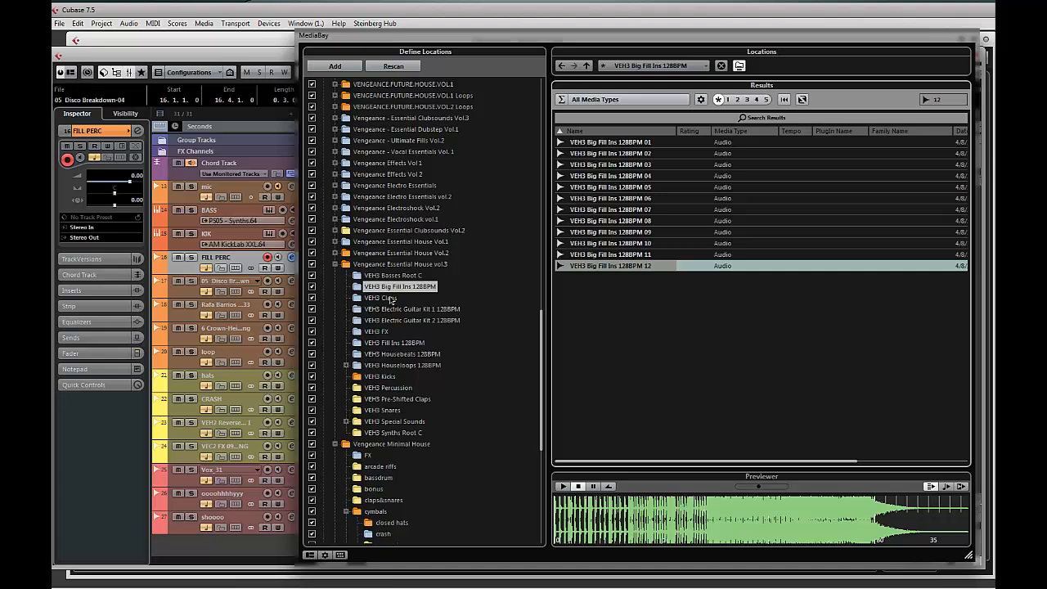
- Close Vengeance Essential House vol.3 and check the subfolders of Essential House Vol.2, Essential Clubsounds Vol.2 and Electroshock vol.1 for fills
left_click(335, 264)
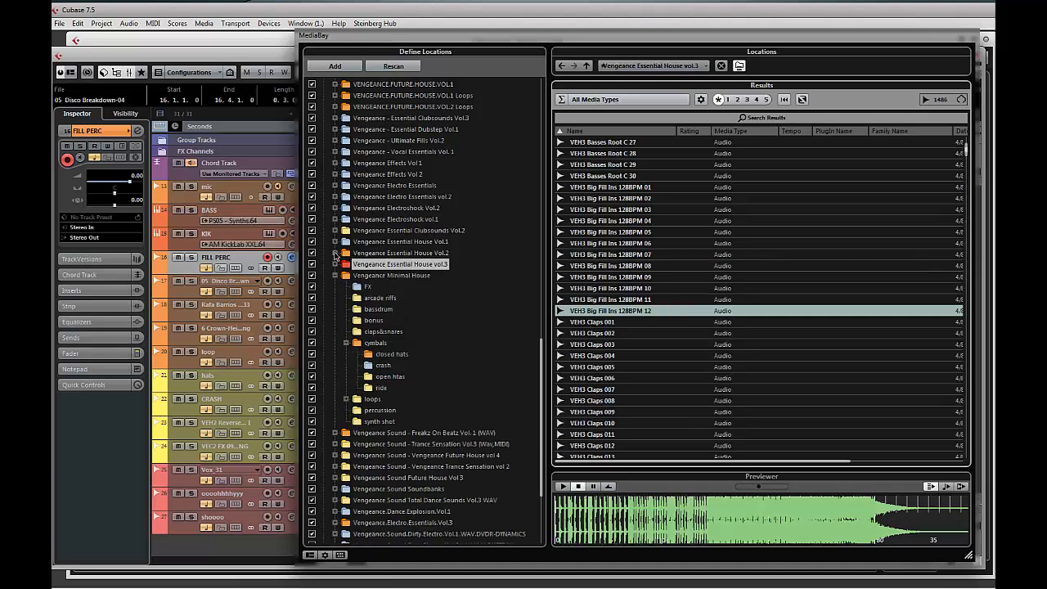
left_click(334, 253)
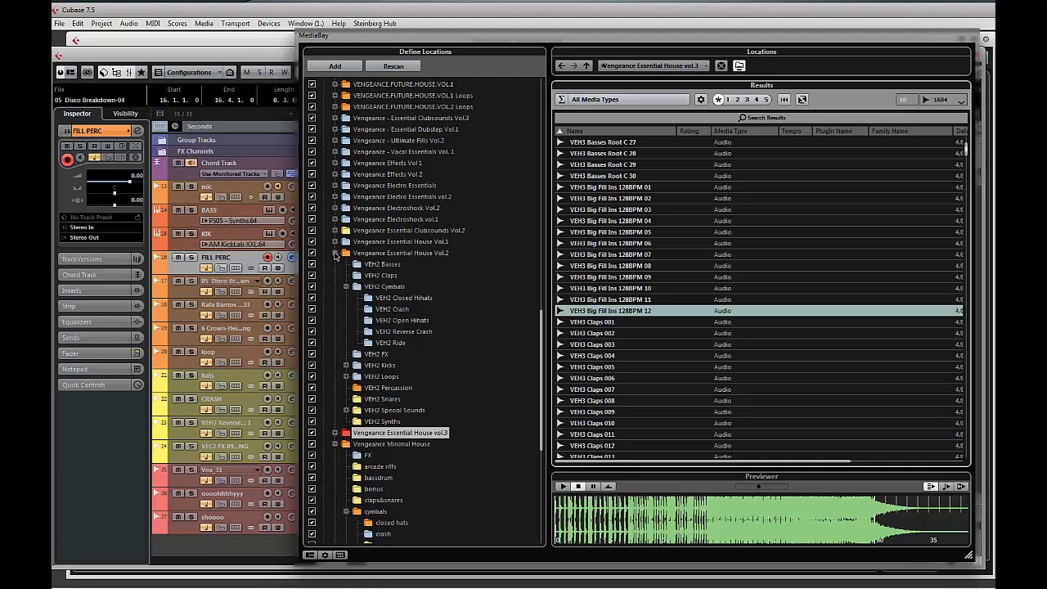
left_click(335, 253)
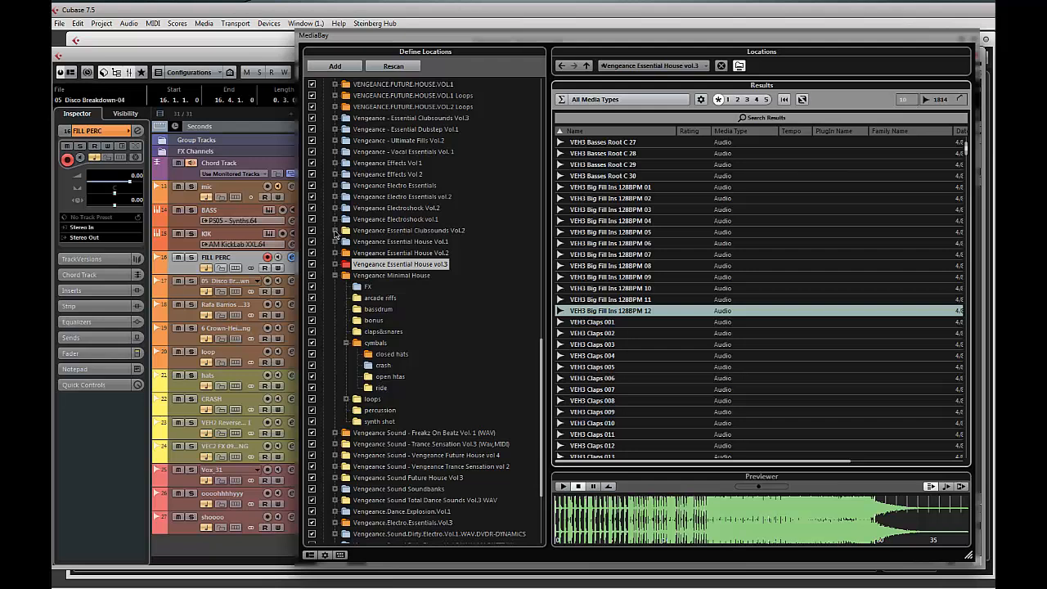
left_click(335, 231)
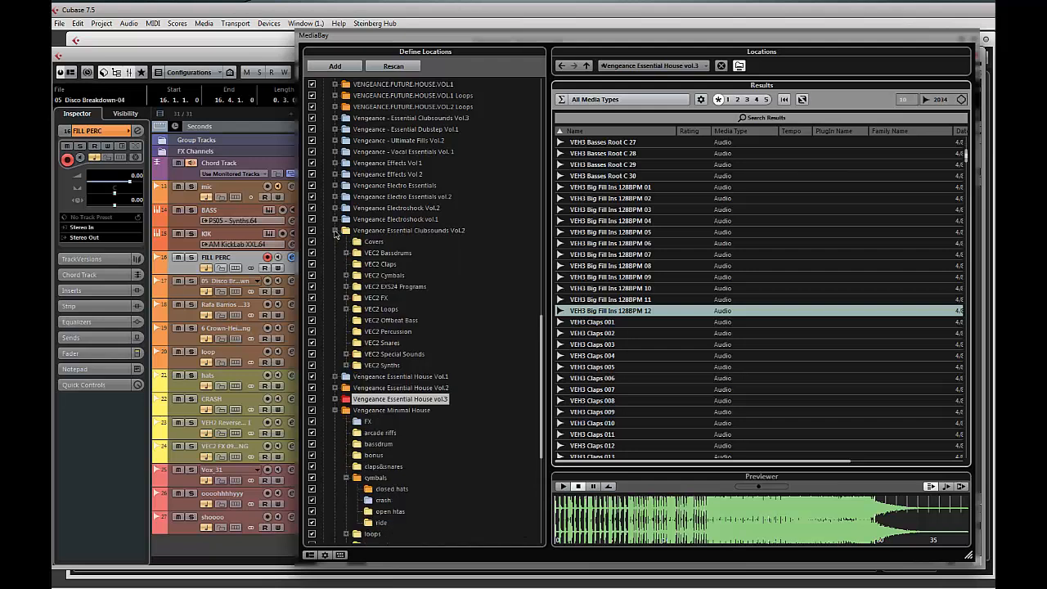
left_click(335, 231)
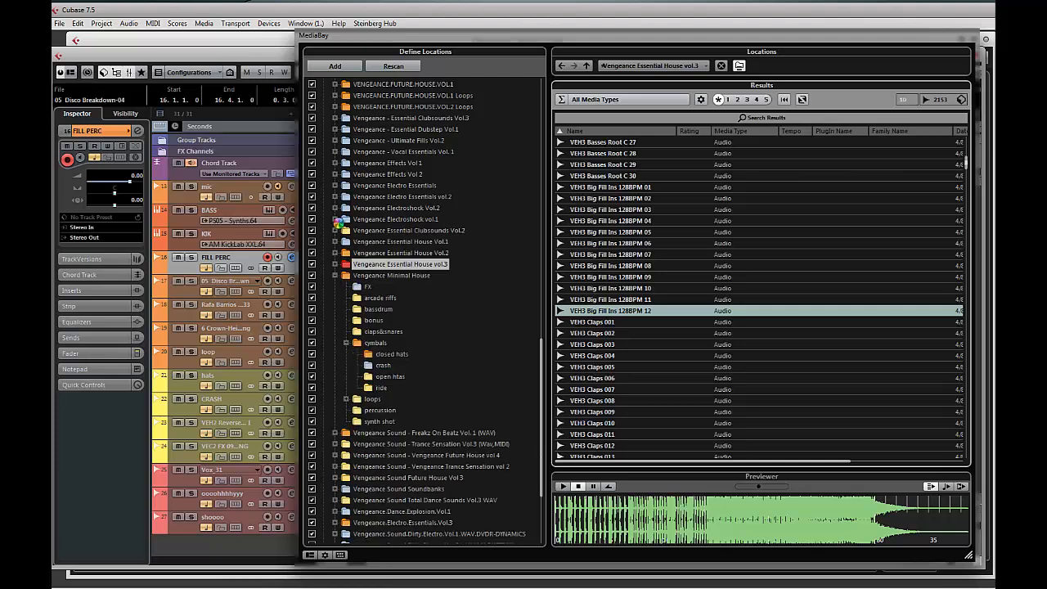
left_click(334, 219)
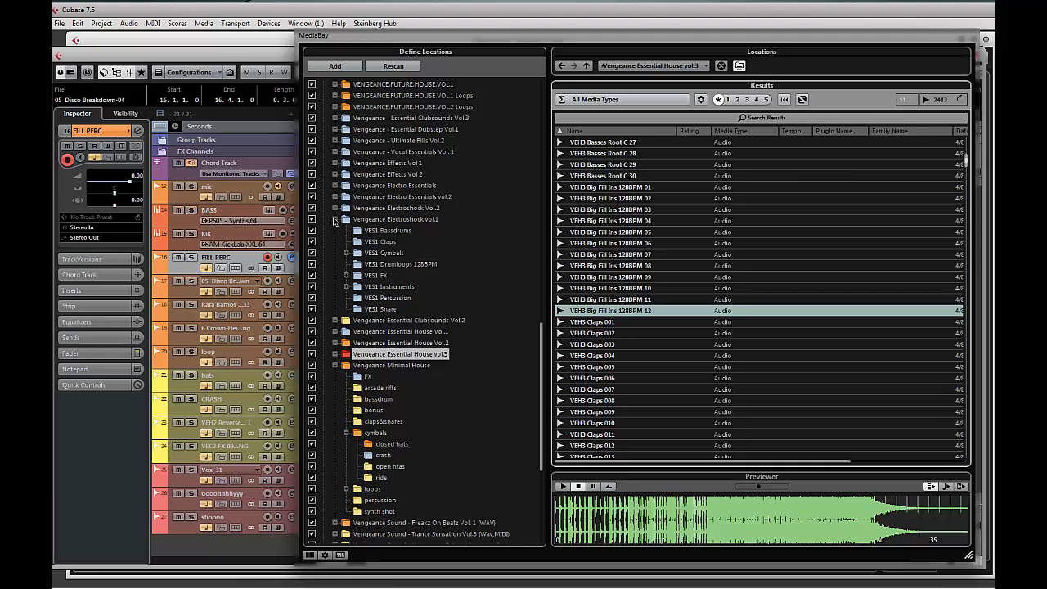
left_click(335, 219)
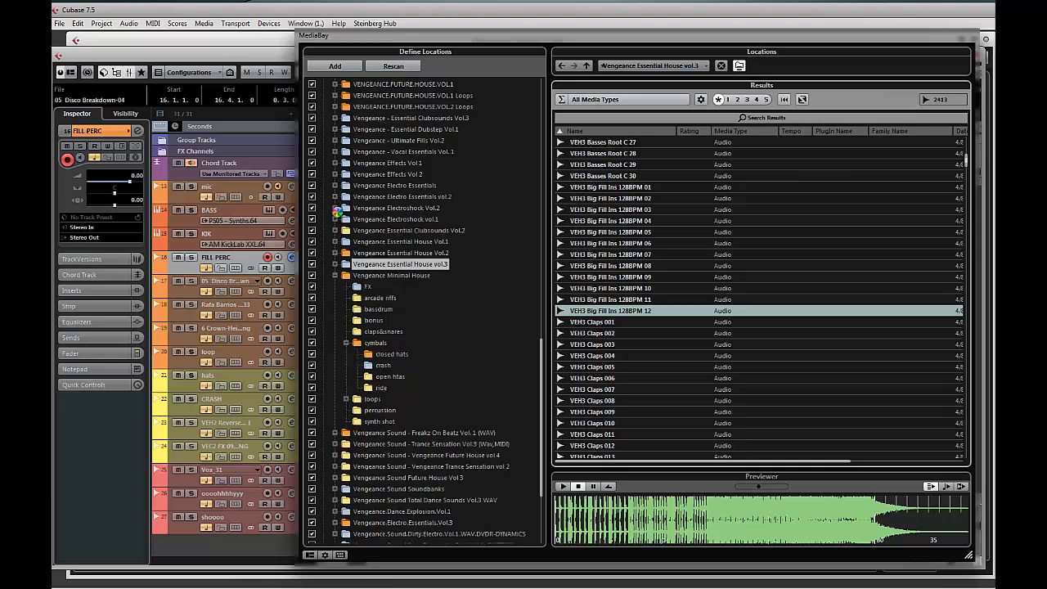
- Check the subfolders of Vengeance Electroshock Vol.2, Electro Essentials vol.2, Electro Essentials and Effects Vol 2 for fill samples
left_click(334, 207)
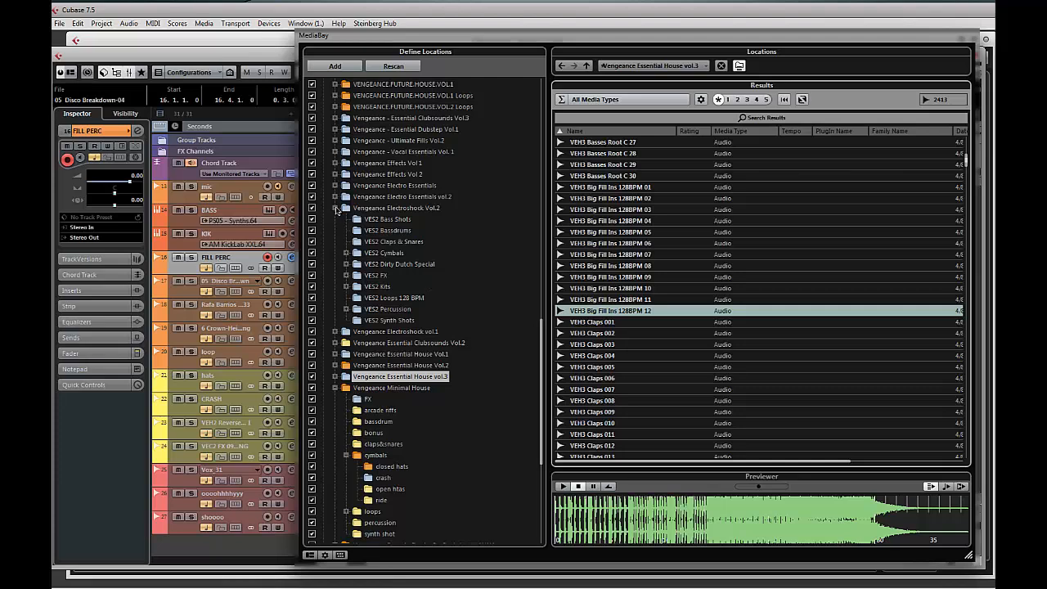
left_click(335, 208)
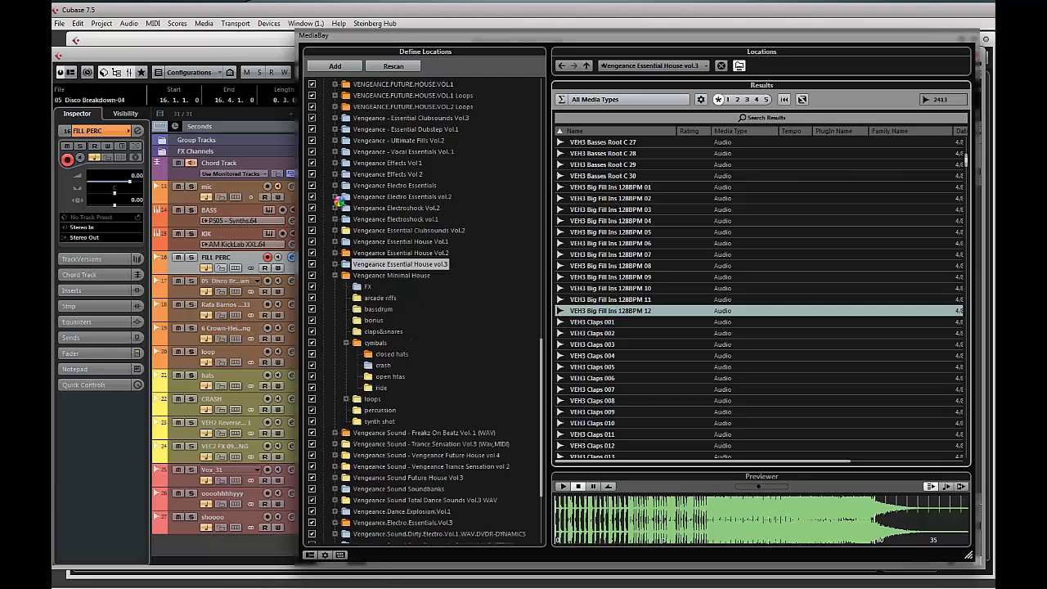
left_click(335, 197)
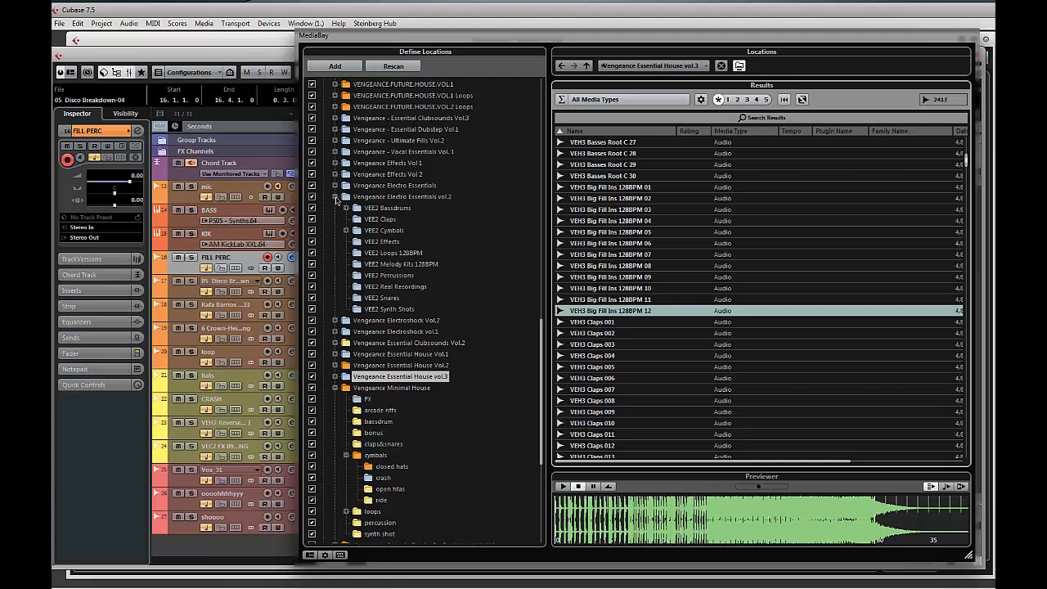
left_click(336, 197)
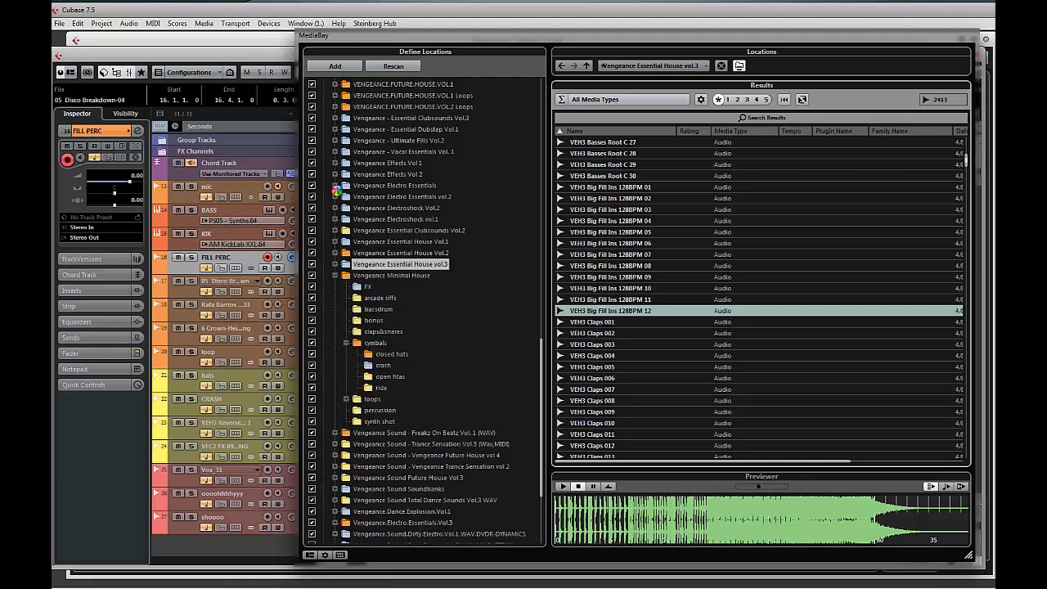
left_click(334, 186)
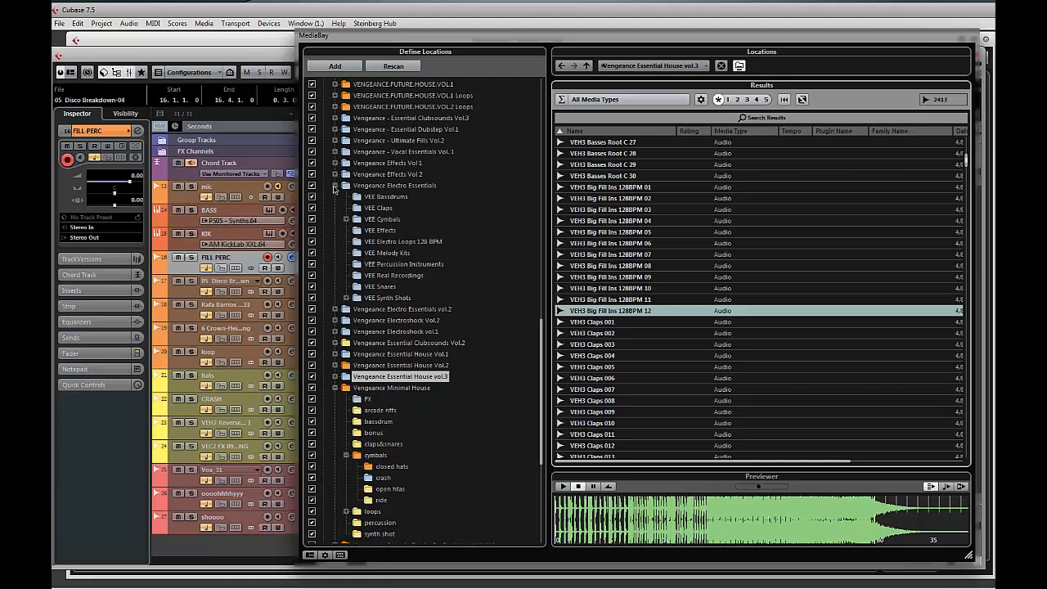
left_click(335, 187)
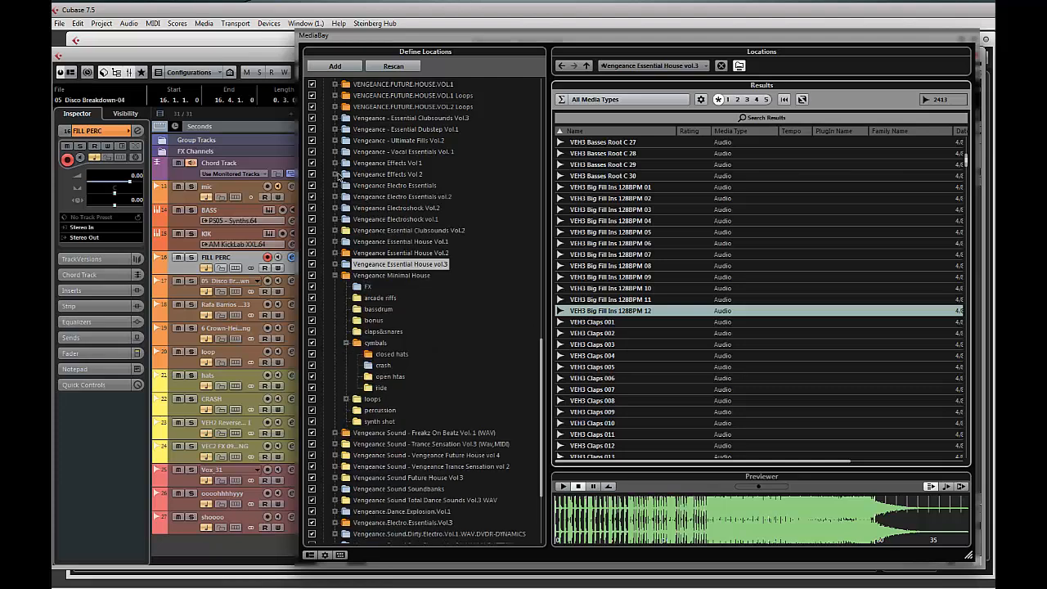
left_click(334, 174)
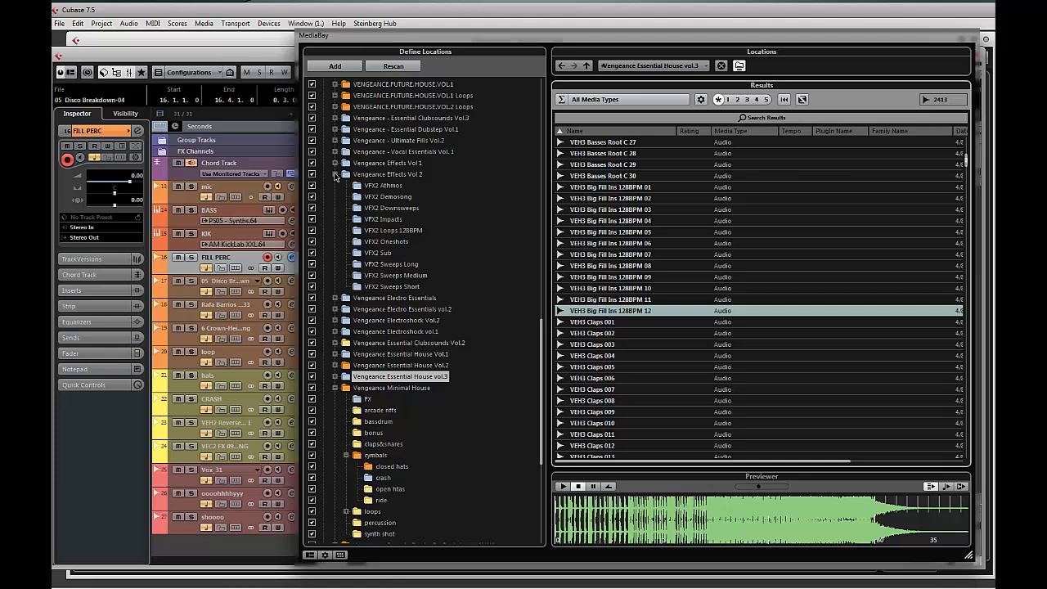
left_click(335, 174)
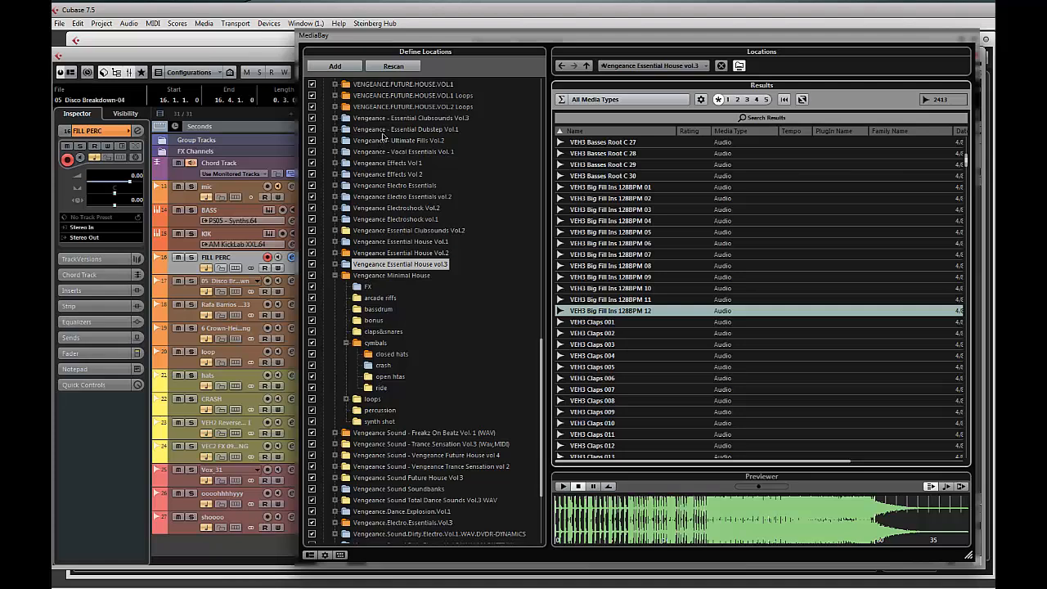
- Check the subfolders of Vengeance Future House vol 4, Vengeance Trance Sensation vol 2 and Future House Vol 3 for fill samples
scroll(425, 330, "down", 4)
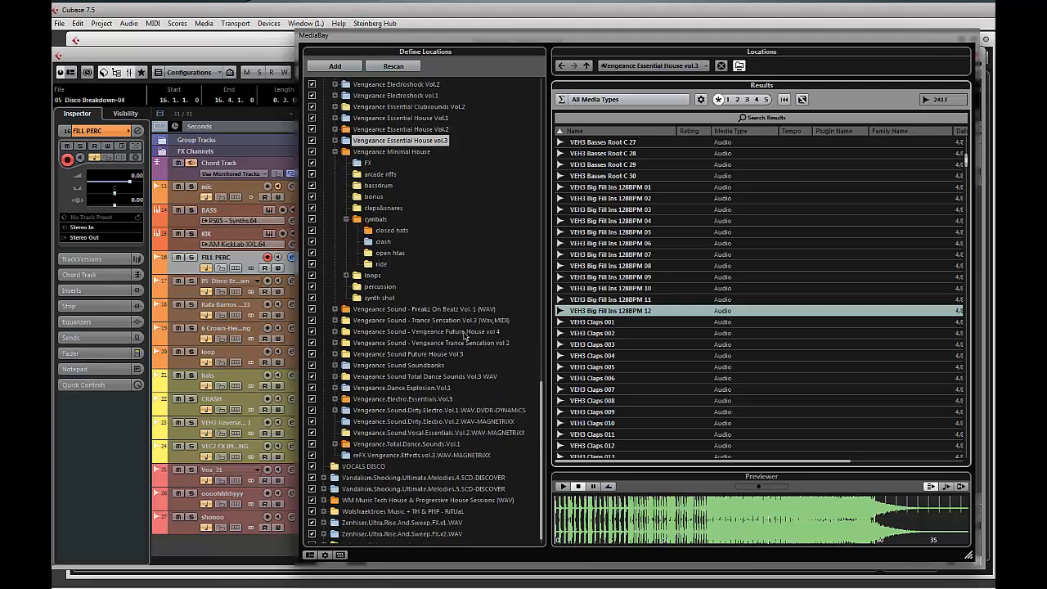
left_click(335, 332)
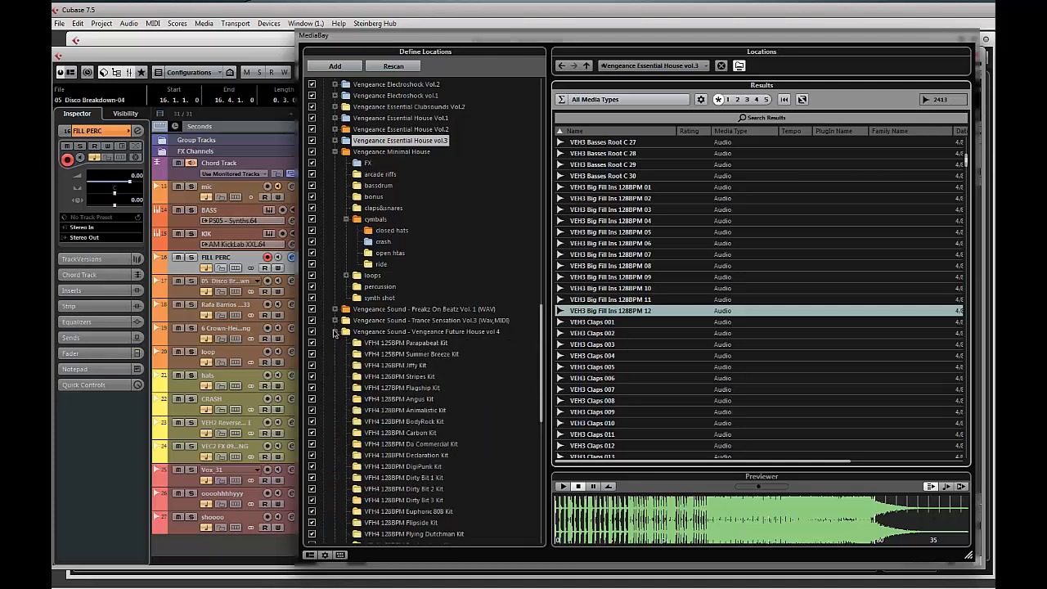
left_click(335, 331)
left_click(334, 343)
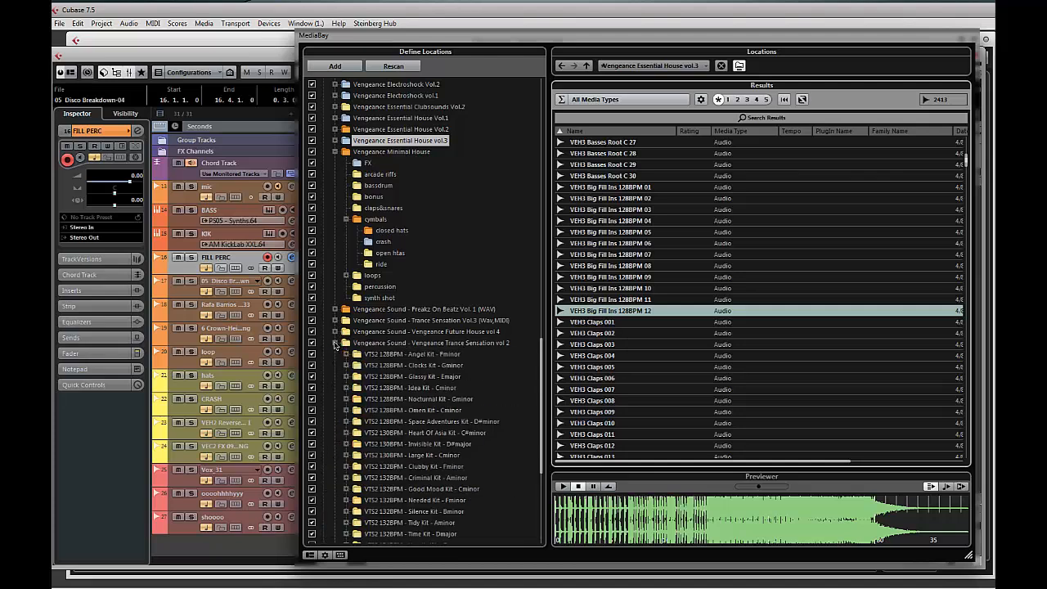
left_click(334, 343)
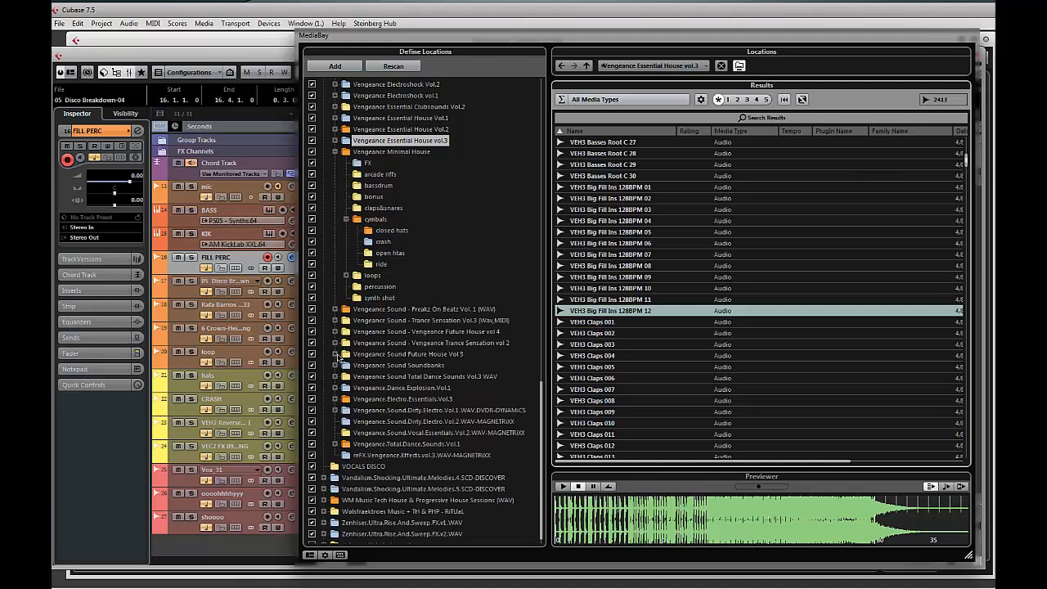
left_click(334, 354)
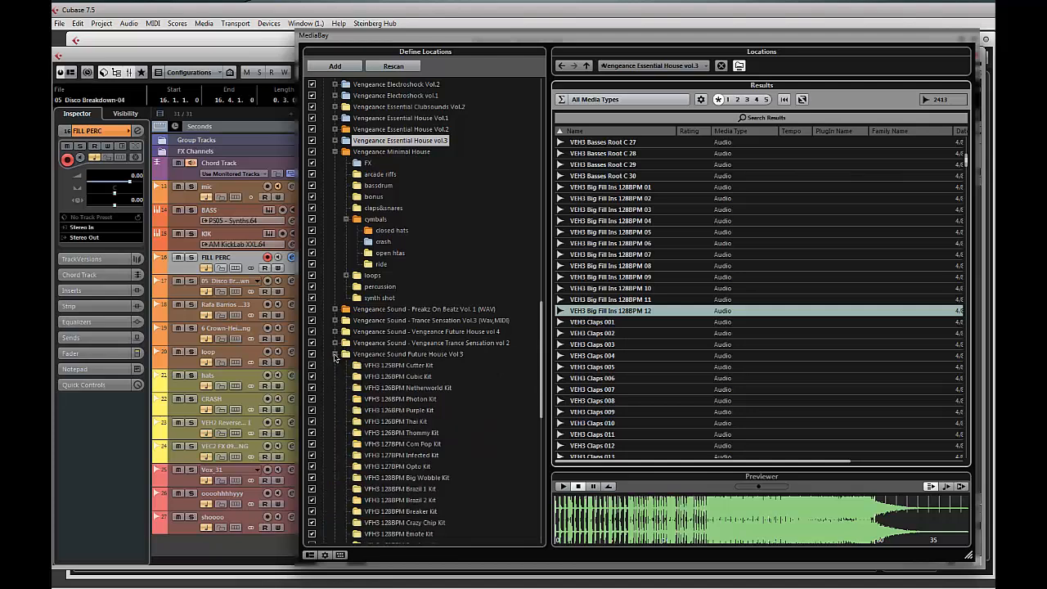
left_click(334, 354)
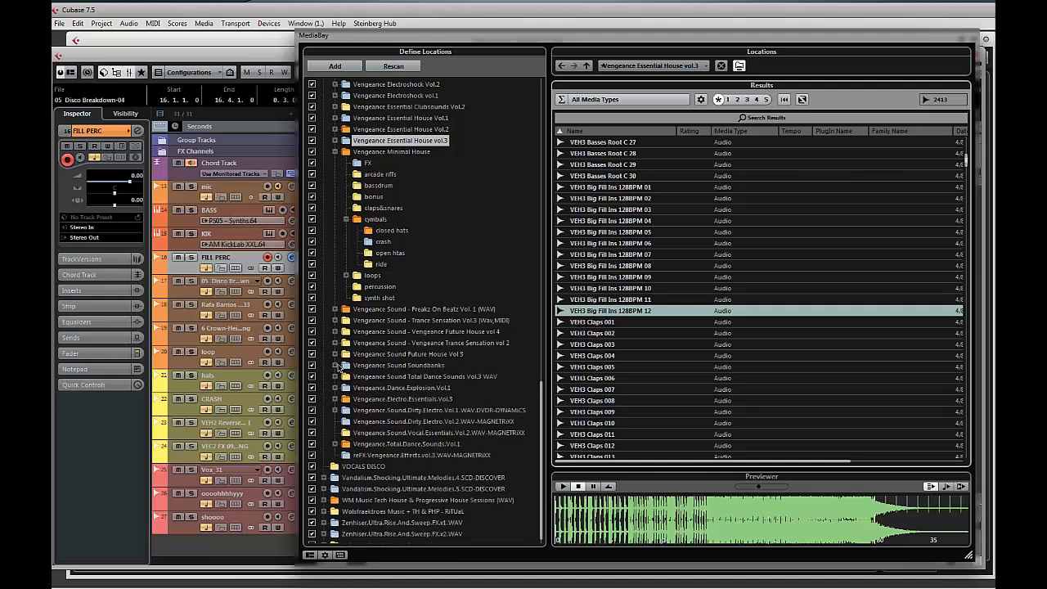
- Check the subfolders of Dance Explosion Vol.1, Electro Essentials Vol.3 and Dirty Electro Vol.1 for fills, and put the MediaBay away
left_click(335, 388)
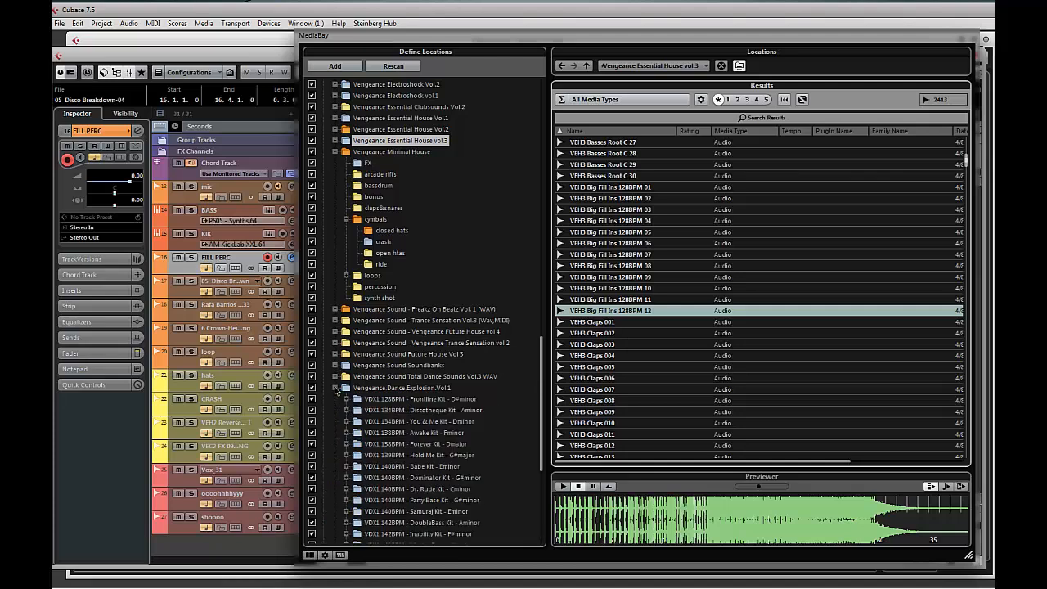
left_click(335, 387)
left_click(334, 399)
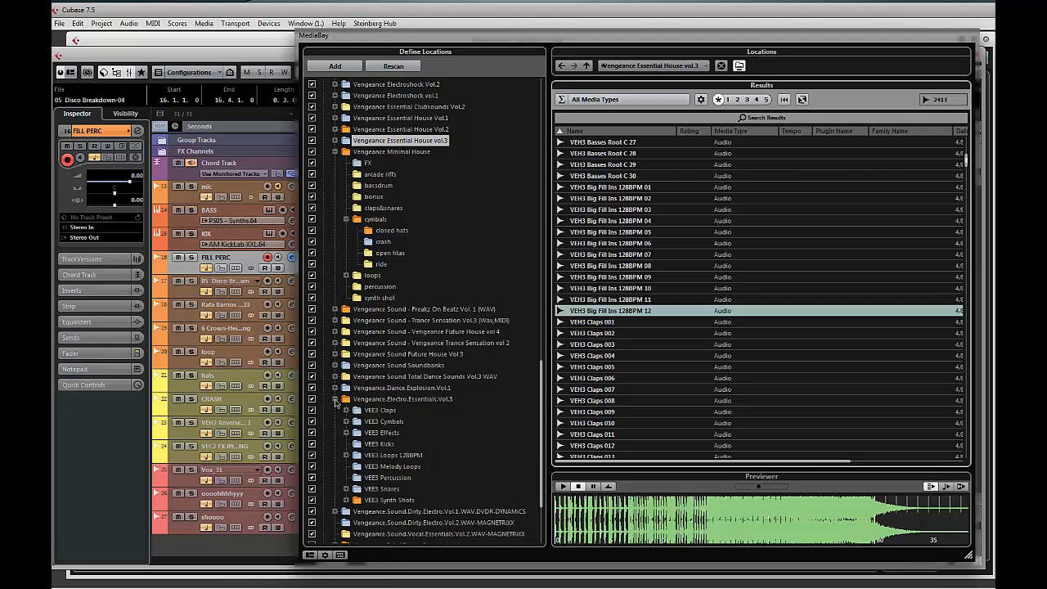
left_click(335, 399)
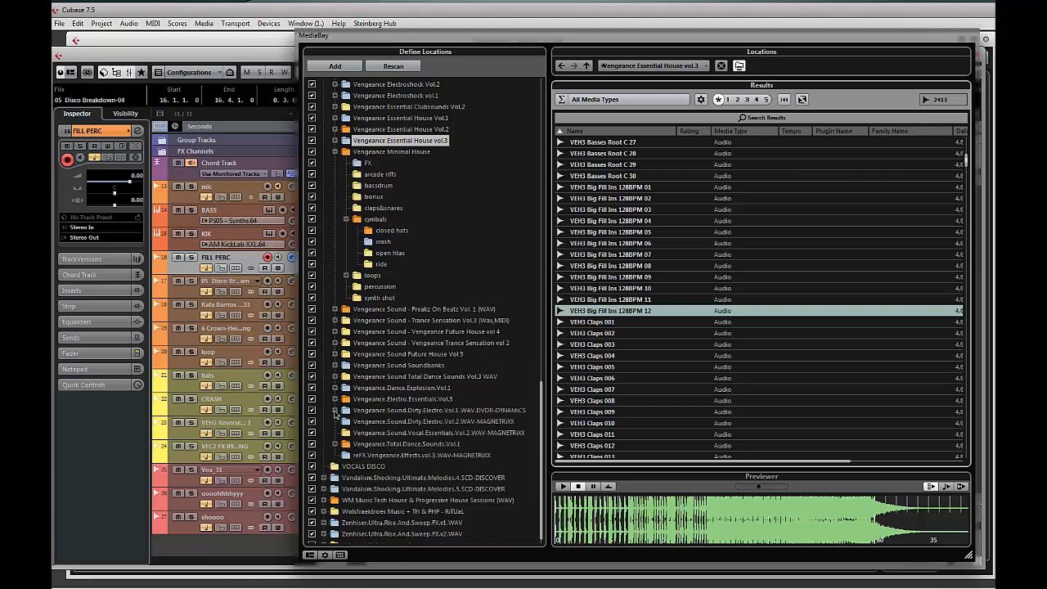
left_click(334, 410)
left_click(334, 410)
left_click_drag(866, 41, 1046, 36)
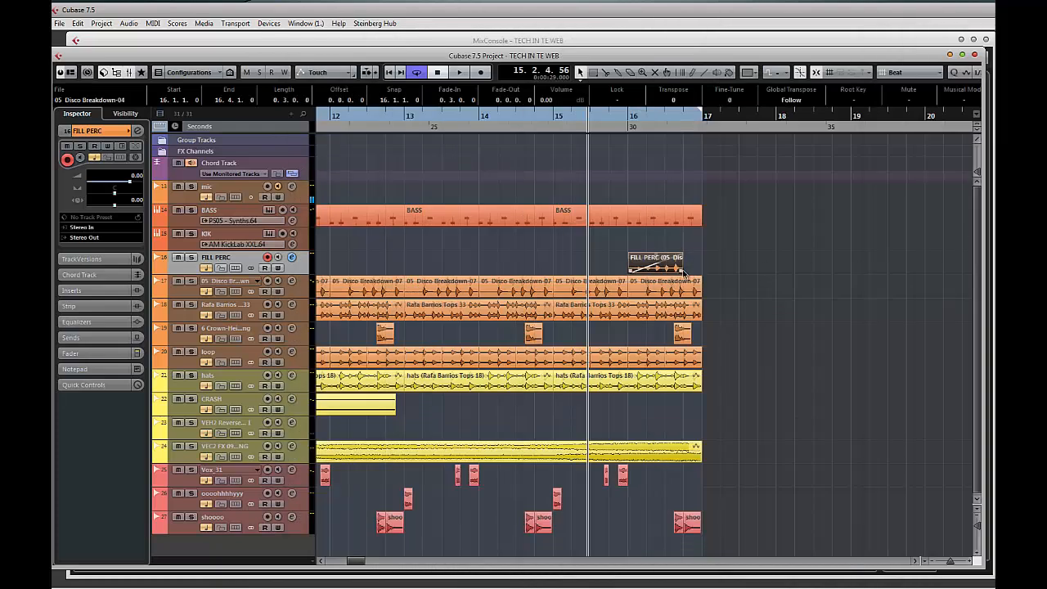
- Play back the end of the arrangement around bars 15 and 16 to hear the FILL PERC clip in context
key("space")
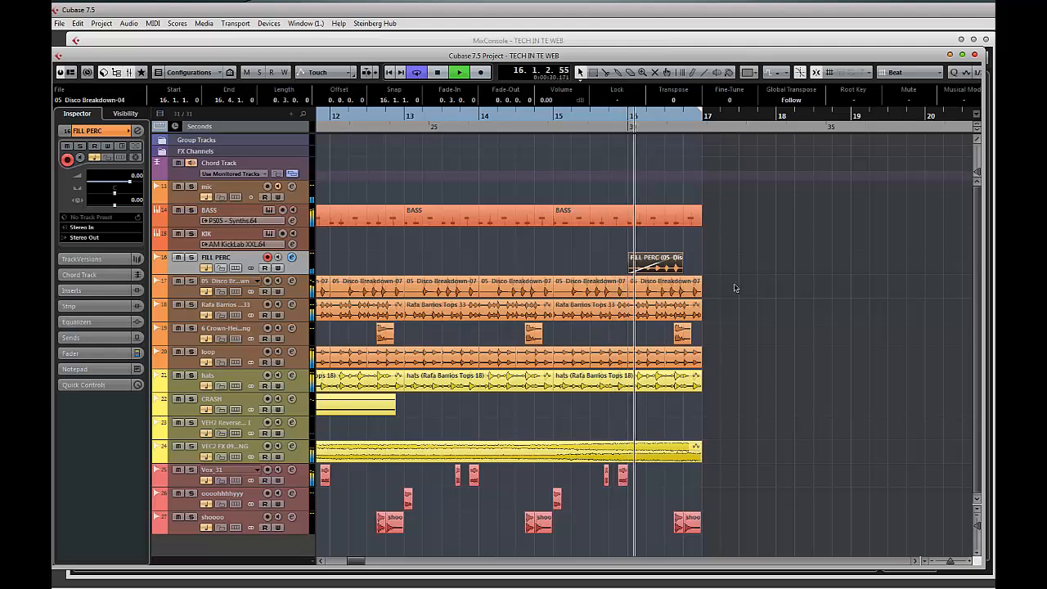
key("space")
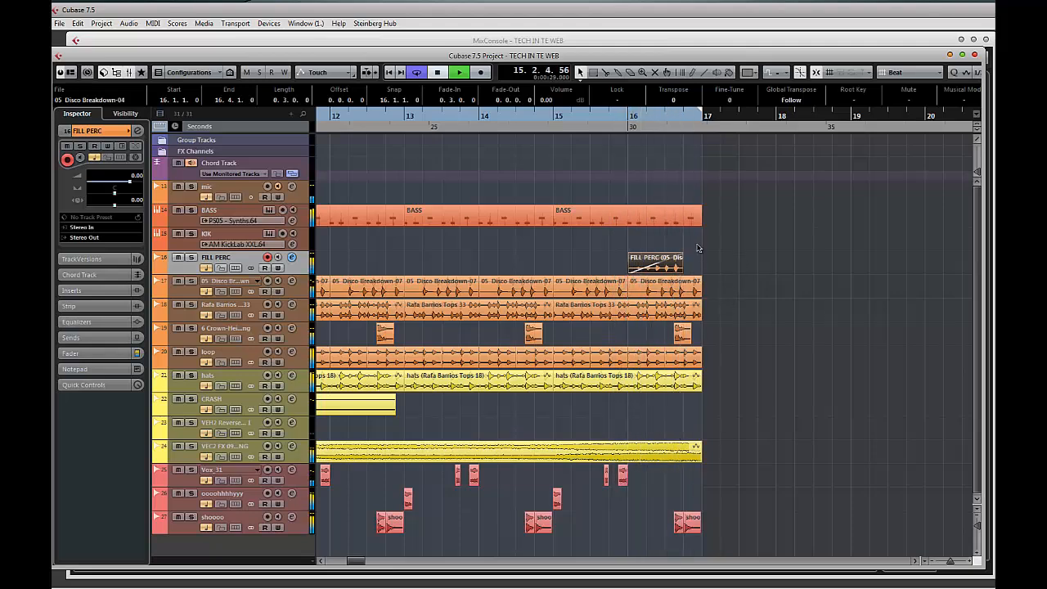
key("space")
key("h")
key("h")
key("h")
key("h")
key("h")
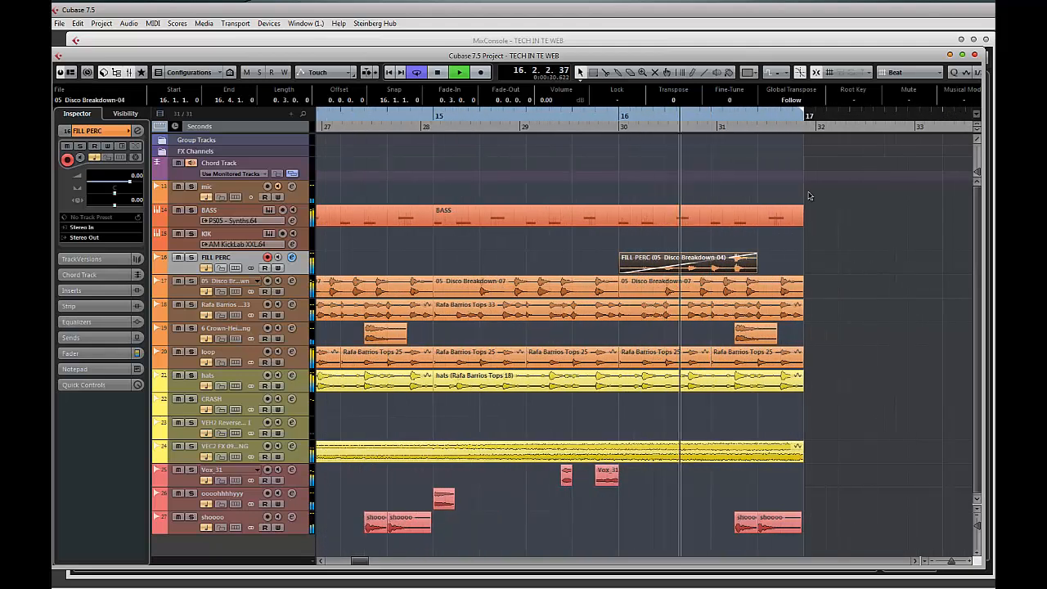
key("space")
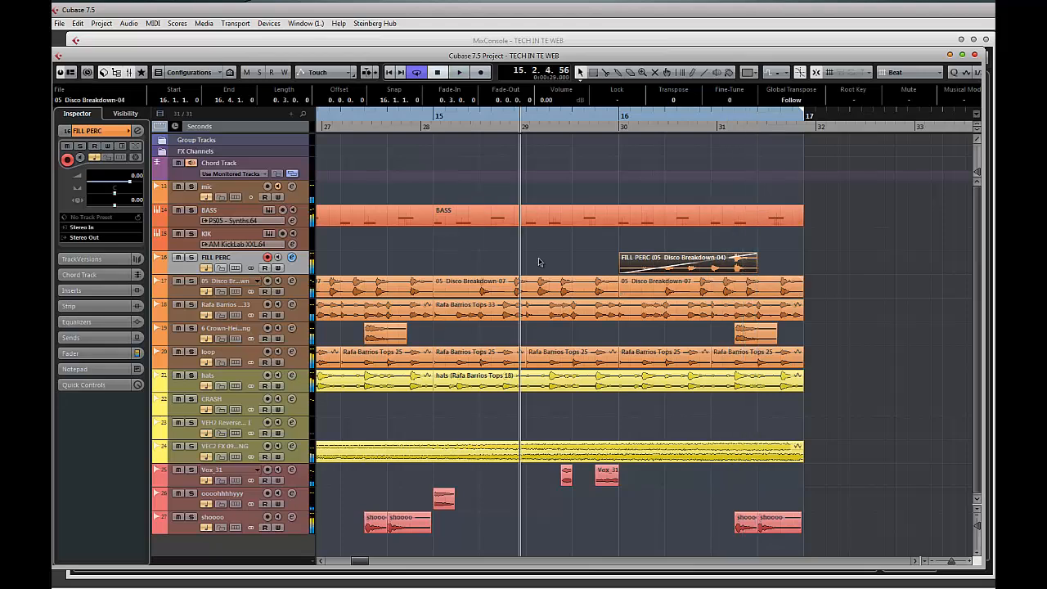
- Add an instrument track with Addictive Drums x64 below the FILL PERC track and close the instrument's window
right_click(187, 268)
mouse_move(258, 276)
left_click(425, 289)
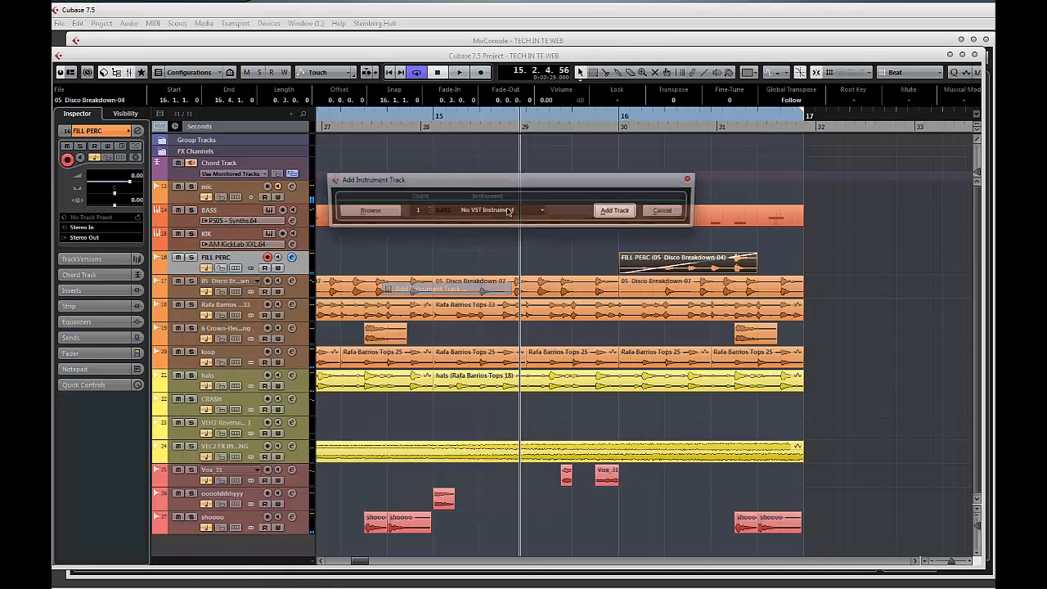
left_click(472, 212)
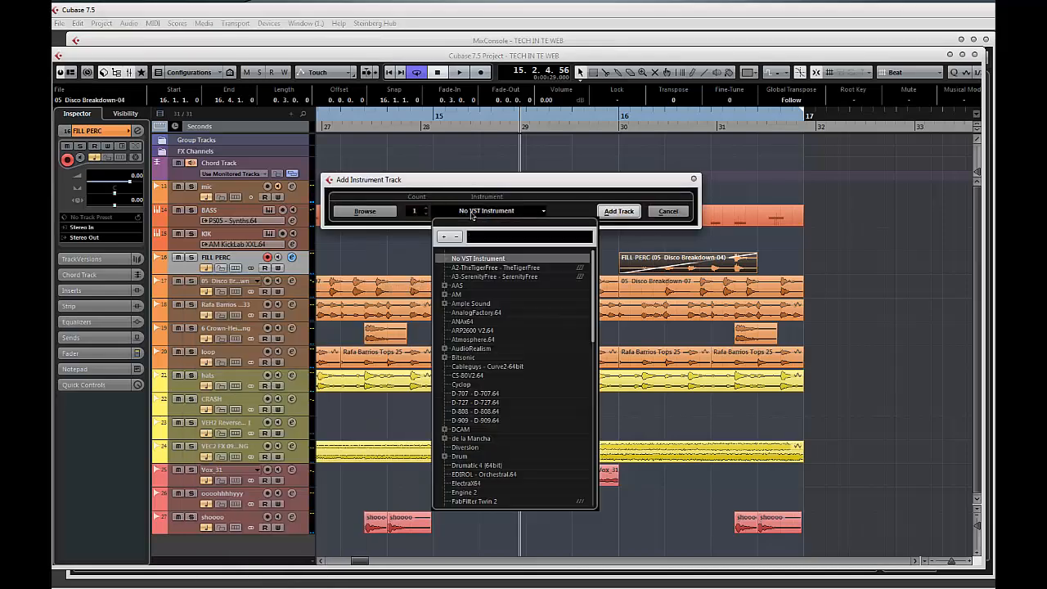
type("ADD")
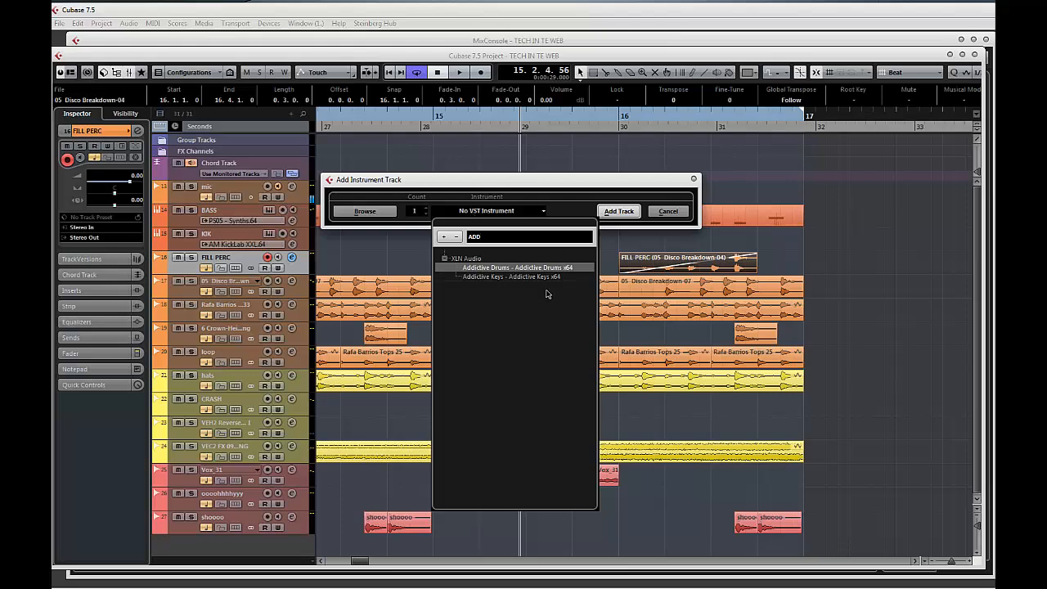
left_click(641, 214)
left_click(510, 212)
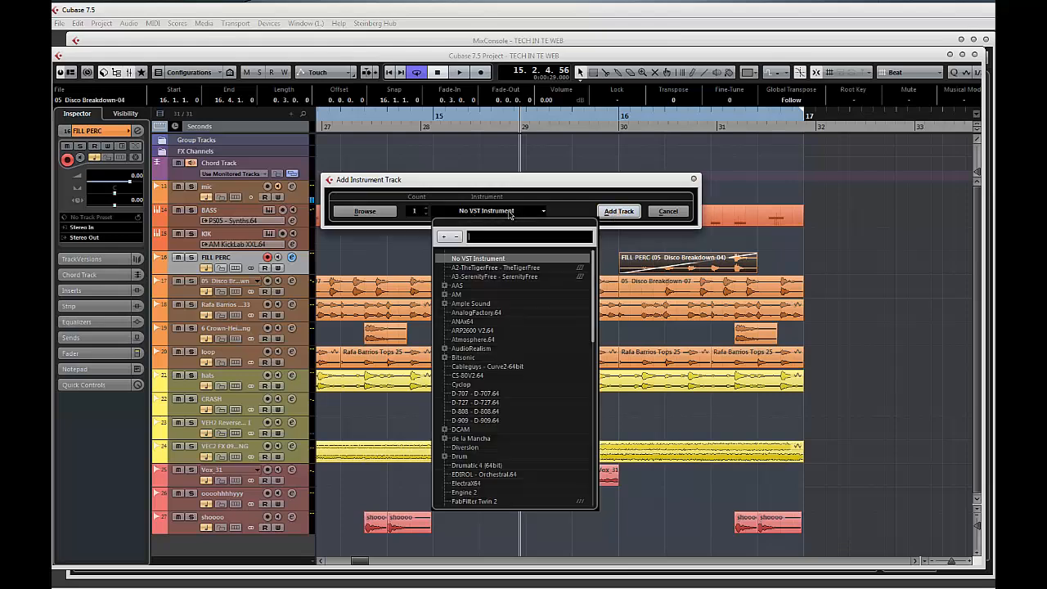
type("ADDI")
key("Return")
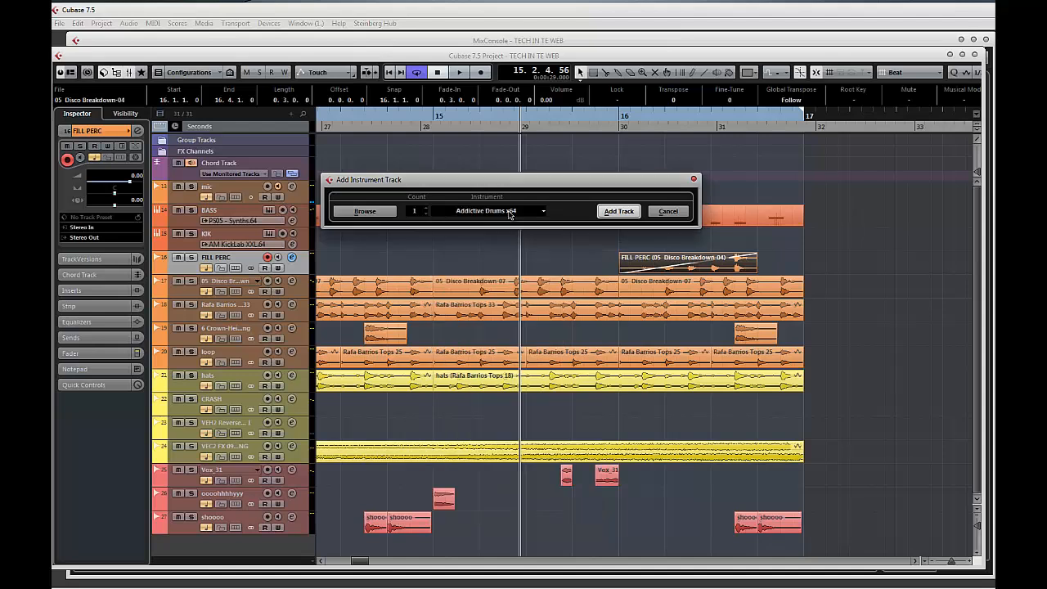
left_click(612, 212)
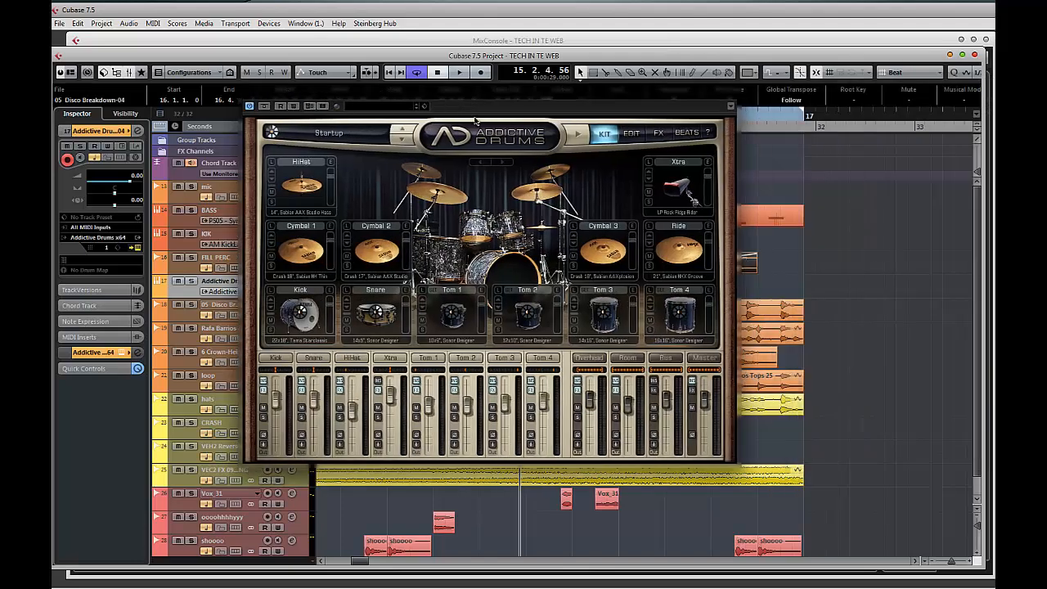
left_click_drag(470, 107, 552, 155)
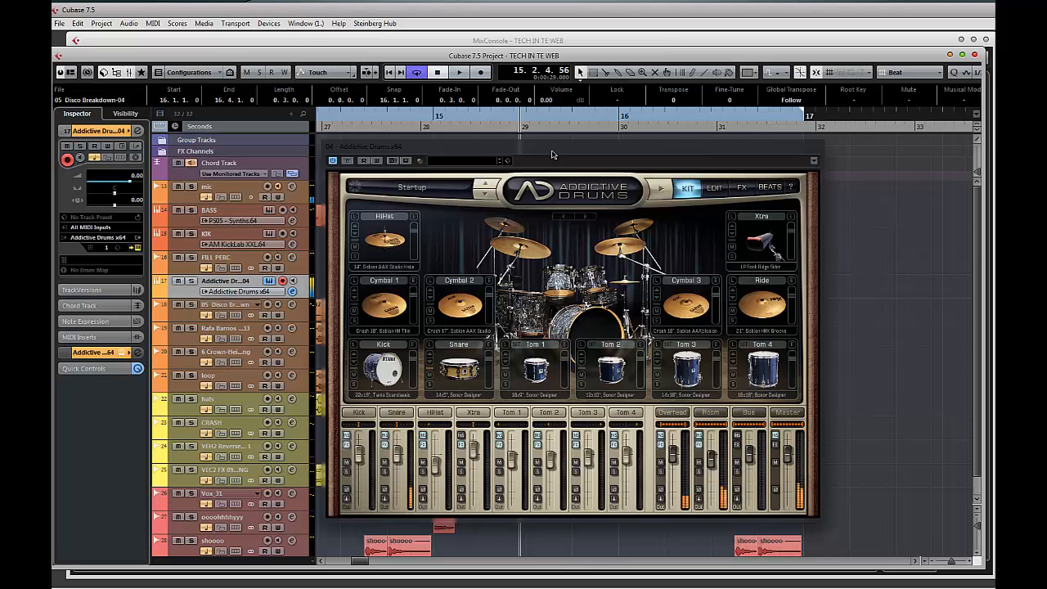
left_click(814, 159)
- Record a drum fill in bar 16 on the Addictive Drums track, then split the part at bar 16 and delete everything before it
key("space")
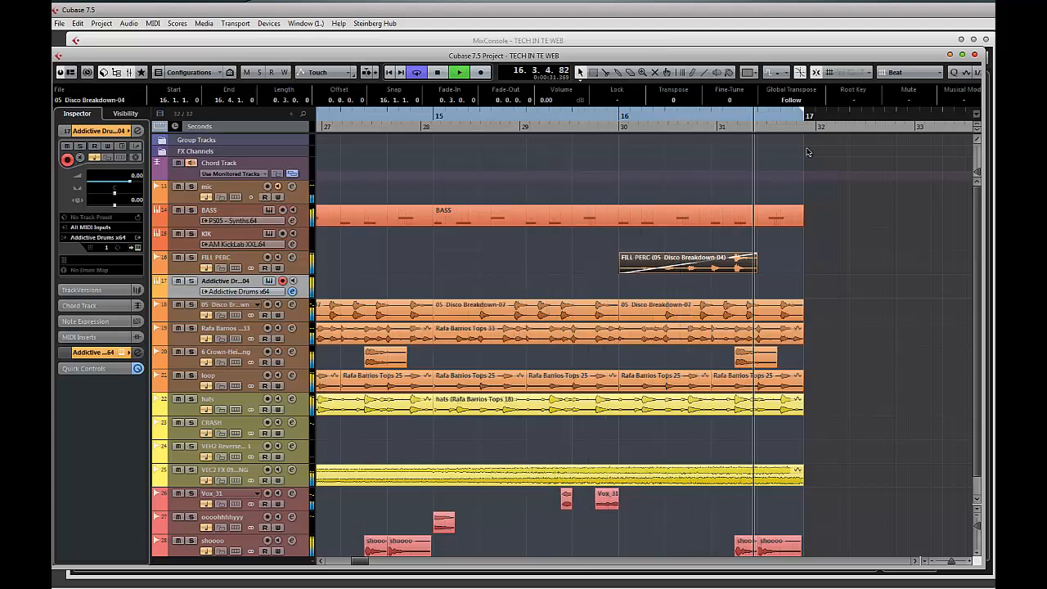
key("space")
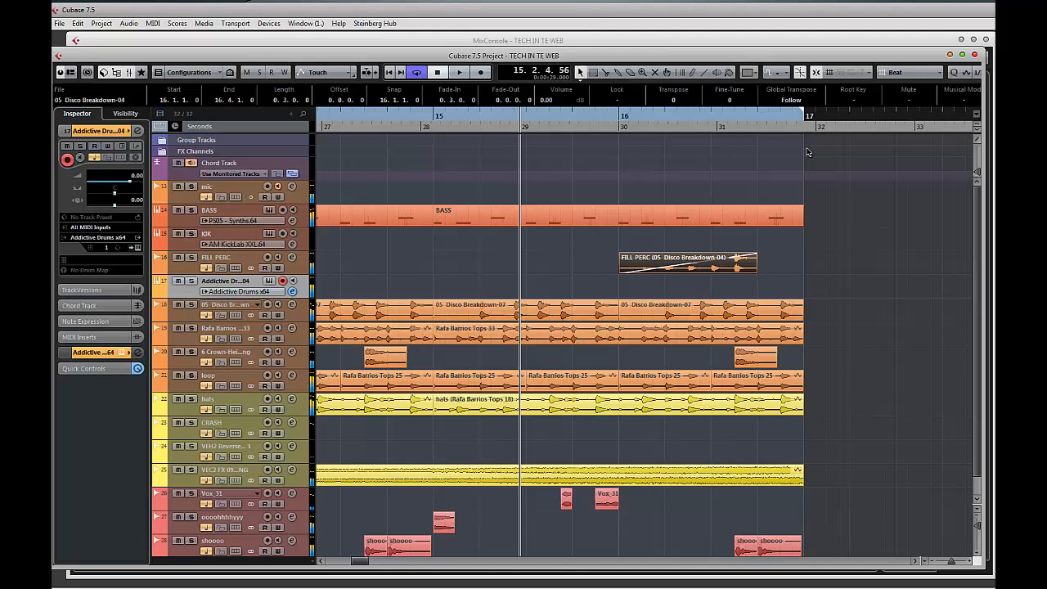
key("KP_Multiply")
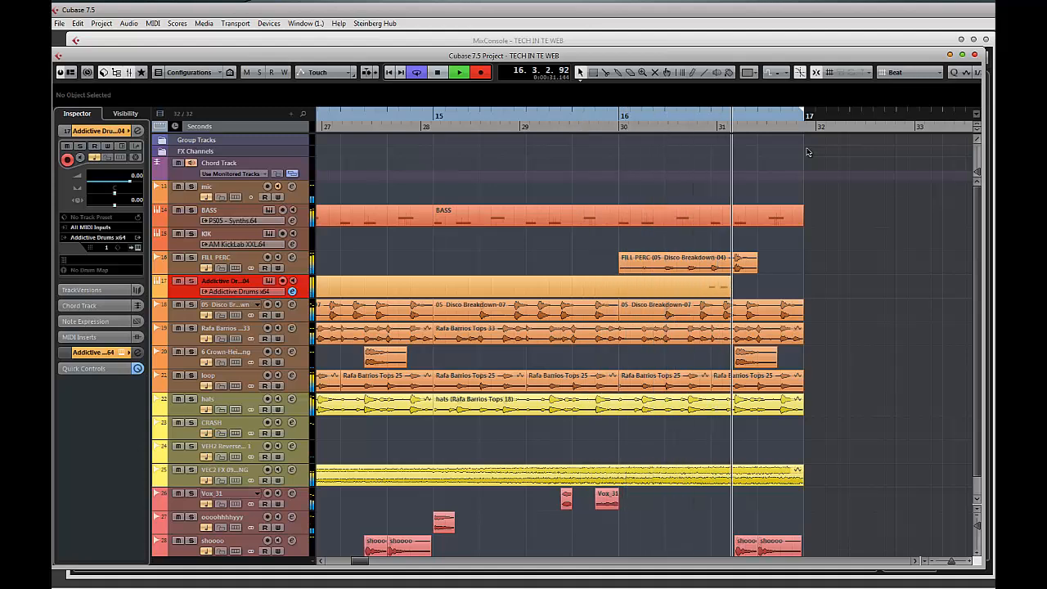
key("space")
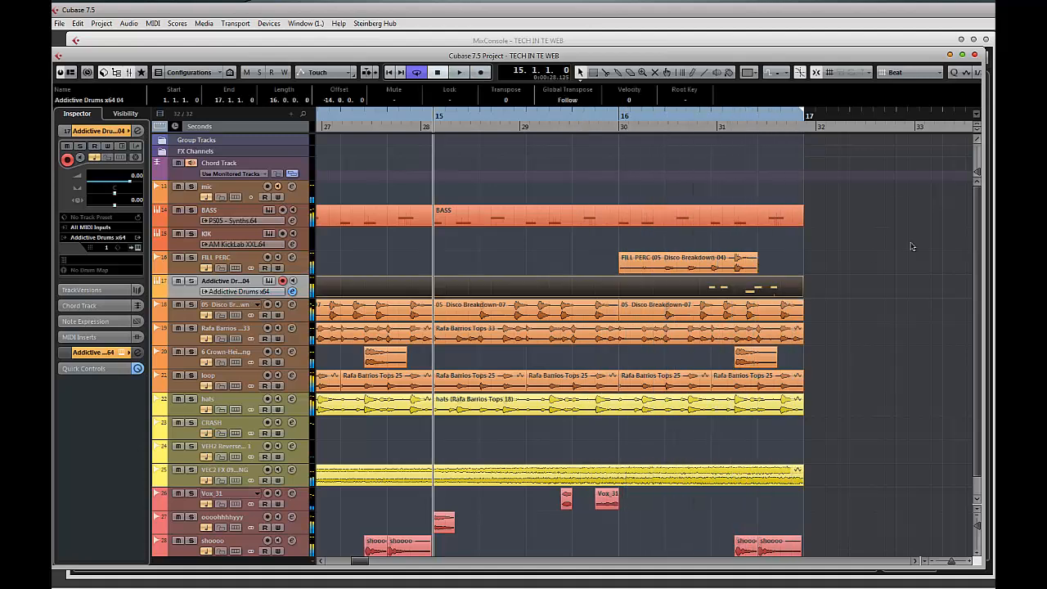
left_click(619, 286, "alt")
key("Delete")
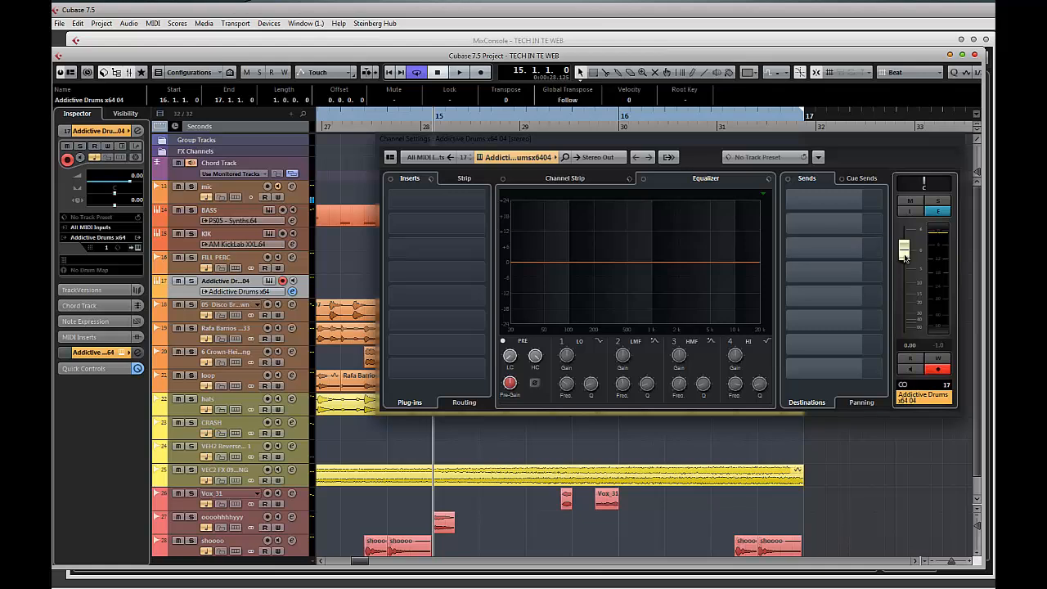
- Lower the Addictive Drums channel volume to -2.29, close its channel settings and play the fill back
mouse_move(904, 259)
left_mouse_down()
mouse_move(904, 281)
mouse_move(906, 265)
left_mouse_up()
key("space")
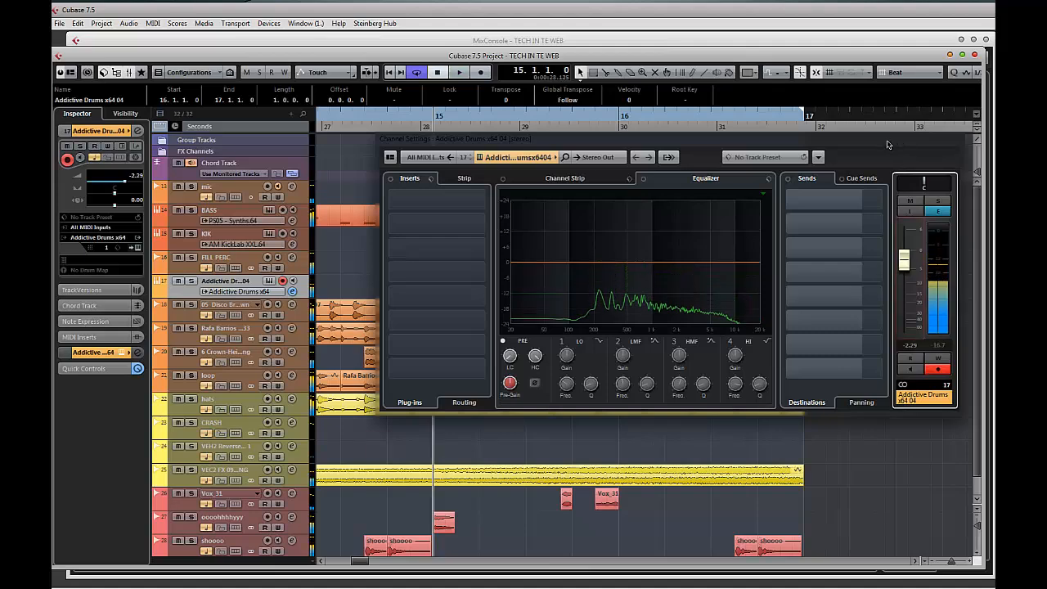
left_click(948, 139)
key("space")
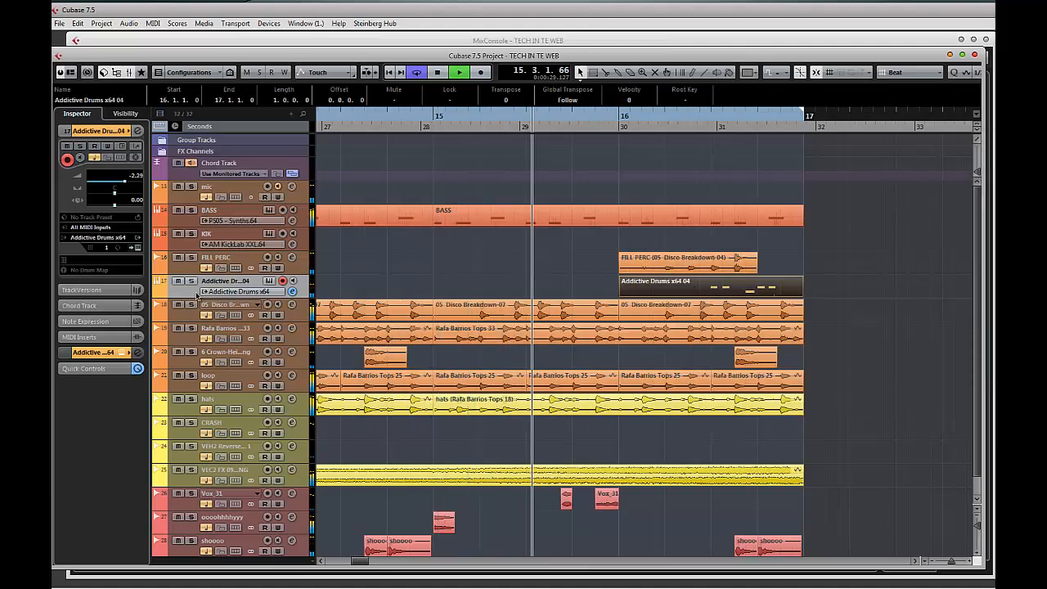
- Rename the Addictive Drums track as FILL and listen to the arrangement's ending with the new fill
double_click(228, 281)
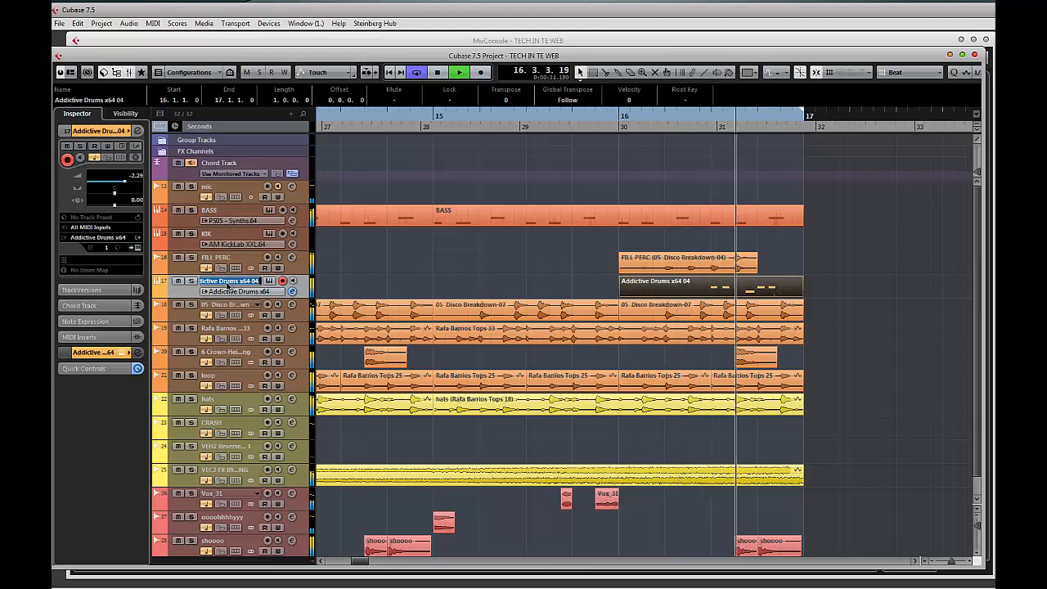
key("Return")
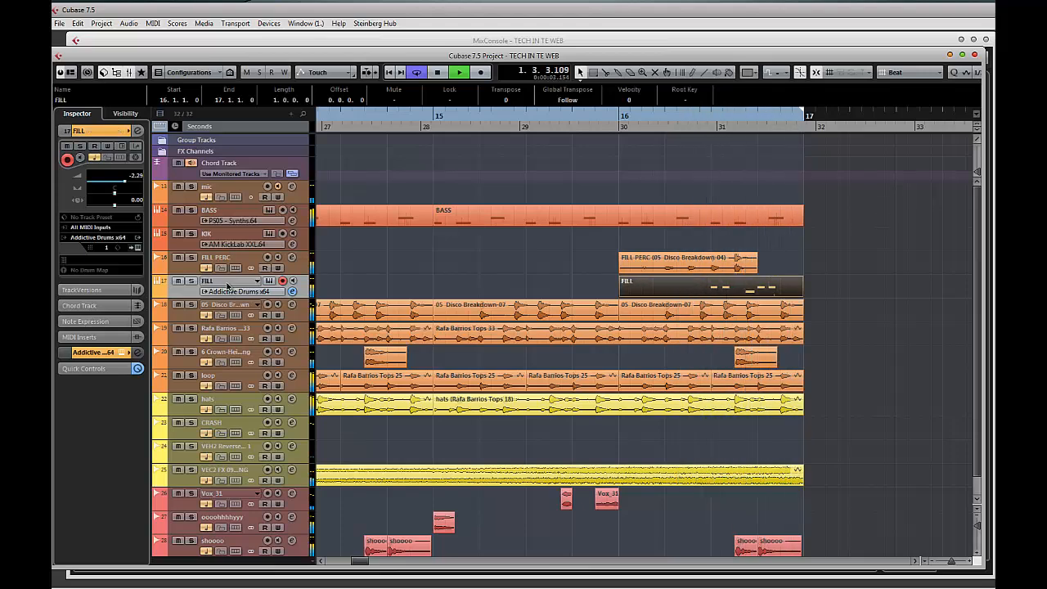
key("g")
key("g")
key("g")
key("g")
key("g")
key("g")
key("g")
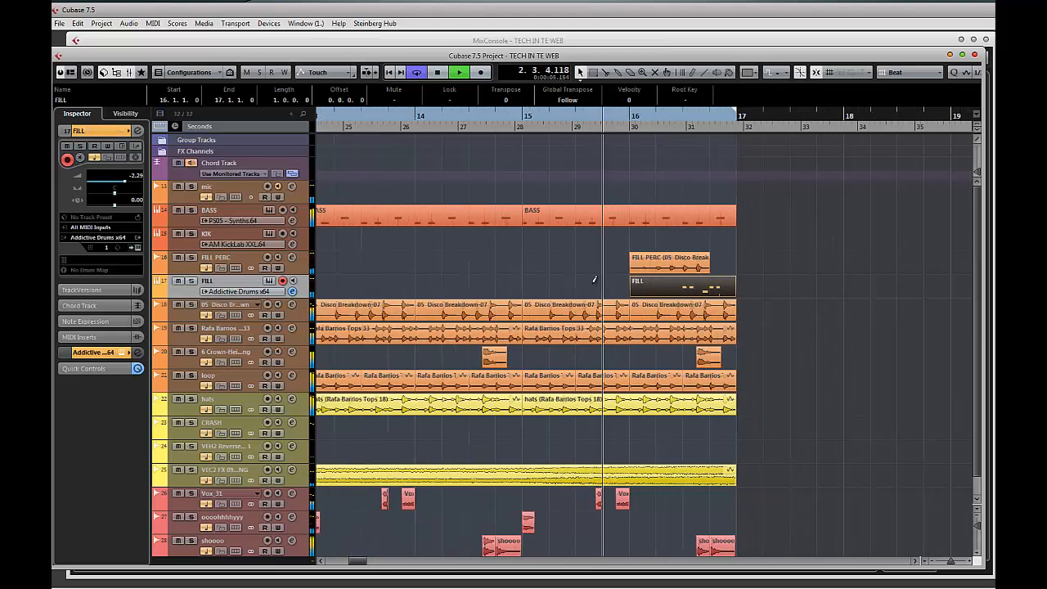
key("space")
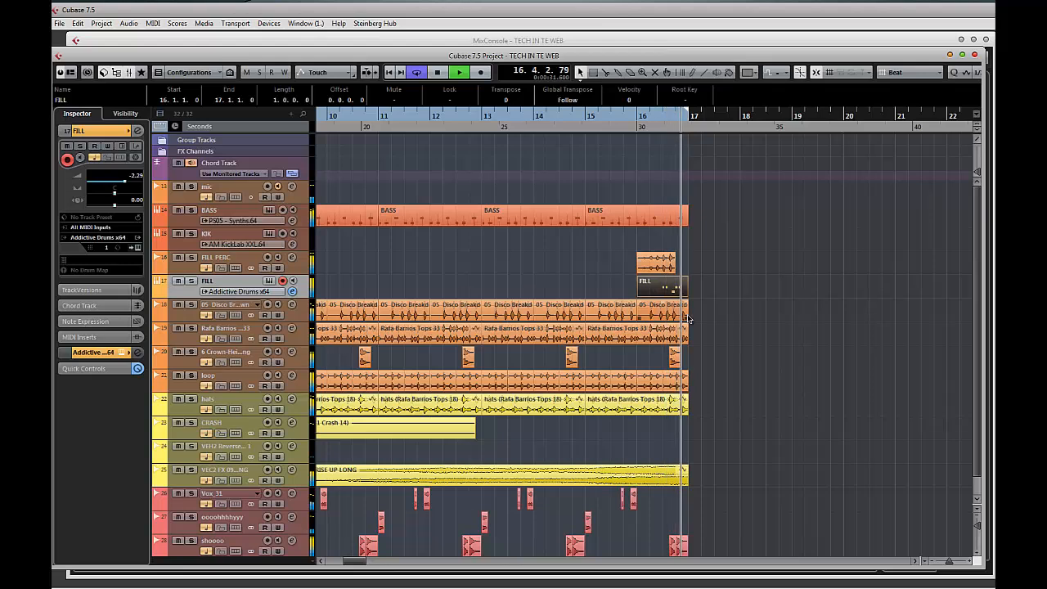
- Clear the last beat of bar 16 by shortening the hats, Disco Breakdown and Rafa Barrios Tops 33 clips and moving the RISE UP LONG riser earlier
left_click_drag(685, 412, 675, 413)
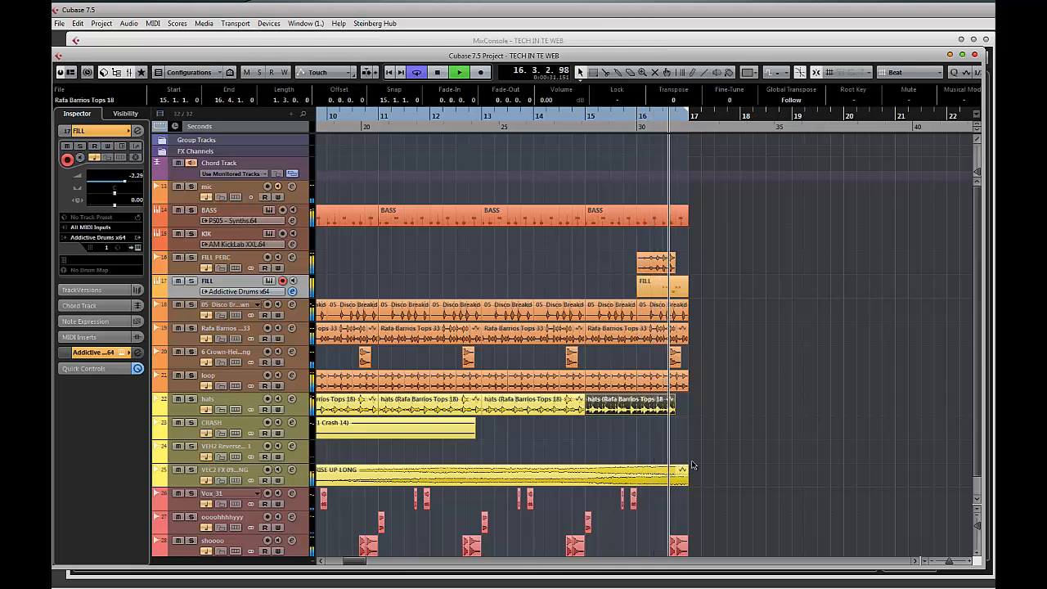
left_click(667, 482)
left_click_drag(665, 479, 664, 480)
key("space")
key("space")
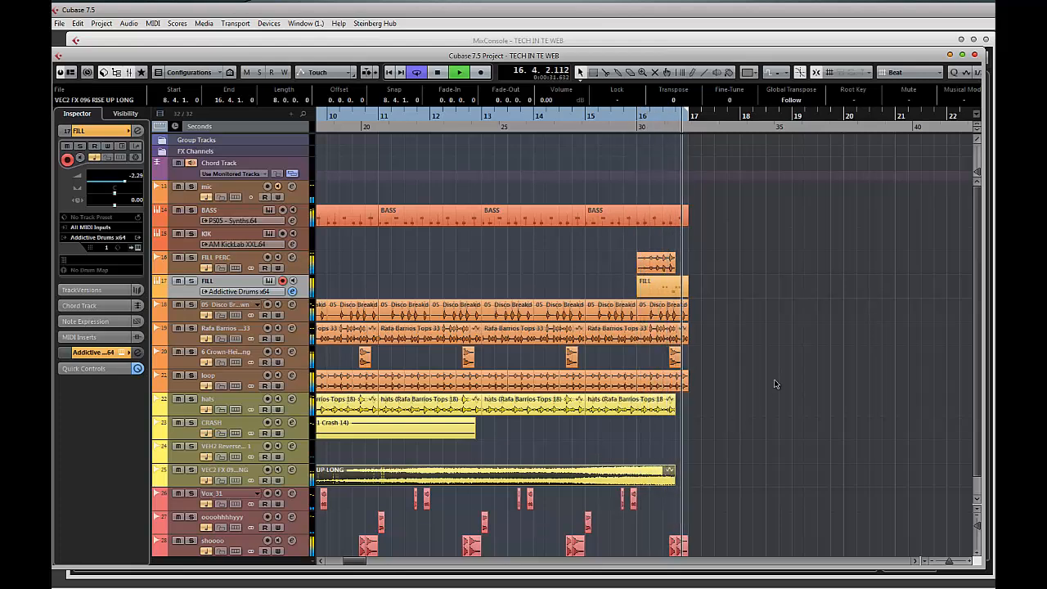
left_click_drag(688, 319, 676, 342)
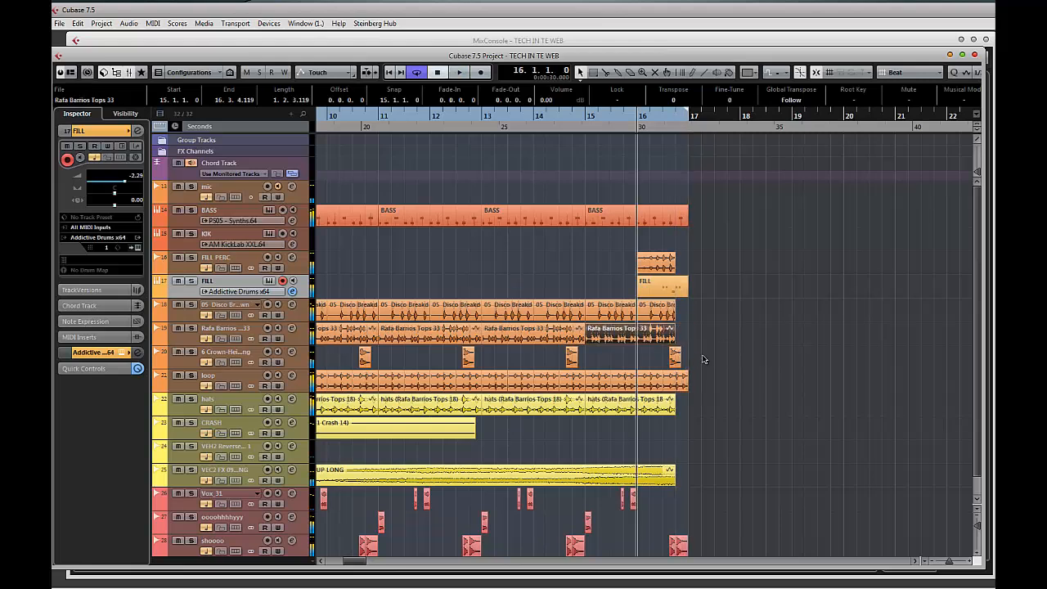
- Trim the loop clip's last beat in bar 16 and extend the FILL PERC clip to the end of the bar
left_click_drag(683, 387, 676, 386)
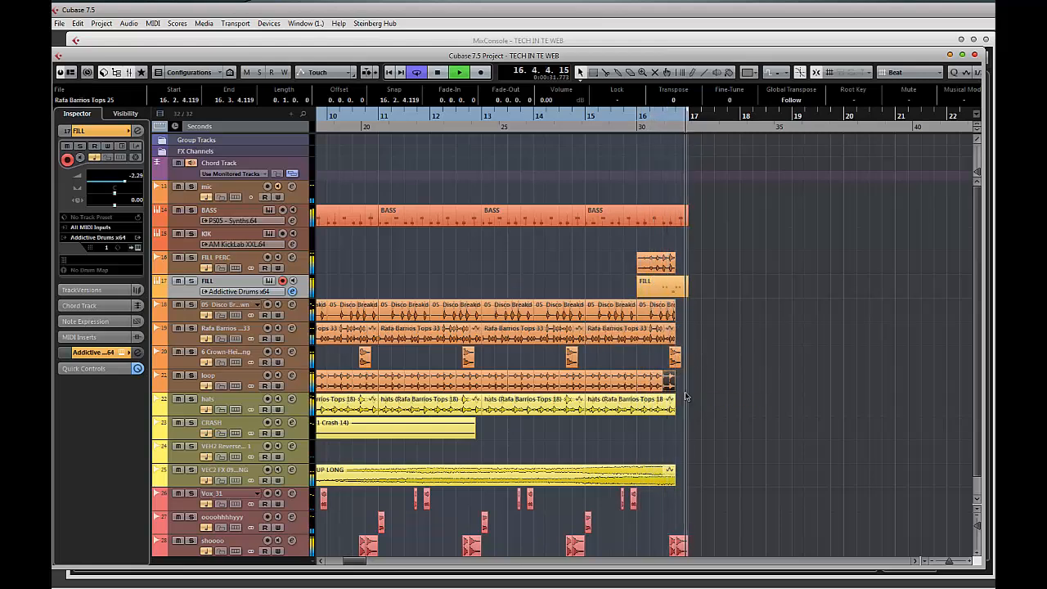
scroll(691, 490, "down", 1)
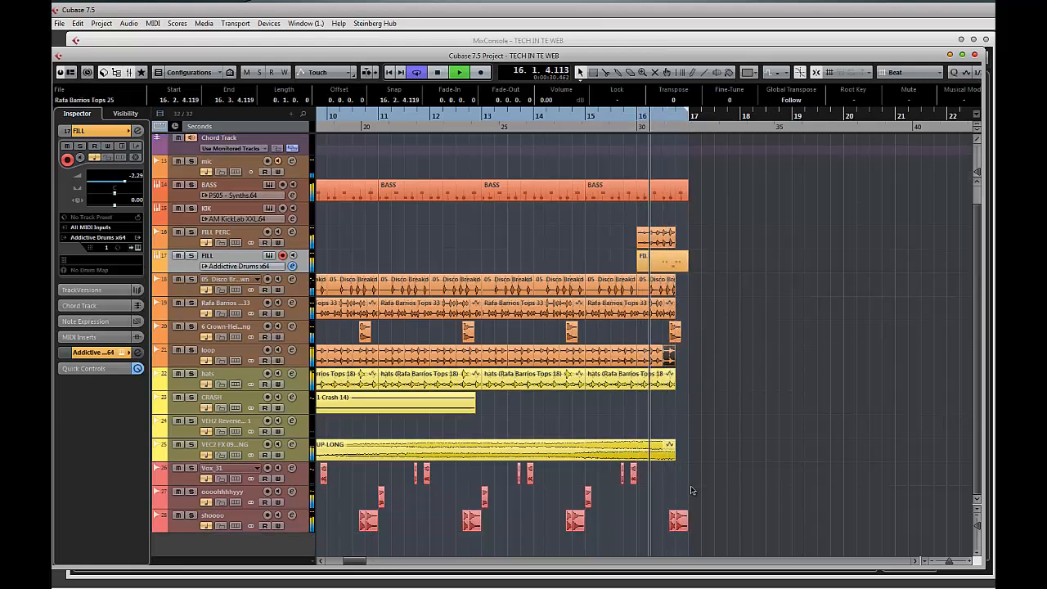
left_click(718, 523)
left_click_drag(663, 532, 668, 529)
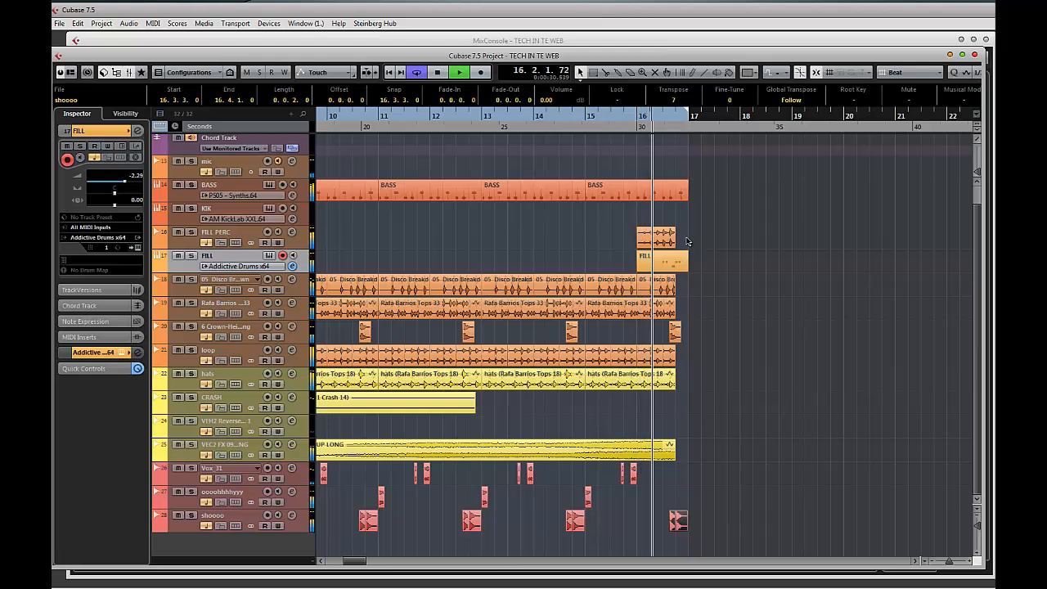
left_click_drag(675, 242, 685, 252)
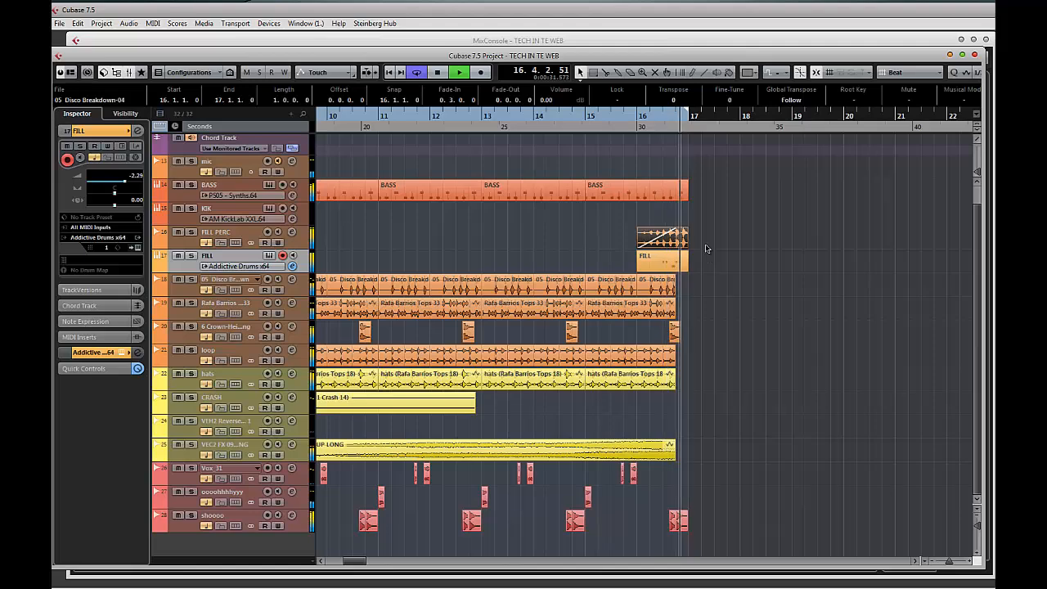
key("space")
- Select all clips of the 16-bar arrangement on the BASS to shoooo tracks and duplicate them to start at bar 17
key("g")
key("g")
key("g")
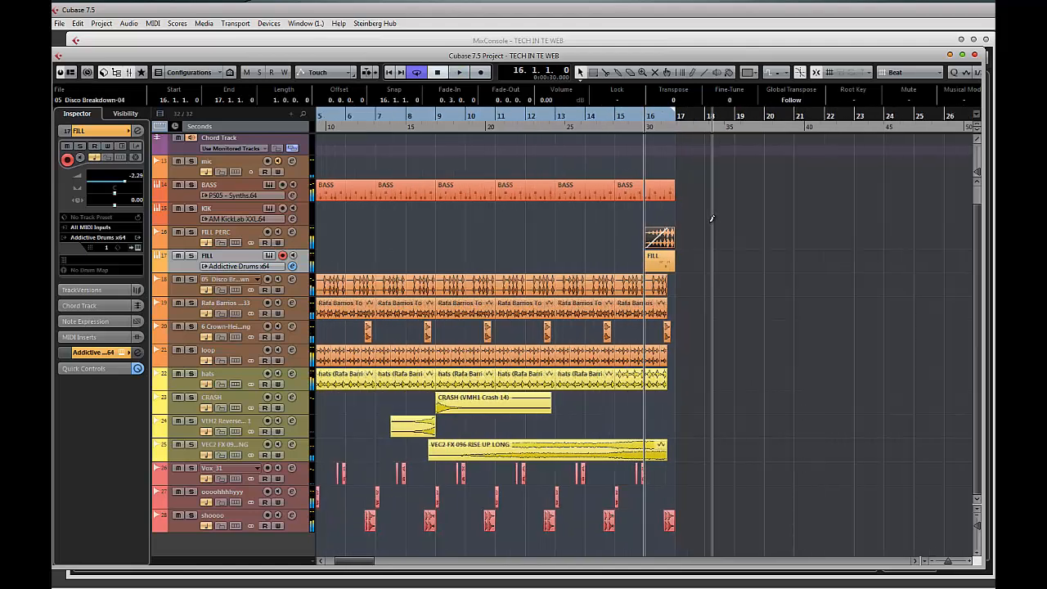
key("space")
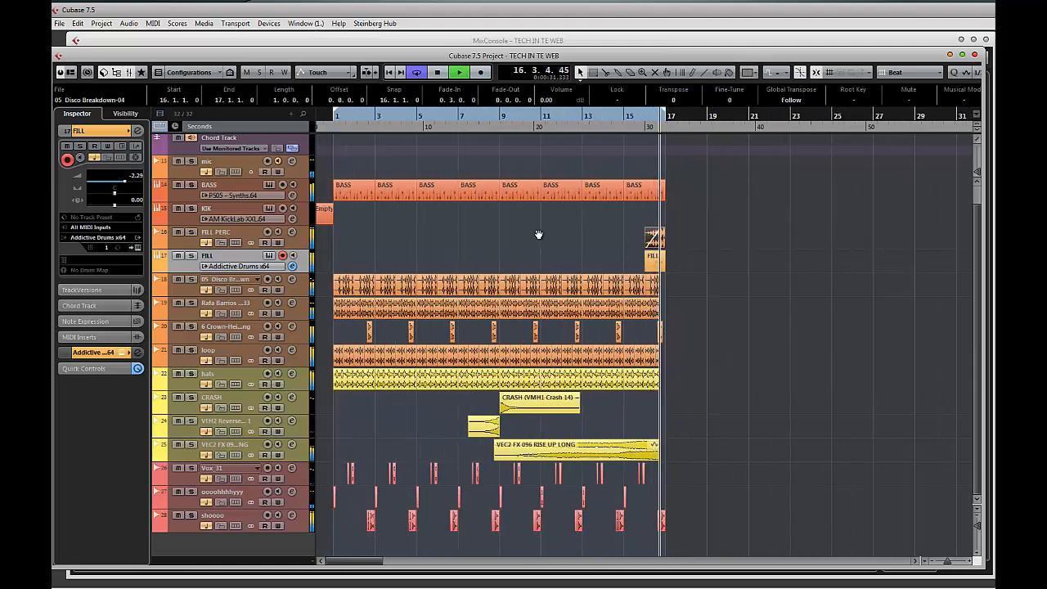
key("space")
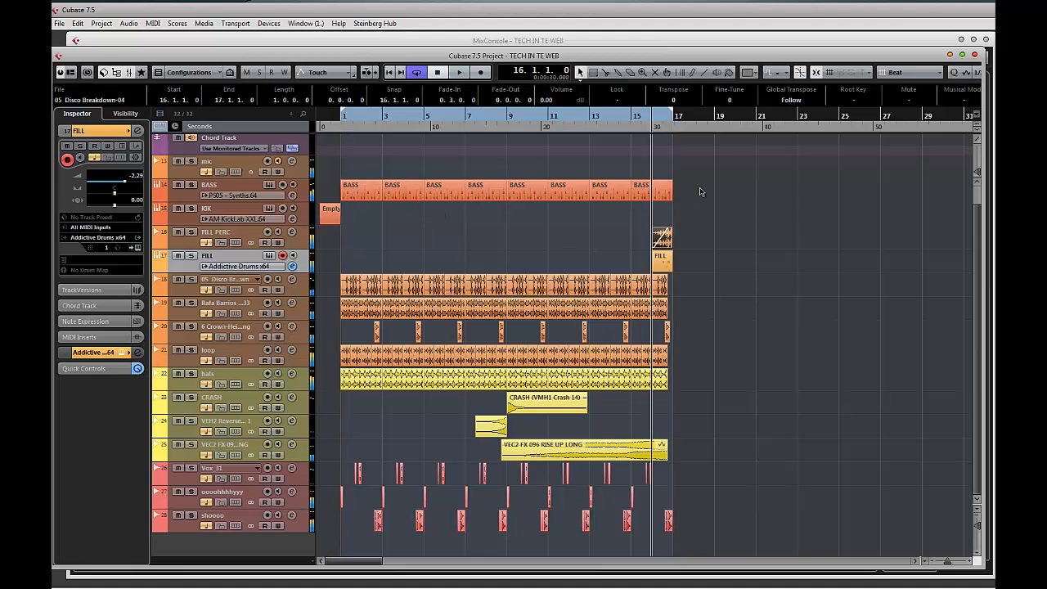
left_click_drag(699, 191, 347, 536)
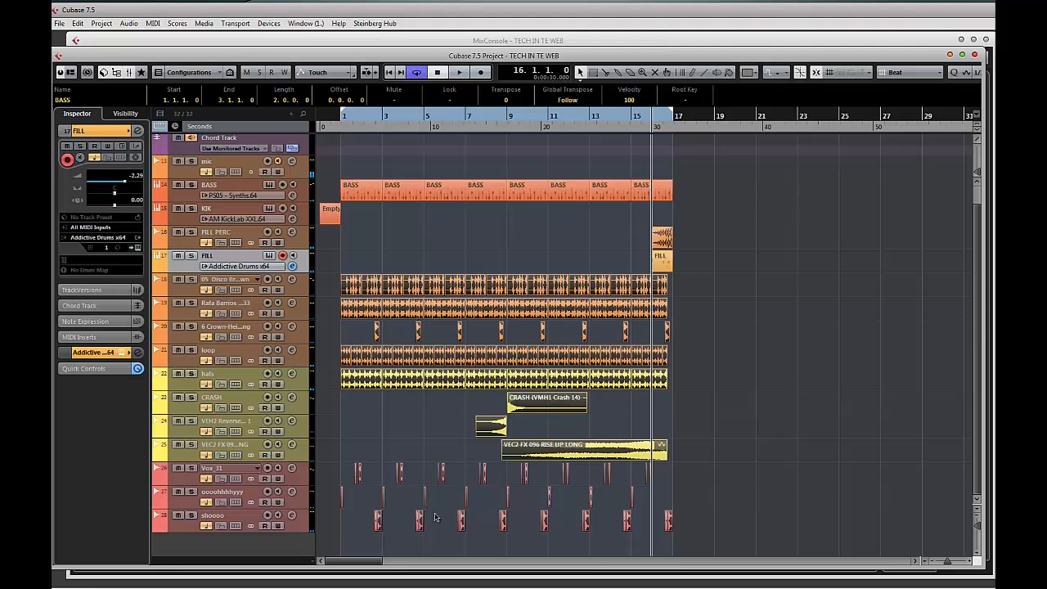
key("ctrl+d")
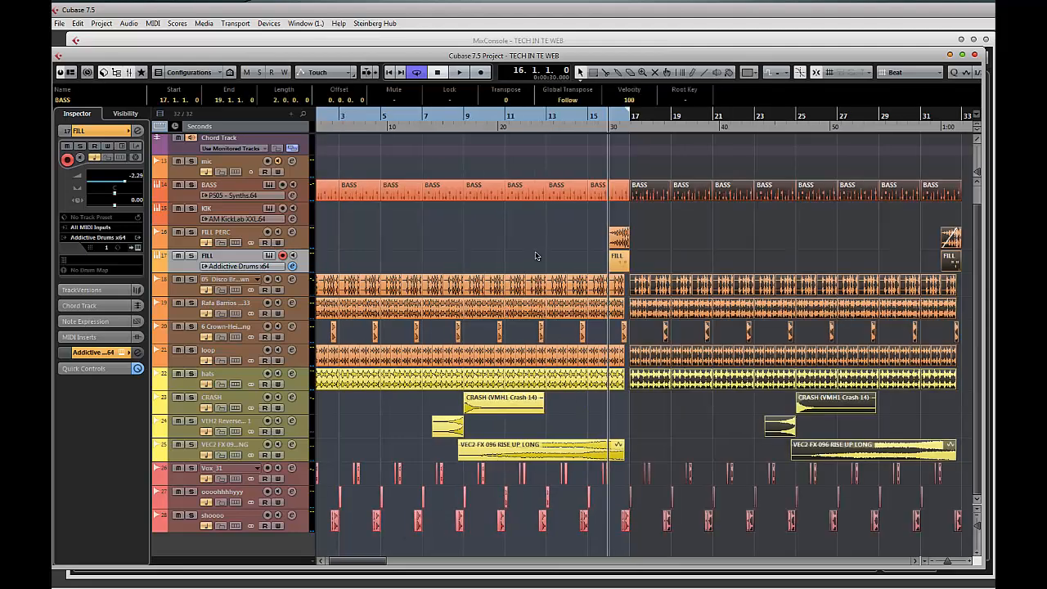
left_click_drag(528, 249, 600, 247)
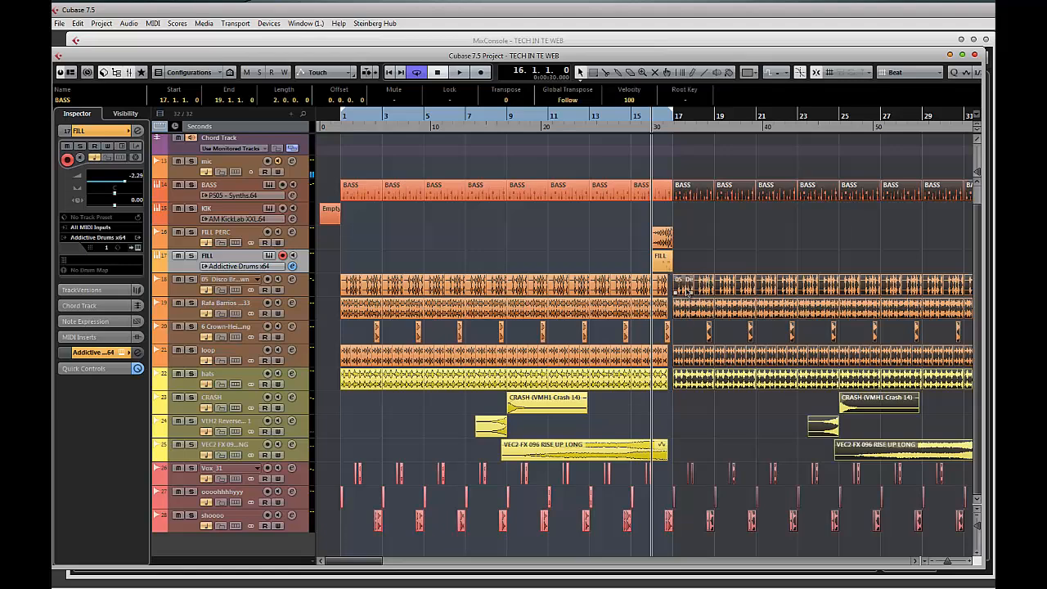
- Delete the BASS parts from bars 1 to 16
left_click_drag(699, 256, 752, 254)
left_click_drag(355, 171, 651, 201)
key("Delete")
- Play the arrangement from bar 1, auditioning the hats track muted and then soloed, and select that track
key("KP_1")
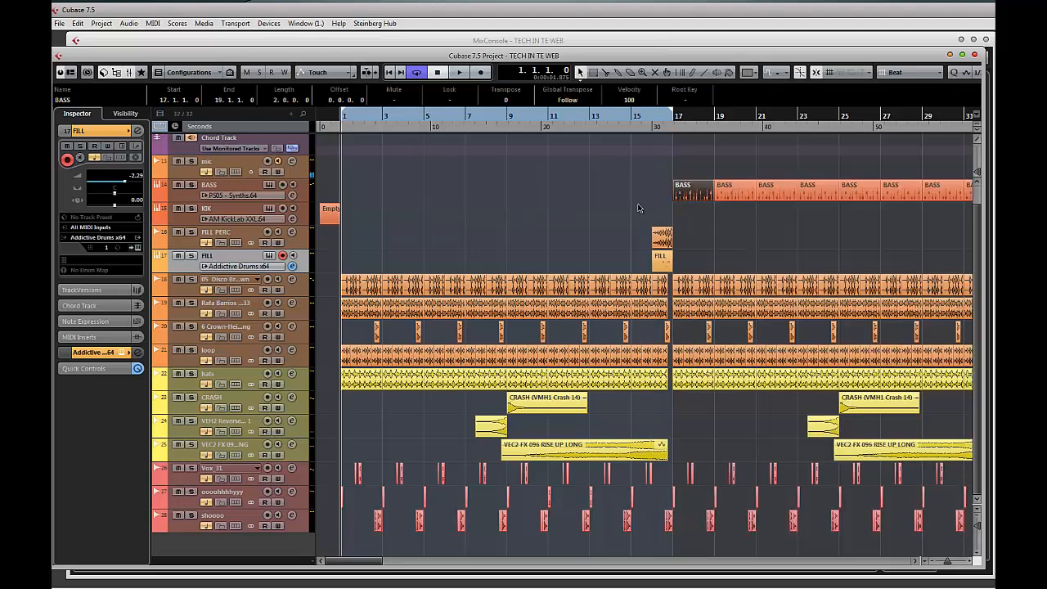
key("space")
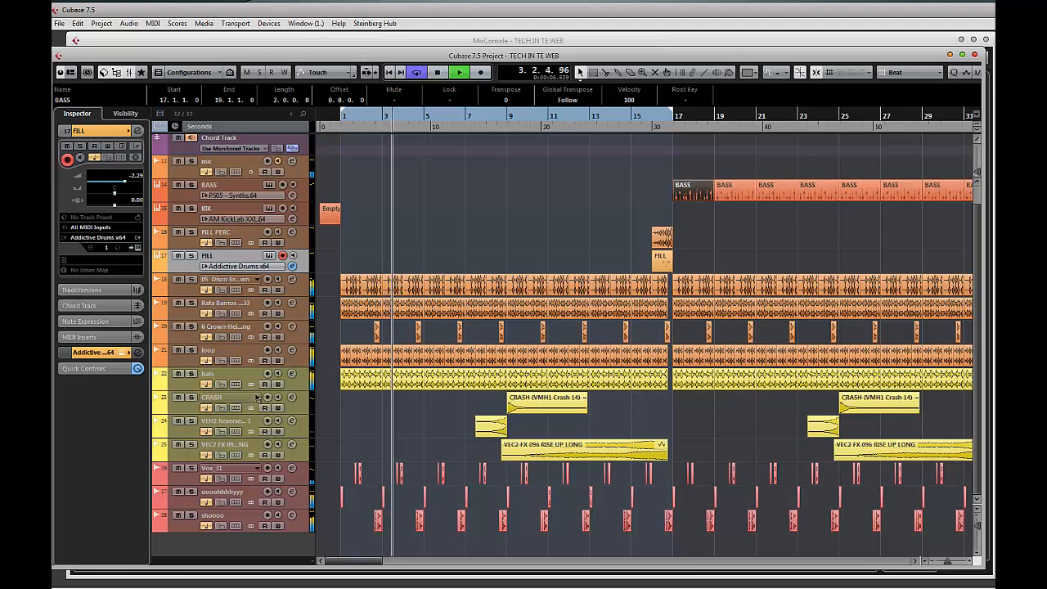
left_click(178, 373)
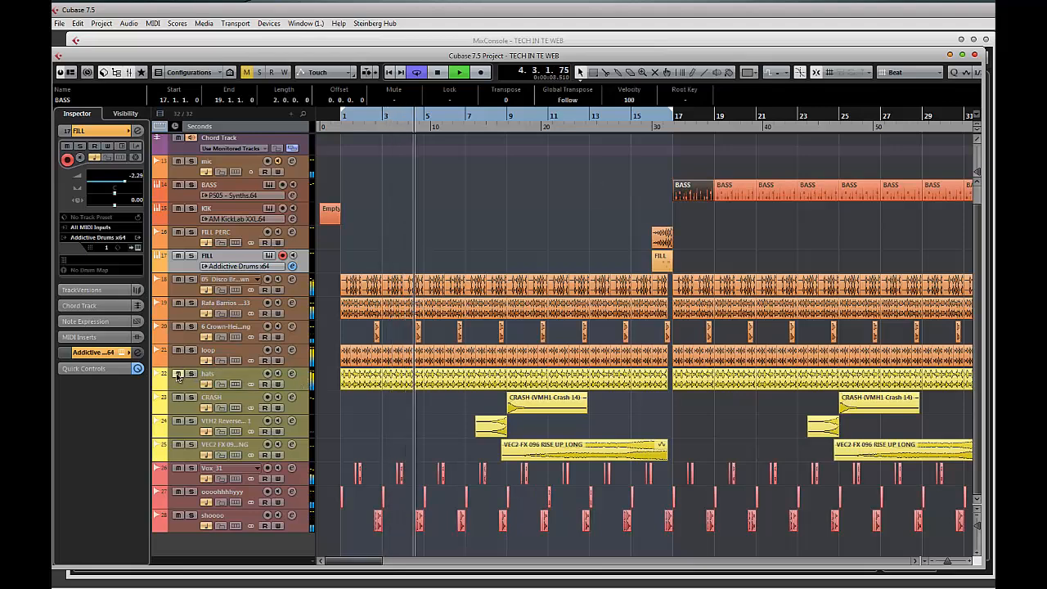
left_click(178, 373)
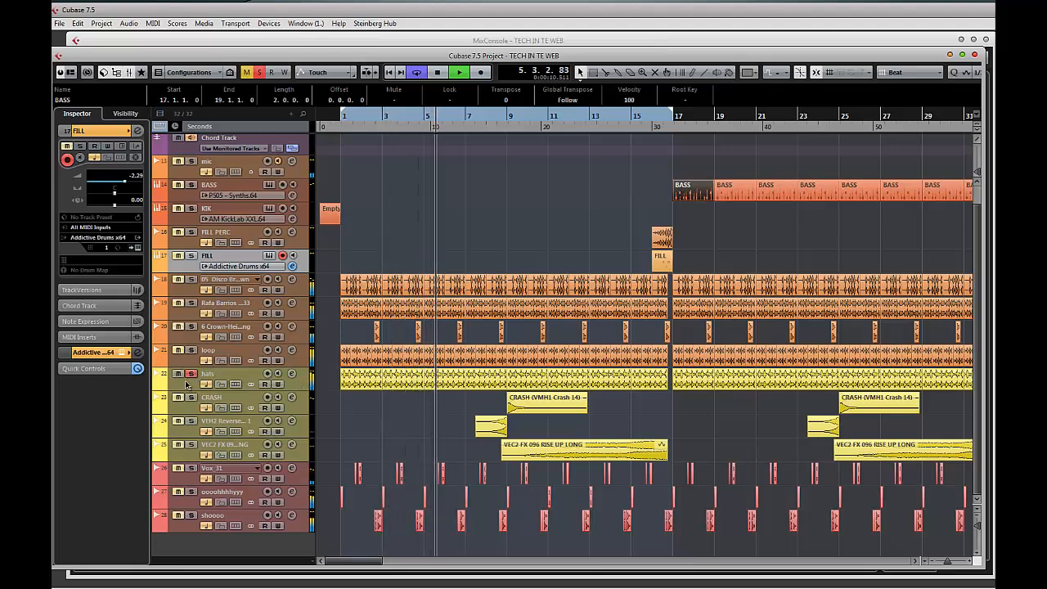
left_click(237, 378)
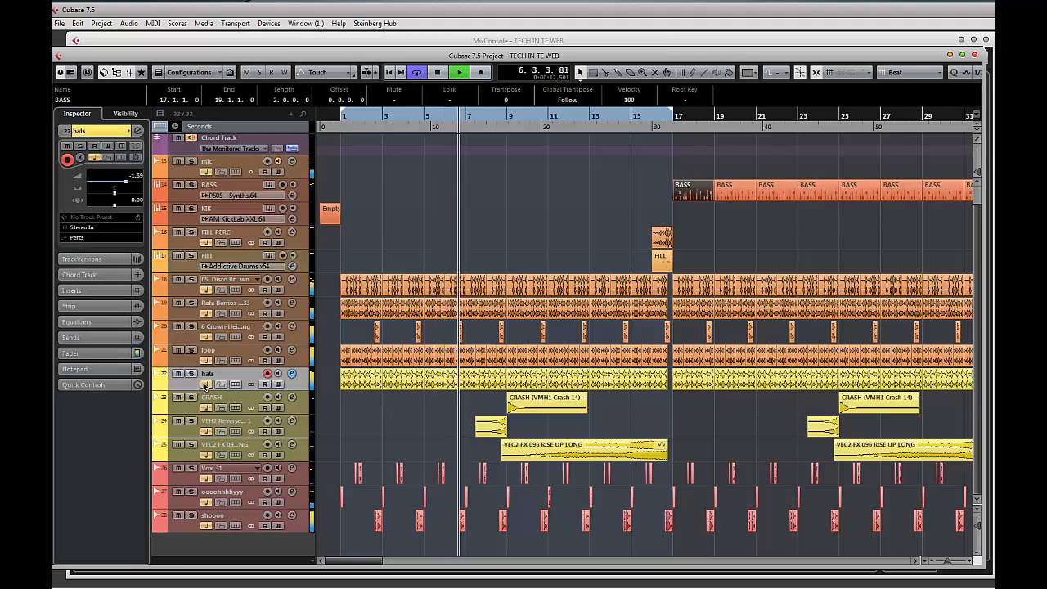
key("space")
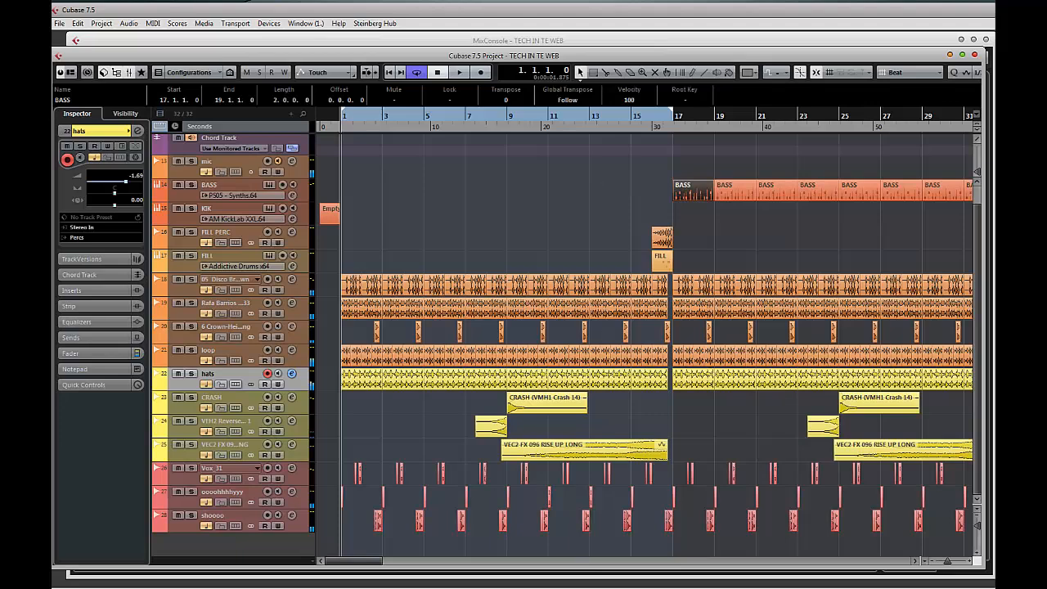
- Bring the hats channel settings into view and open the effect list for the second insert slot
left_click_drag(994, 161, 571, 130)
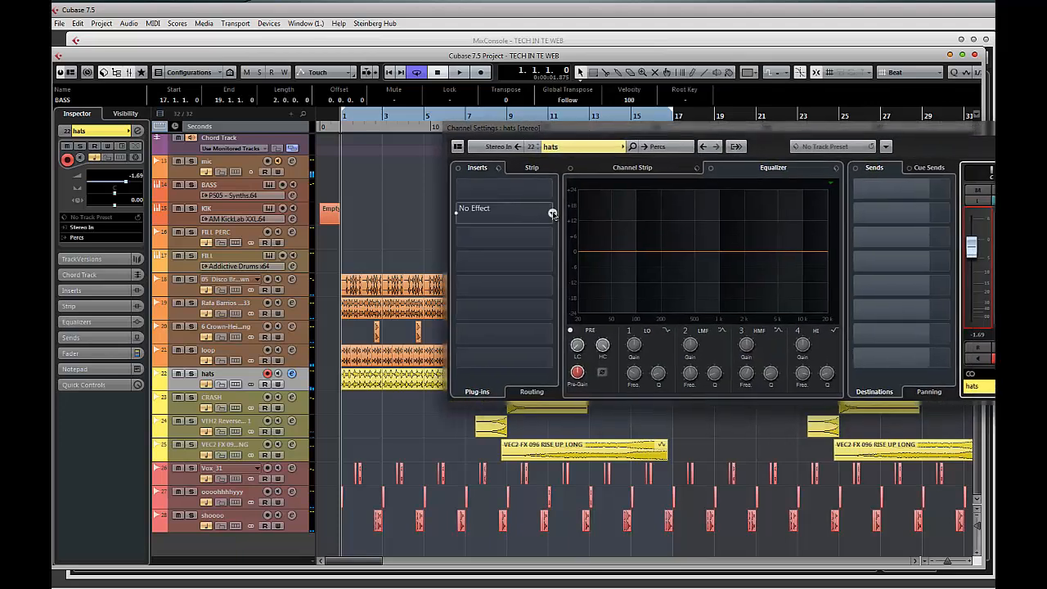
left_click(552, 214)
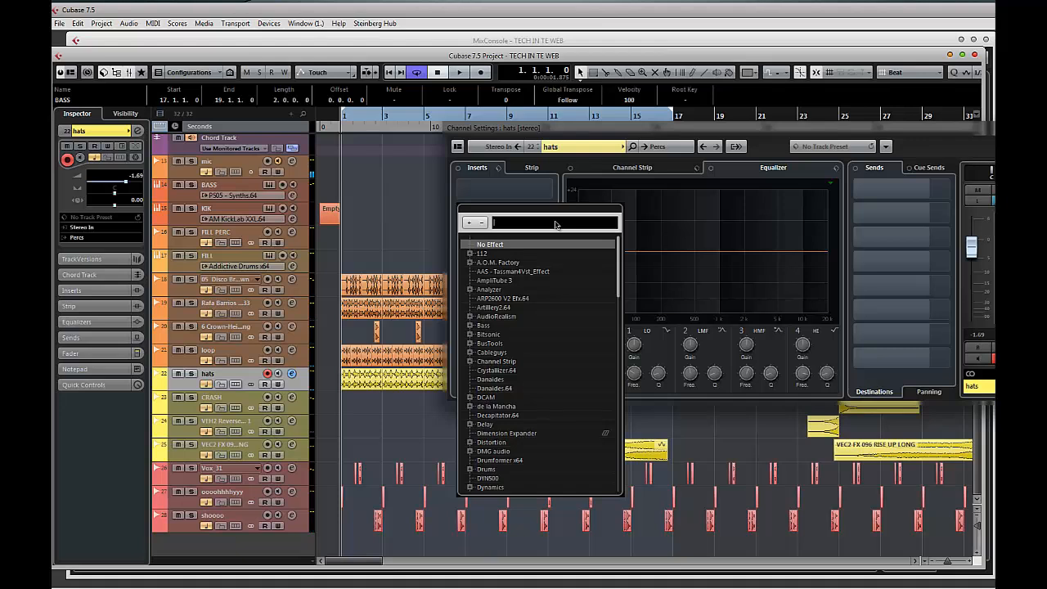
type("filte")
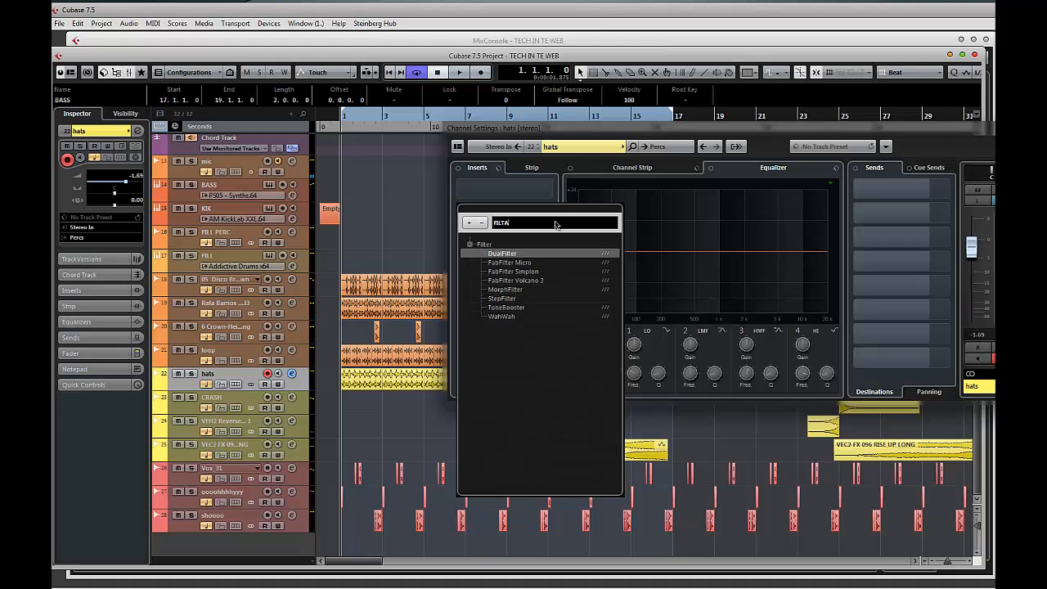
key("BackSpace")
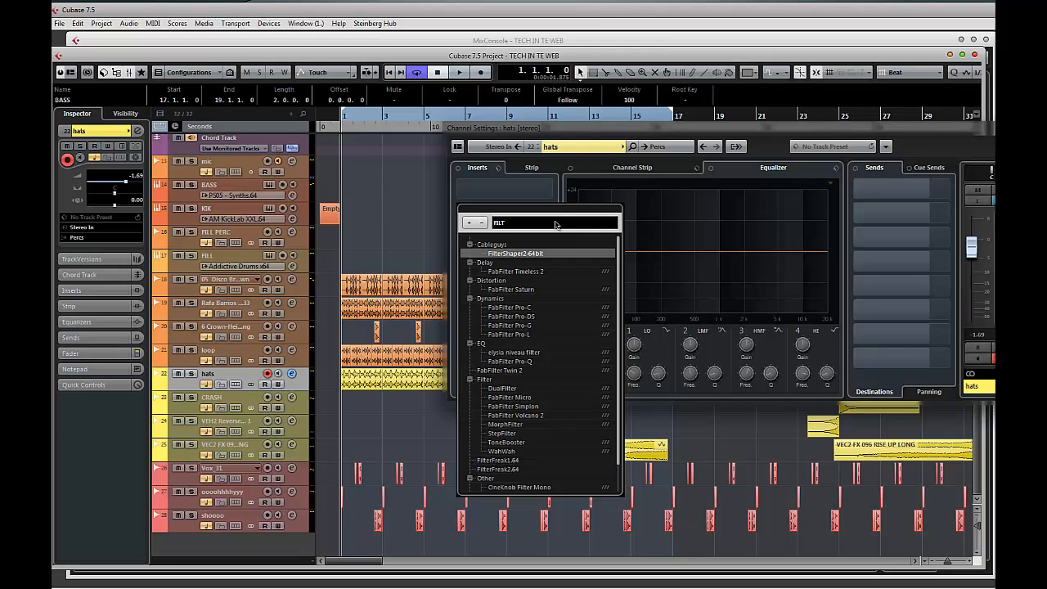
type("a")
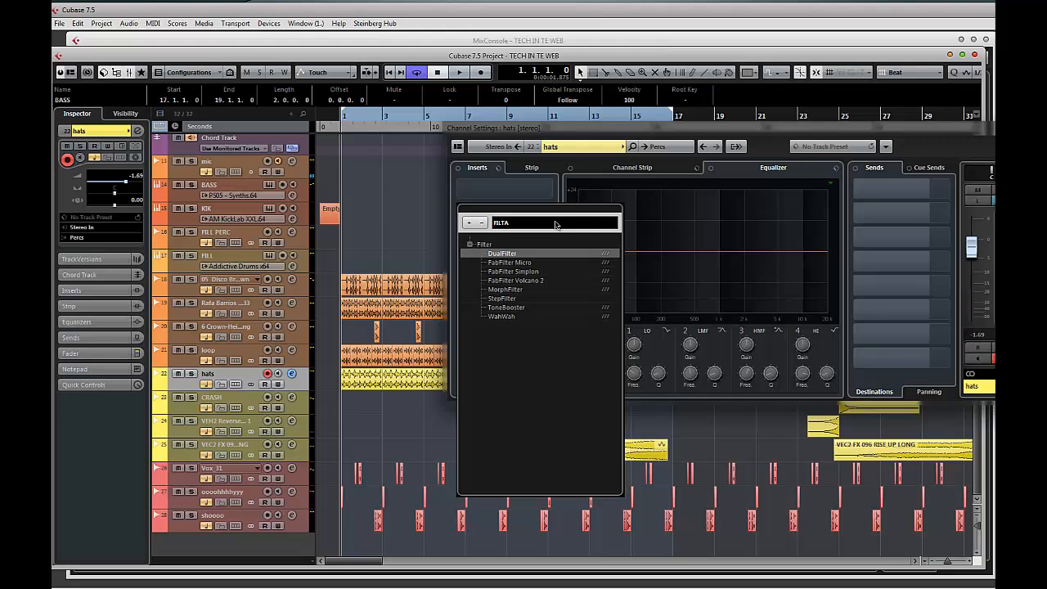
key("BackSpace")
key("BackSpace")
key("BackSpace")
key("BackSpace")
key("BackSpace")
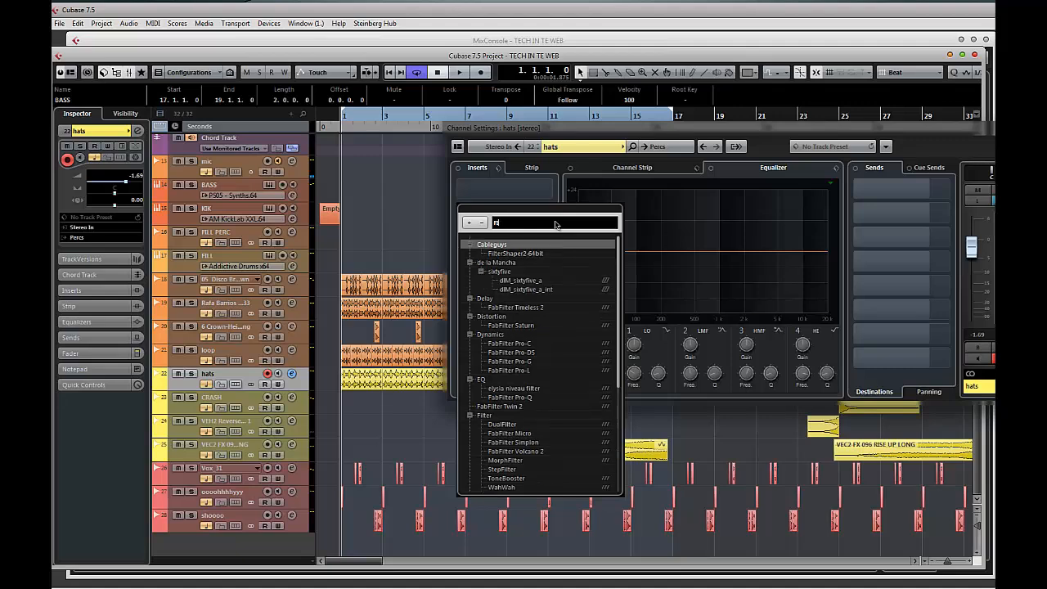
- Search the effects for PHIL, insert VPS philta in the hats' second slot and move the channel settings aside
type("PHIL")
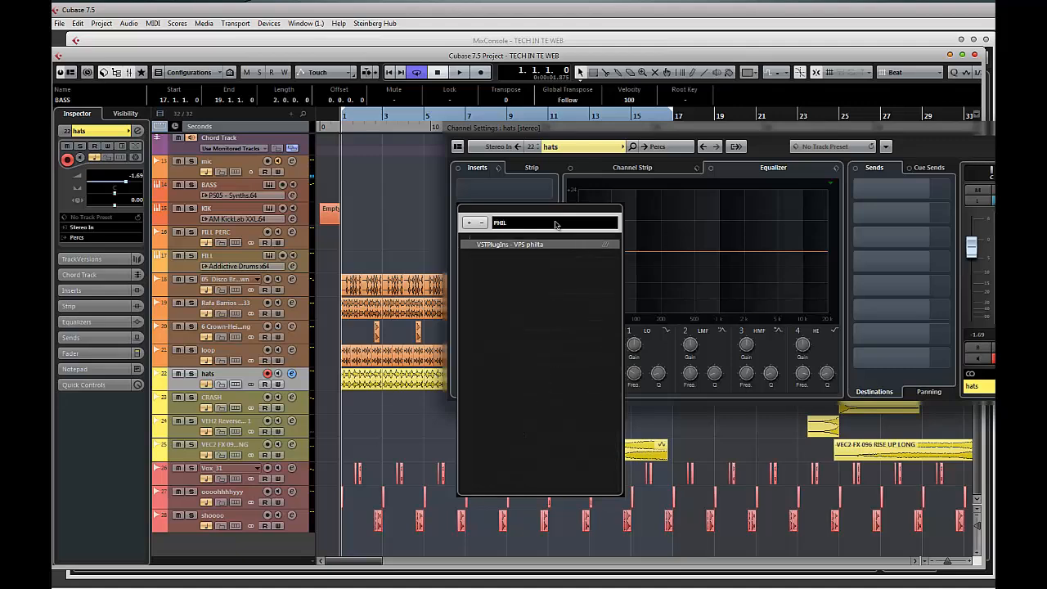
key("Escape")
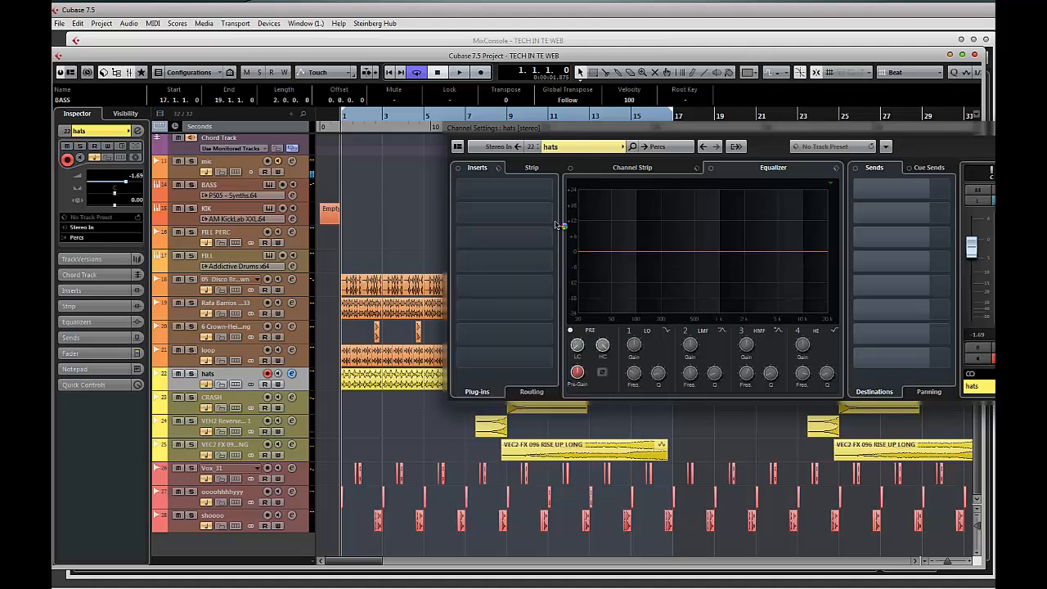
left_click_drag(597, 129, 1046, 129)
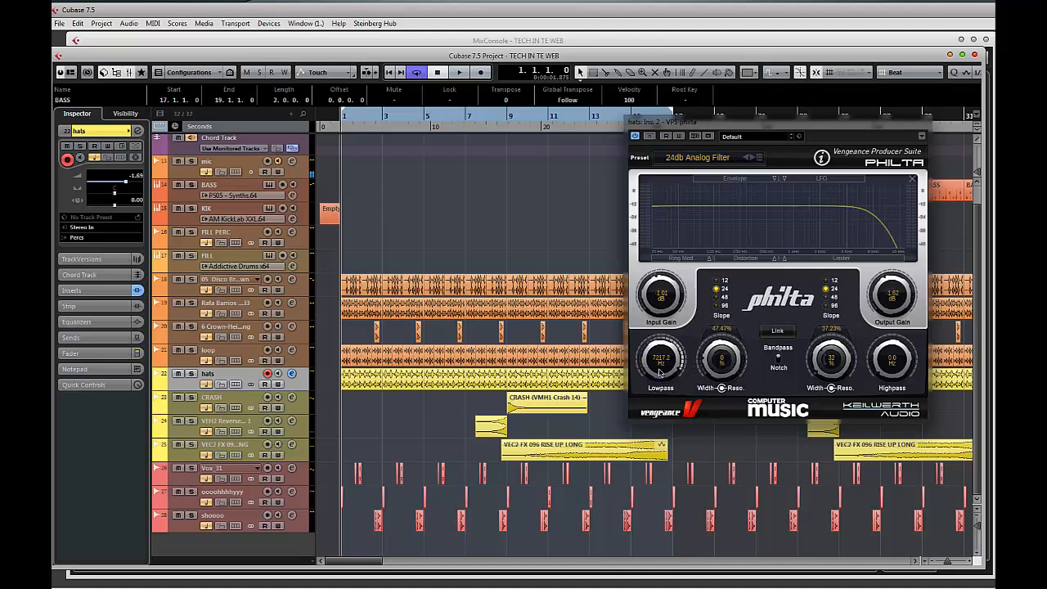
- Sweep philta's lowpass during playback, set its resonance to 44 % and open the cutoff to 22050 Hz with automation writing enabled
key("space")
left_click_drag(660, 373, 654, 435)
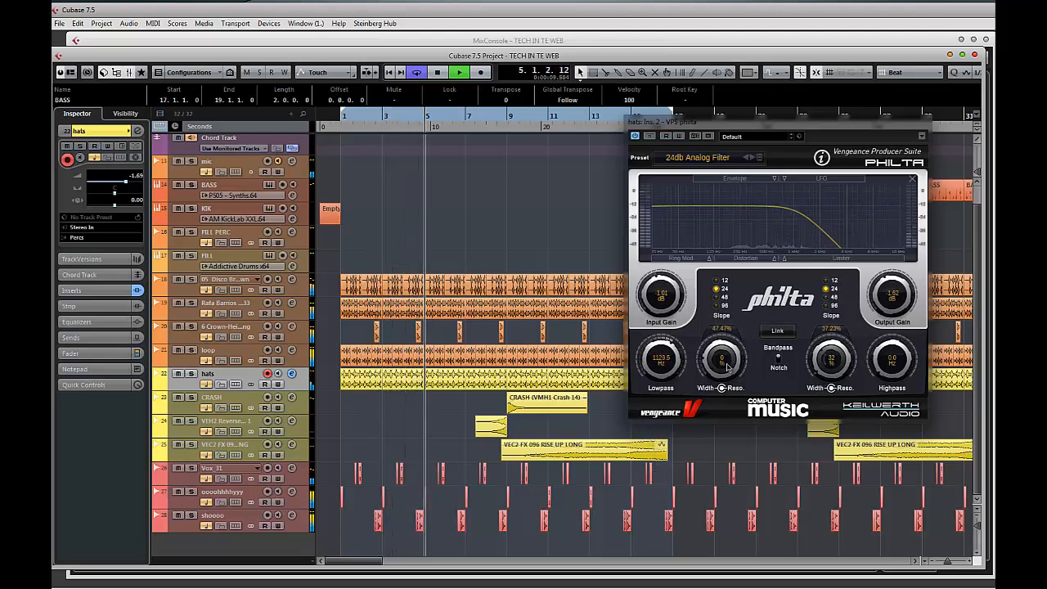
left_click_drag(726, 367, 707, 281)
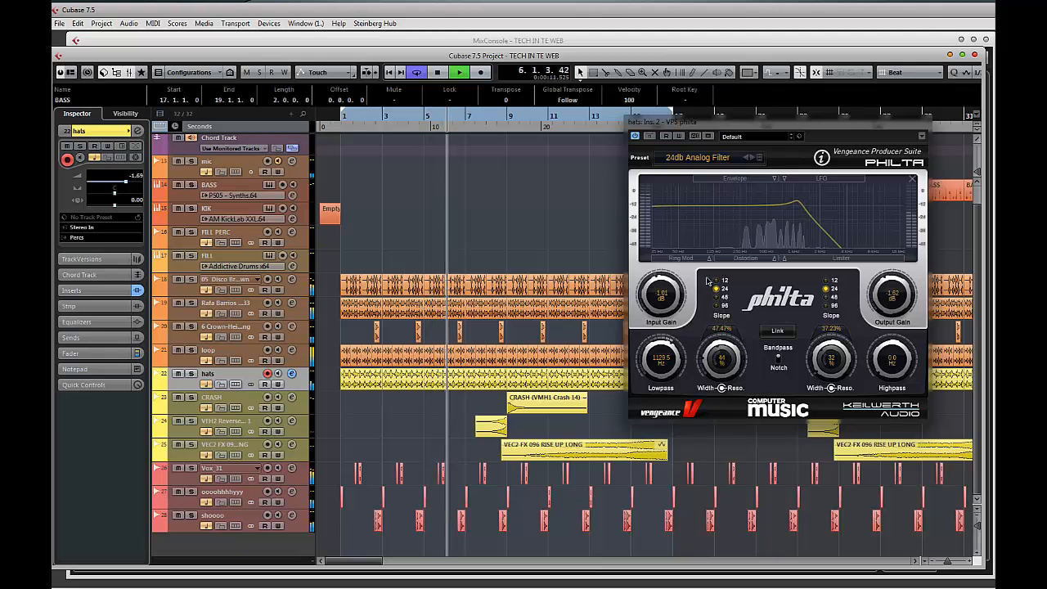
left_click_drag(656, 360, 679, 177)
key("space")
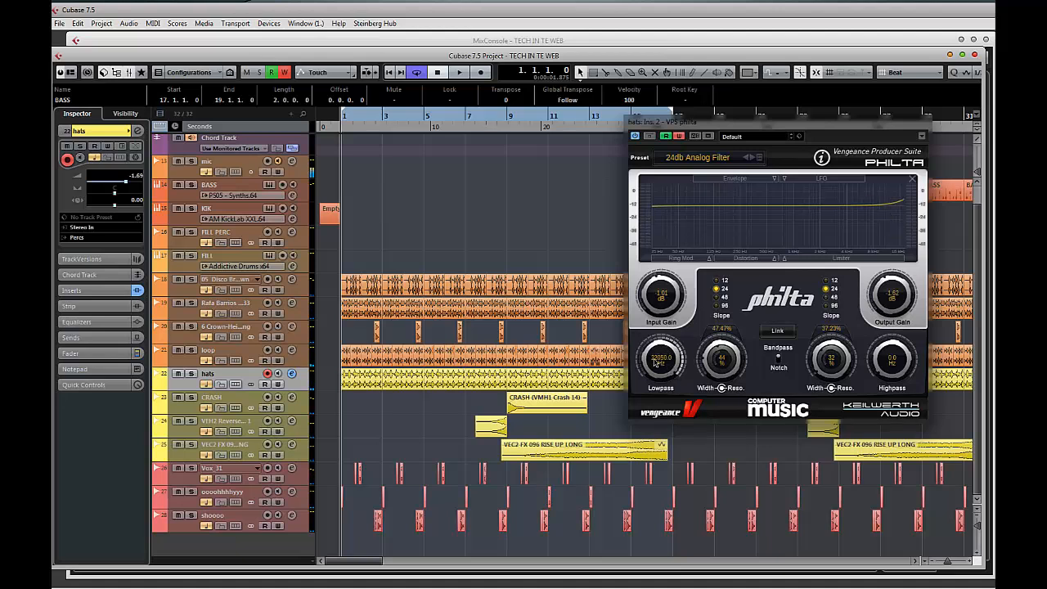
key("space")
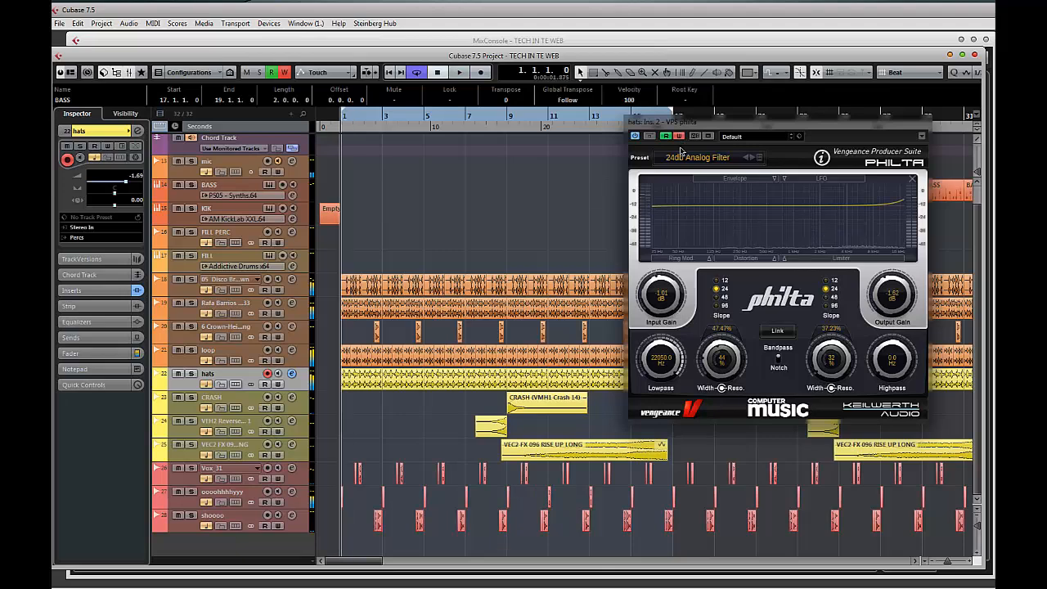
- Turn automation writing off, show the used automation for the hats track and move the philta window aside
right_click(300, 383)
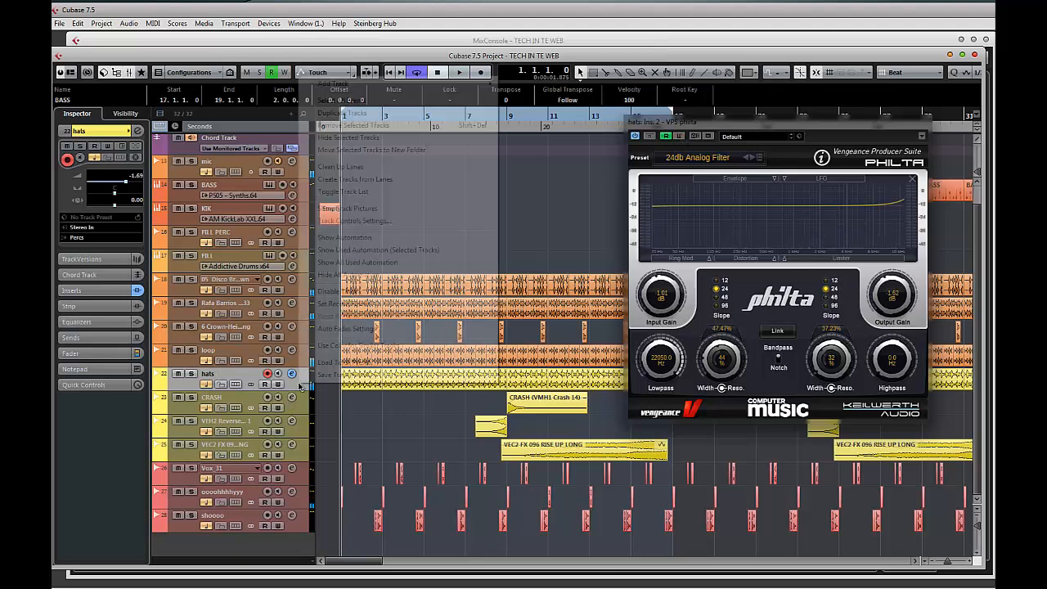
left_click(377, 250)
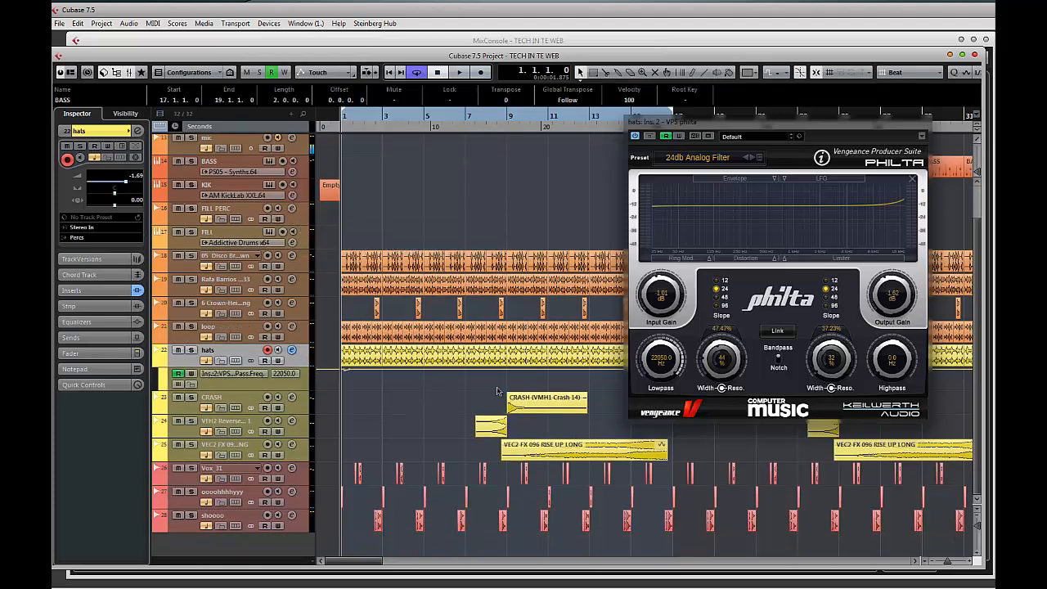
left_click_drag(707, 128, 1043, 128)
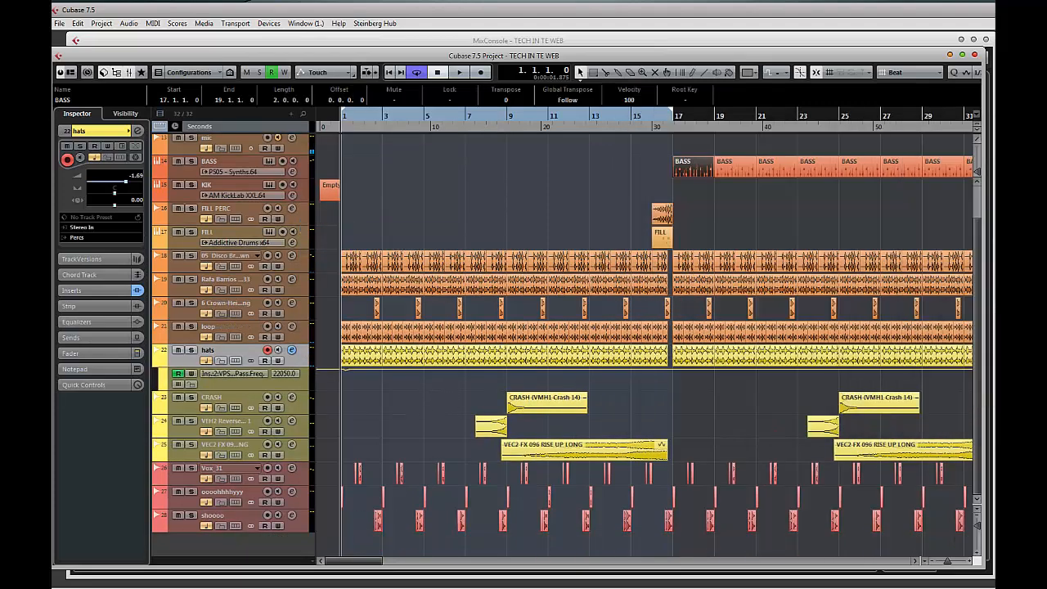
- Replace the hats' recorded lowpass automation with a ramp from 19.44 at bar 1 to fully open just before bar 17, and play it
left_click_drag(331, 381, 362, 376)
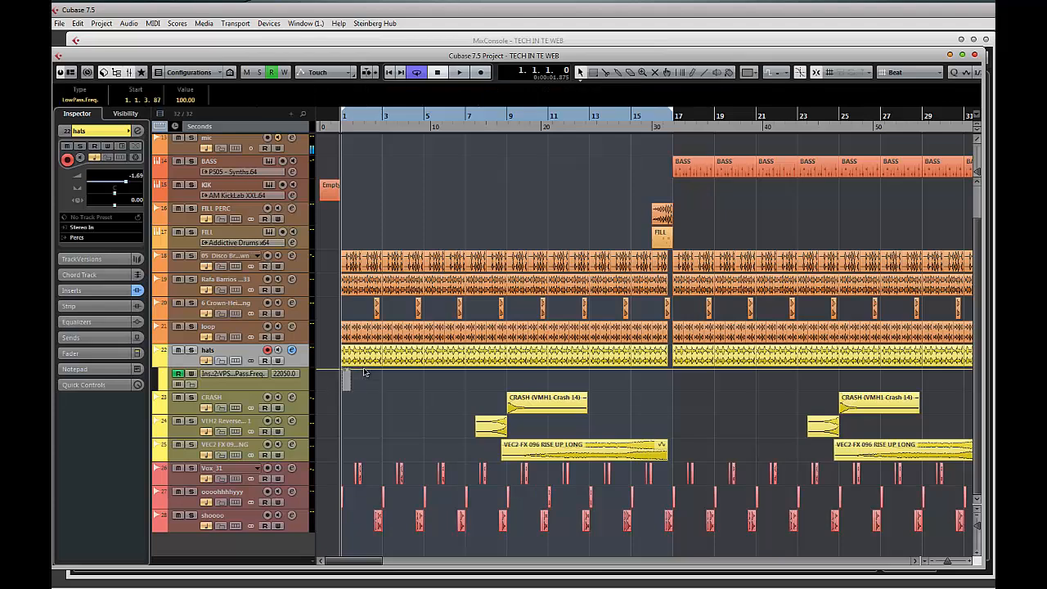
key("Delete")
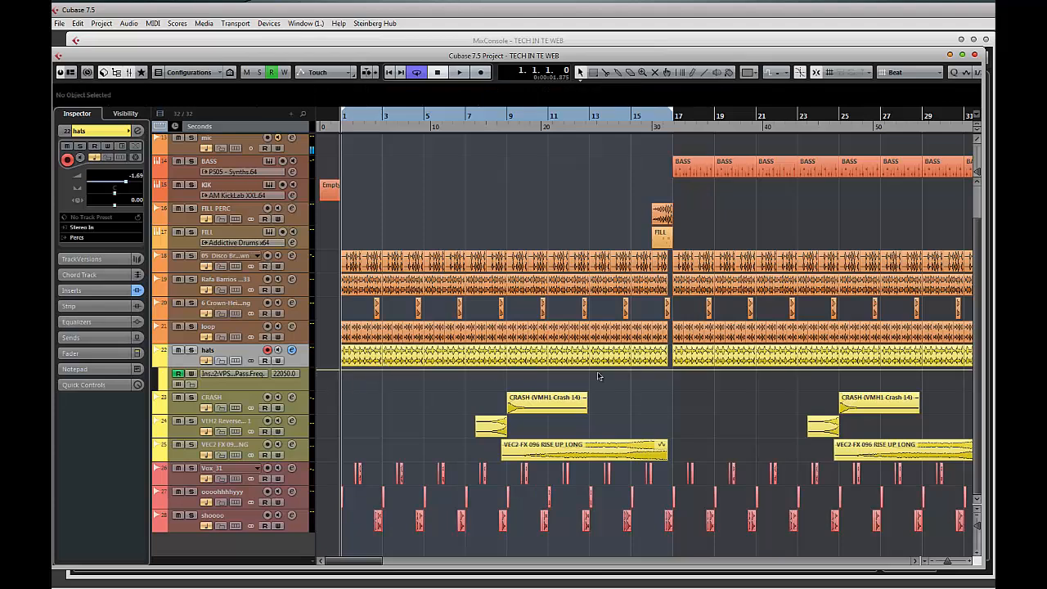
left_click(668, 373)
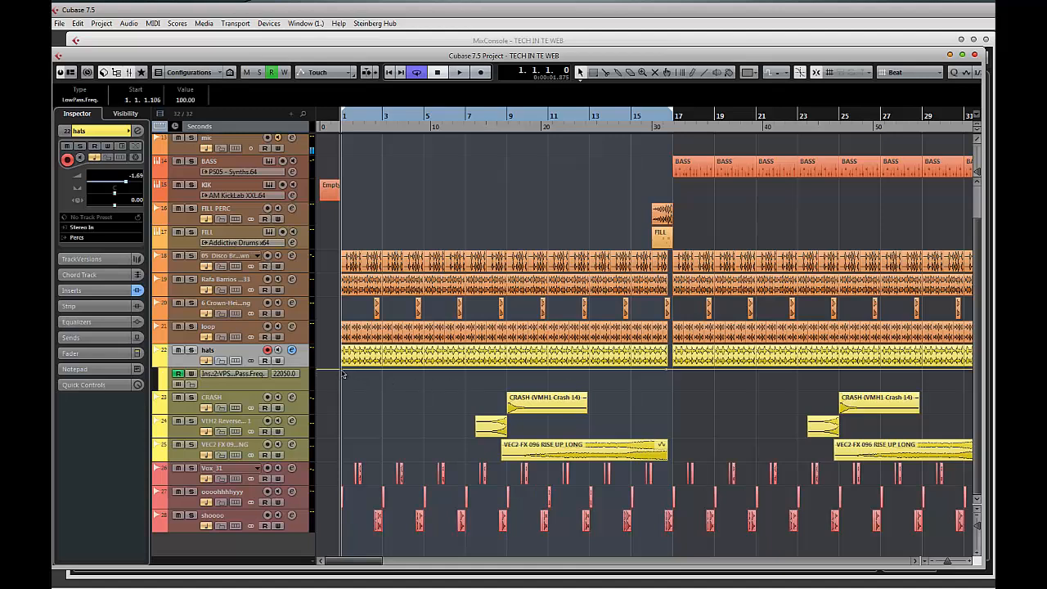
mouse_move(343, 373)
left_mouse_down()
mouse_move(347, 397)
mouse_move(342, 385)
left_mouse_up()
key("space")
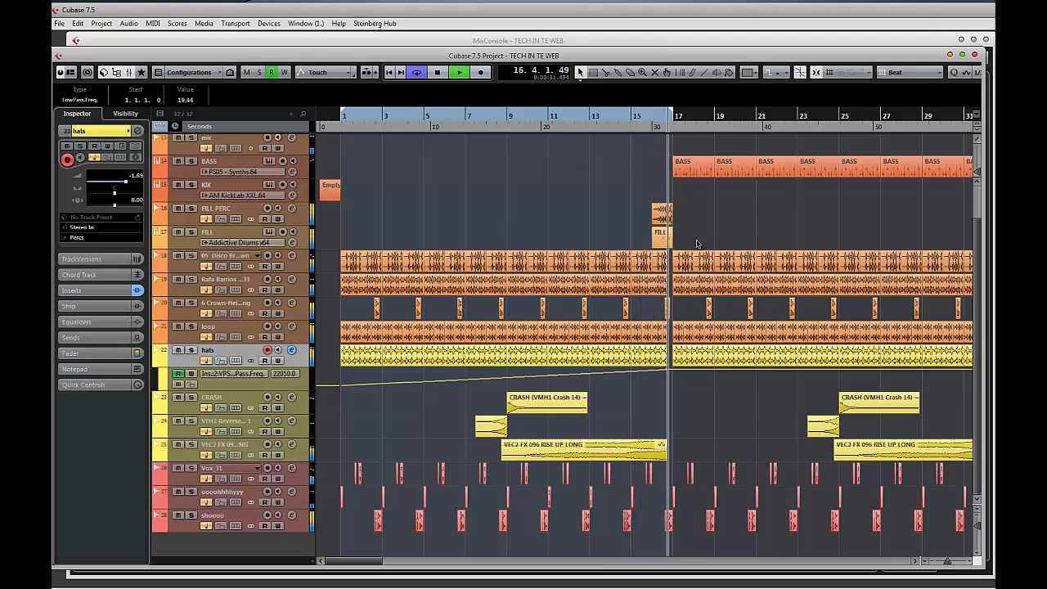
key("space")
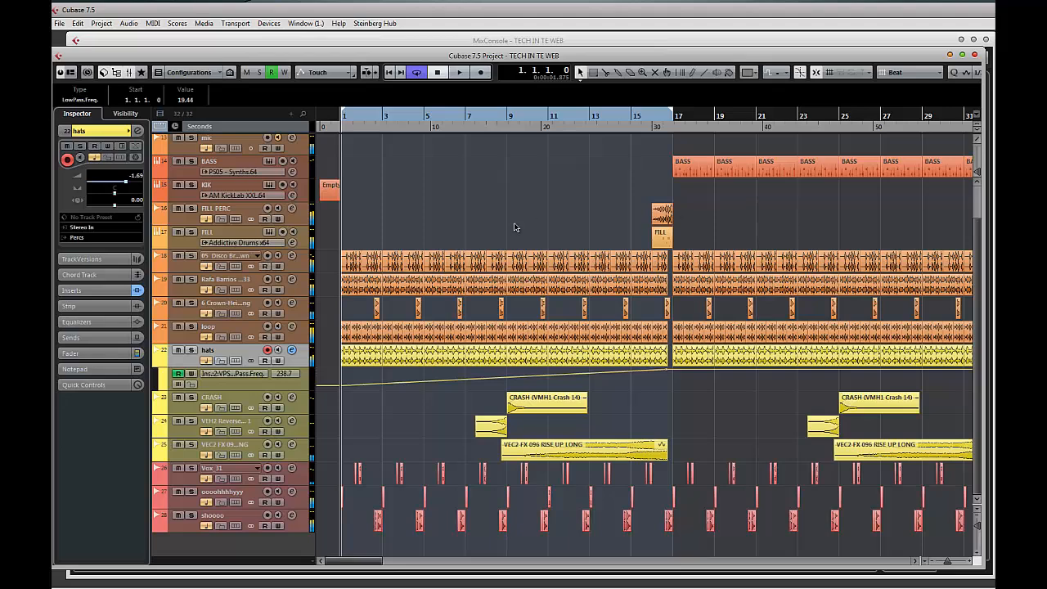
- Select the first two BASS parts, set the loop range around them from bar 17 to 21 and play it
scroll(526, 215, "right", 5)
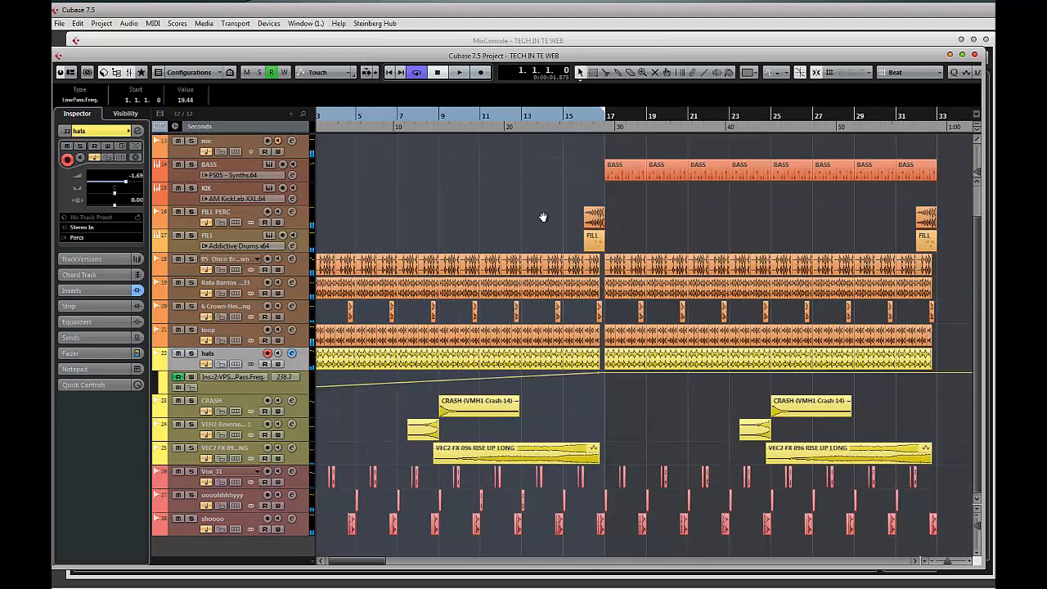
scroll(493, 218, "left", 3)
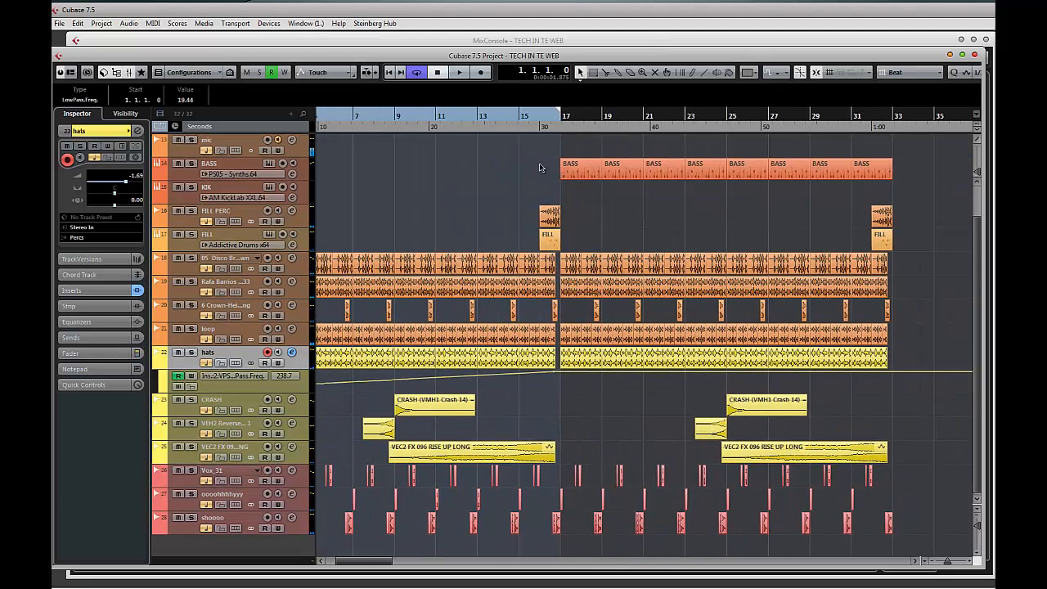
left_click_drag(539, 168, 628, 170)
key("p")
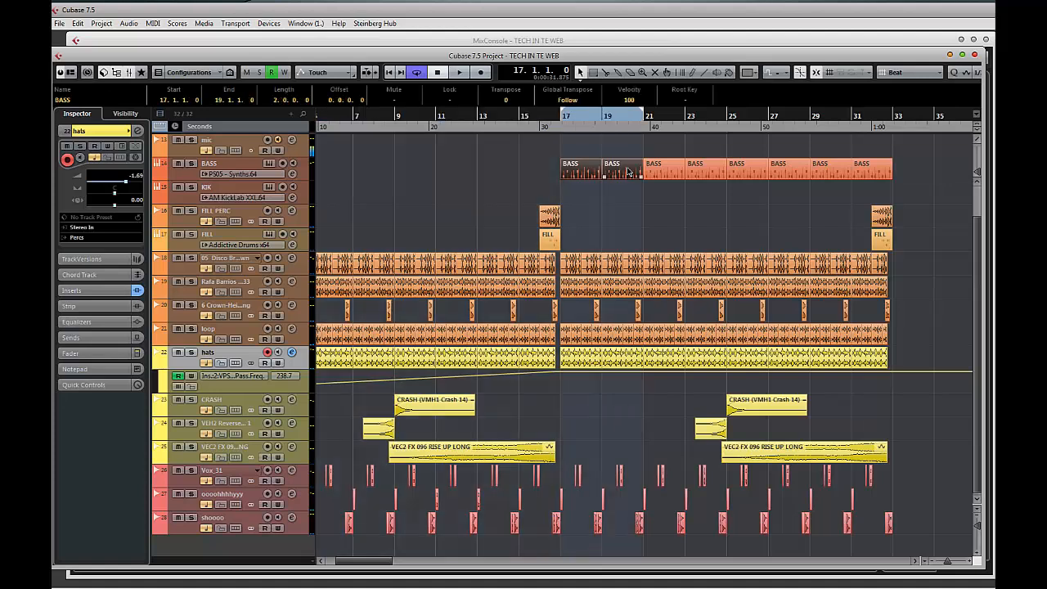
key("space")
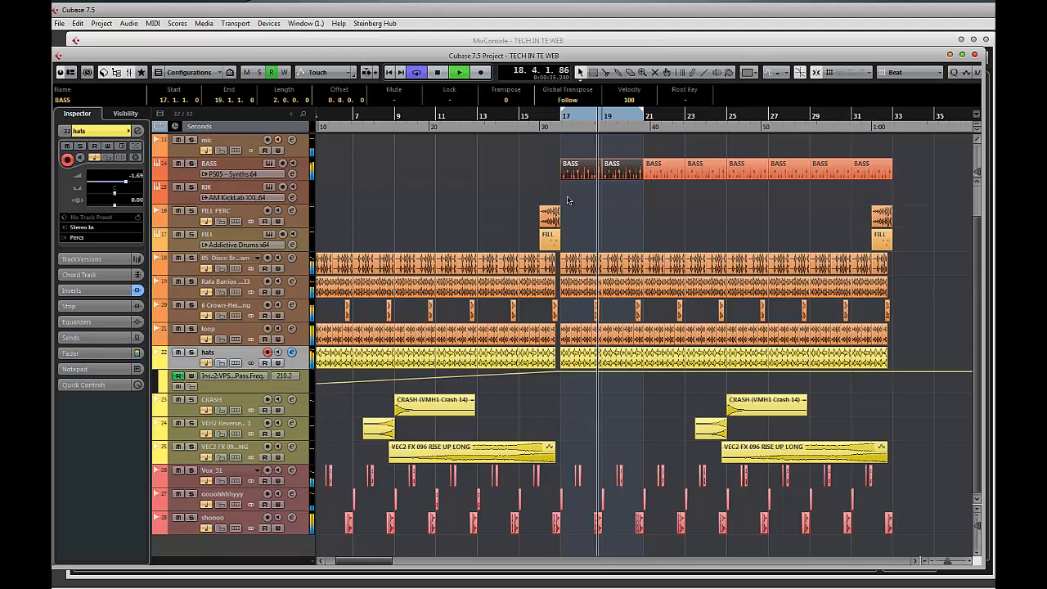
key("space")
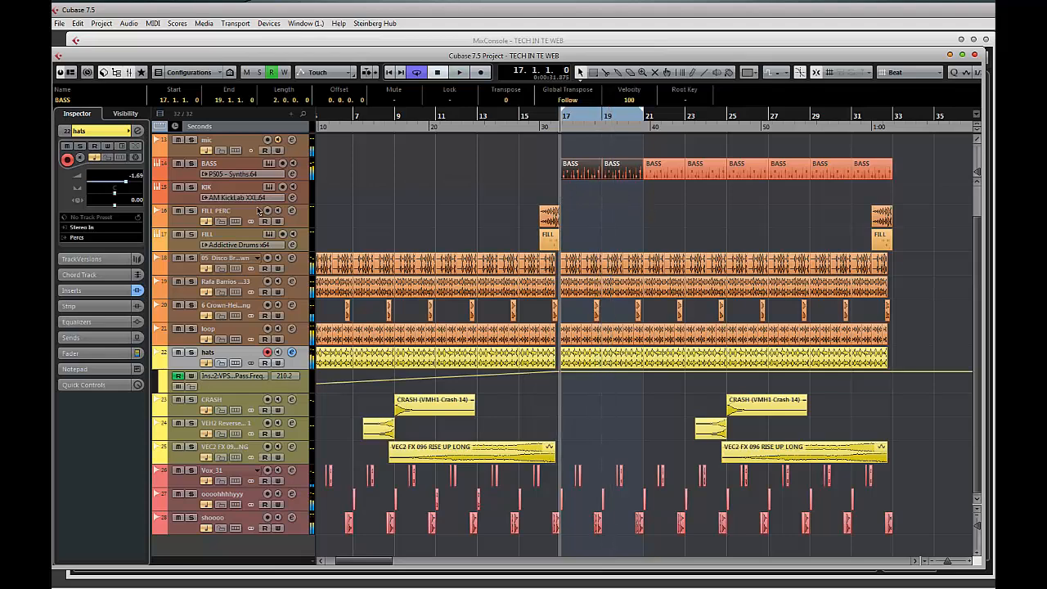
- Search the KIK track's instruments for kick, switch the track to KICK Nicky Romero Edition x64 and reposition the plug-in window
left_click(226, 189)
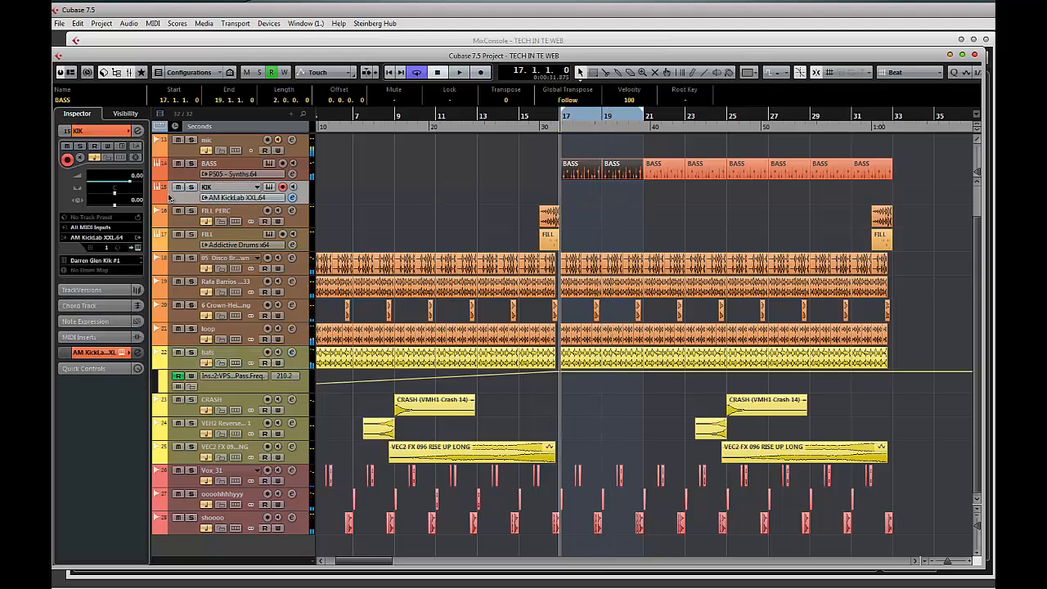
left_click(104, 238)
type("kick")
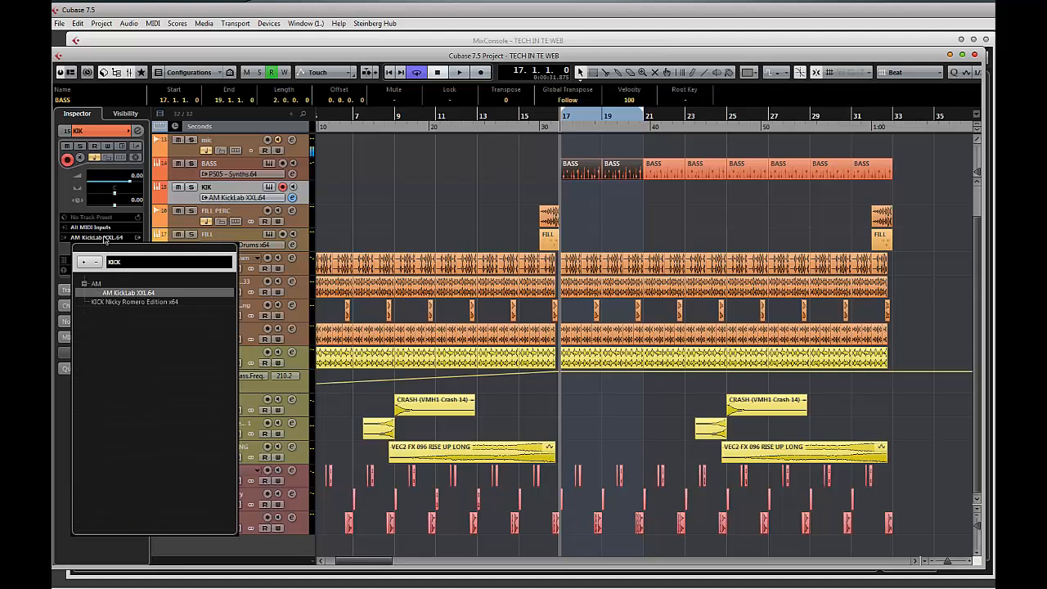
left_click(123, 302)
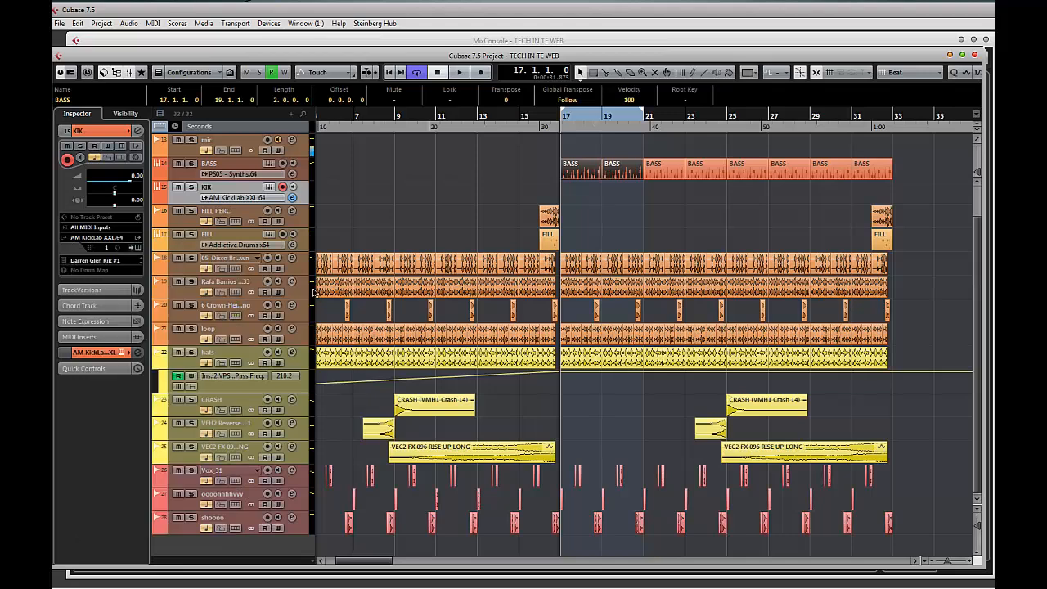
left_click_drag(399, 144, 465, 141)
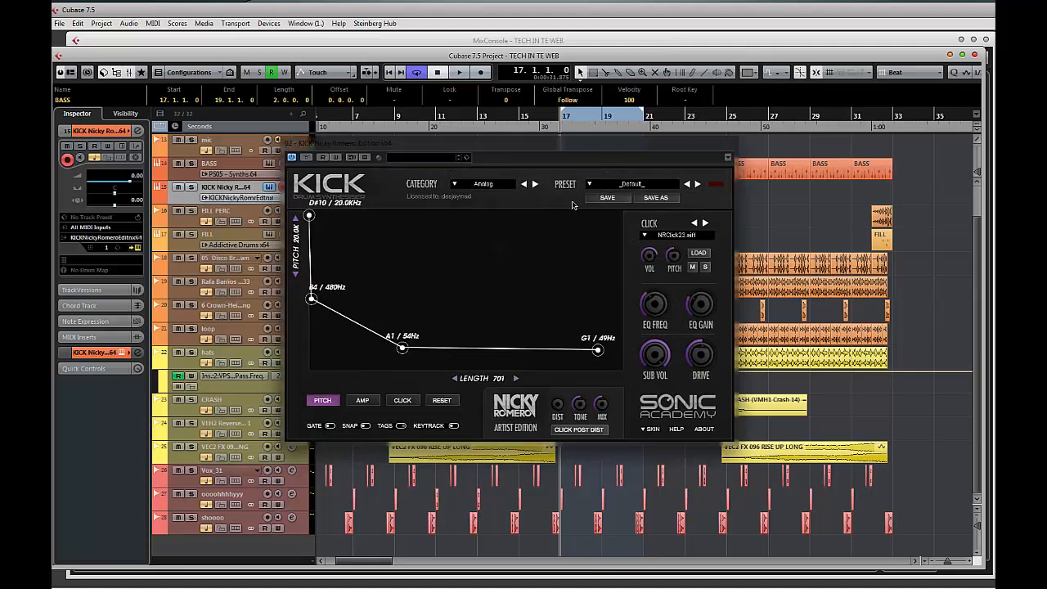
- Load the AVB 1 preset from KICK's House category and move the plug-in window out of the way
left_click(489, 185)
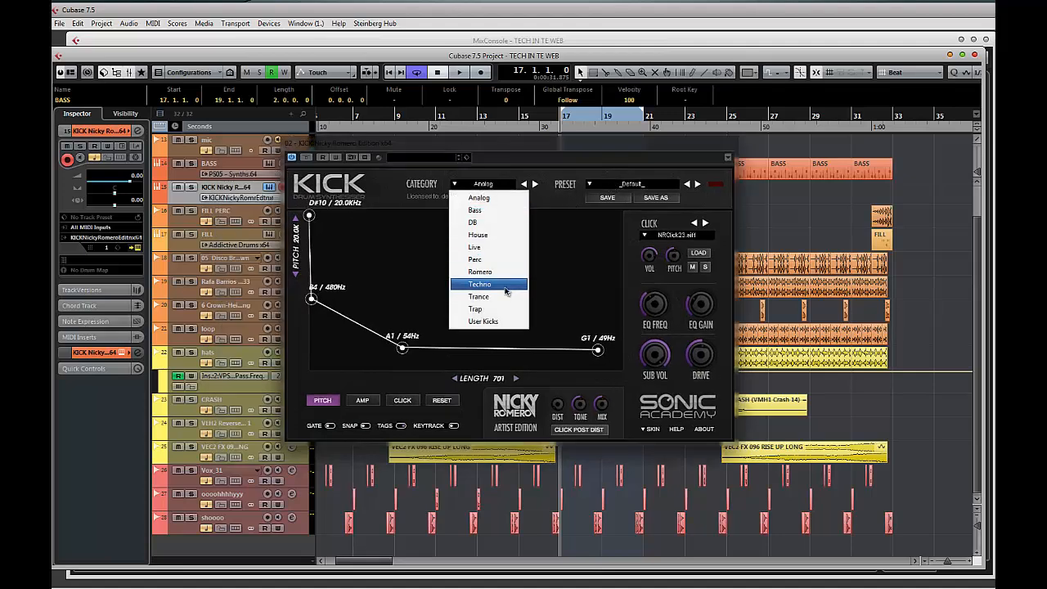
left_click(479, 235)
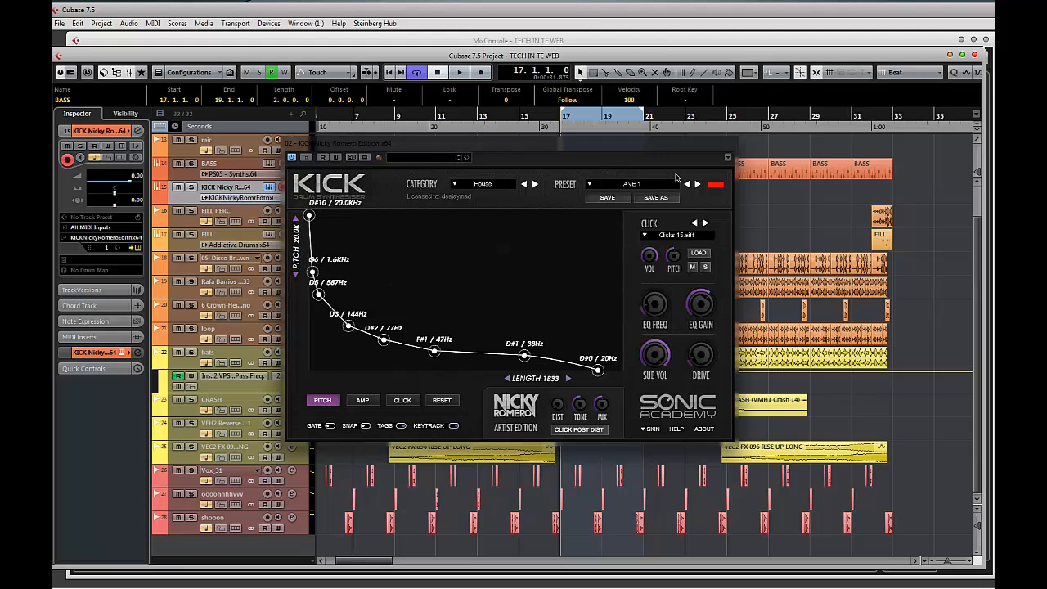
left_click_drag(561, 145, 622, 139)
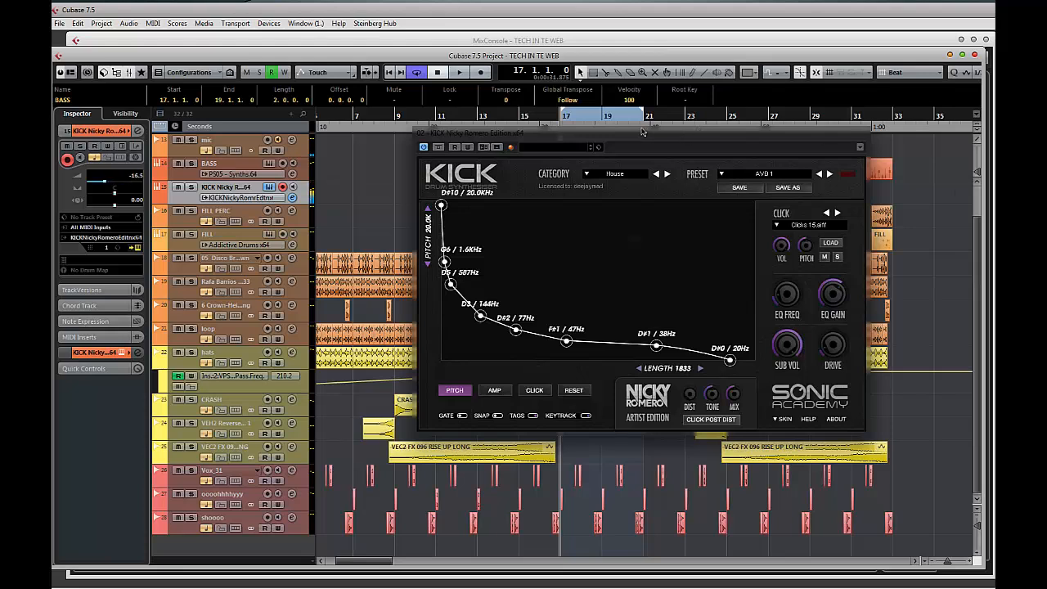
left_click_drag(641, 134, 603, 139)
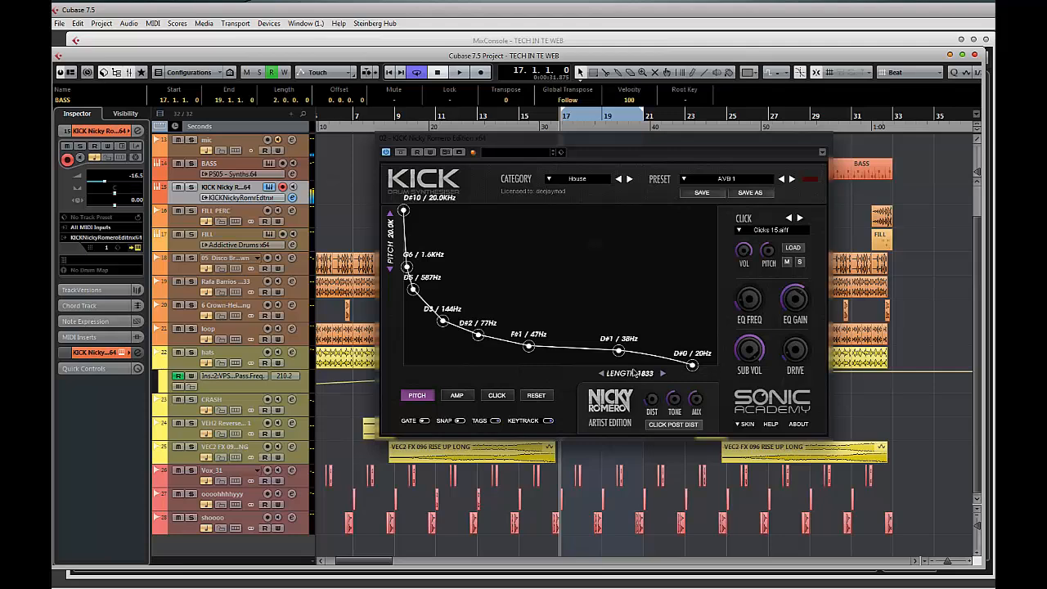
left_click_drag(575, 144, 1046, 166)
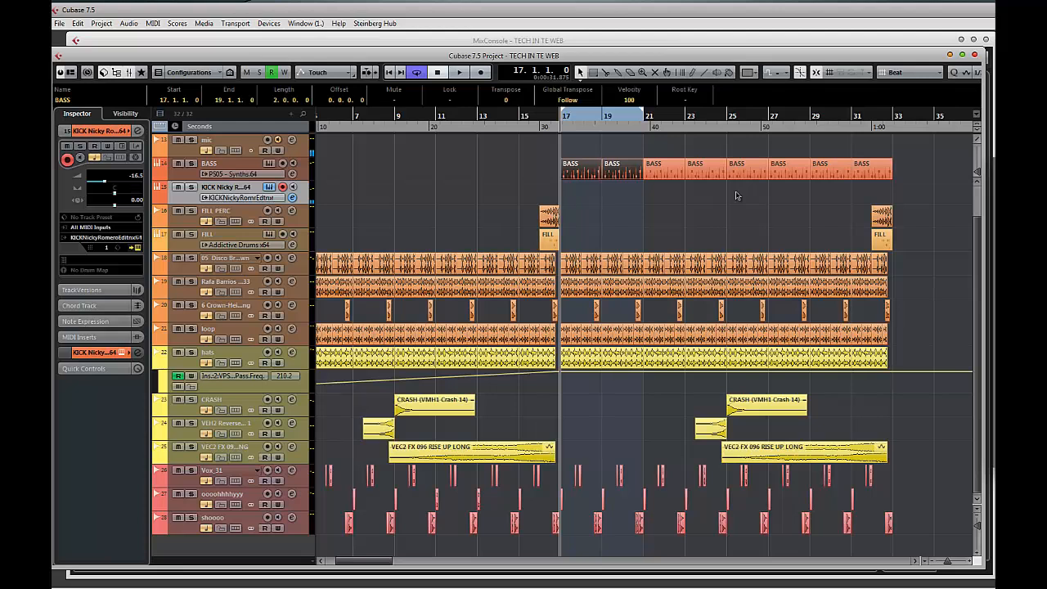
- Record a four-bar kick part from bar 17 to 21 and assign the GM Map drum map to the kick track
key("KP_Multiply")
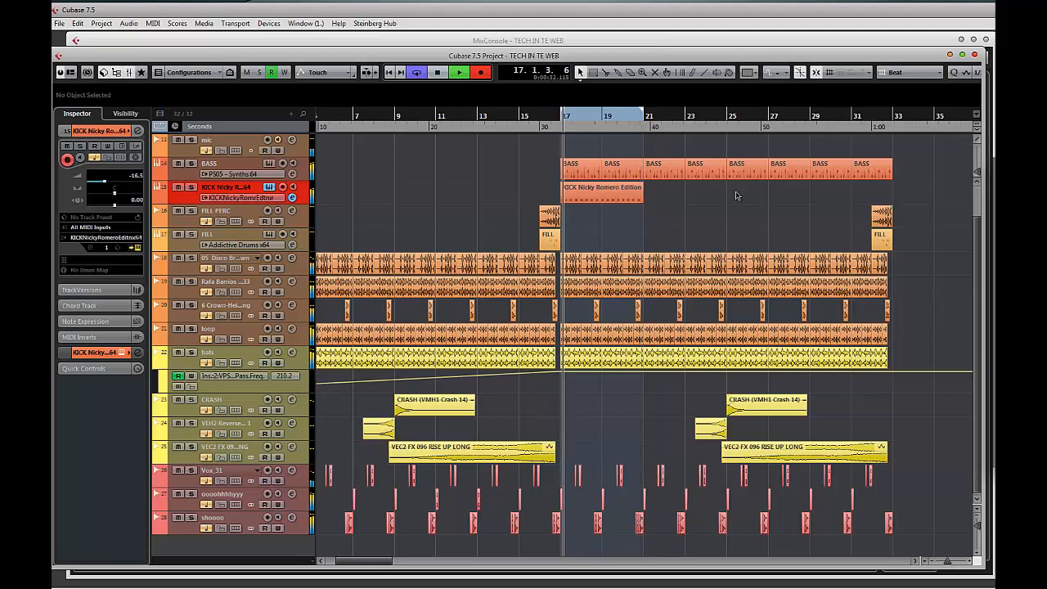
key("space")
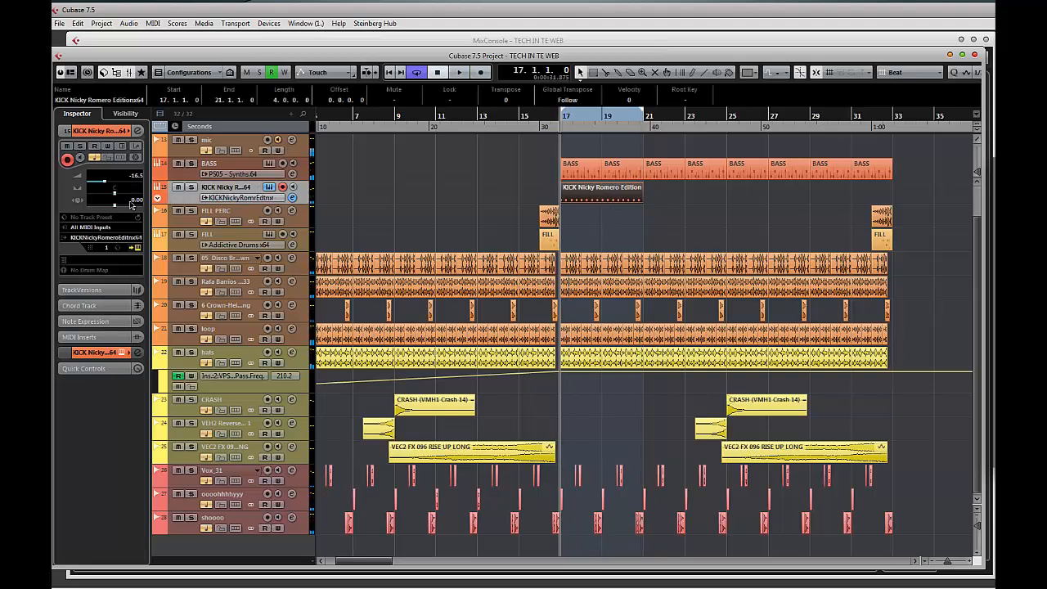
left_click(98, 270)
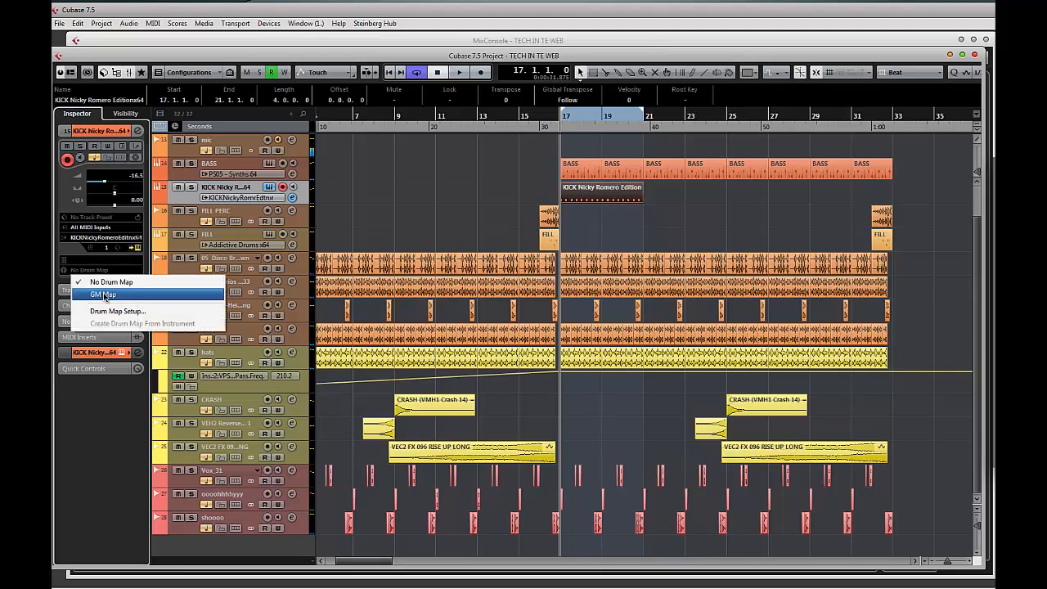
left_click(104, 295)
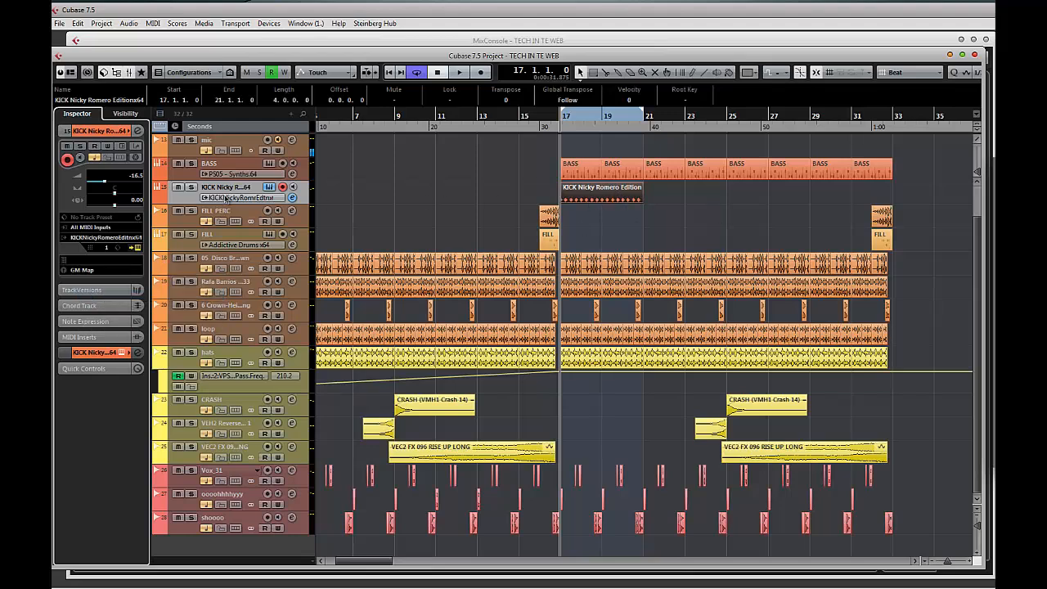
- Select the mixer channels from BASS through shoooo and lower their faders together until FILL PERC is at -6.01 dB
left_click(154, 43)
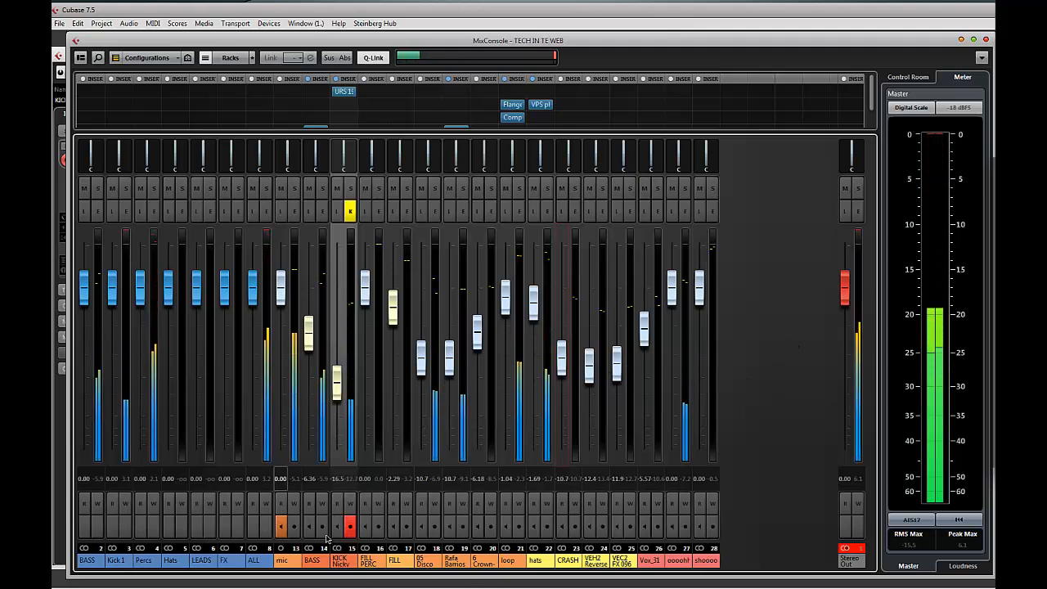
left_click(319, 561)
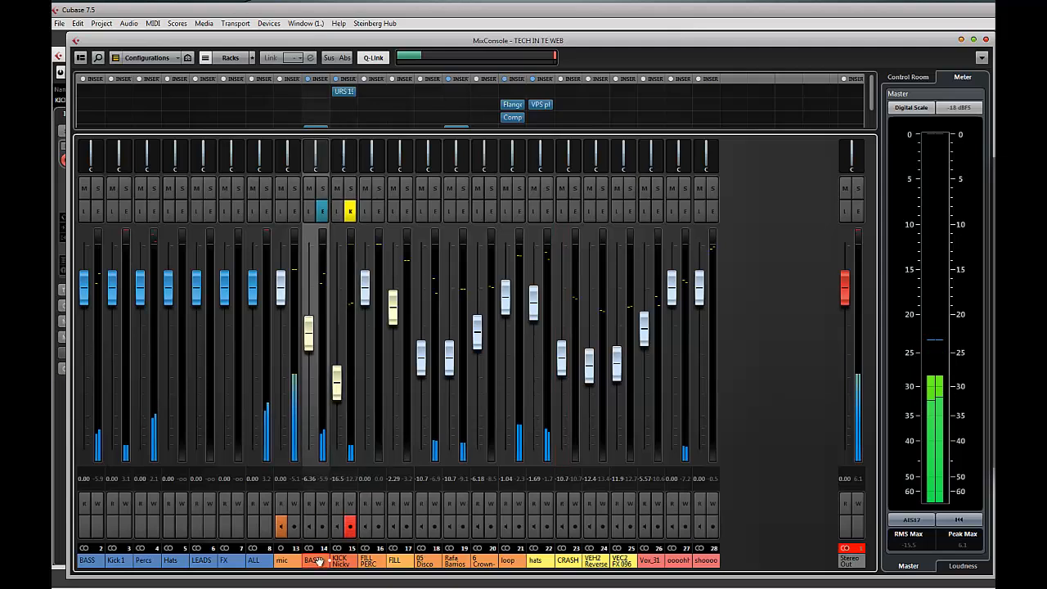
left_click(705, 560, "shift")
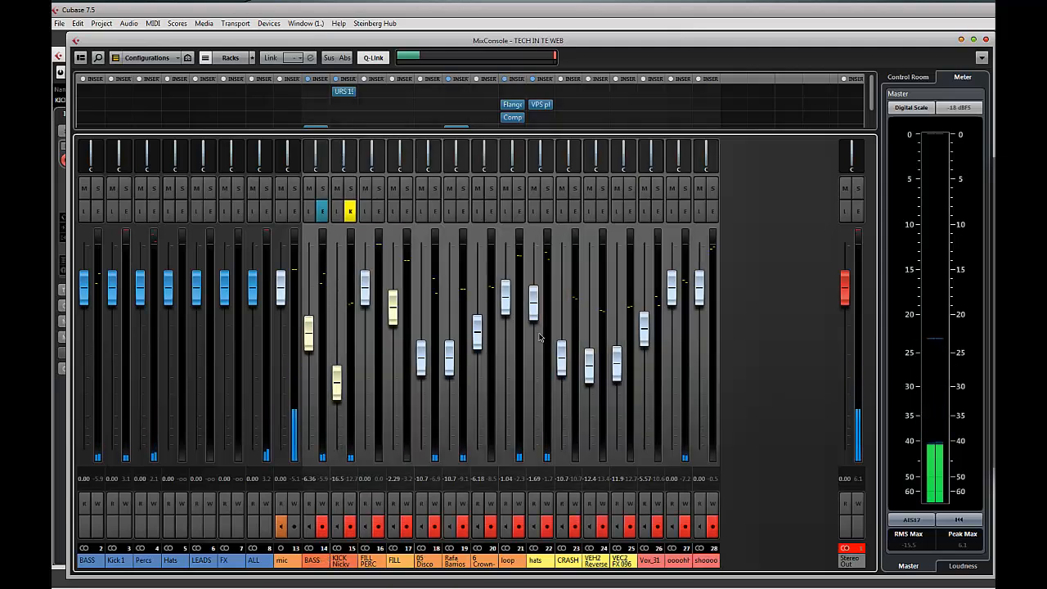
left_click_drag(533, 317, 533, 341)
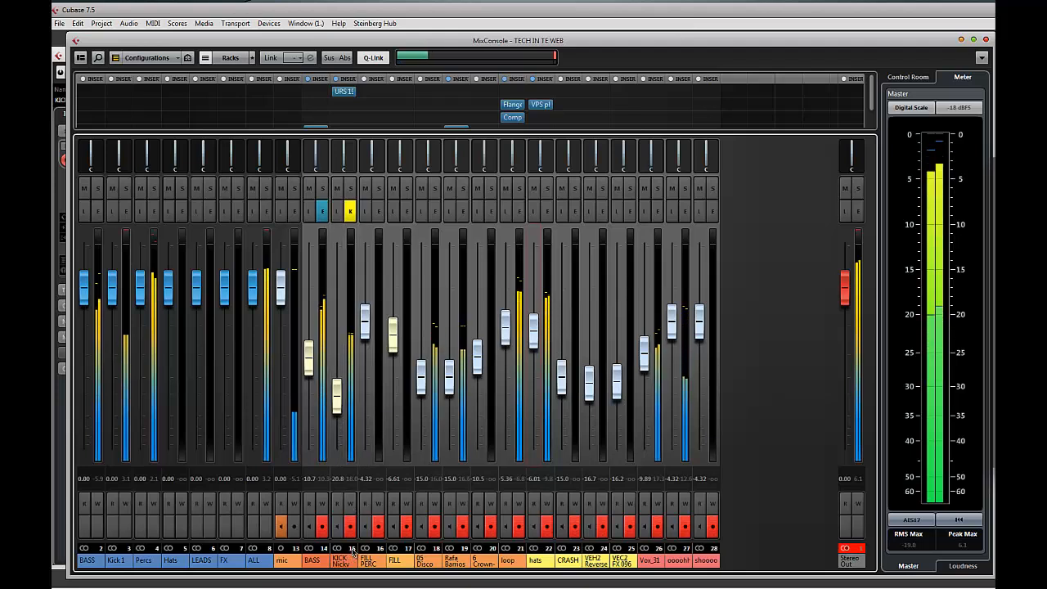
left_click_drag(364, 336, 362, 344)
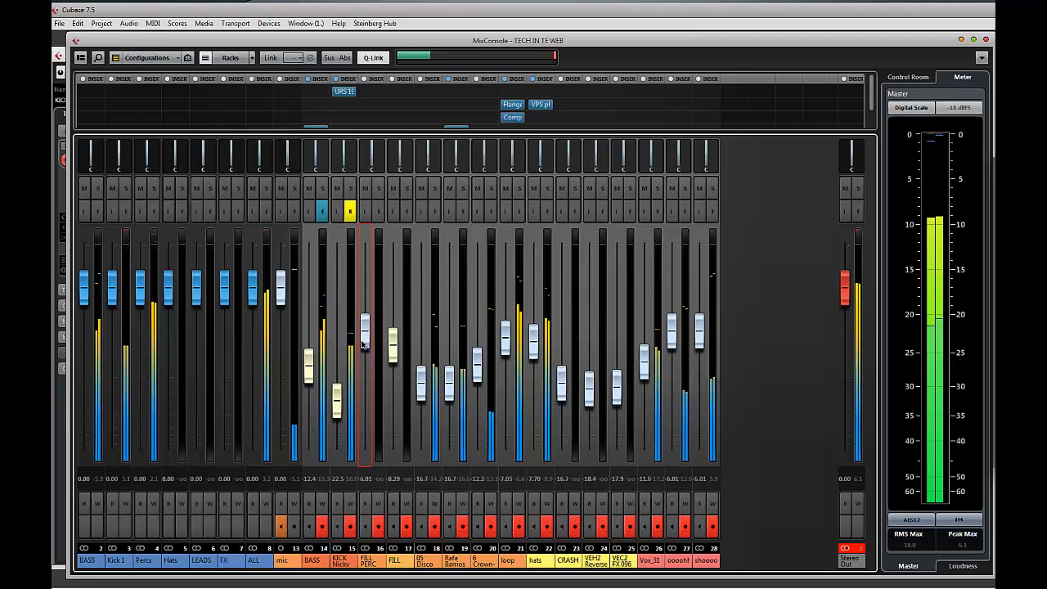
- Rename the kick drum channel 15 as KIC
left_click(344, 563)
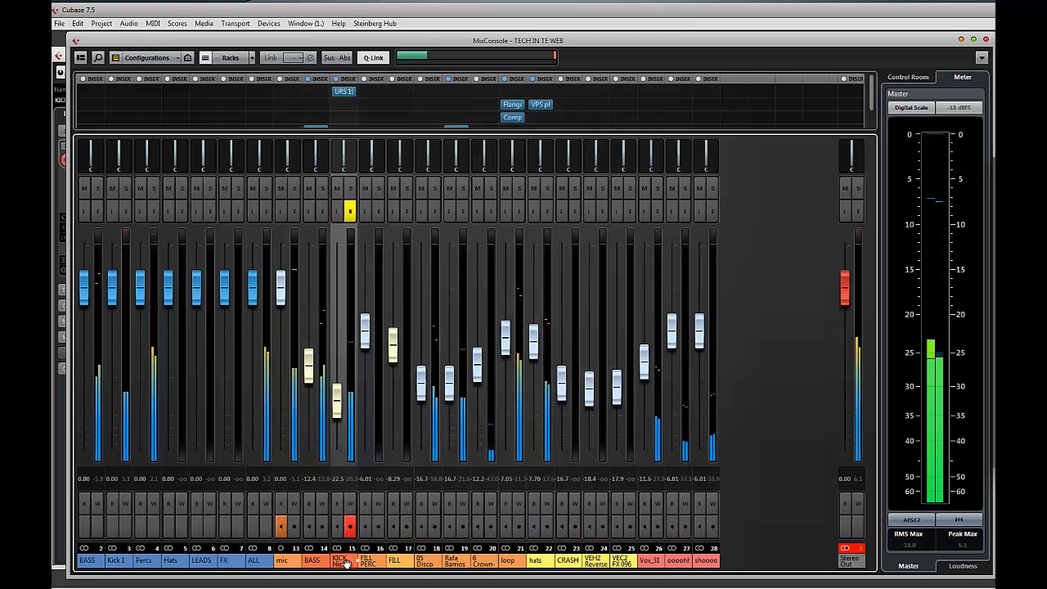
double_click(345, 564)
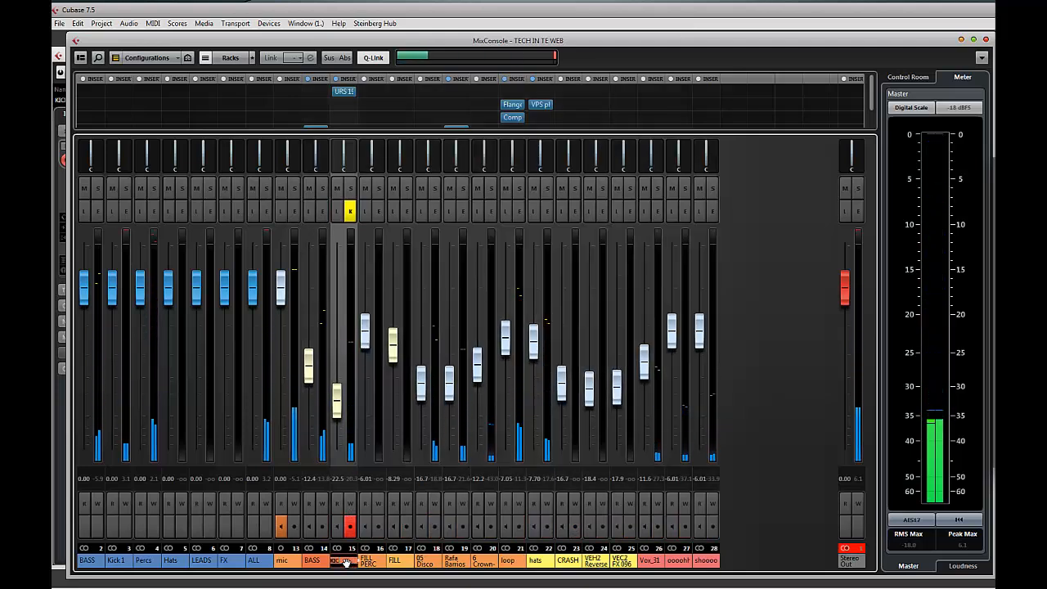
left_click(345, 562)
- Rebalance the low end by setting the BASS fader to -14.9 and the KIC fader to -13.0
left_click(308, 413)
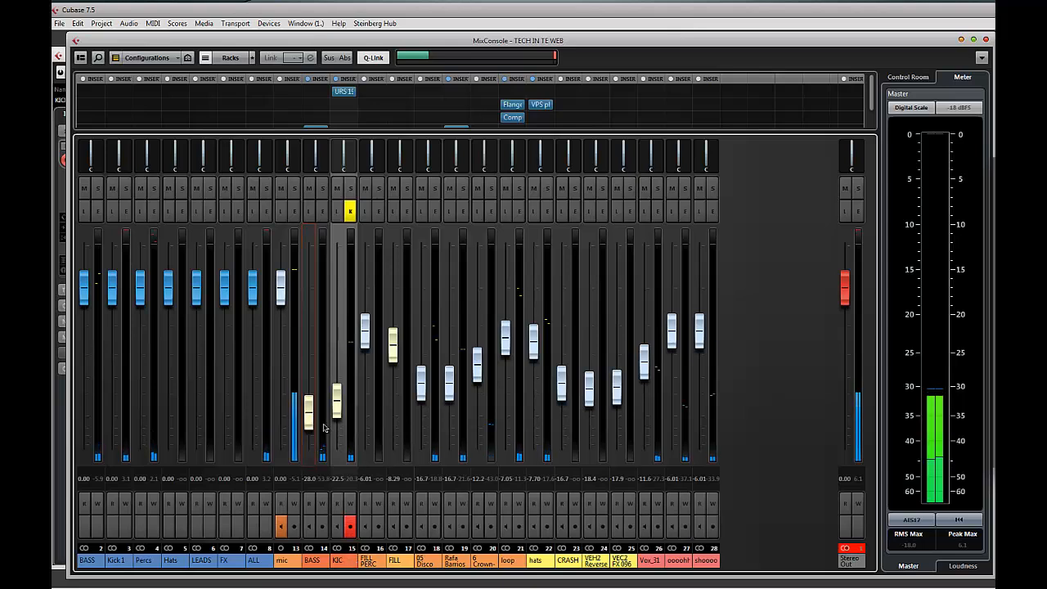
left_click_drag(308, 408, 337, 373)
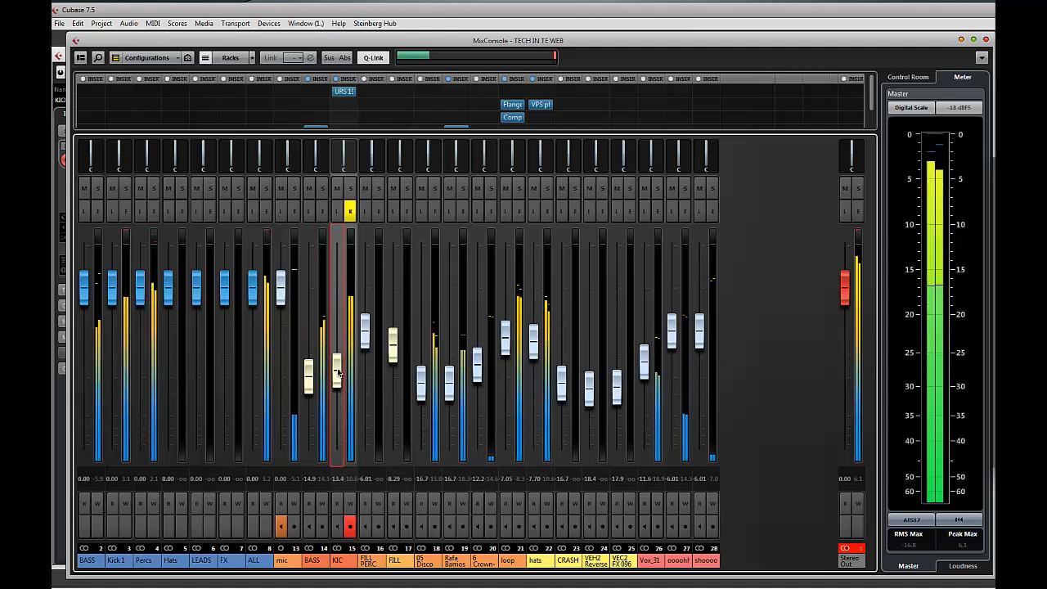
left_click_drag(337, 373, 340, 370)
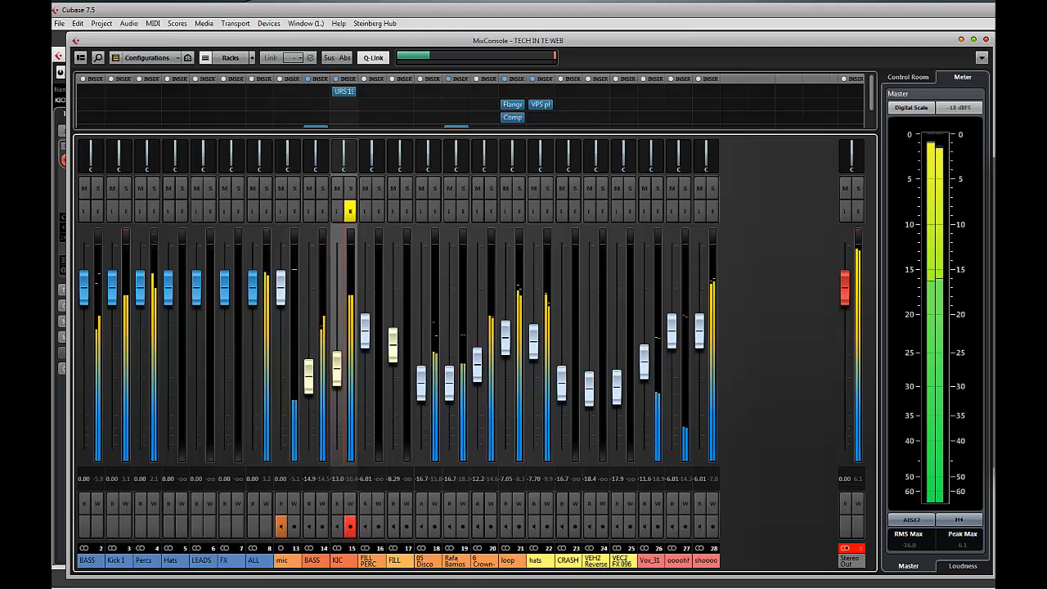
- Bring the KICK synth window into view, load its Bst 1 House preset, and raise the KIC fader to -10.4
left_click_drag(1045, 167, 519, 149)
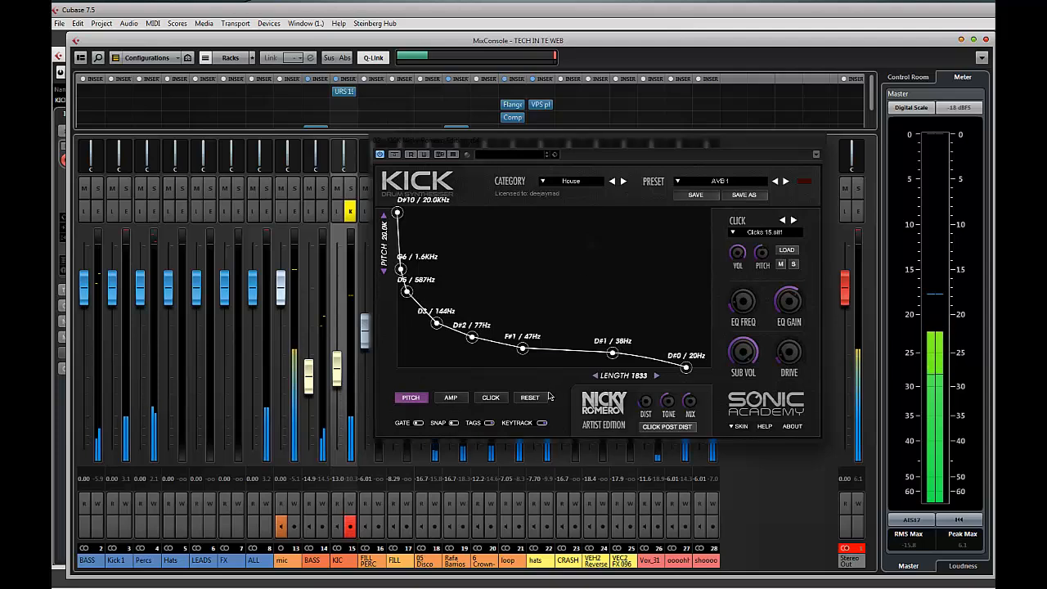
left_click(785, 180)
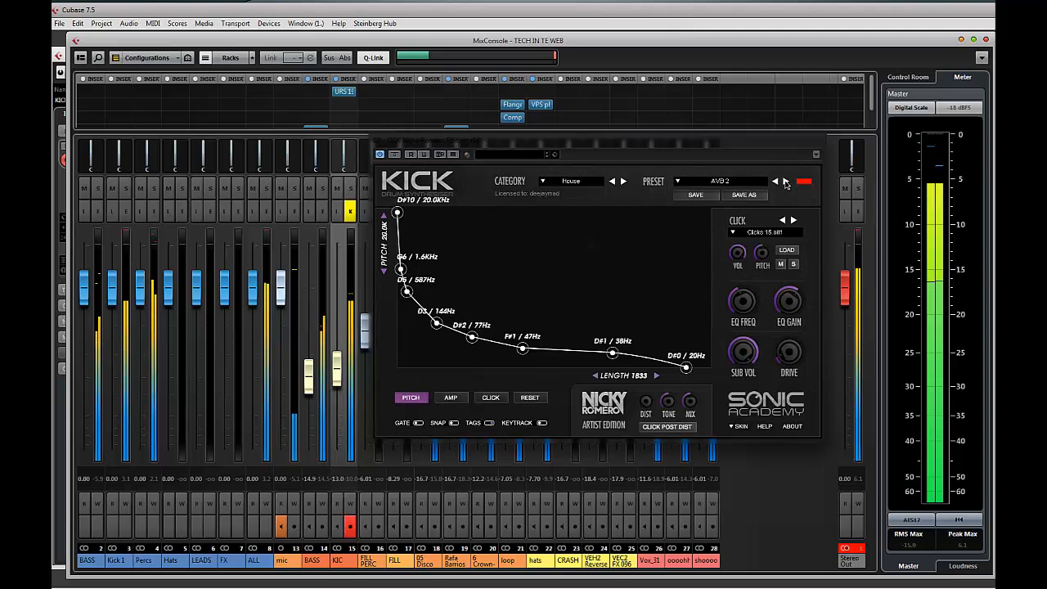
left_click(785, 181)
left_click(785, 181)
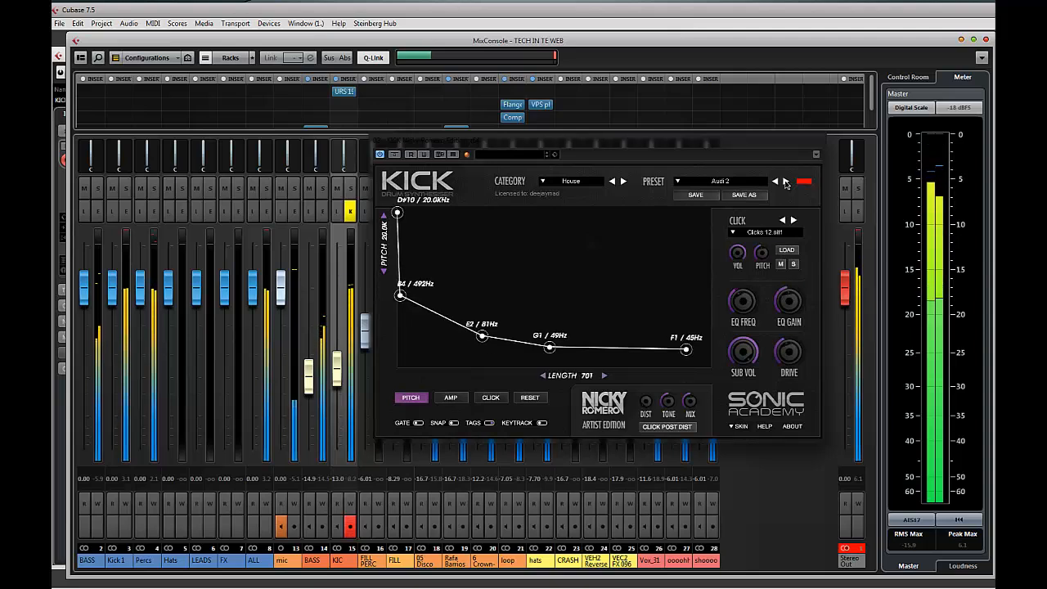
left_click(785, 181)
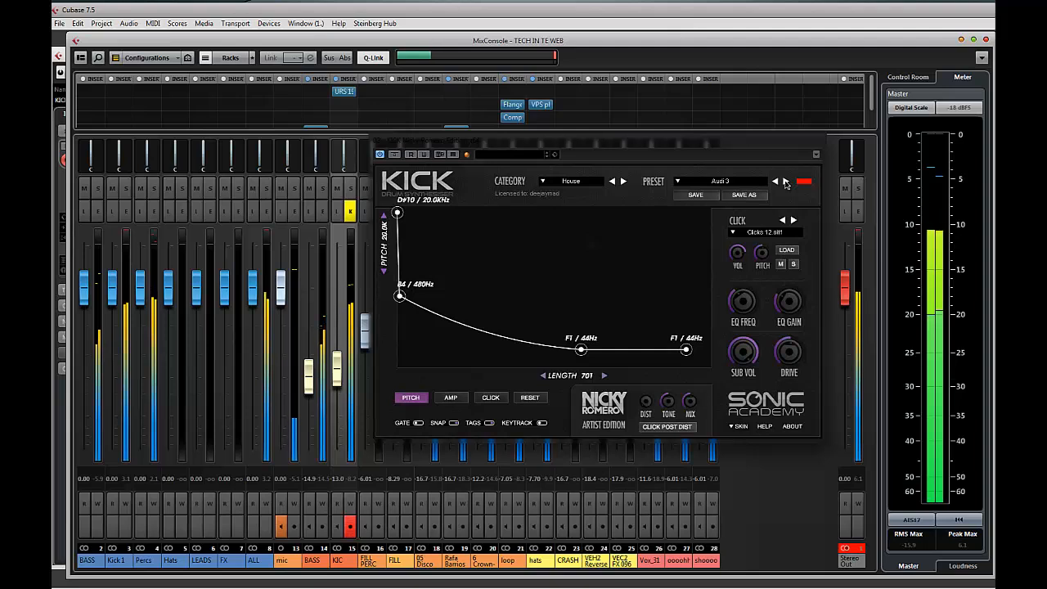
left_click(785, 181)
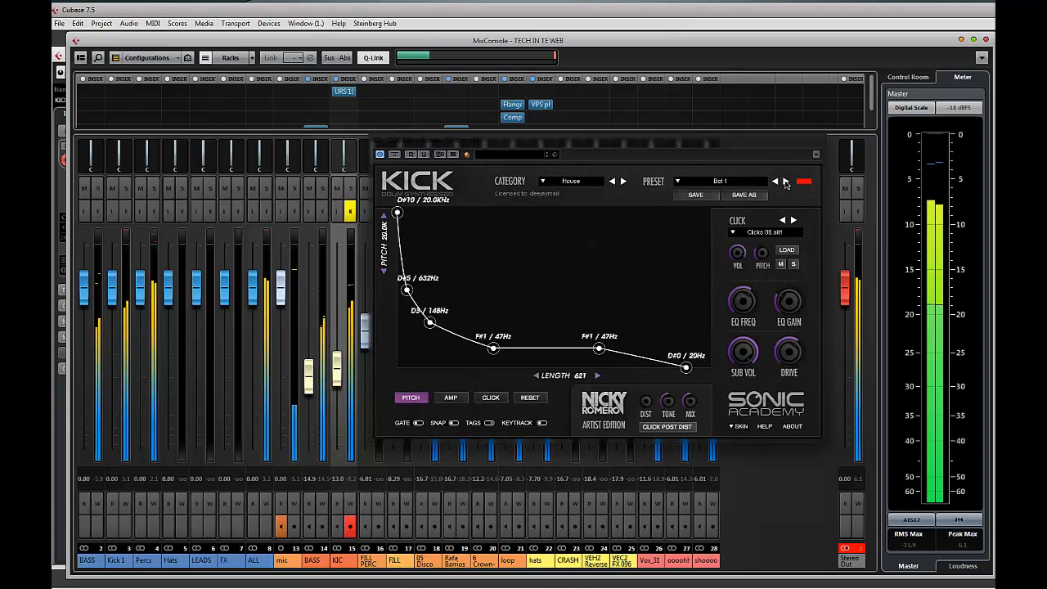
left_click_drag(336, 369, 344, 361)
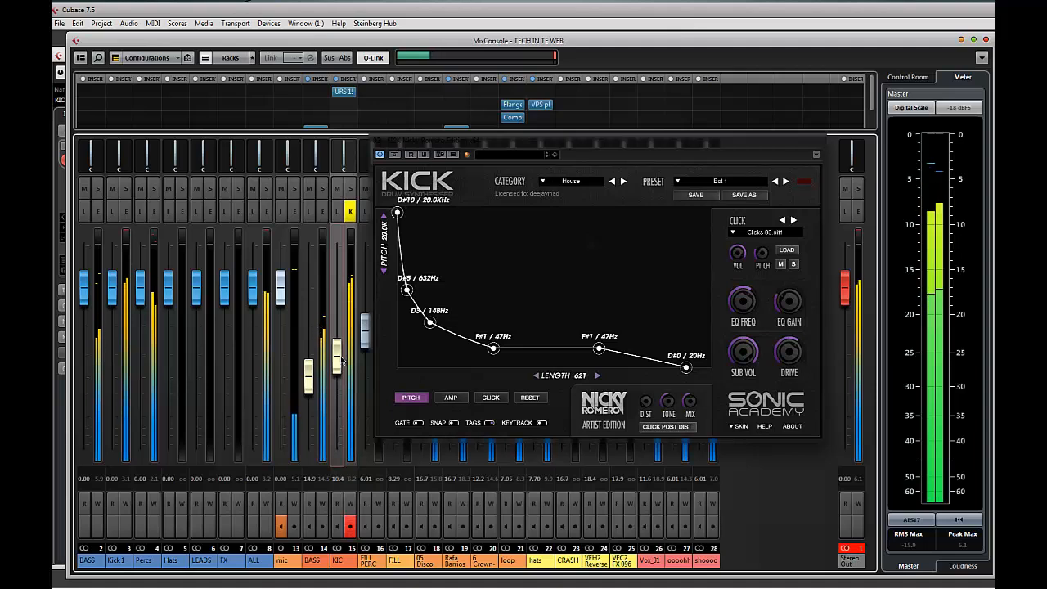
- Shorten the kick's decay by moving the two late points of its amp envelope earlier
left_click(450, 397)
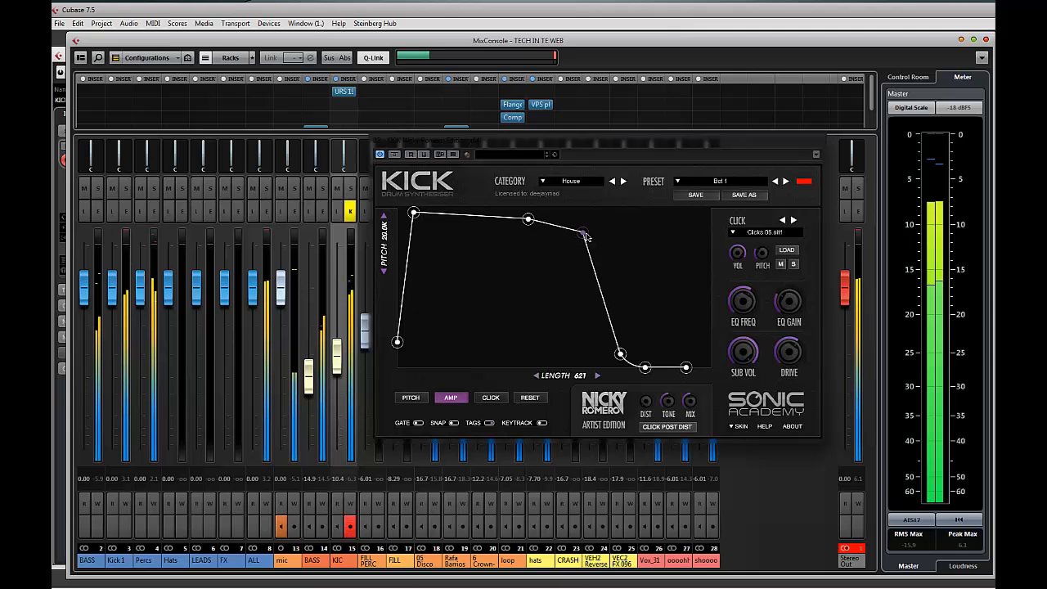
left_click_drag(578, 245, 559, 256)
left_click_drag(622, 362, 594, 342)
left_click_drag(556, 253, 569, 233)
mouse_move(595, 342)
left_mouse_down()
mouse_move(619, 350)
mouse_move(604, 341)
left_mouse_up()
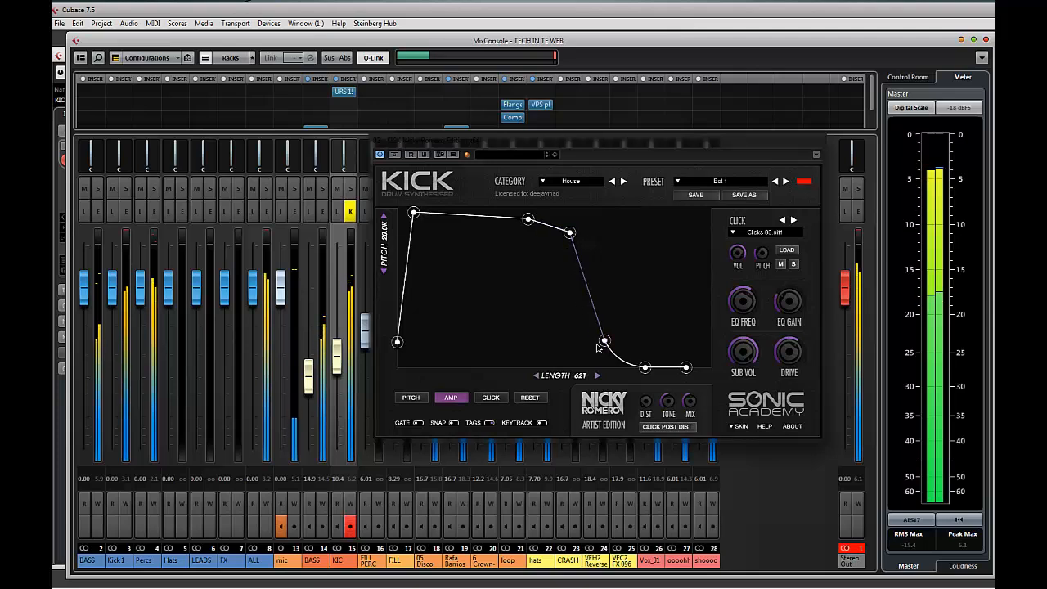
- Set the KIC fader to -9.85 and the BASS fader to -10.5, and move the KICK synth window off the mixer
left_click_drag(338, 364, 311, 346)
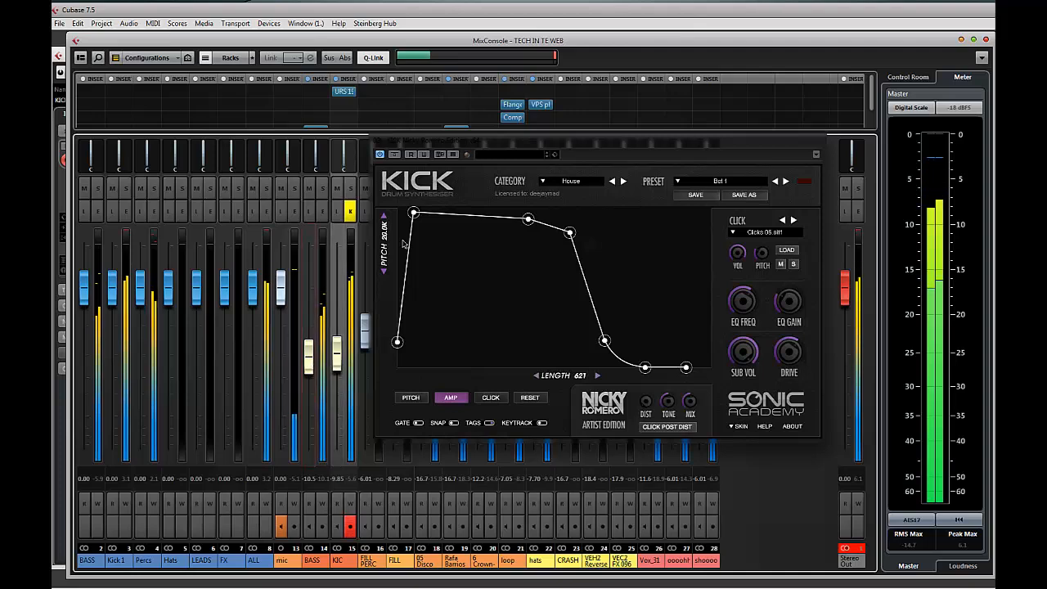
left_click_drag(453, 144, 1043, 147)
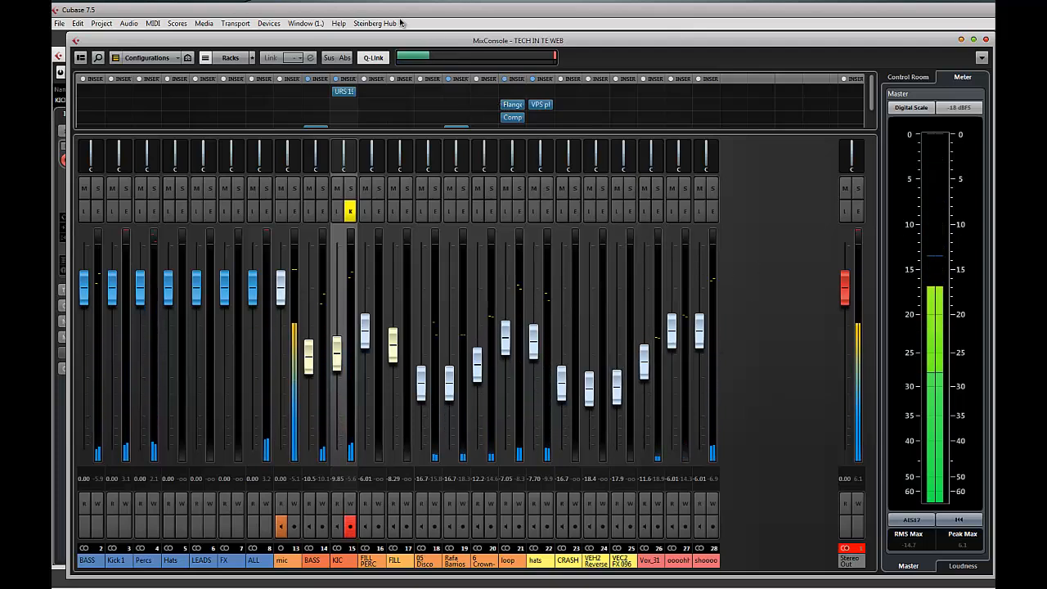
- In the project window, copy the first CRASH clip to bar 17 and play the transition from just before it
left_click(62, 187)
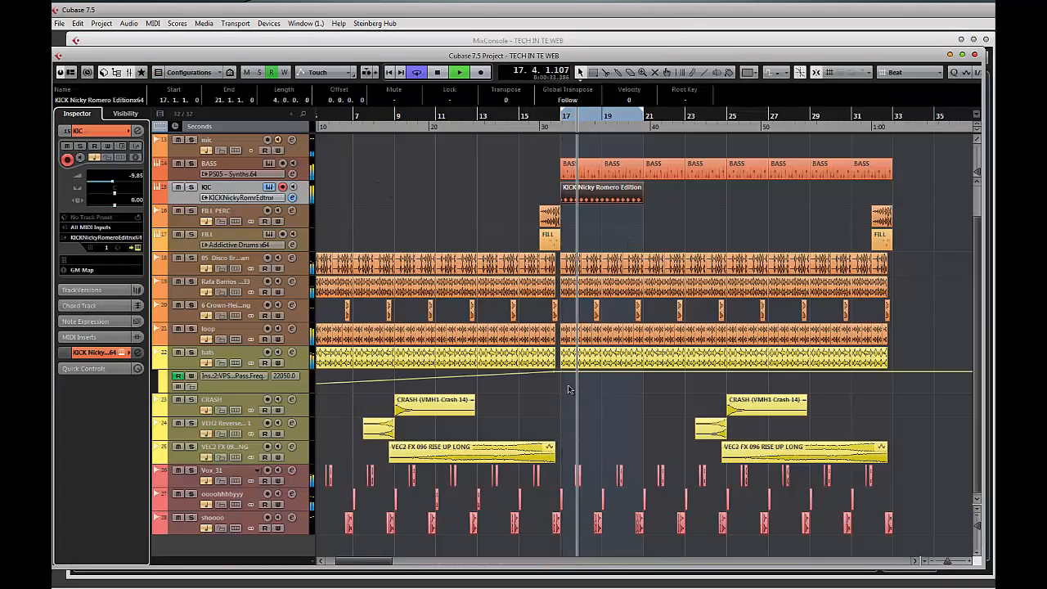
key("space")
left_click(538, 416)
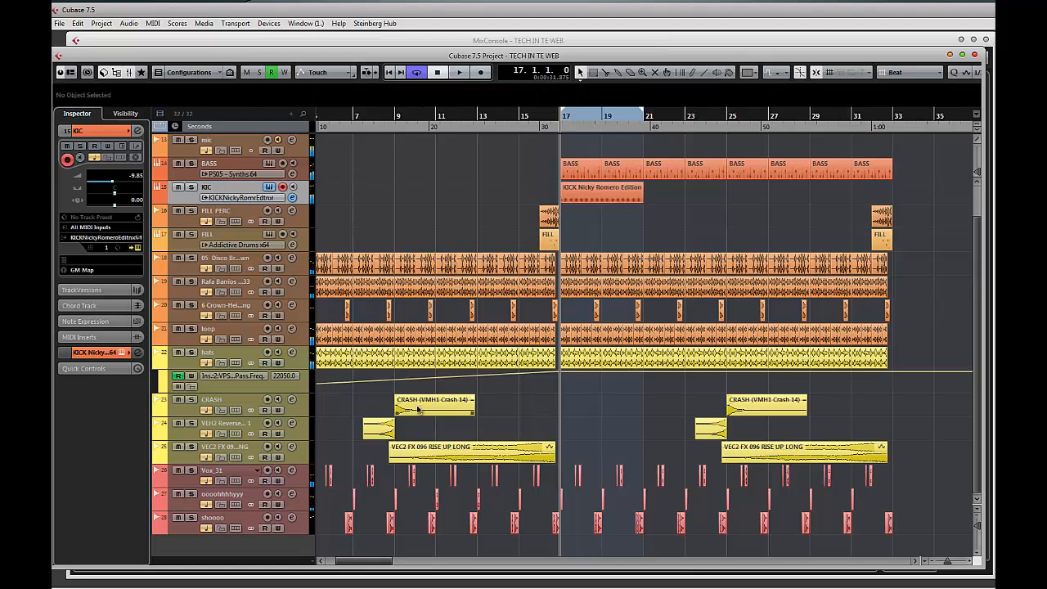
left_click_drag(464, 411, 586, 413)
key("space")
left_click(528, 120)
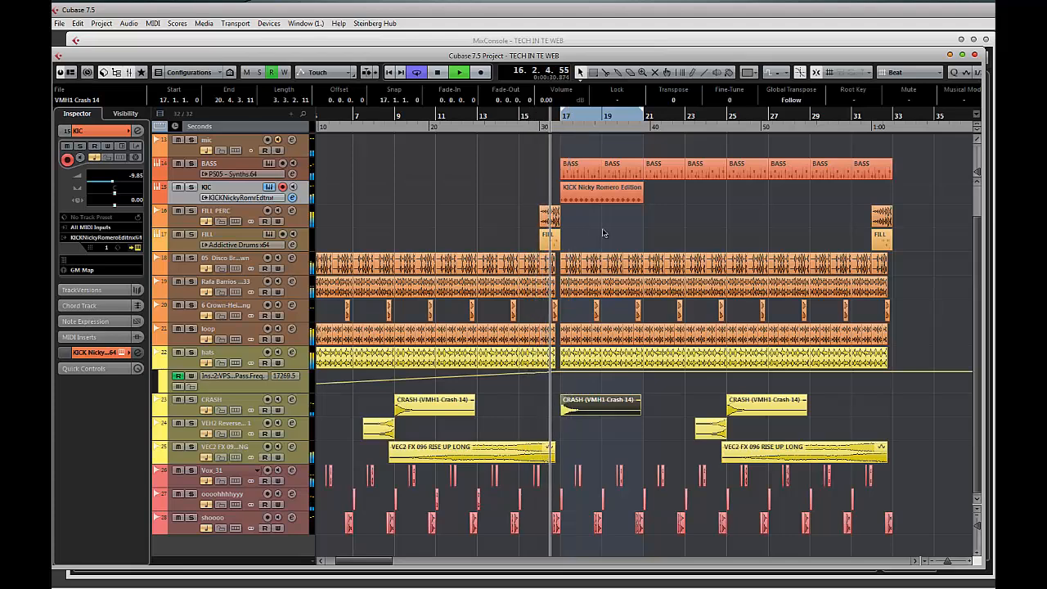
- Mute the shoooo clip at 16.3.3, just before bar 17, and play the passage again
left_click(556, 523)
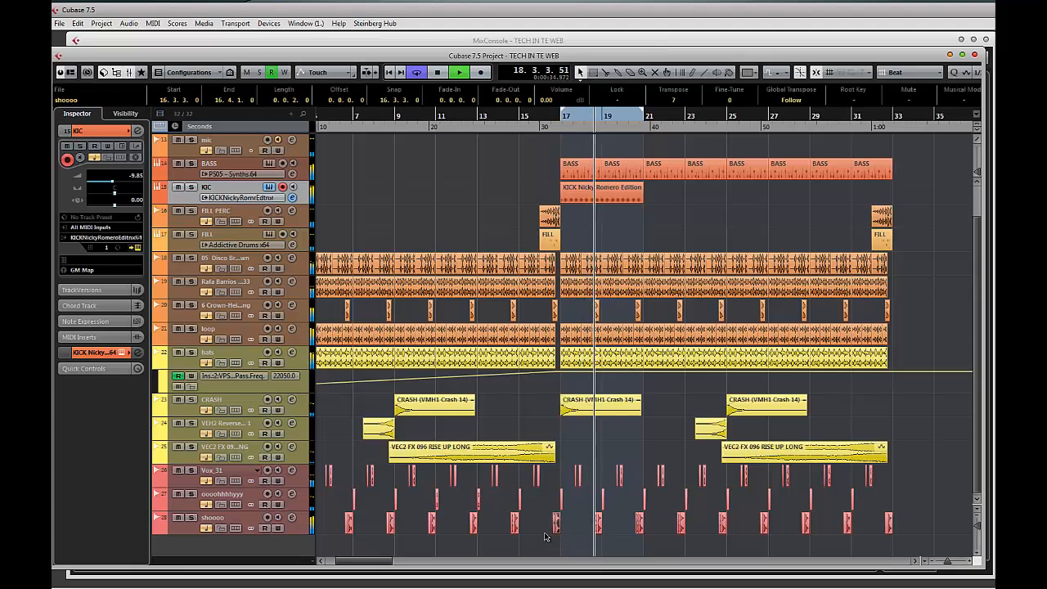
key("space")
key("space")
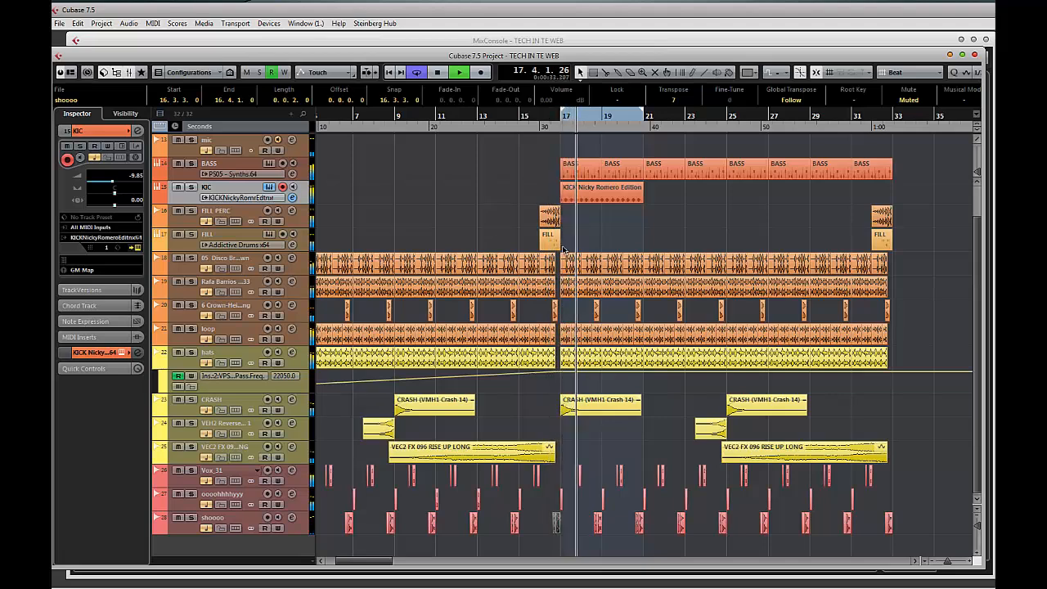
- Open the KIC track's synth, switch it to the Bst 2 preset during playback, and close it again
left_click(186, 175)
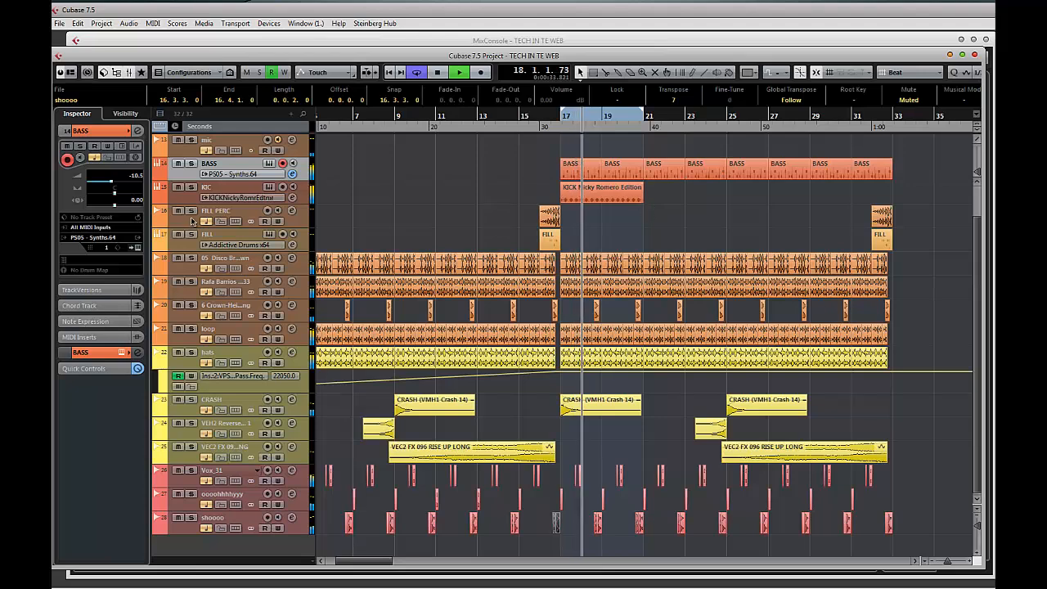
key("space")
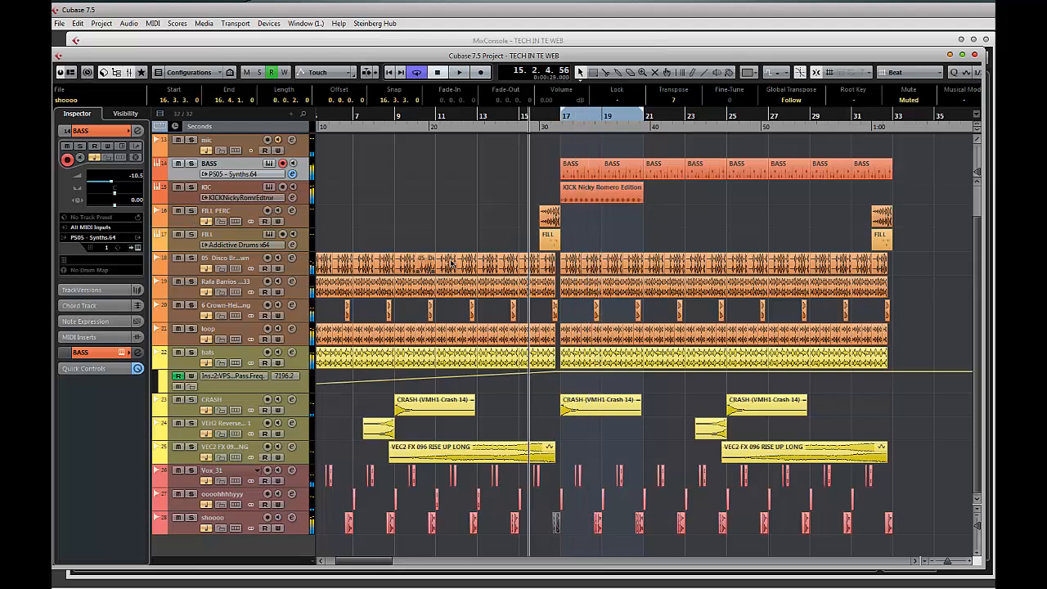
left_click(192, 196)
left_click(138, 248)
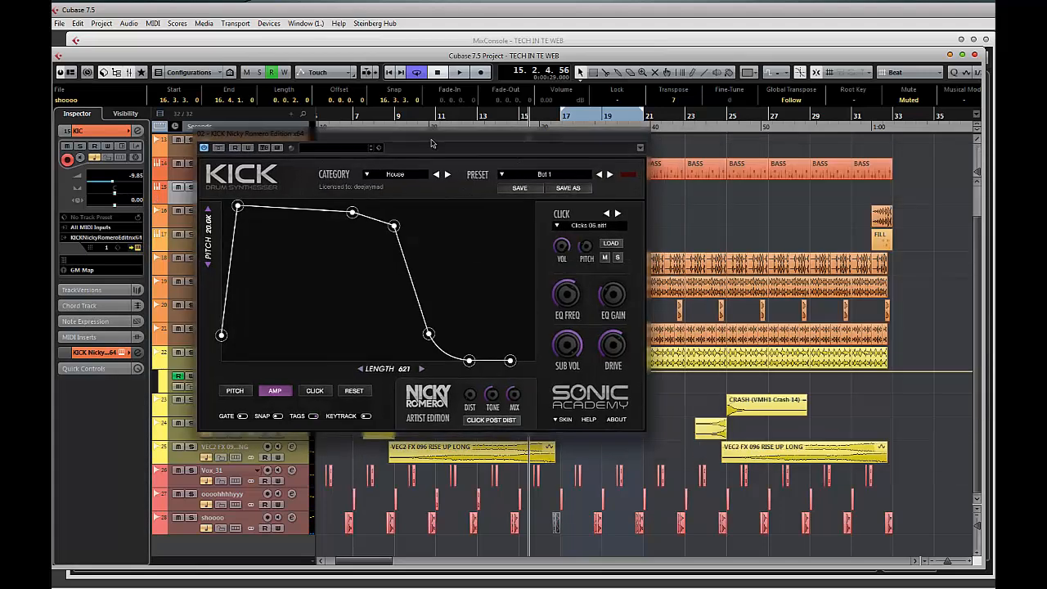
key("space")
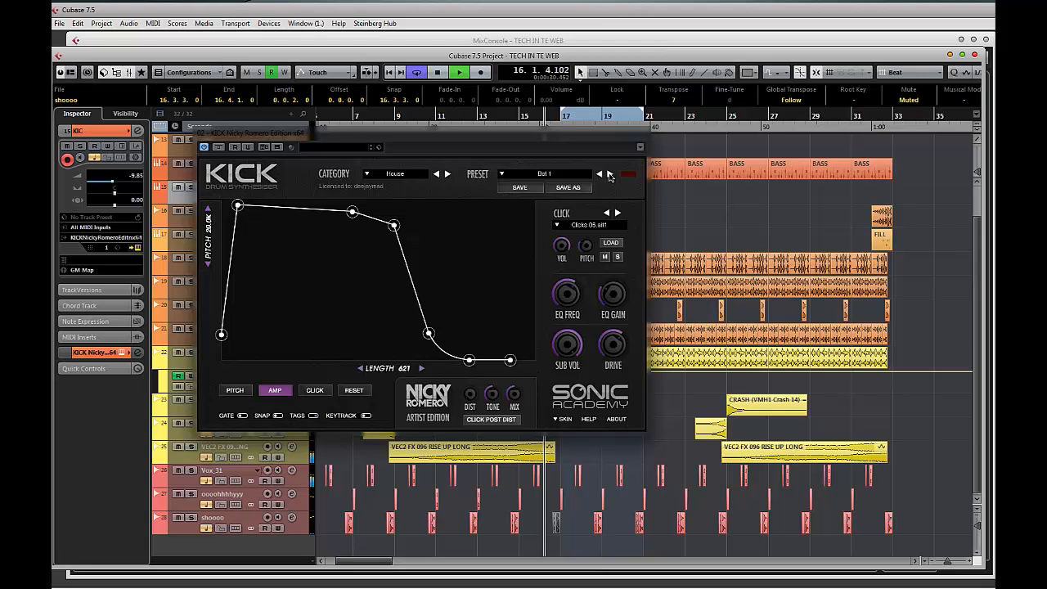
left_click(609, 174)
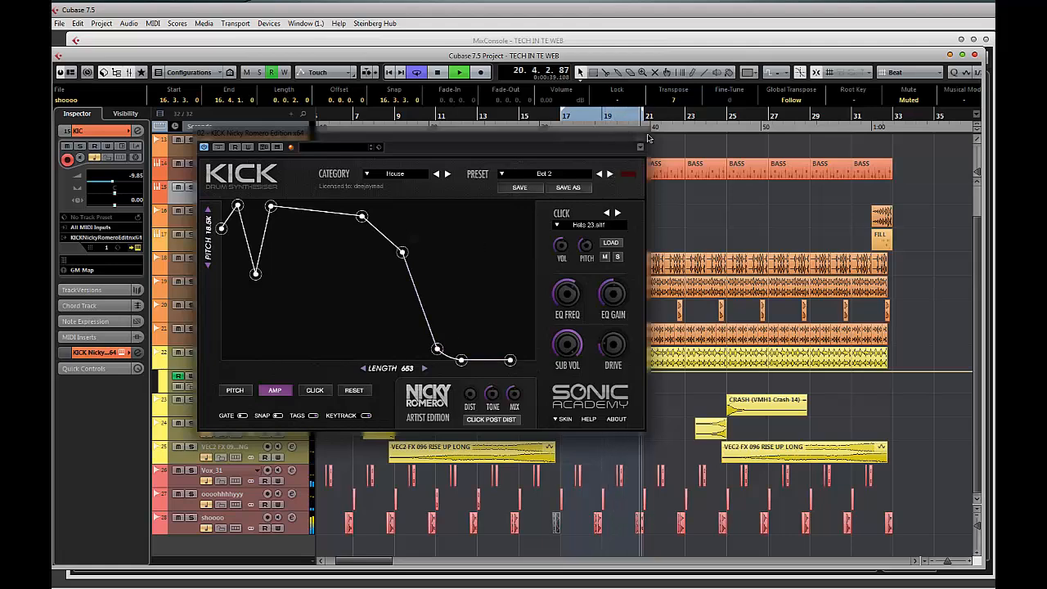
left_click(640, 146)
key("space")
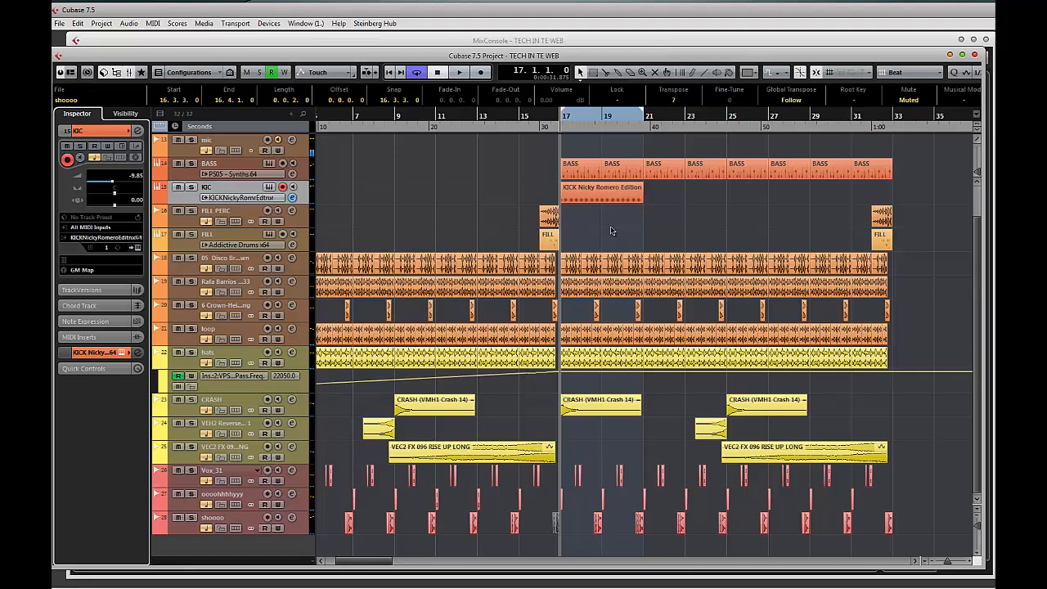
- Rename the KIC track and its clip as KICK, and duplicate the clip three times to fill bars 17 to 33
double_click(217, 189)
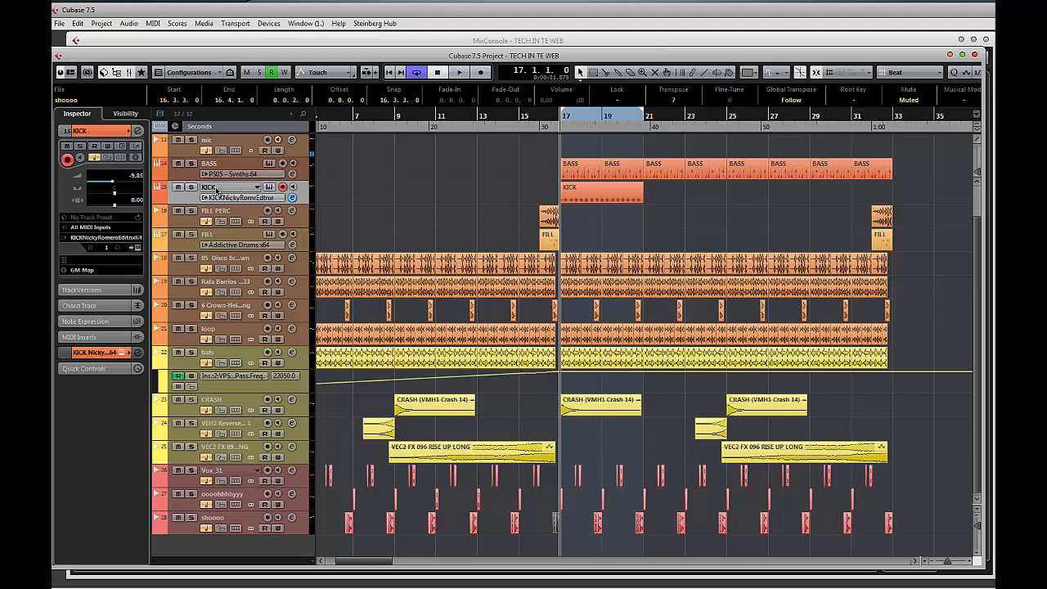
left_click(597, 205)
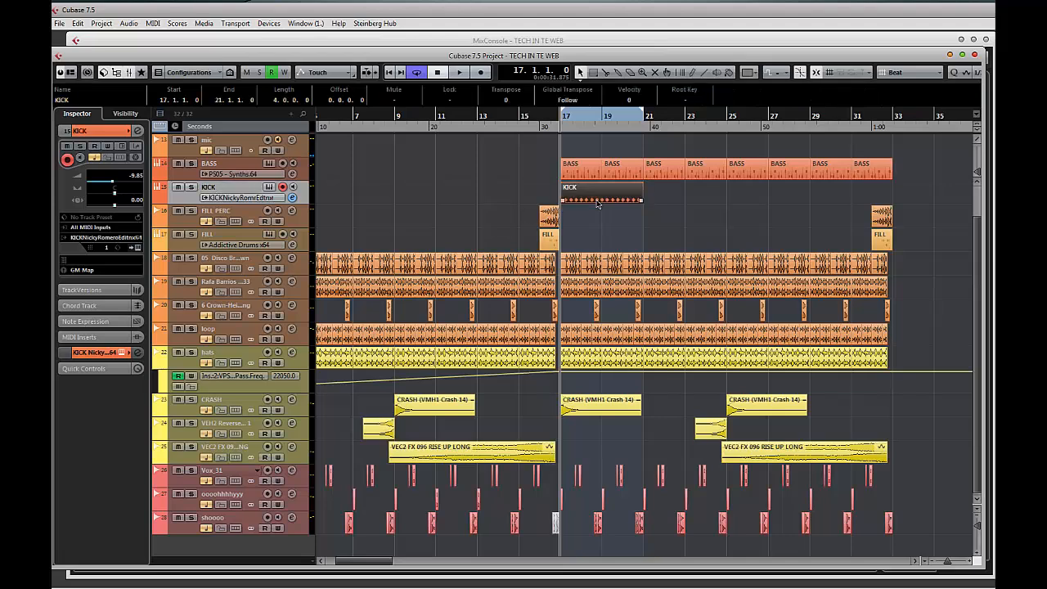
key("ctrl+d")
key("ctrl+d")
key("ctrl+d")
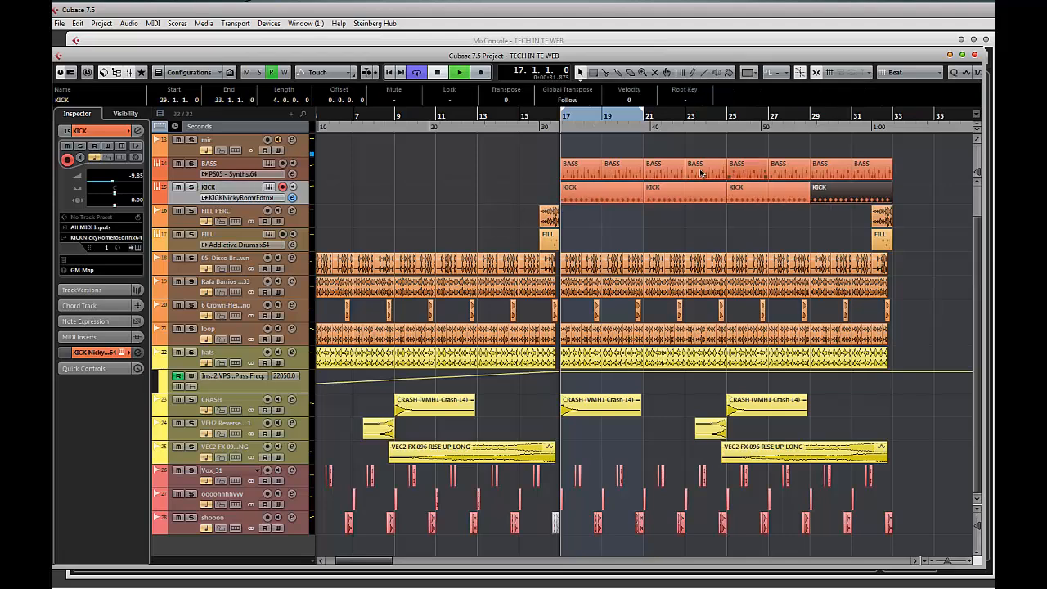
- Play bars 17 to 21 and toggle solo and mute on the loop track and percussion track 19 to compare them
key("space")
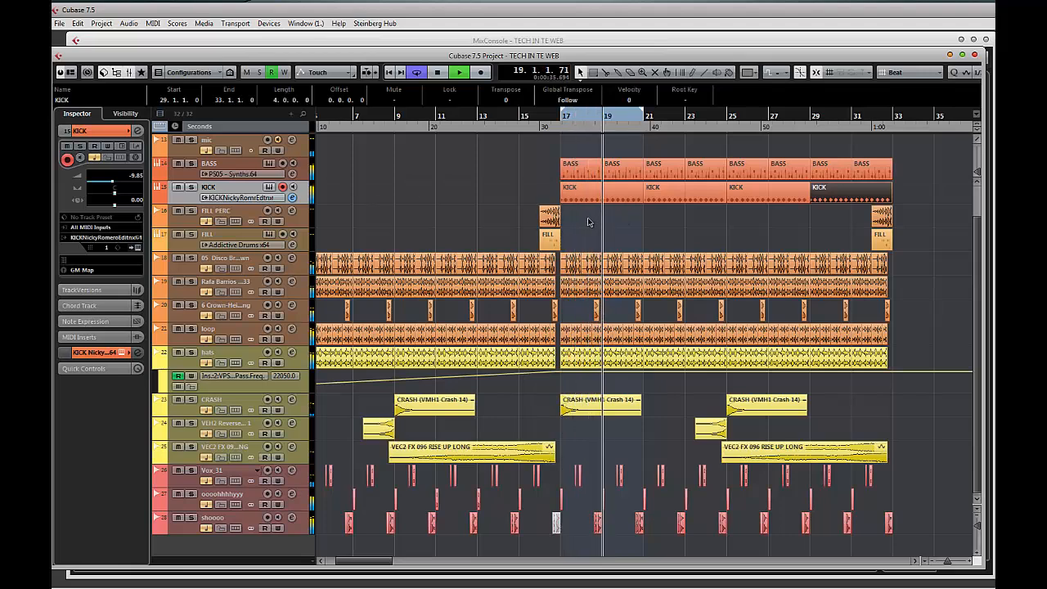
left_click(190, 328)
left_click(190, 327)
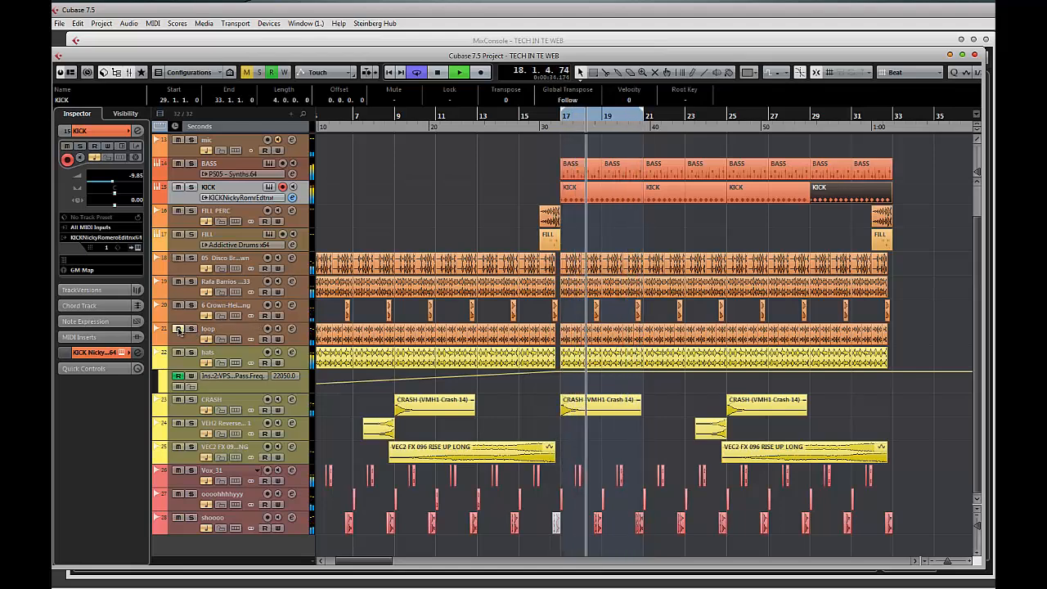
left_click(192, 281)
left_click(192, 281)
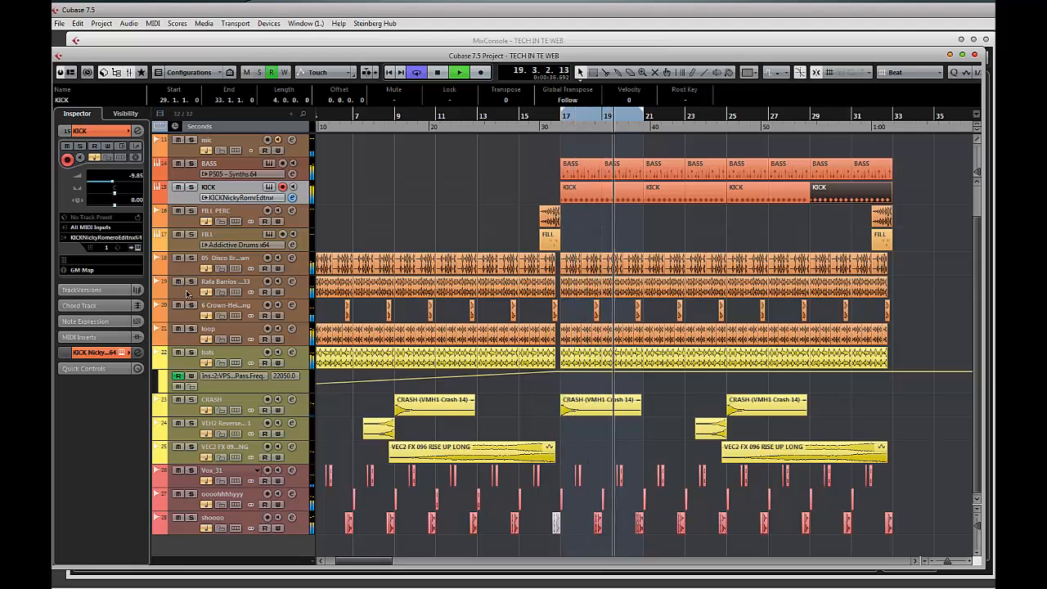
left_click(177, 281)
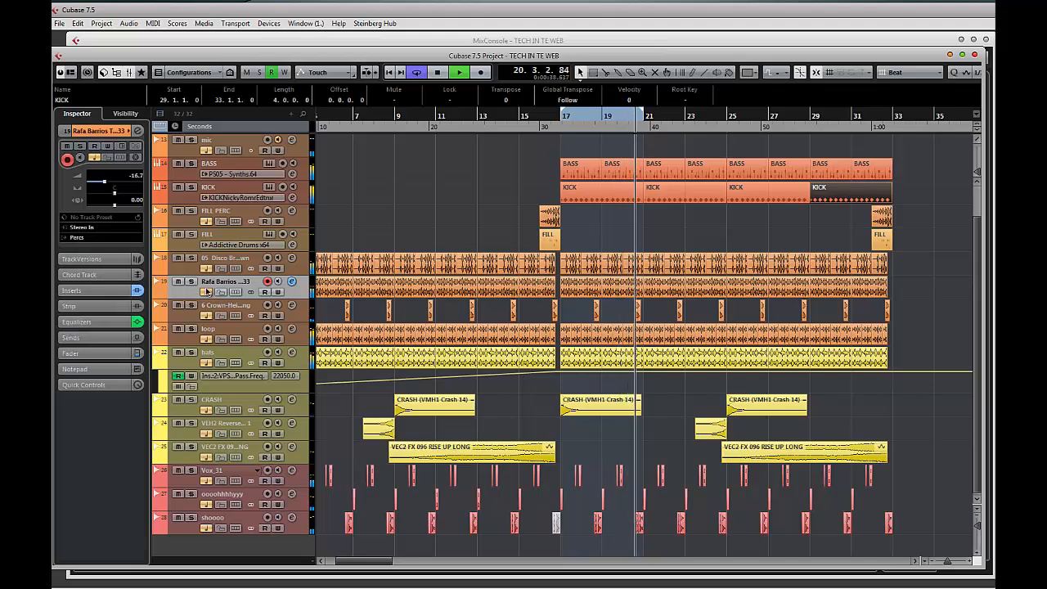
key("space")
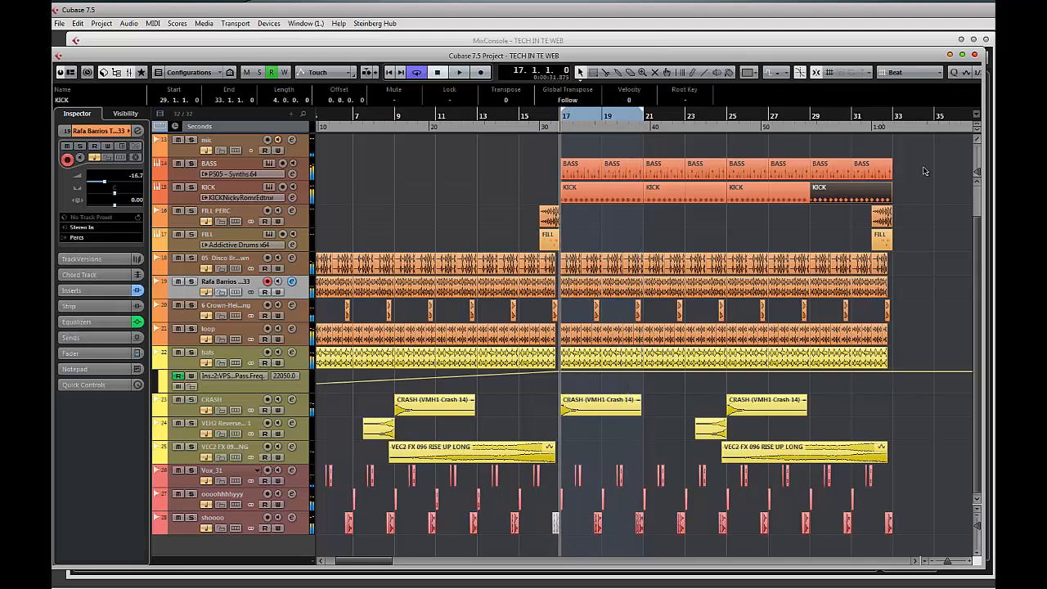
- Duplicate all clips in bars 17 to 33 across every track so the copies start at bar 33
left_click_drag(923, 167, 562, 547)
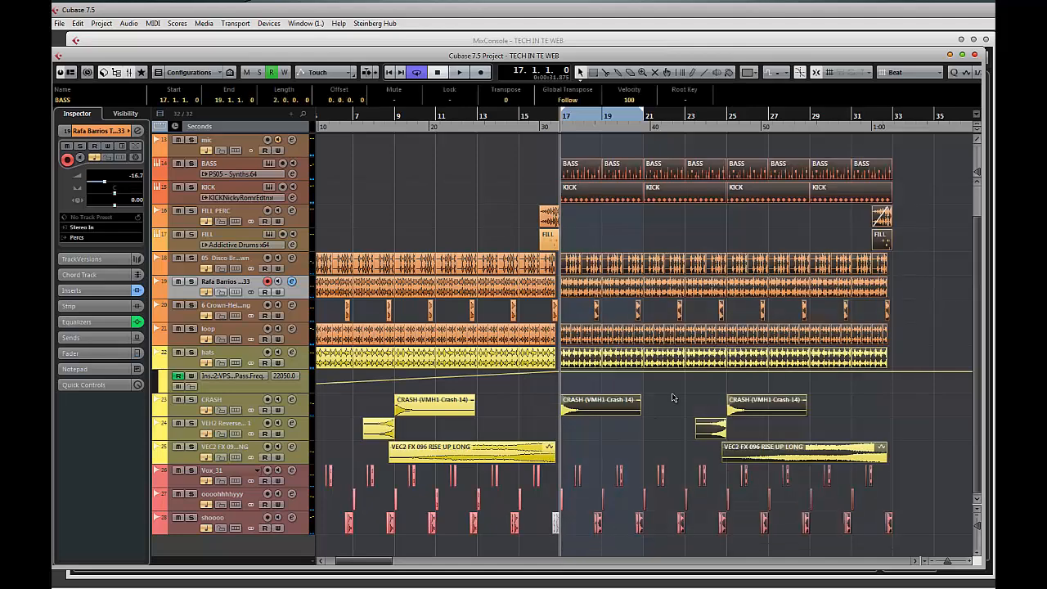
key("ctrl+d")
scroll(679, 328, "right", 5)
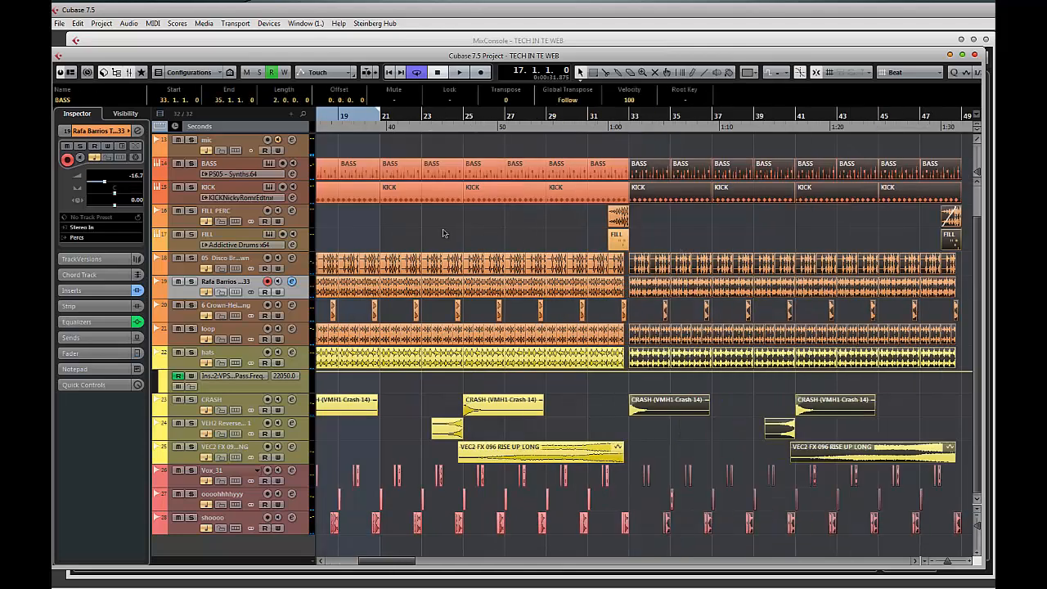
scroll(675, 219, "left", 5)
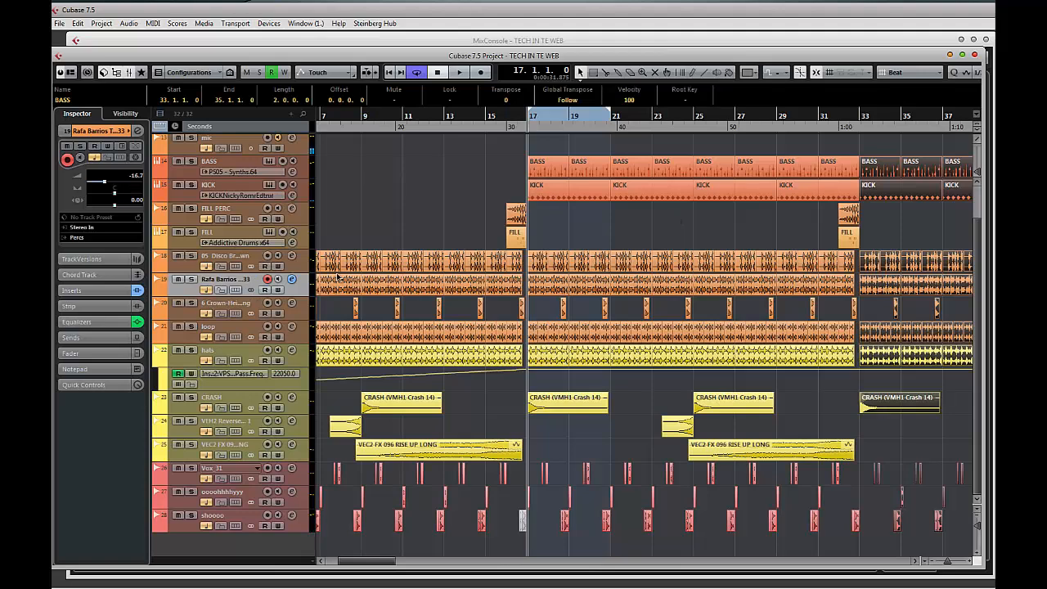
- Delete all of percussion track 19's clips between bars 17 and 33
left_click(556, 284)
key("Delete")
key("Delete")
key("Delete")
key("Delete")
key("Delete")
key("Delete")
key("Delete")
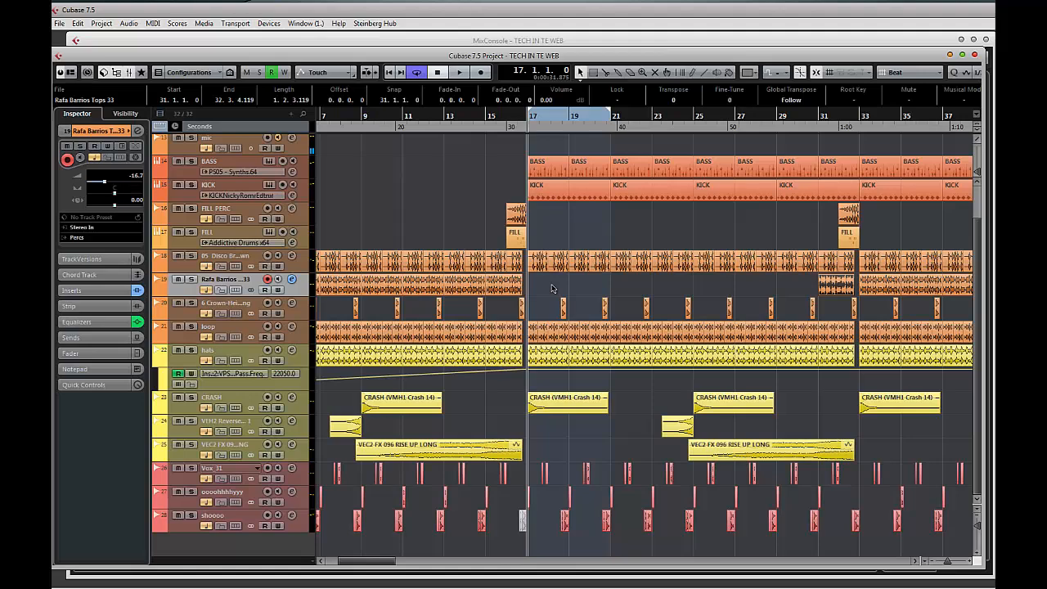
key("Delete")
- Start playback from bar 15 and extend the cycle range's end from bar 21 to bar 33
left_click(490, 127)
key("space")
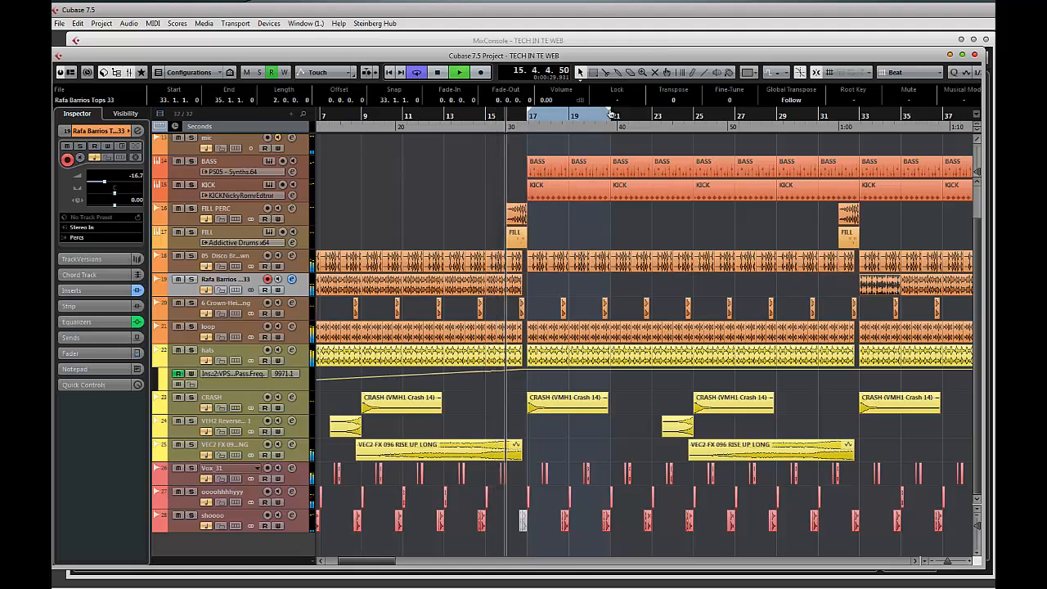
left_click_drag(610, 112, 857, 144)
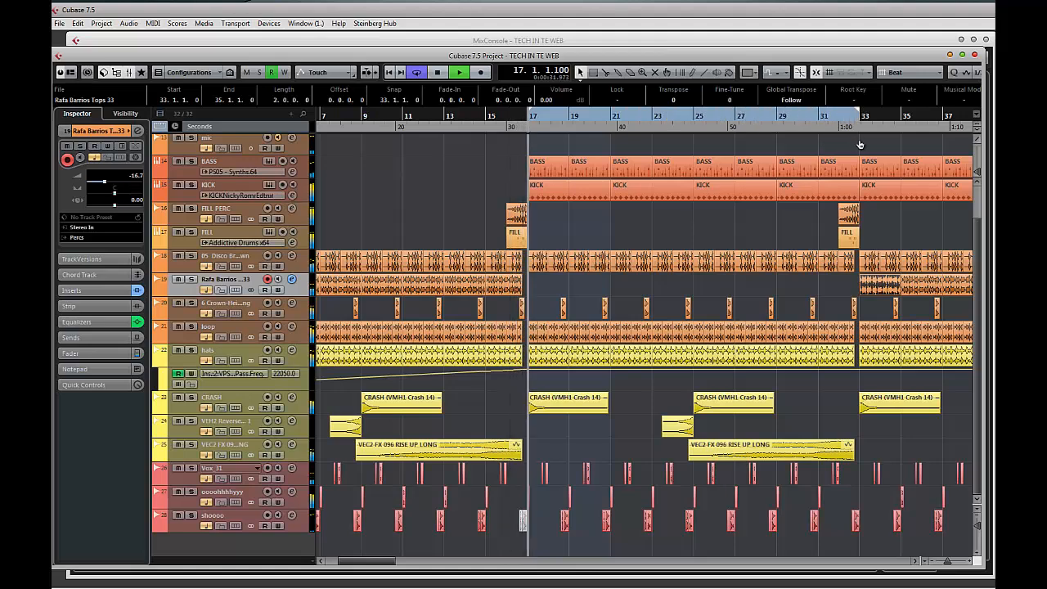
- Shorten the KICK clip that starts at bar 29 so it ends at 32.3.1, before the fill
left_click_drag(856, 199, 846, 214)
scroll(701, 241, "left", 3)
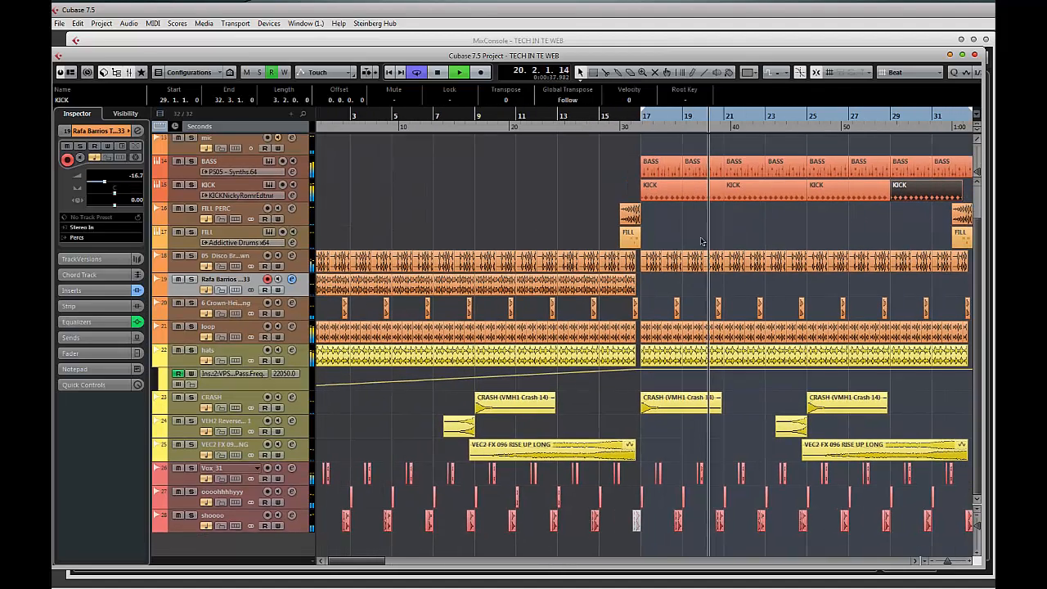
scroll(656, 231, "right", 4)
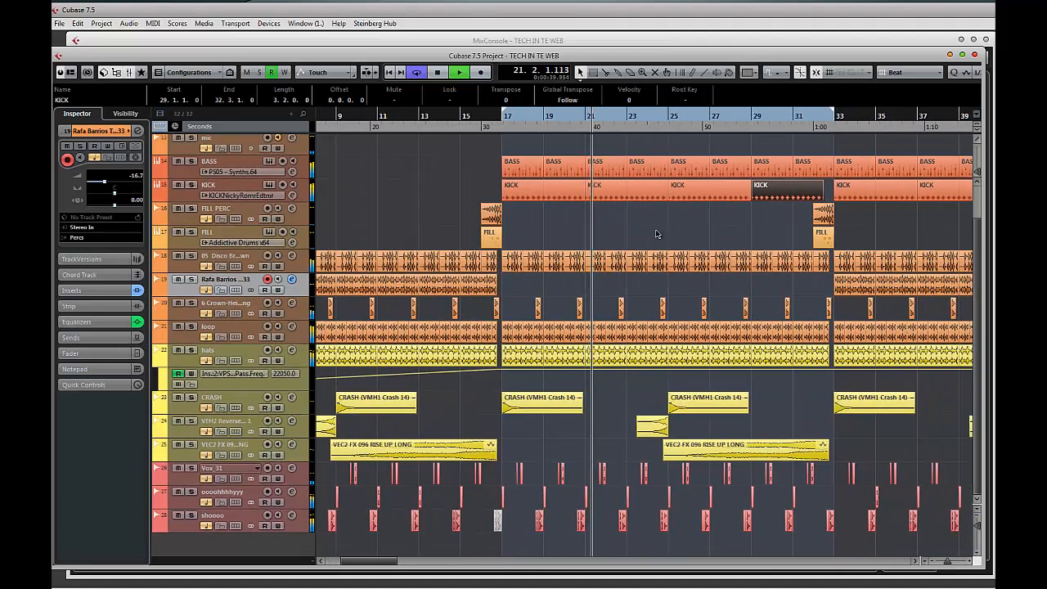
- Raise the hats channel's fader to -5.68 dB in the MixConsole and return to the project window
left_click(185, 362)
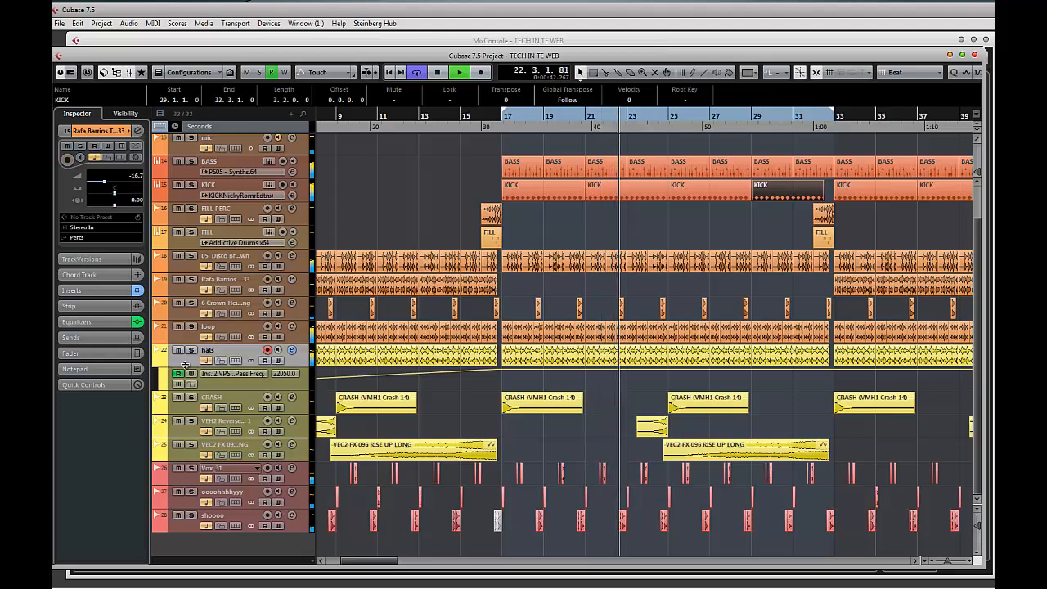
left_click(115, 43)
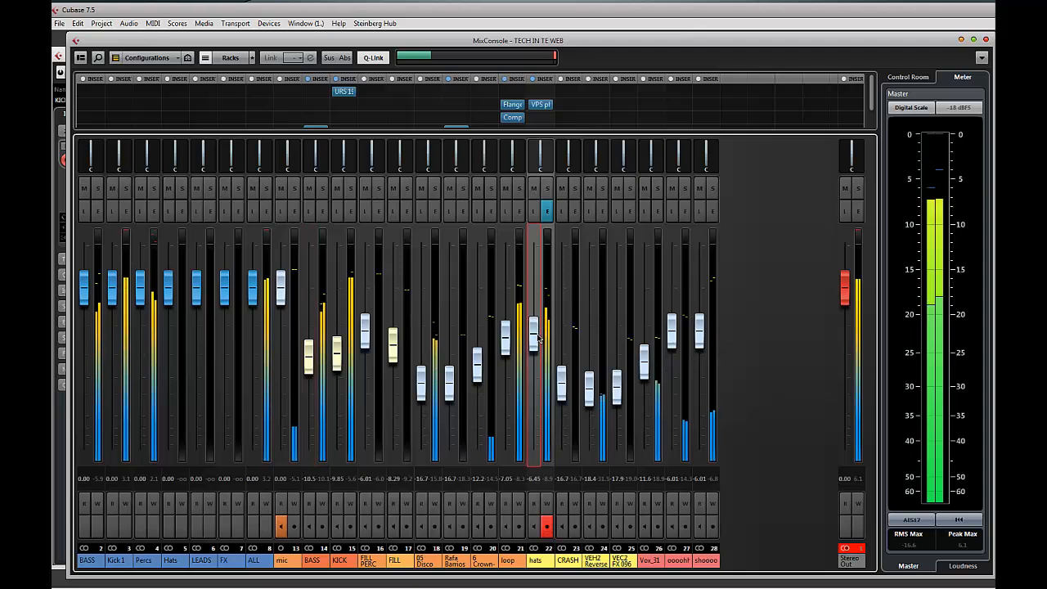
left_click_drag(538, 339, 540, 333)
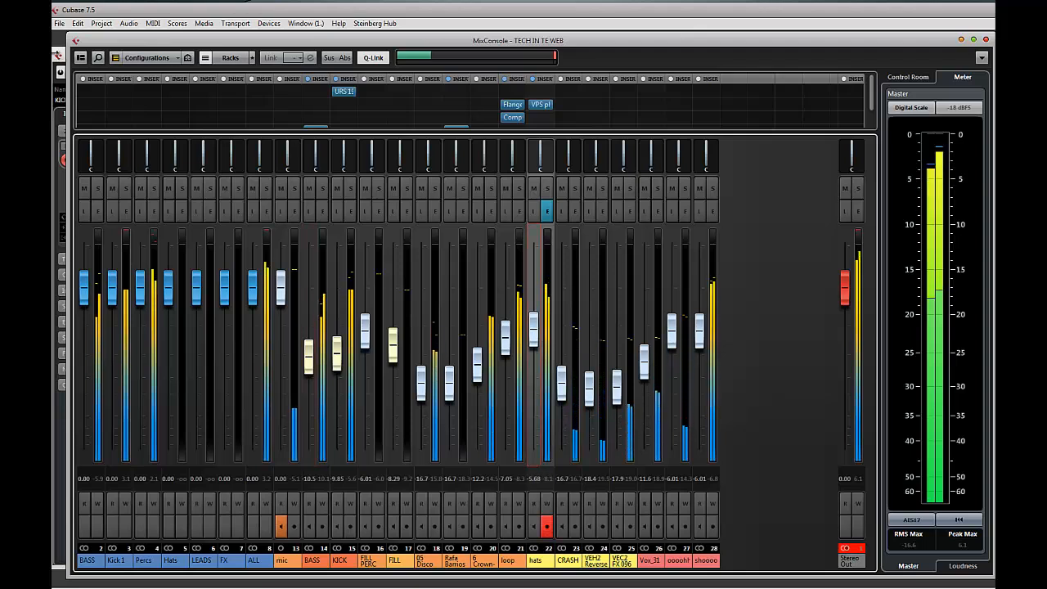
left_click(60, 57)
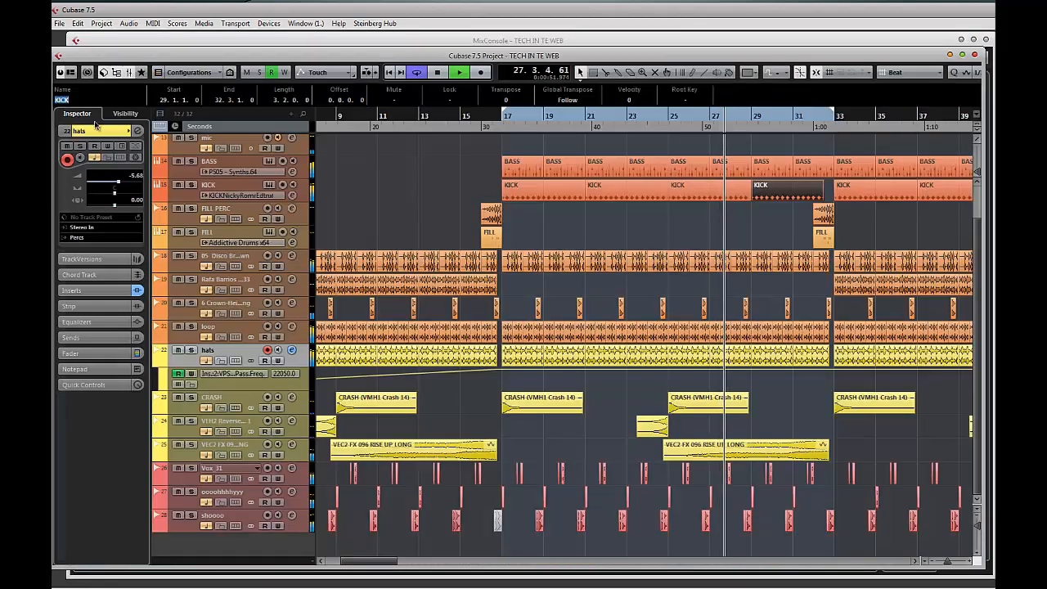
- Delete the RISE UP LONG clip at 24.4.1, move the reverse crash before bar 25 to 31.3.1, and stop playback after listening
left_click(790, 455)
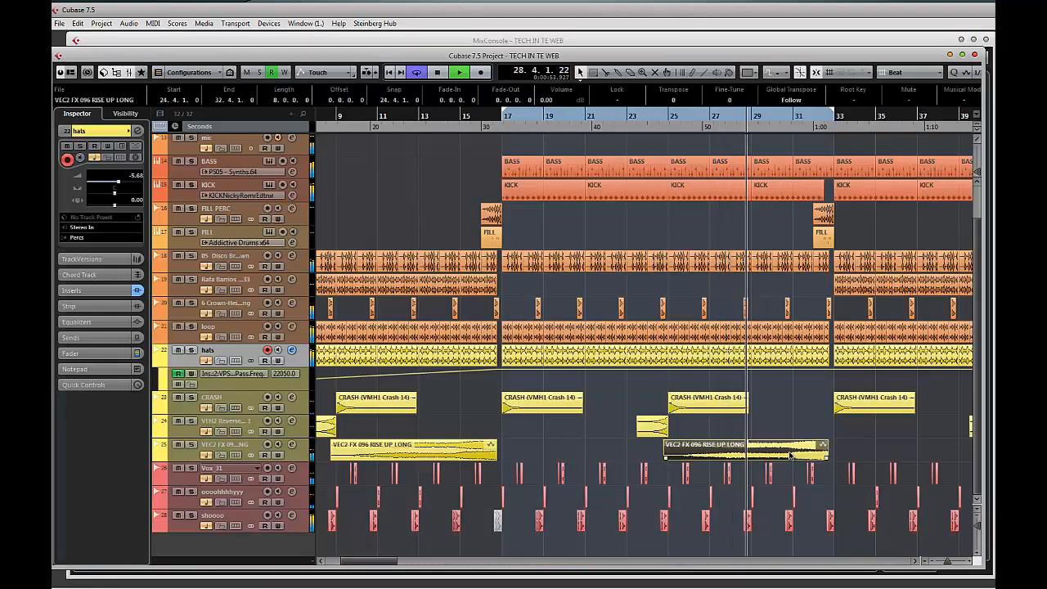
key("Delete")
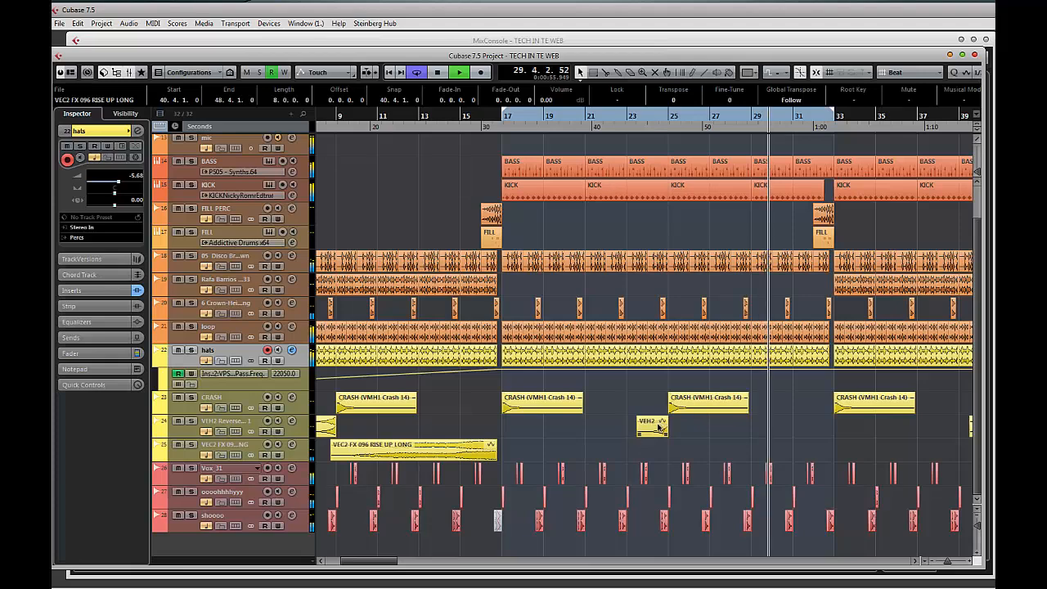
left_click_drag(658, 431, 825, 427)
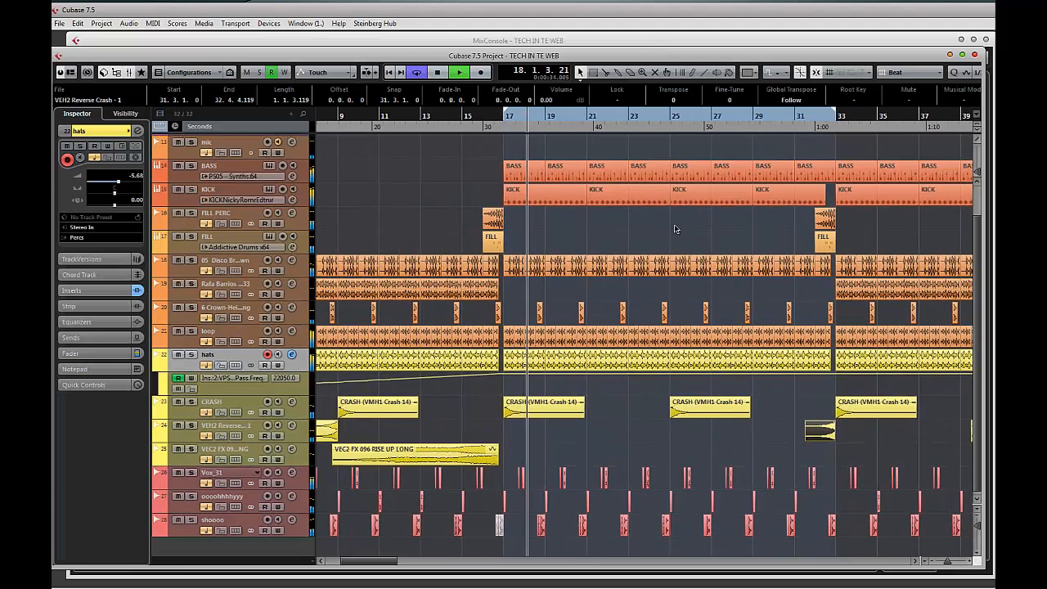
key("space")
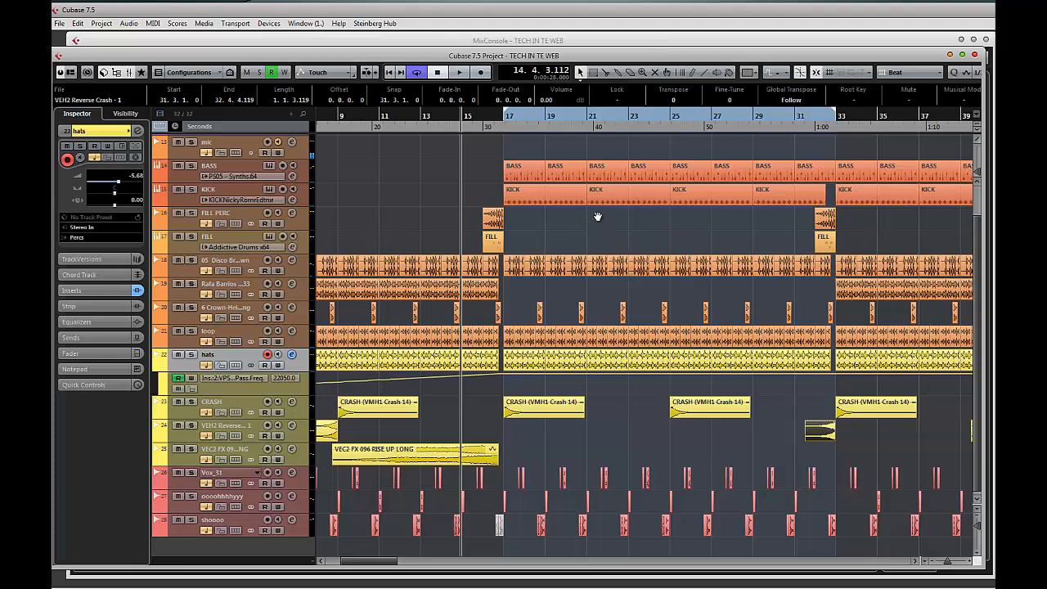
left_click_drag(598, 217, 547, 221)
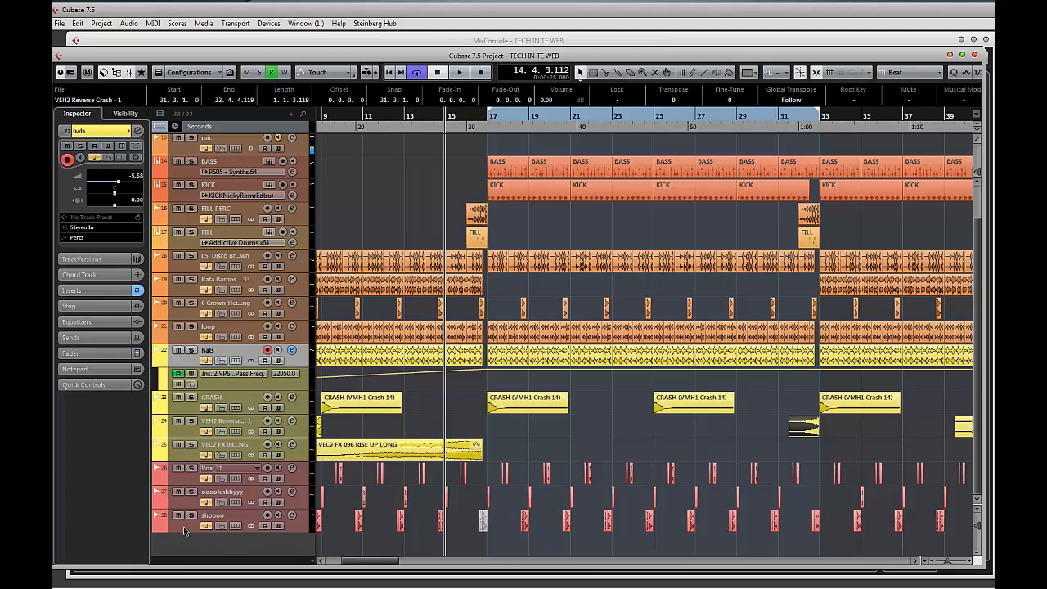
- Add one instrument track with Reaktor5 below the shoooo track
left_click(184, 531)
right_click(184, 531)
mouse_move(364, 226)
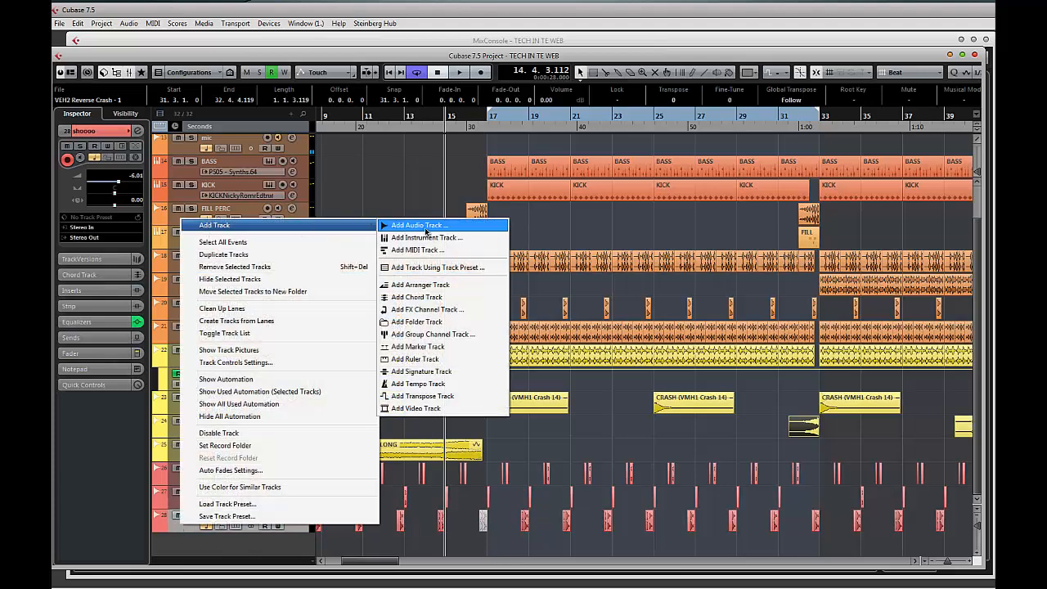
left_click(425, 237)
left_click(479, 211)
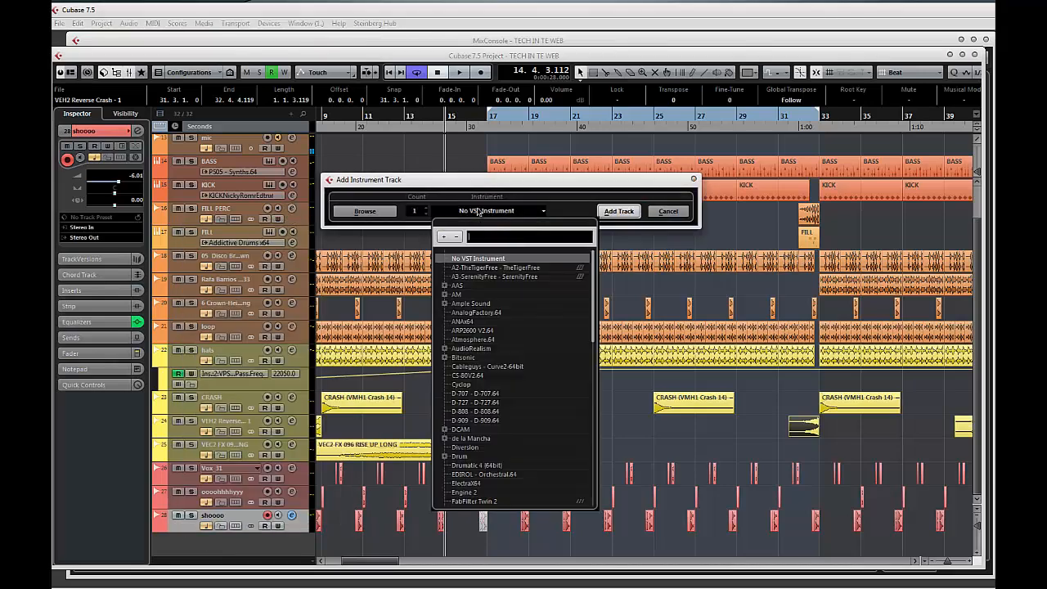
type("REAK")
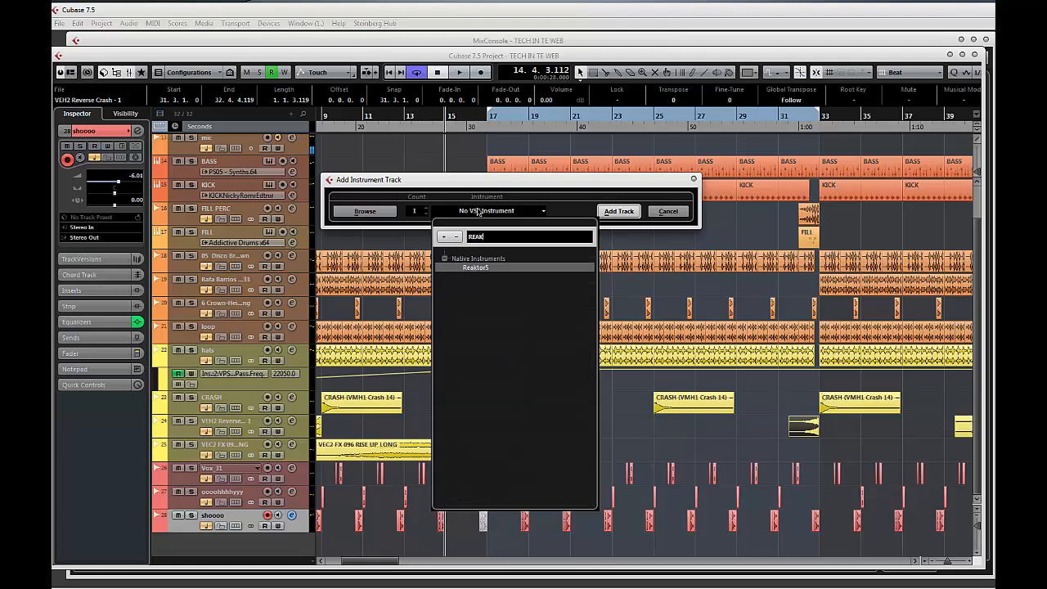
key("Return")
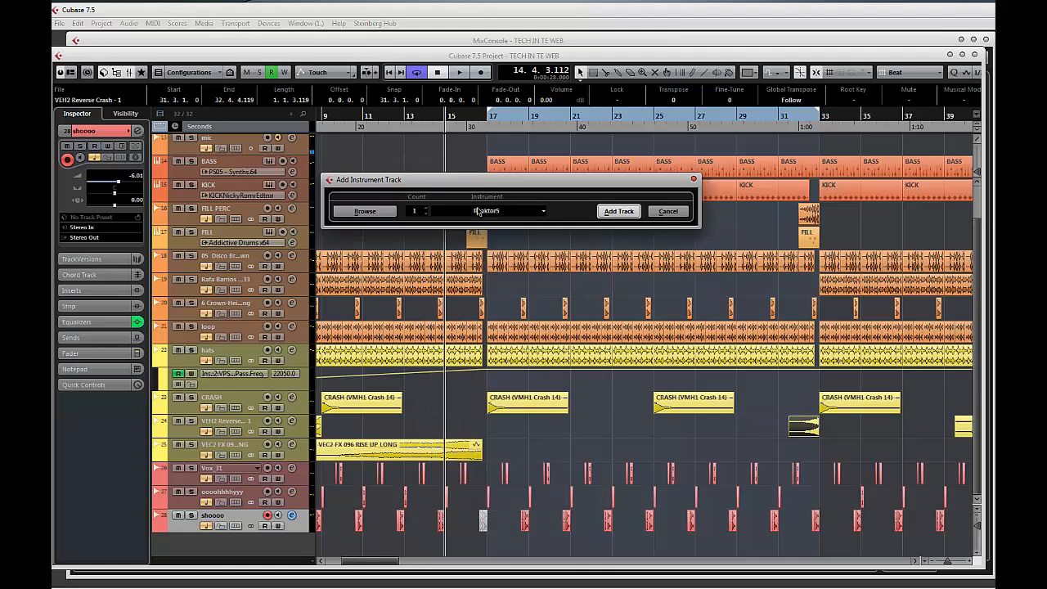
left_click(619, 210)
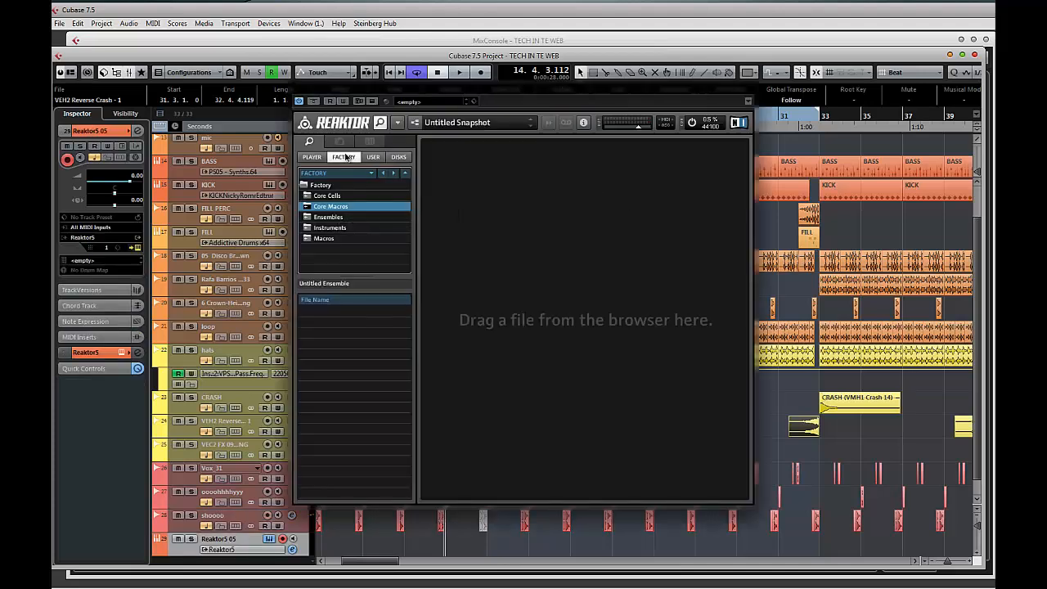
- Load the Monark ensemble from Reaktor's Player library
left_click(311, 157)
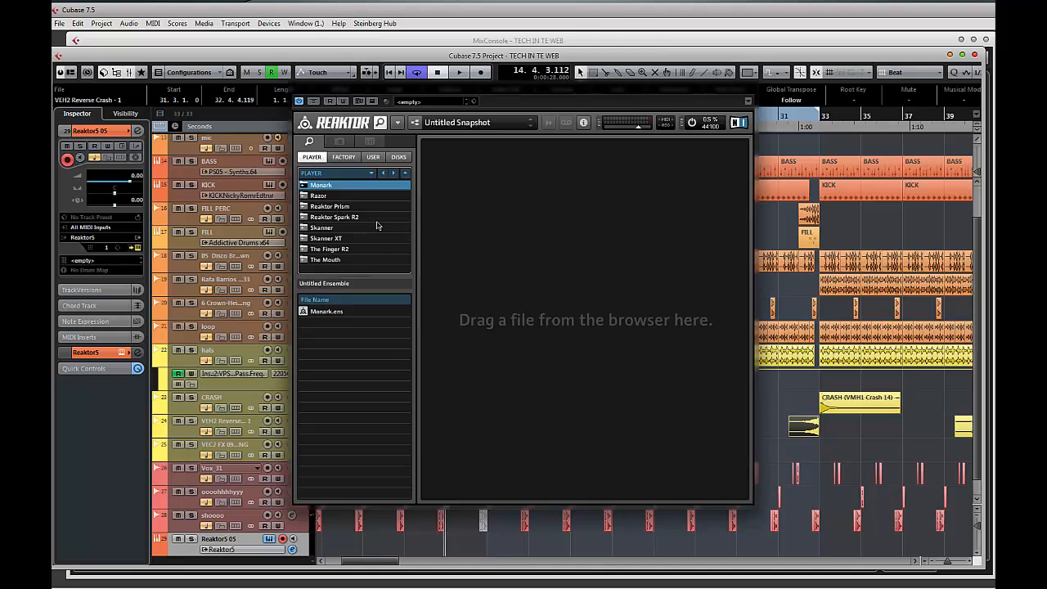
left_click(342, 207)
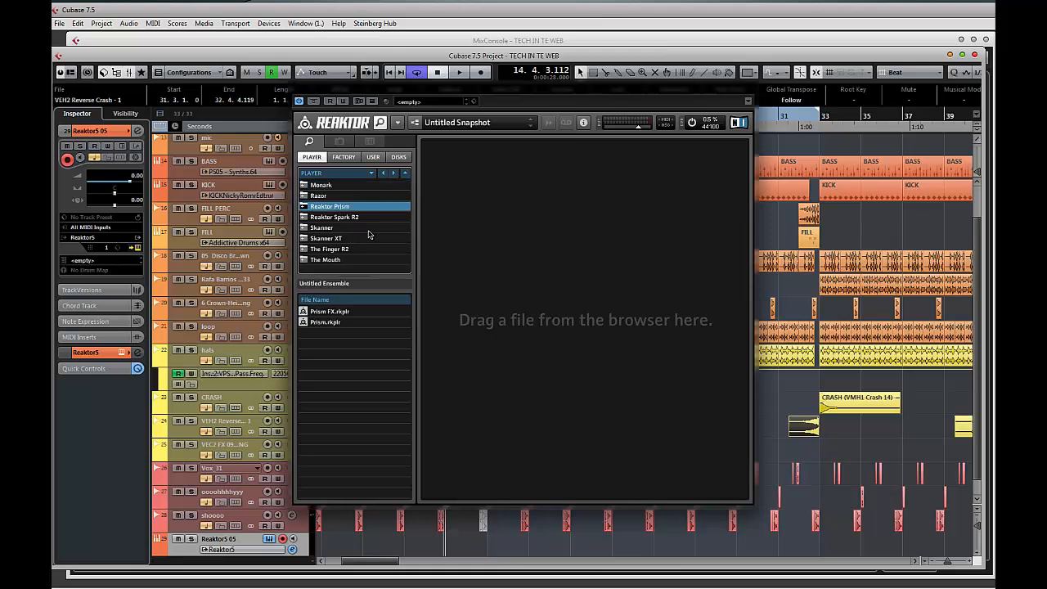
left_click(327, 186)
left_click_drag(315, 311, 552, 268)
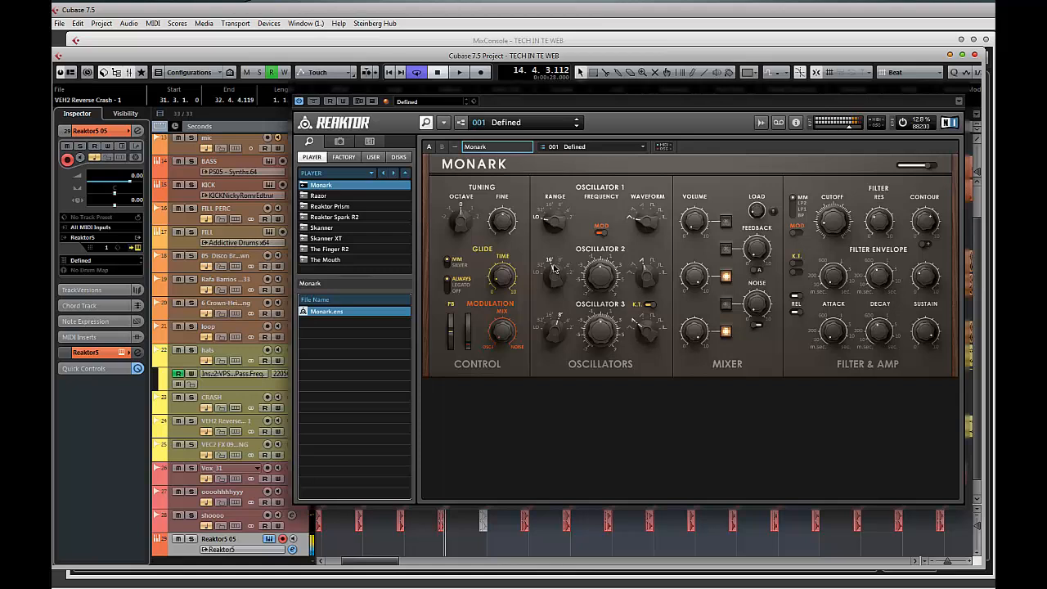
- Audition Monark against the arrangement, lower the Reaktor5 track's volume to -13.5, and move the synth window off the timeline
key("space")
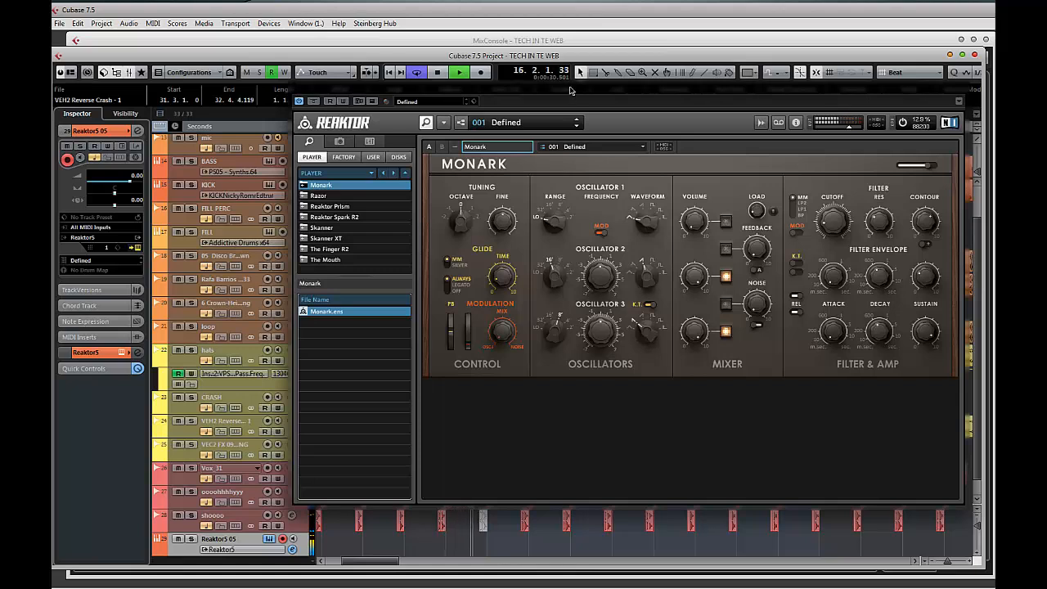
left_click_drag(570, 90, 575, 90)
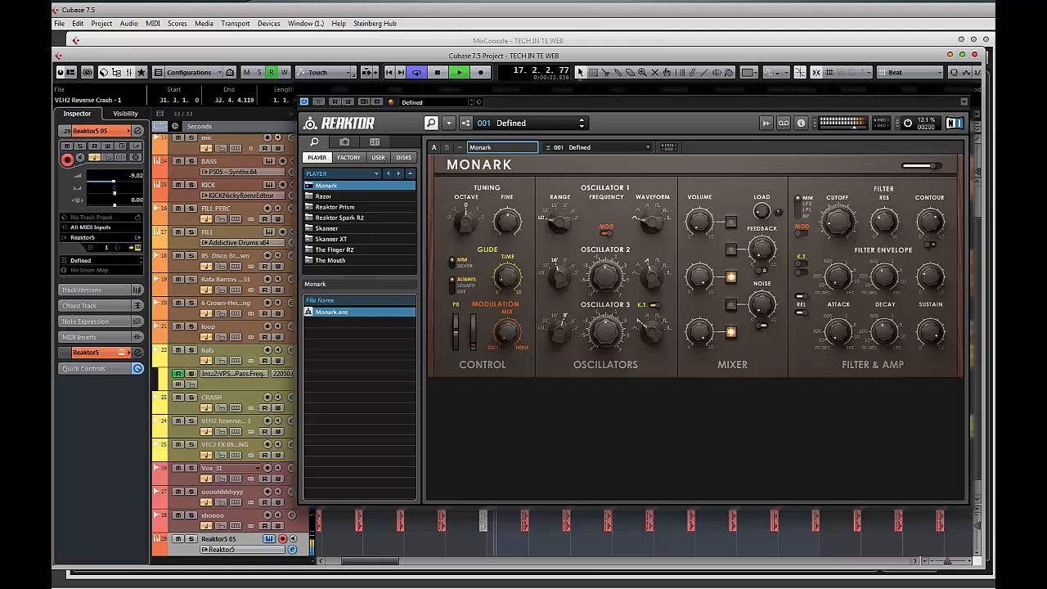
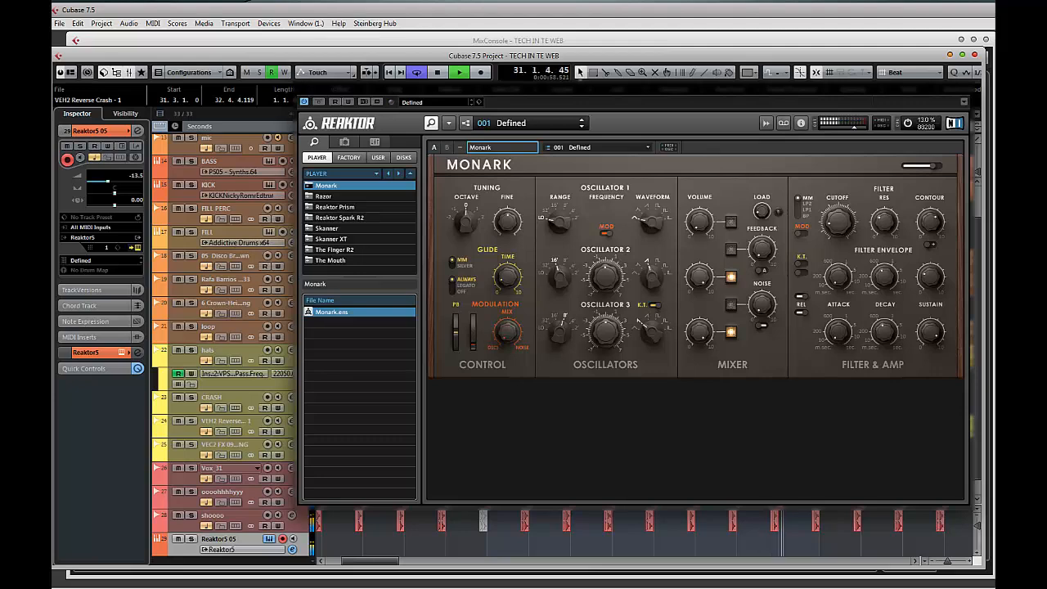
left_click_drag(710, 92, 981, 90)
key("space")
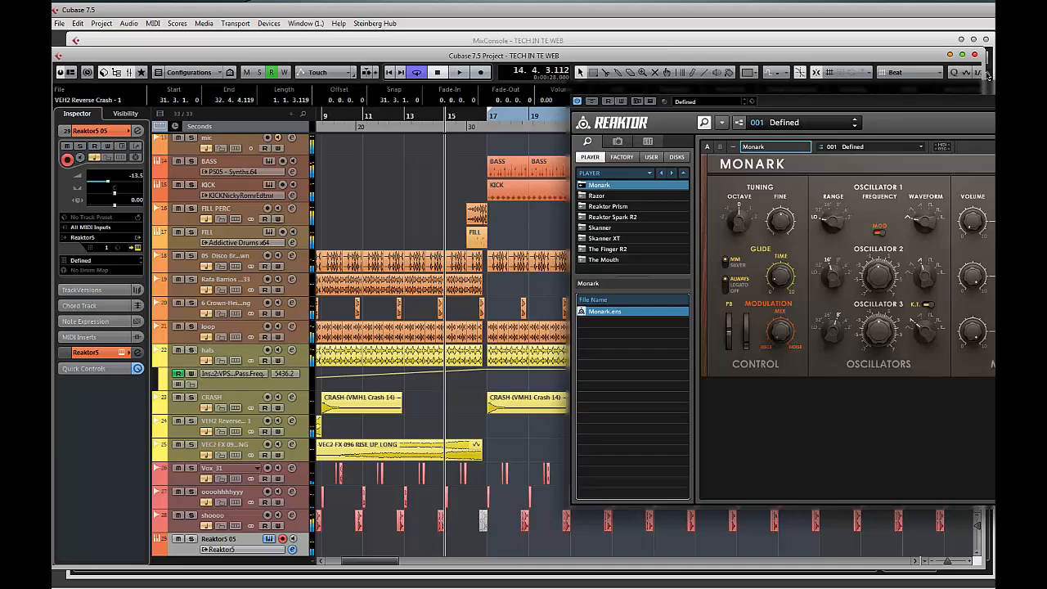
- Move the synth window further aside and record a Monark part on the Reaktor5 track from bar 15 to bar 33
left_click_drag(822, 88, 948, 125)
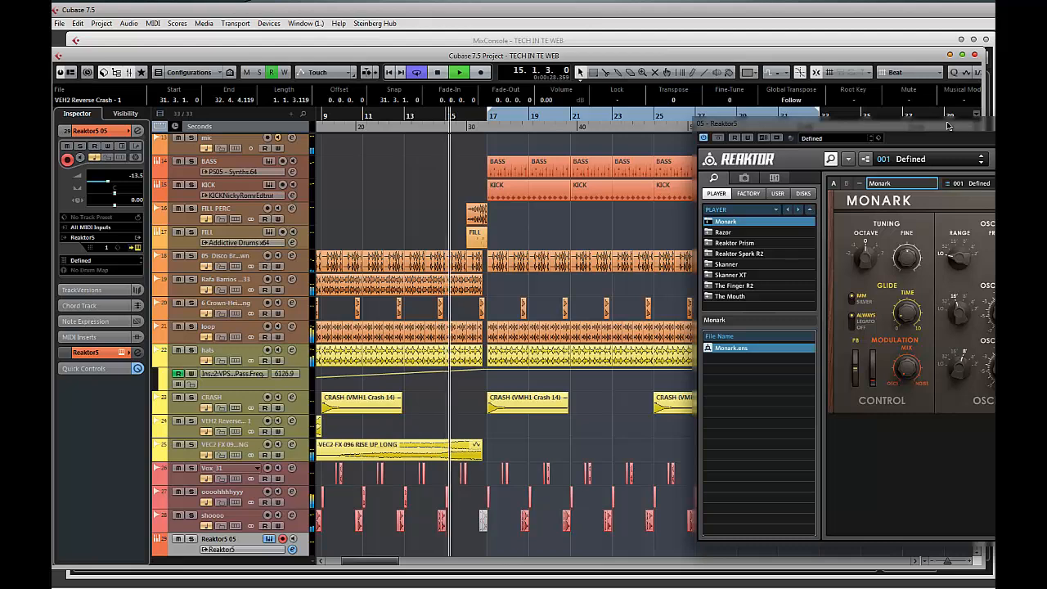
key("KP_Multiply")
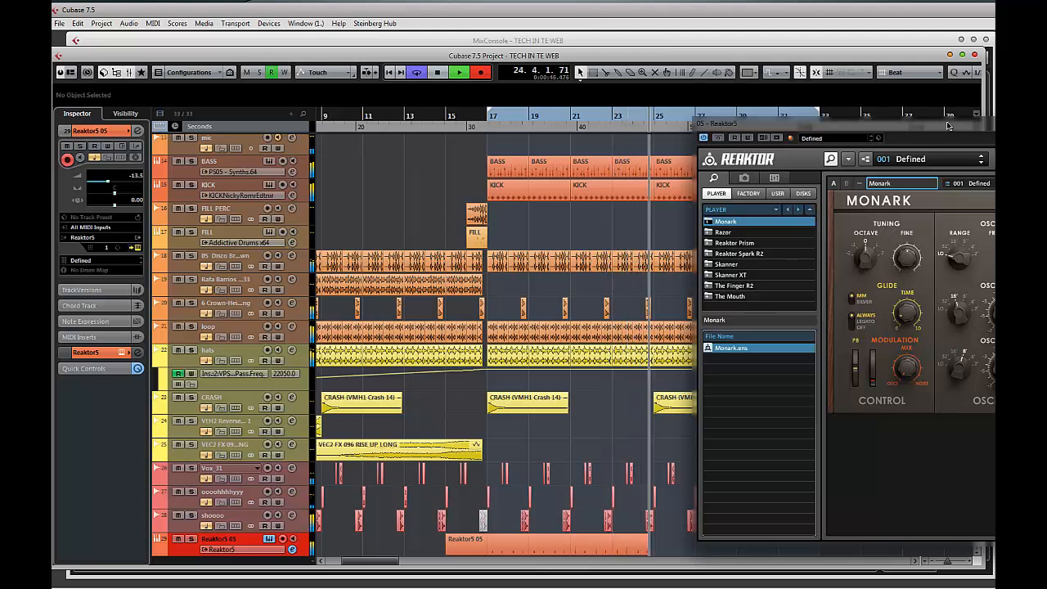
key("space")
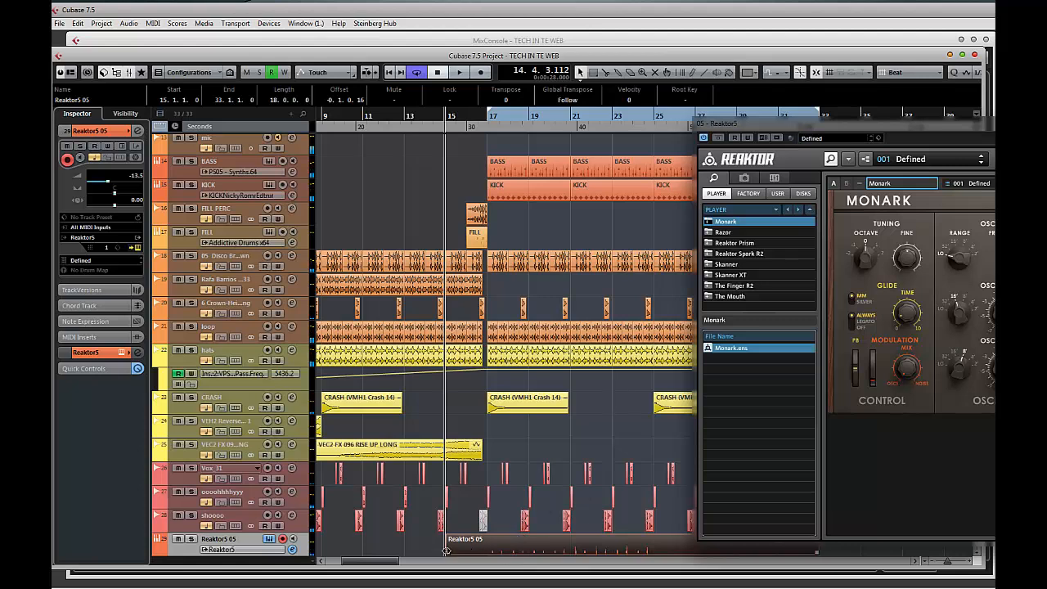
- Trim the recorded Reaktor5 clip's start to bar 17 and color its track blue
left_click_drag(446, 549, 488, 549)
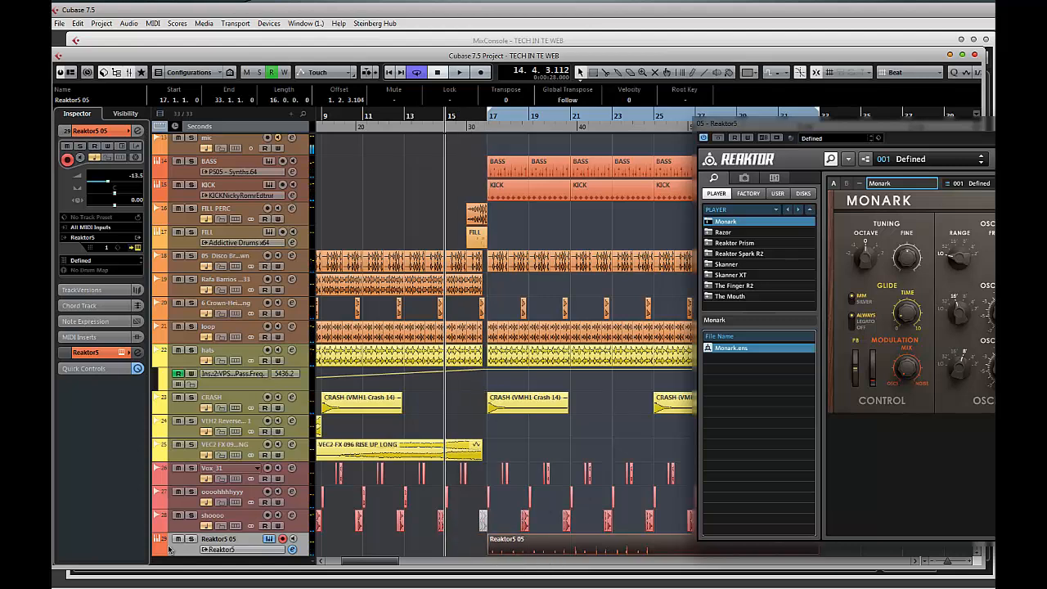
left_click(162, 541)
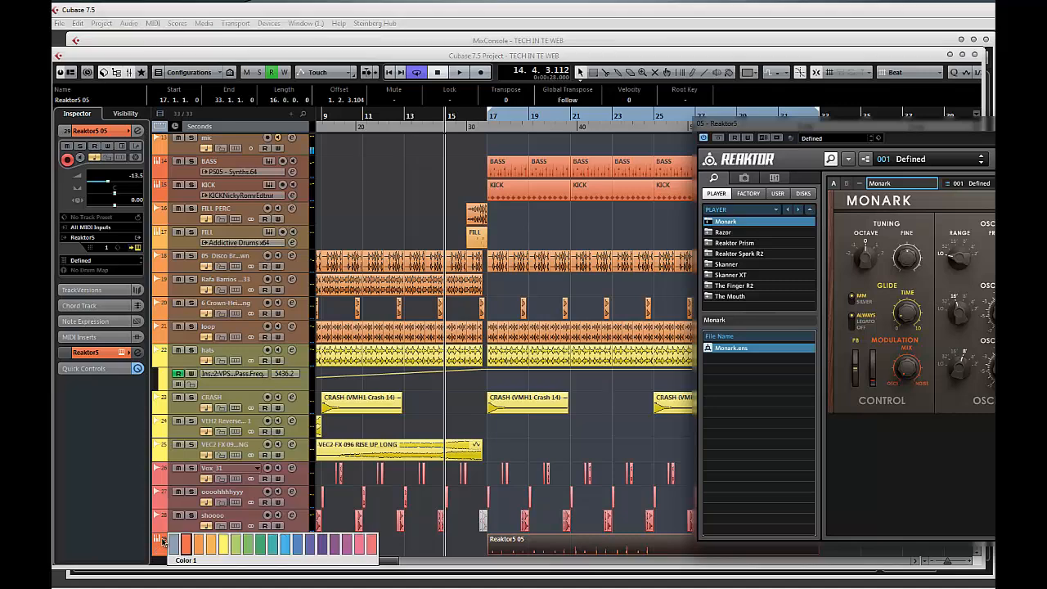
left_click(283, 558)
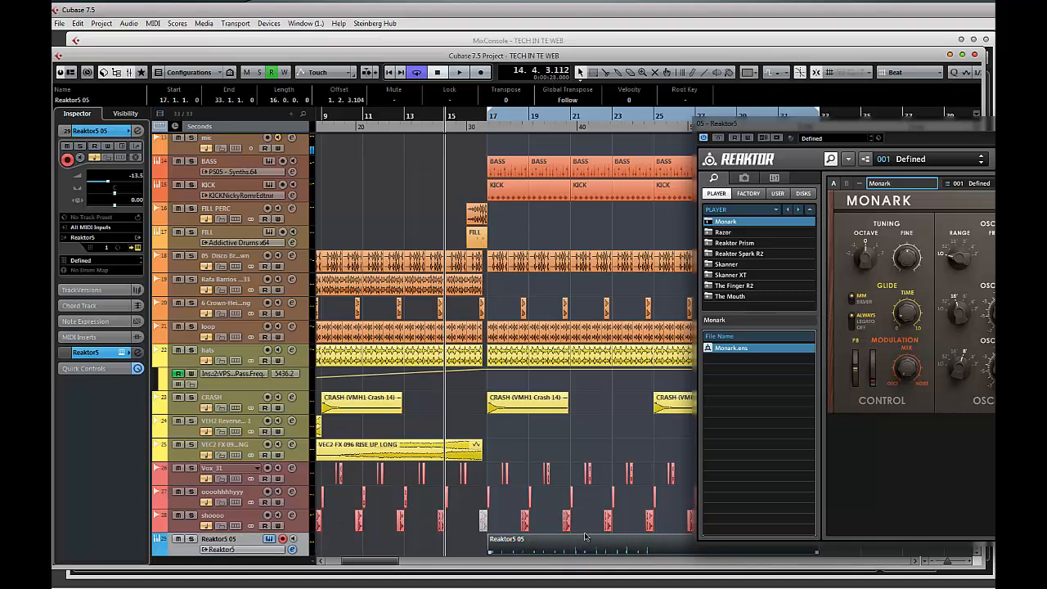
- Split the Reaktor5 clip at bar 25 and delete the part after the cut
scroll(658, 514, "right", 2)
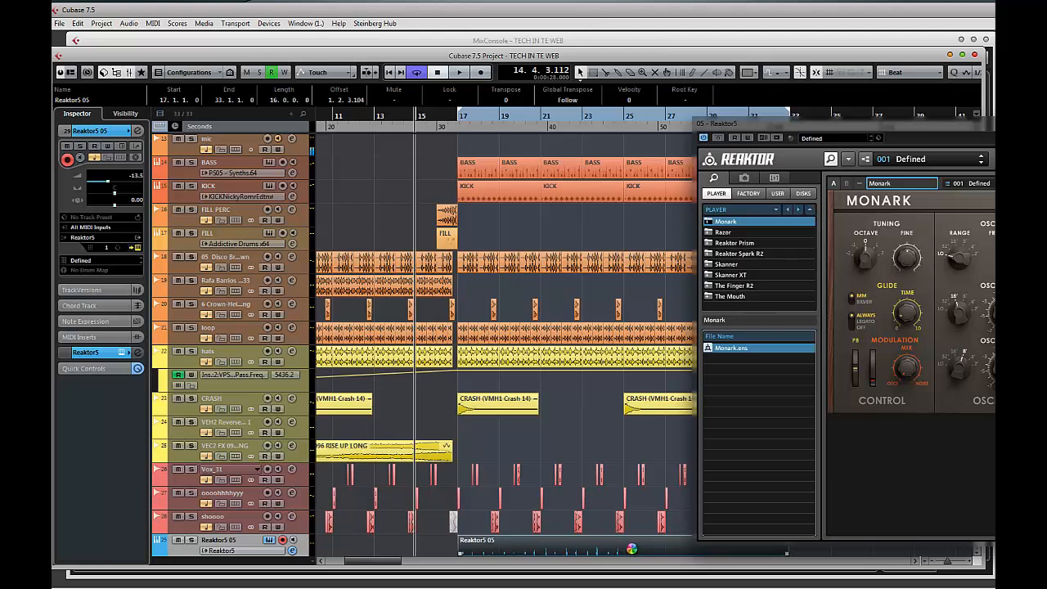
left_click(628, 548, "alt")
key("Delete")
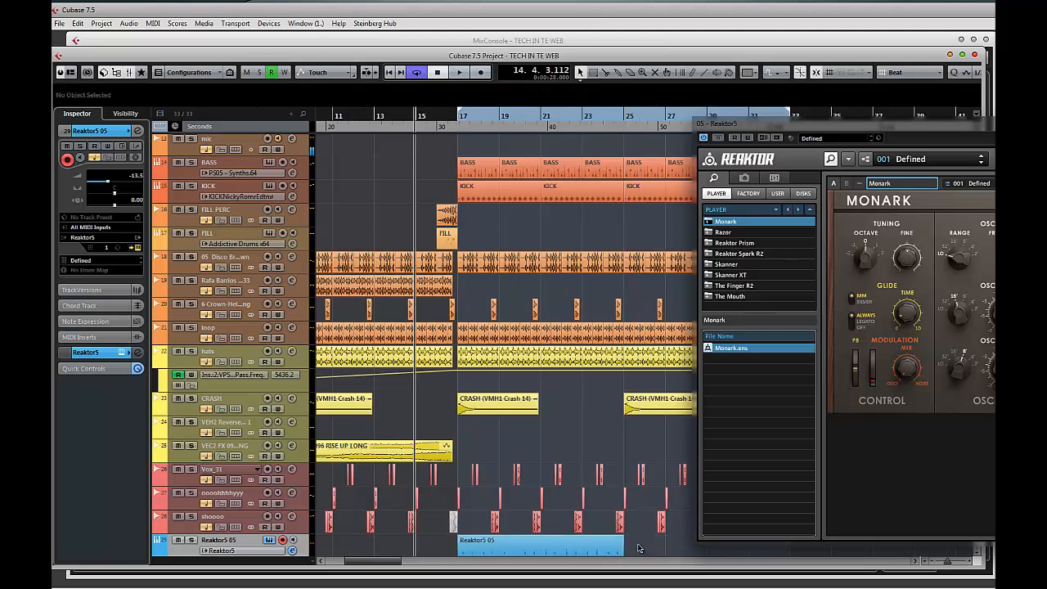
- Set the loop range to the shortened Reaktor5 clip, bars 17 to 25, and play from its start
left_click(503, 548)
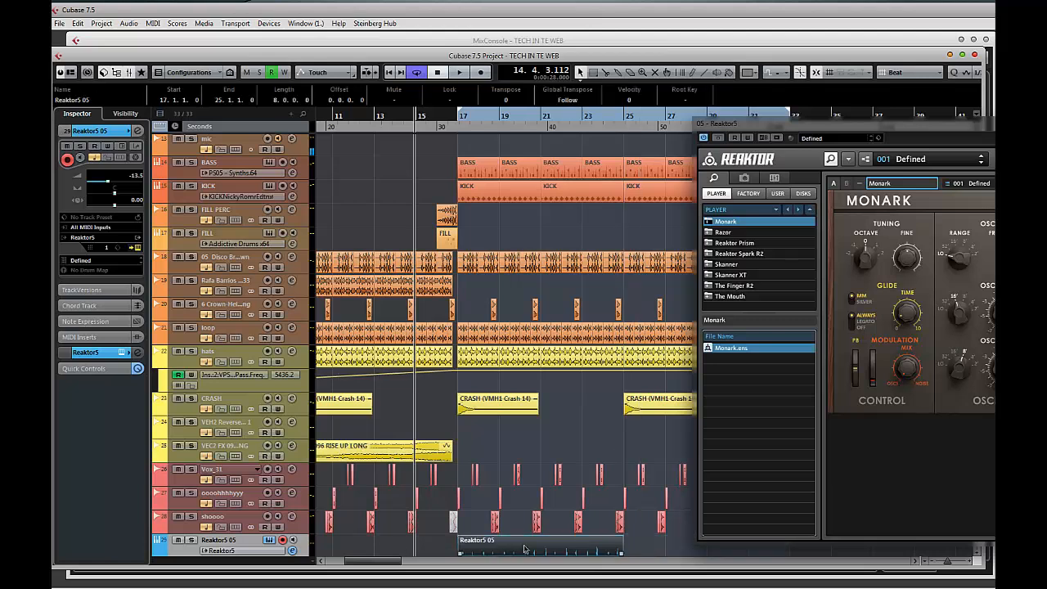
key("space")
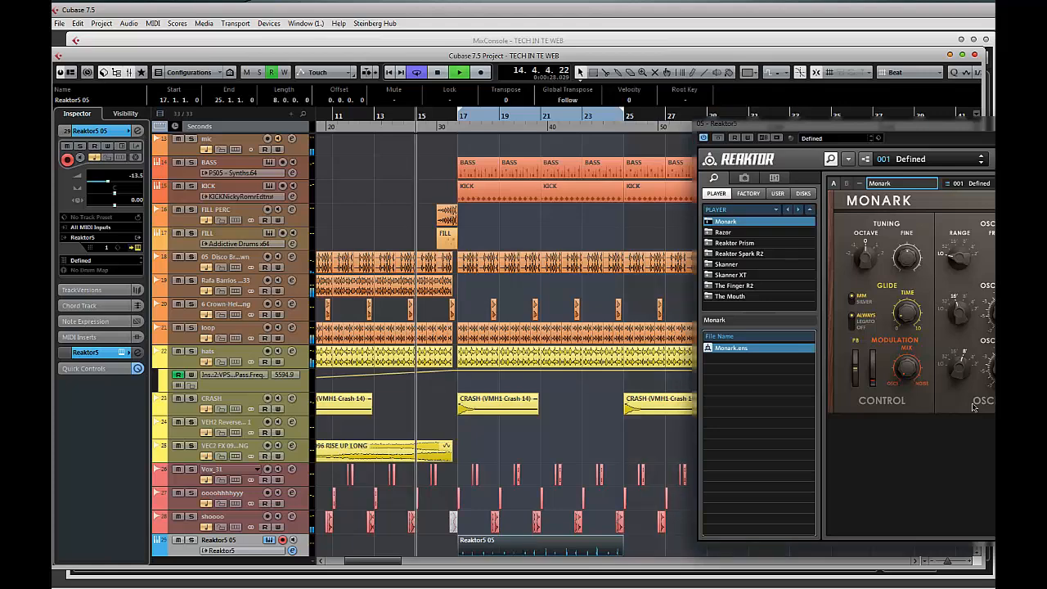
key("KP_1")
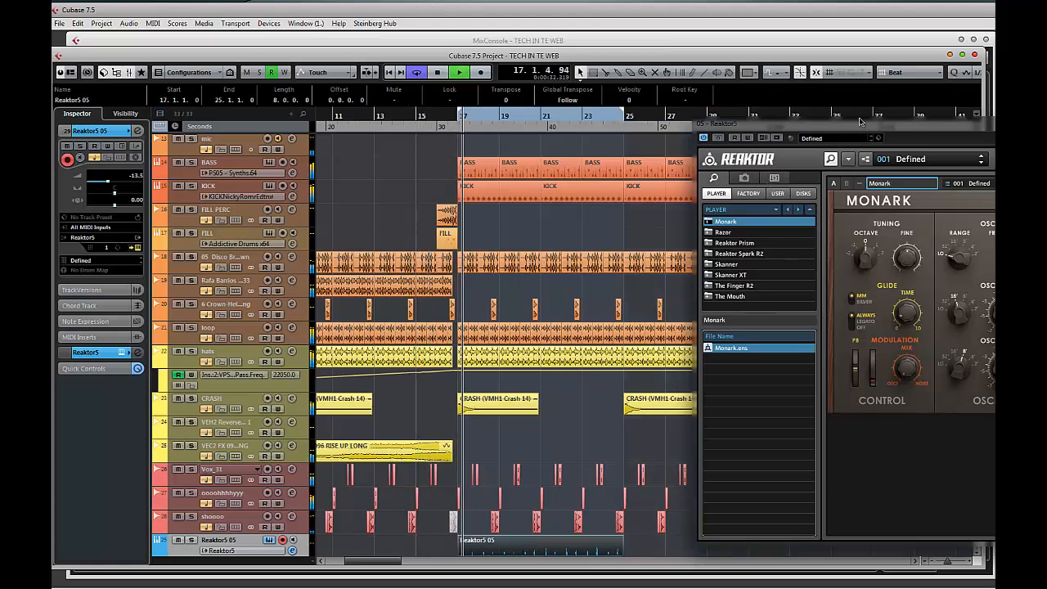
- Switch Monark to preset 002 Cording and audition it against the arrangement
left_click_drag(855, 125, 384, 113)
key("space")
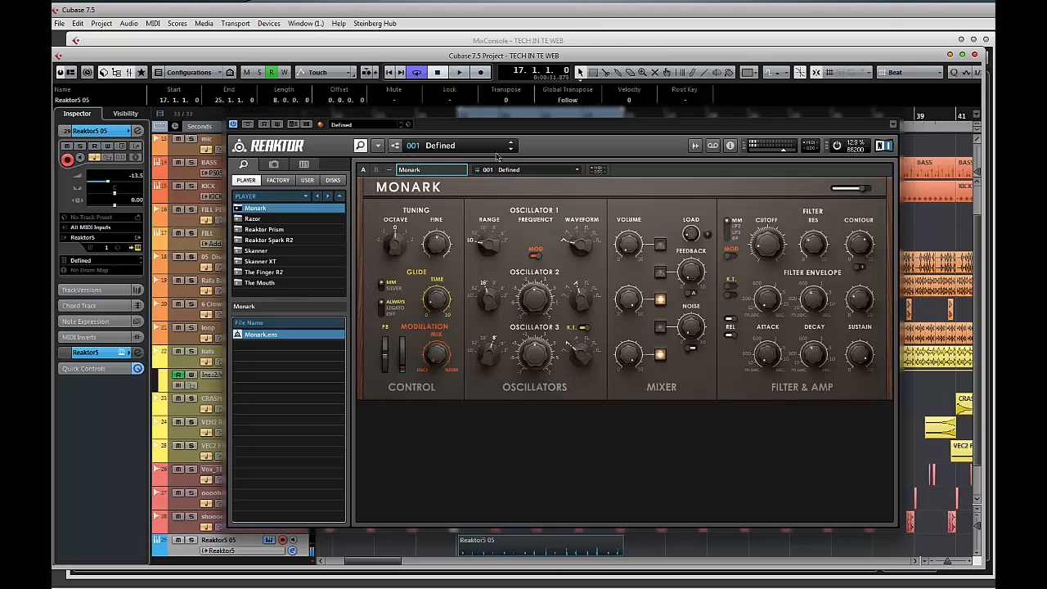
left_click(511, 150)
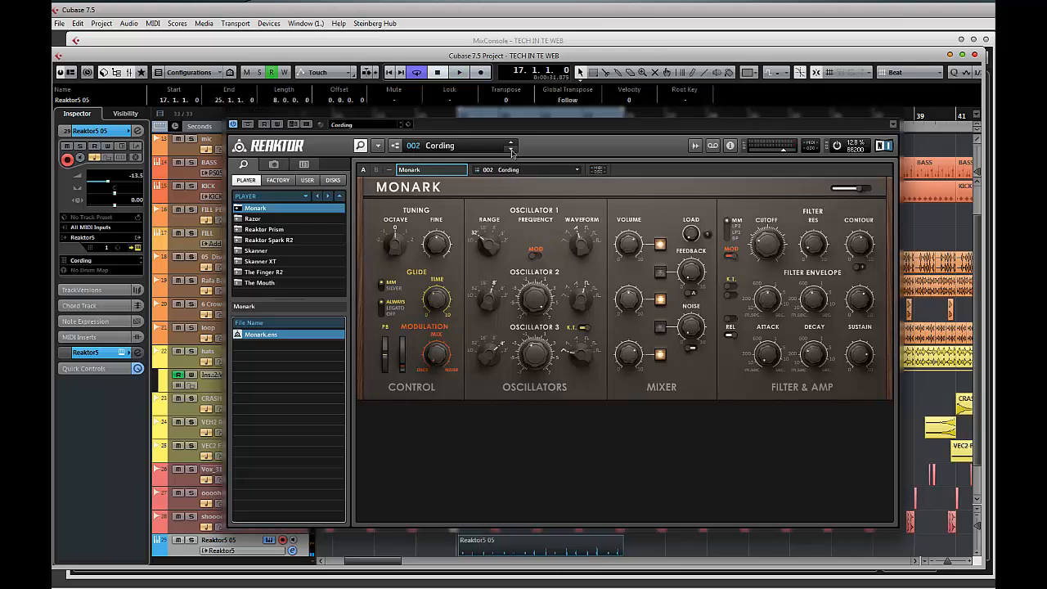
key("space")
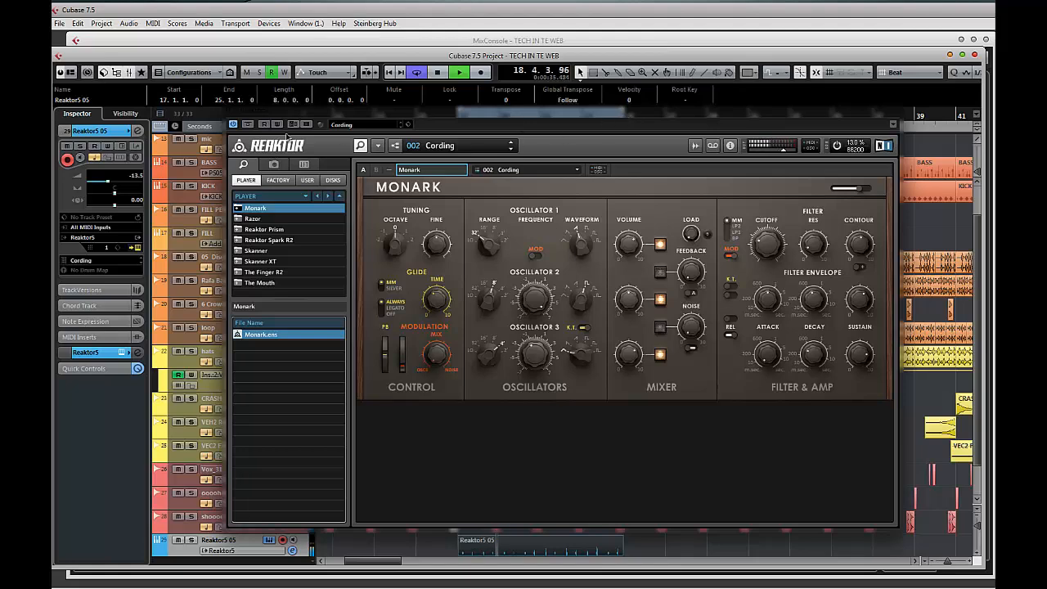
left_click_drag(299, 119, 849, 125)
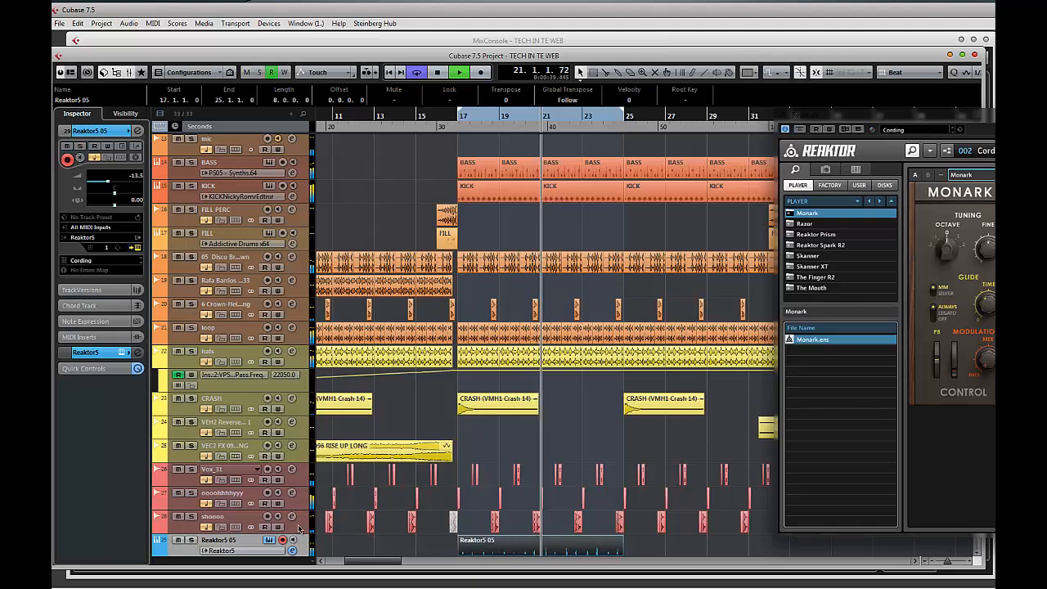
left_click_drag(932, 129, 648, 86)
key("space")
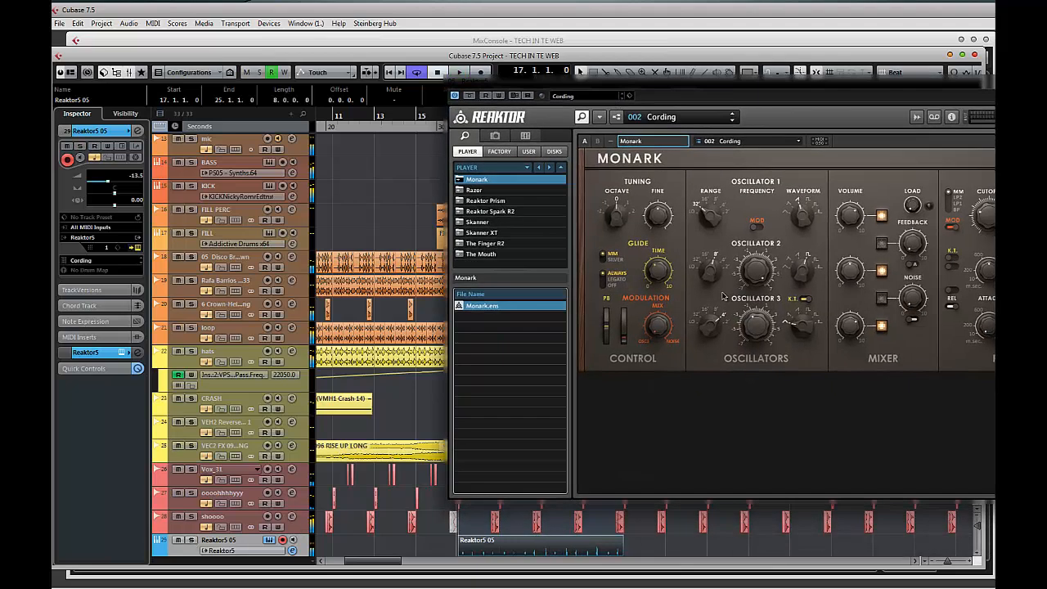
- Solo the Reaktor5 track during playback and adjust Oscillator 3 in Monark's Cording preset
key("space")
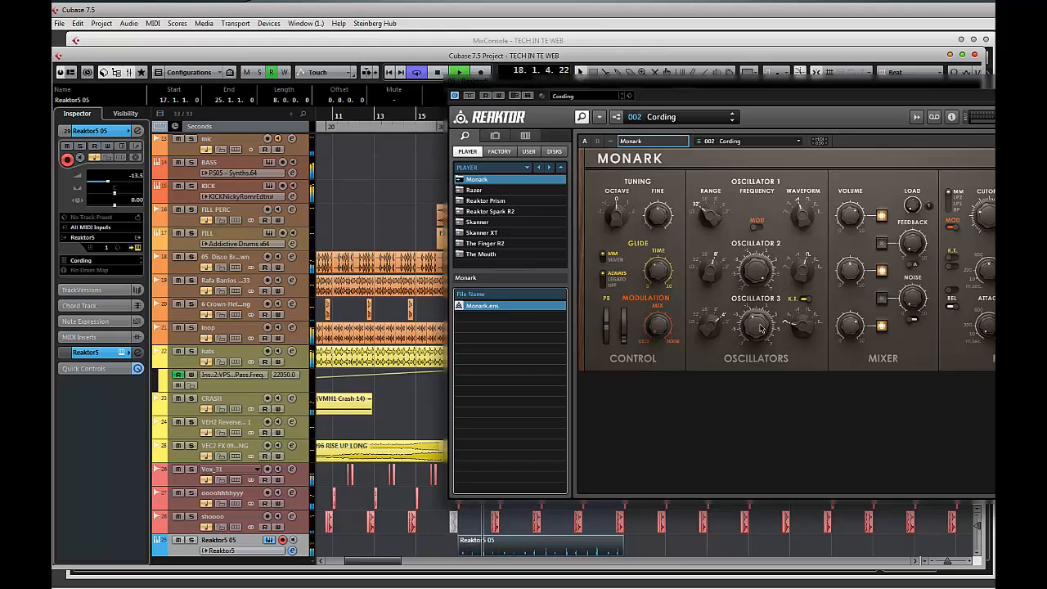
key("s")
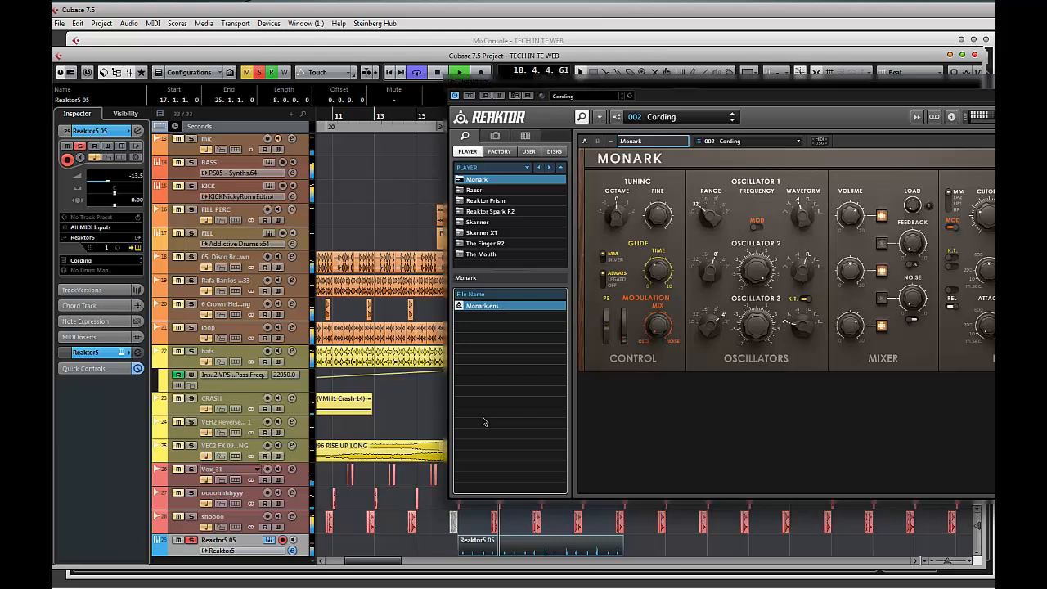
left_click(752, 323)
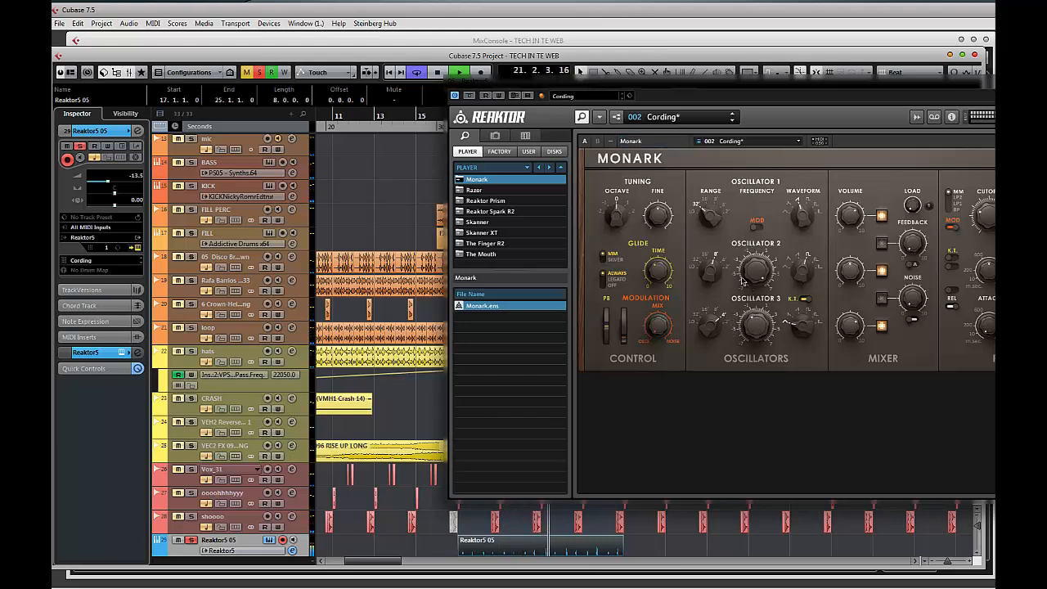
left_click_drag(756, 95, 507, 91)
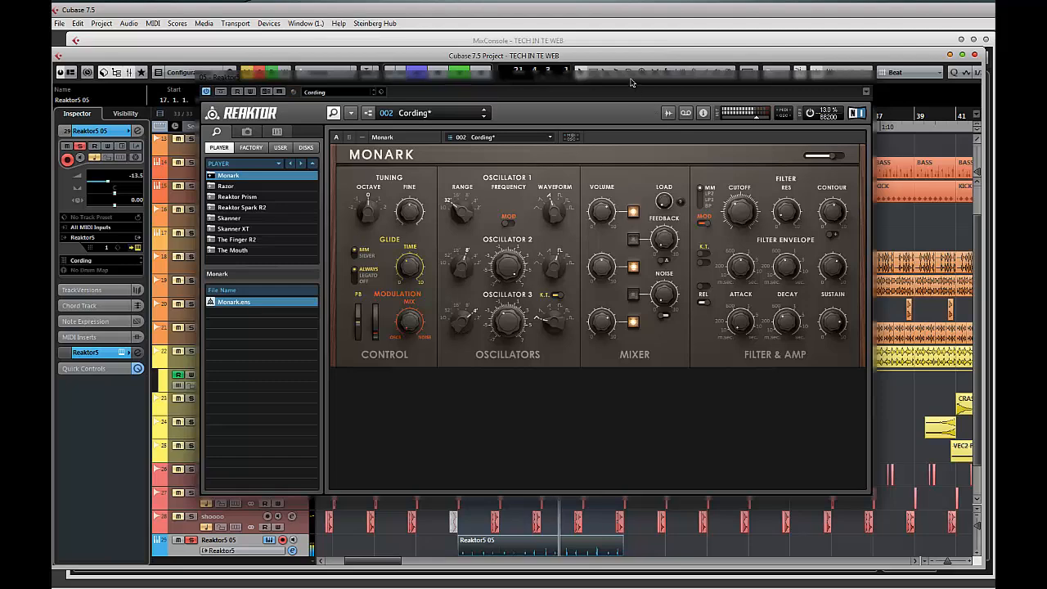
left_click_drag(663, 84, 878, 95)
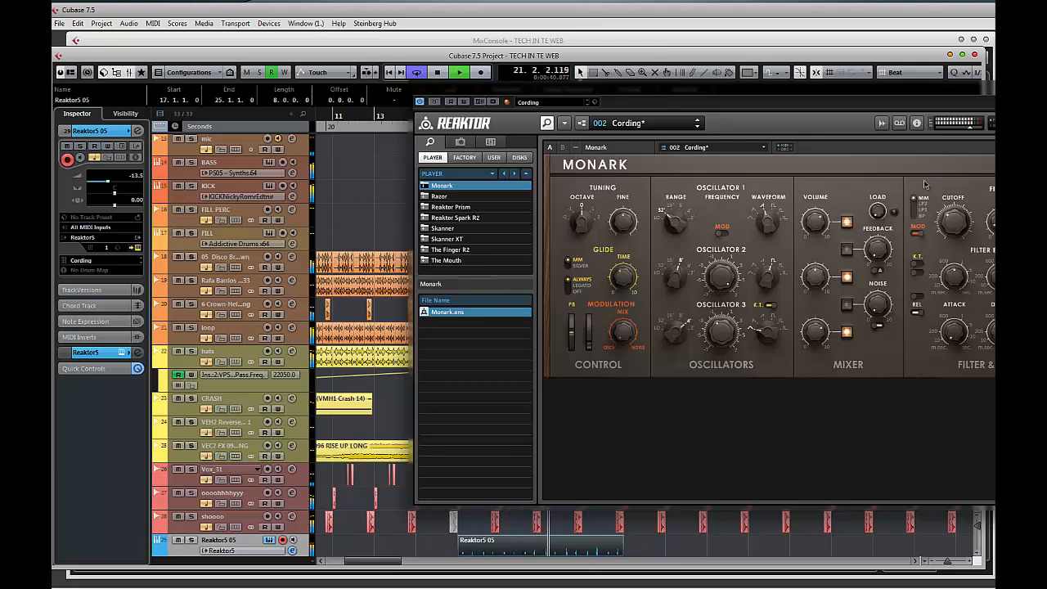
- Open the Reaktor5 track's channel settings and set the equalizer's low cut to 70 Hz
key("space")
key("e")
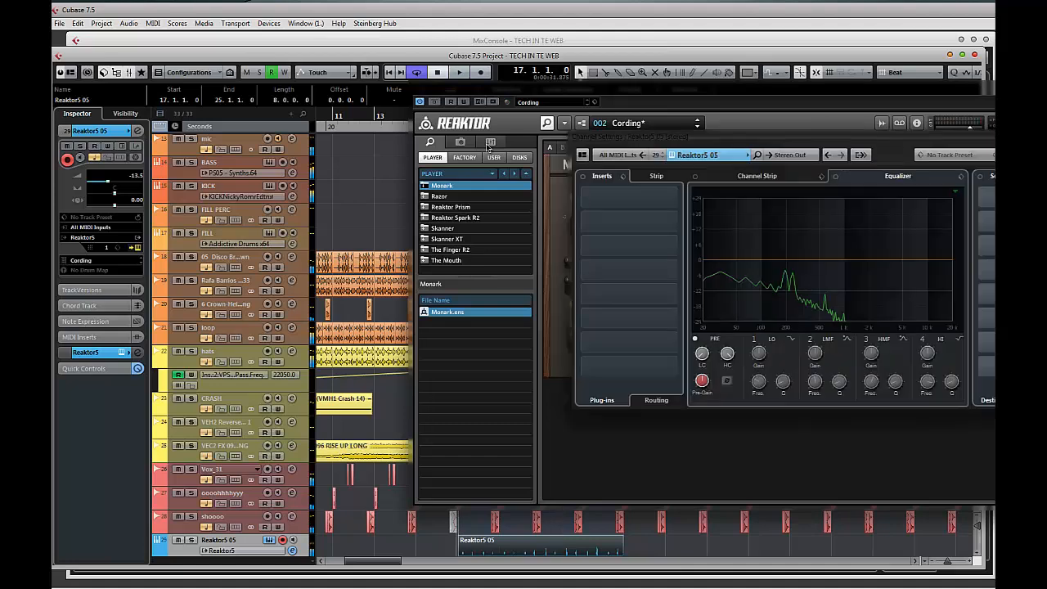
key("space")
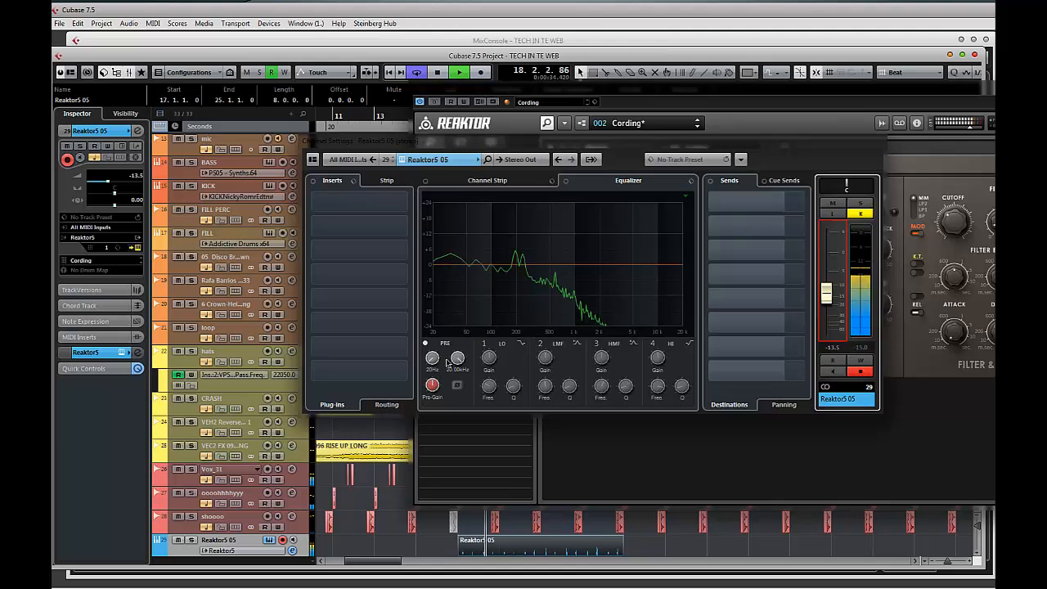
key("space")
left_click_drag(433, 358, 431, 327)
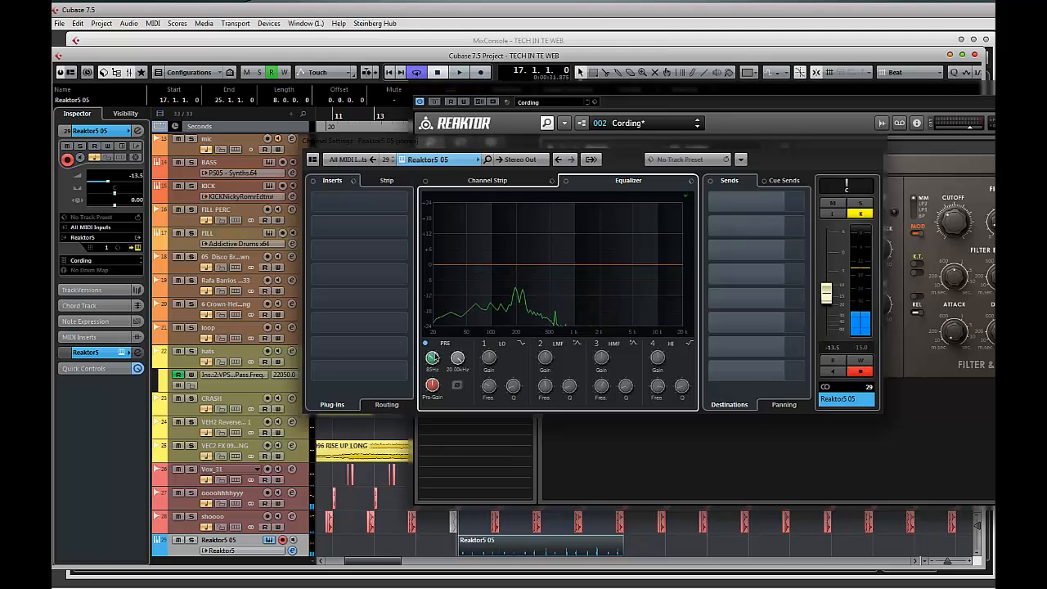
scroll(435, 358, "up", 3)
- Compare the low-cut Reaktor5 sound in solo and within the full mix
key("space")
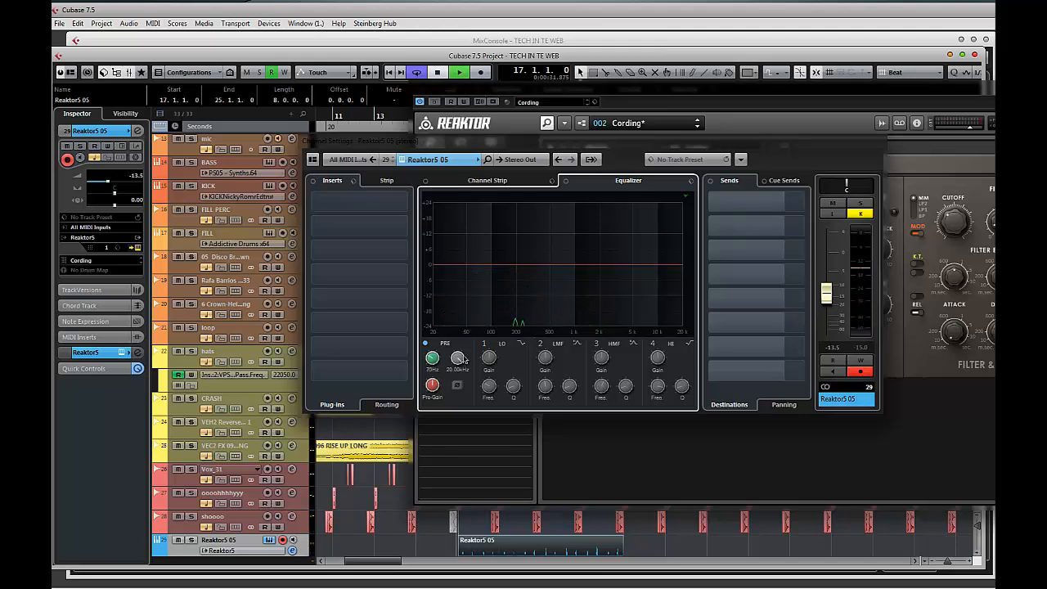
left_click(860, 202)
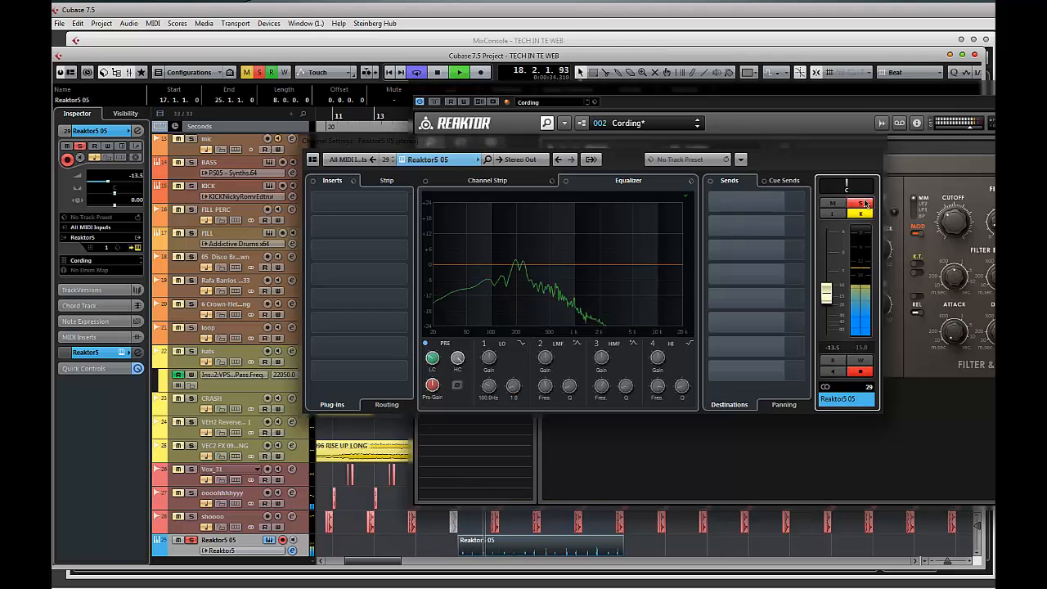
left_click(861, 203)
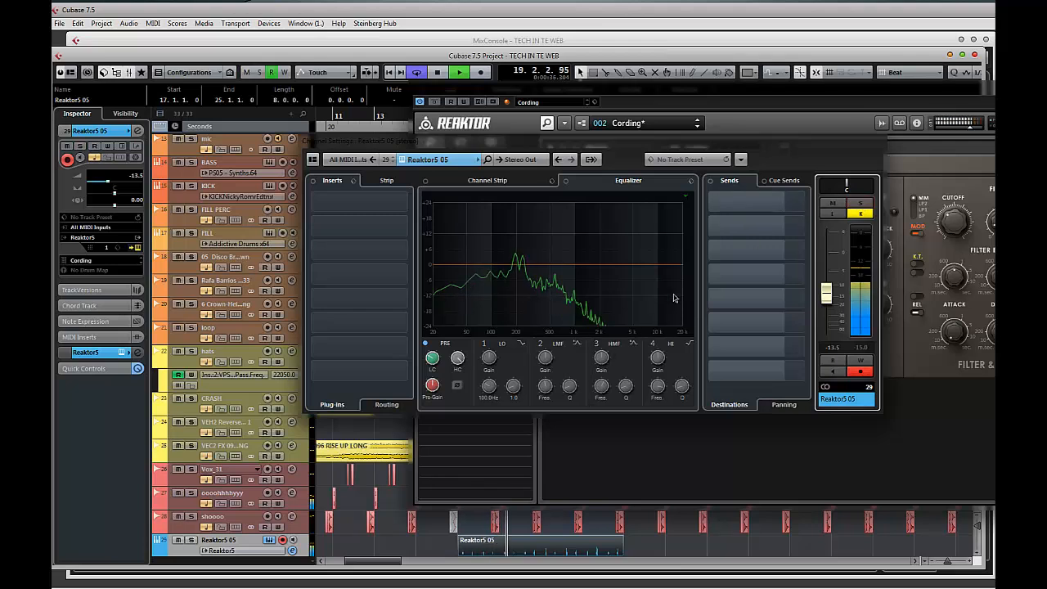
key("space")
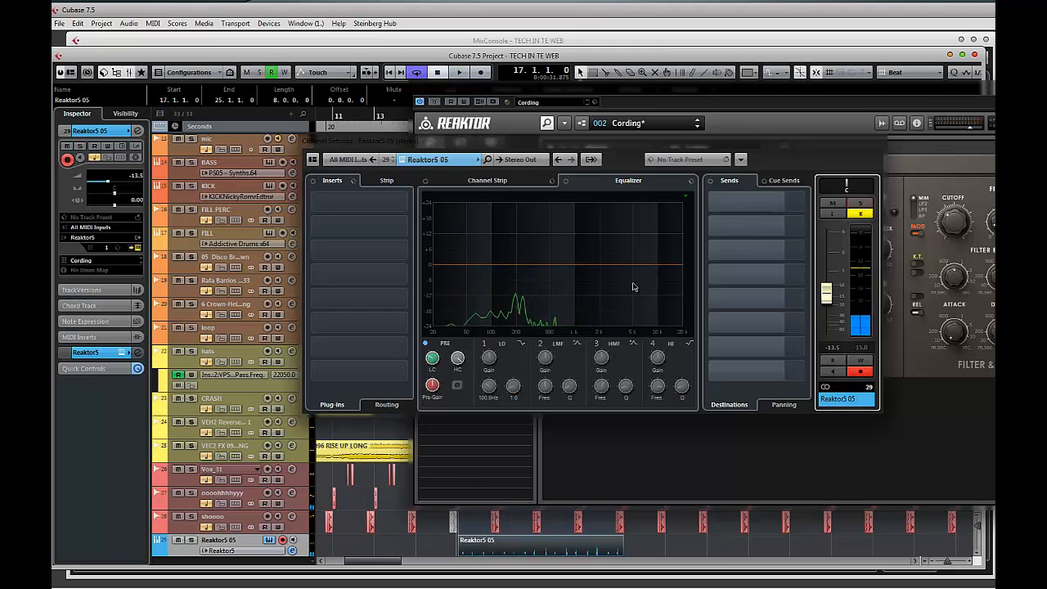
- Set the Reaktor5 channel's high cut to 2.25 kHz and audition the filtered sound in the mix
left_click(656, 369)
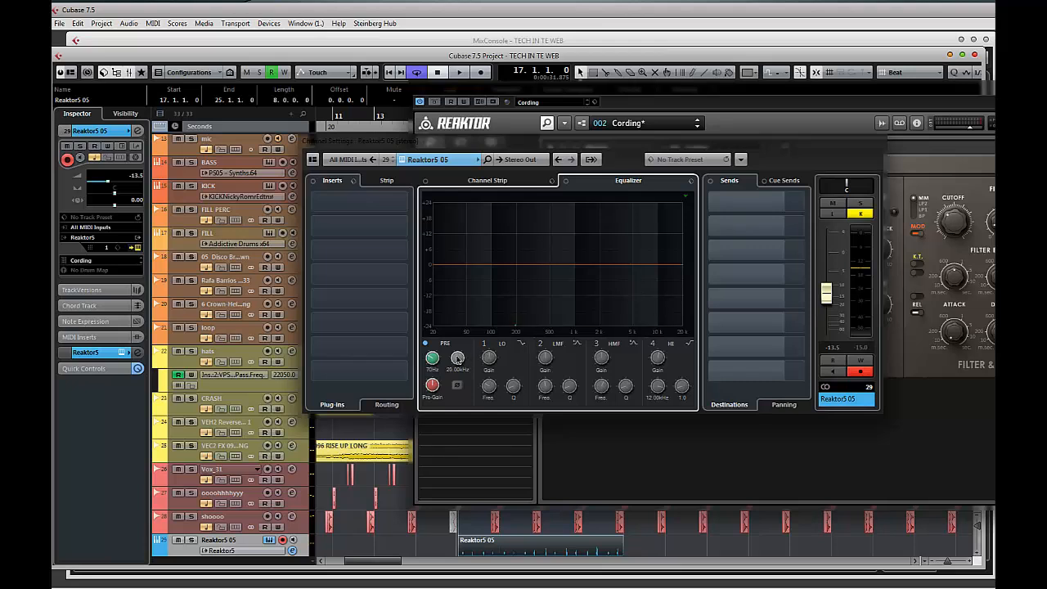
key("space")
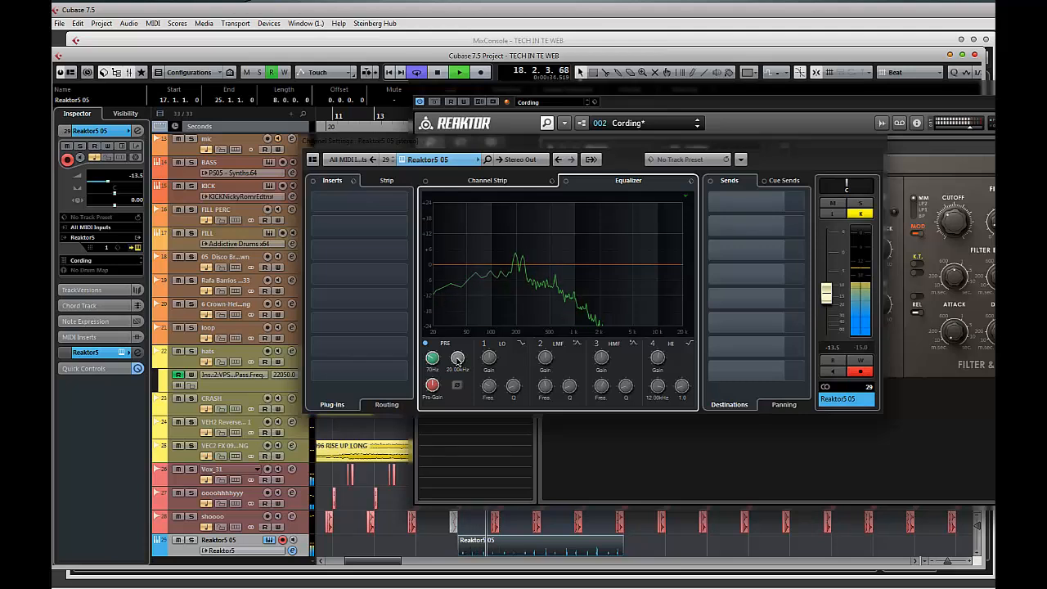
key("space")
left_click_drag(457, 360, 460, 380)
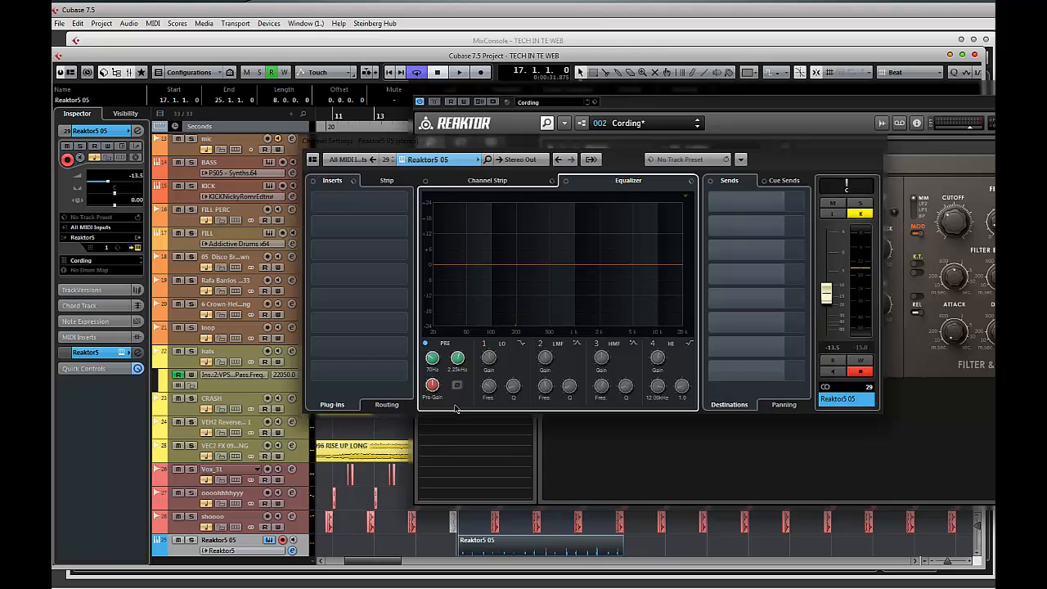
key("space")
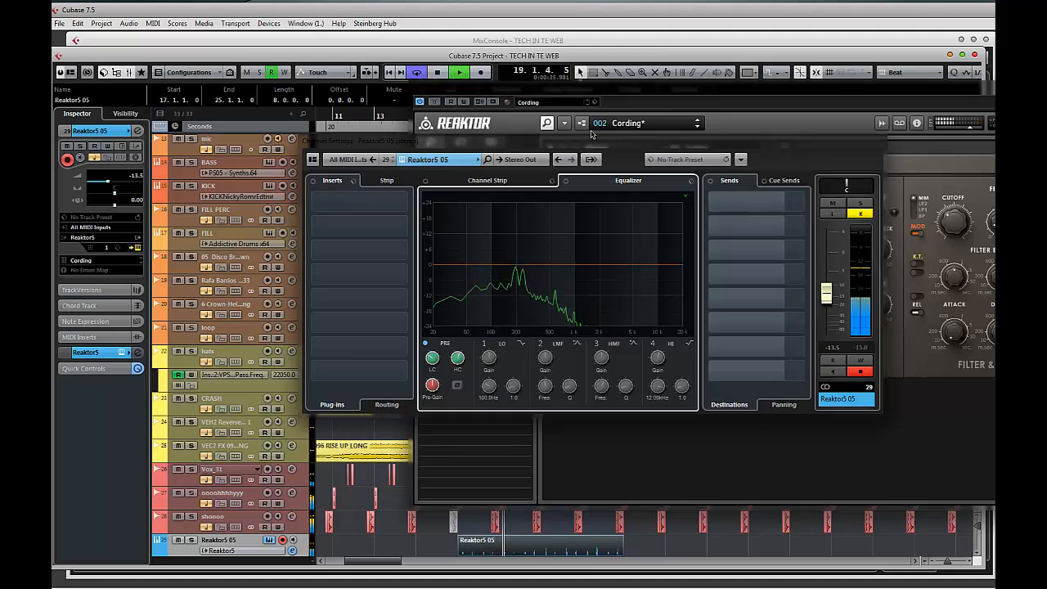
left_click_drag(630, 144, 591, 143)
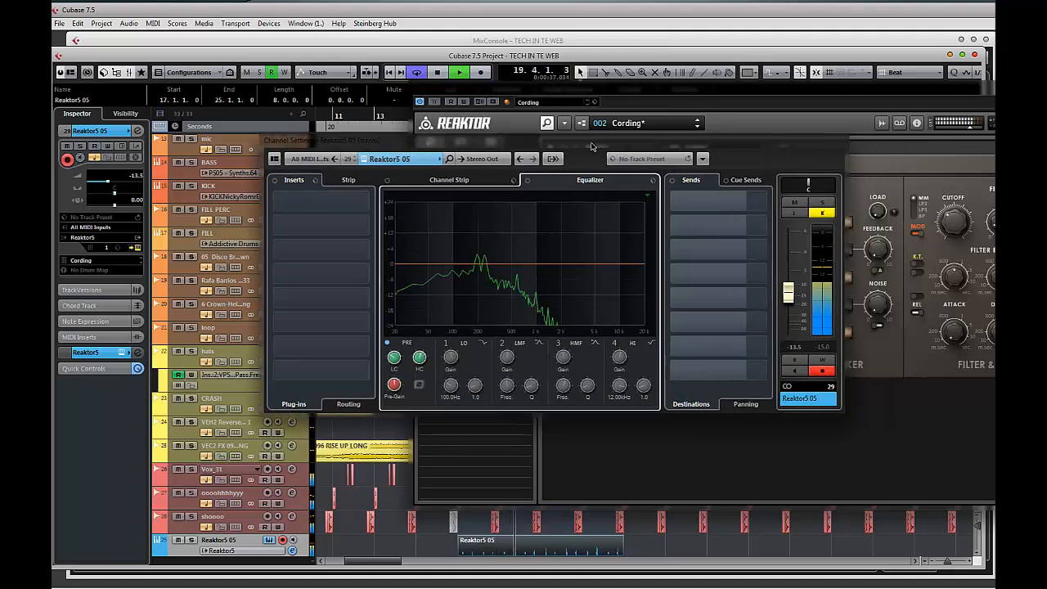
key("space")
- Close the Monark synth window and clear the Reaktor5 channel settings off the timeline
left_click(809, 103)
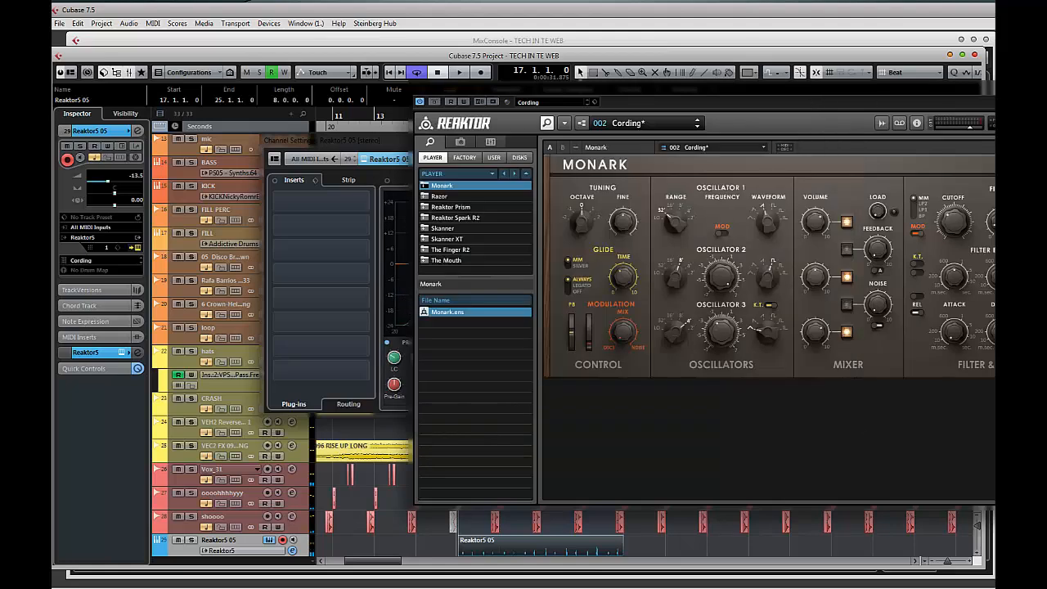
key("ctrl+w")
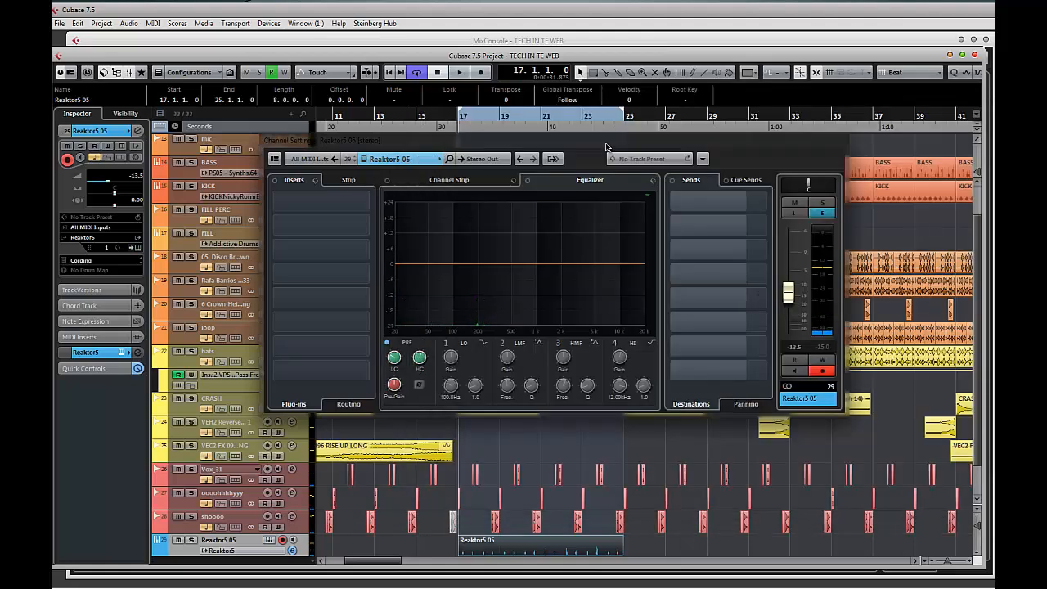
left_click_drag(576, 148, 1045, 163)
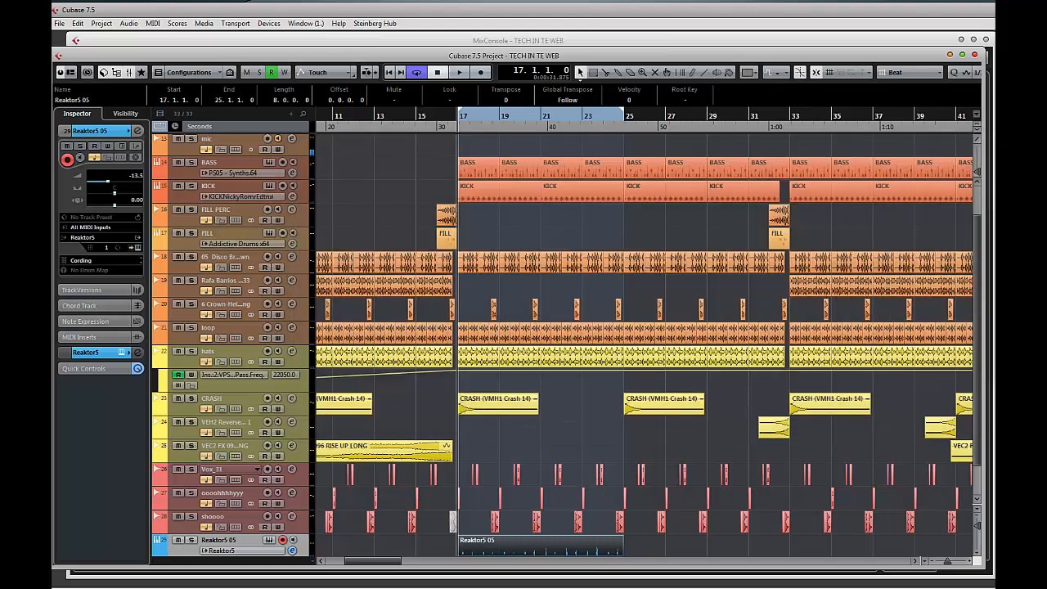
- Hide the Reaktor5 track's volume automation lane, duplicate the track and select the clip on the copy
scroll(502, 464, "down", 2)
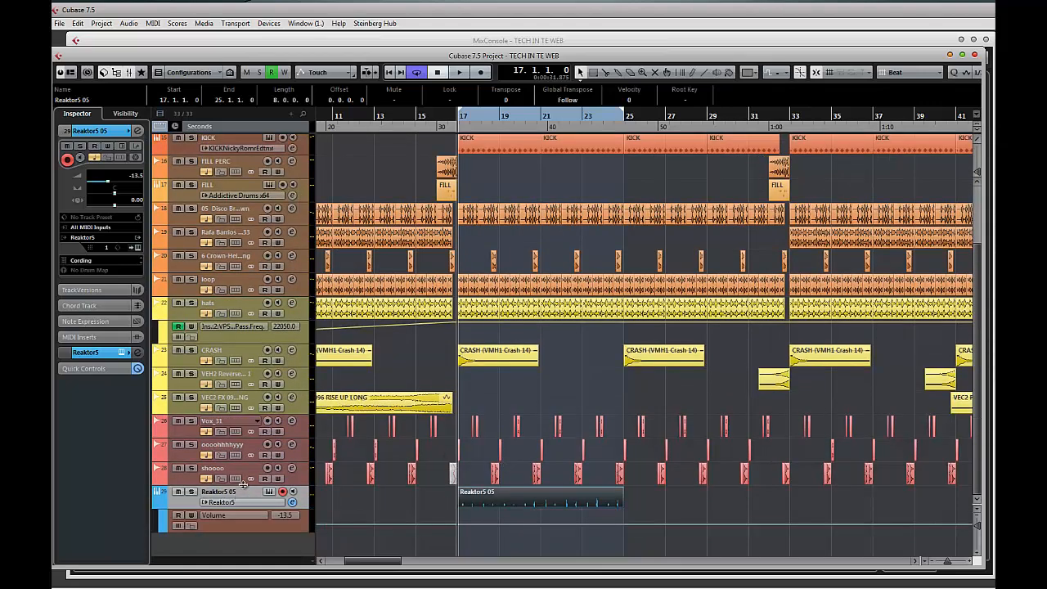
left_click(158, 503)
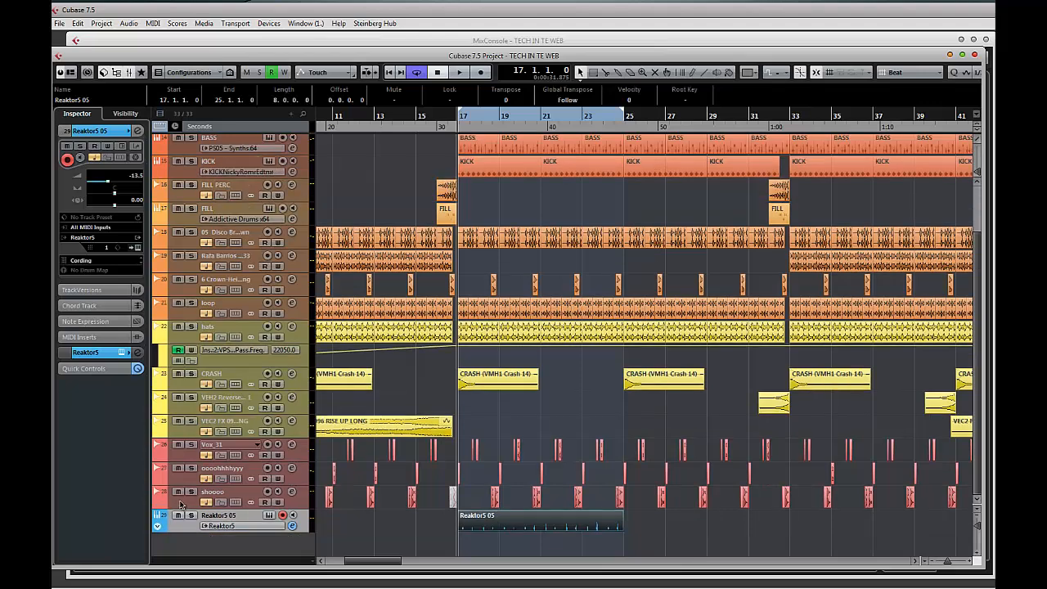
right_click(185, 527)
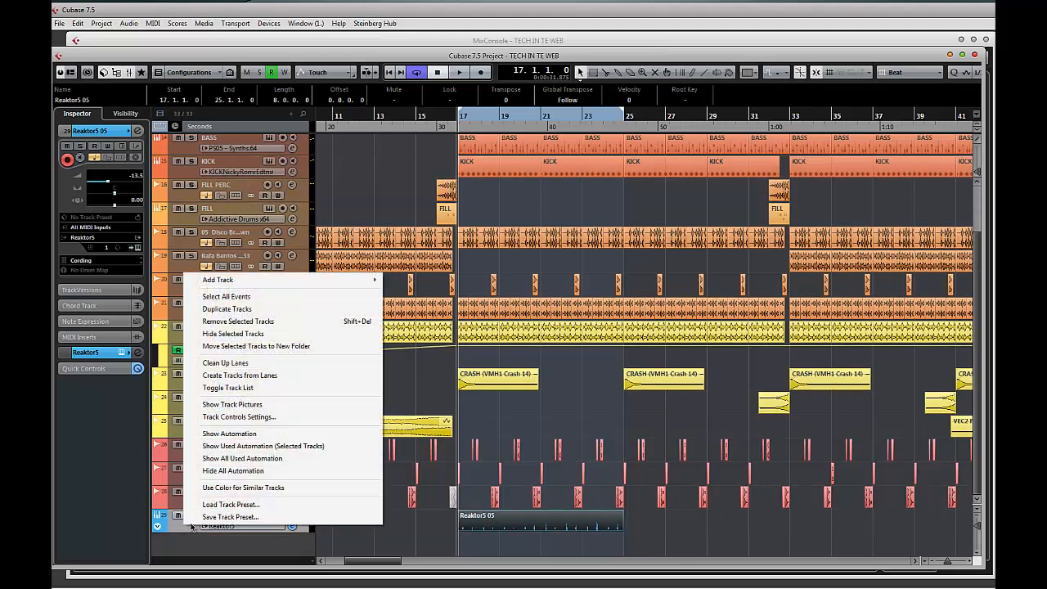
left_click(239, 310)
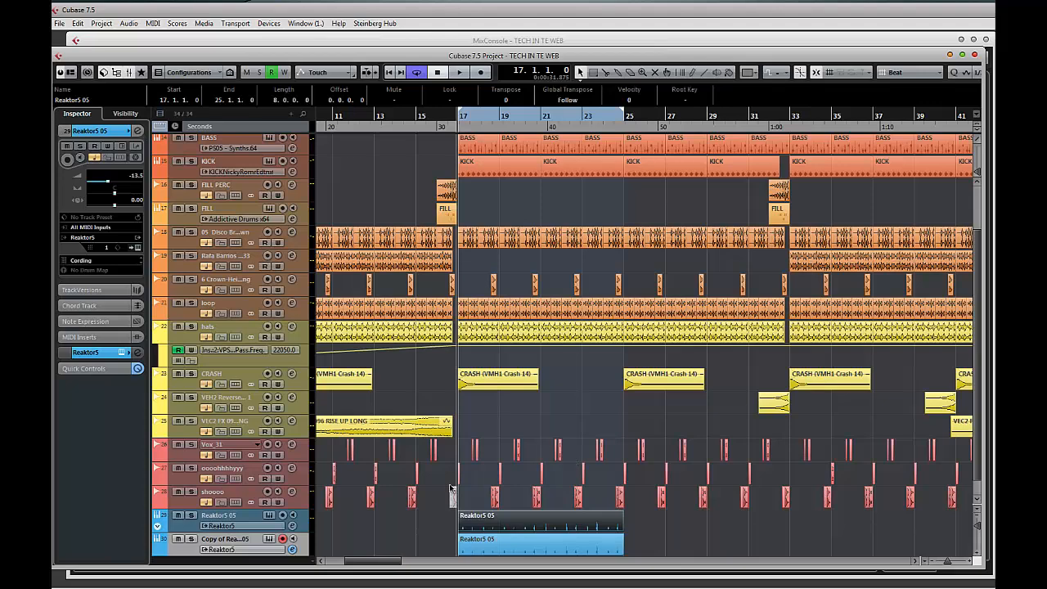
left_click(520, 546)
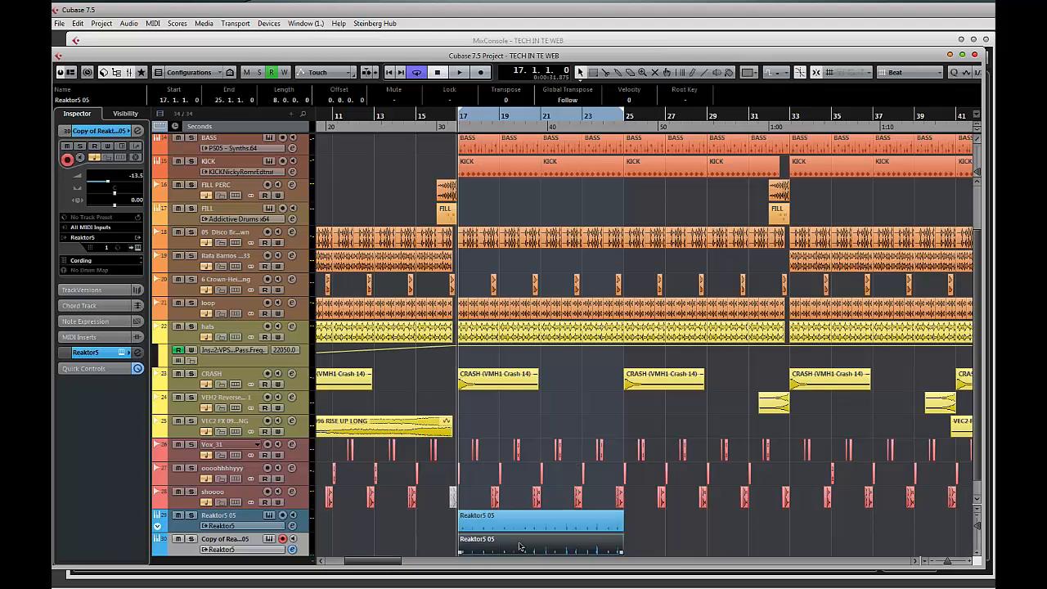
- Delete the clip on the duplicated Reaktor5 track and load Monark preset 004 In Da House on that track
key("Delete")
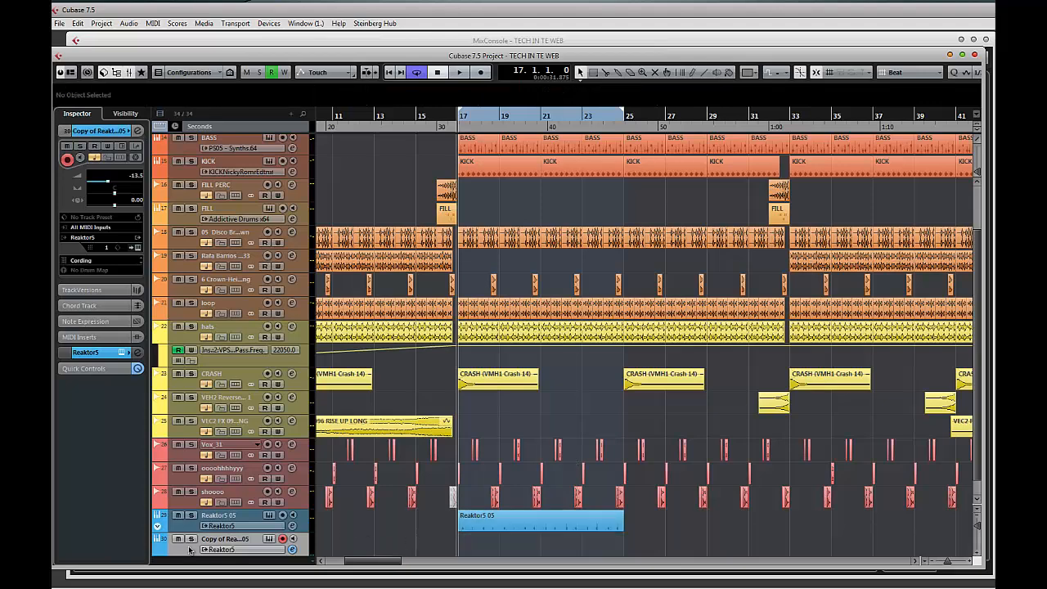
left_click(270, 540)
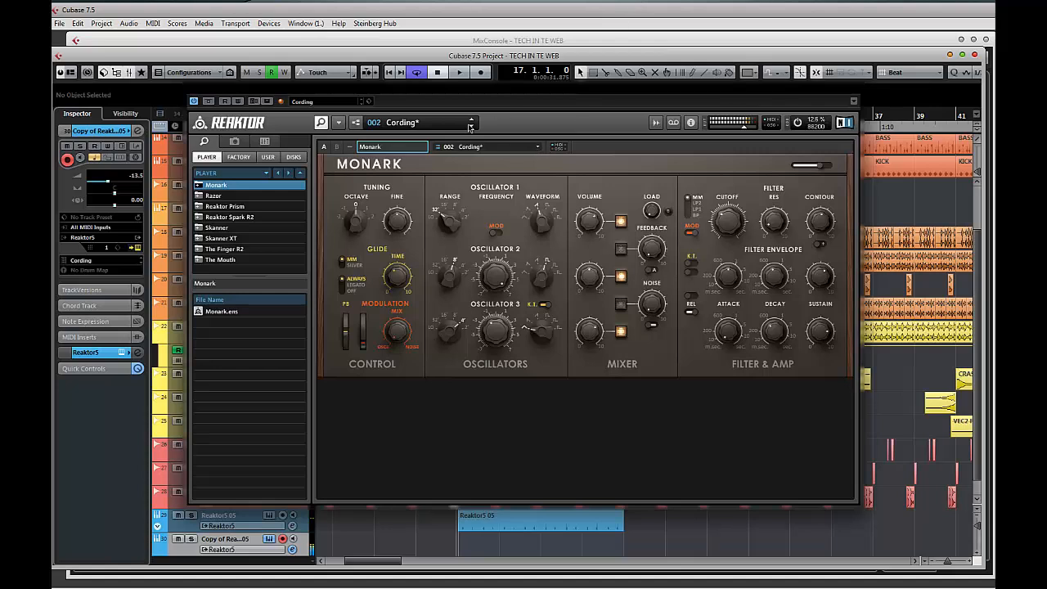
left_click(472, 127)
left_click(472, 128)
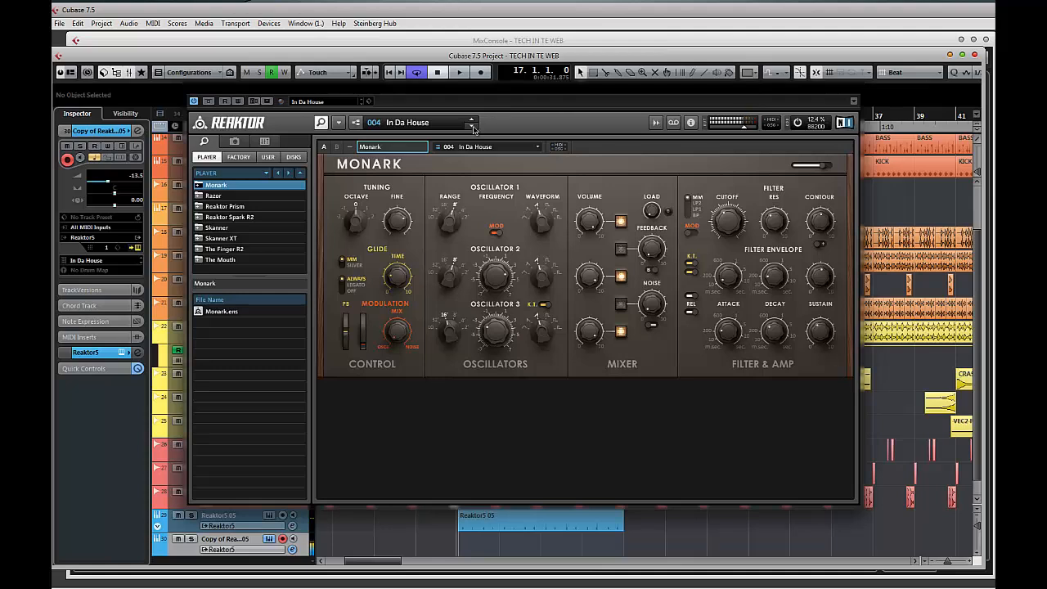
- Slightly adjust the Monark filter cutoff and audition the sound over the looped section from bar 17
mouse_move(727, 221)
left_mouse_down()
mouse_move(723, 155)
mouse_move(706, 116)
mouse_move(706, 221)
left_mouse_up()
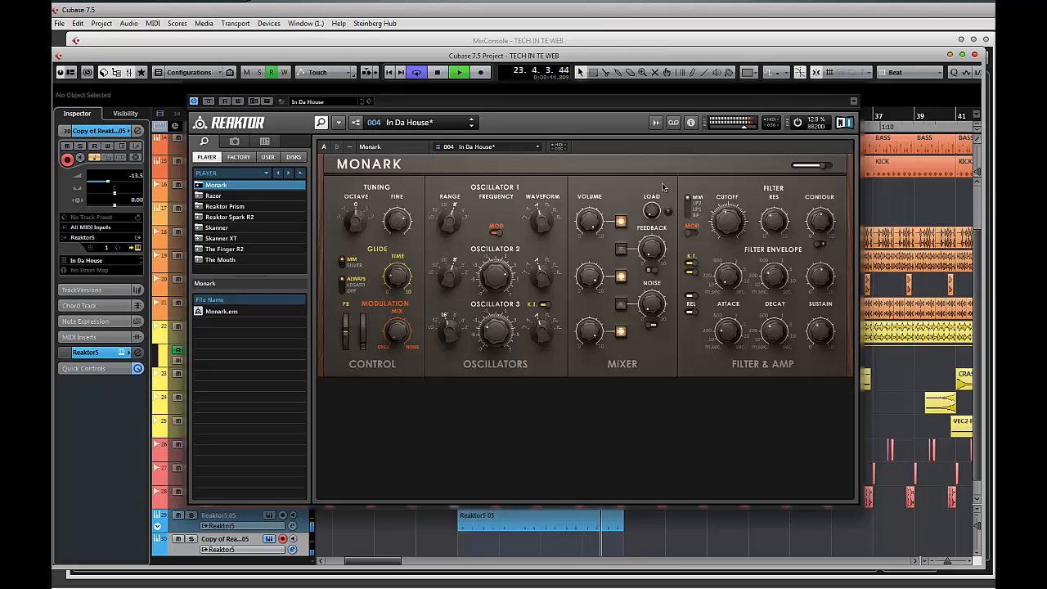
mouse_move(531, 88)
left_mouse_down()
mouse_move(584, 72)
mouse_move(541, 98)
left_mouse_up()
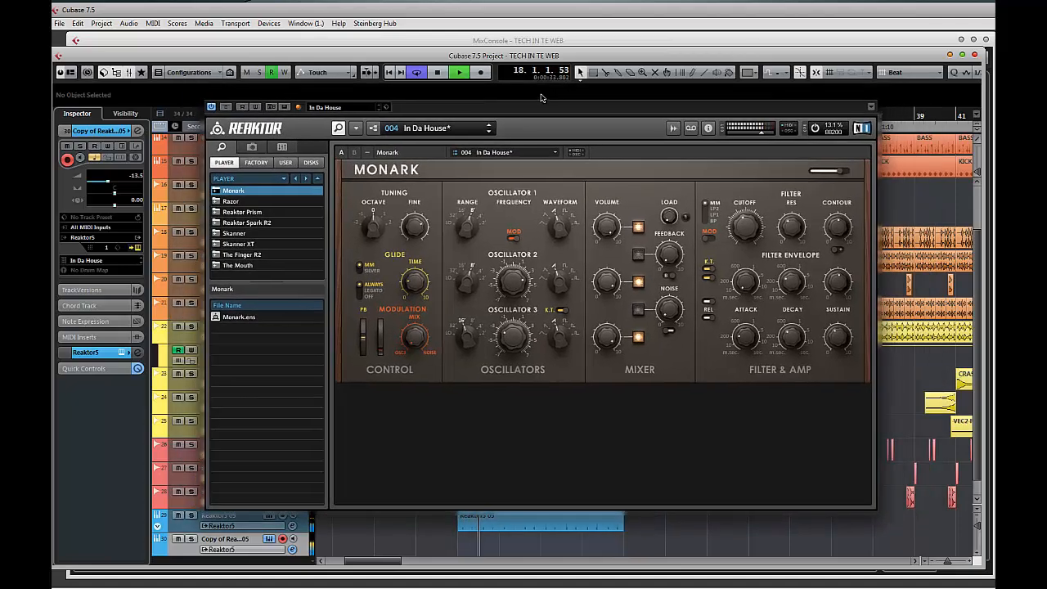
left_click_drag(541, 98, 514, 83)
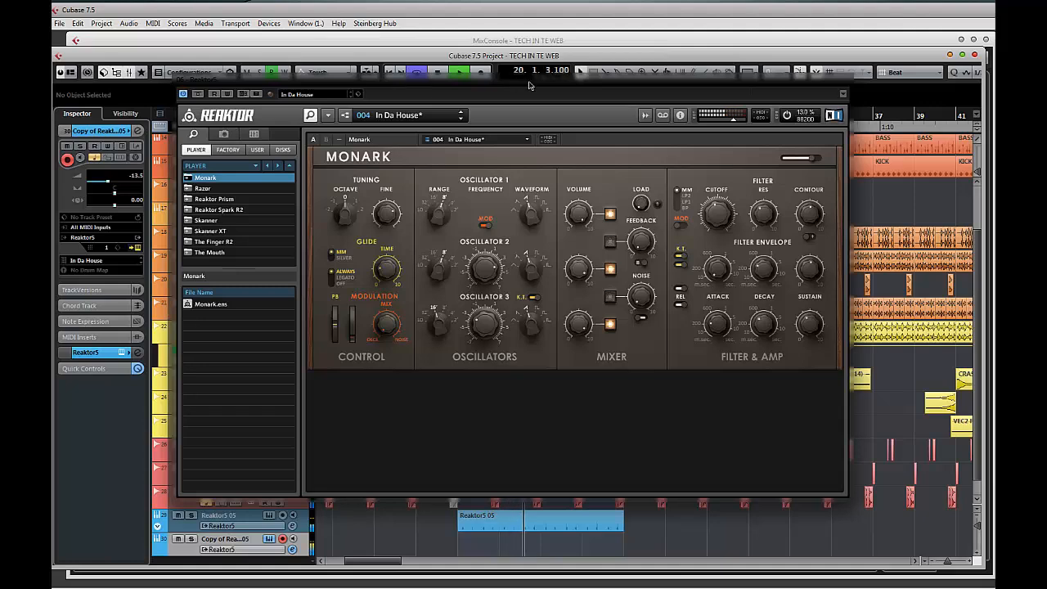
key("space")
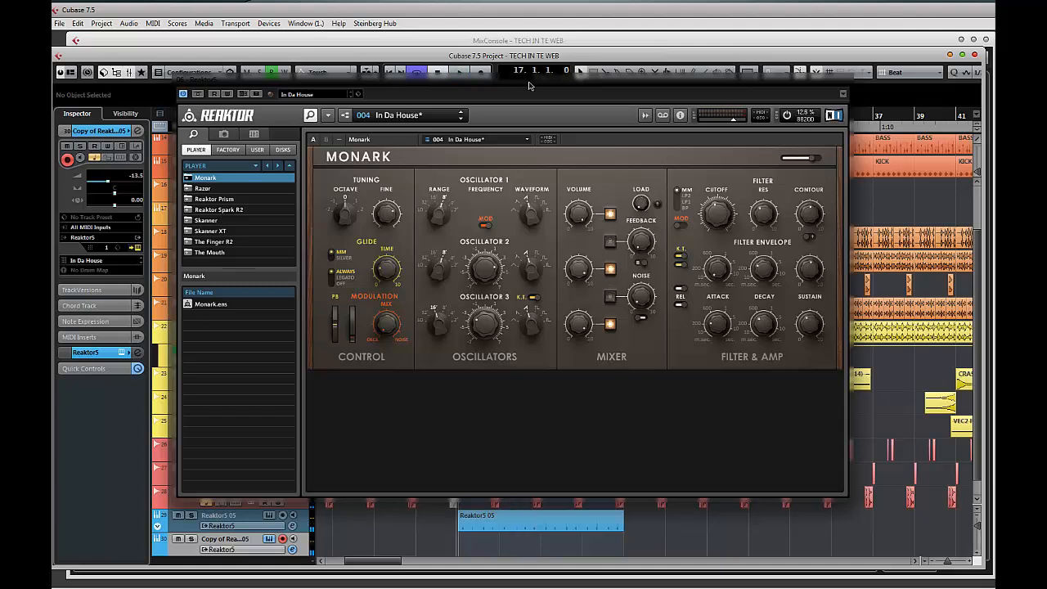
- Record a MIDI part with the In Da House sound on the duplicated Reaktor5 track from bar 17 to bar 25
left_click_drag(529, 86, 896, 88)
left_click_drag(613, 204, 556, 212)
key("KP_Multiply")
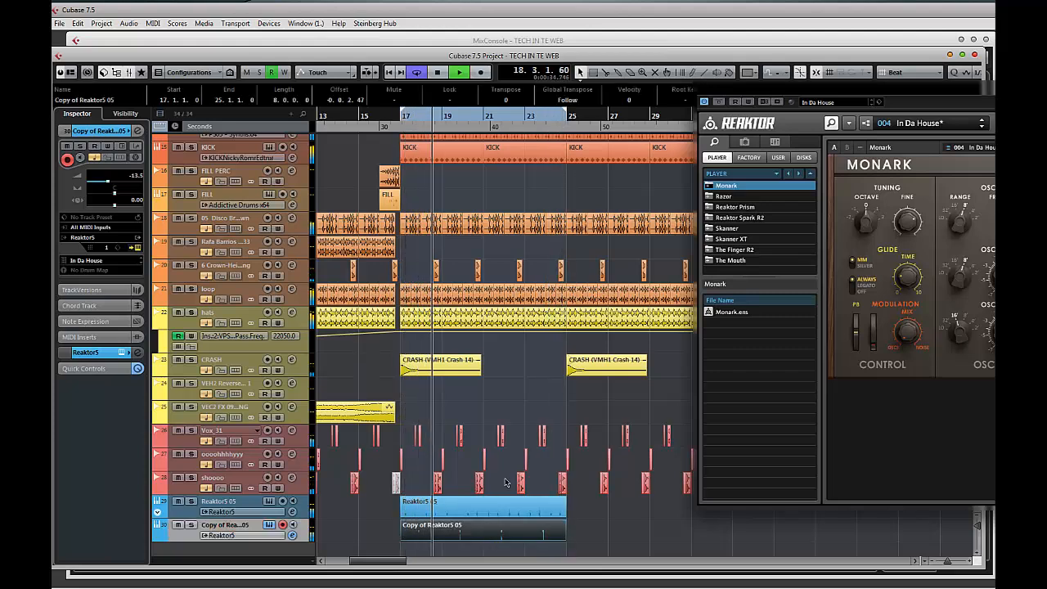
key("space")
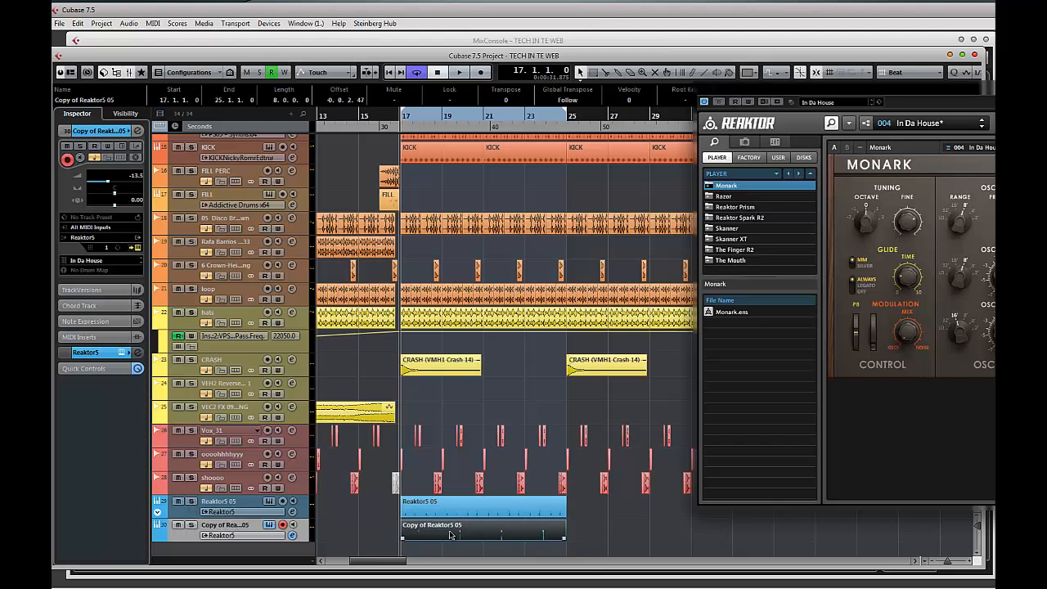
- Solo the original Reaktor5 track together with its copy and audition the two parts
left_click(190, 501)
left_click(191, 524)
key("space")
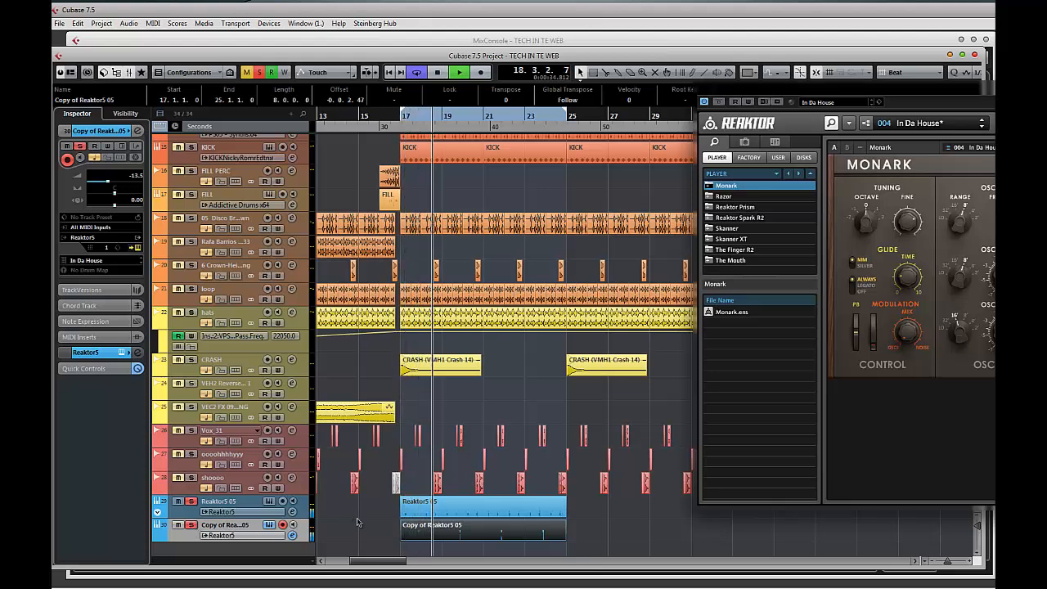
key("space")
- Unsolo both Reaktor5 tracks, play them within the full mix and close the Monark window
left_click(191, 502)
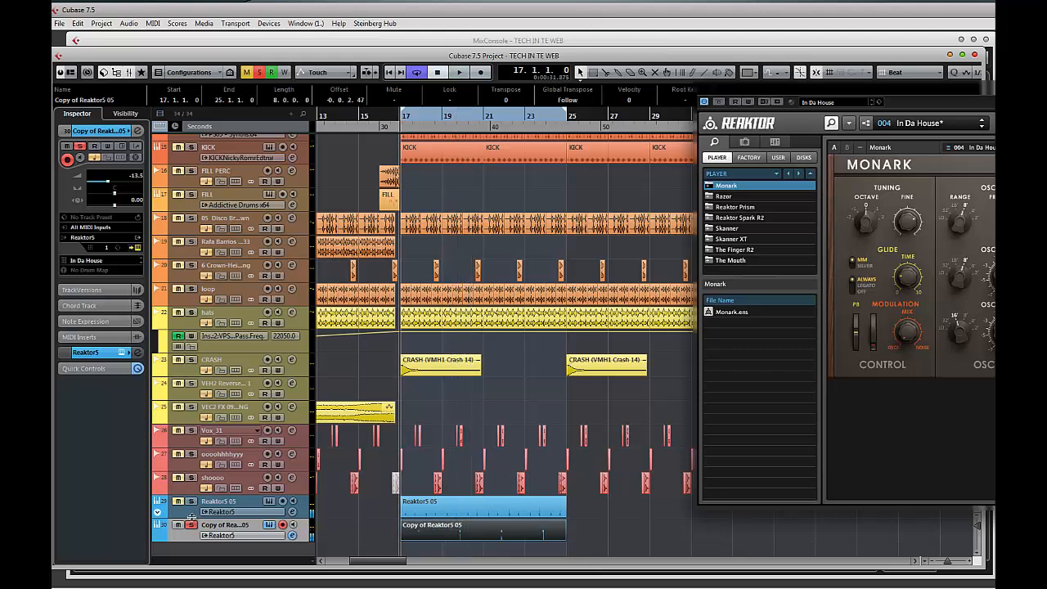
left_click(191, 524)
key("space")
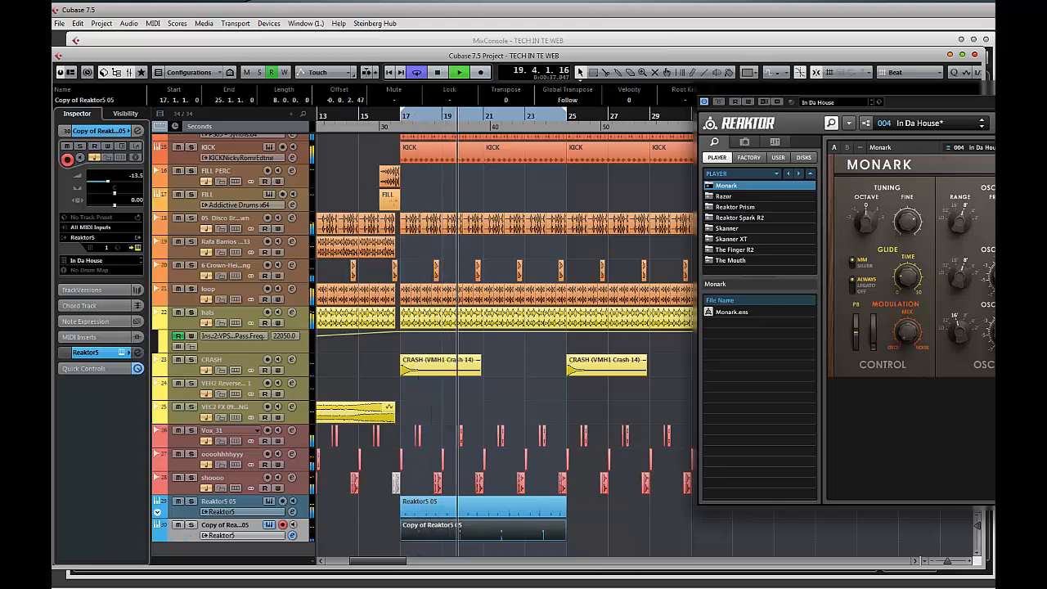
left_click_drag(993, 99, 728, 107)
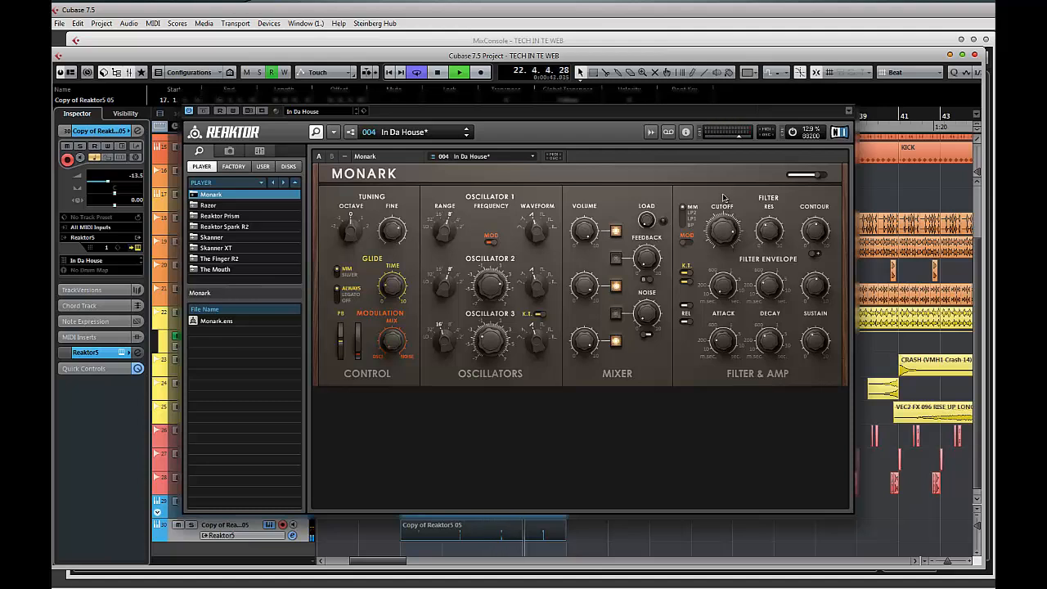
left_click(849, 110)
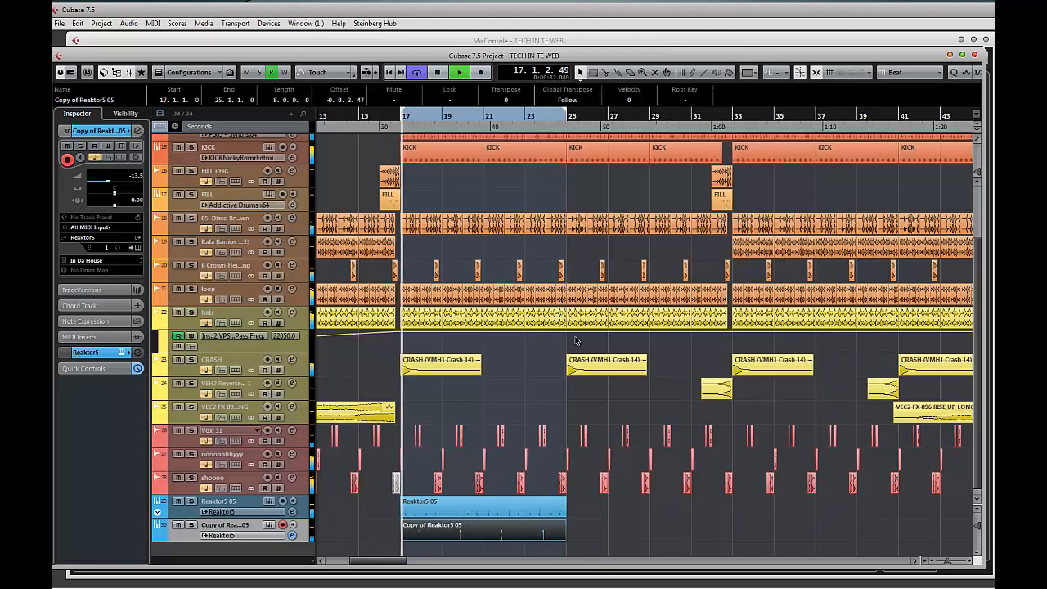
- Duplicate the clips on both Reaktor5 tracks three times so they run to bar 49, then stop playback
left_click_drag(448, 508, 447, 545)
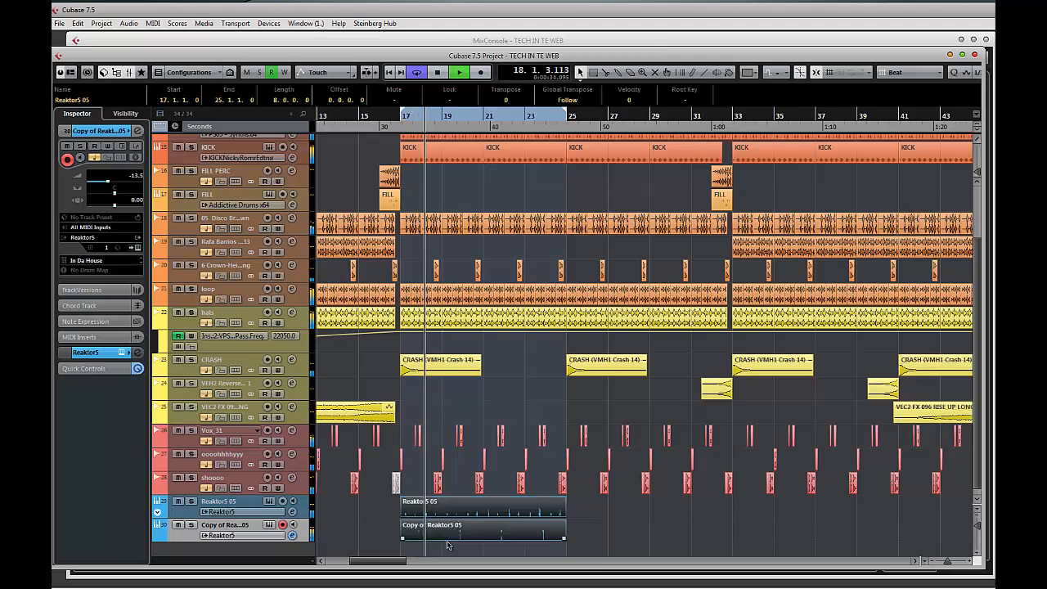
key("ctrl+d")
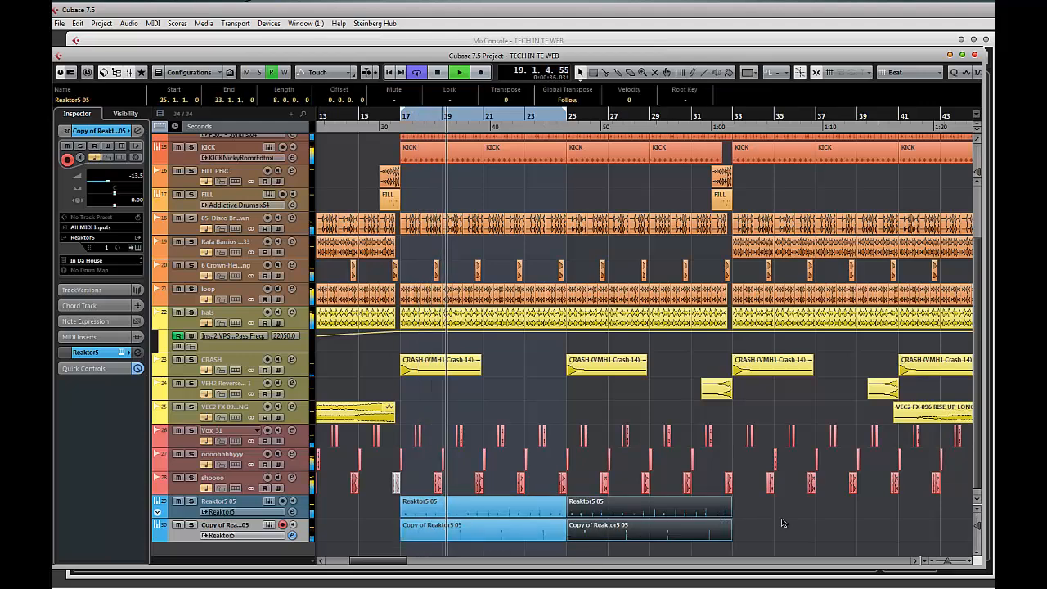
key("ctrl+d")
key("ctrl+d")
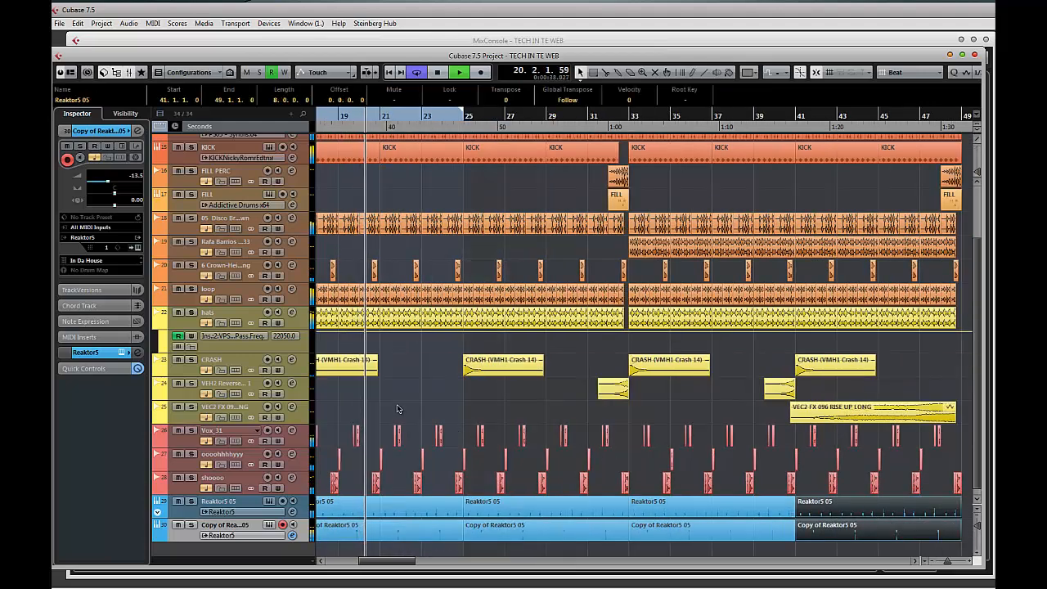
left_click_drag(410, 408, 614, 398)
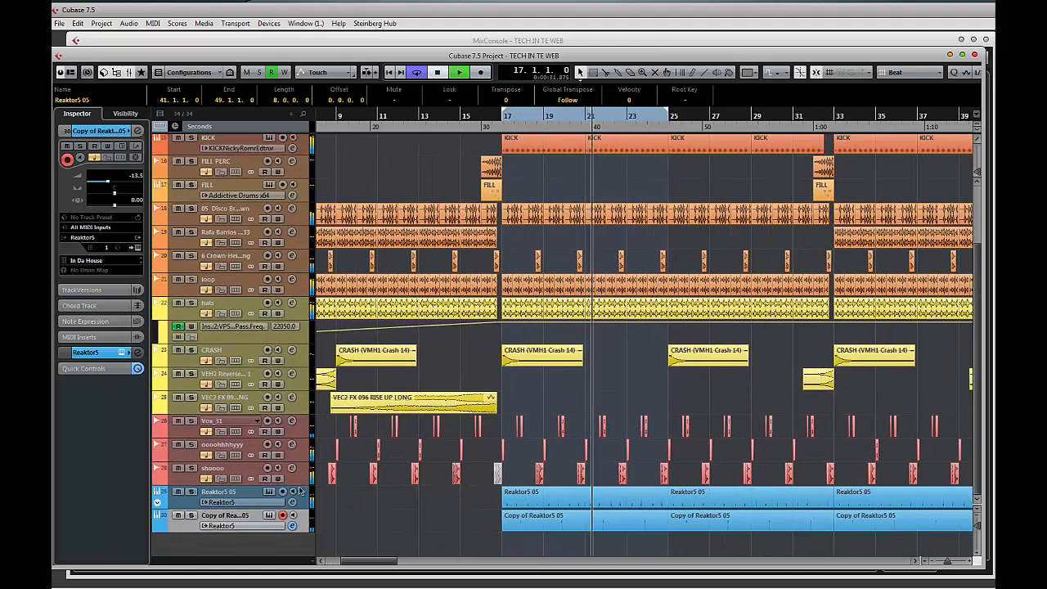
key("space")
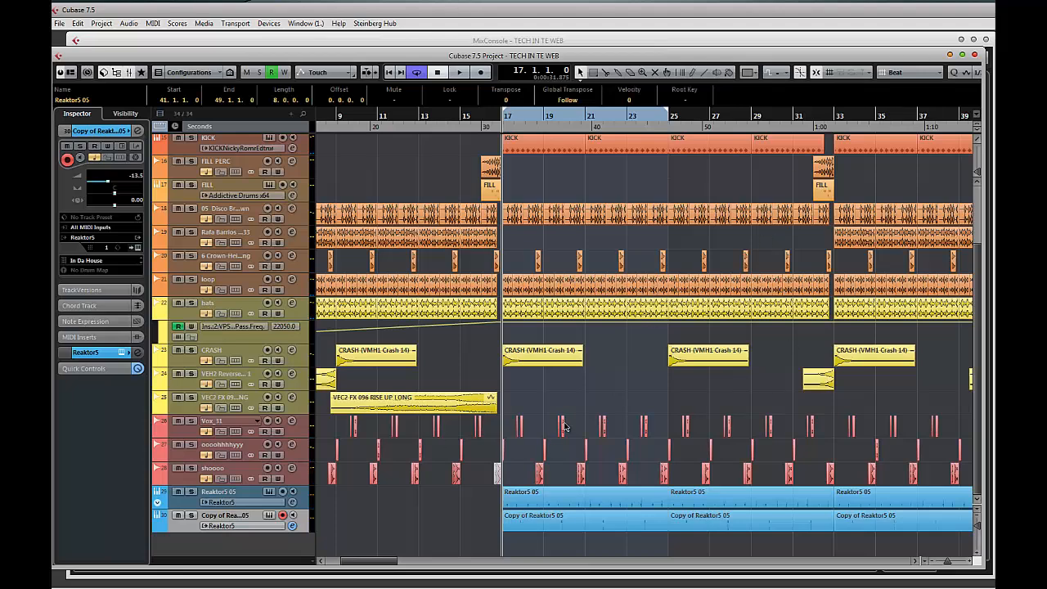
- Duplicate the copied Reaktor5 track and delete all clips on the new third track
right_click(187, 526)
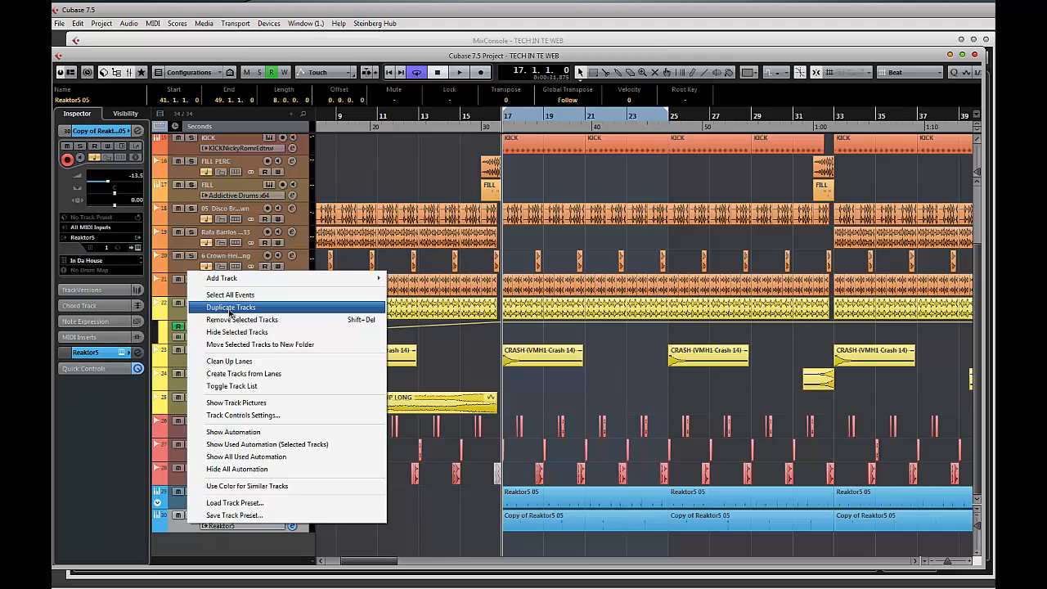
left_click(229, 308)
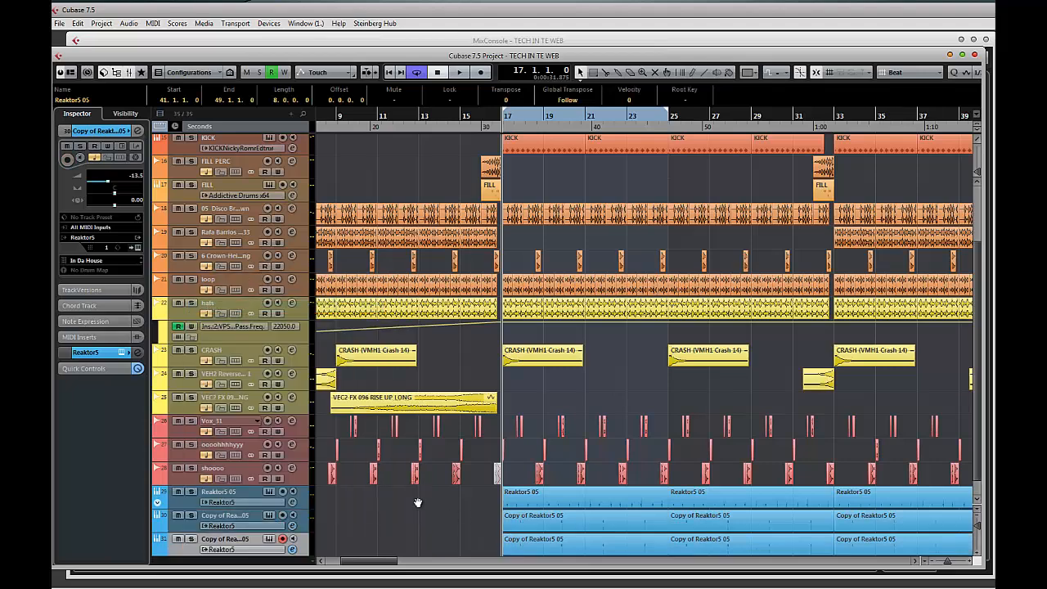
left_click_drag(418, 503, 348, 478)
left_click_drag(362, 518, 831, 527)
key("Delete")
scroll(423, 524, "left", 4)
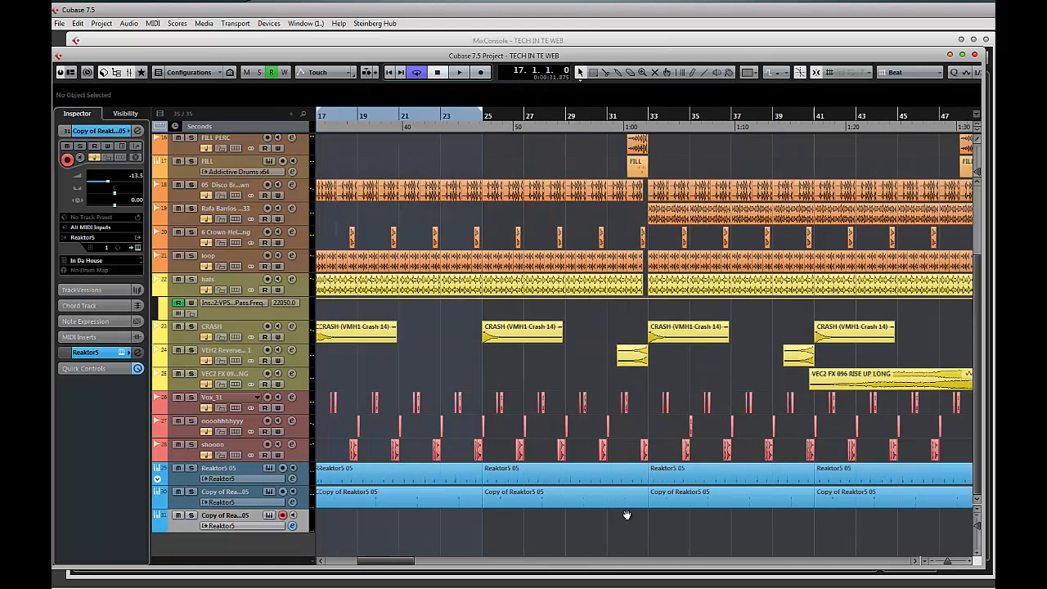
- Load Monark preset 009 Lil French on the third Reaktor5 track and audition it over the loop
left_click(269, 515)
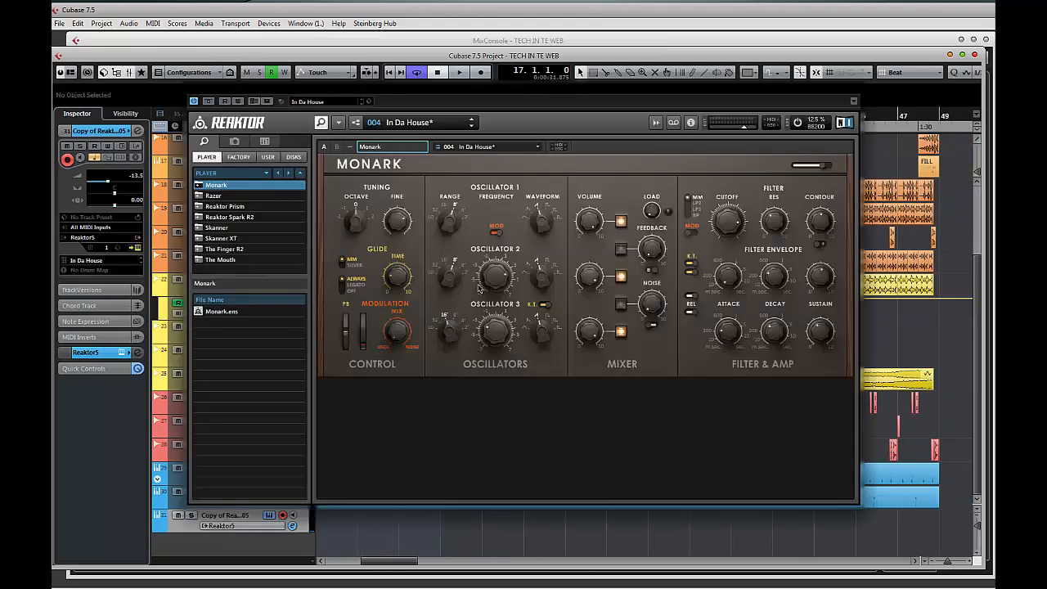
left_click(470, 128)
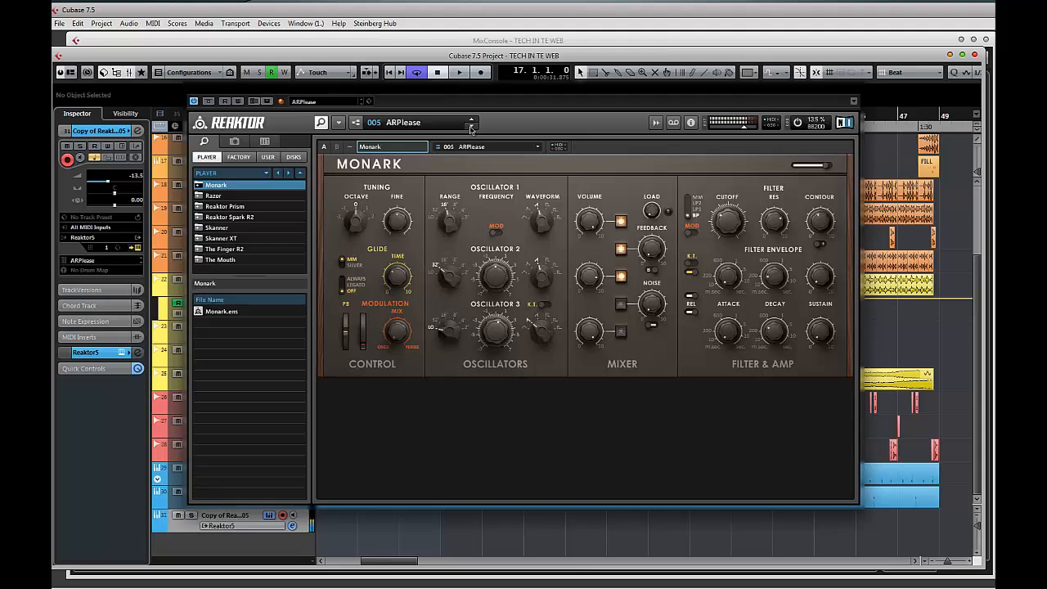
left_click(470, 127)
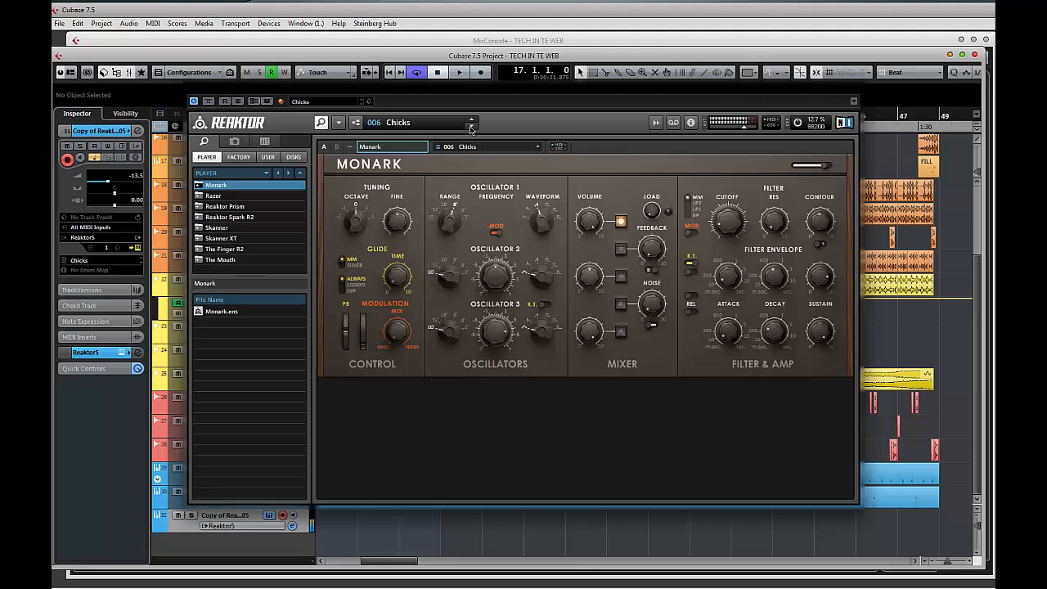
left_click(470, 127)
left_click(470, 128)
left_click(470, 127)
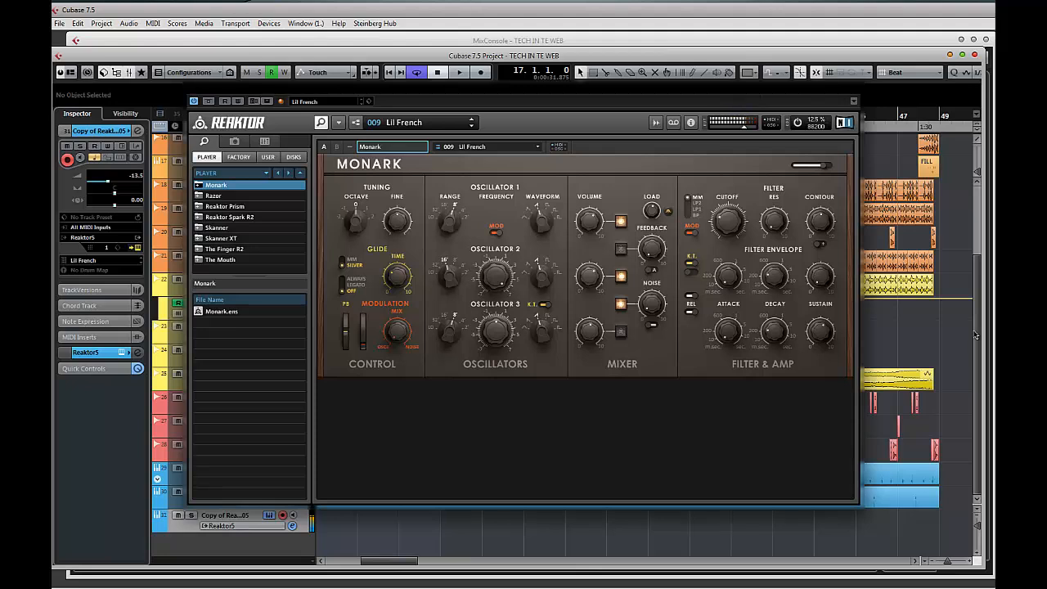
key("space")
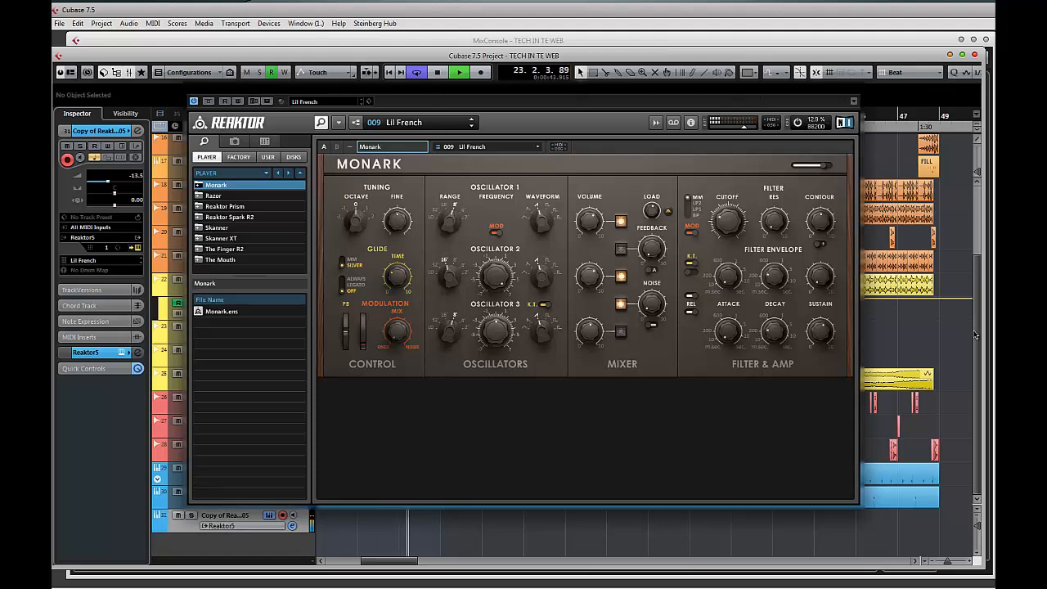
key("space")
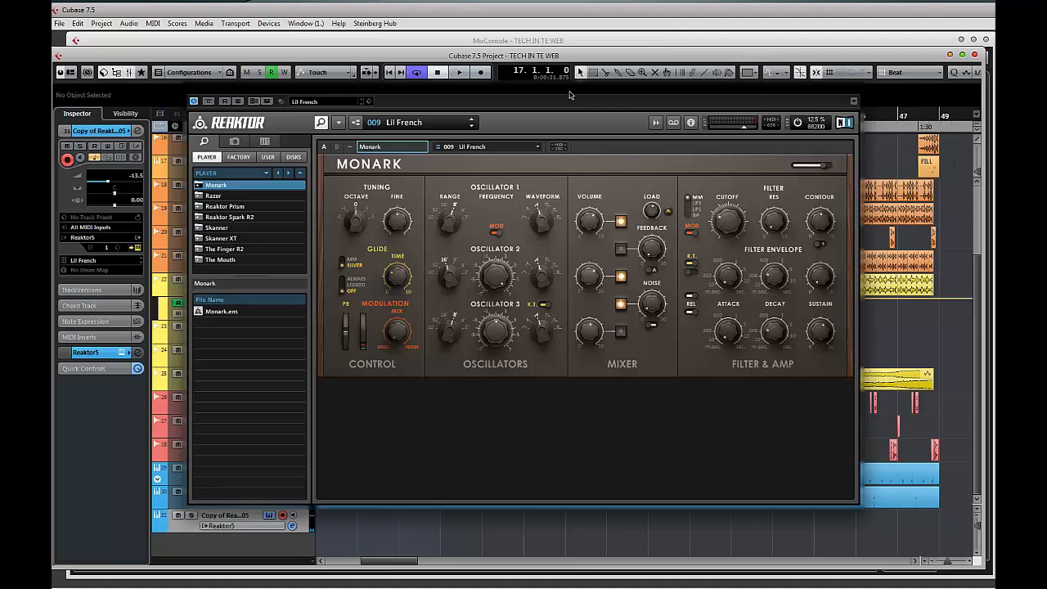
- Record a Lil French part on the third Reaktor5 track from bar 16 to 25 and trim its start to bar 17
left_click_drag(560, 90, 1046, 97)
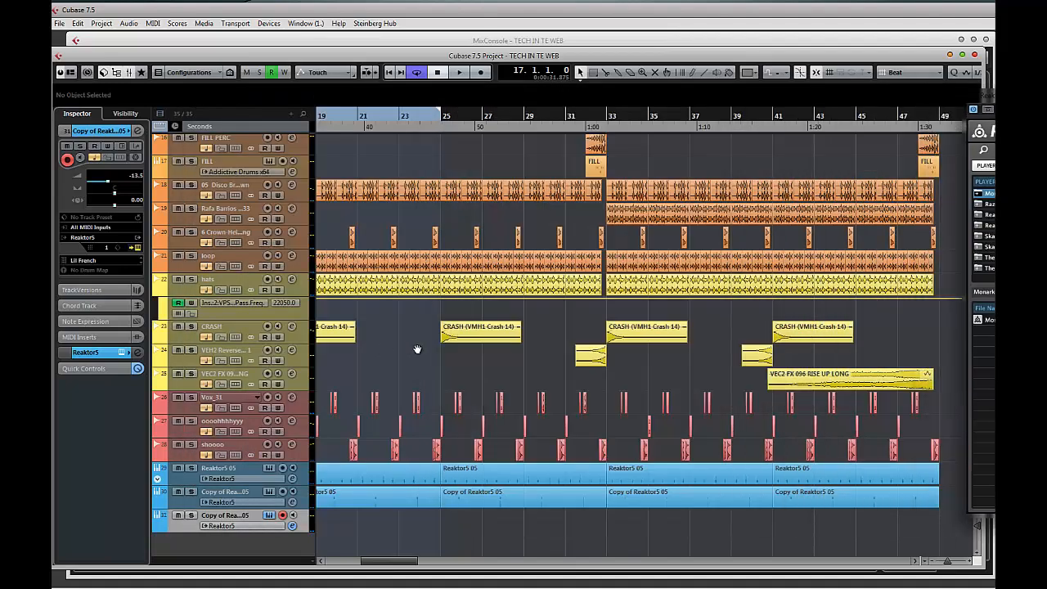
left_click_drag(417, 350, 538, 349)
left_click(410, 129)
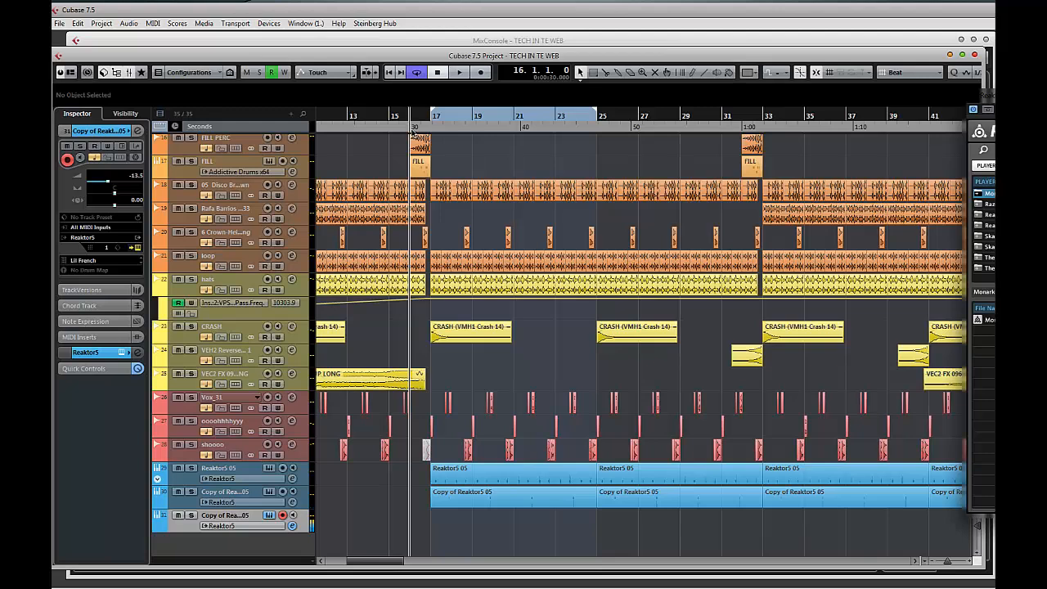
key("KP_Multiply")
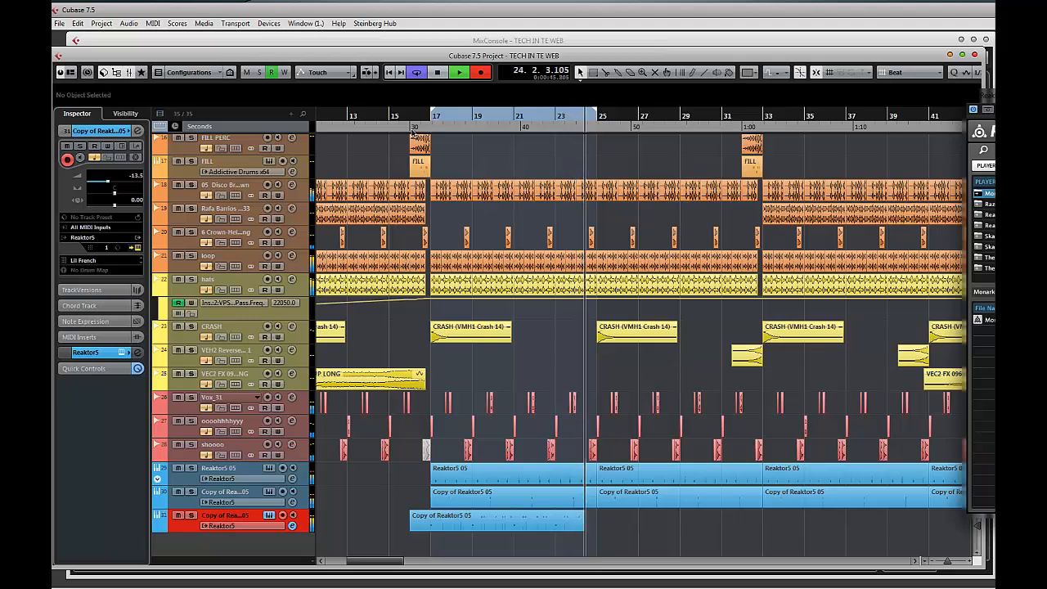
key("KP_Multiply")
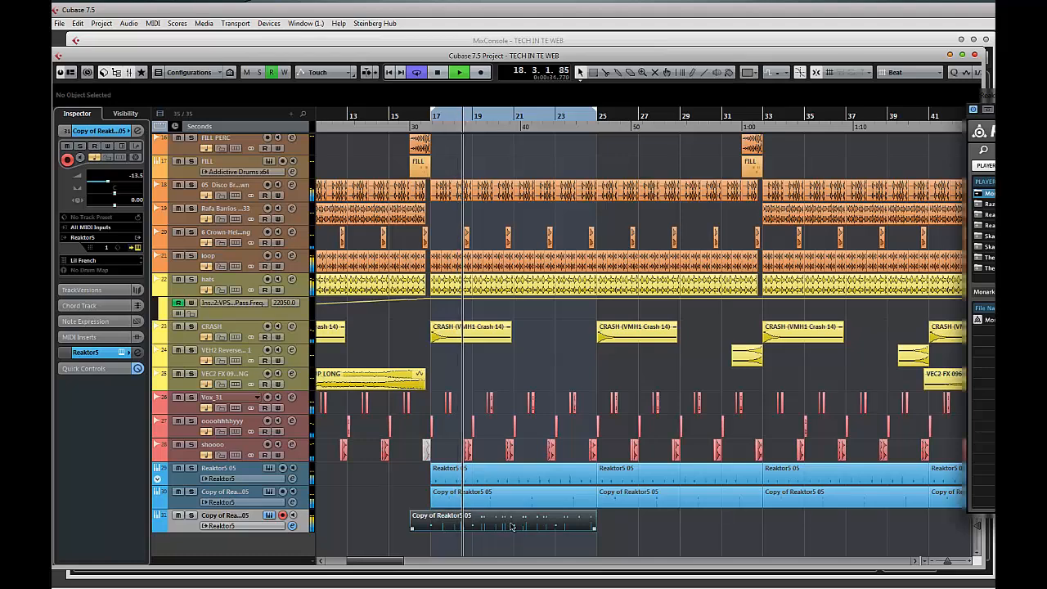
left_click(511, 524)
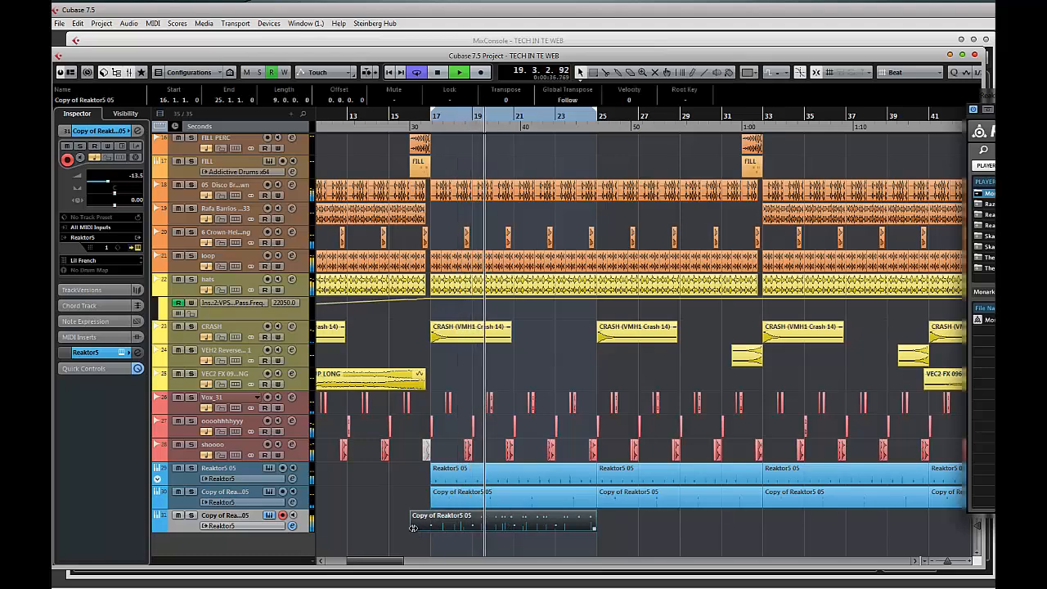
left_click_drag(412, 528, 432, 527)
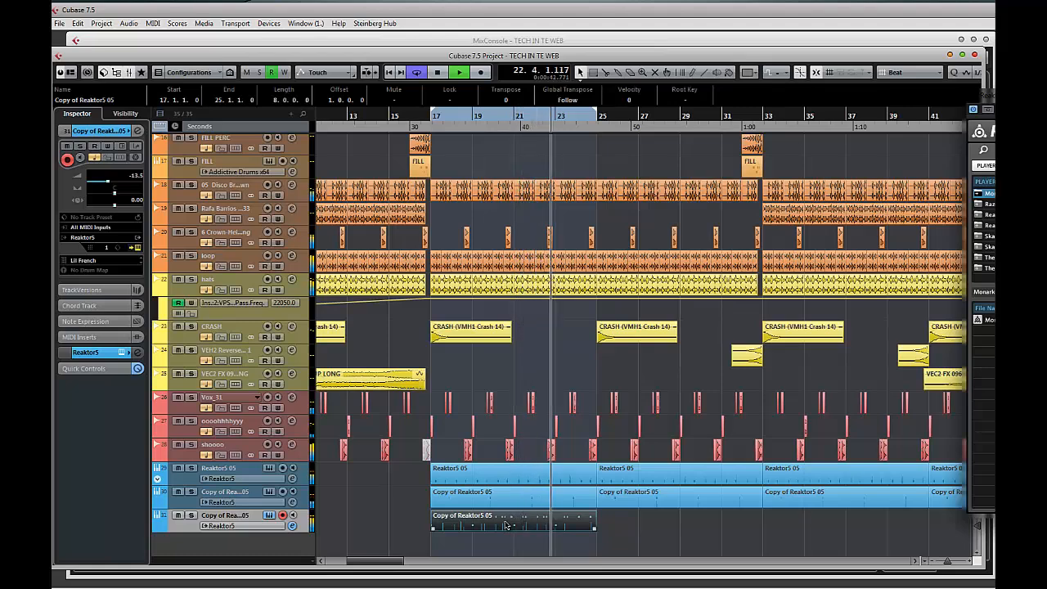
- Delete the low F1 notes at bars 17, 19, 21 and 23 from the recorded part on the third Reaktor5 track
double_click(506, 526)
left_click_drag(793, 297, 271, 351)
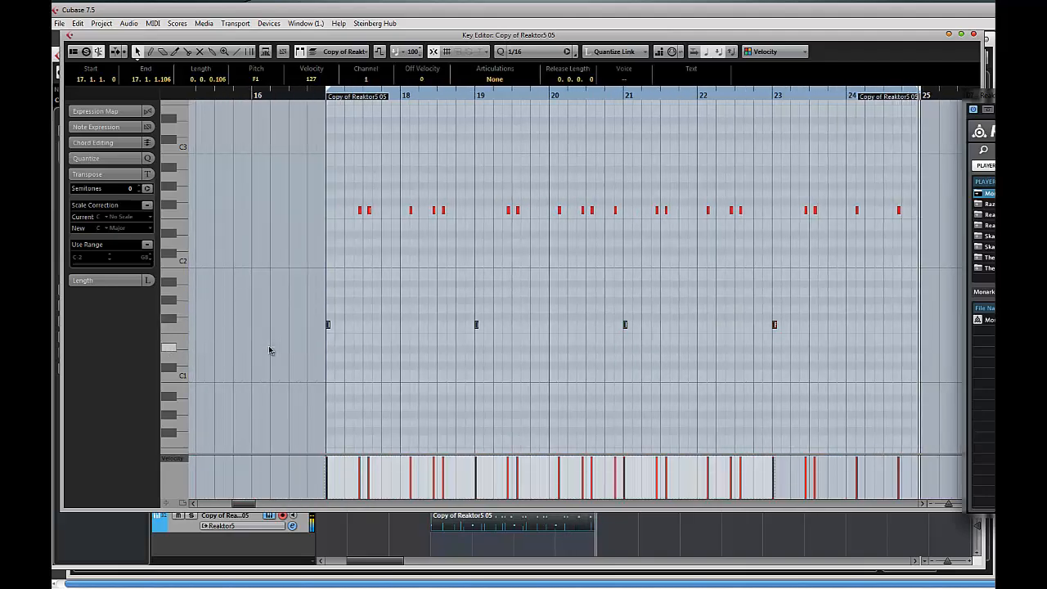
key("Delete")
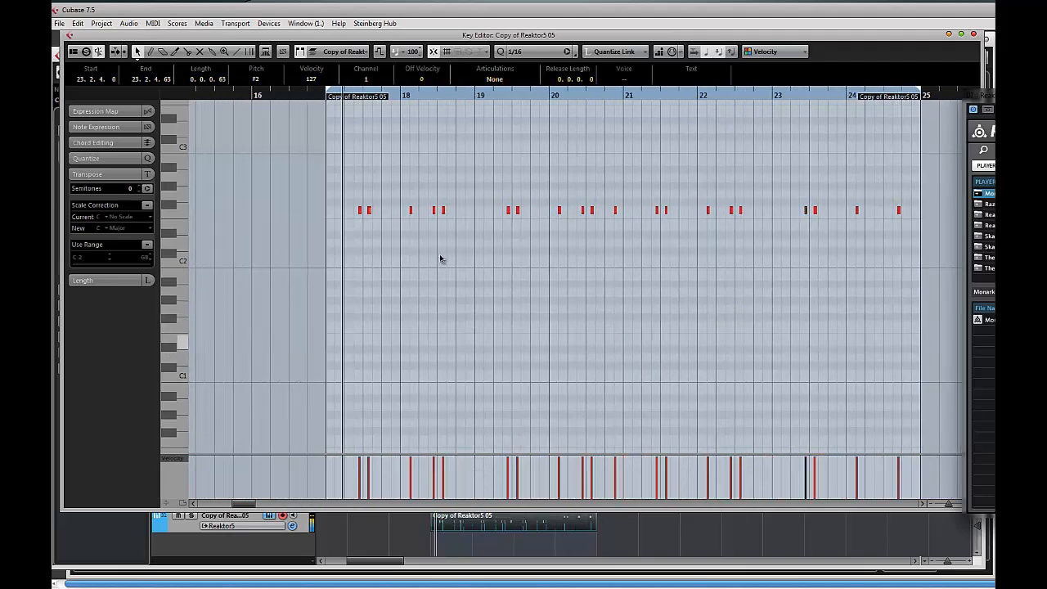
left_click(974, 34)
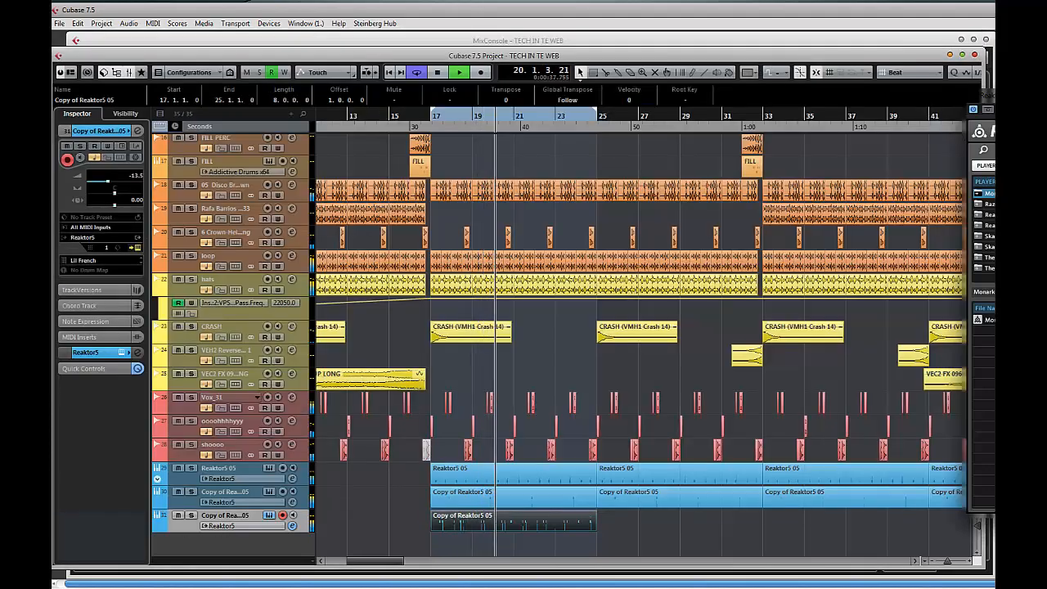
- Adjust the Lil French filter cutoff on the third Reaktor5 track, duplicate its part once to reach bar 33, and stop playback
left_click_drag(985, 96, 226, 112)
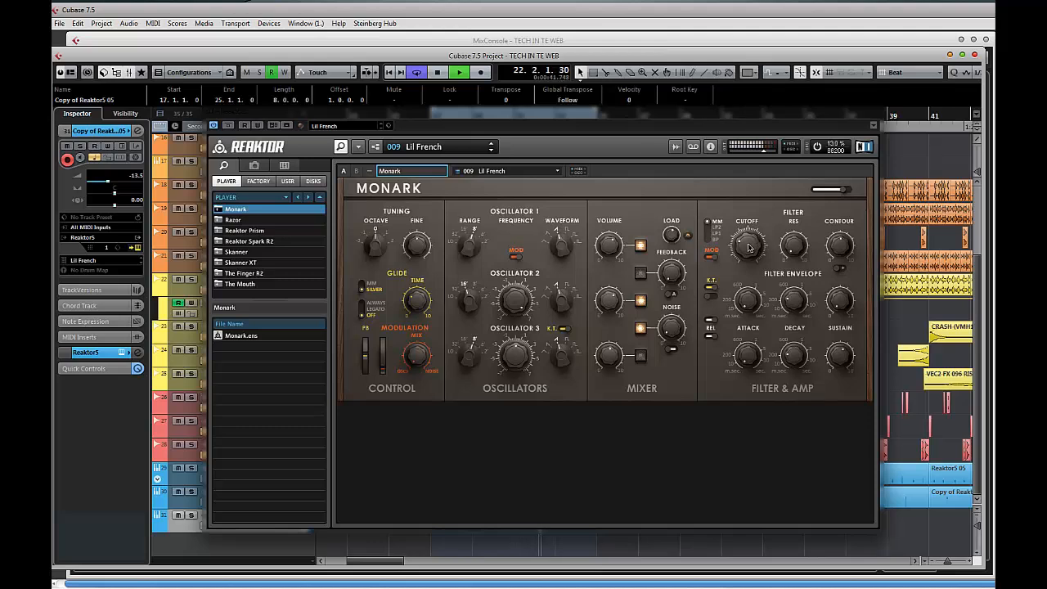
left_click_drag(747, 247, 745, 268)
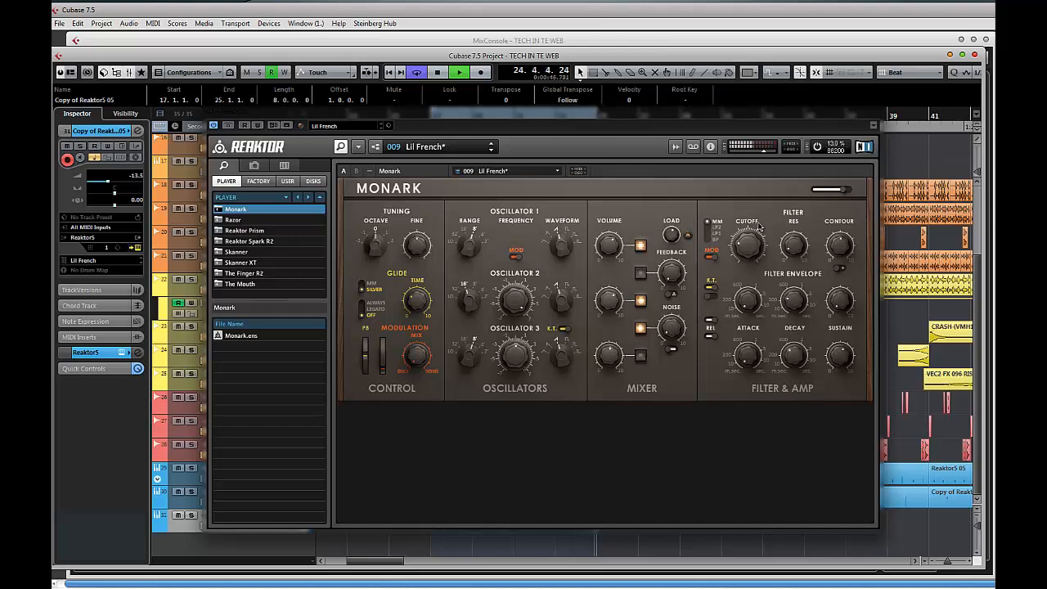
left_click(875, 118)
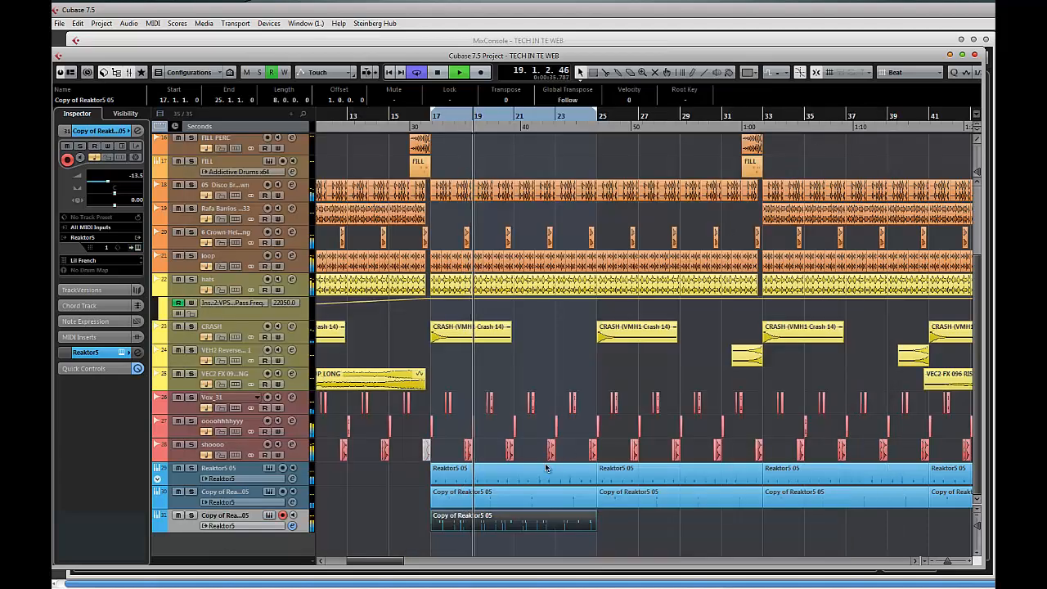
key("ctrl+d")
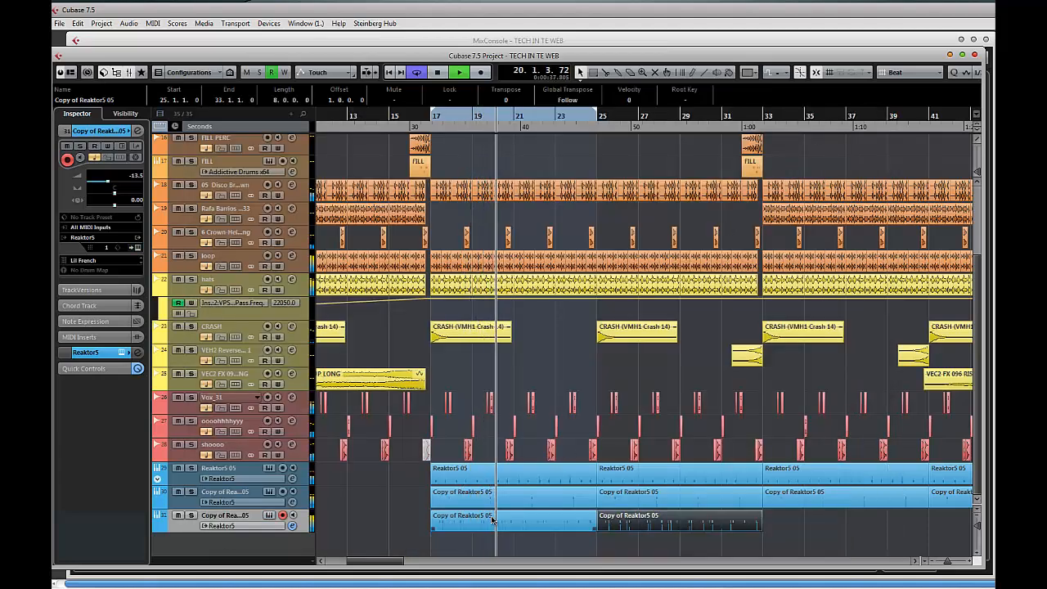
key("space")
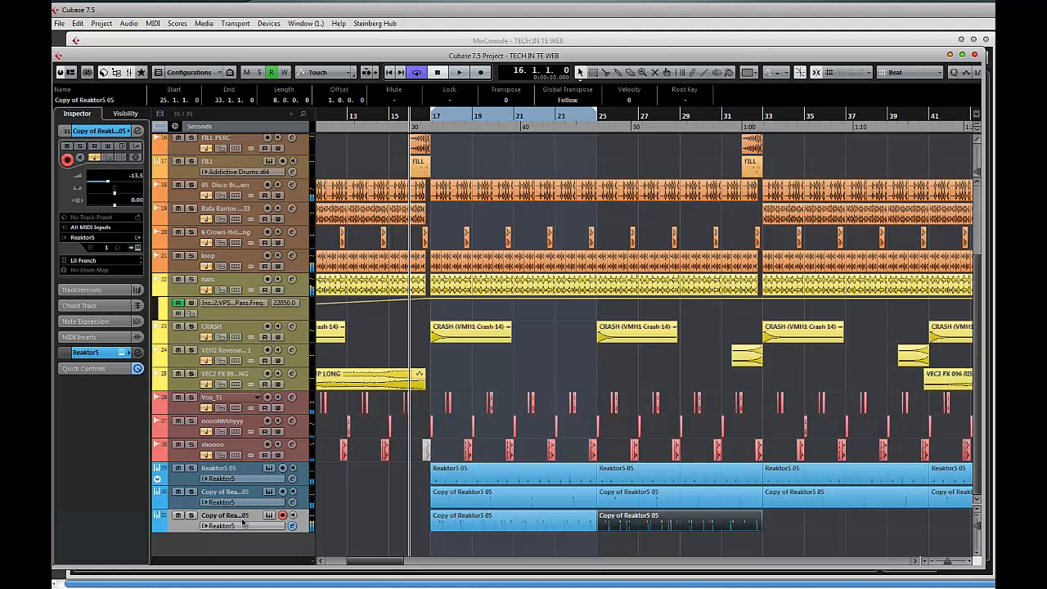
- Duplicate the third Reaktor5 track with its clips and delete both clips on the new fourth track
right_click(187, 525)
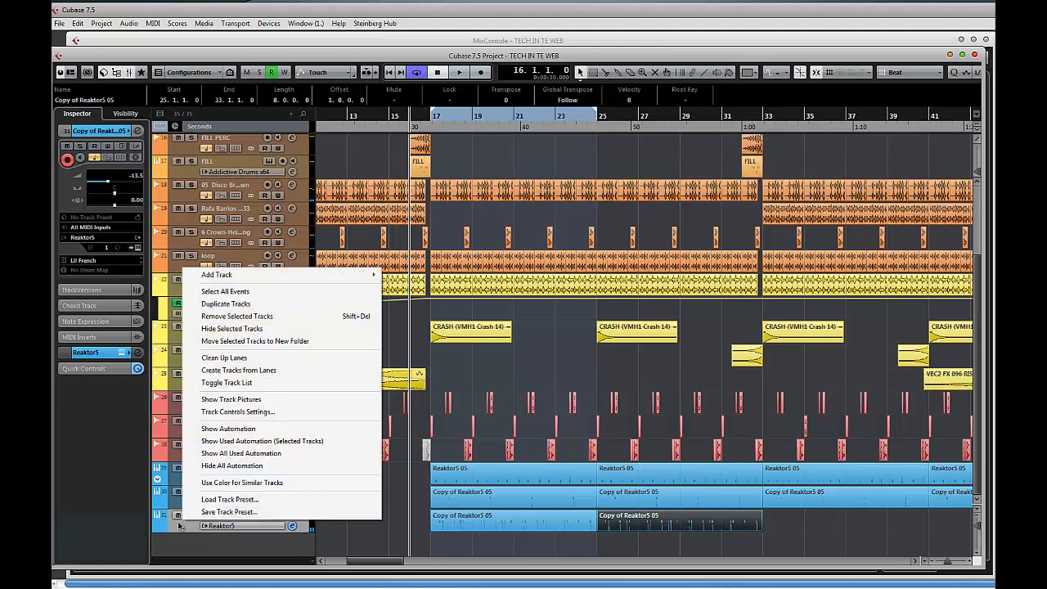
left_click(179, 526)
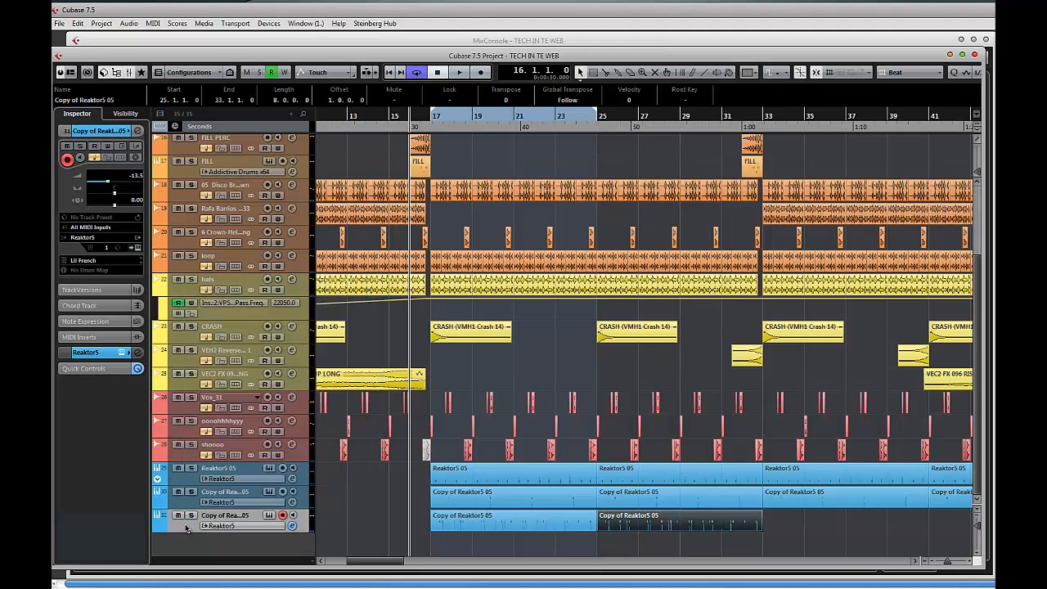
right_click(187, 527)
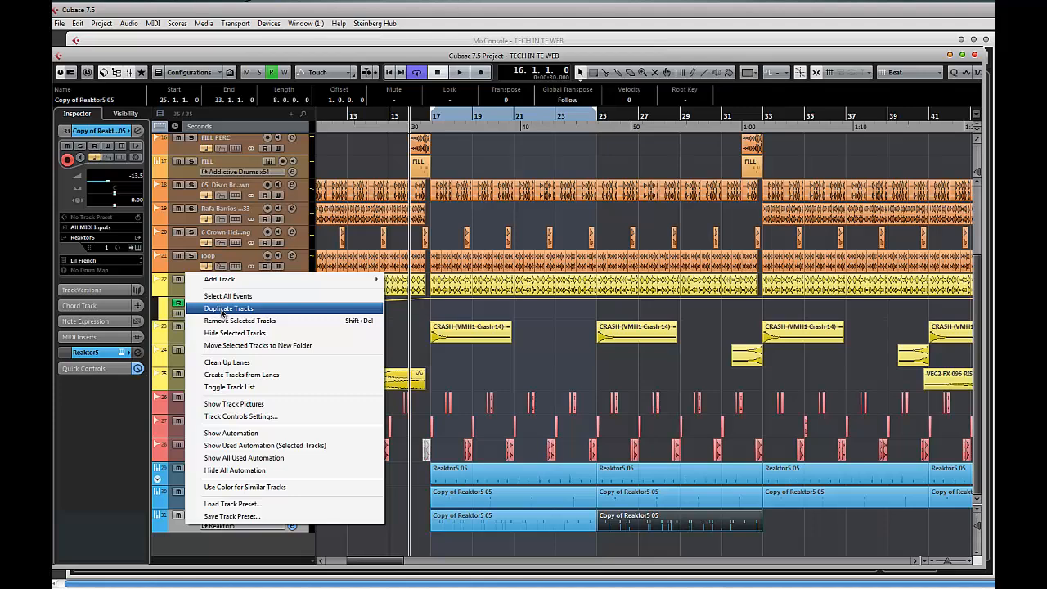
left_click(222, 309)
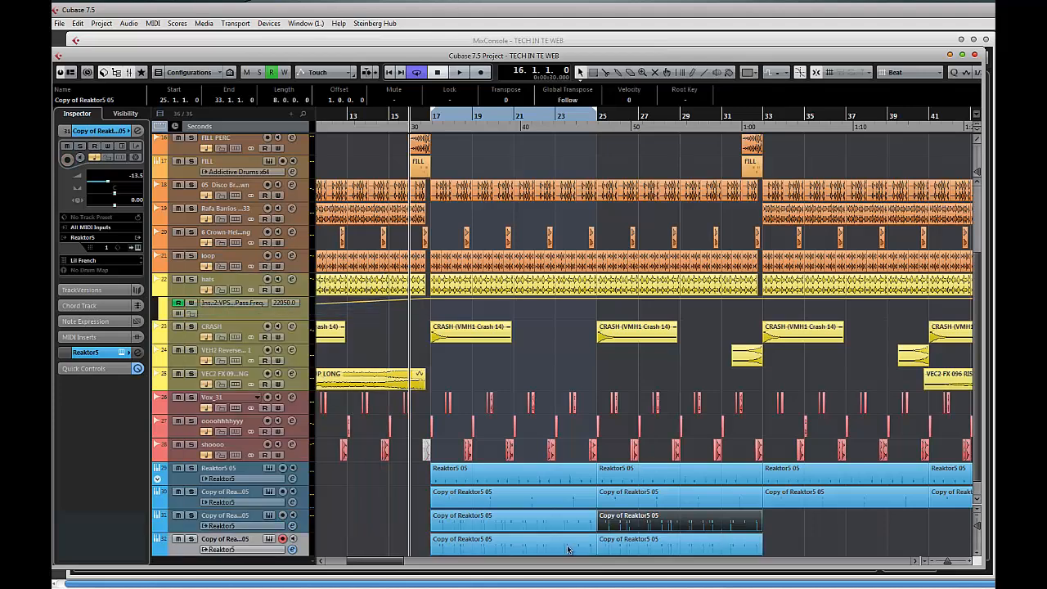
left_click_drag(416, 549, 694, 544)
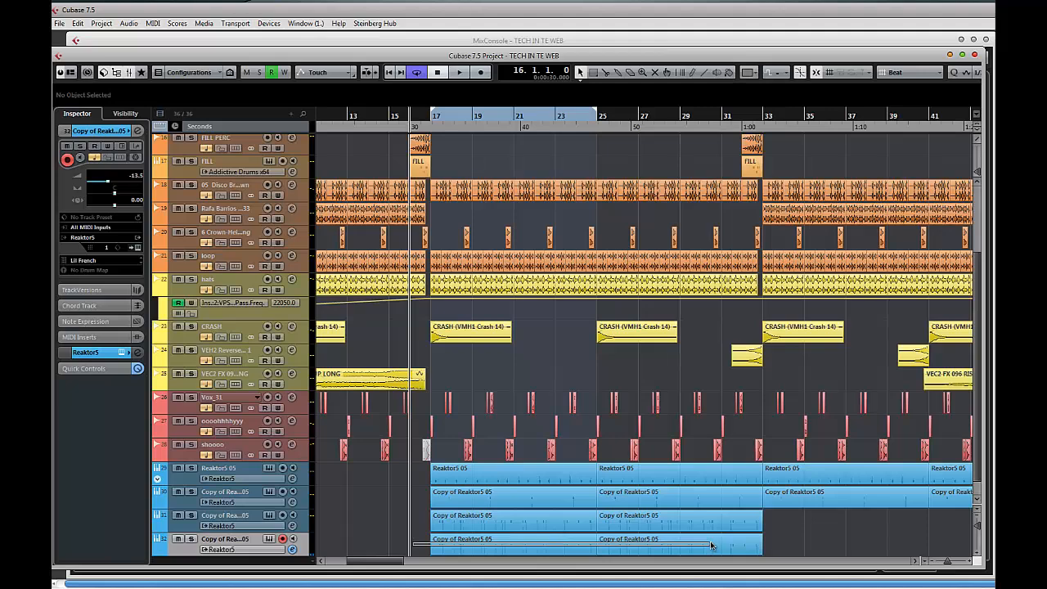
key("Delete")
scroll(424, 525, "down", 1)
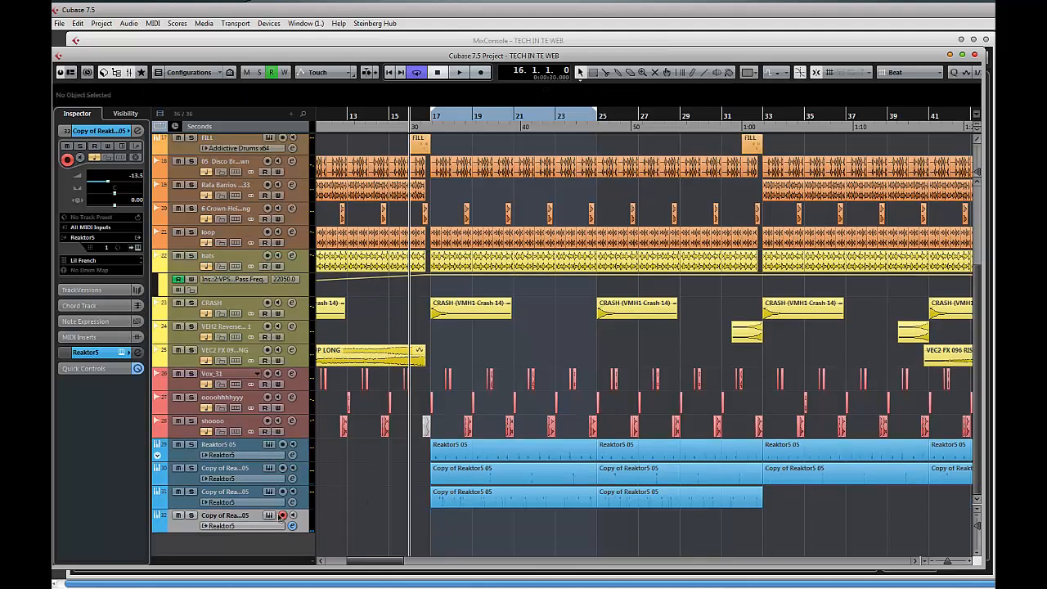
- Load Monark preset 027 Blockbuster on the fourth Reaktor5 track and audition it over the loop
left_click(269, 515)
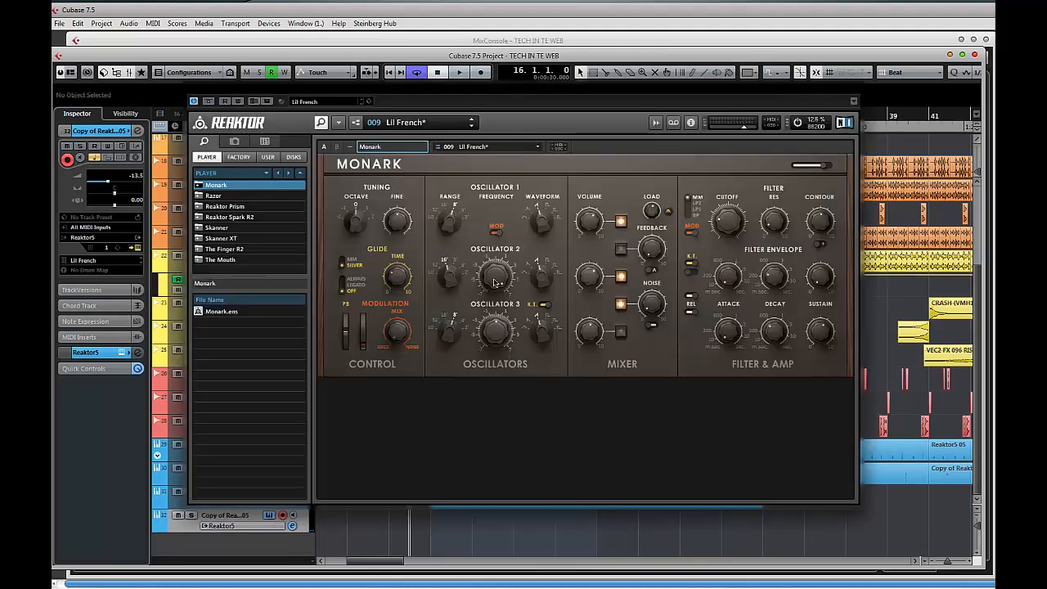
left_click(472, 128)
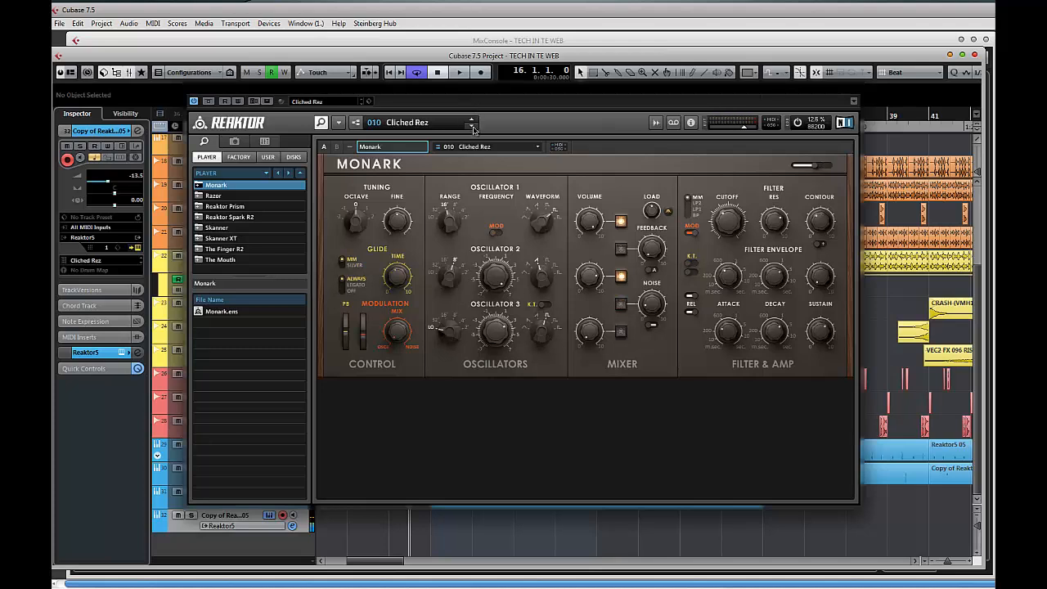
left_click(471, 127)
left_click(472, 128)
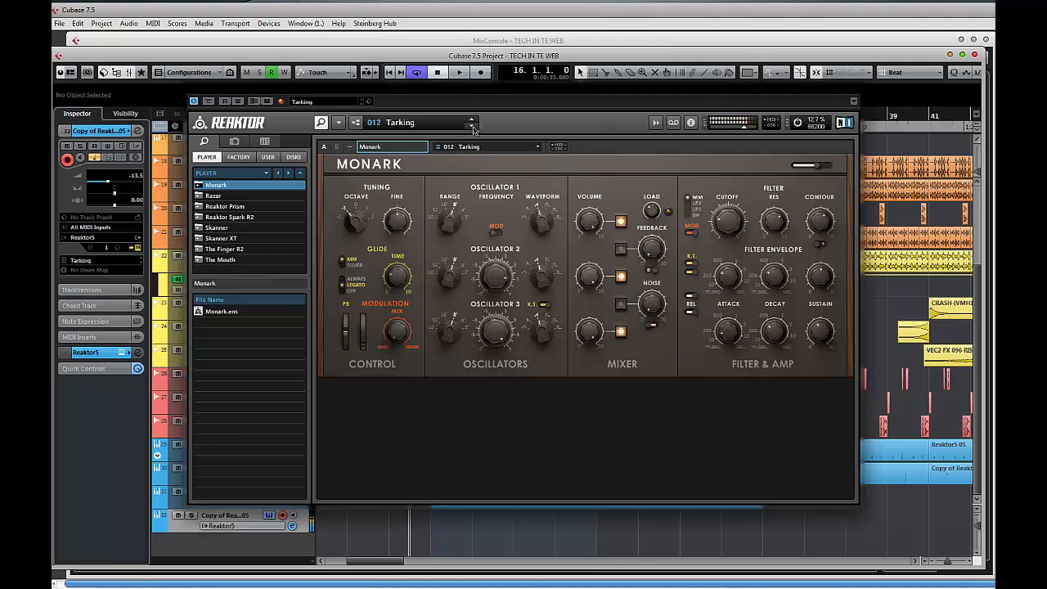
left_click(472, 127)
left_click(472, 127)
left_click(472, 127)
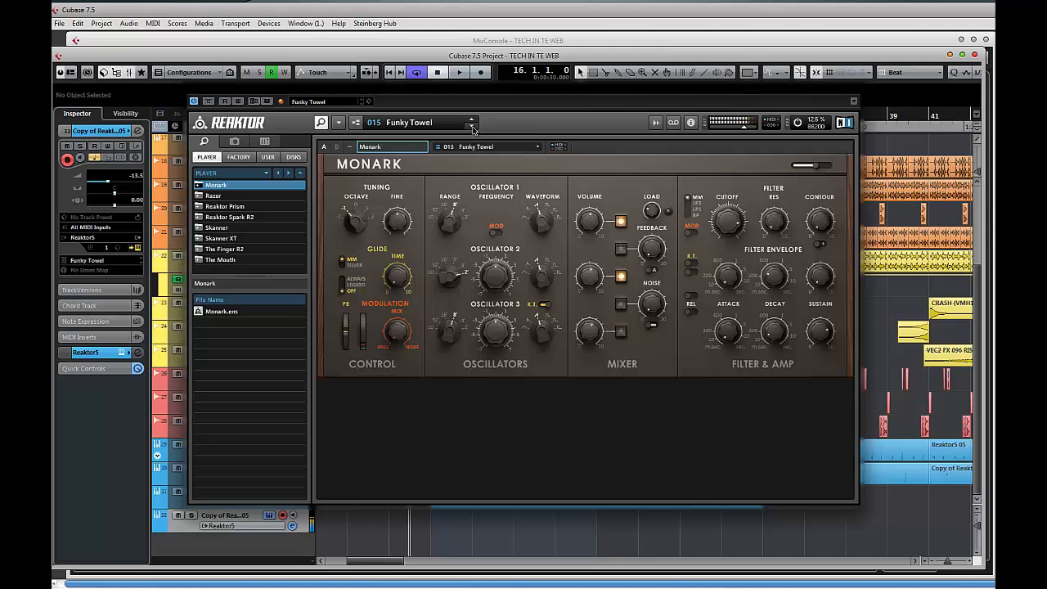
left_click(472, 128)
left_click(472, 127)
left_click(472, 128)
left_click(471, 128)
left_click(472, 128)
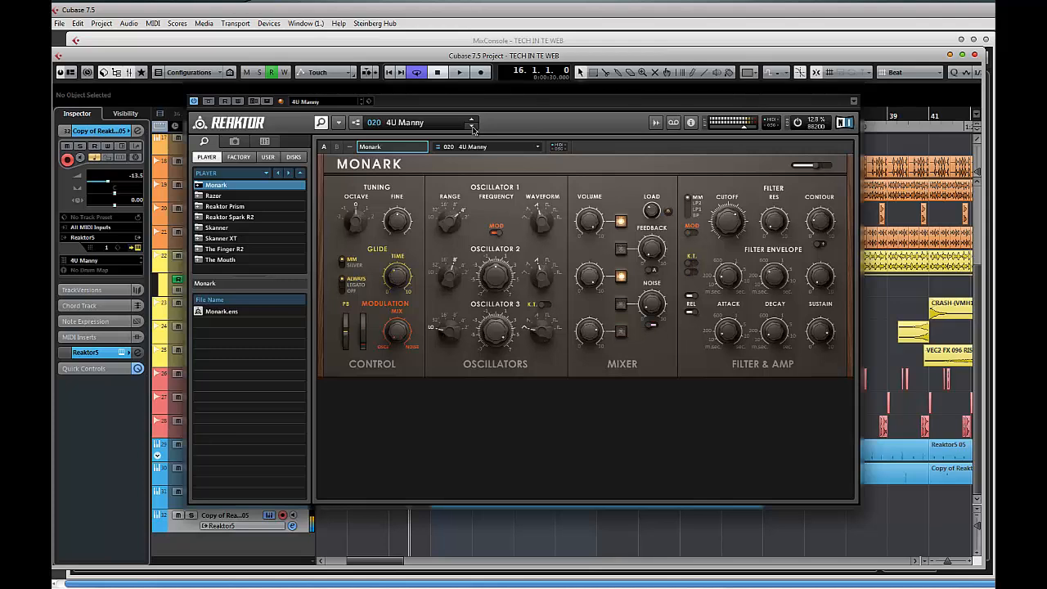
left_click(472, 128)
left_click(471, 128)
left_click(472, 128)
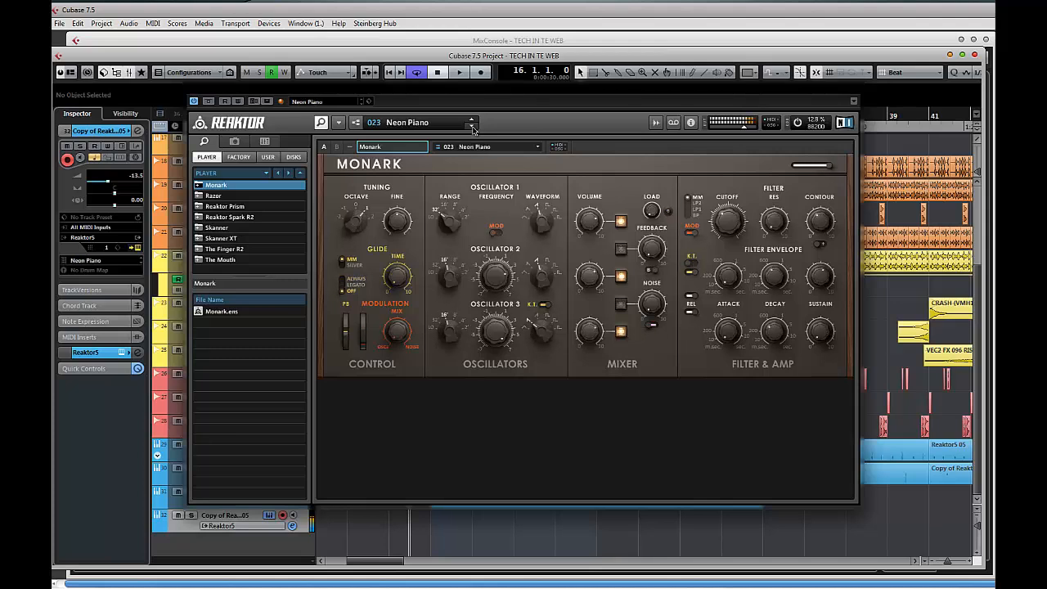
left_click(472, 127)
left_click(472, 127)
left_click(472, 127)
left_click(471, 127)
left_click(471, 128)
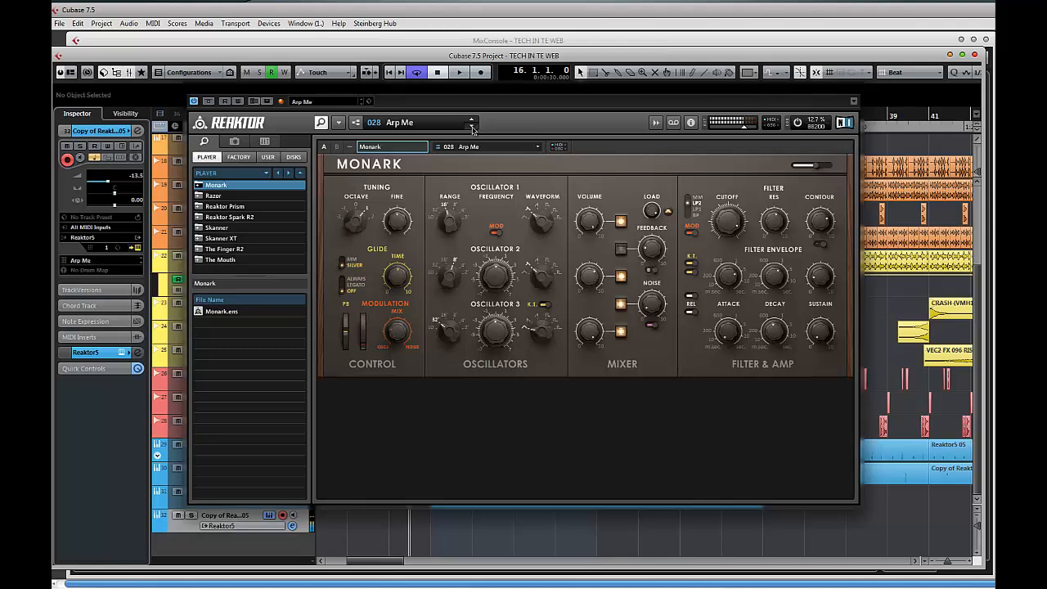
left_click(472, 127)
left_click(472, 120)
left_click(472, 119)
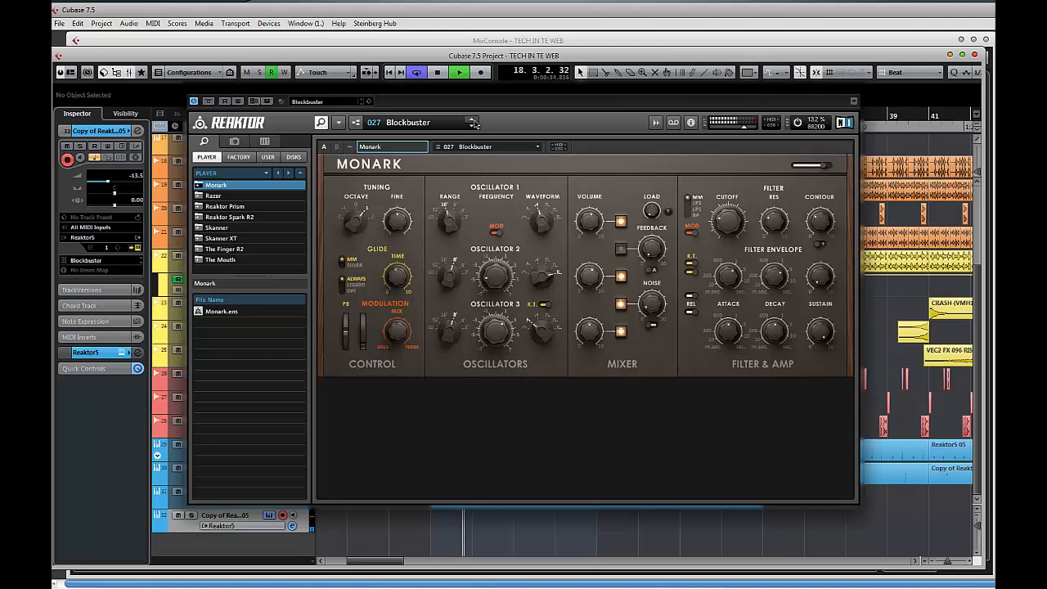
key("space")
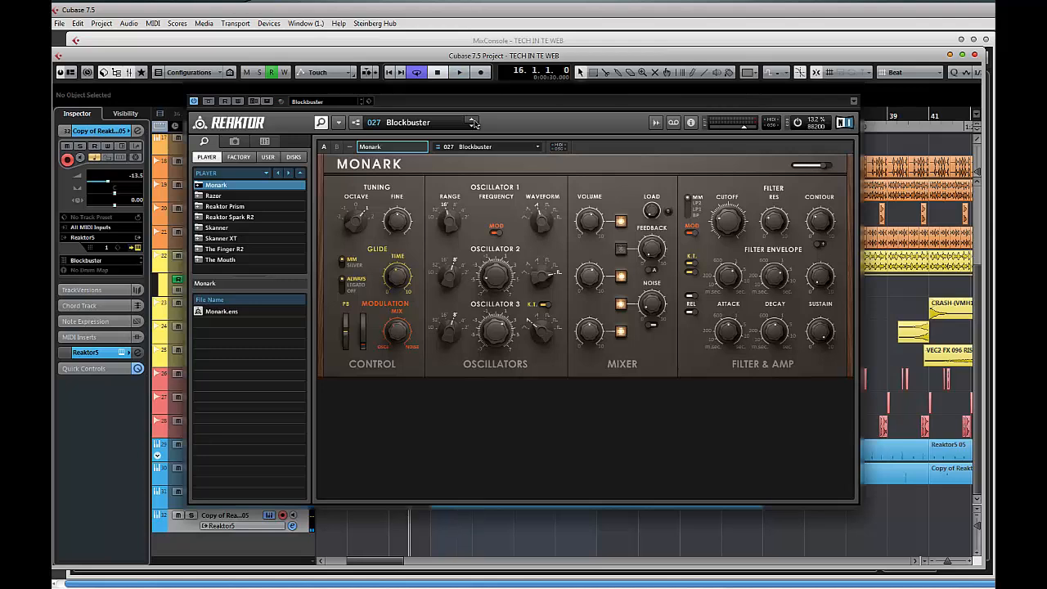
left_click(428, 128)
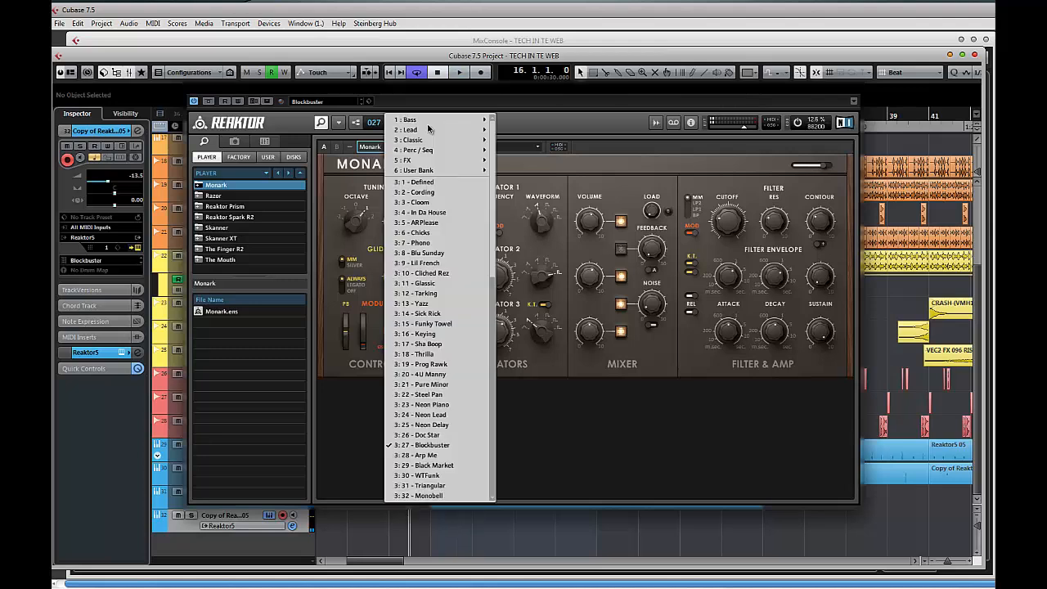
mouse_move(428, 129)
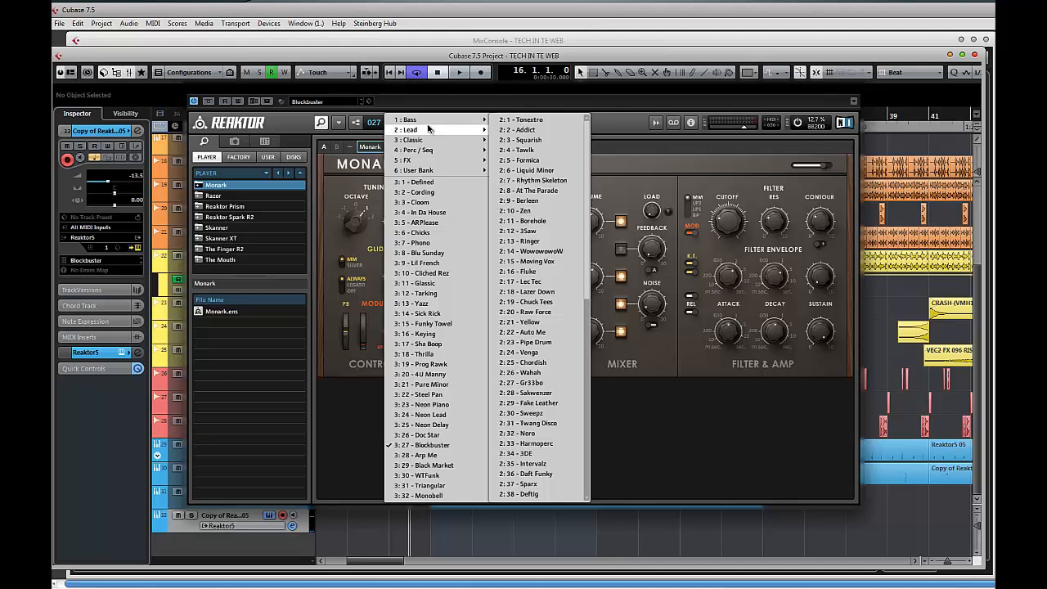
mouse_move(456, 120)
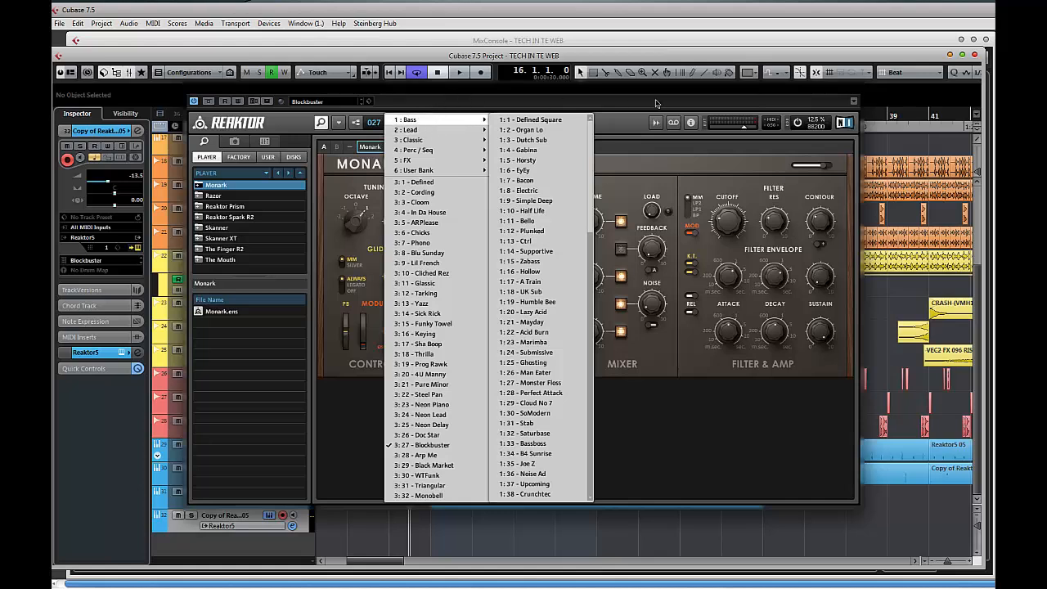
left_click(609, 131)
- Load Monark preset 032 Monobell on the fourth Reaktor5 track and audition it over the loop
left_click(472, 126)
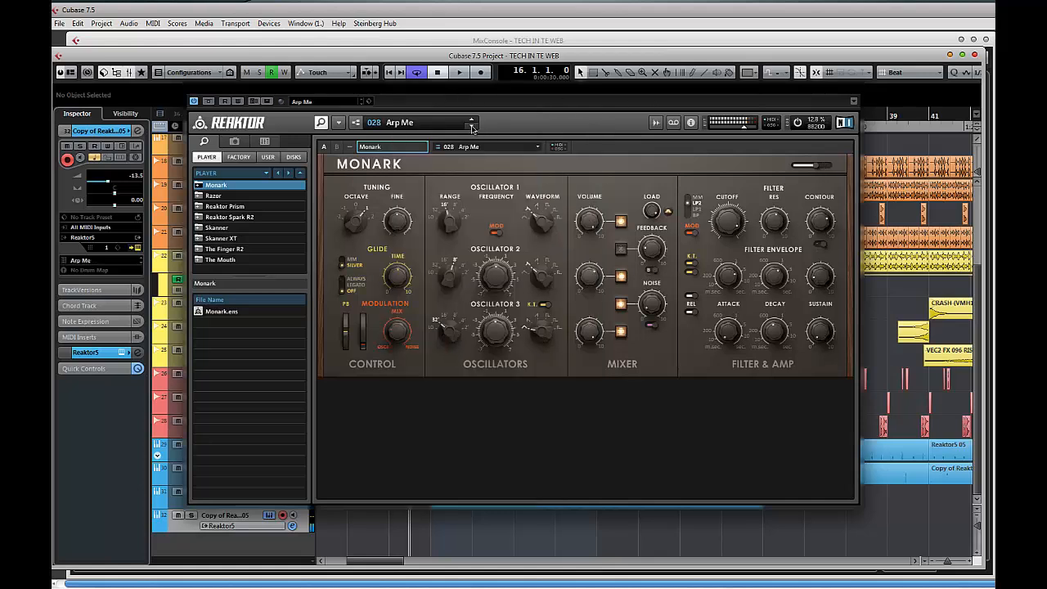
left_click(471, 127)
left_click(472, 127)
left_click(472, 127)
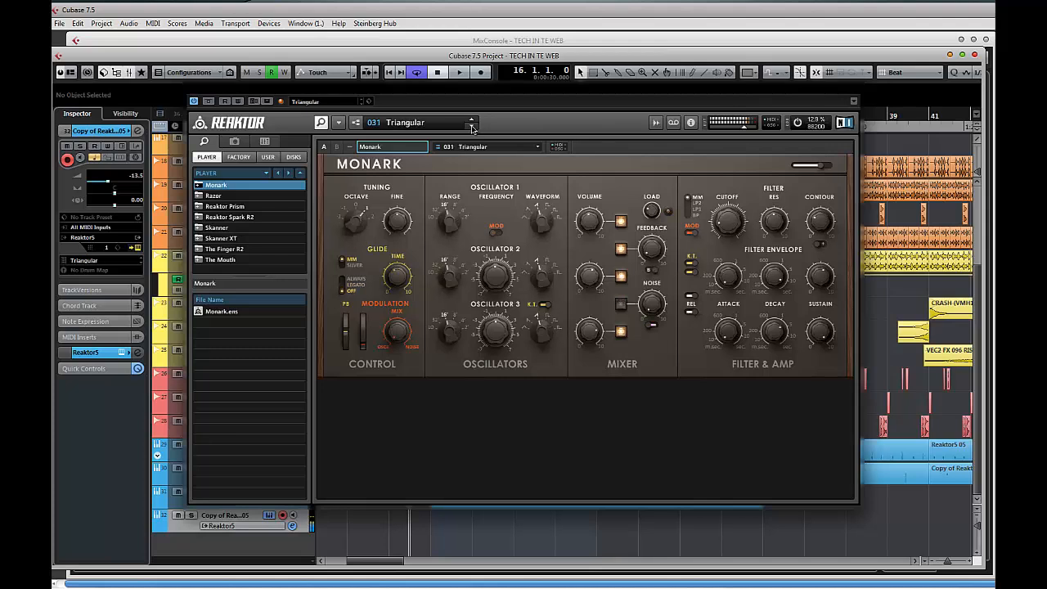
left_click(471, 126)
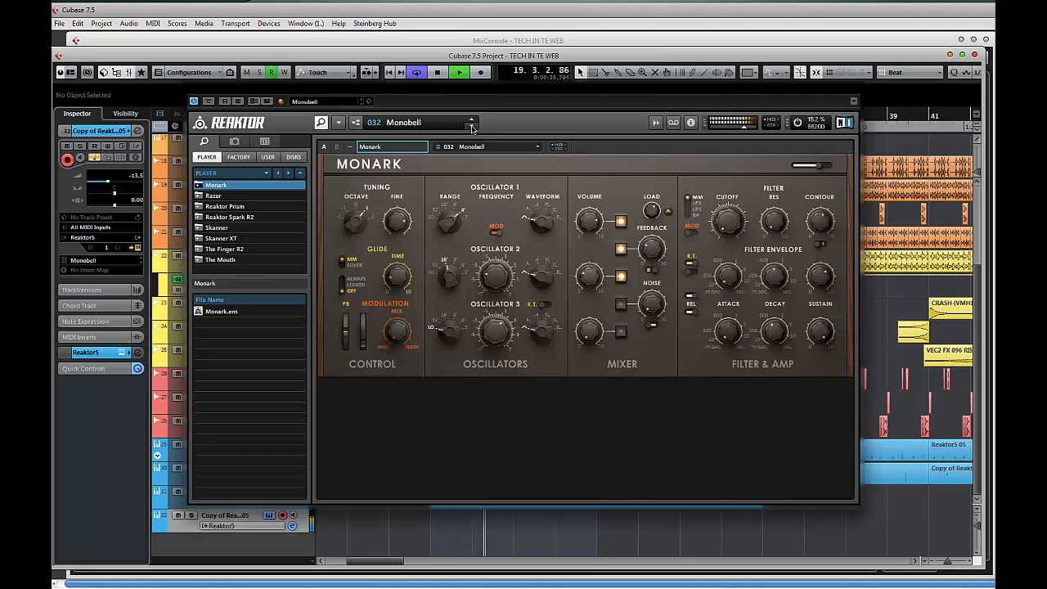
key("space")
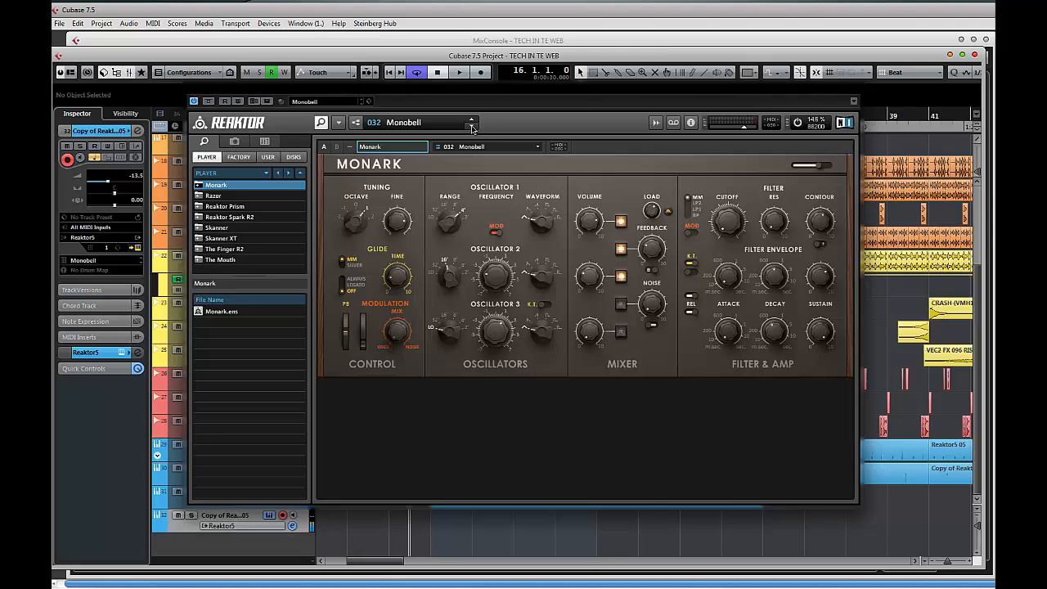
- Load Monark preset 041 Tumpk on the fourth Reaktor5 track and audition it over the loop
left_click(472, 126)
left_click(472, 127)
left_click(471, 126)
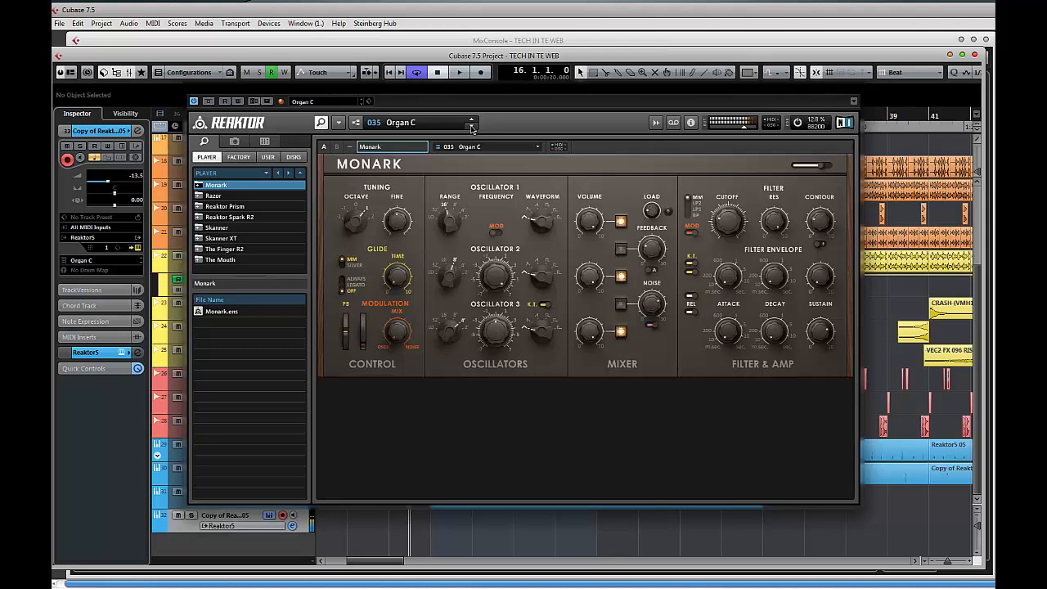
left_click(472, 127)
left_click(471, 127)
left_click(472, 127)
left_click(472, 126)
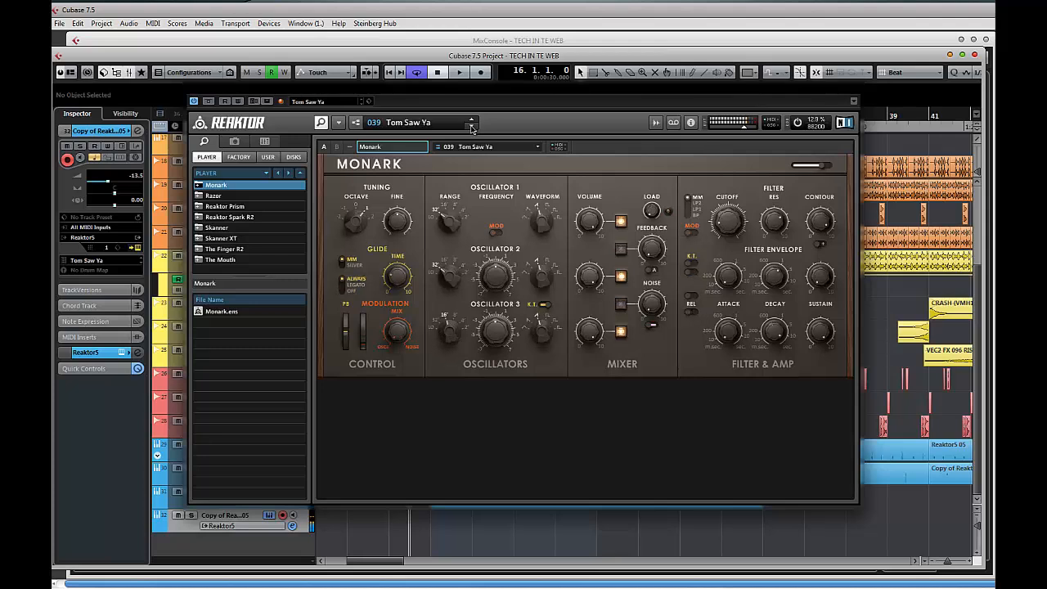
left_click(472, 126)
left_click(472, 127)
left_click(472, 126)
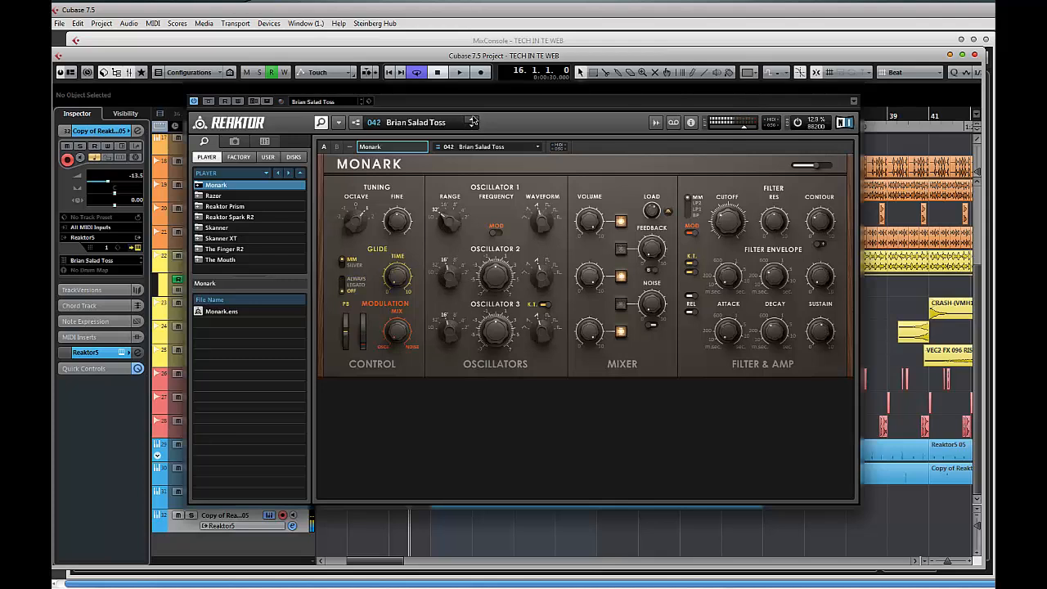
left_click(473, 120)
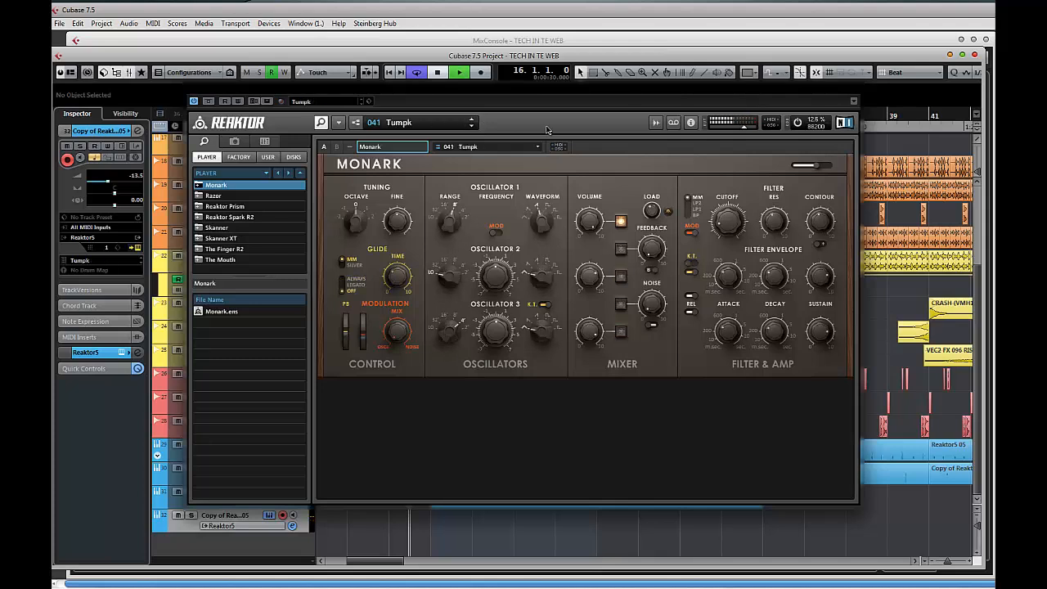
key("space")
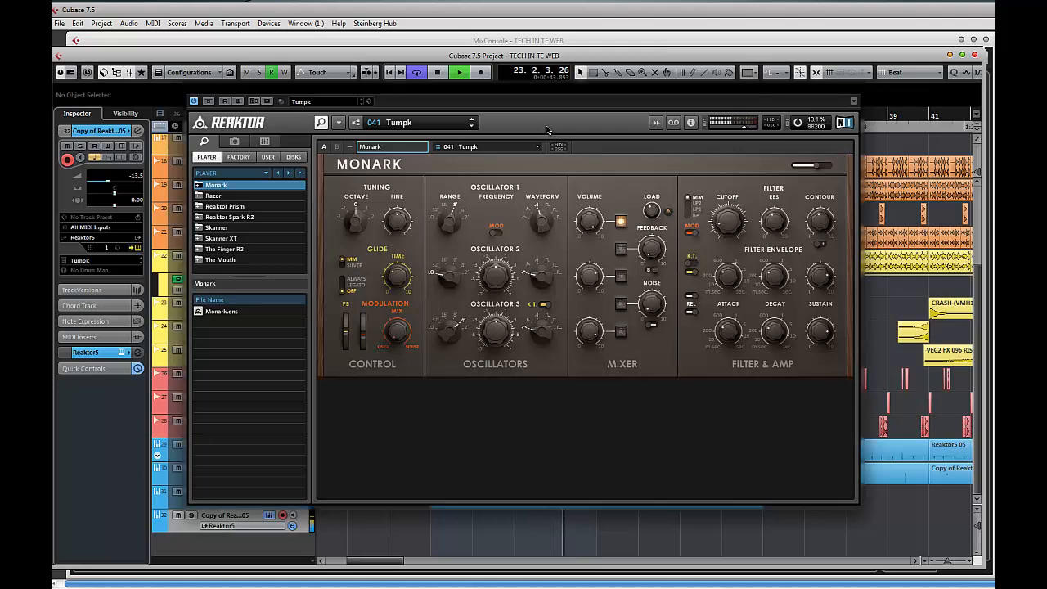
- Record a Tumpk part on the fourth Reaktor5 track and trim its clip to span bars 17 to 25
key("space")
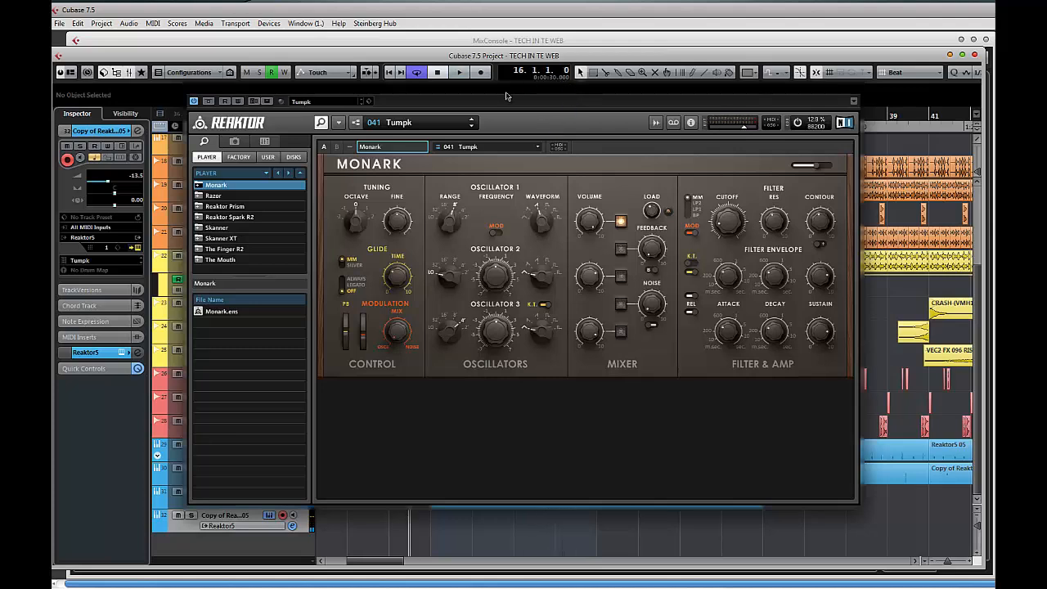
left_click_drag(486, 89, 1046, 106)
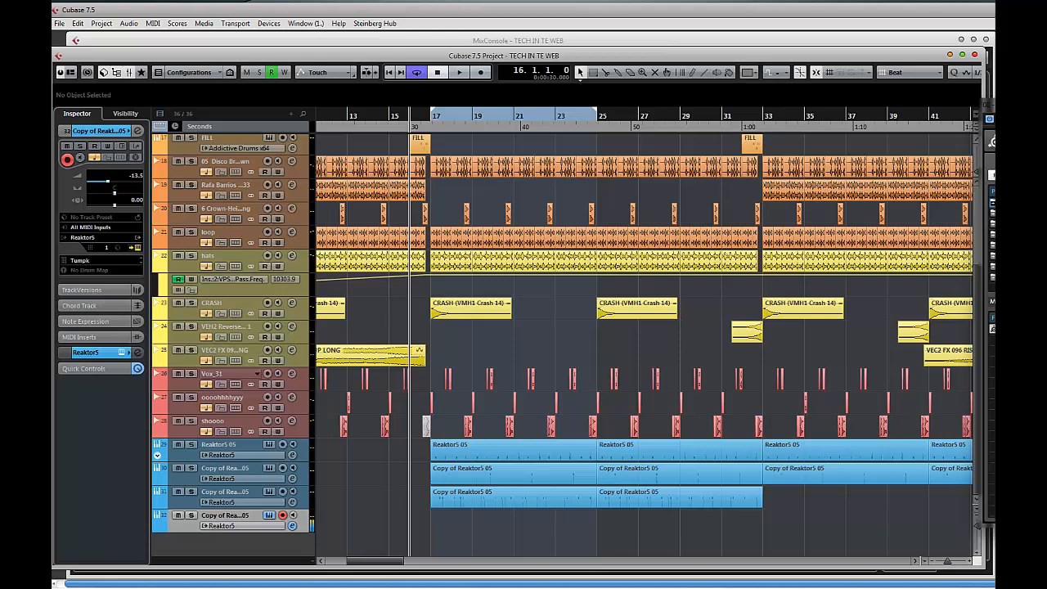
key("KP_Multiply")
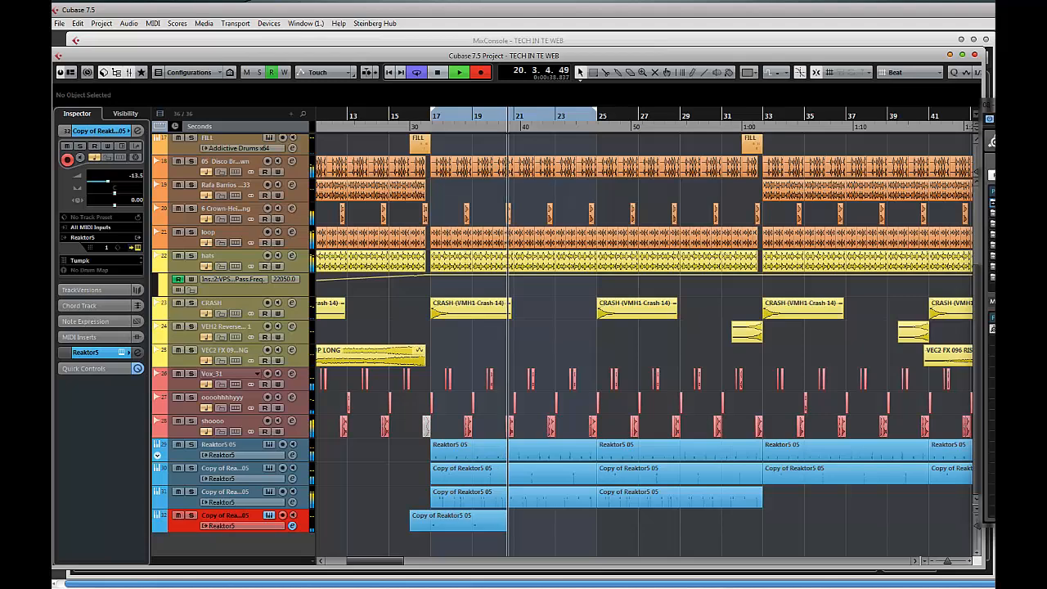
key("space")
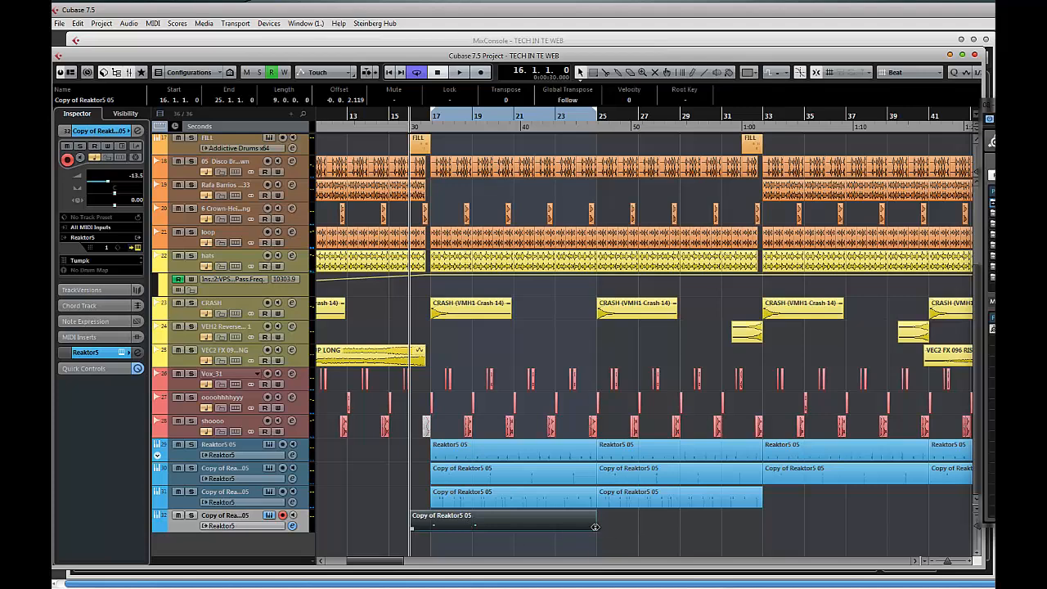
mouse_move(596, 526)
left_mouse_down()
mouse_move(422, 530)
mouse_move(594, 530)
left_mouse_up()
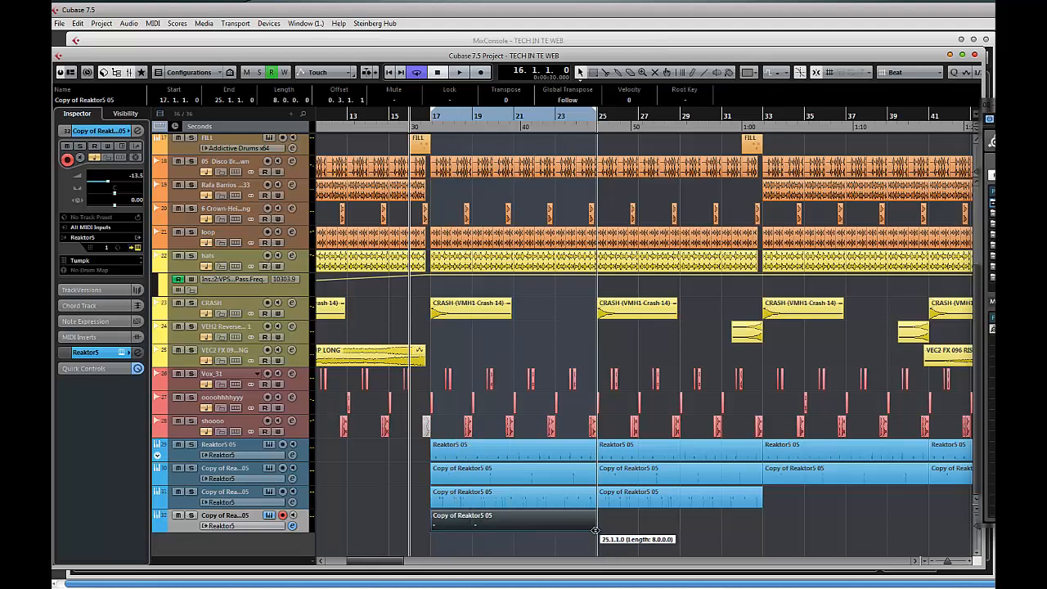
- Delete the two notes at bar 19 from the new fourth-track clip and duplicate the clip to bar 25
double_click(562, 533)
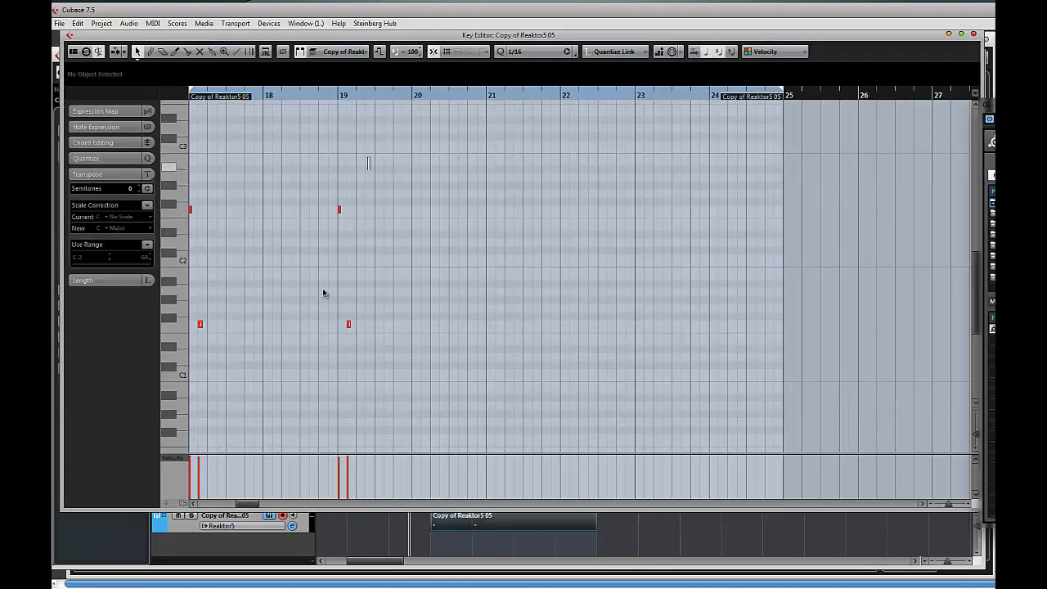
left_click_drag(367, 157, 320, 343)
key("Delete")
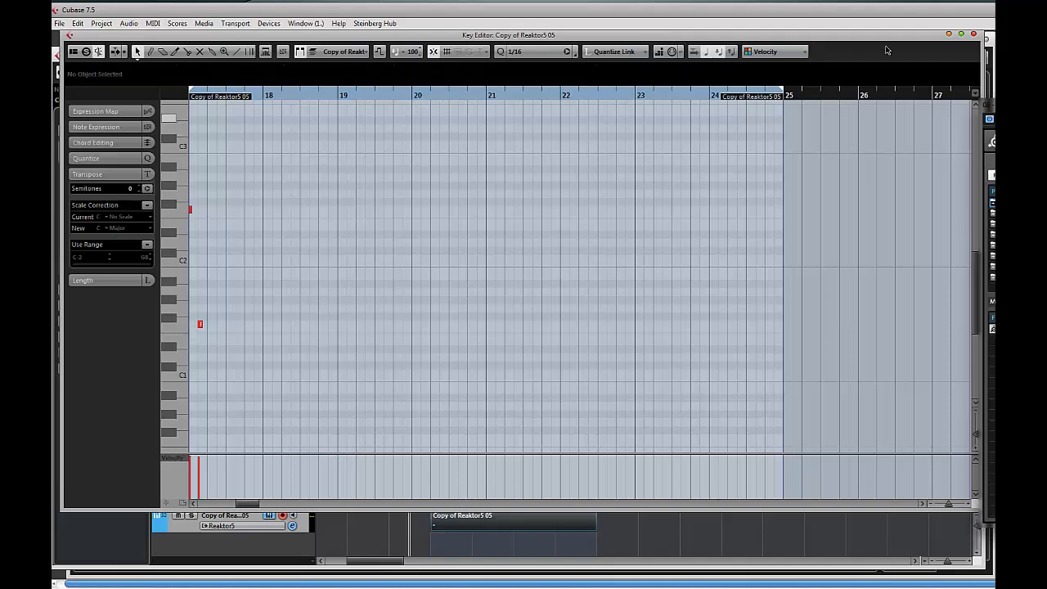
left_click(974, 36)
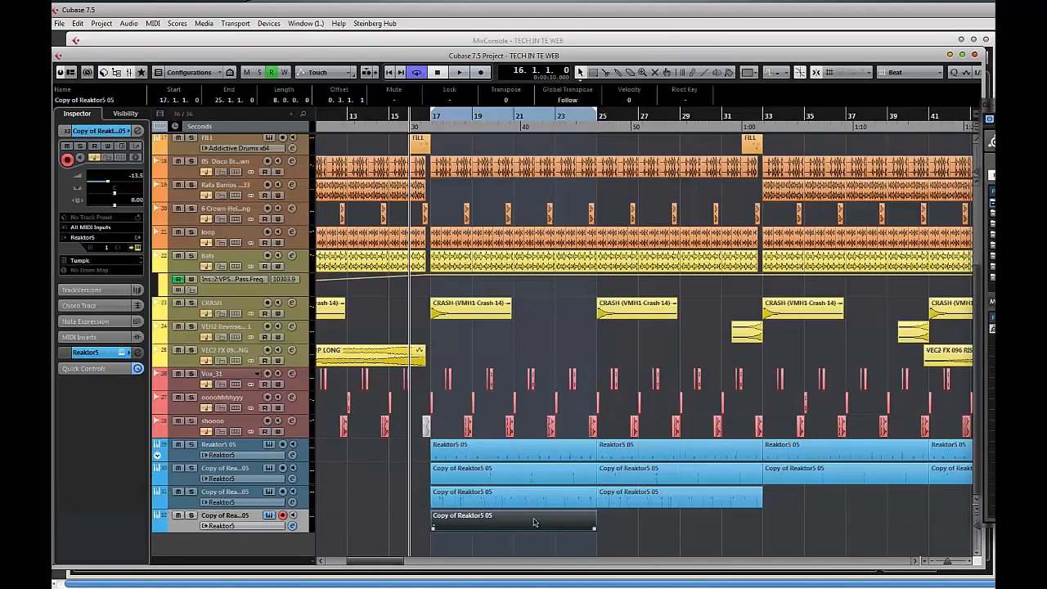
key("ctrl+d")
- Audition the loop with the third Reaktor5 track muted and unmuted
key("space")
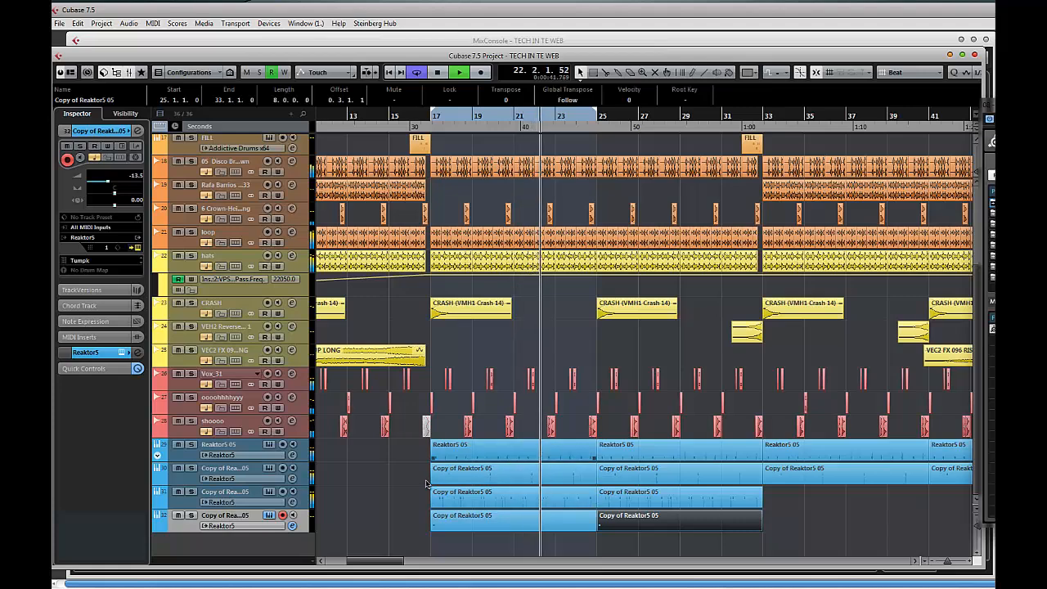
left_click(177, 491)
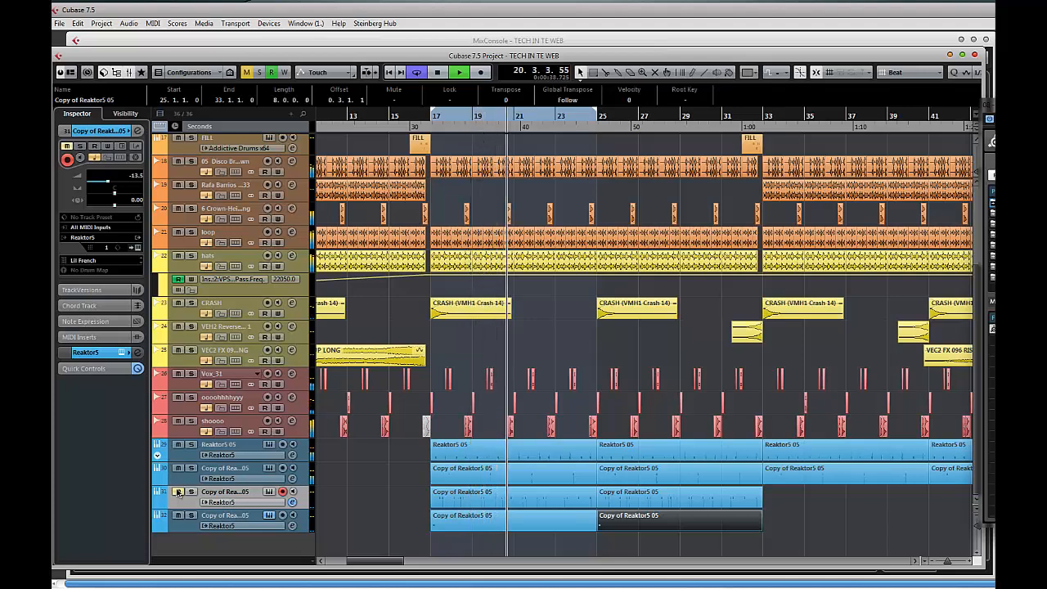
key("space")
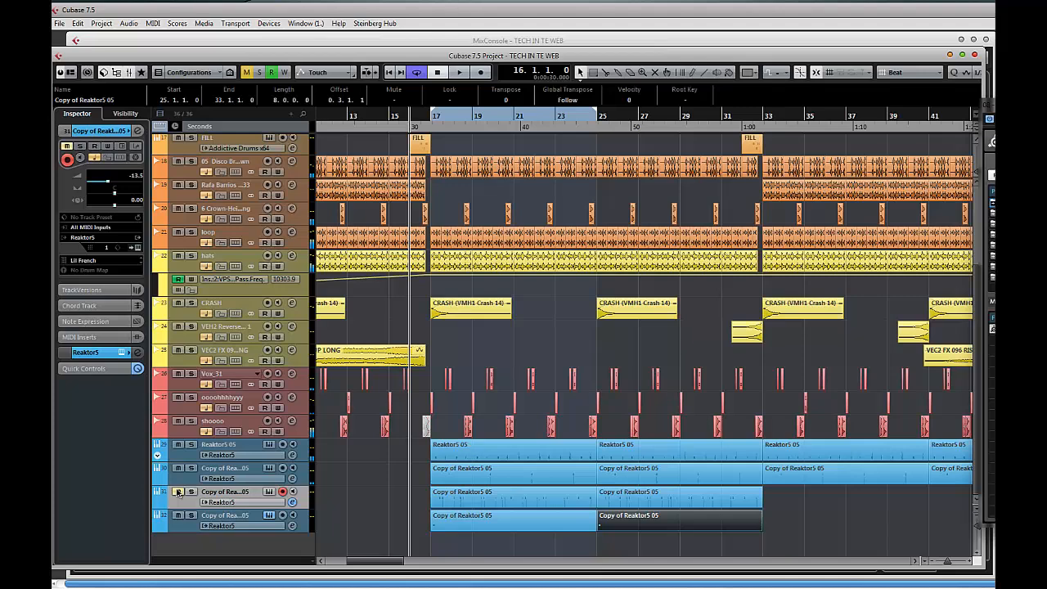
key("space")
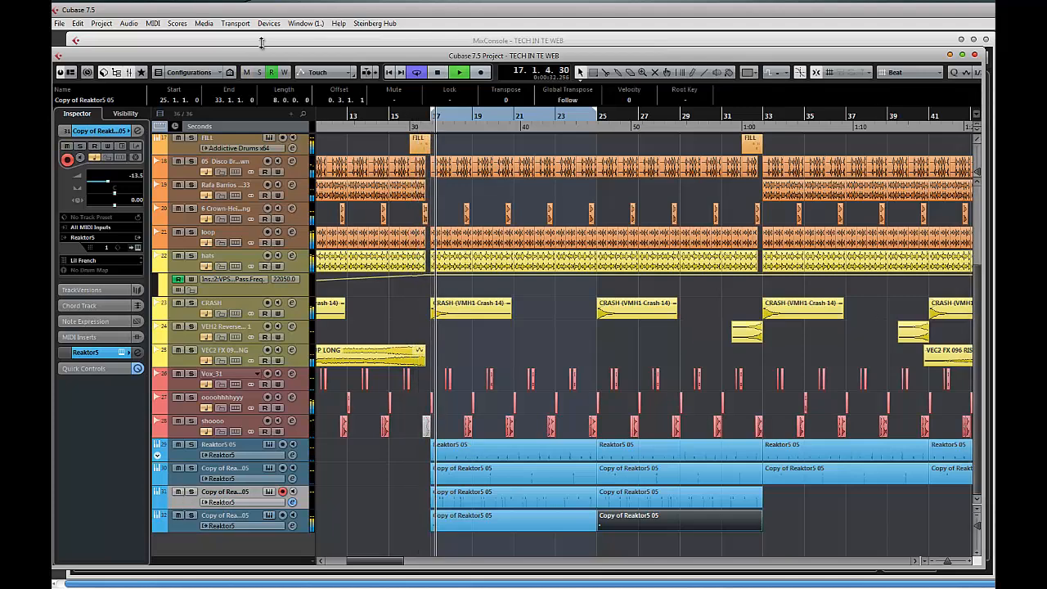
- Set the third Reaktor5 track's channel volume to -17.4 dB and pan it to L5 in the mixer
key("F3")
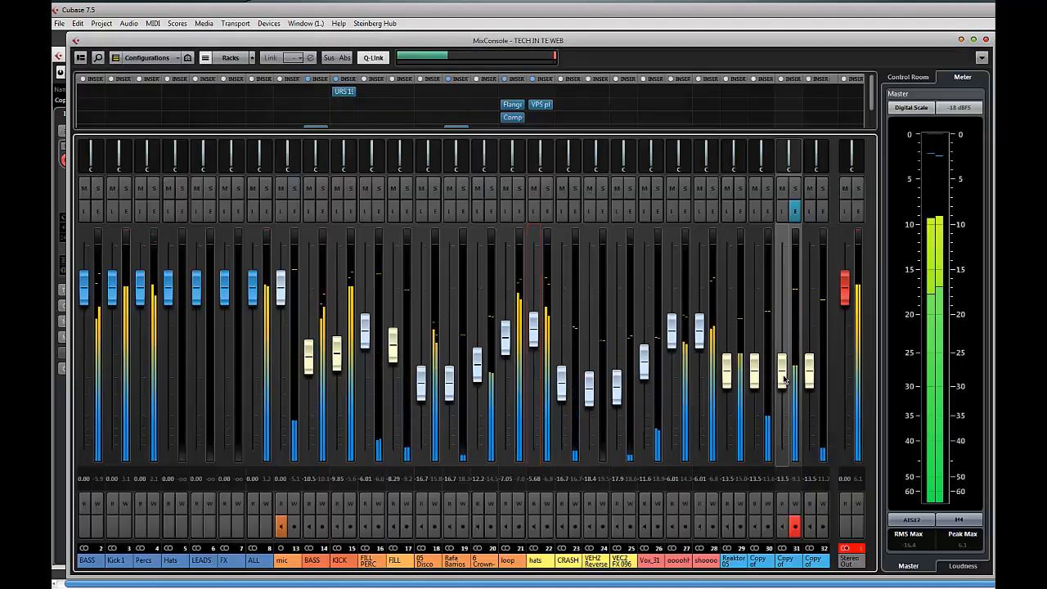
left_click_drag(783, 379, 783, 400)
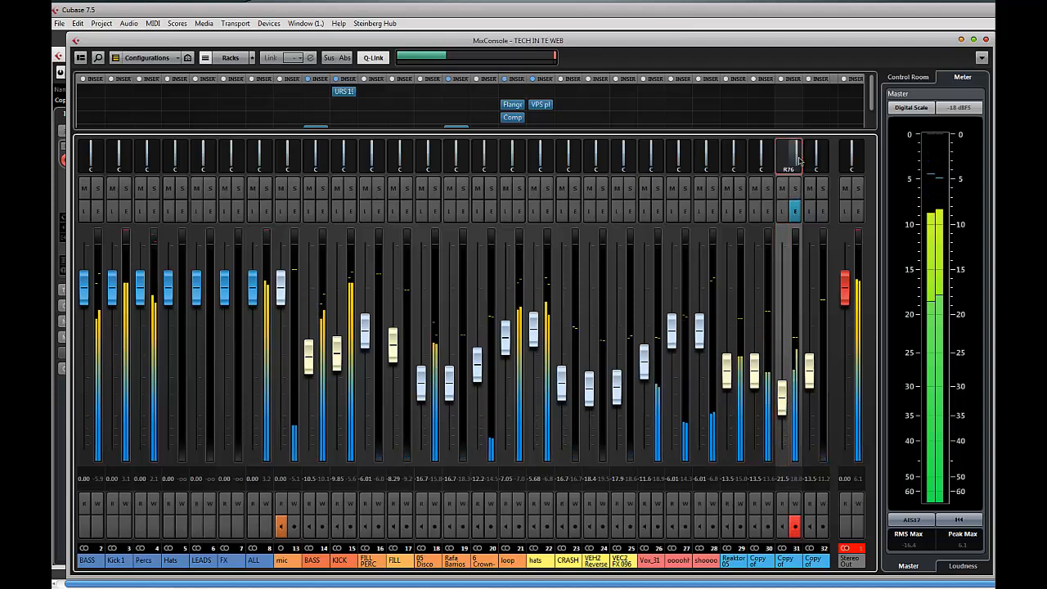
left_click_drag(799, 161, 792, 161)
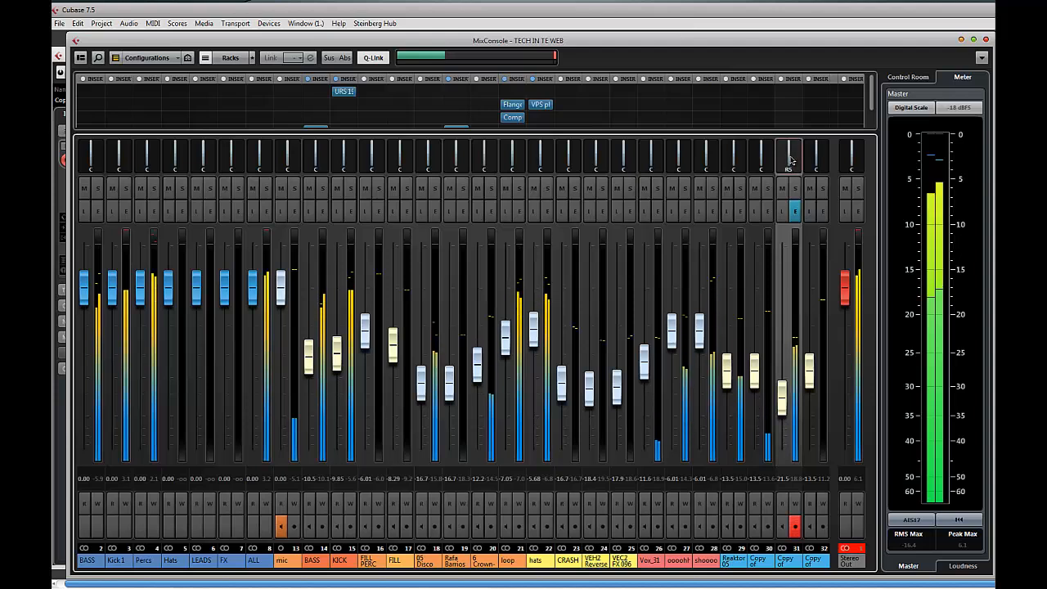
left_click_drag(782, 411, 783, 398)
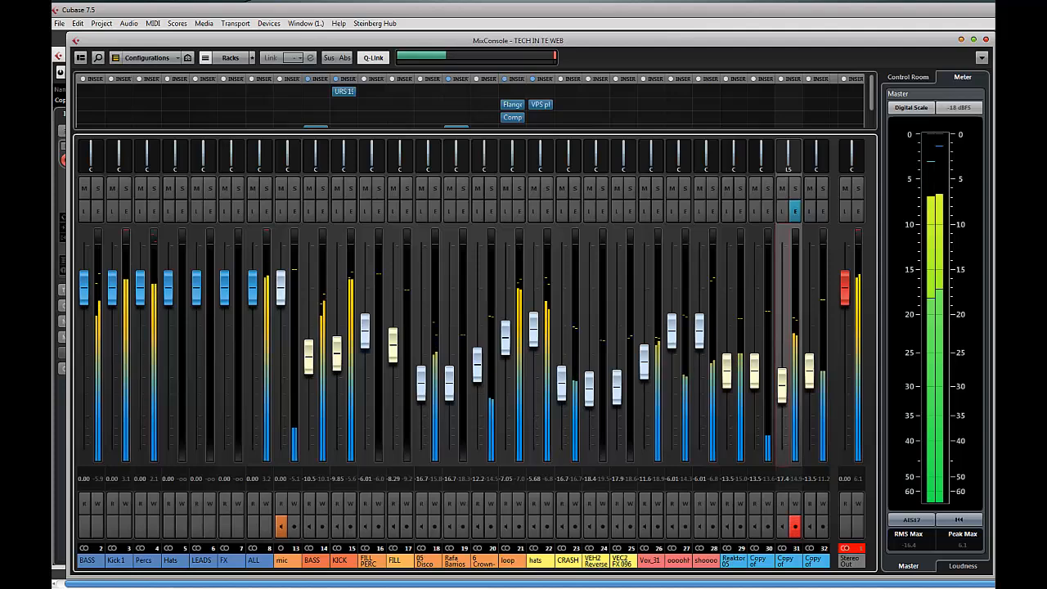
- Try the high-cut filter in the third Reaktor5 channel's equalizer, then return to the project window
left_click(793, 210)
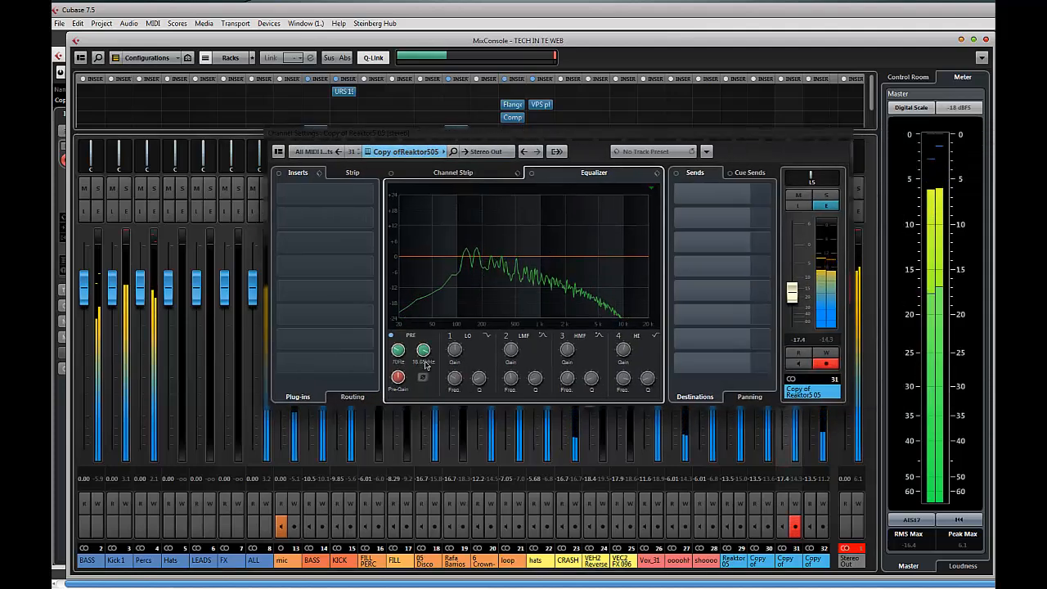
left_click_drag(425, 365, 419, 406)
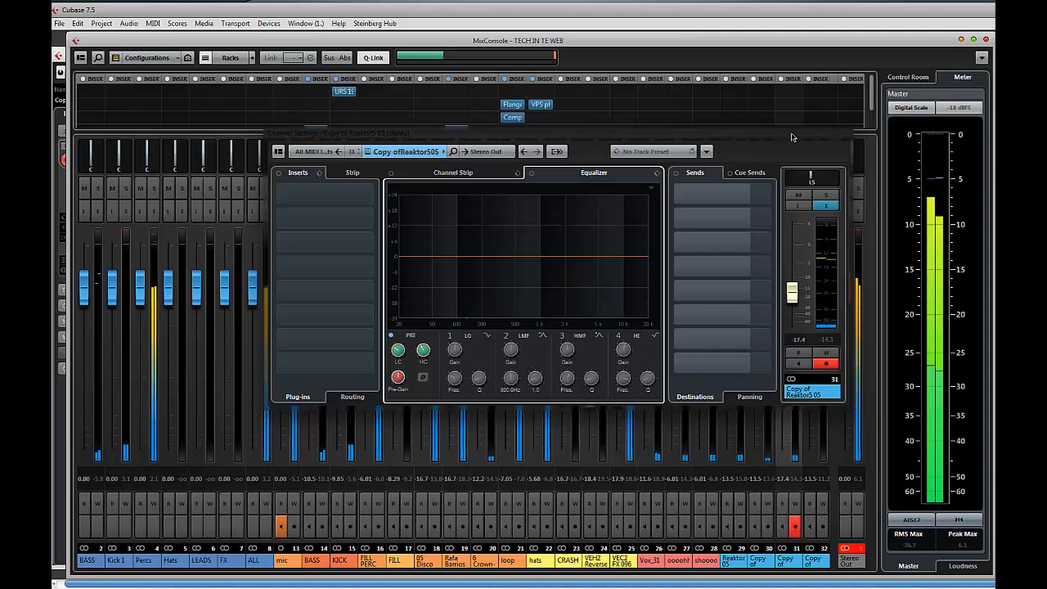
left_click_drag(792, 137, 748, 145)
left_click(804, 144)
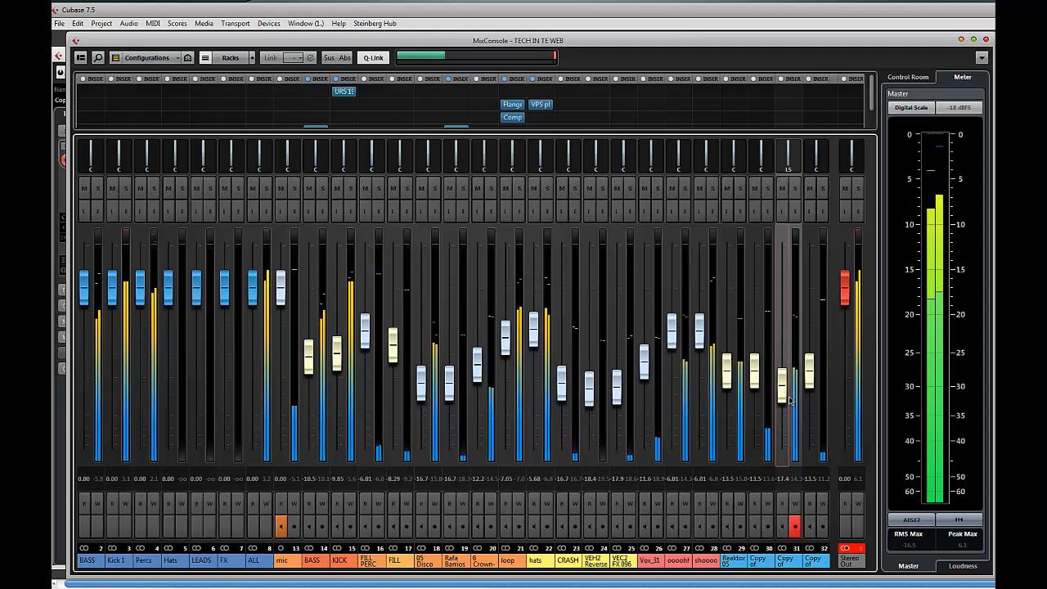
left_click(58, 121)
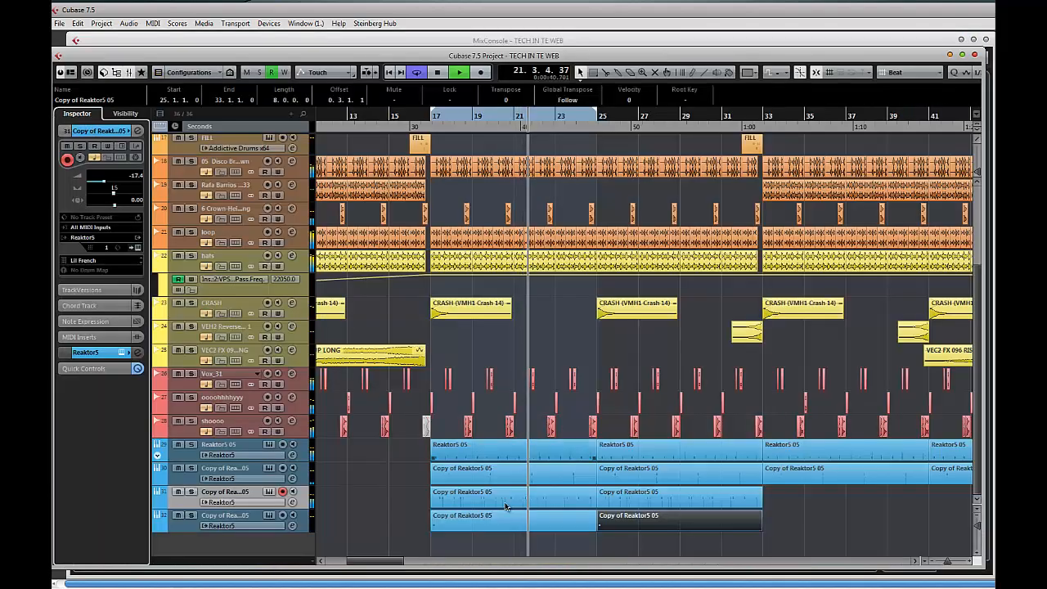
- Mute both clips on the fourth Reaktor5 track and restart playback
key("space")
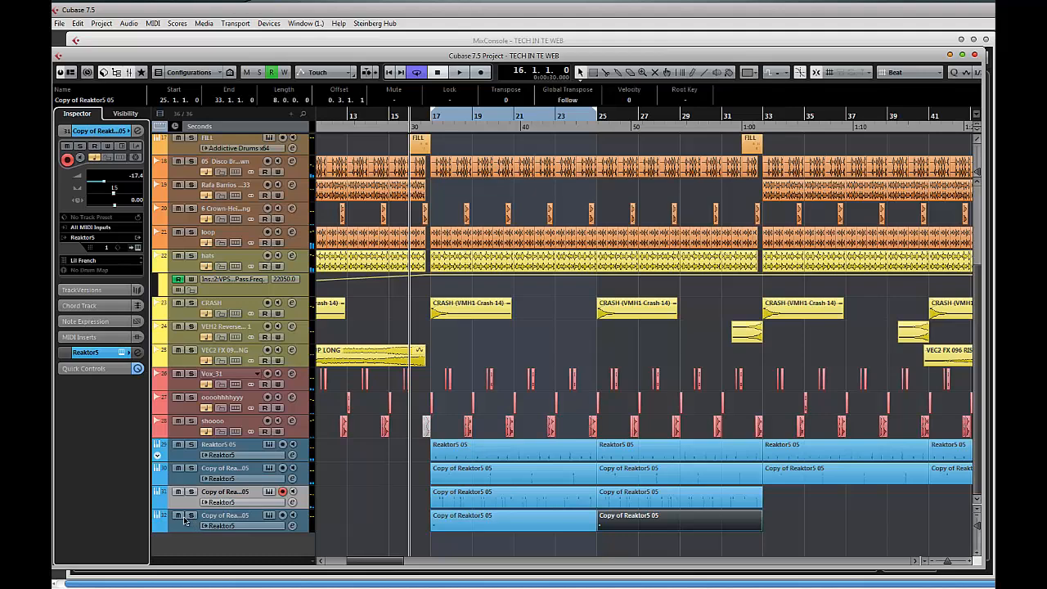
left_click_drag(392, 531, 677, 526)
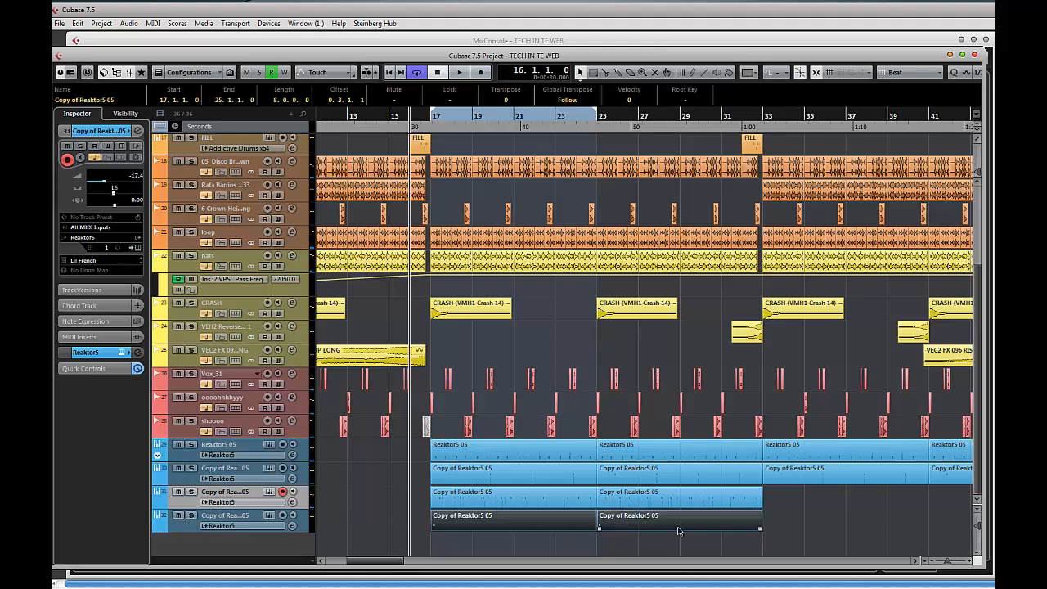
key("shift+m")
key("space")
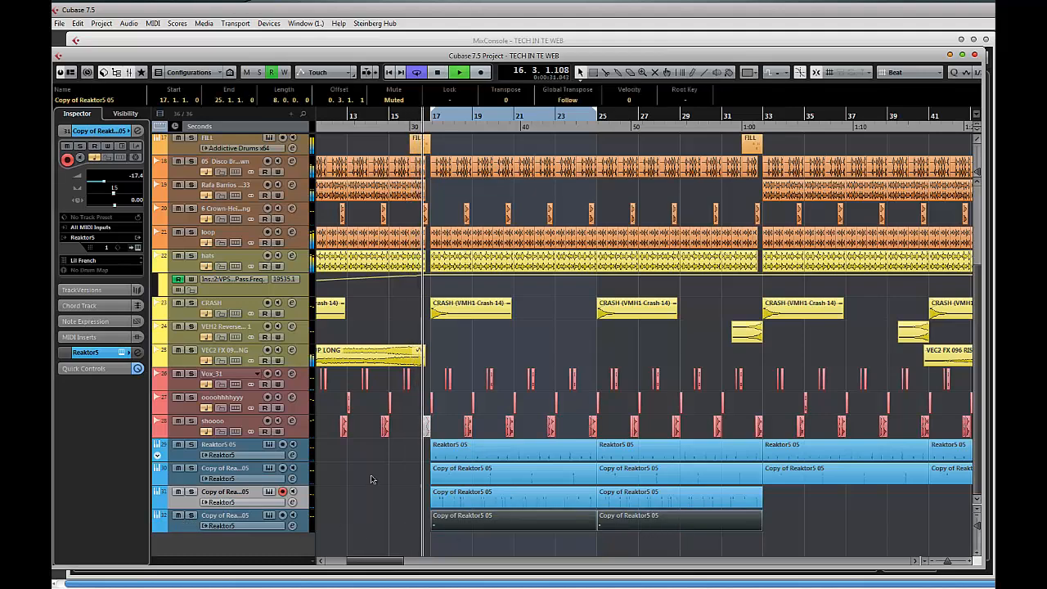
- Audition the loop with the hats track briefly muted and clear the clip selection
key("g")
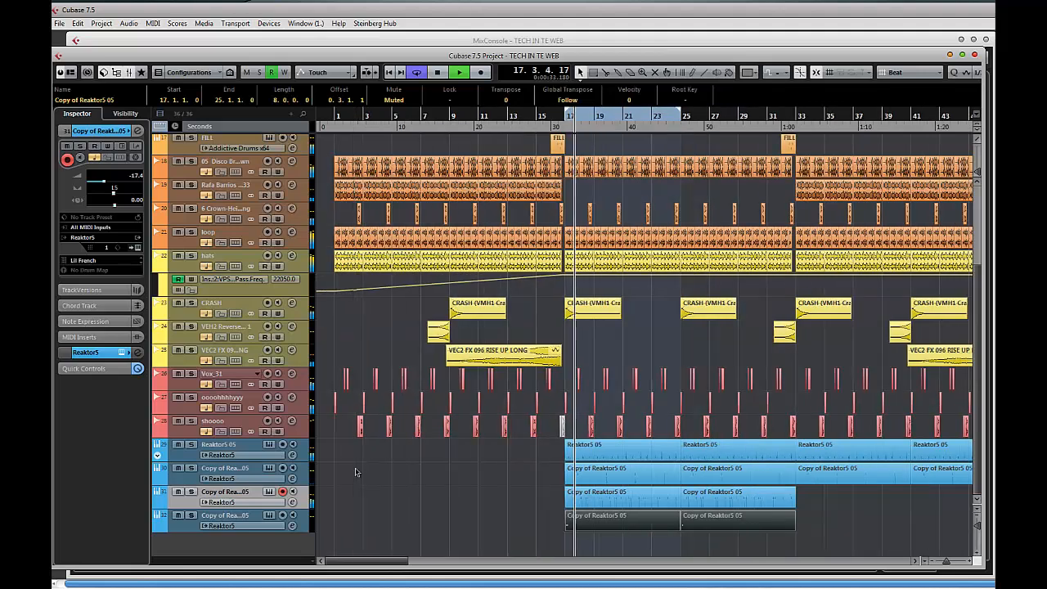
left_click(178, 255)
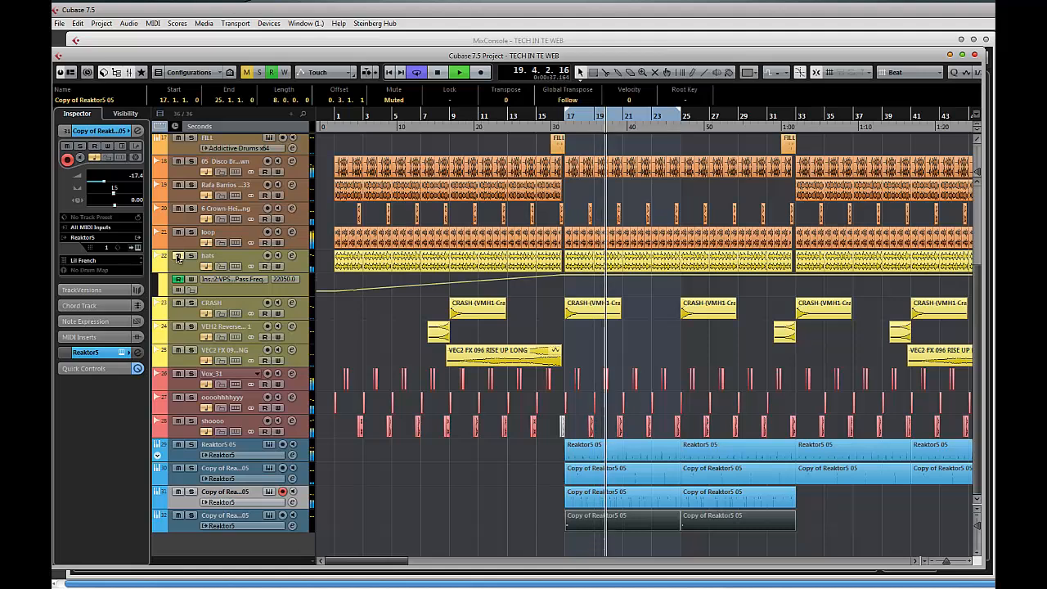
left_click(641, 325)
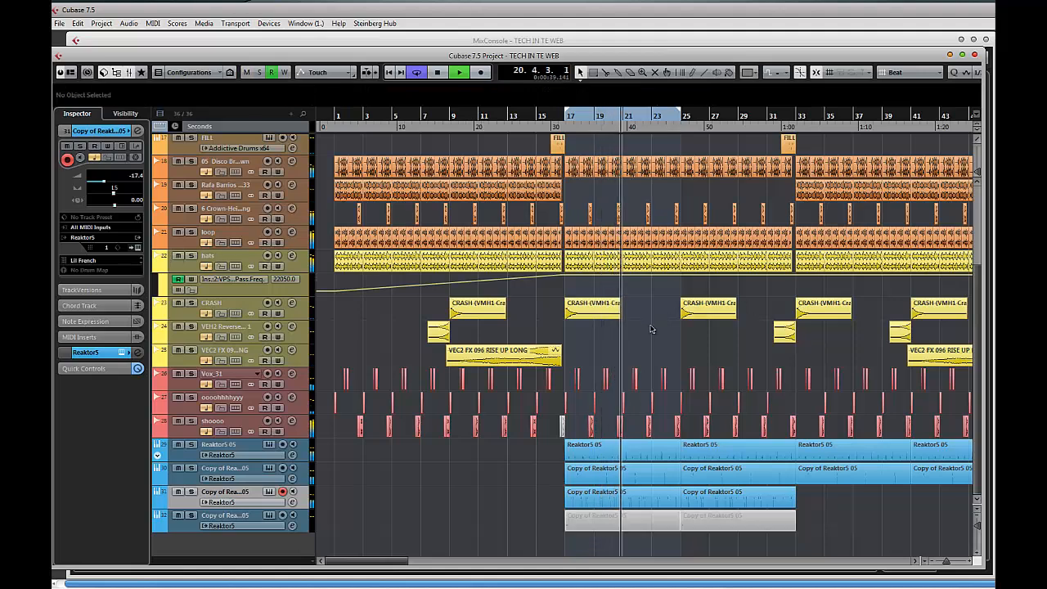
- Duplicate both clips on the third Reaktor5 track so the copies fill bars 33 to 49
key("g")
key("g")
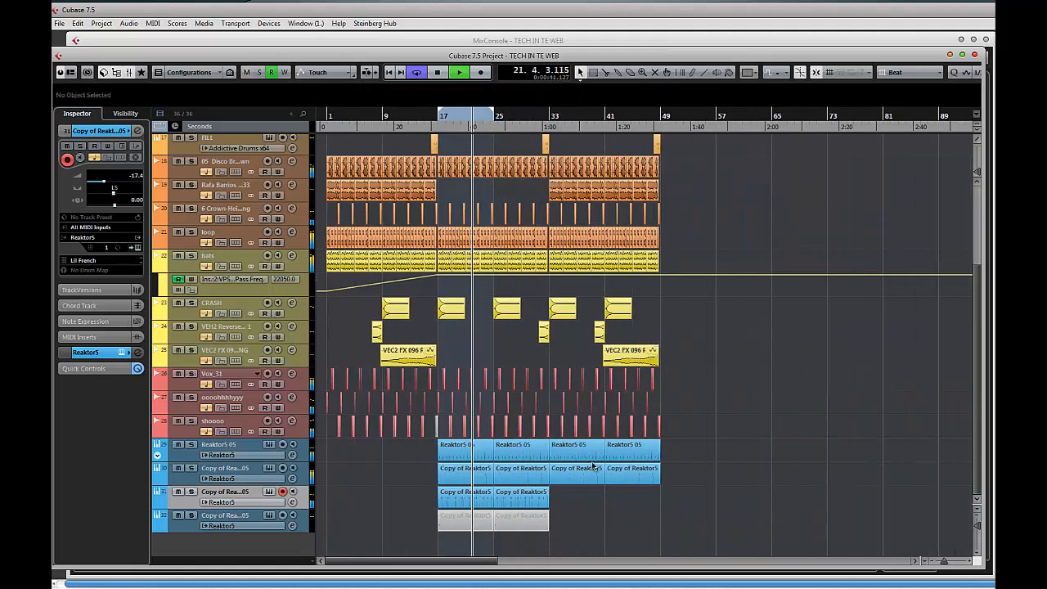
left_click_drag(409, 506, 404, 498)
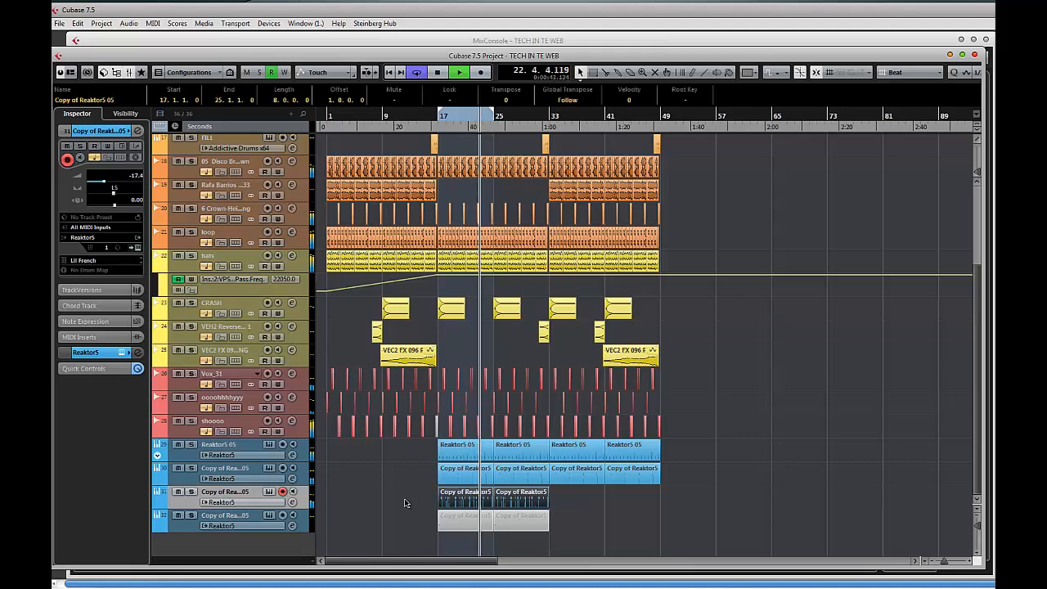
key("ctrl+d")
- Examine the clips in the section from bar 17 up close during playback, especially around bar 25
key("h")
key("h")
key("h")
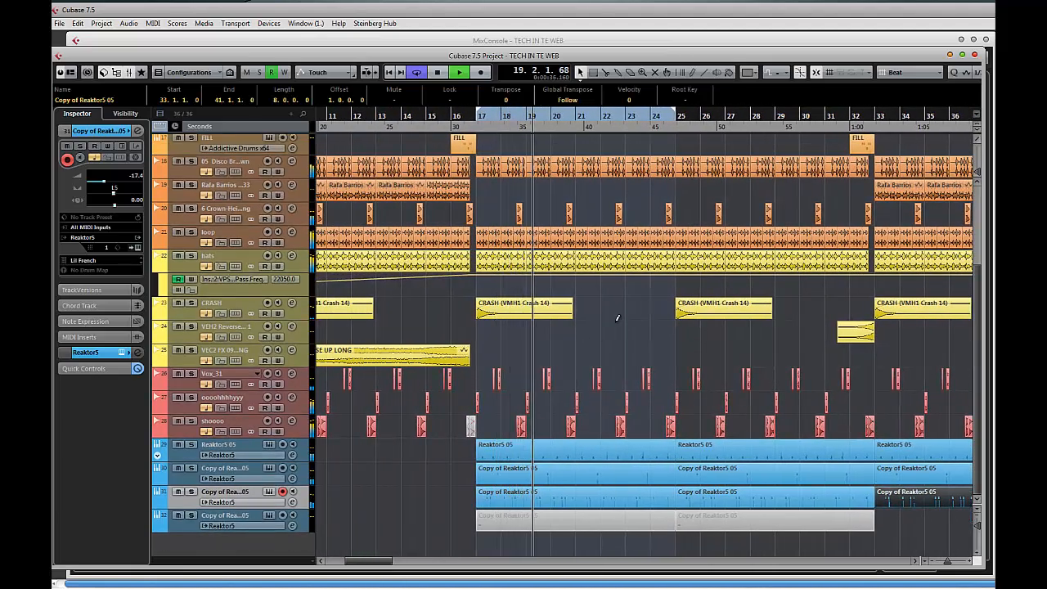
key("h")
key("h")
key("h")
left_click_drag(830, 343, 570, 340)
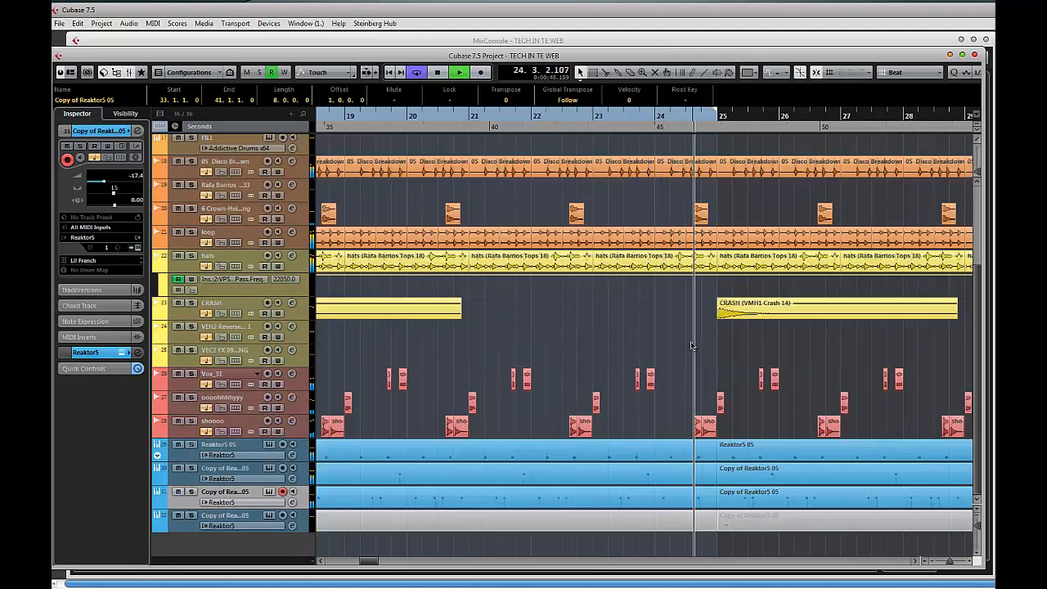
left_click_drag(619, 338, 687, 328)
key("g")
key("g")
key("g")
key("g")
key("g")
key("g")
key("g")
key("g")
key("g")
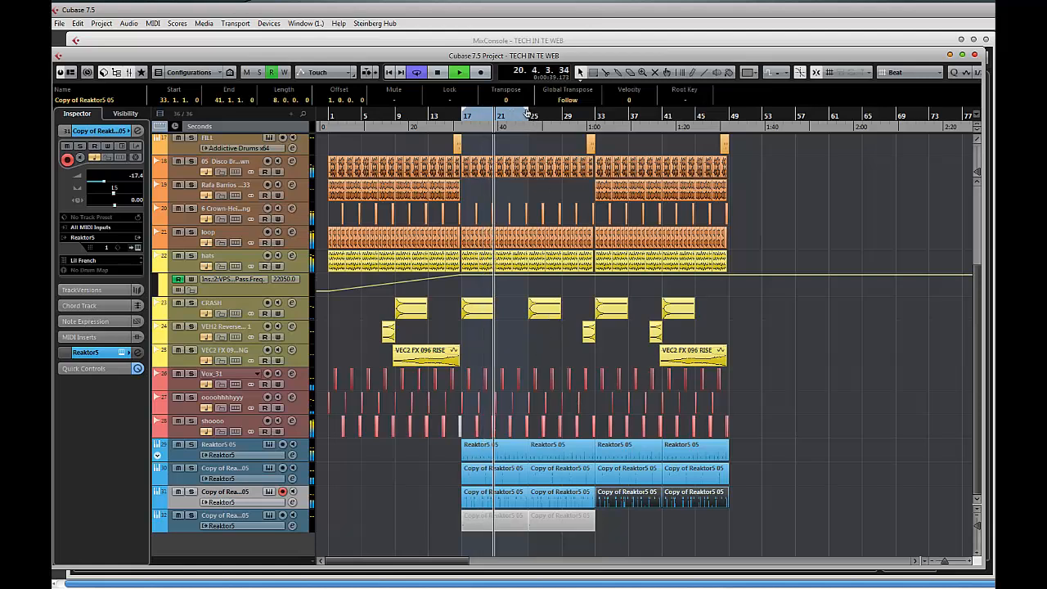
- Extend the cycle range to bar 49 and set the grid type to Bar
left_click_drag(525, 113, 728, 114)
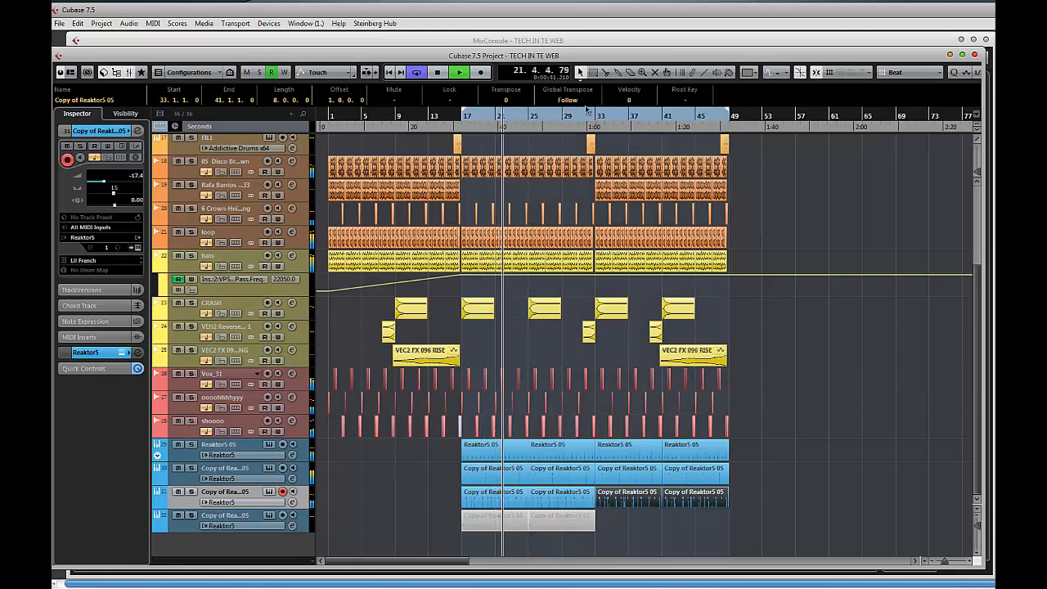
left_click(916, 72)
left_click(900, 88)
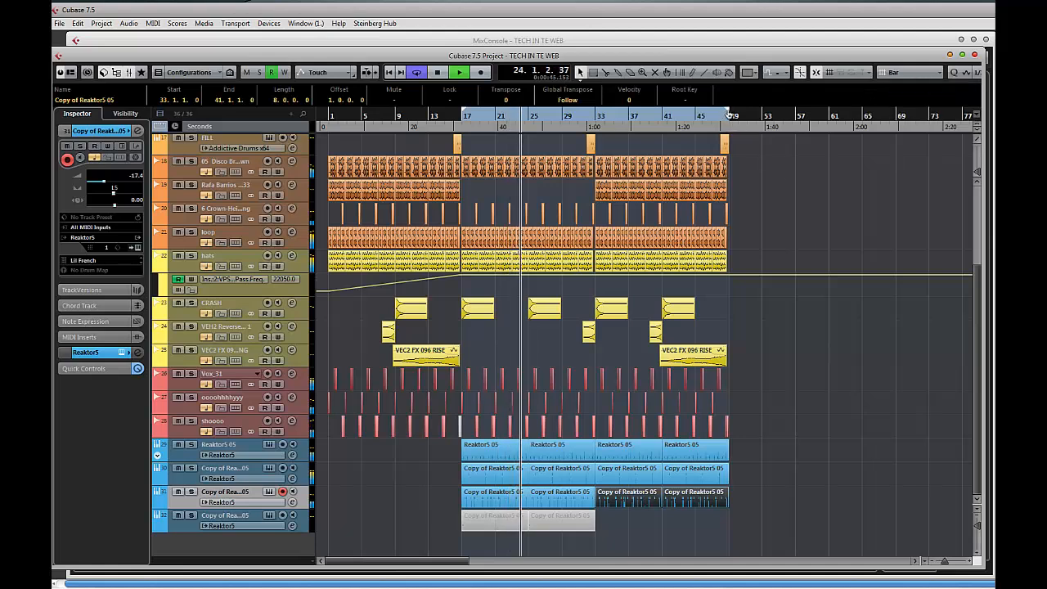
- Select all events in the project and stop playback
left_click(778, 178)
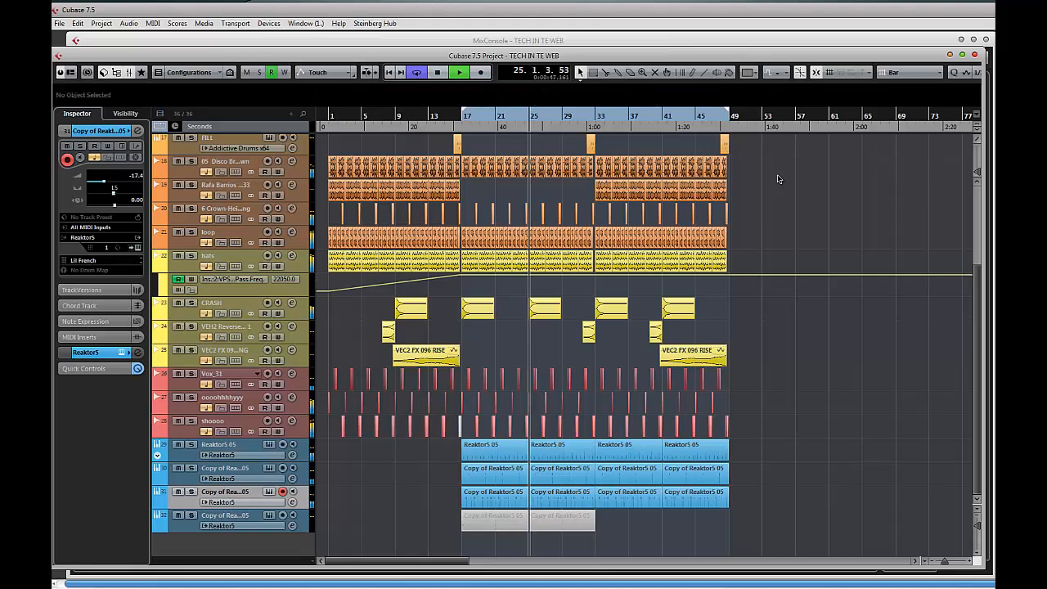
key("ctrl+a")
key("space")
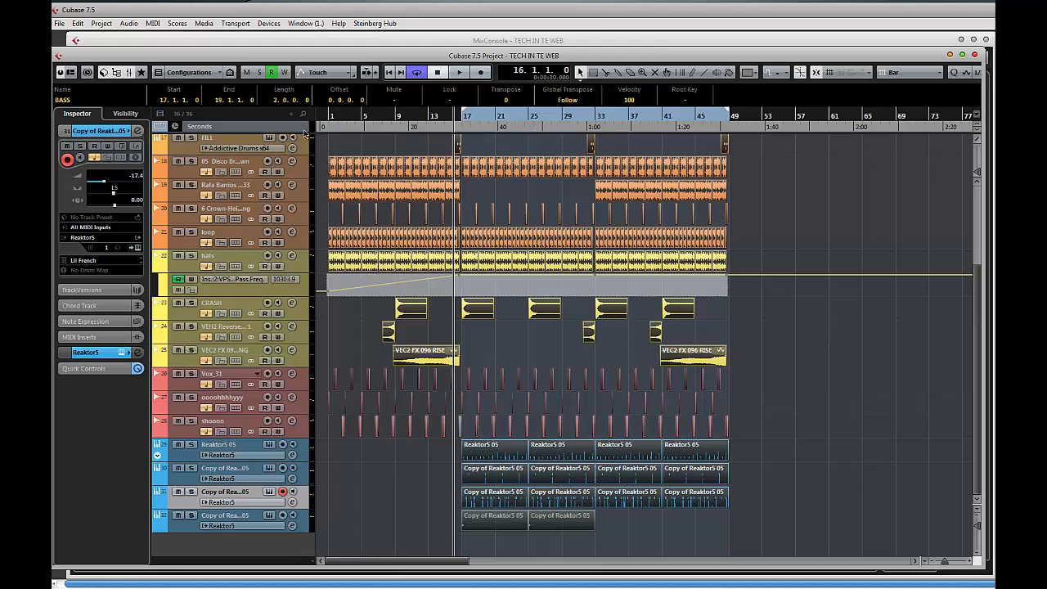
- Play the arrangement from bar 16 into the section from bar 33, with all events deselected, and stop
left_click_drag(248, 133, 243, 87)
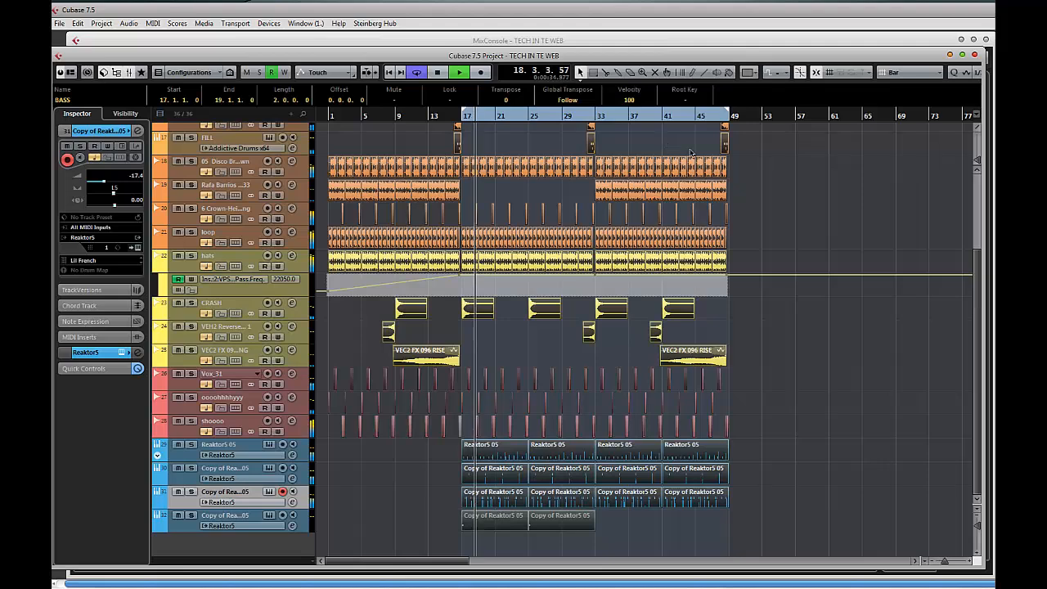
left_click(791, 231)
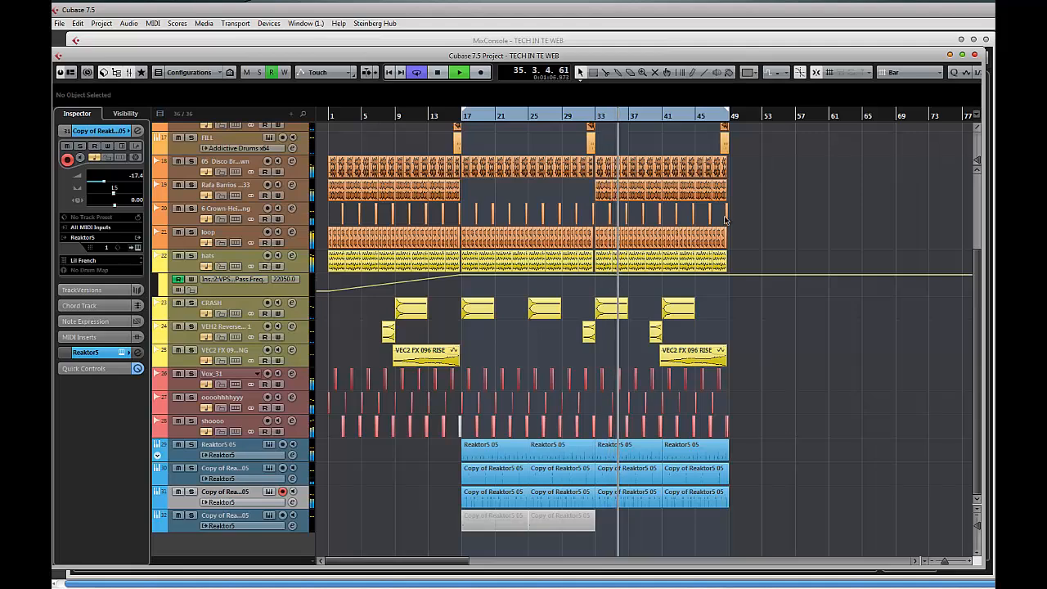
key("h")
key("h")
key("h")
key("space")
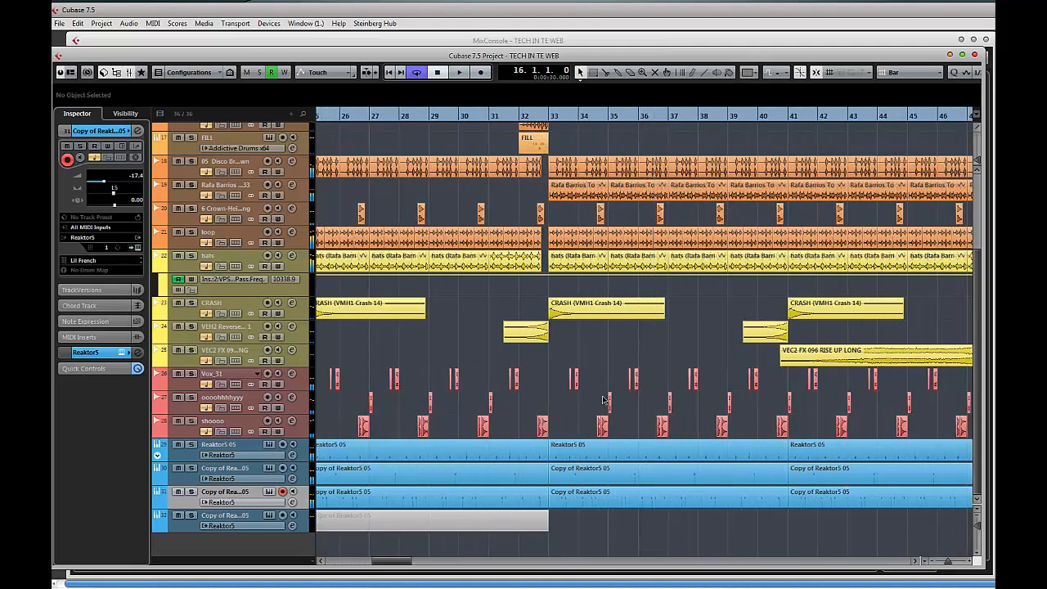
- Copy the oooohhhyyy vocal hit at bar 35 to bar 33 and play the transition from bar 32
left_click_drag(612, 404, 463, 390)
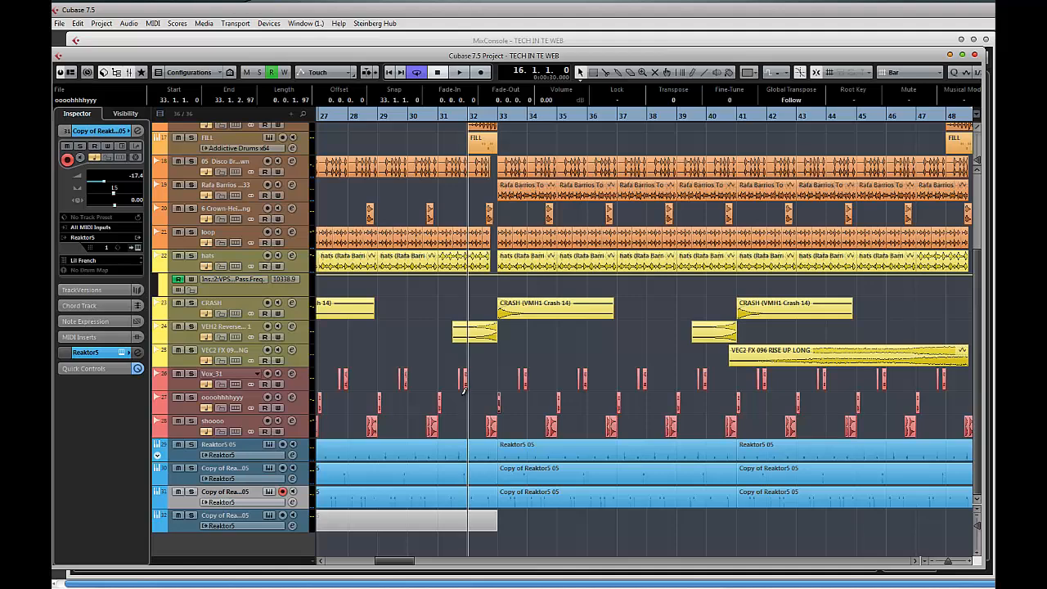
key("g")
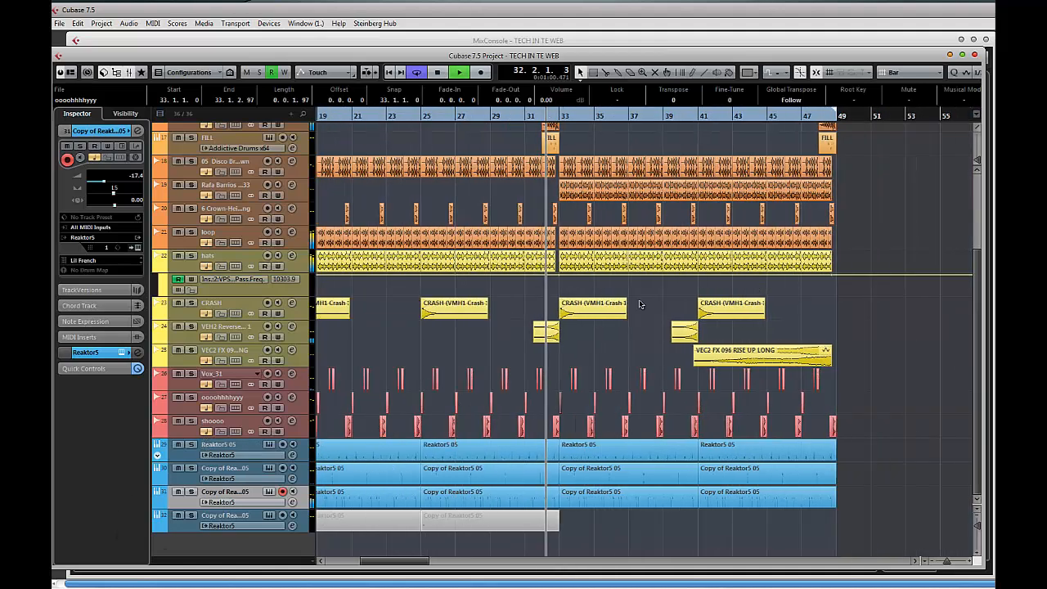
left_click_drag(654, 299, 713, 280)
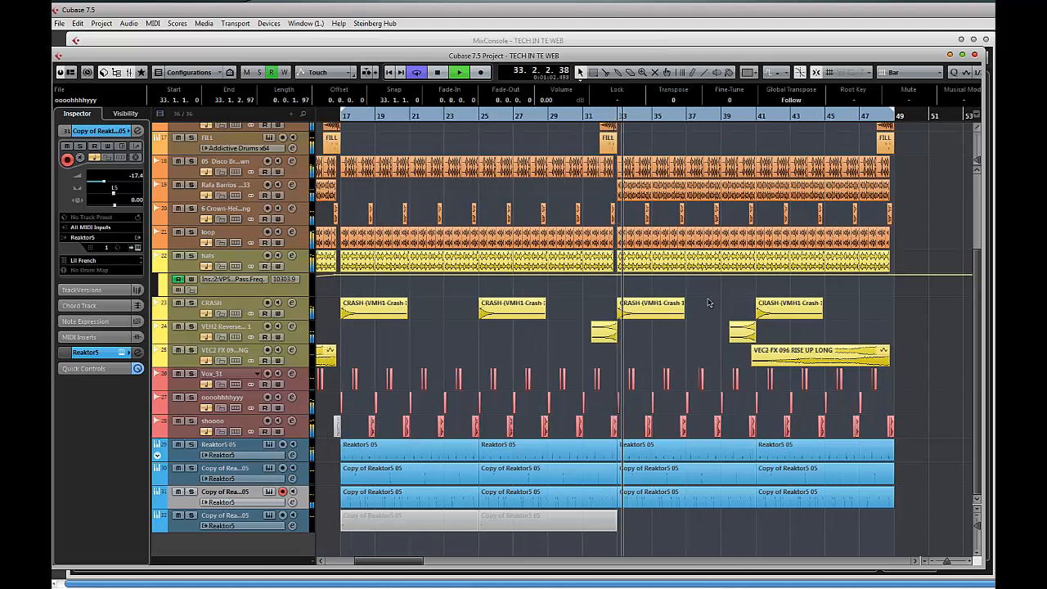
key("space")
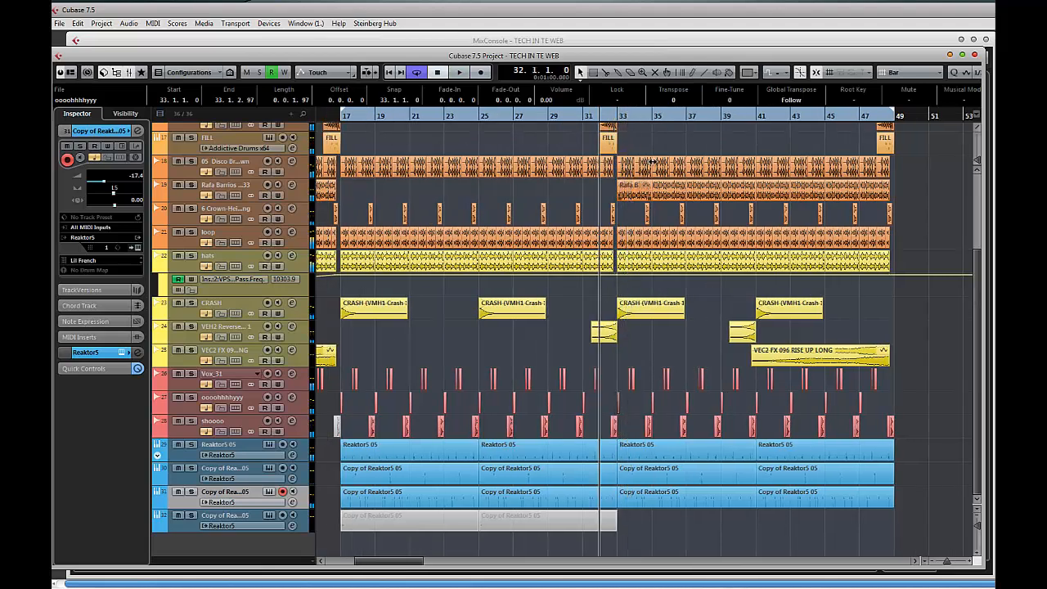
left_click(618, 116)
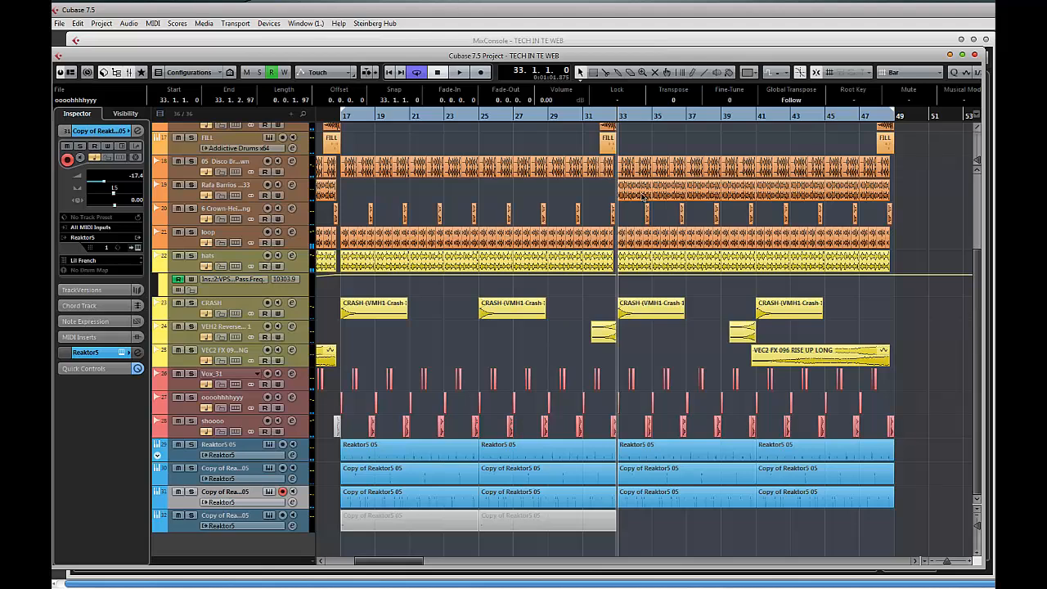
- Add a Groove Agent SE instrument track below the hats track and load the MAD HATS AND CRASH 2 preset
right_click(179, 269)
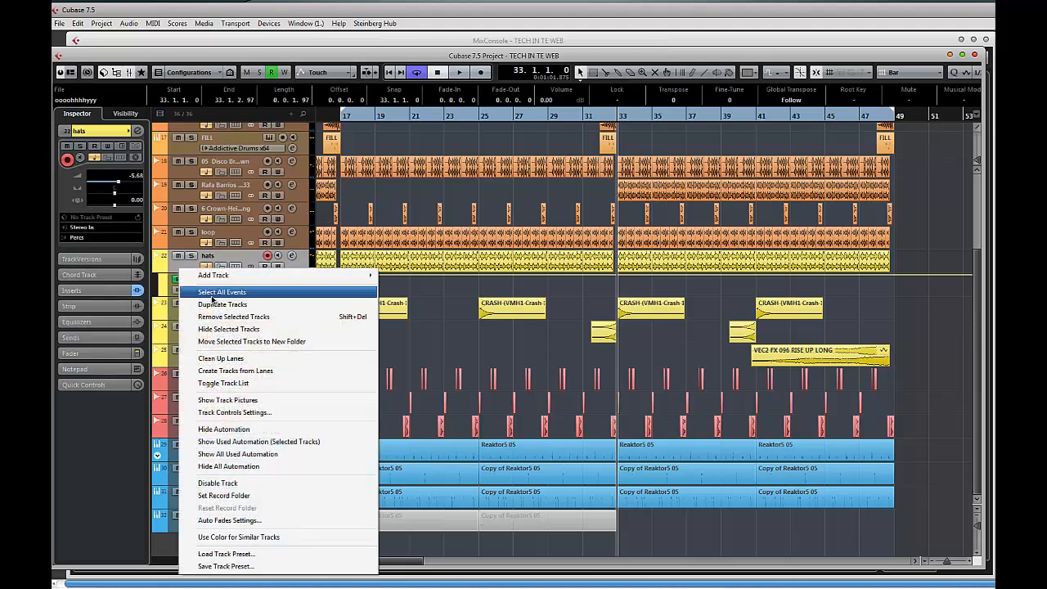
mouse_move(212, 280)
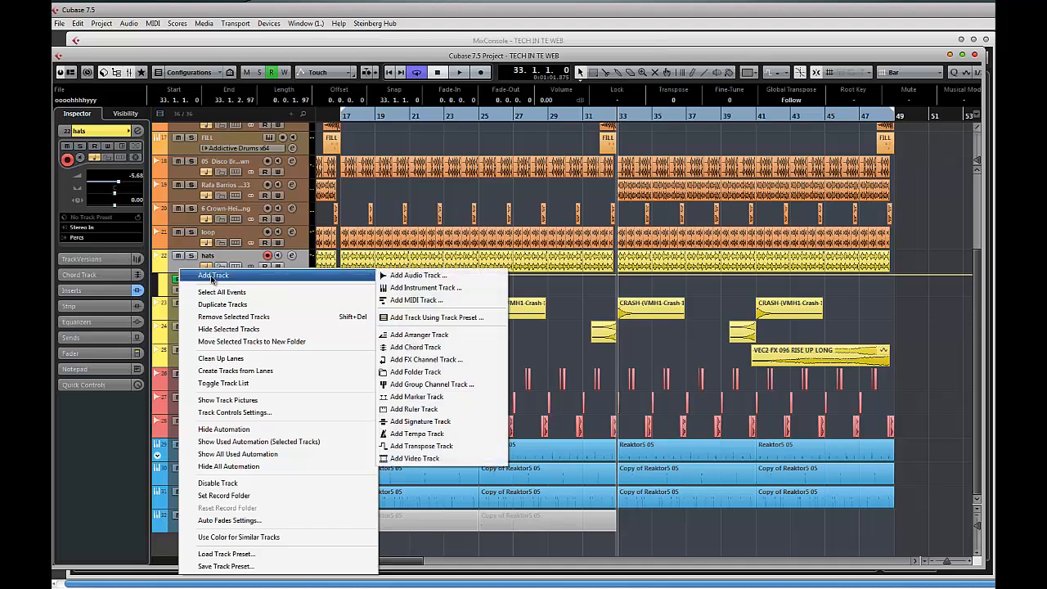
left_click(390, 288)
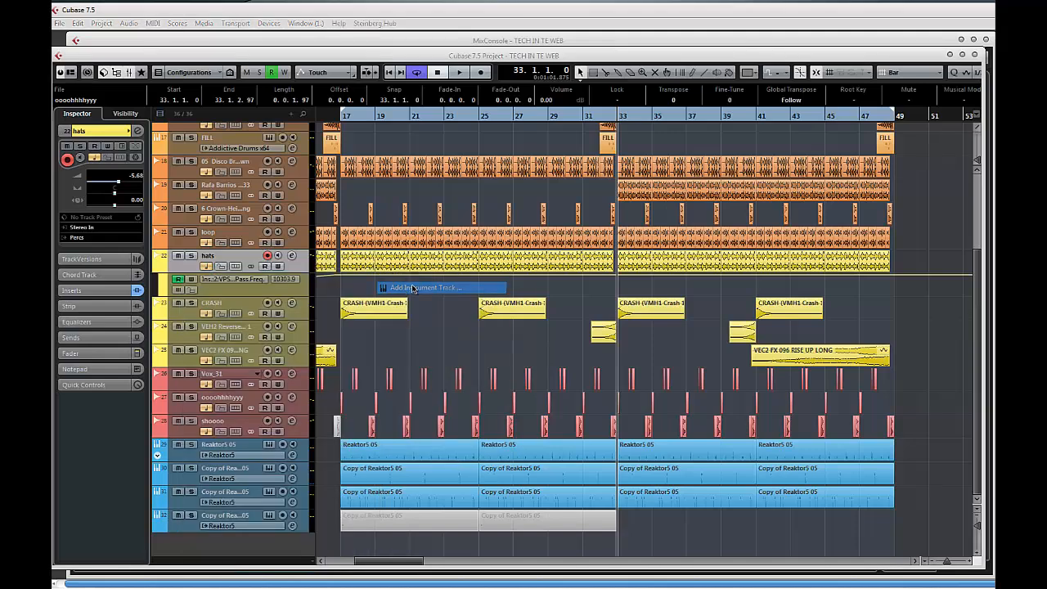
left_click(496, 212)
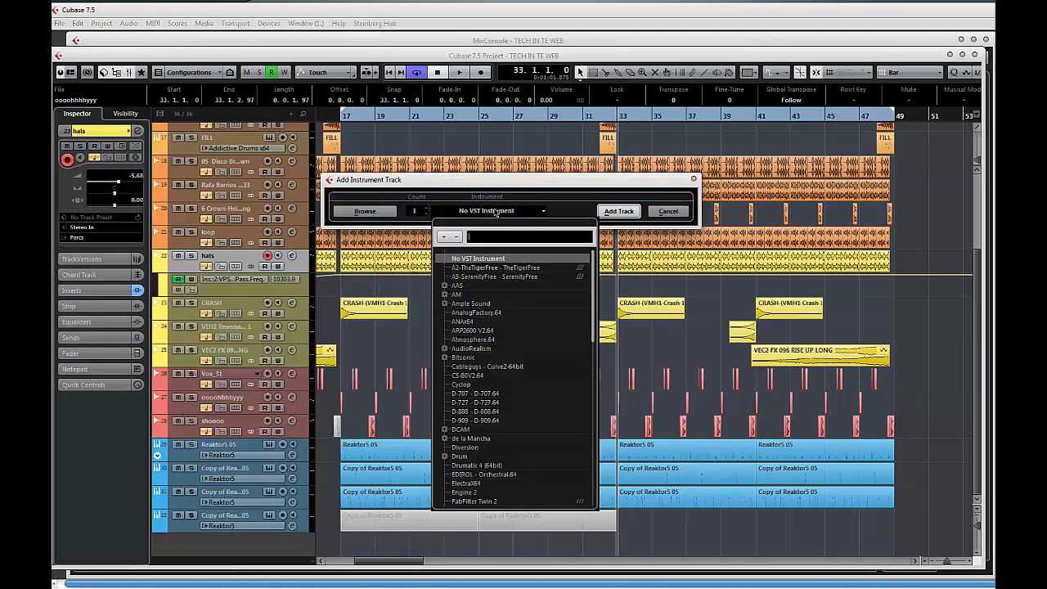
type("GROO")
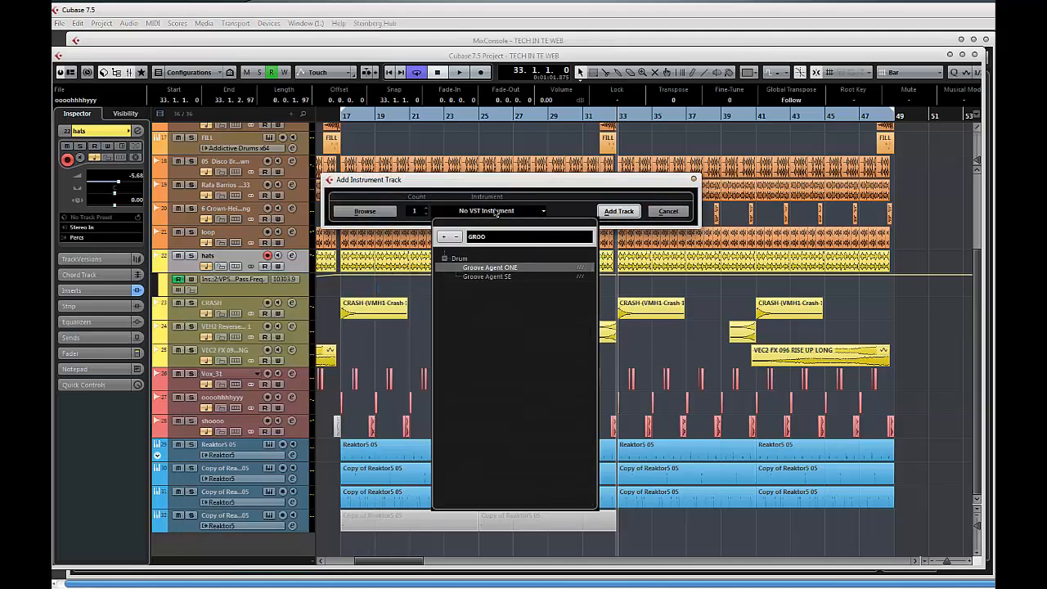
left_click(485, 277)
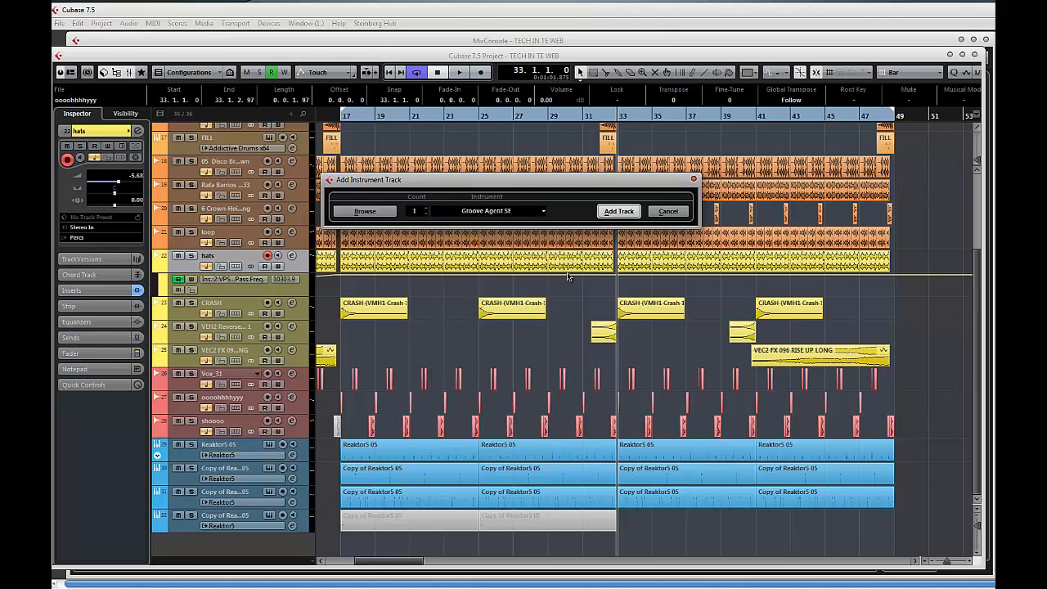
left_click(619, 211)
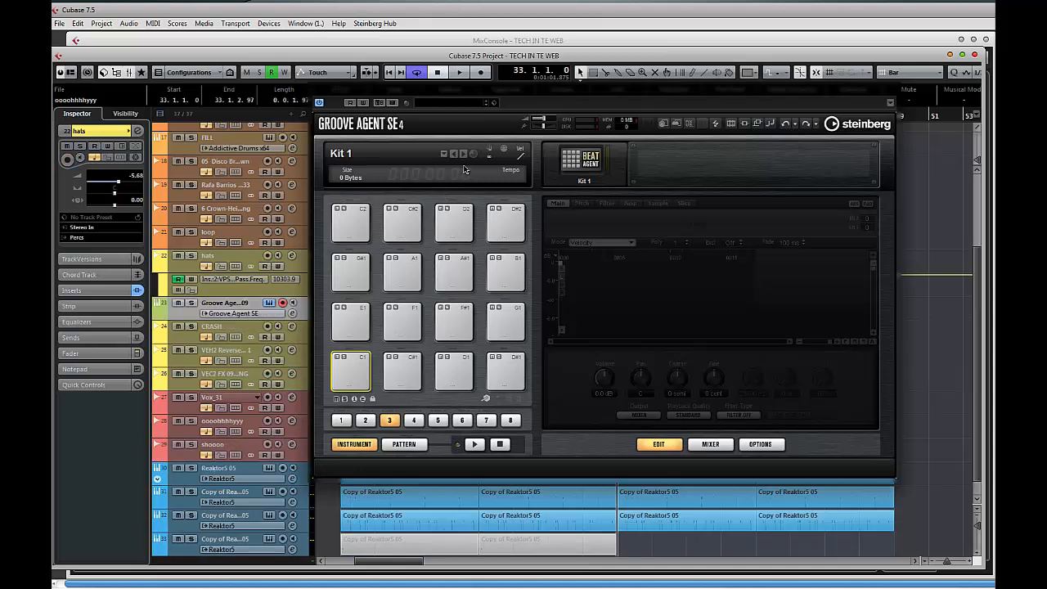
left_click(456, 104)
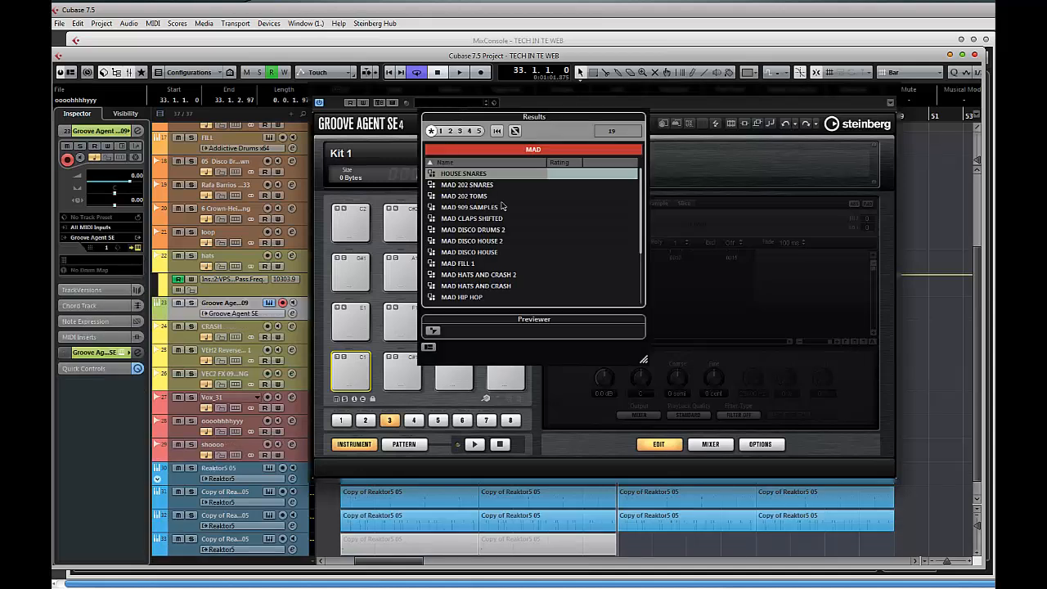
double_click(492, 278)
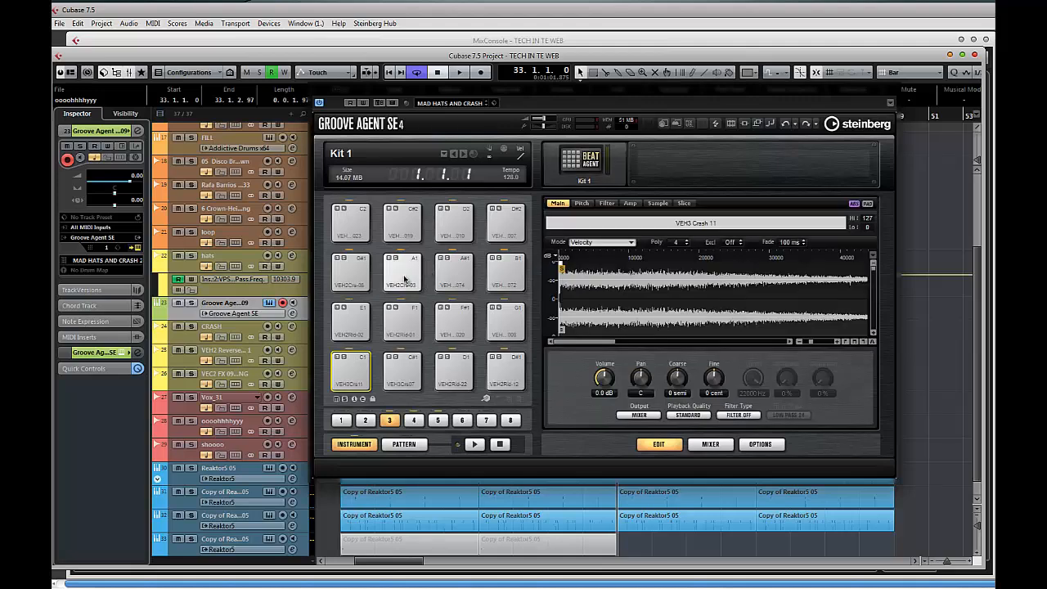
- Audition the hi-hat, crash and ride samples on the pads of group 3
left_click(348, 271)
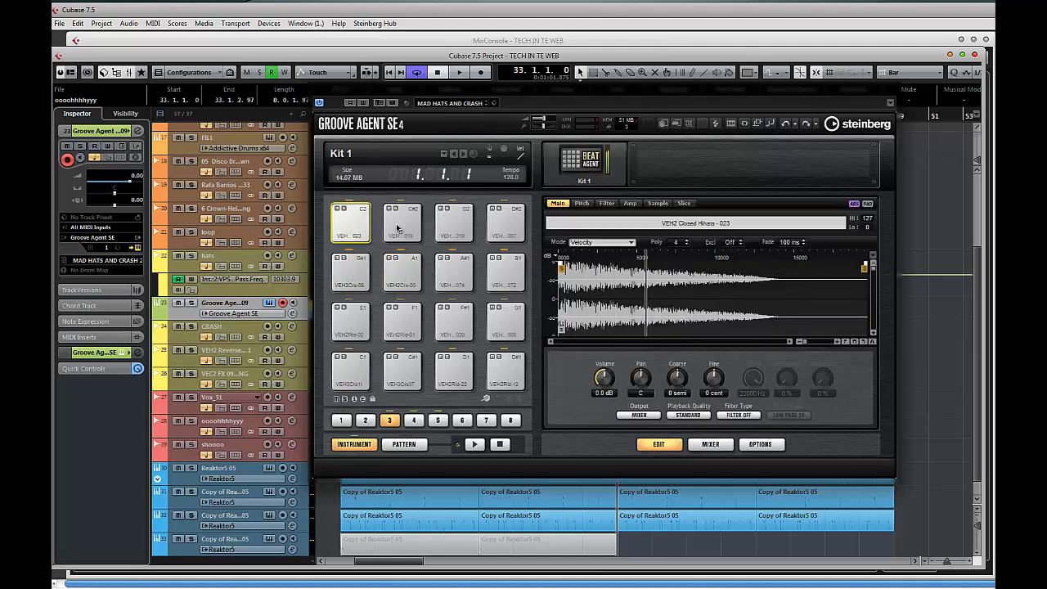
left_click(399, 222)
left_click(504, 236)
left_click(506, 278)
left_click(506, 335)
left_click_drag(458, 331, 444, 379)
left_click(411, 378)
left_click(444, 379)
left_click(442, 371)
left_click(402, 372)
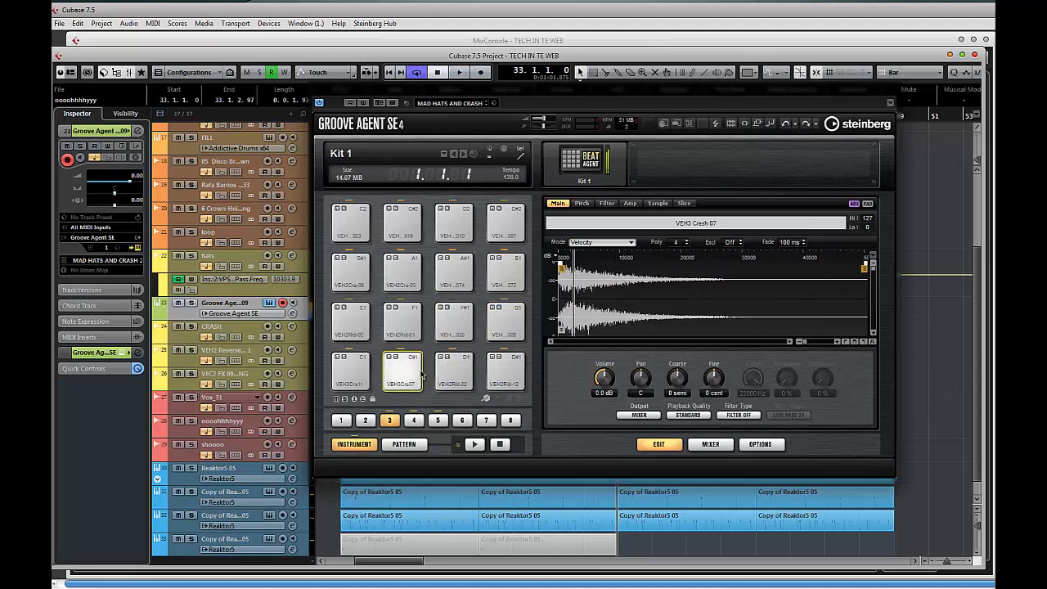
left_click(452, 373)
left_click(515, 374)
left_click(509, 327)
left_click(454, 320)
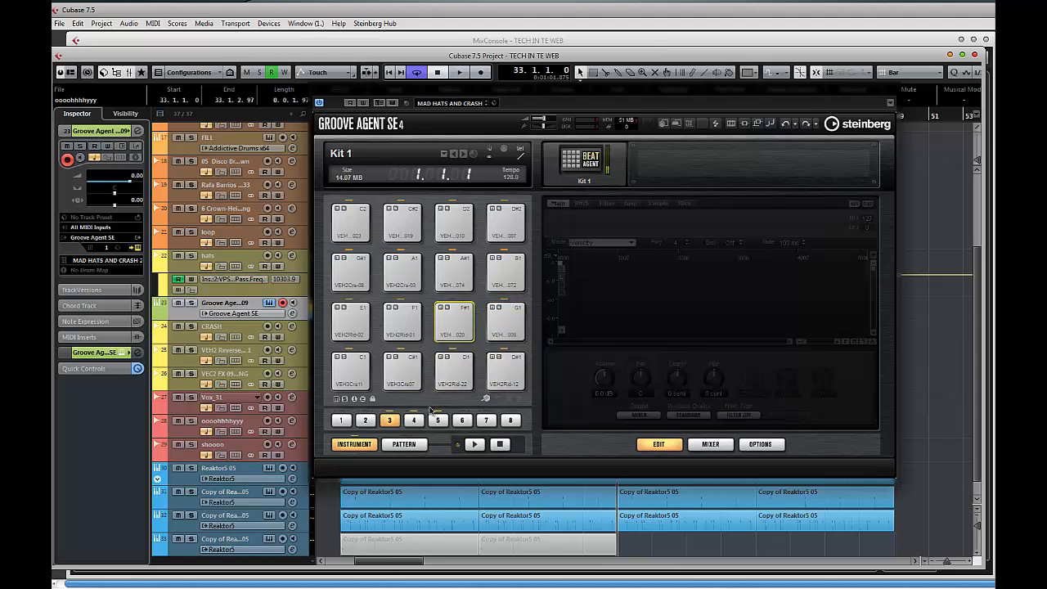
- Audition the closed hi-hat, crash, reverse cymbal and ride samples on the pads of group 4
left_click(413, 419)
left_click(402, 369)
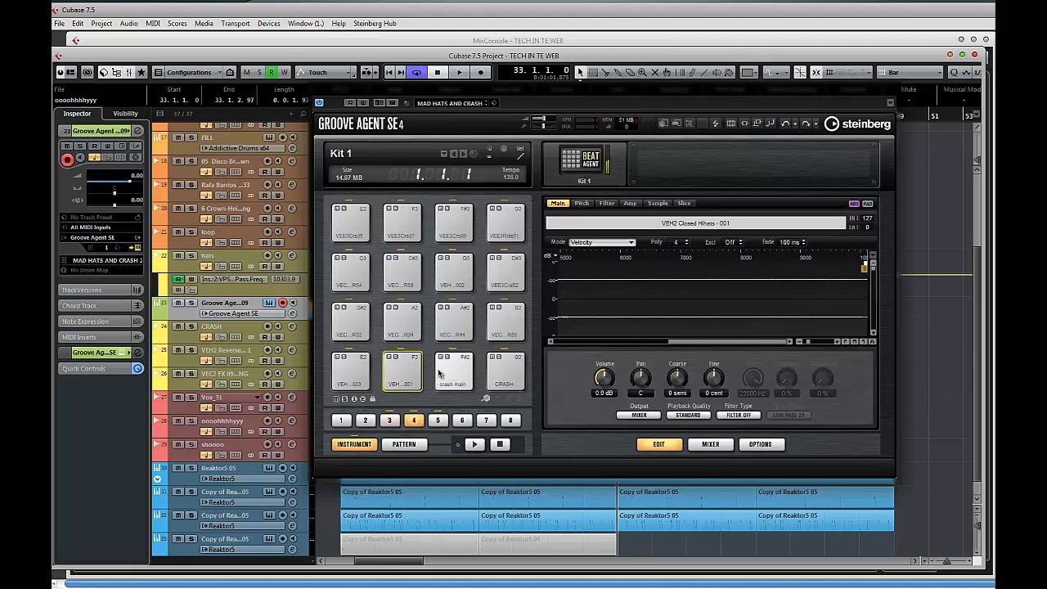
left_click(444, 374)
left_click(502, 319)
left_click(462, 278)
left_click(401, 273)
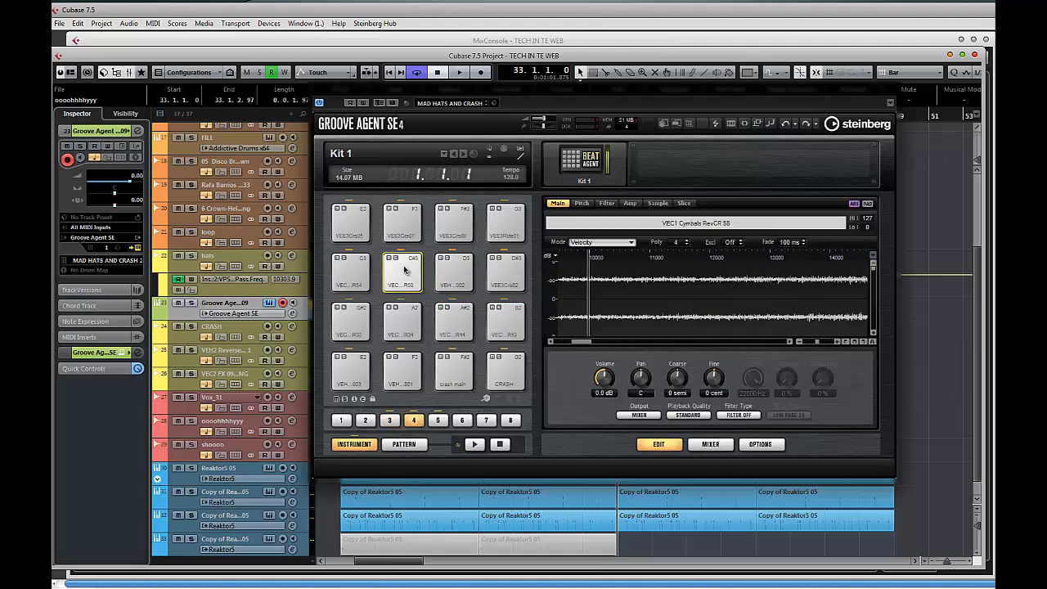
left_click(350, 273)
left_click(350, 222)
left_click(401, 223)
left_click(453, 223)
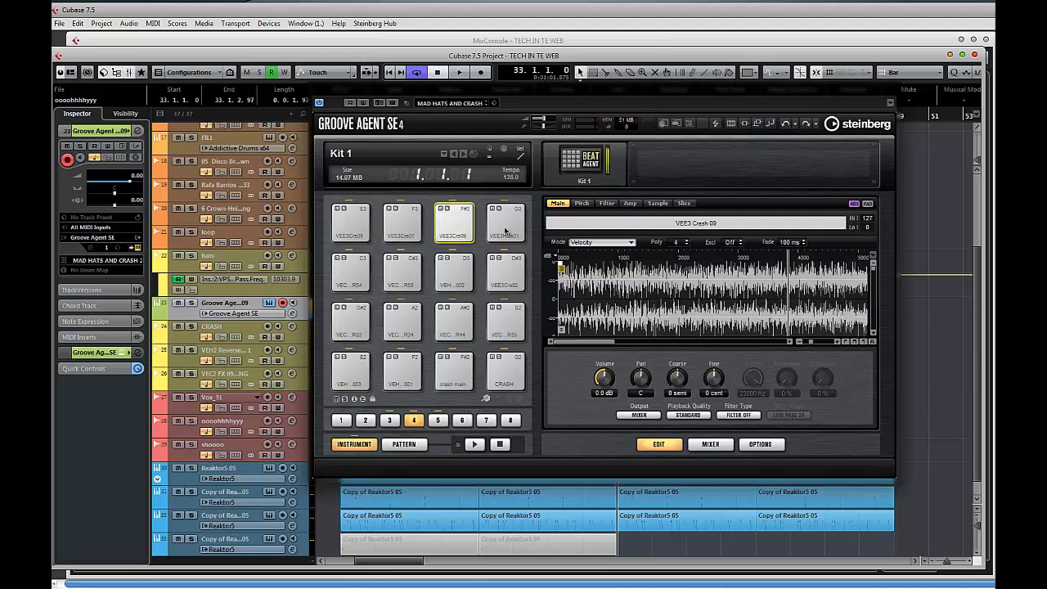
left_click(506, 223)
- Audition the VEE3 Ride 31 and VEE3 Ride 32 pads in group 5 and close the instrument window
left_click(440, 420)
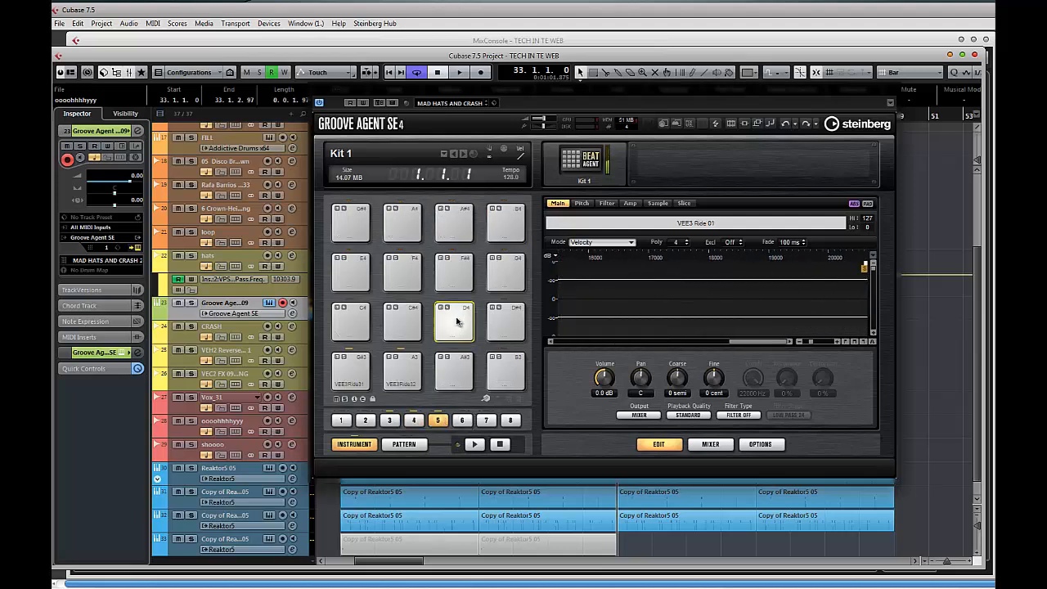
left_click(350, 372)
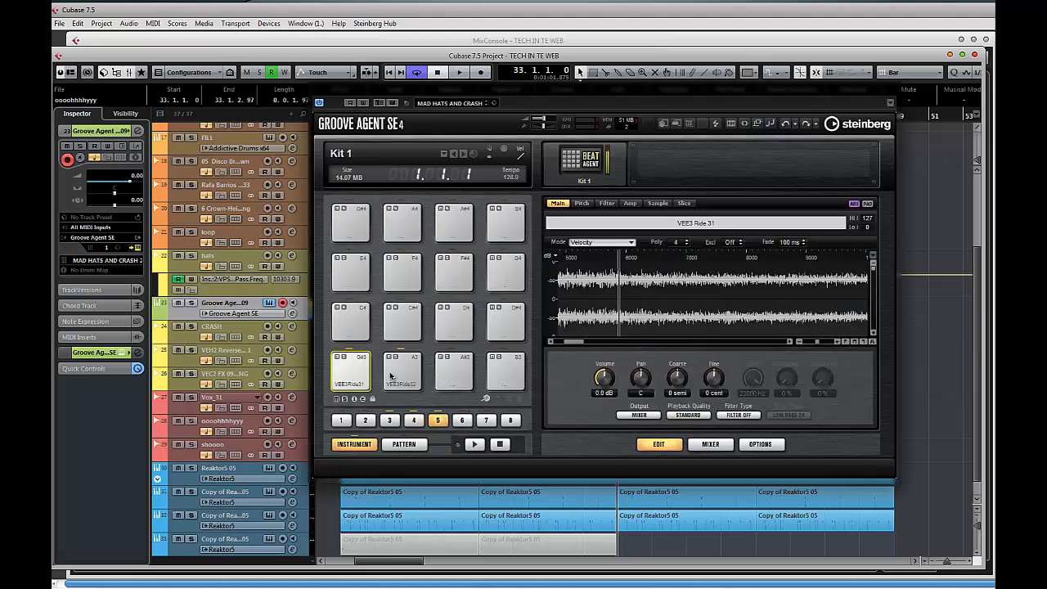
left_click(390, 376)
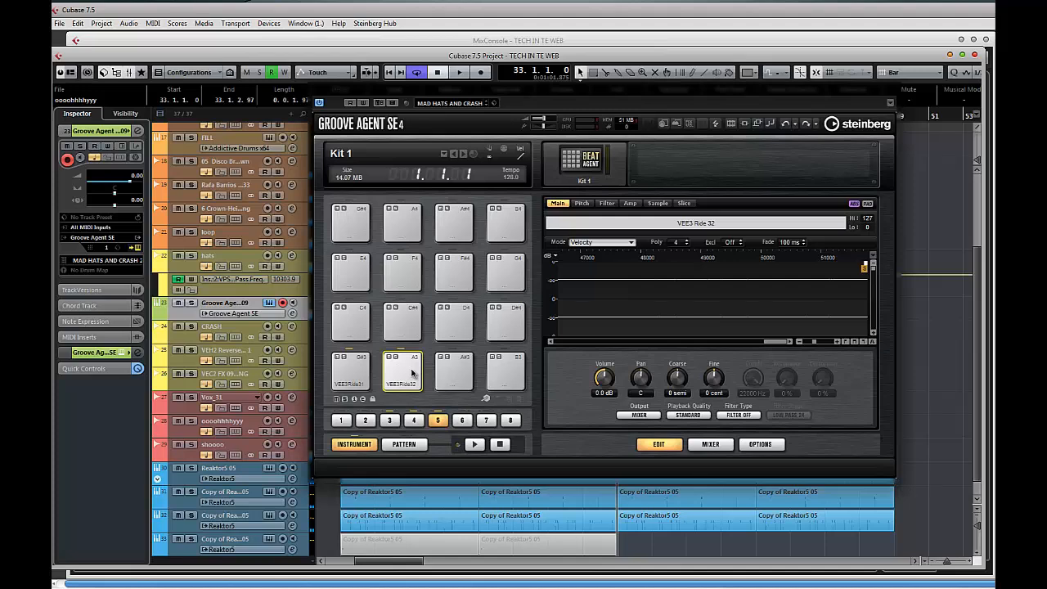
left_click(894, 90)
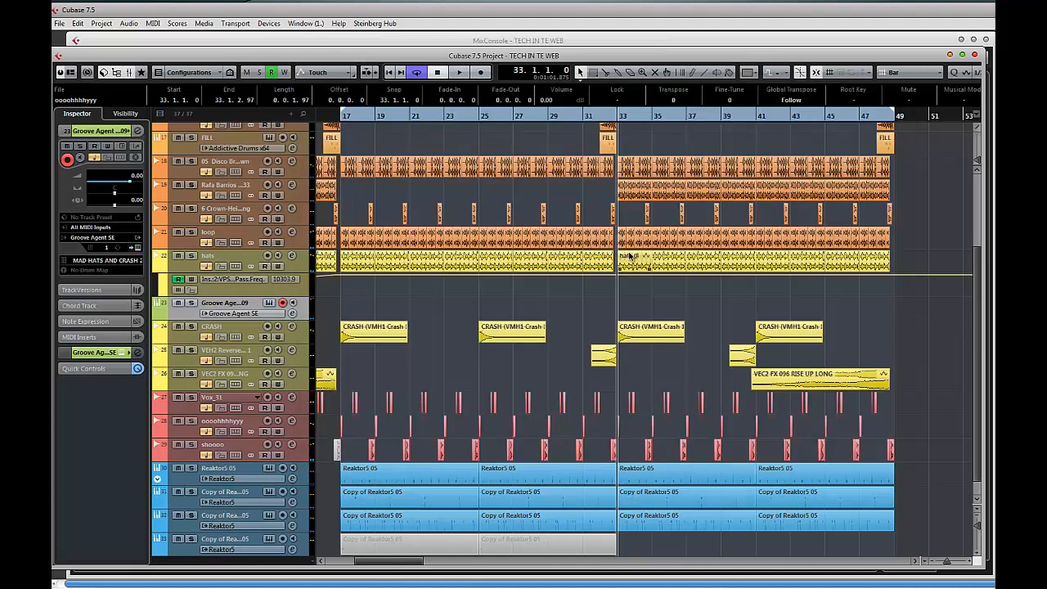
- Record a ride pattern over bars 33 to 37 on the Groove Agent SE track, starting playback at bar 32
left_click(600, 118)
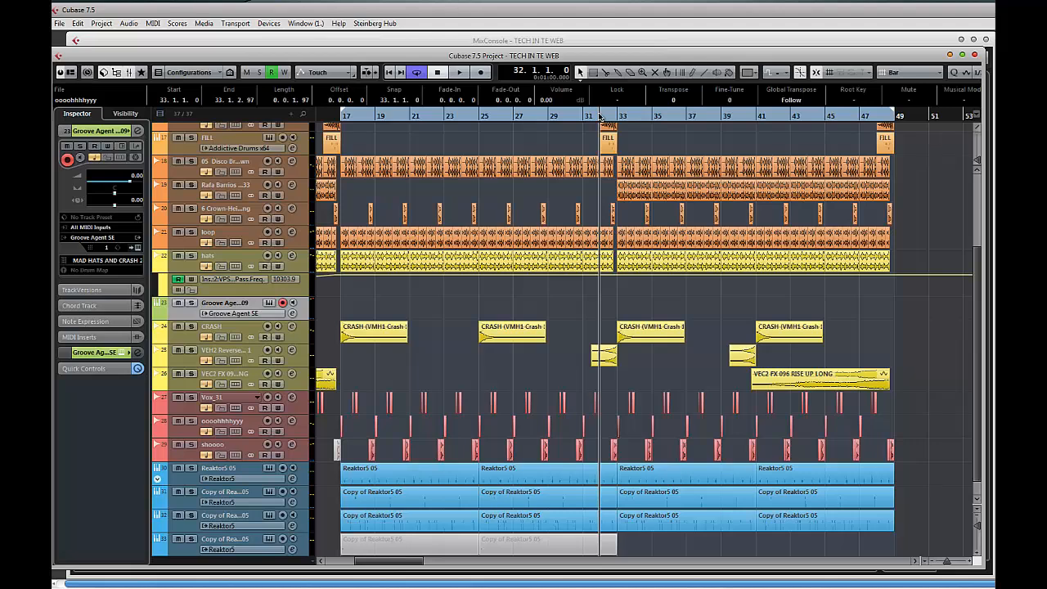
key("KP_Multiply")
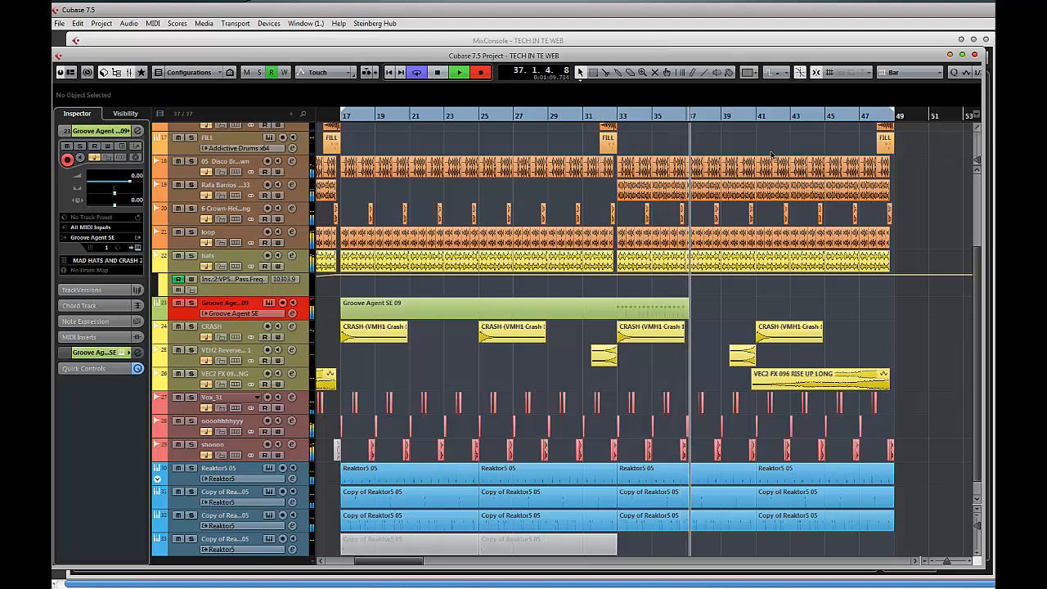
key("space")
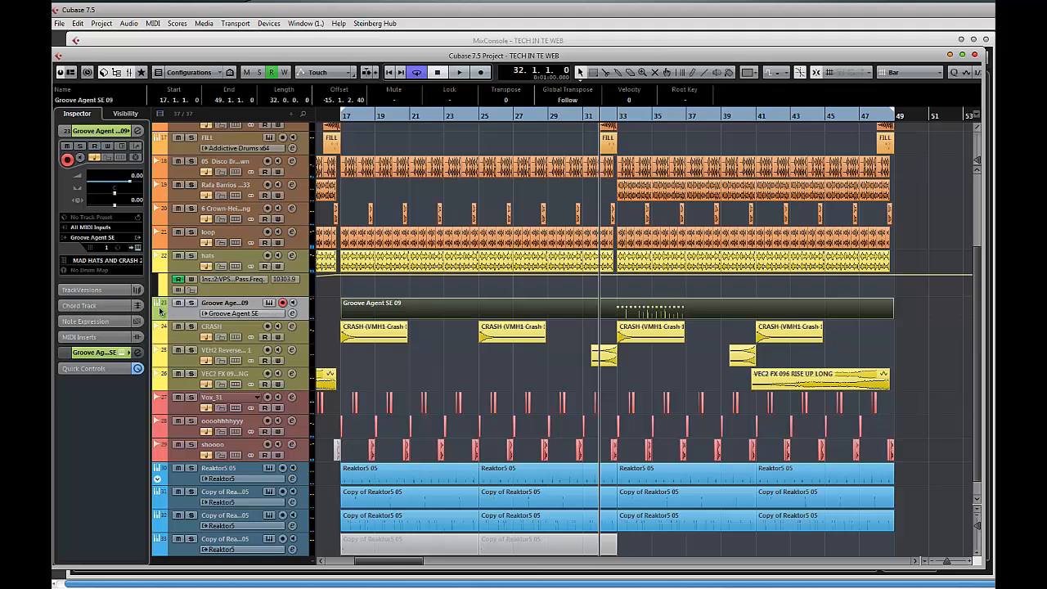
- Color the Groove Agent SE track yellow and rename it RYDE
left_click(159, 307)
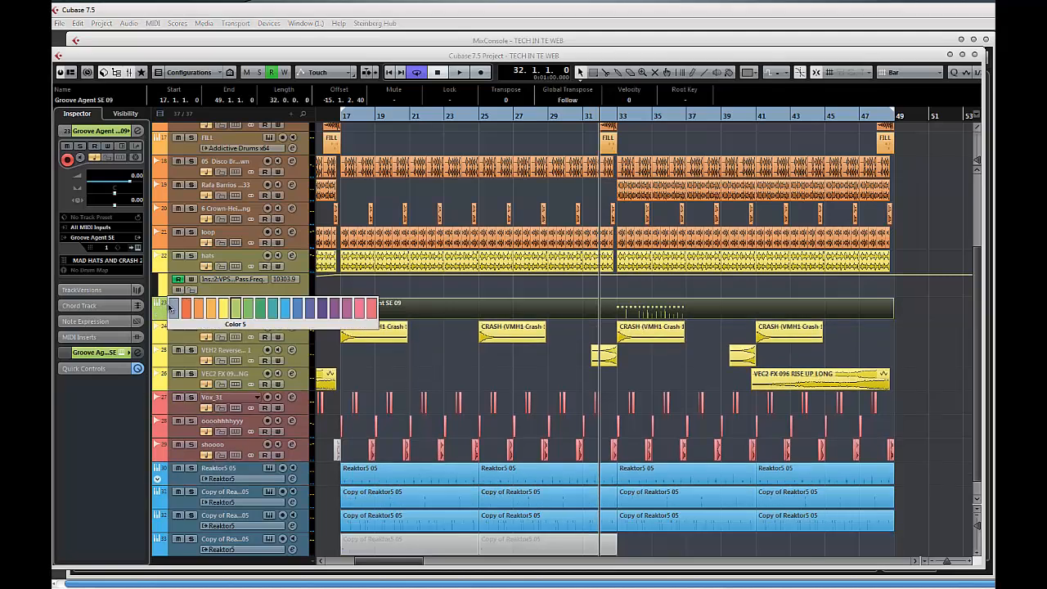
left_click(221, 308)
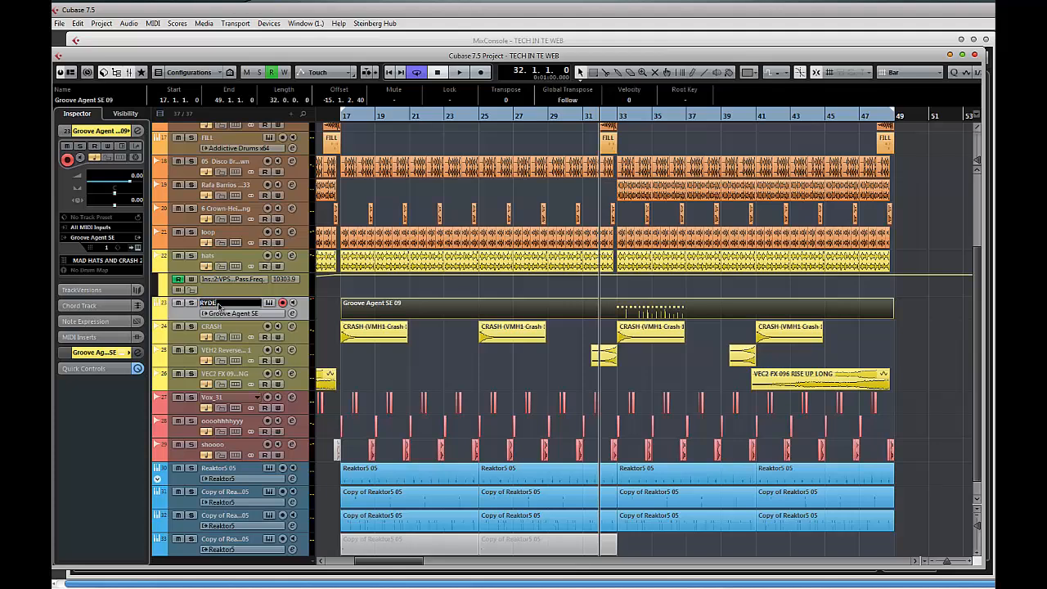
key("Return")
- Trim the RYDE clip to start at bar 33, split it at bar 37 and delete the remainder
left_click_drag(343, 317, 621, 316)
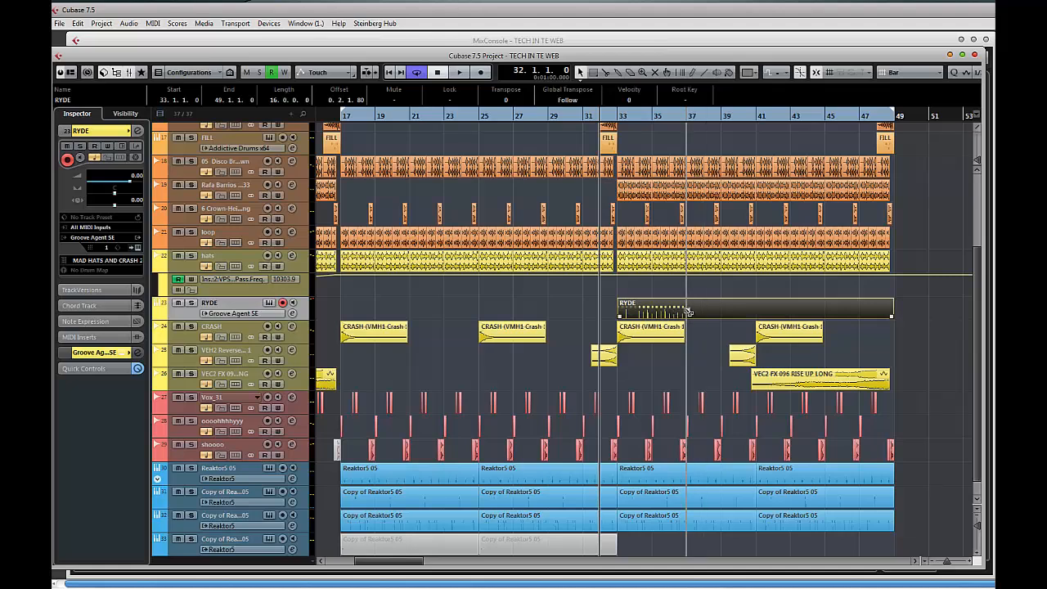
left_click(691, 311, "alt")
key("Delete")
- Duplicate the four-bar RYDE clip three times to fill bars 33 to 49 and start playback from bar 32
left_click(643, 312)
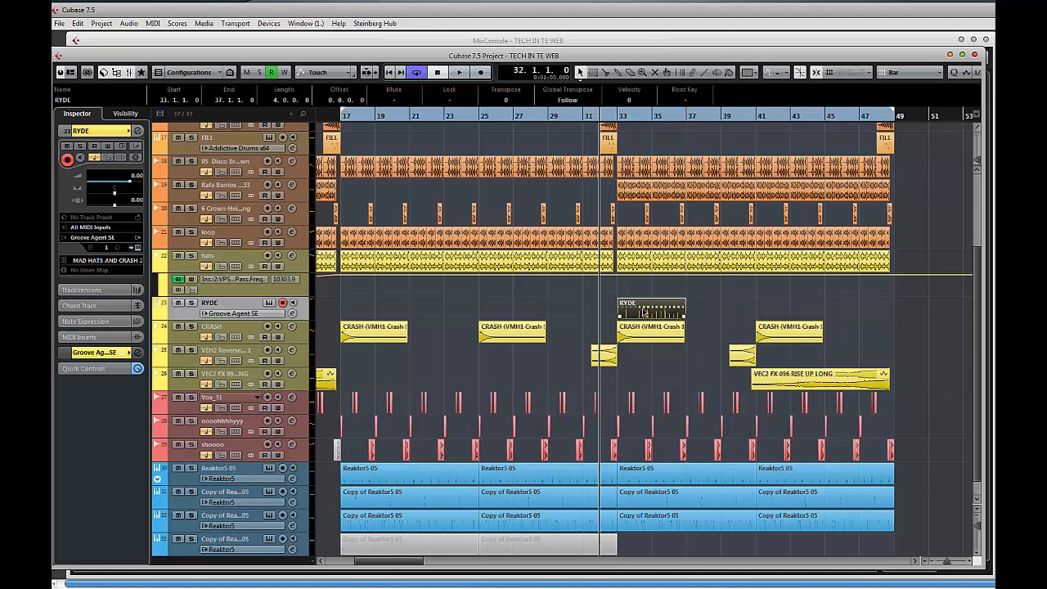
key("ctrl+d")
key("ctrl+d")
key("ctrl+d")
key("space")
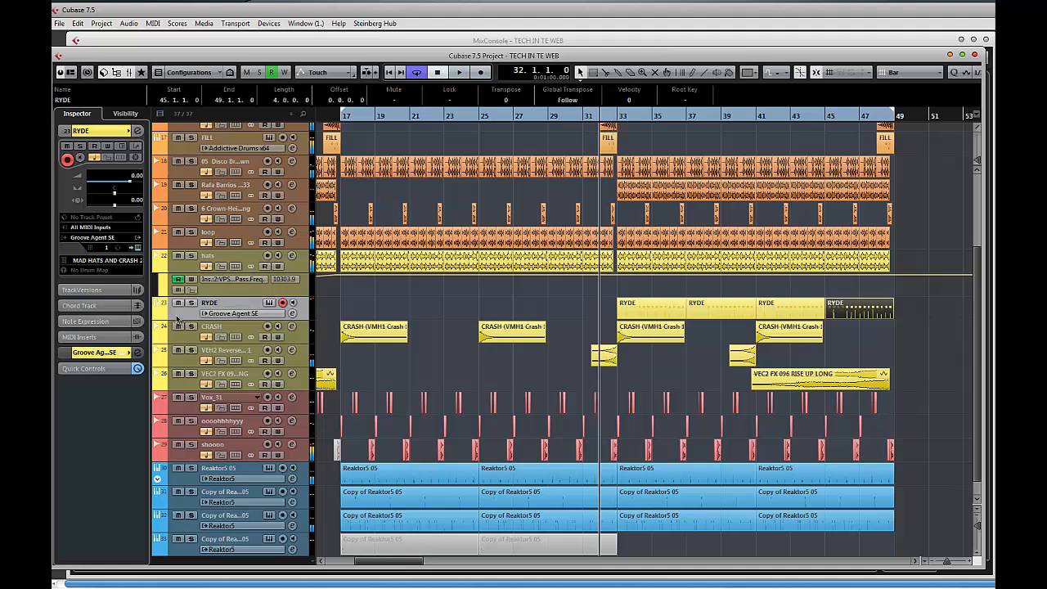
- Lower the RYDE channel to -6.15 dB and high-pass it at about 396 Hz with a Q of 4.1 using EQ band 1
left_click(135, 41)
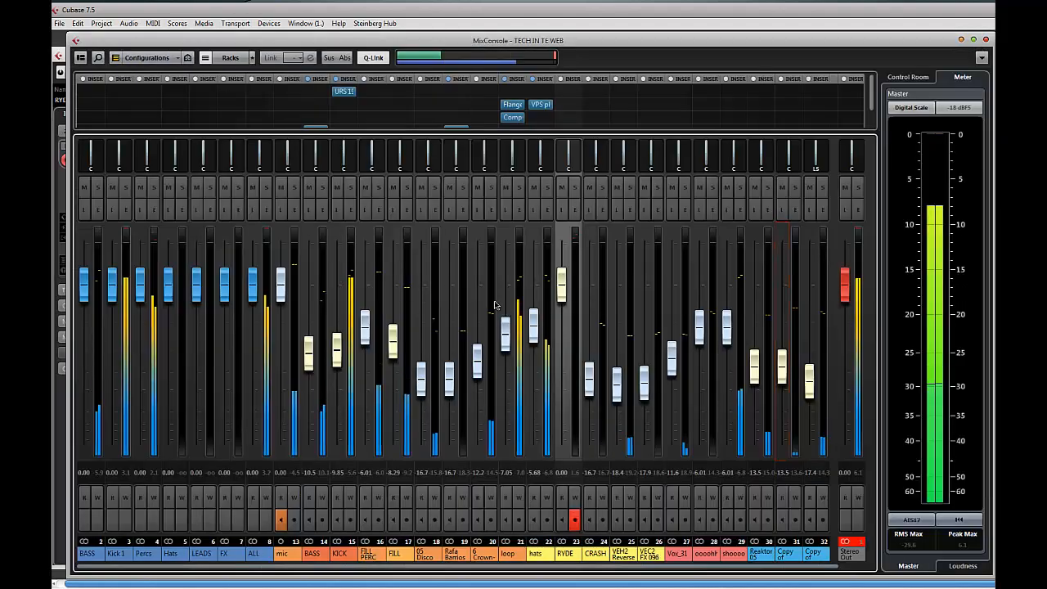
left_click_drag(563, 319, 561, 343)
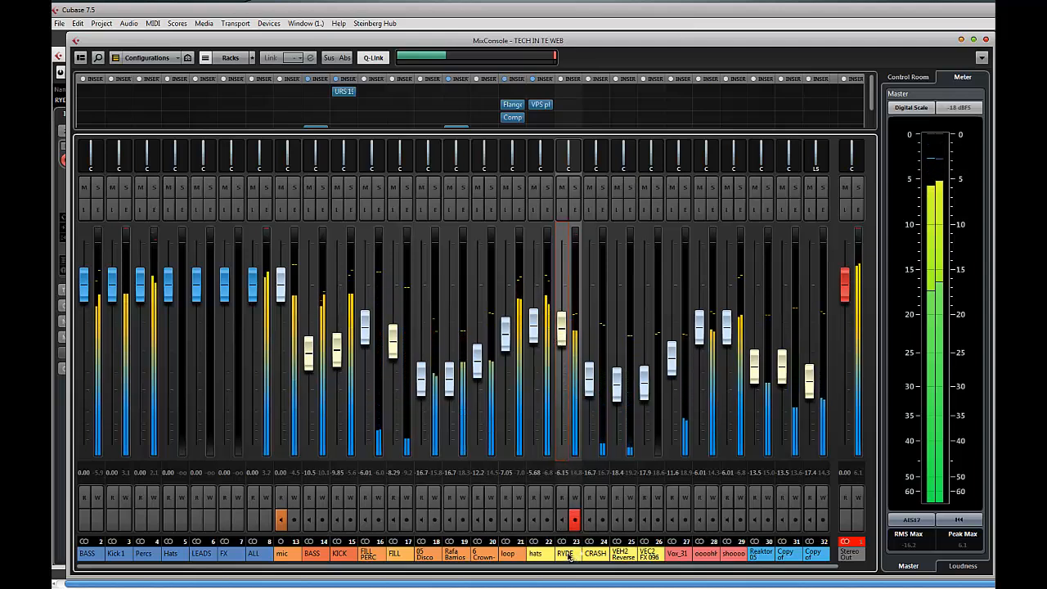
left_click(572, 207)
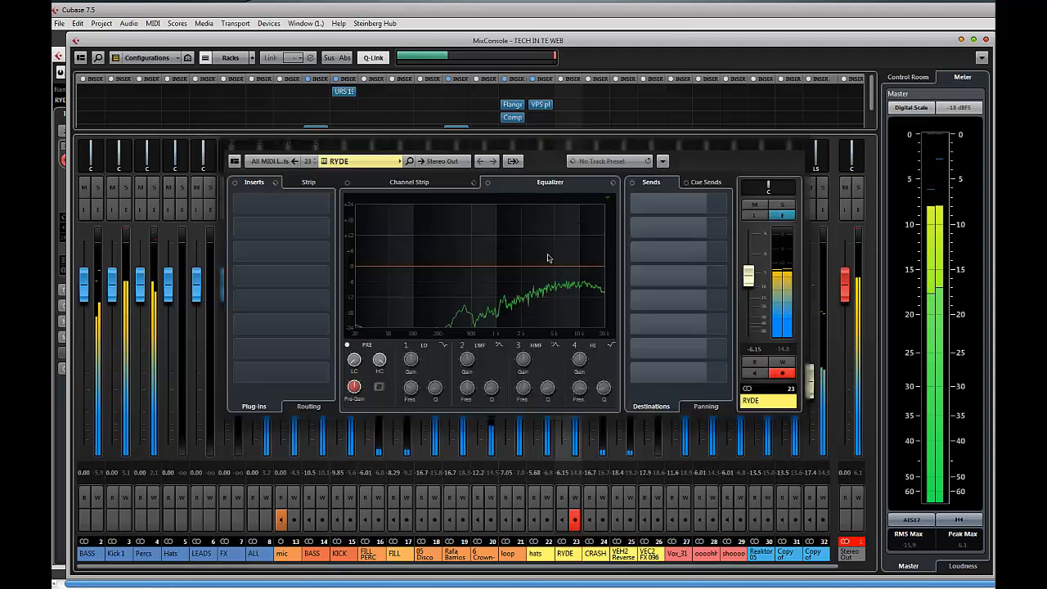
left_click(400, 344)
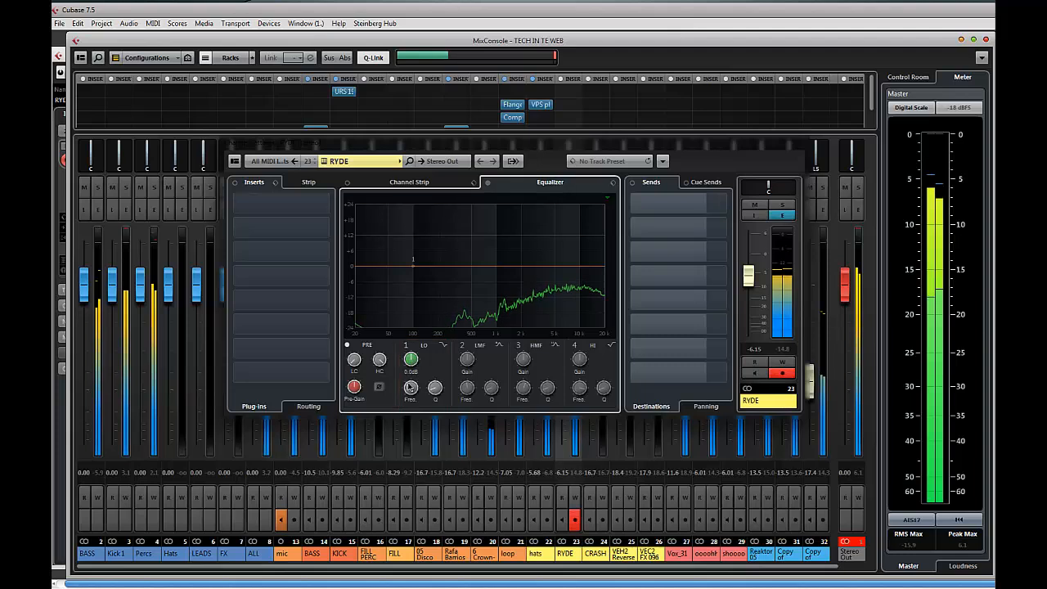
left_click(445, 345)
left_click(447, 351)
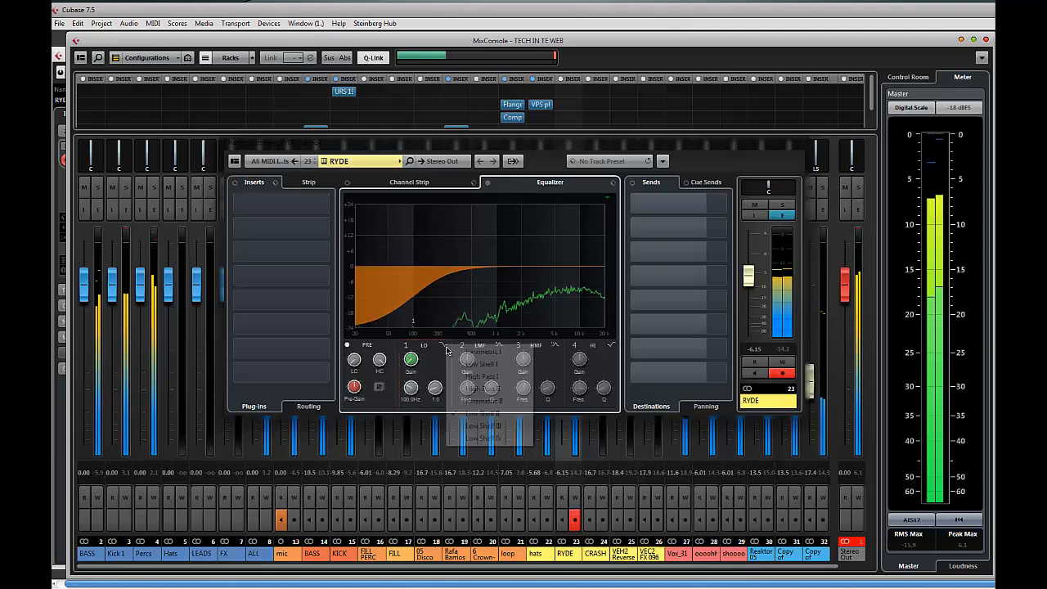
left_click(478, 435)
mouse_move(435, 381)
left_mouse_down()
mouse_move(437, 364)
mouse_move(416, 380)
left_mouse_up()
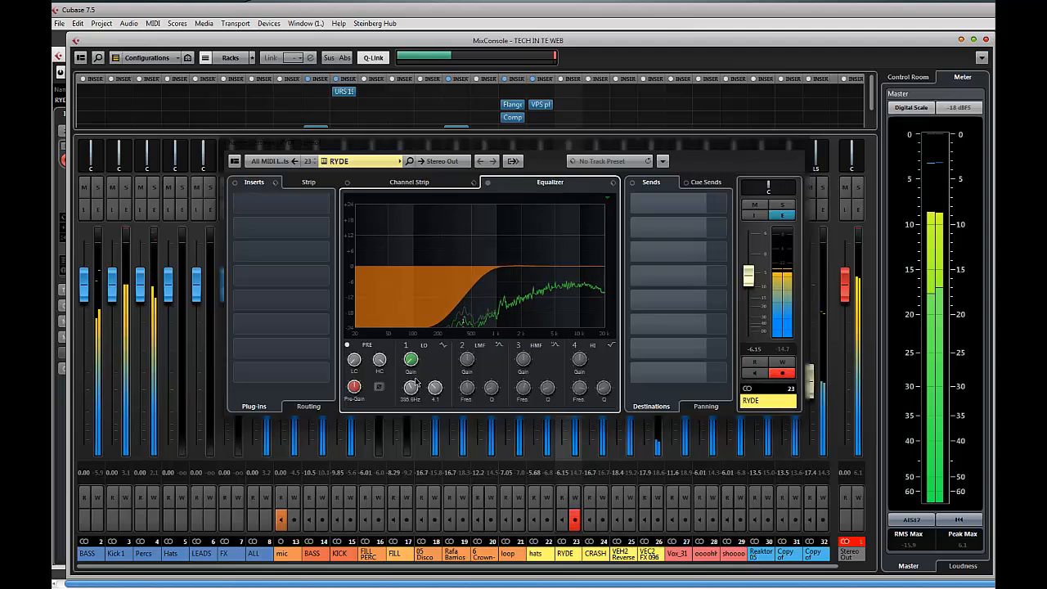
left_click(802, 147)
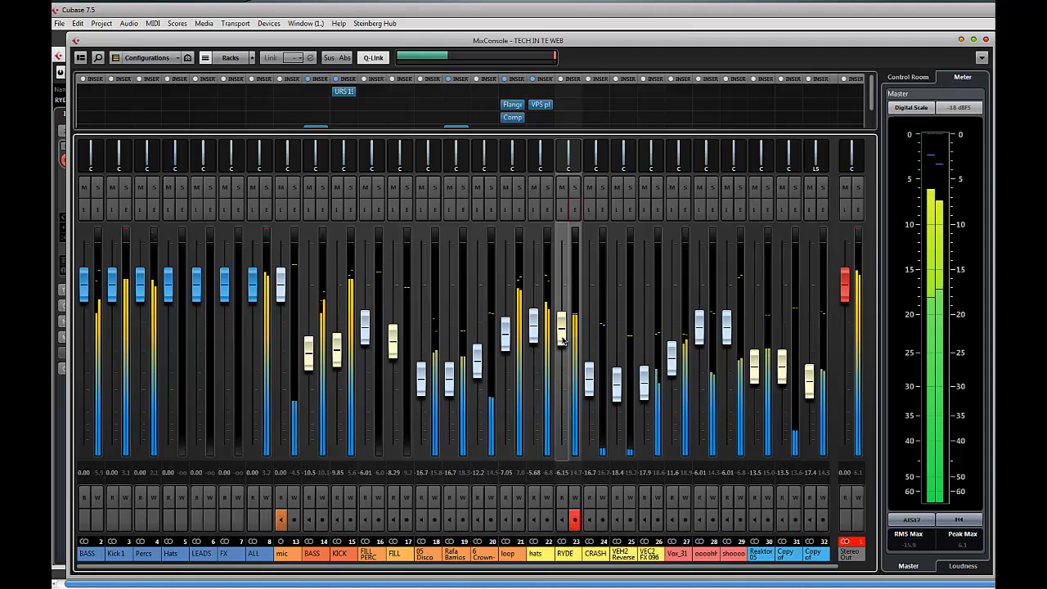
- Fine-tune the RYDE fader to -6.06 dB, then return to the project window and stop playback
left_click(562, 339)
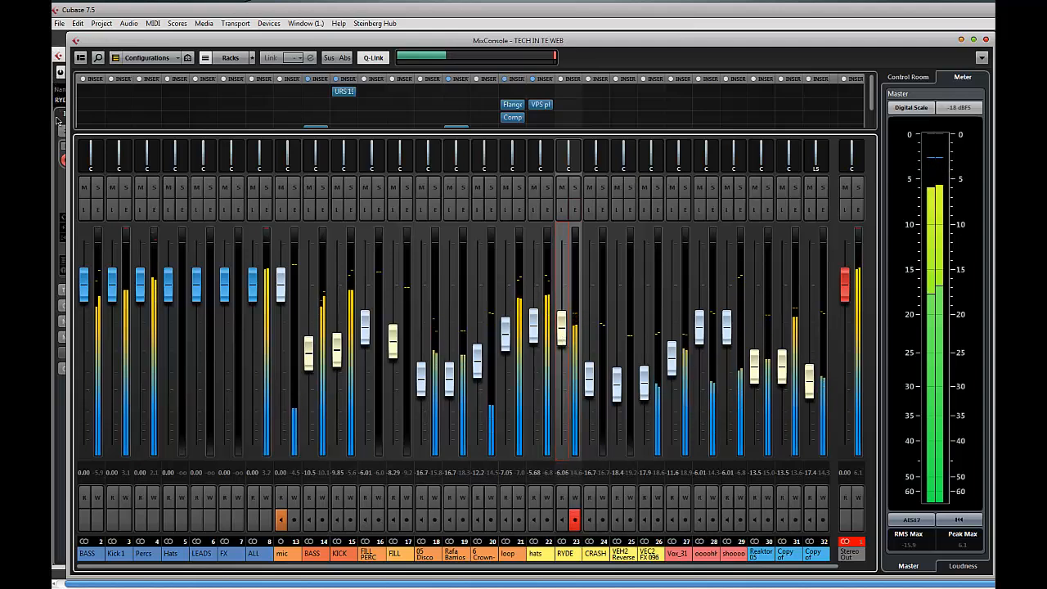
left_click(55, 85)
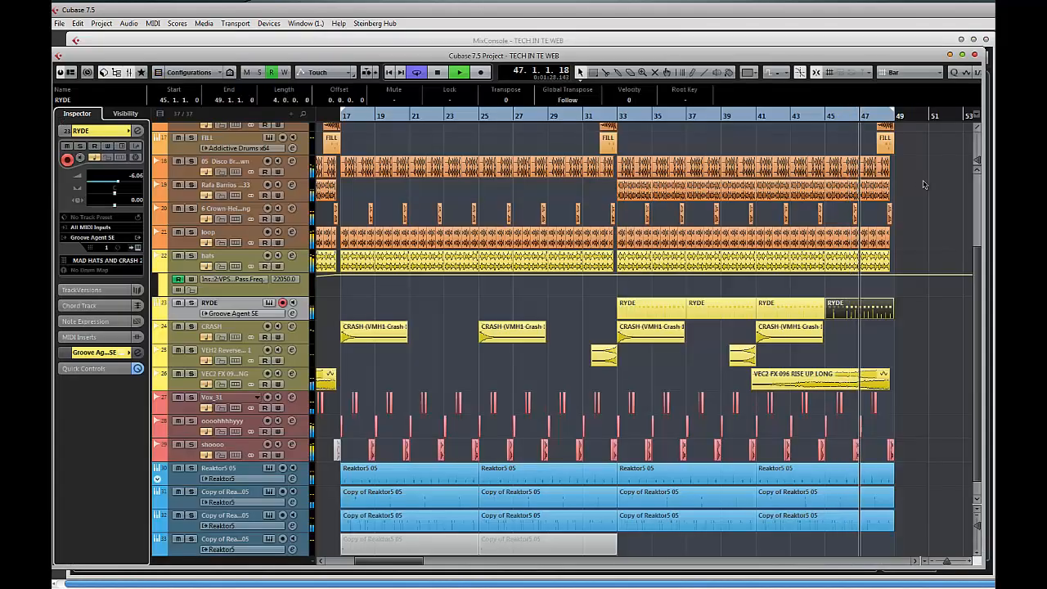
key("space")
- Select all the track events between bars 33 and 49 and duplicate them into bars 49 to 65
left_click_drag(937, 163, 760, 187)
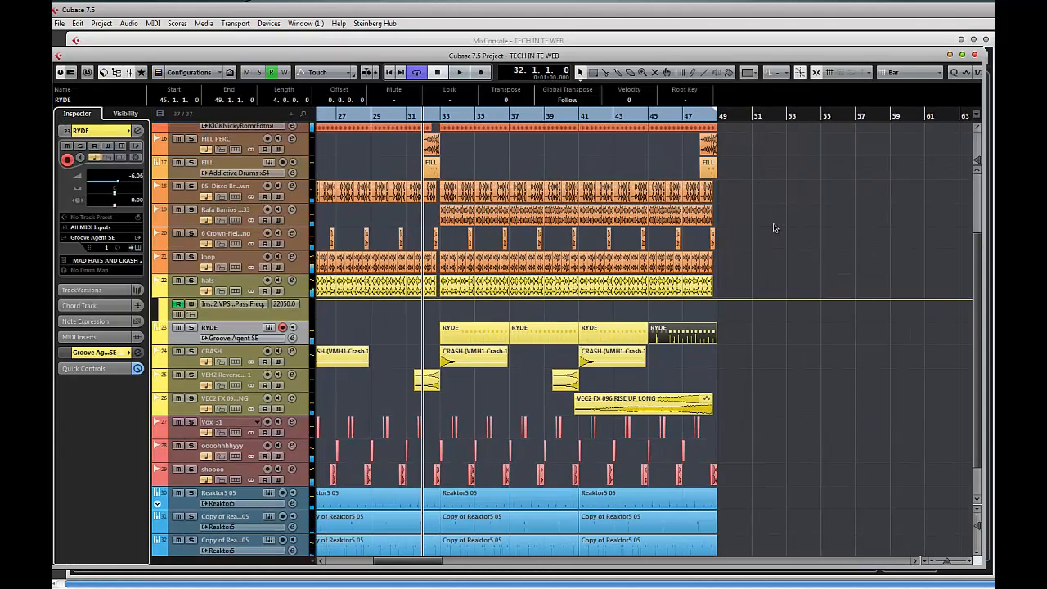
key("shift+g")
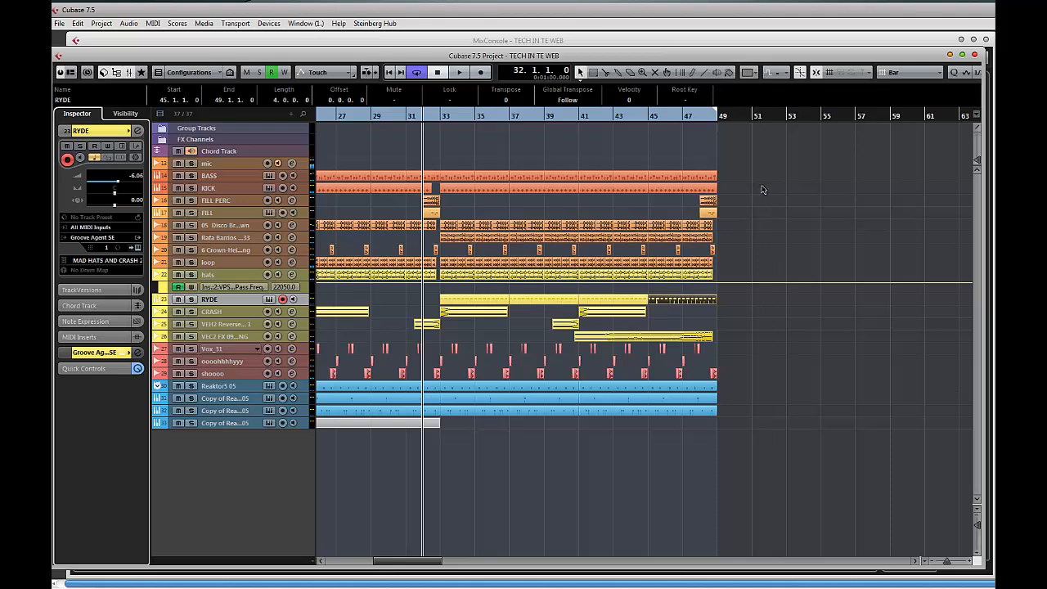
left_click_drag(759, 171, 443, 420)
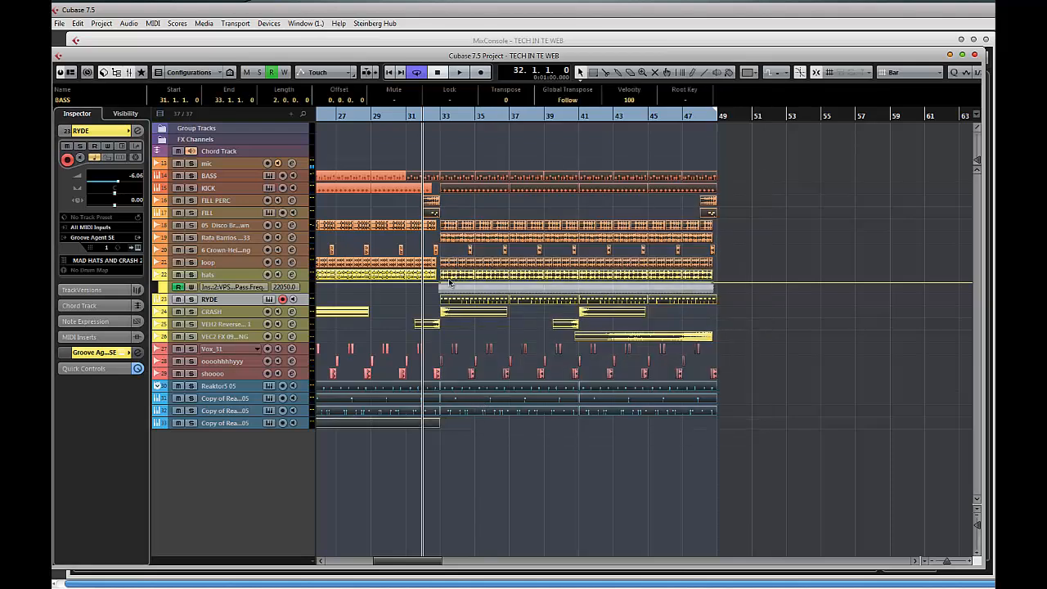
left_click_drag(442, 168, 720, 420)
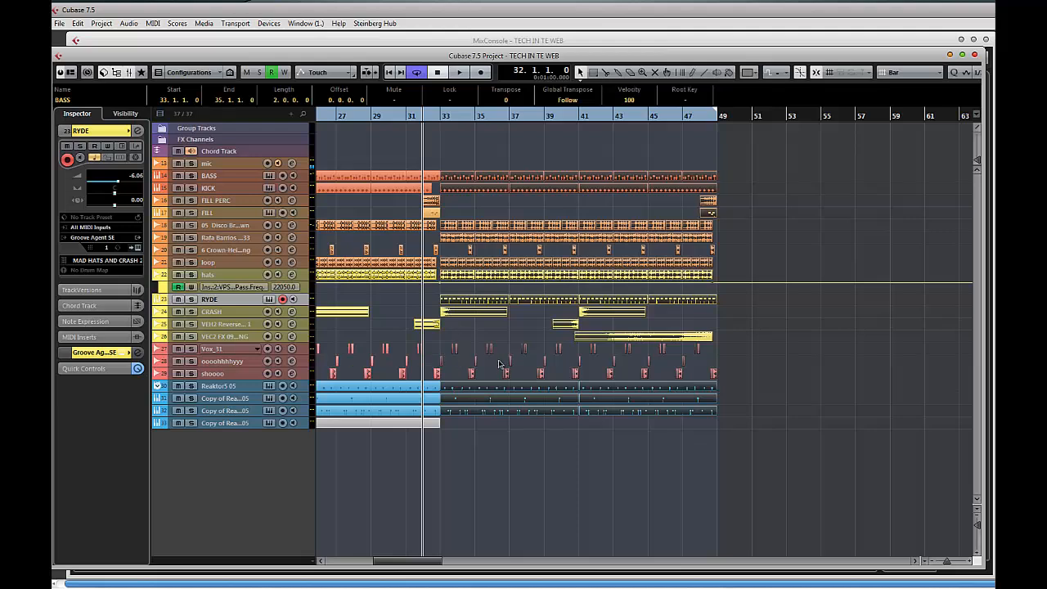
key("ctrl+d")
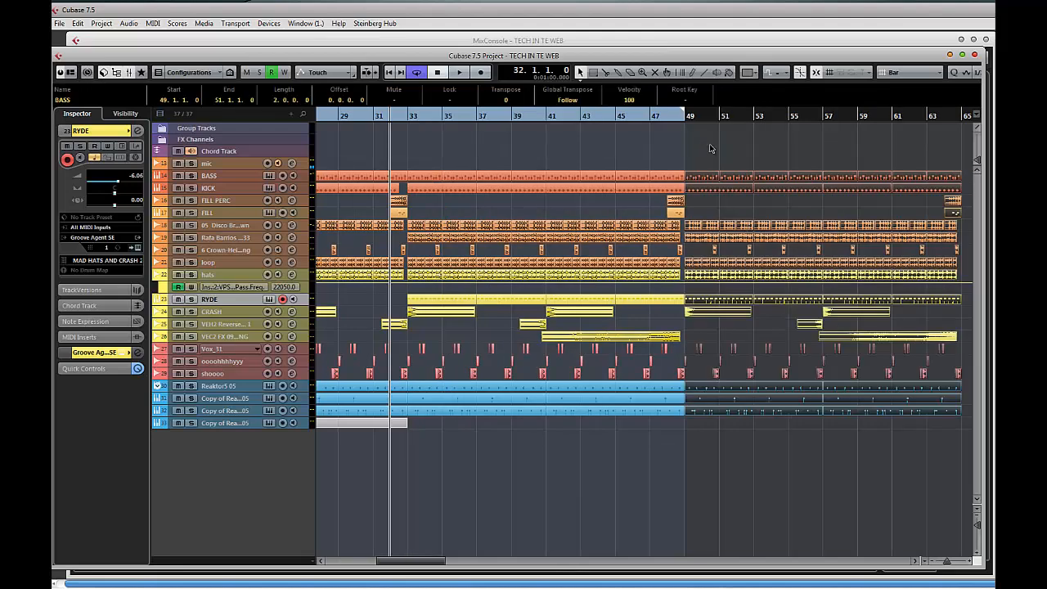
- Extend the cycle range to end at bar 65 and clear the event selection
left_click_drag(745, 148, 621, 150)
left_click_drag(564, 115, 816, 143)
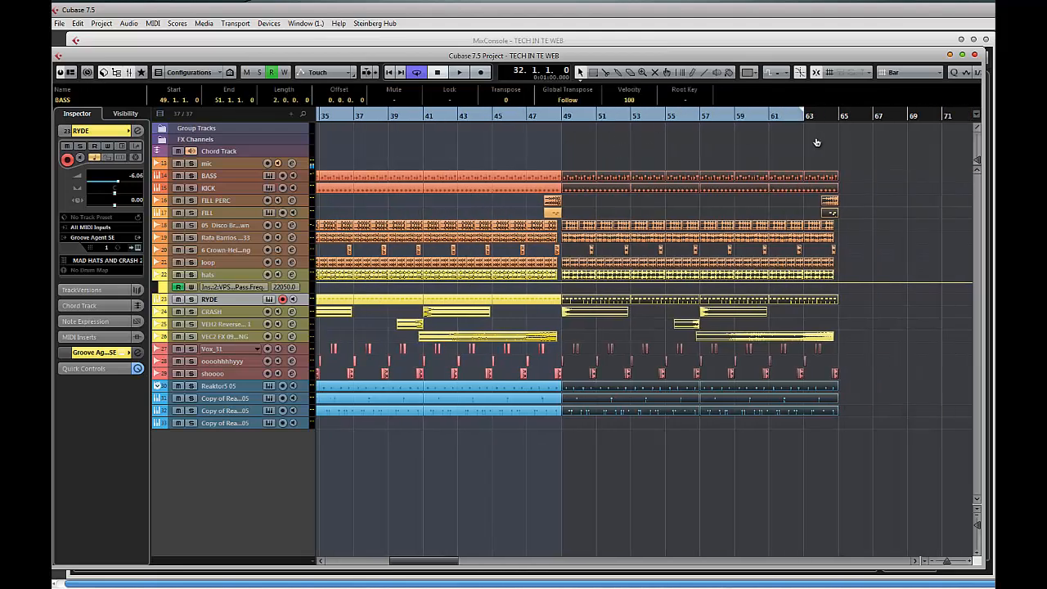
left_click(596, 154)
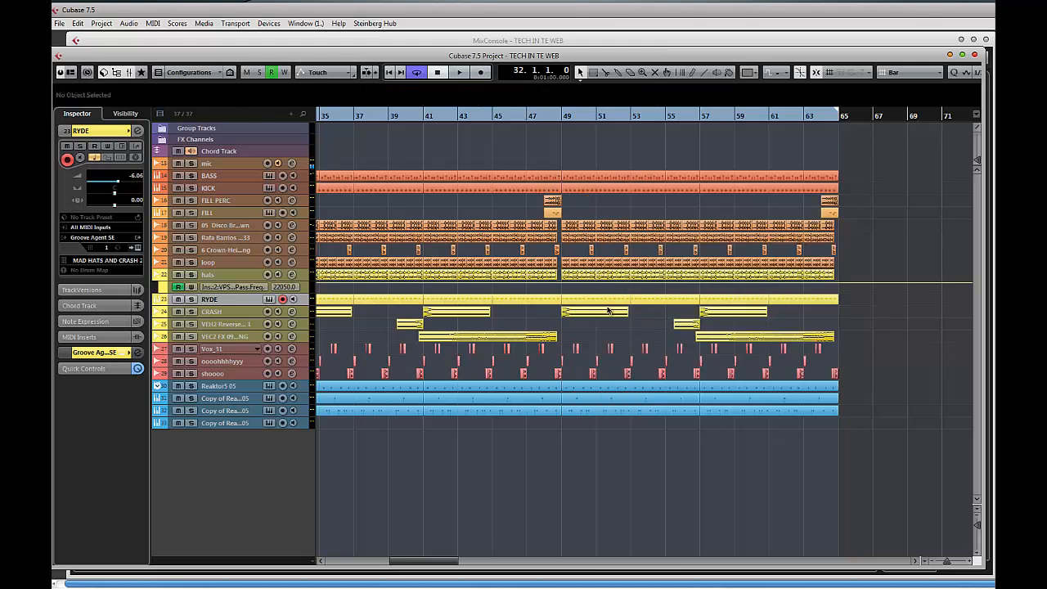
- Select all events from bar 49 to 65 and duplicate the section so the copy starts at bar 65
left_click(572, 276)
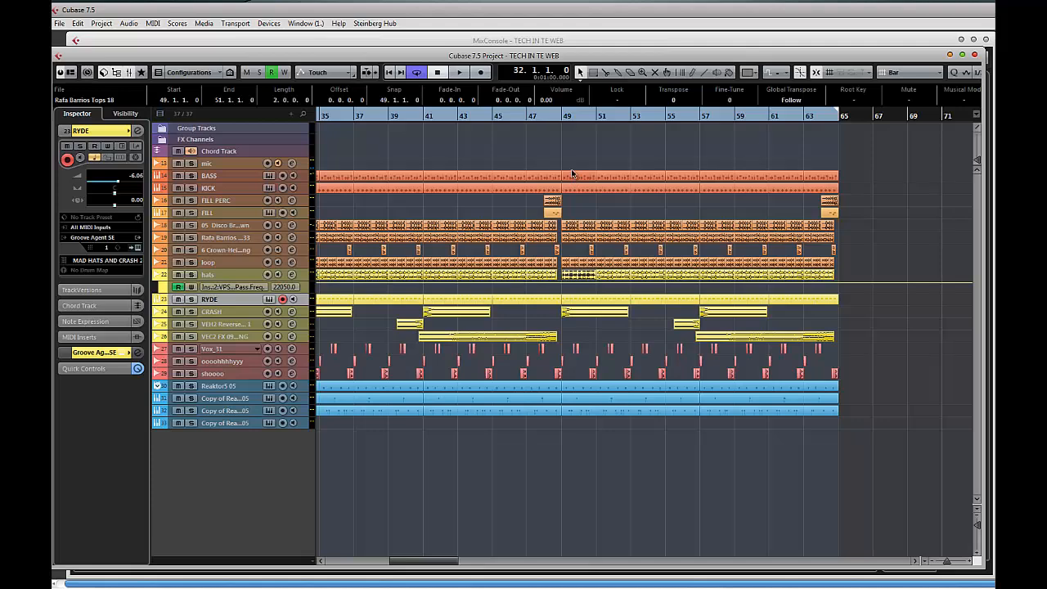
left_click_drag(563, 169, 854, 443)
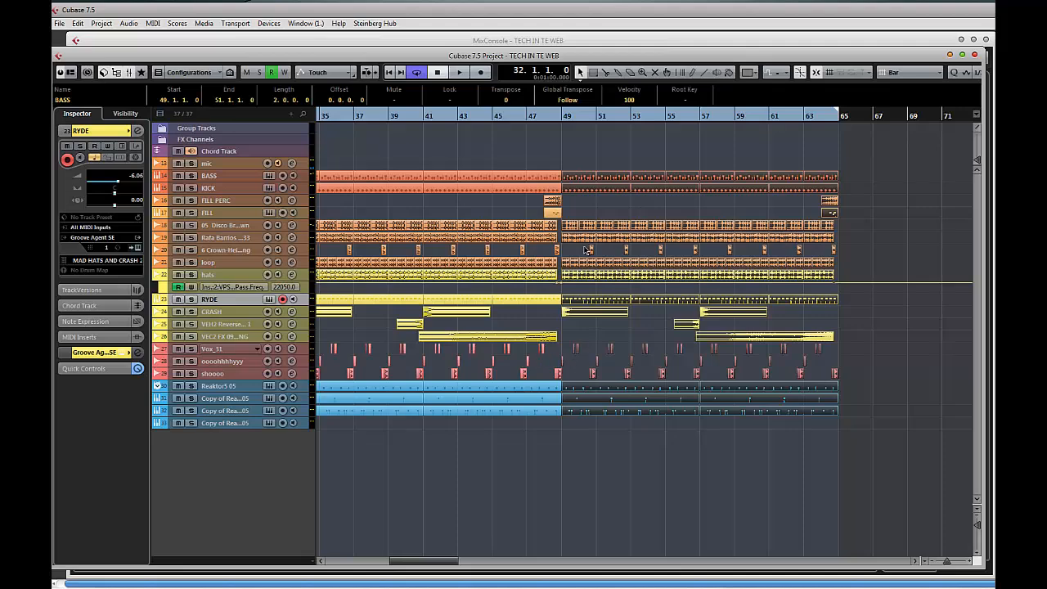
key("ctrl+d")
scroll(614, 235, "right", 3)
scroll(491, 137, "left", 2)
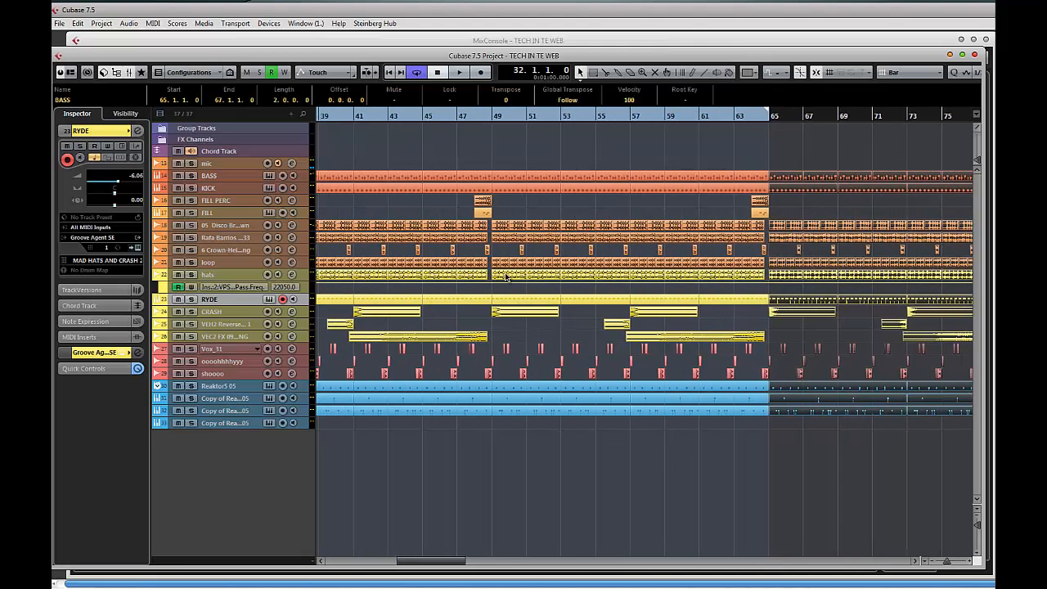
- Delete the hats events between bars 49 and 65
left_click(507, 276)
key("Delete")
key("Delete")
key("Delete")
key("Delete")
key("Delete")
key("Delete")
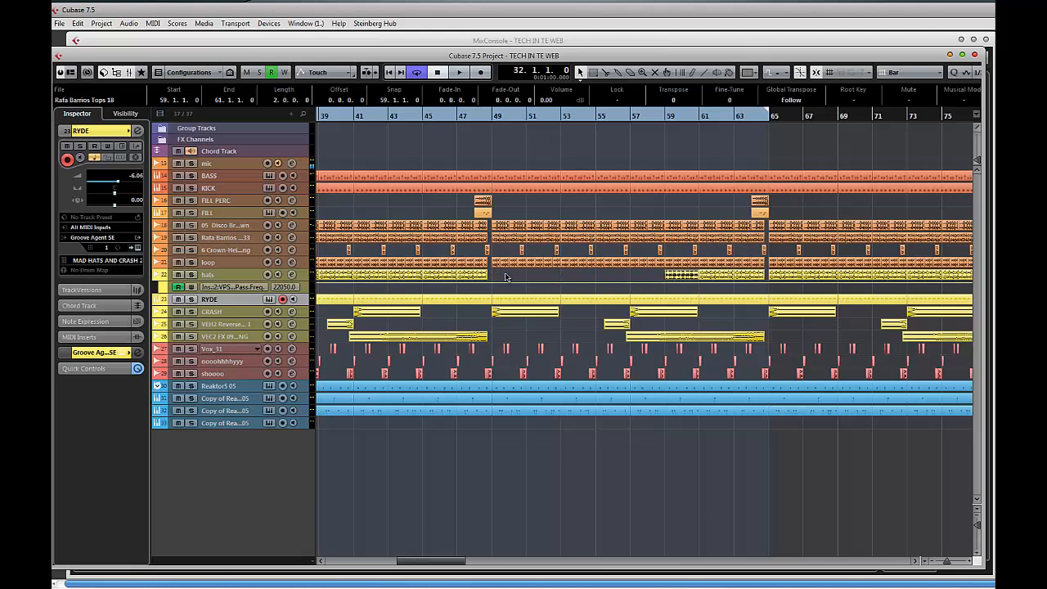
- Delete the four RYDE clips between bars 49 and 65
left_click(502, 301)
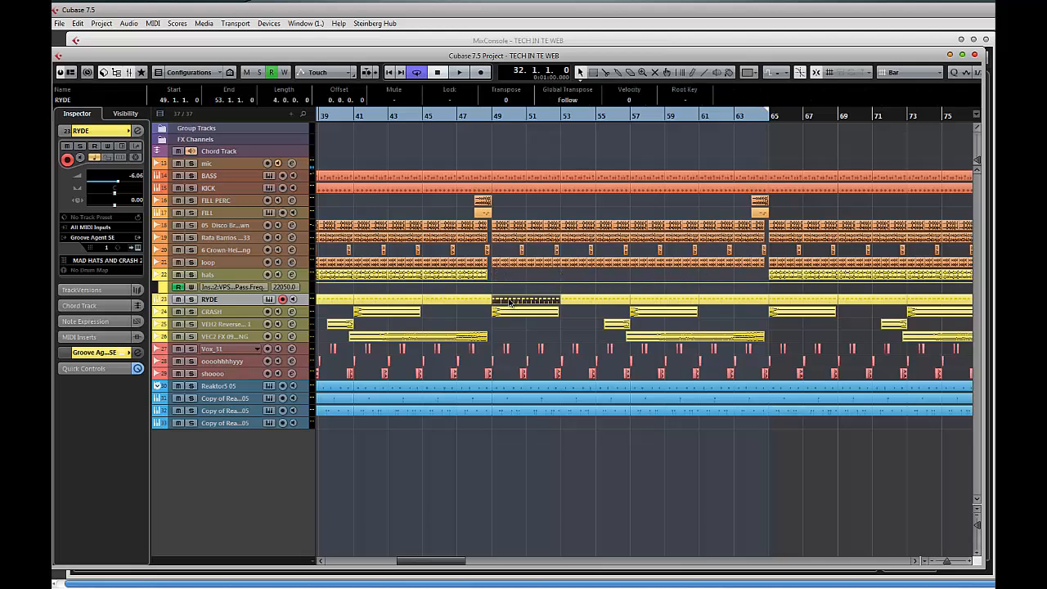
key("Delete")
key("Delete")
key("Delete")
key("Delete")
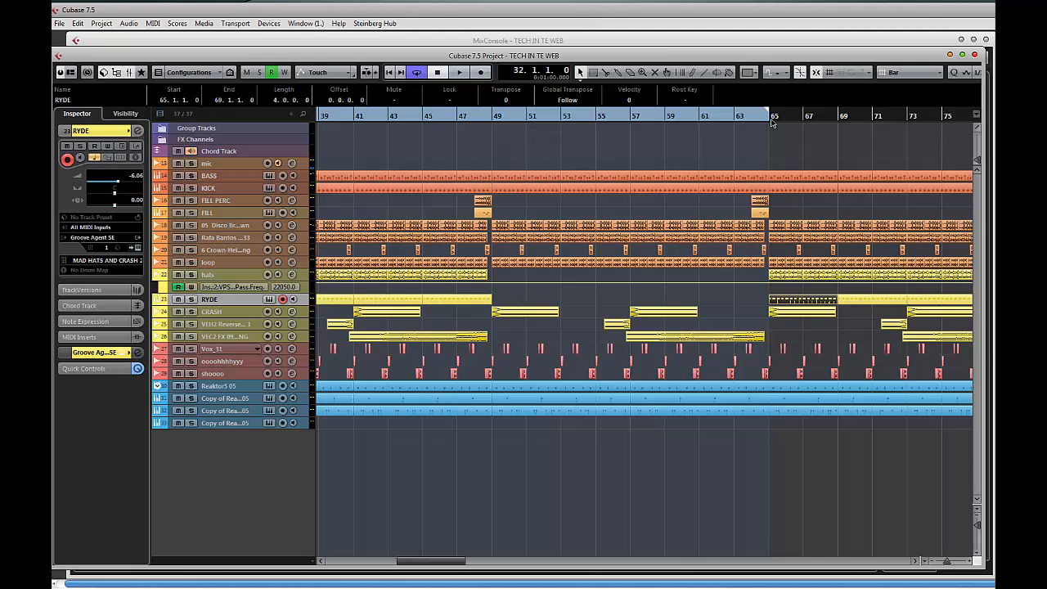
- Play from bar 47 and audition the section with the loop track soloed, muted and unmuted
double_click(459, 117)
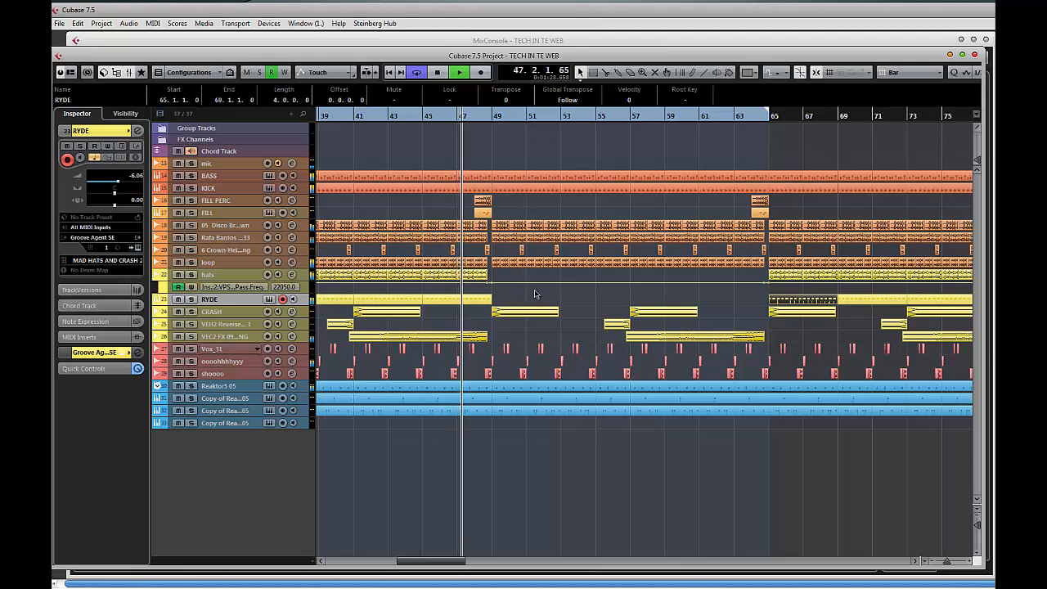
left_click_drag(551, 299, 635, 302)
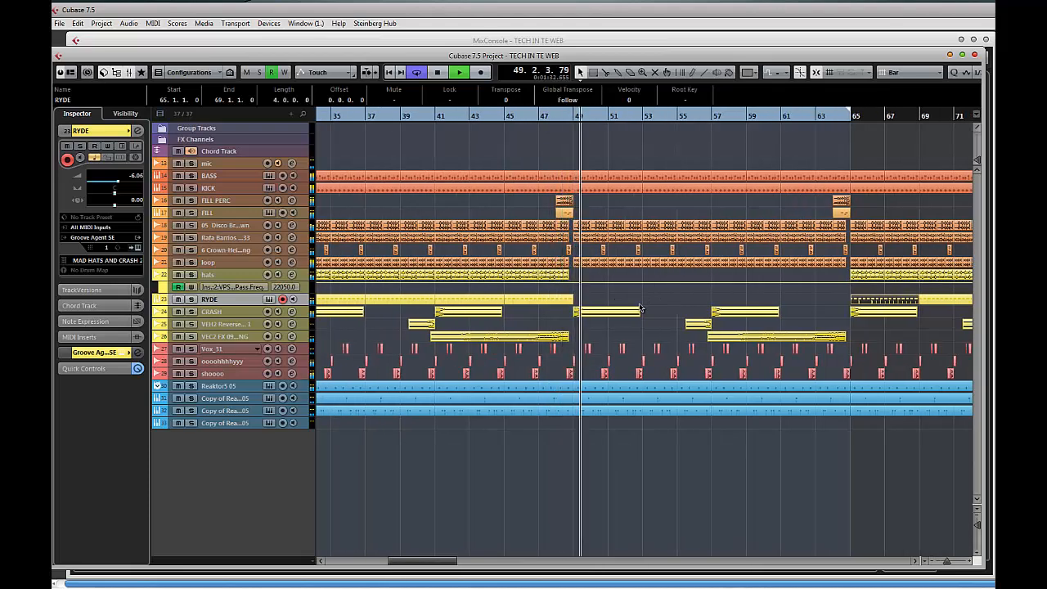
left_click(192, 262)
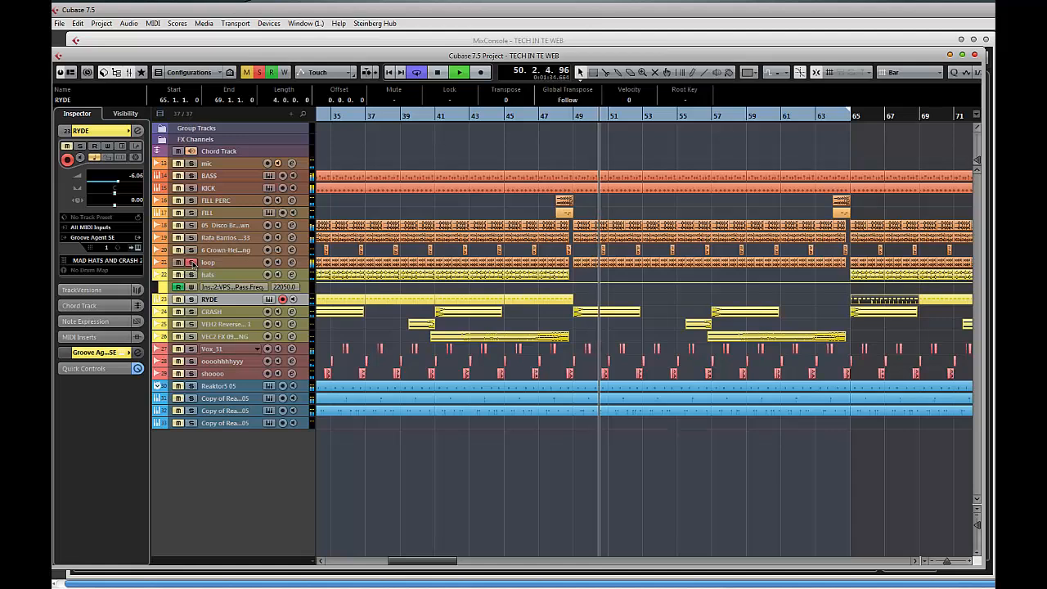
left_click(192, 262)
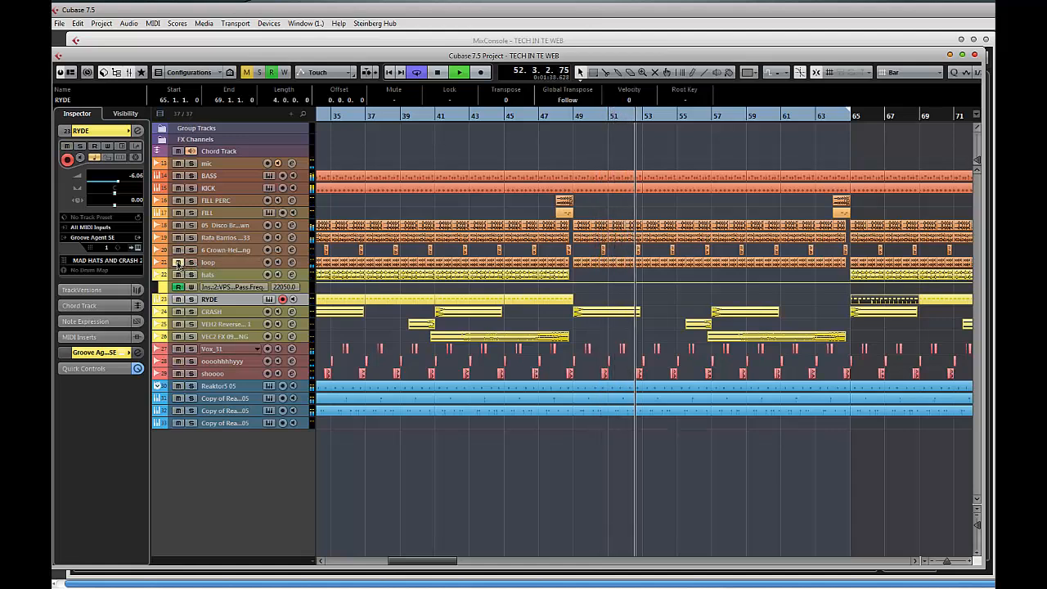
left_click(177, 263)
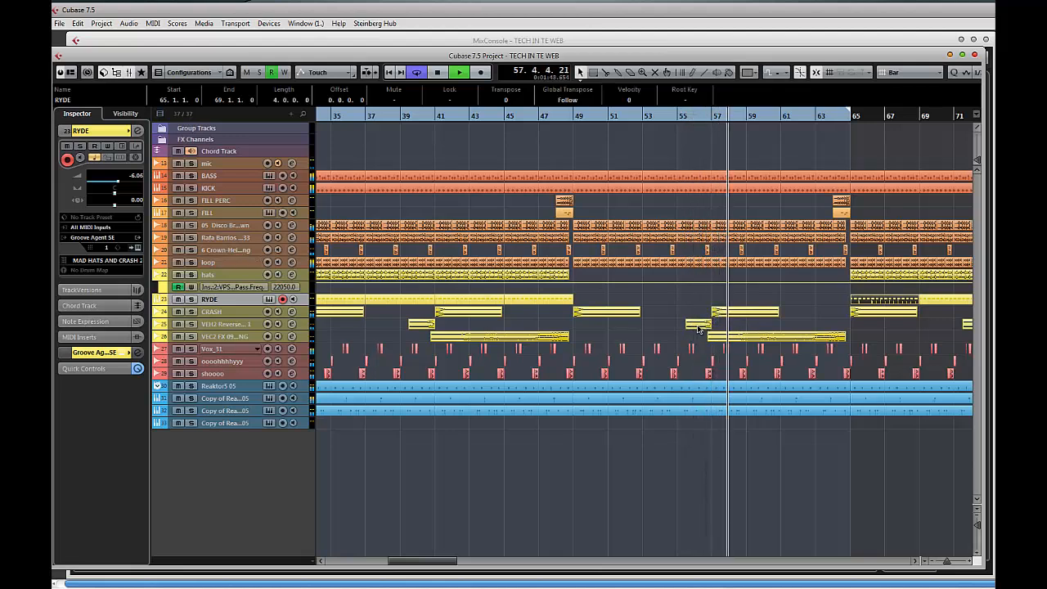
- Delete the VEC2 FX rise-up clip that runs from about bar 57 to 65
left_click(766, 335)
key("Delete")
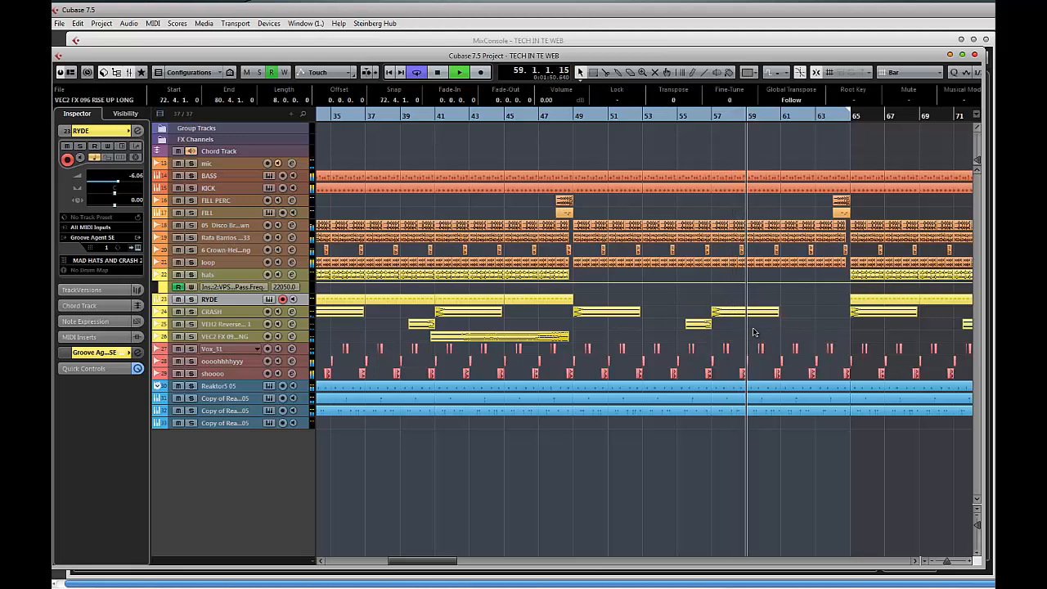
- Place the VEH2 Reverse Crash clip, trimmed to one bar, at bar 64 and delete the crash clip at bar 57
left_click_drag(699, 327, 846, 324)
left_click_drag(844, 323, 691, 326)
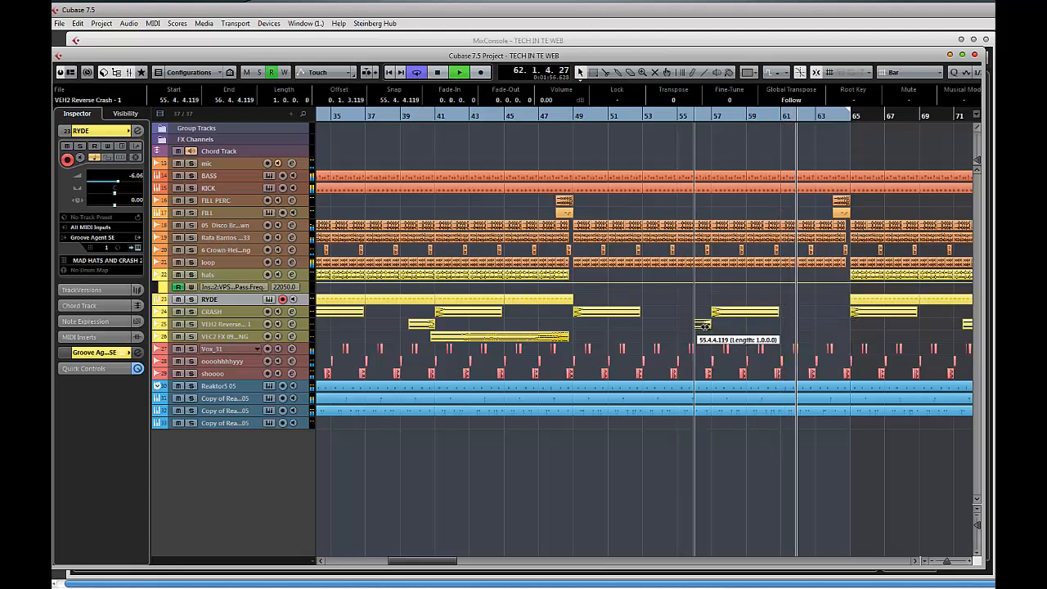
left_click(705, 325)
left_click(703, 325)
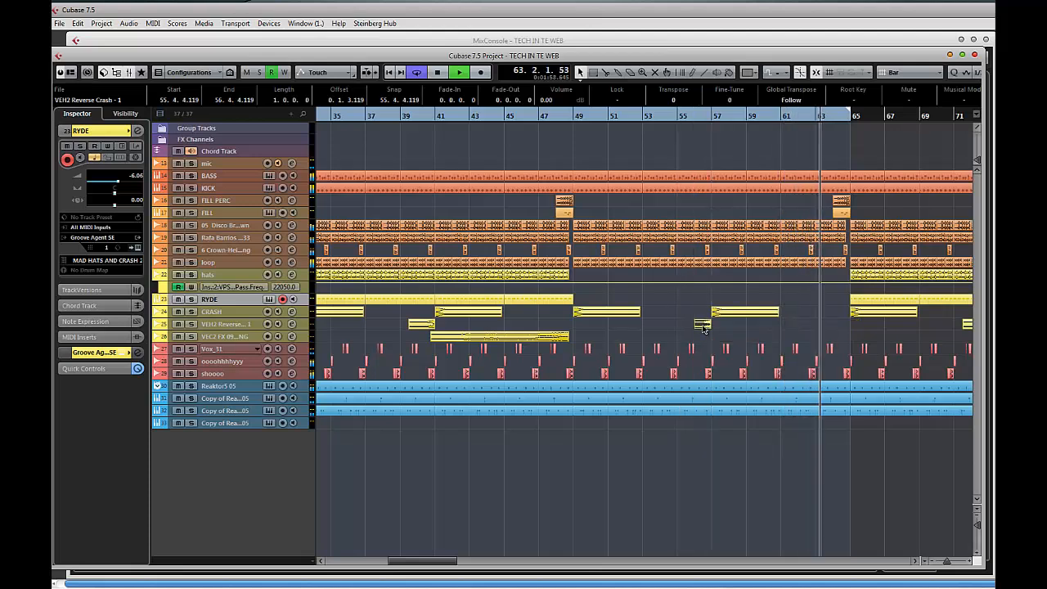
left_click_drag(703, 325, 840, 324)
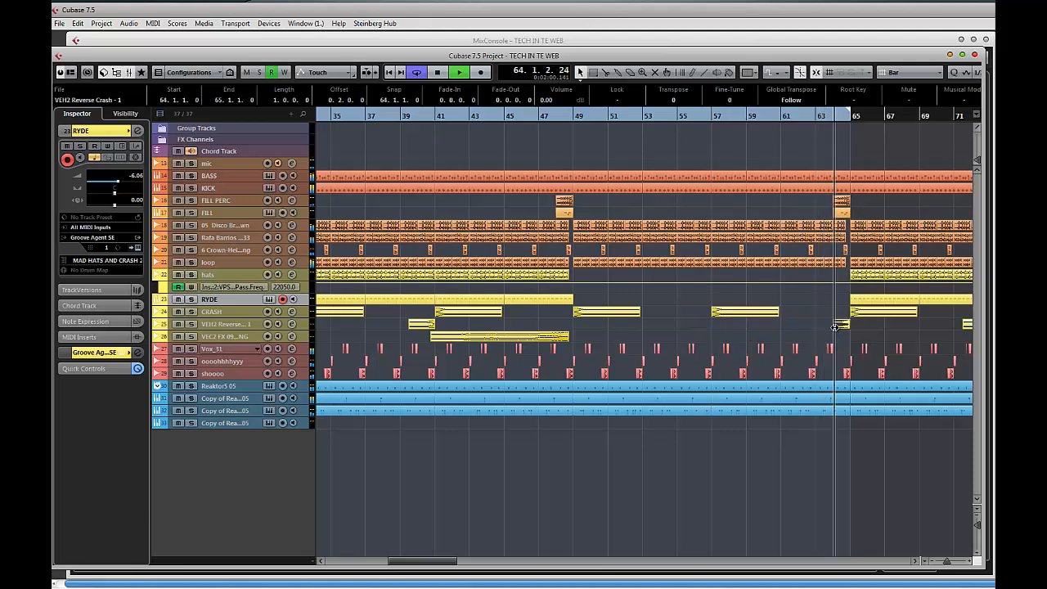
left_click(740, 317)
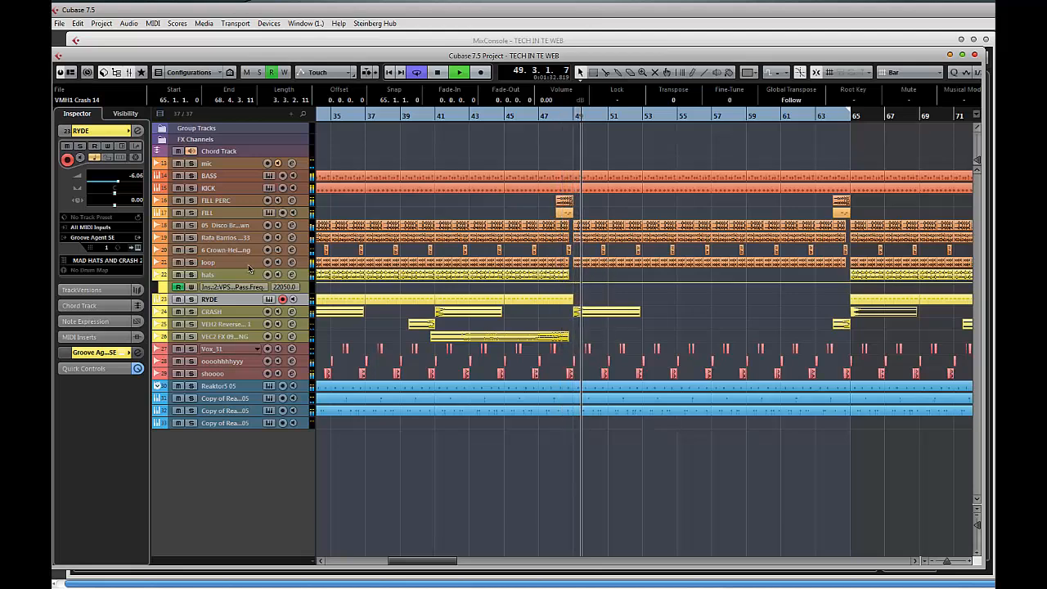
- Compare the section with the loop track muted and unmuted, and enlarge the loop track's height
left_click(178, 262)
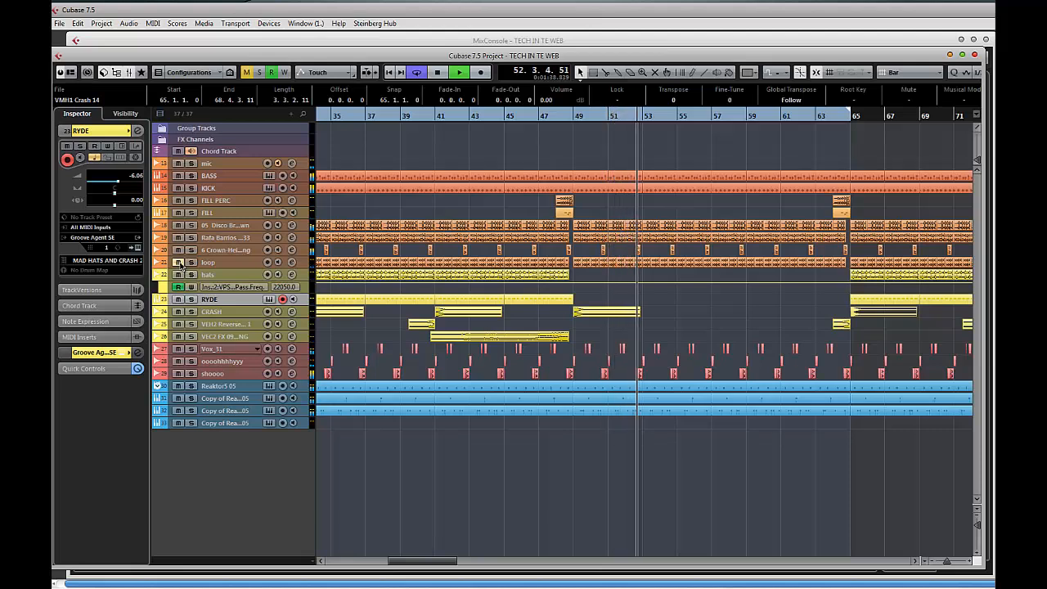
left_click(178, 263)
left_click(221, 263)
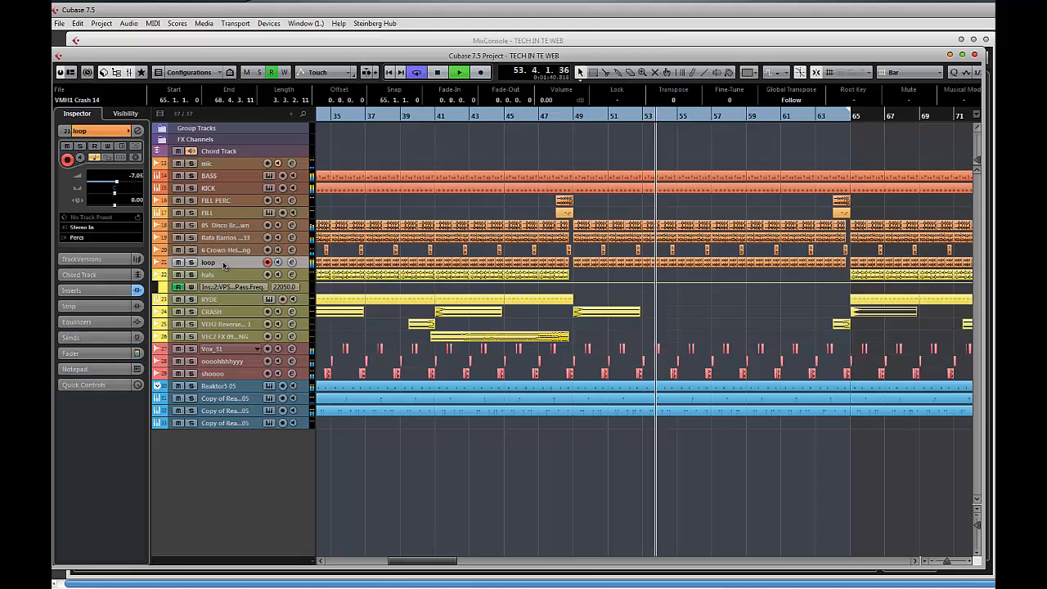
left_click_drag(232, 268, 231, 292)
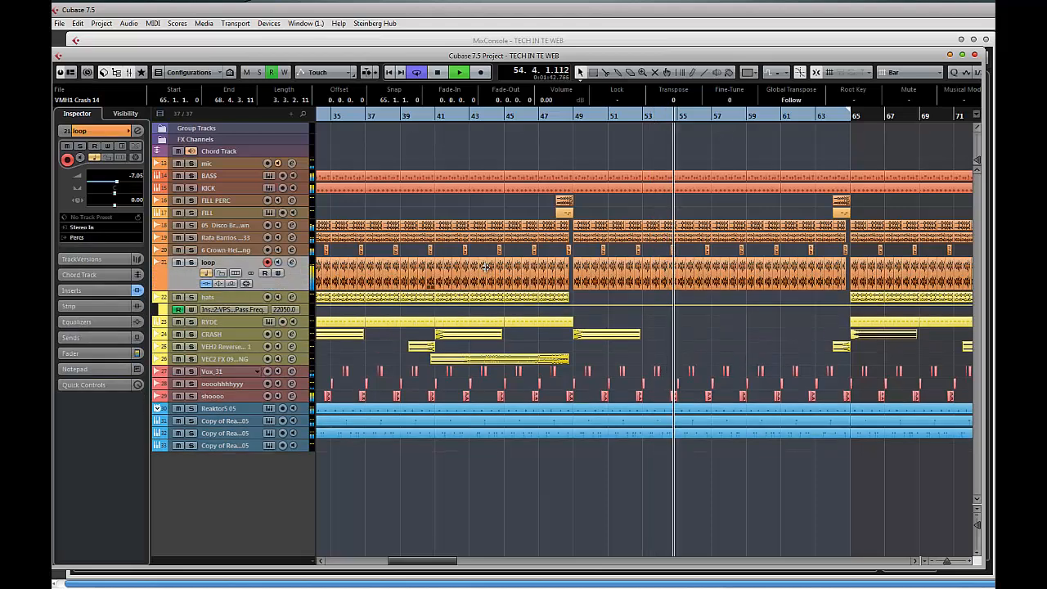
- Delete the loop track clips from bar 49 to 65 and the FILL PERC and FILL clips at bar 64
left_click_drag(619, 301, 560, 301)
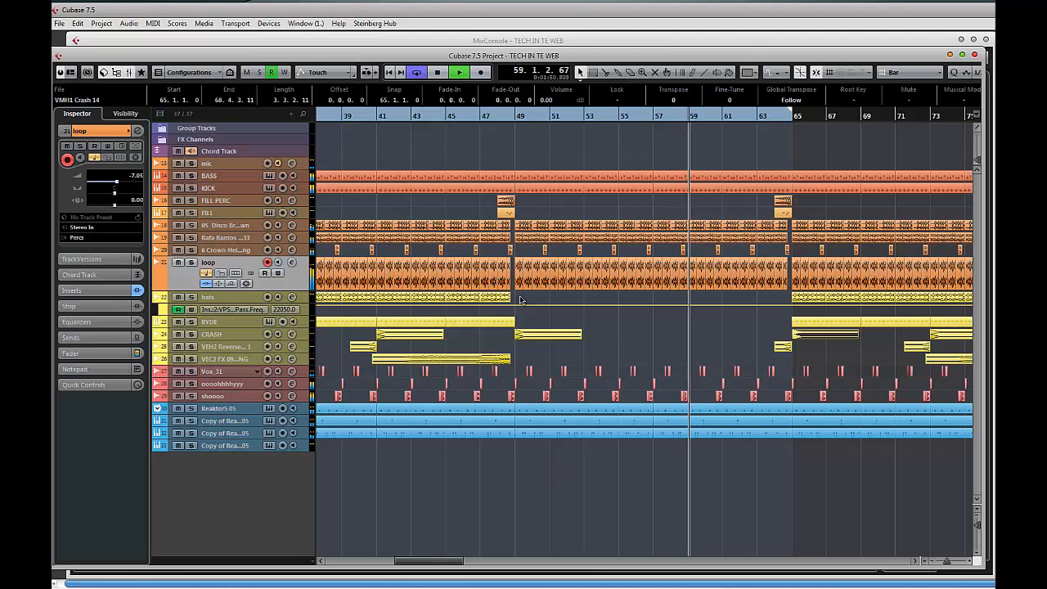
left_click_drag(520, 300, 789, 270)
key("Delete")
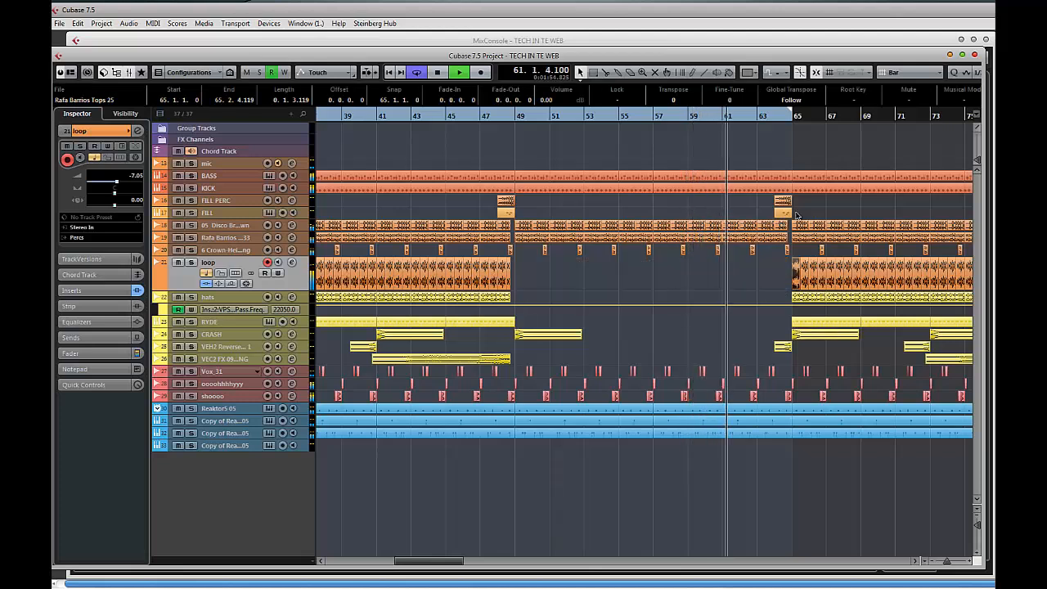
left_click_drag(764, 198, 798, 217)
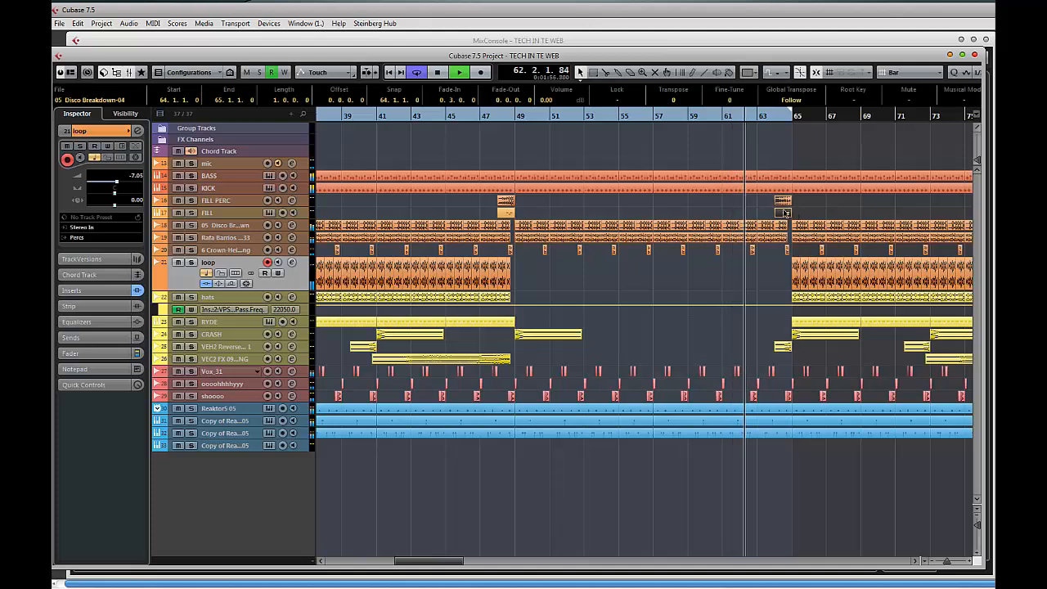
key("Delete")
- Play from bar 48, check the Rafa Barrios tops track in solo, and raise its mixer level to -9.87 dB
left_click(505, 119)
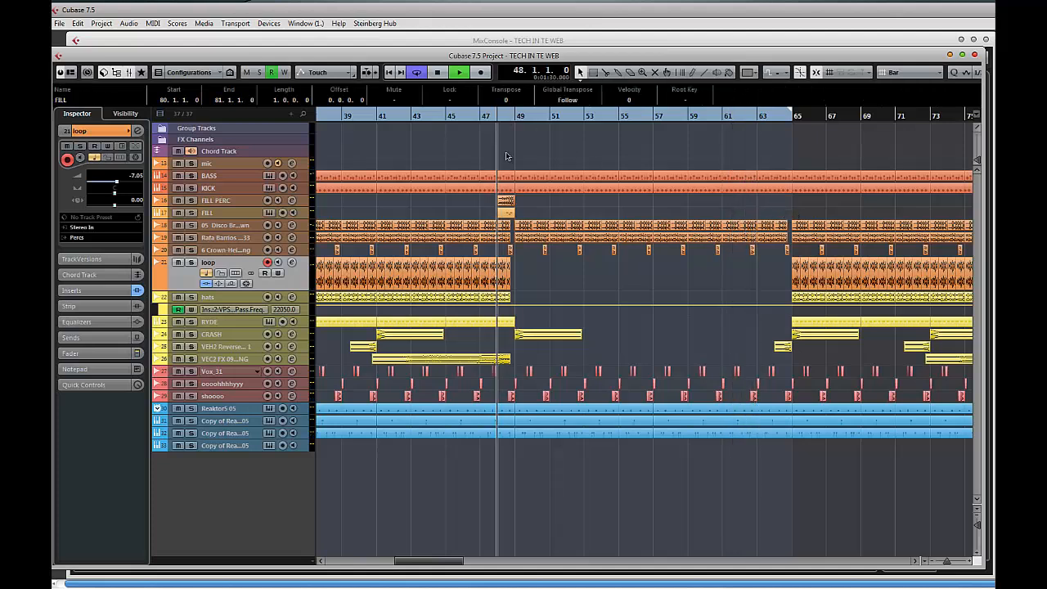
left_click(191, 237)
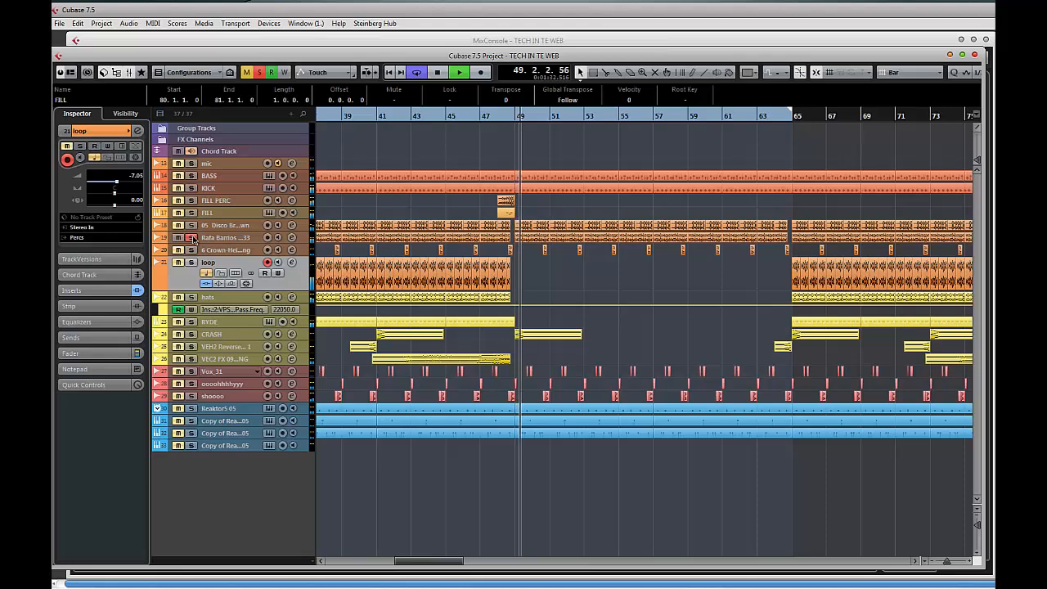
left_click(193, 238)
left_click(229, 238)
key("space")
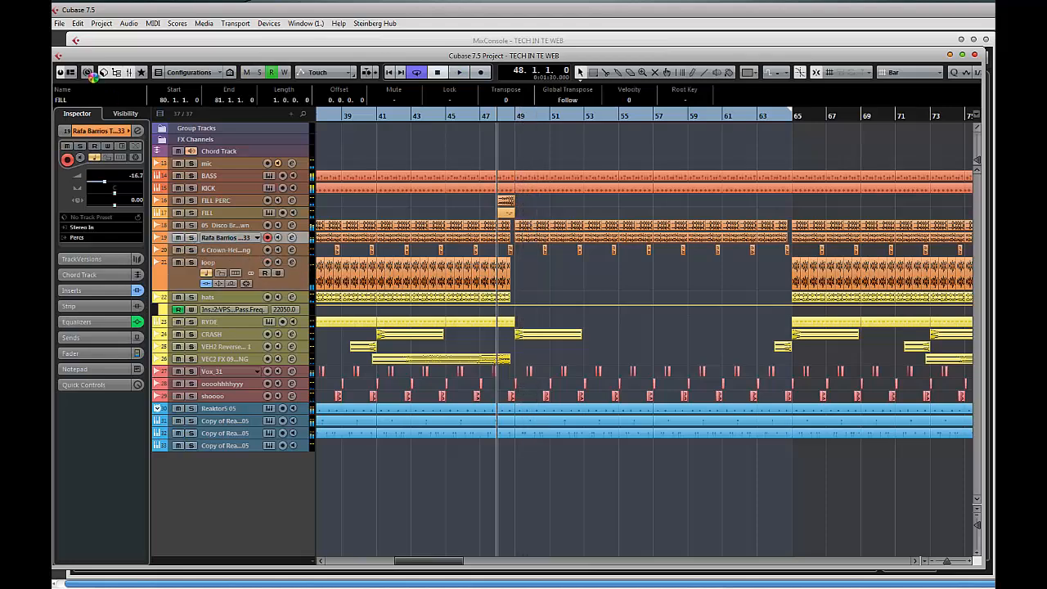
left_click(104, 41)
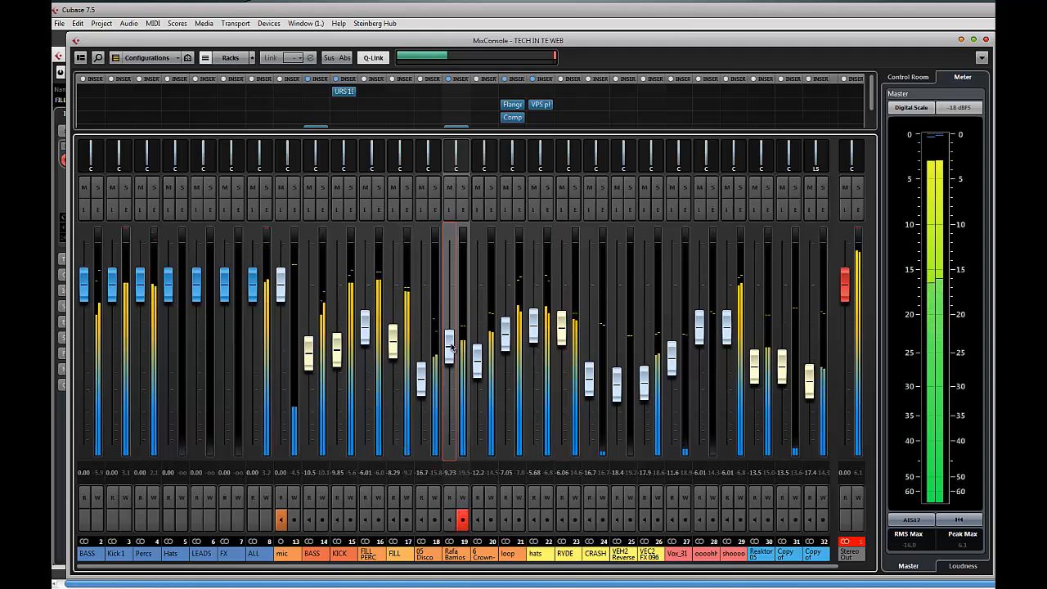
left_click_drag(454, 344, 455, 344)
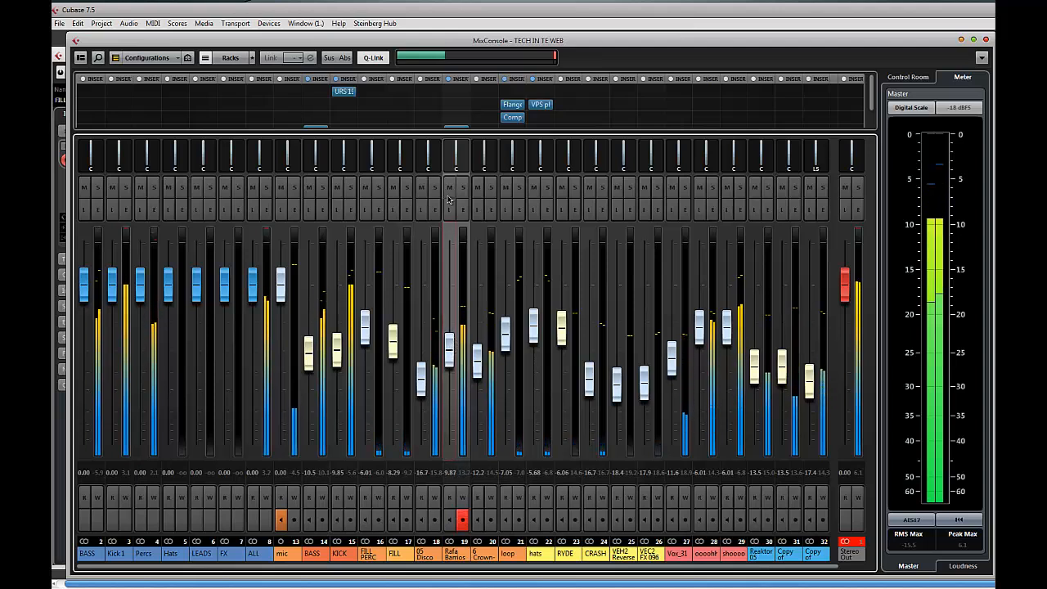
- Cut the high EQ band of the Rafa Barrios Tops 33 channel to -24 dB at 6.13 kHz and return to the arrangement
left_click(462, 211)
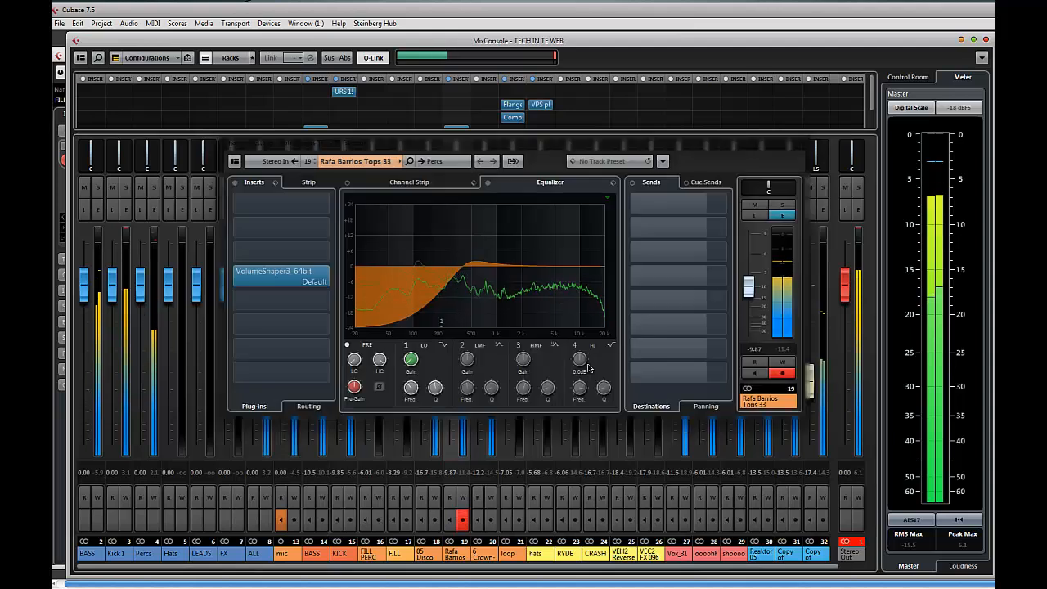
left_click_drag(598, 281, 563, 332)
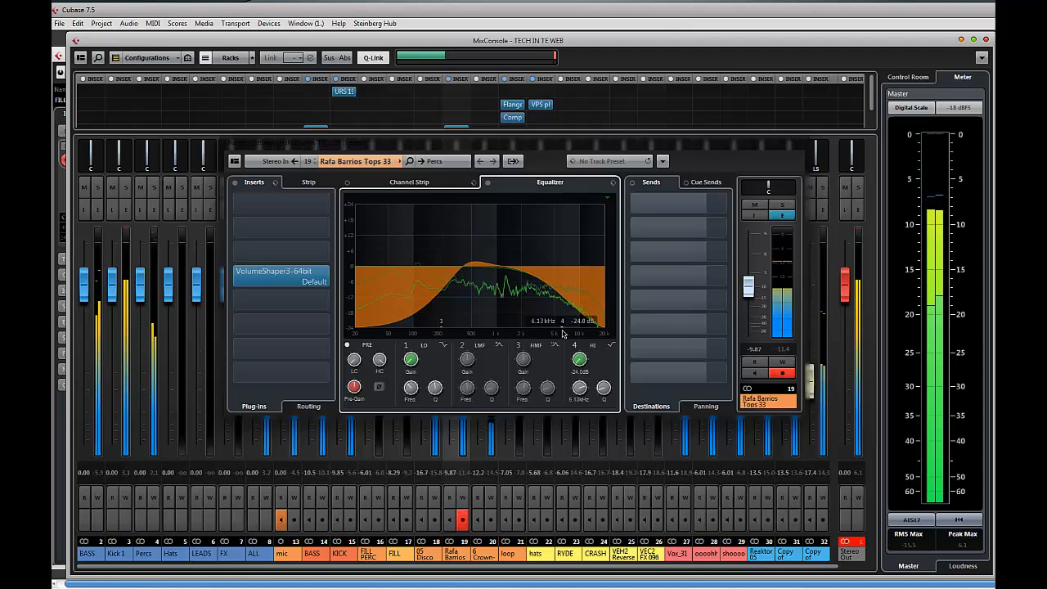
left_click(797, 144)
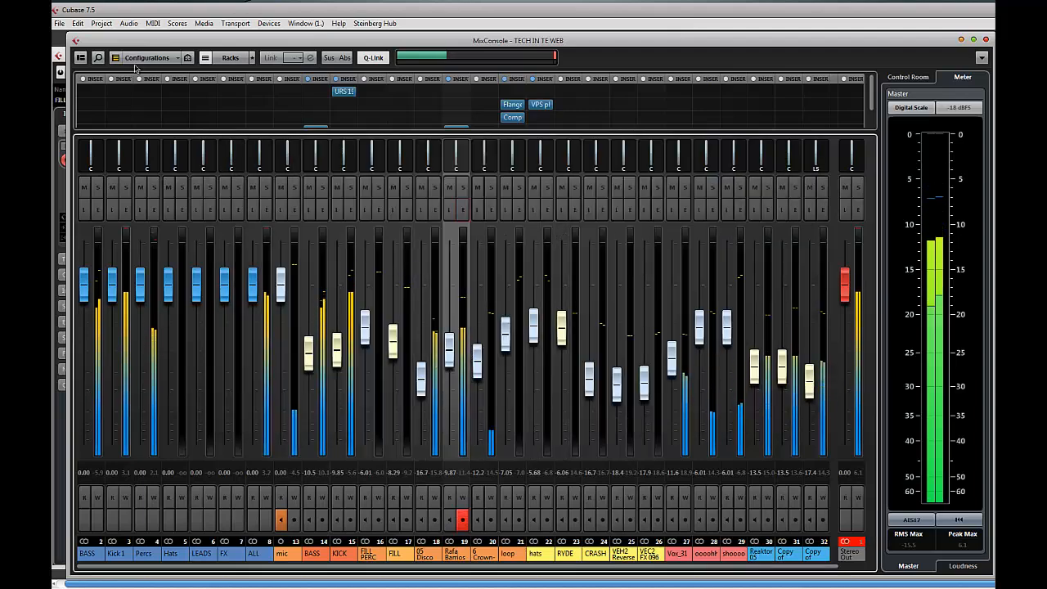
left_click(59, 187)
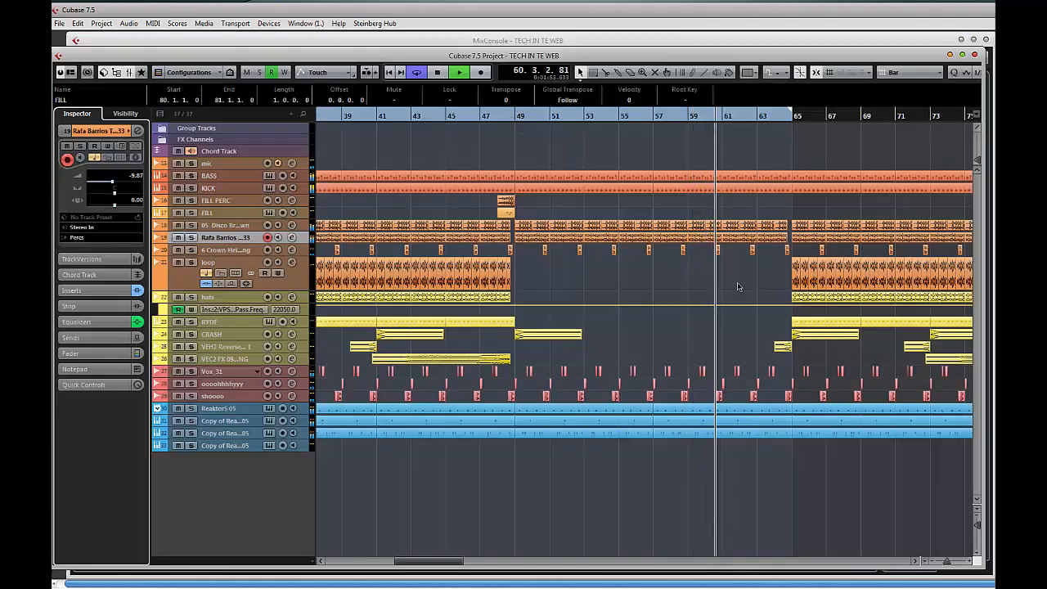
- Delete the KICK parts from bar 65 to 81 and extend the locator range to bar 81
left_click_drag(708, 286, 548, 278)
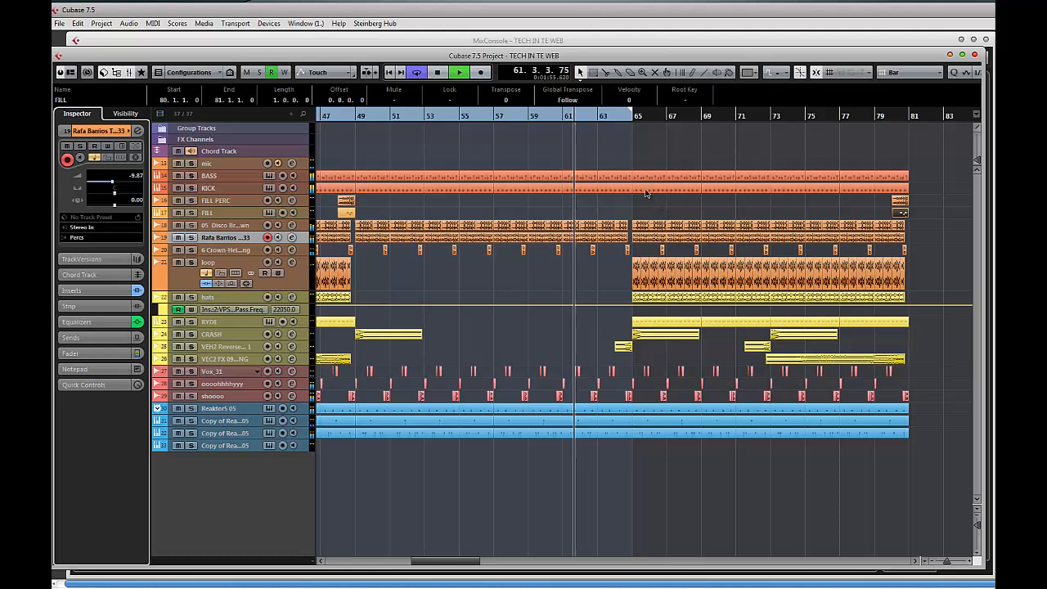
left_click(661, 189)
key("space")
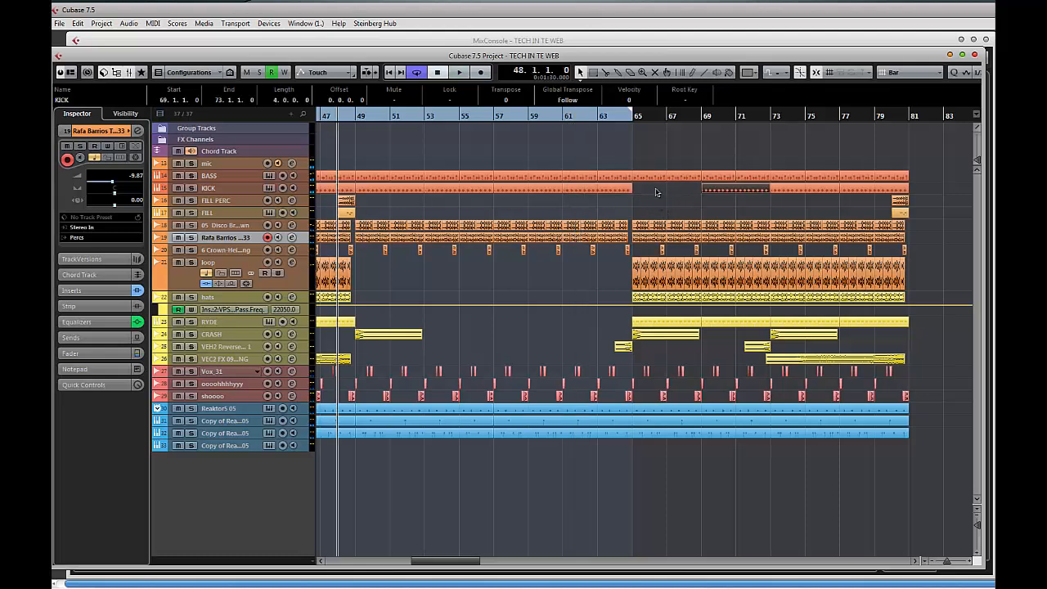
key("Delete")
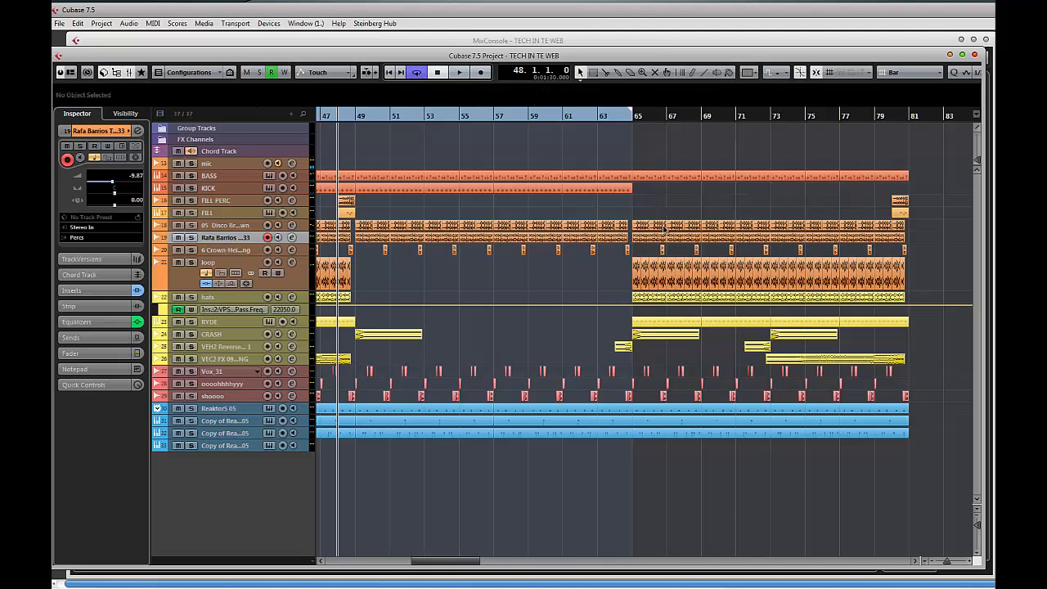
left_click_drag(630, 112, 881, 140)
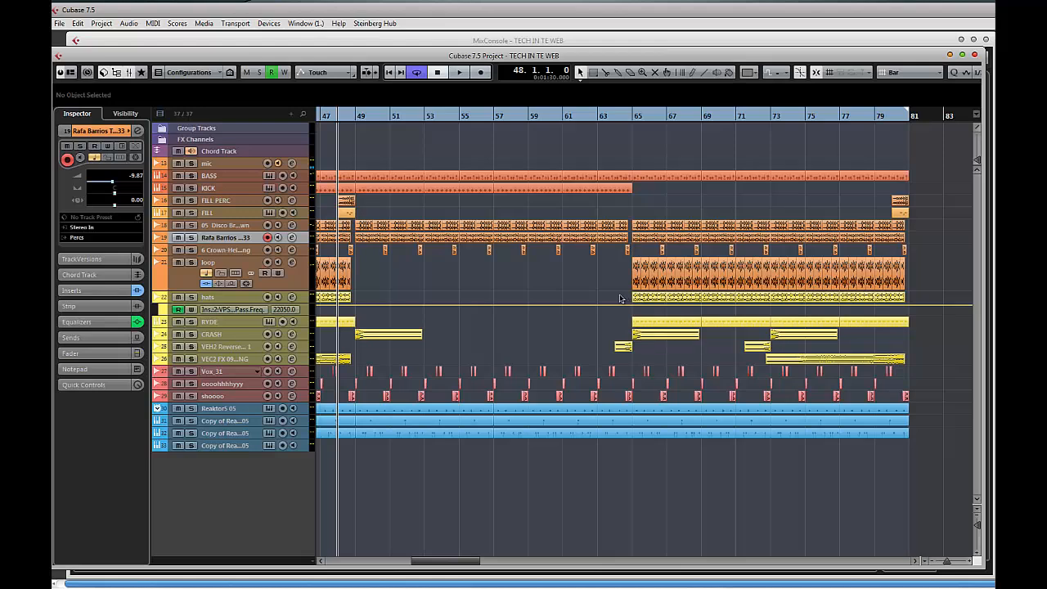
- Delete the hats clips from bar 65 to 81 and the RYDE parts from bar 65 to 73
left_click(903, 300)
key("Delete")
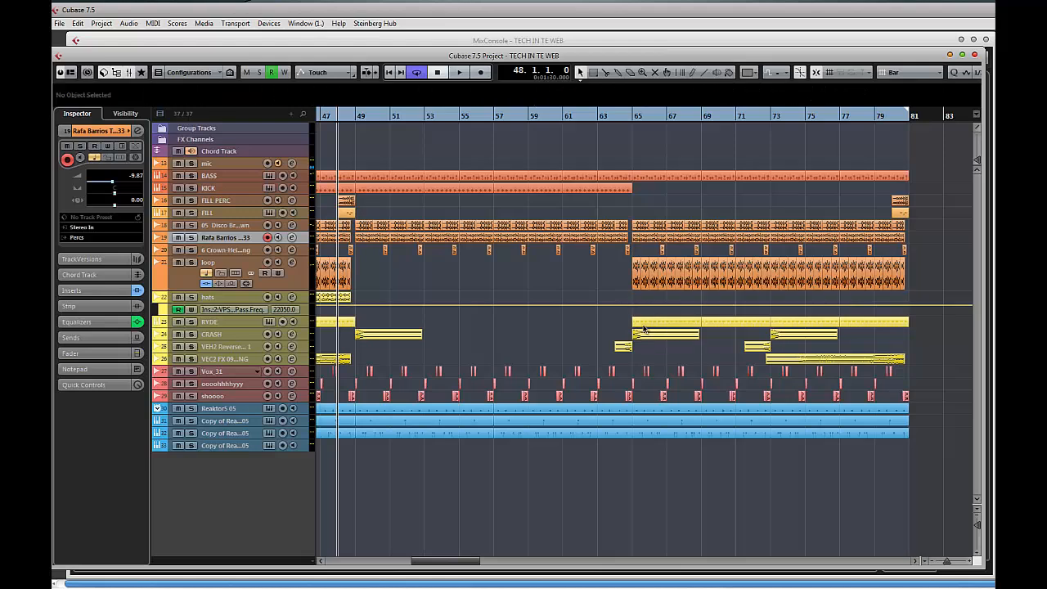
left_click(757, 324)
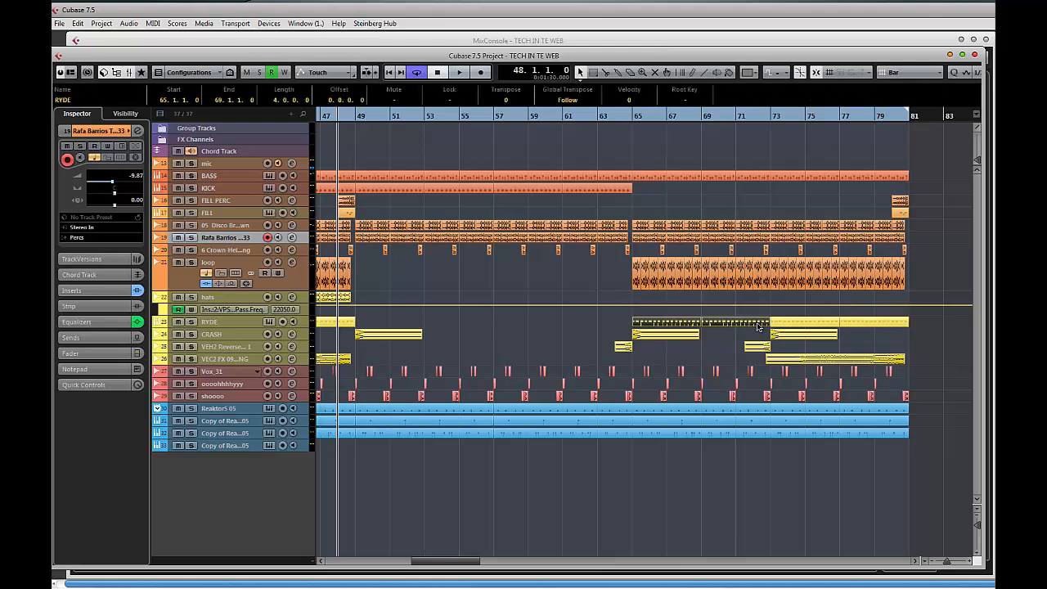
key("Delete")
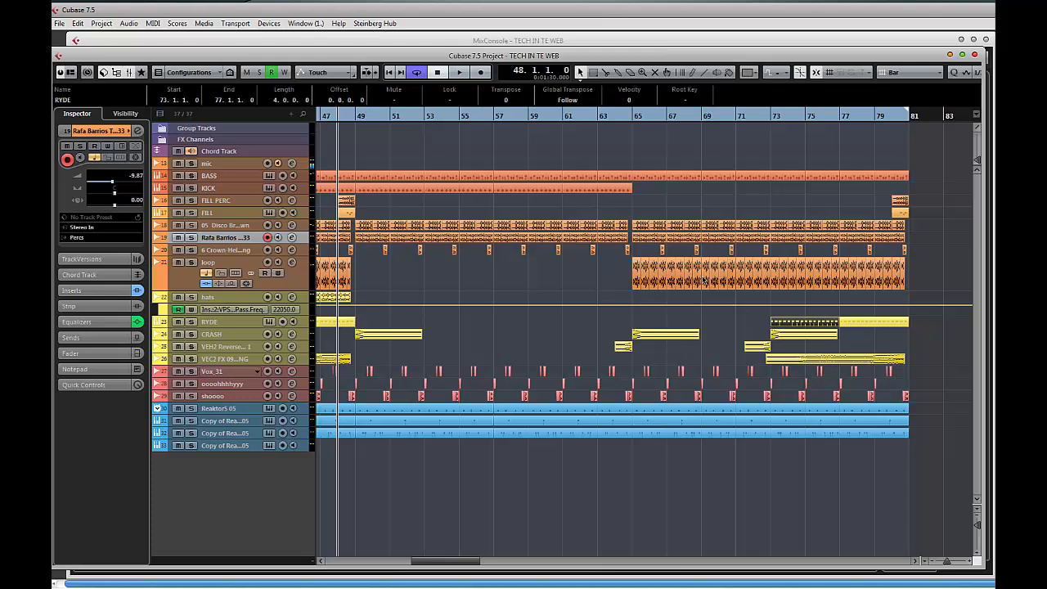
- Insert the VPS philta filter after the Compressor on the loop track's channel and move its windows out of the way
left_click(188, 282)
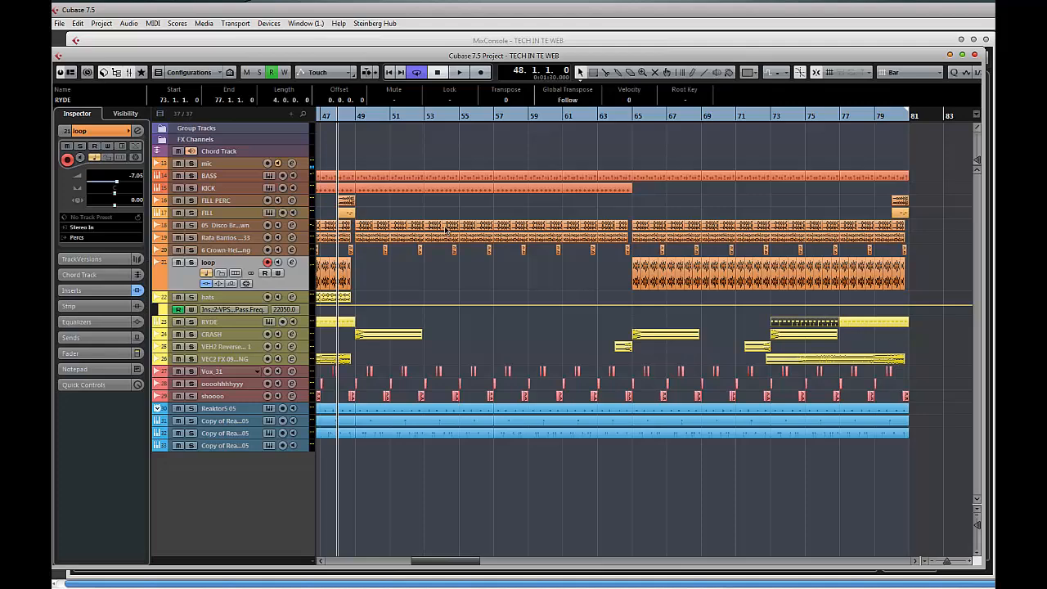
left_click(138, 132)
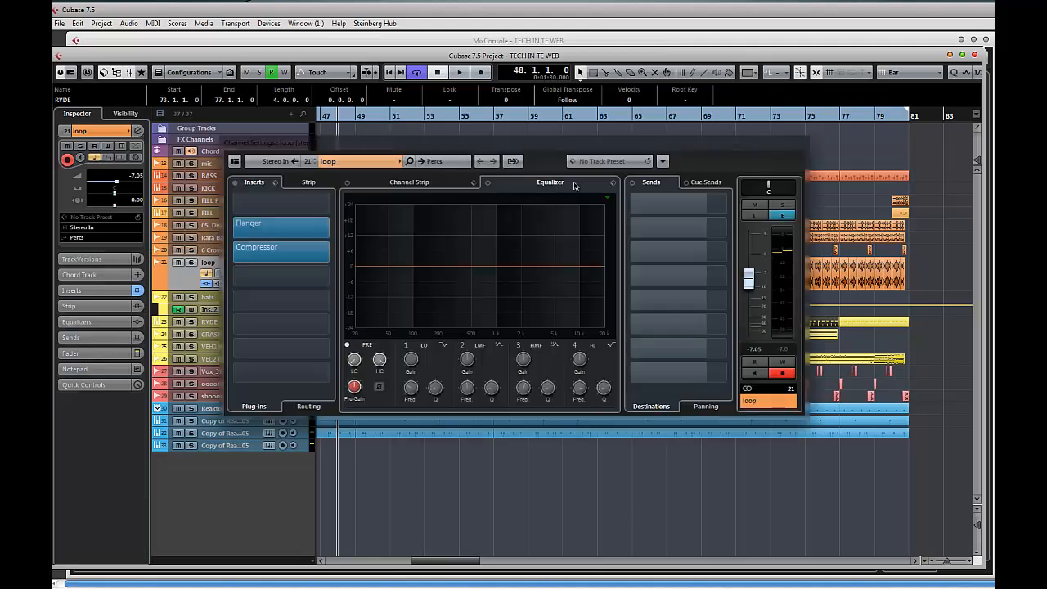
left_click(328, 278)
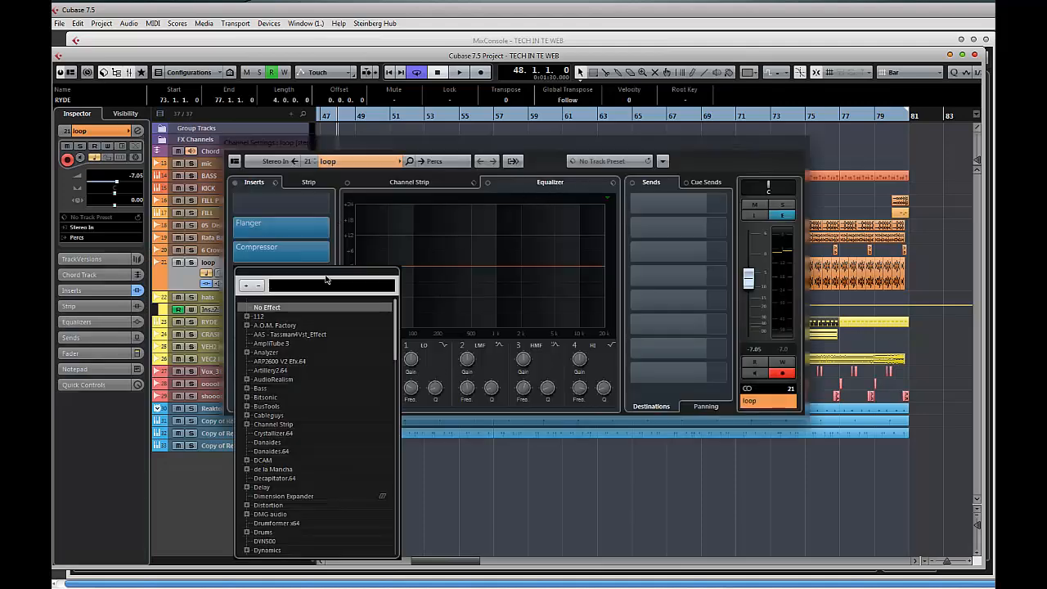
type("PHI")
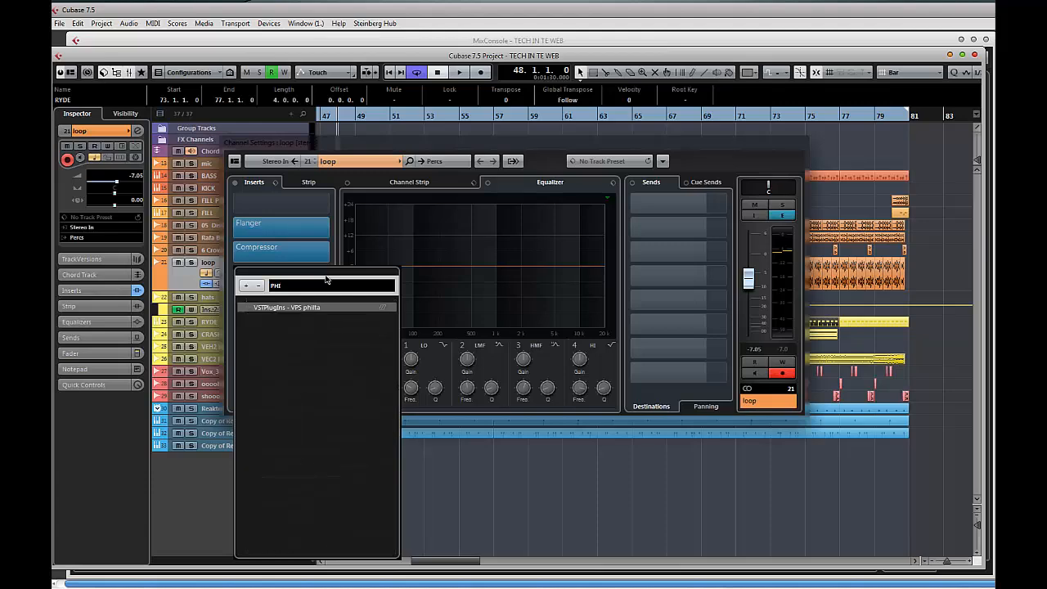
key("Return")
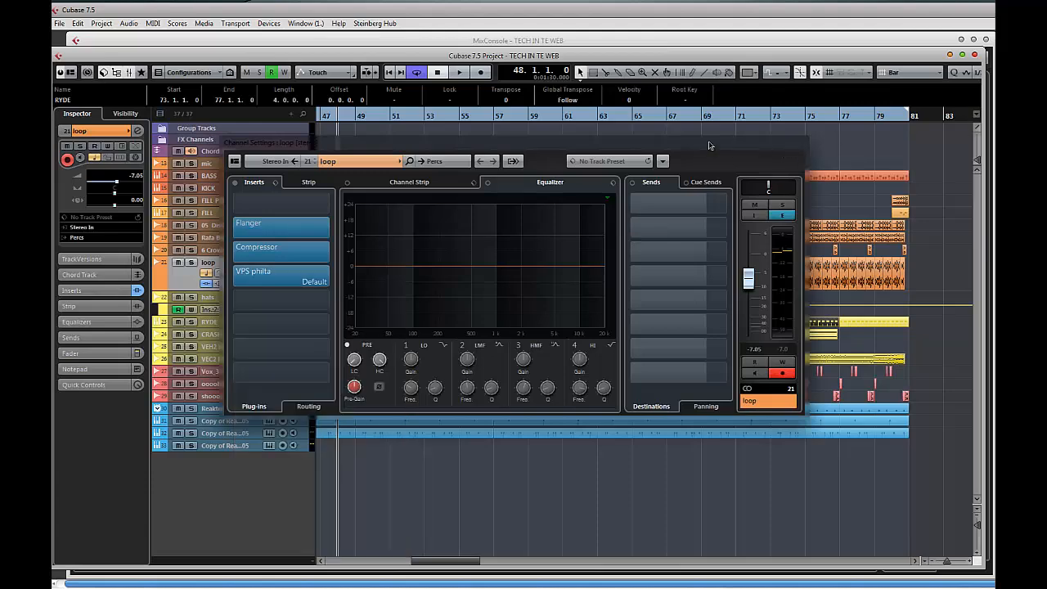
left_click_drag(913, 149, 993, 127)
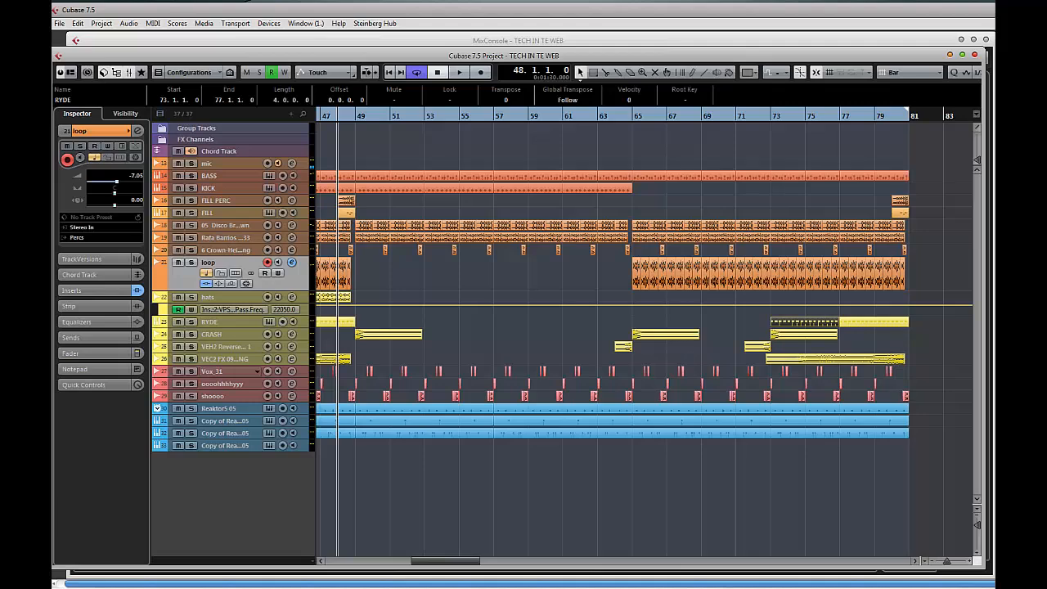
left_click_drag(711, 300, 1046, 203)
- Play the section with automation writing enabled to capture Philta's lowpass frequency on the loop track, and close the plug-in
key("space")
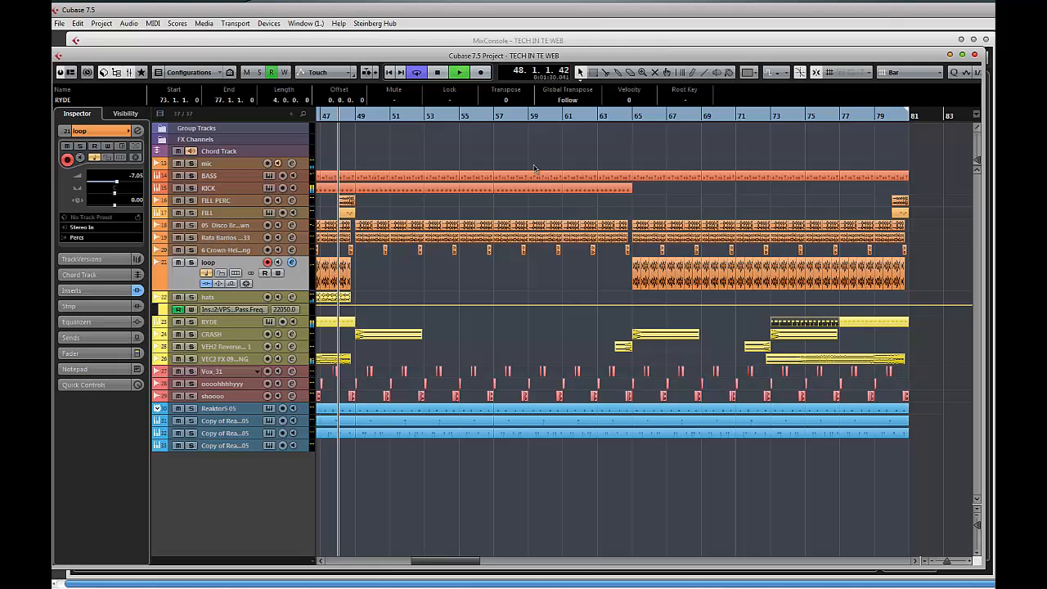
left_click(643, 148)
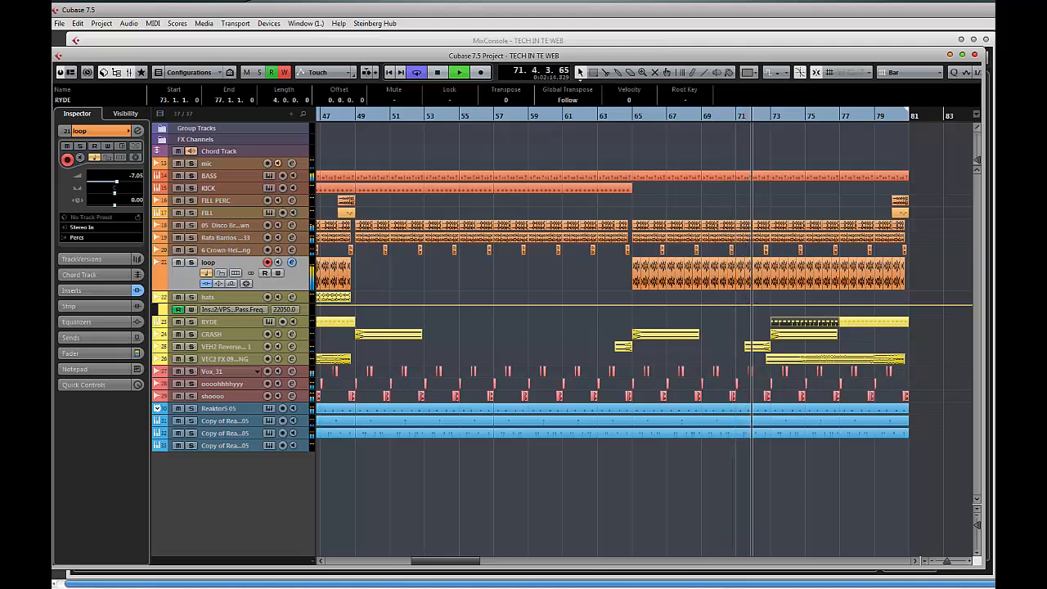
left_click_drag(994, 156, 610, 145)
key("space")
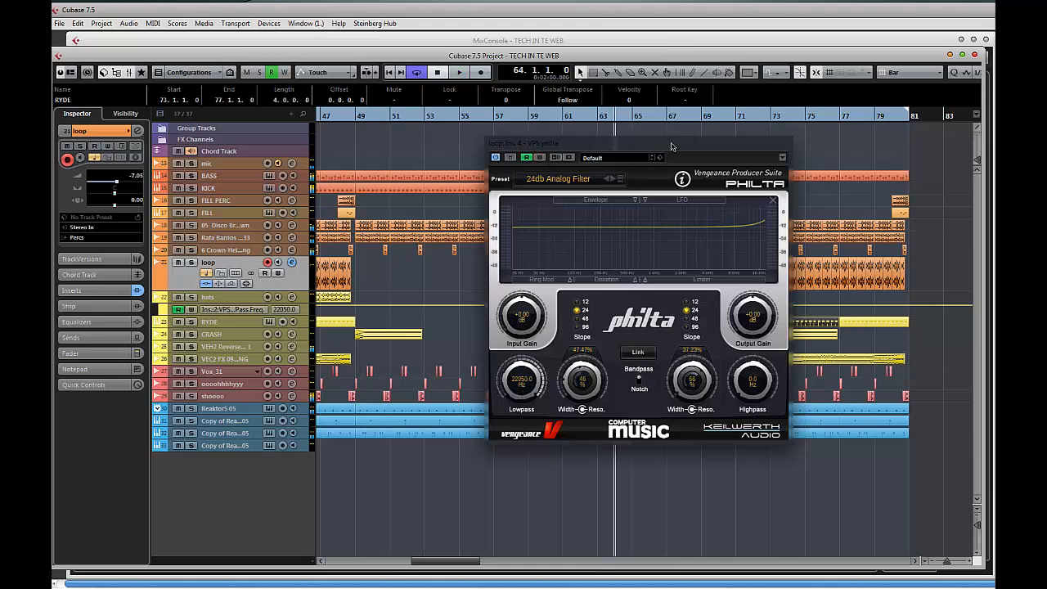
left_click(786, 145)
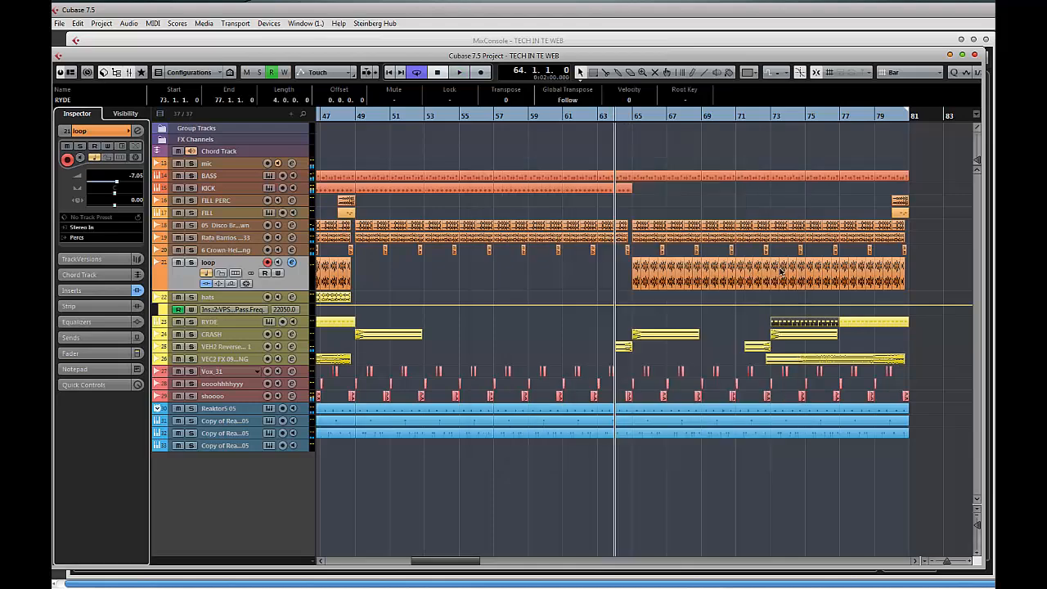
- Show the loop track's Philta lowpass frequency automation, enlarge its lane, and delete the recorded points around bar 64
right_click(183, 279)
left_click(264, 451)
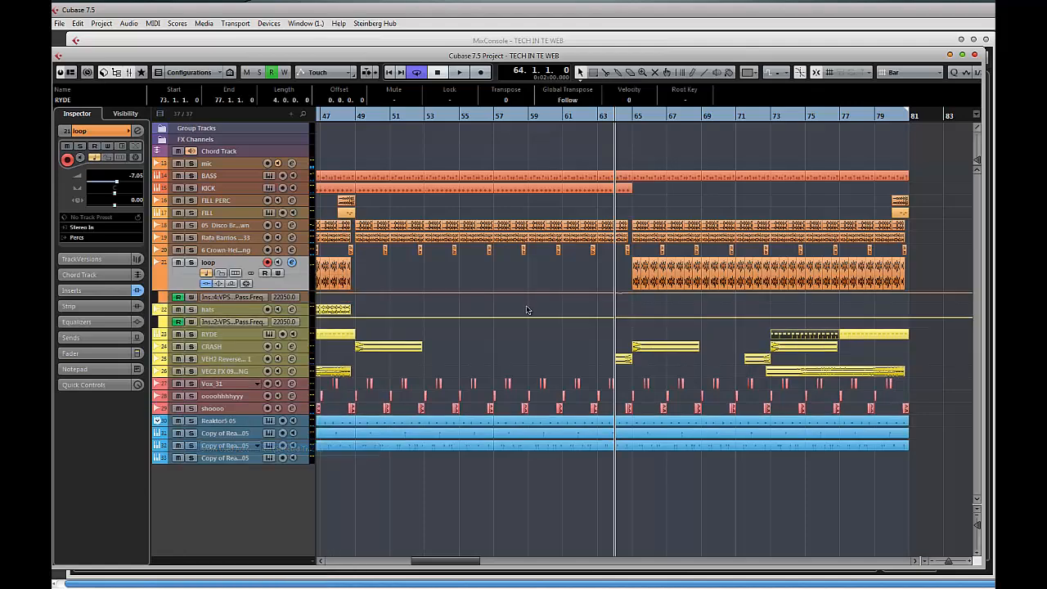
left_click_drag(301, 301, 304, 350)
left_click_drag(614, 292, 647, 319)
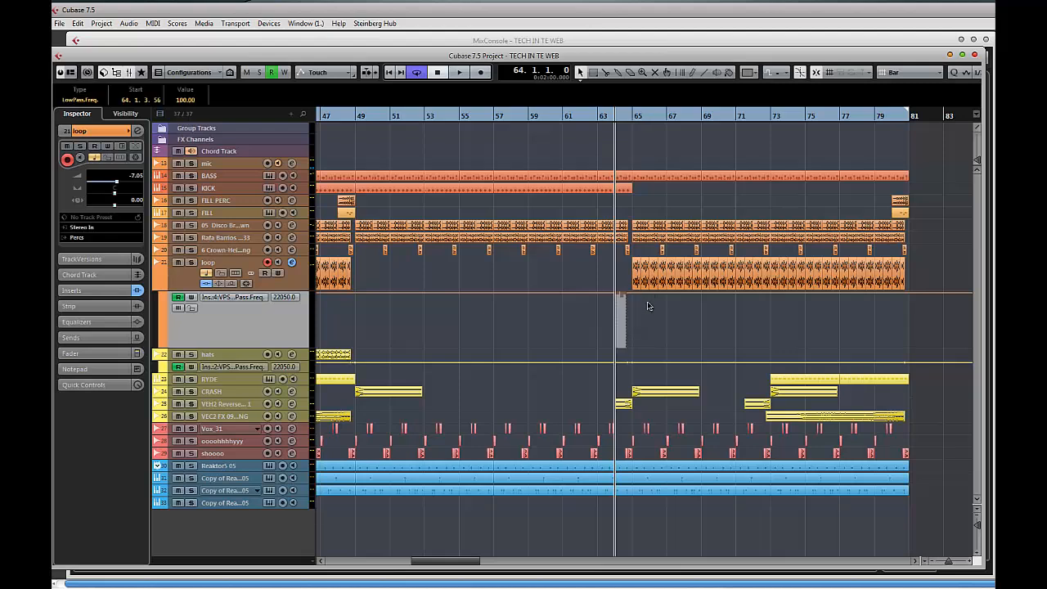
left_click(660, 306)
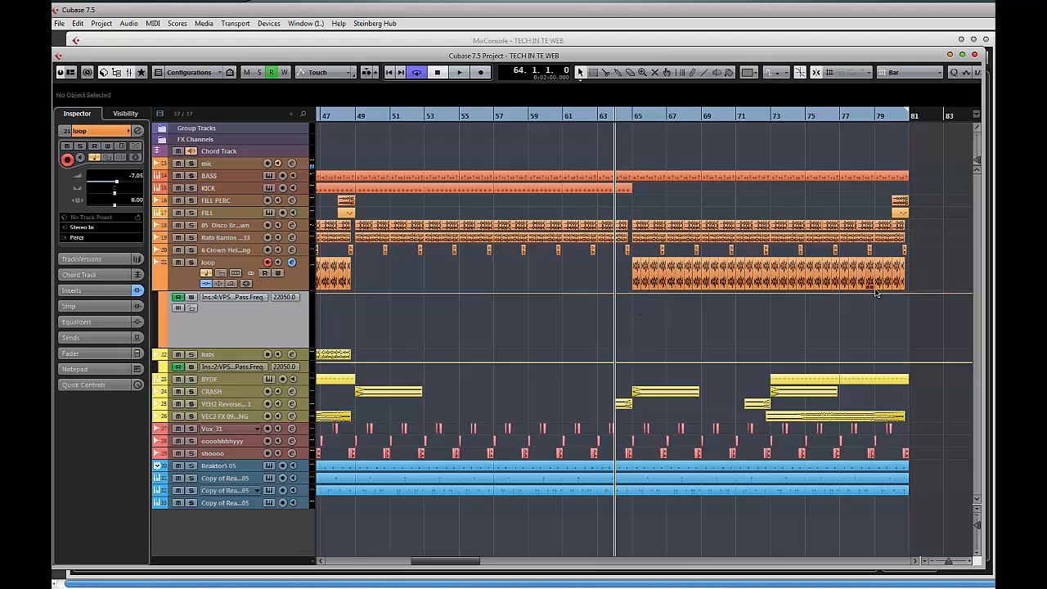
- Shape the loop's lowpass automation to drop from 100 to 0 just after bar 49 and rise from 0 at bar 65 to 100 near bar 81
left_click(899, 296)
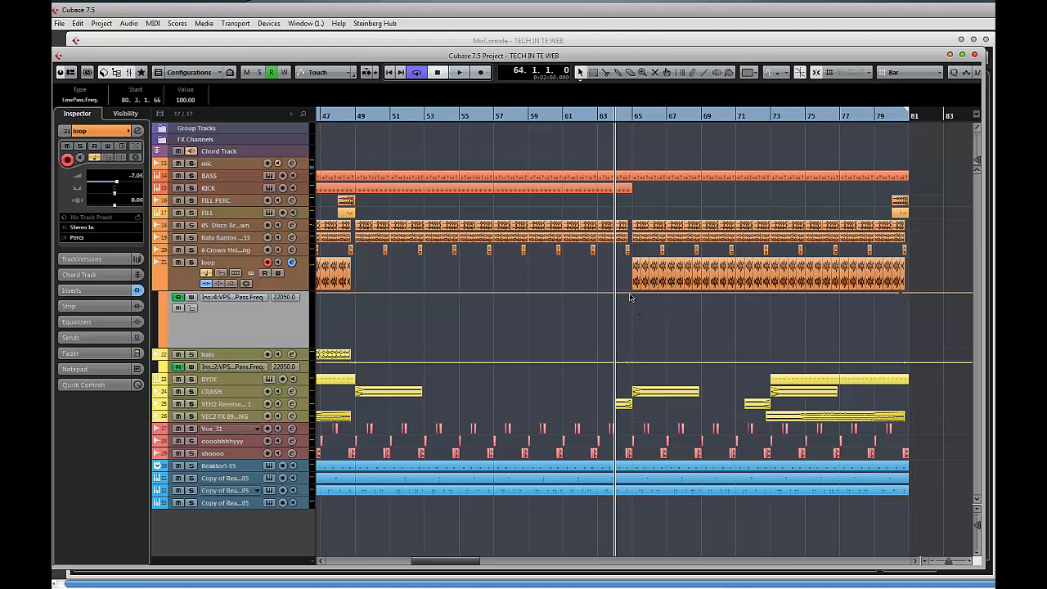
left_click_drag(629, 297, 630, 370)
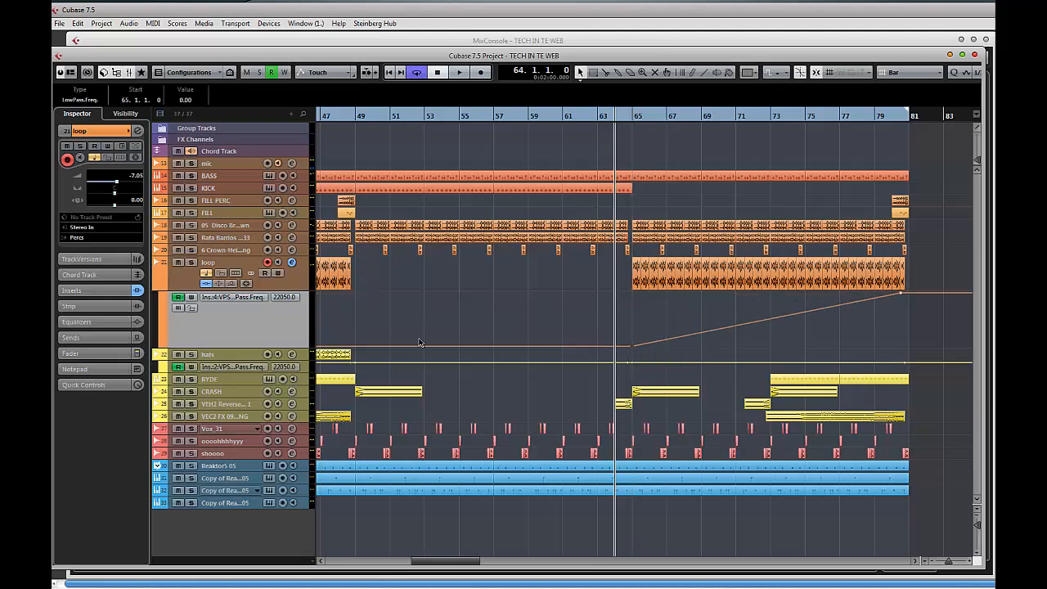
left_click_drag(354, 350, 374, 286)
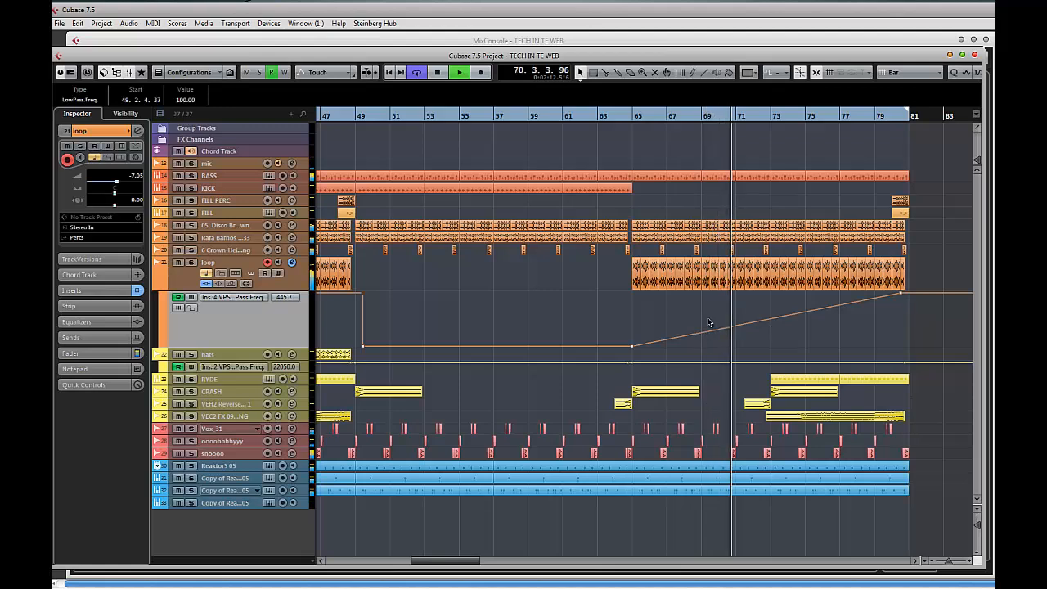
- Delete the reverse effect clip leading into bar 73 and the crash clip at bar 73
left_click(762, 406)
key("Delete")
left_click(775, 394)
key("Delete")
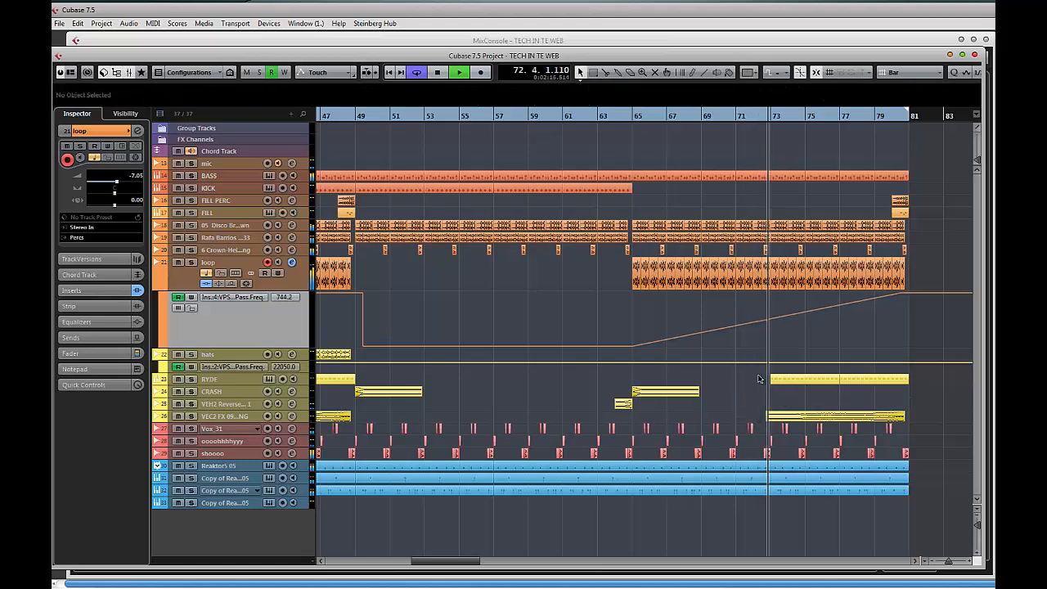
- Listen back through the arrangement up to the start of the breakdown, stop playback, and view the whole song
left_click_drag(755, 378, 888, 382)
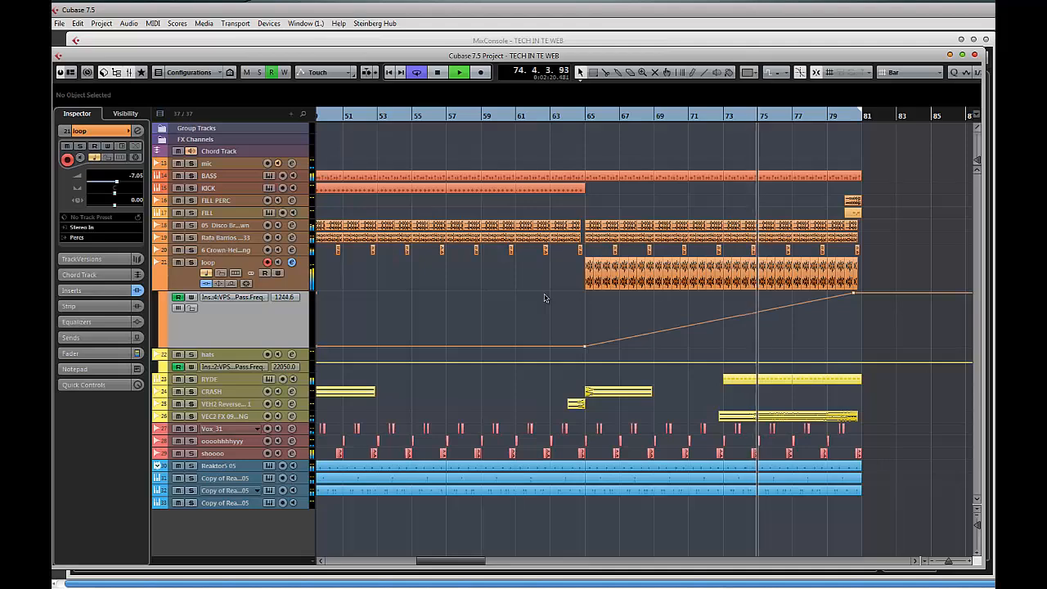
key("g")
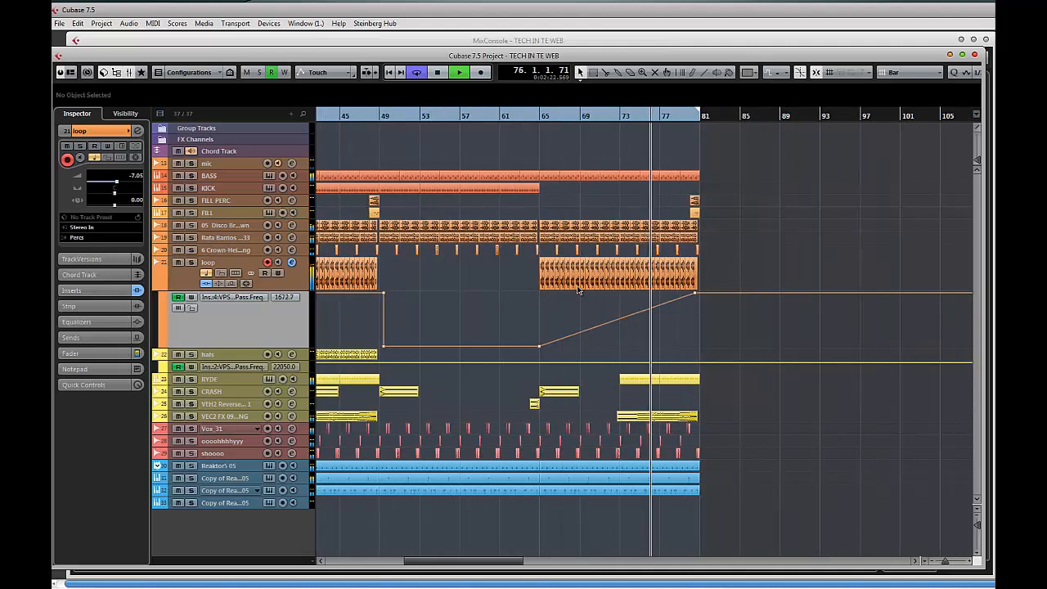
left_click_drag(453, 317, 559, 309)
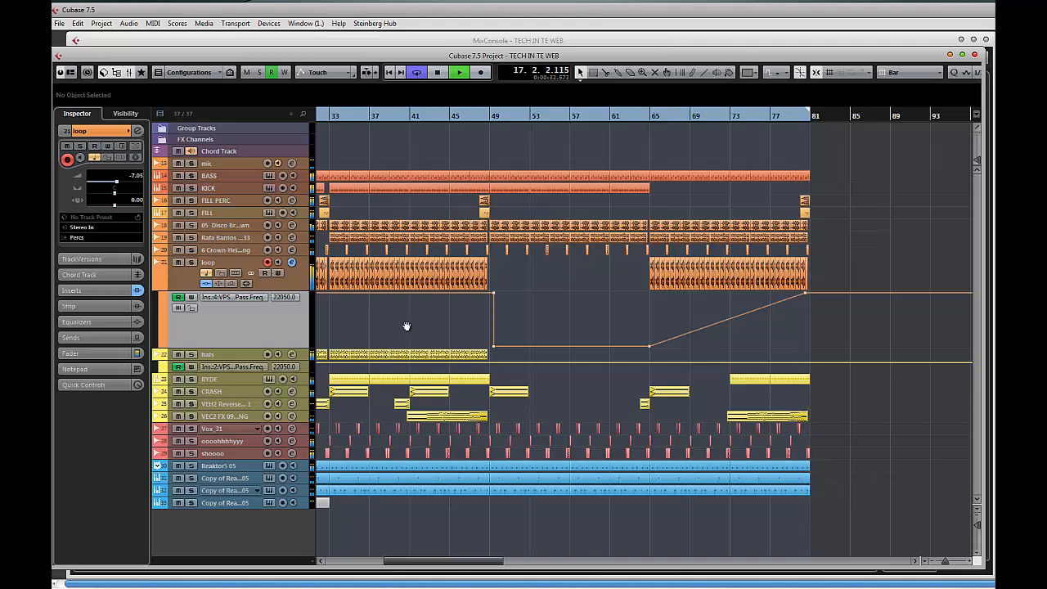
left_click_drag(406, 326, 710, 323)
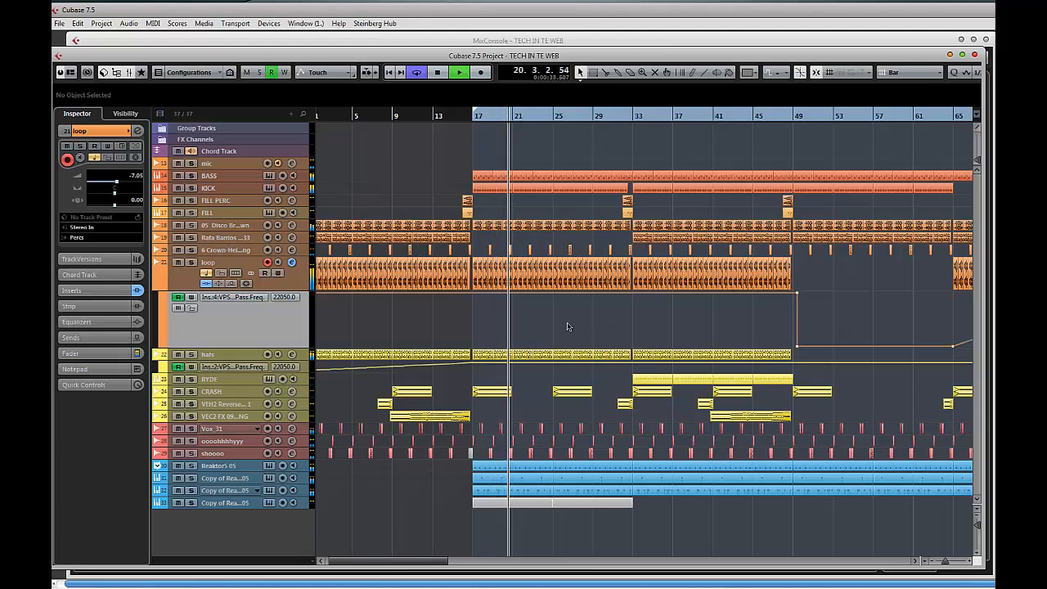
key("space")
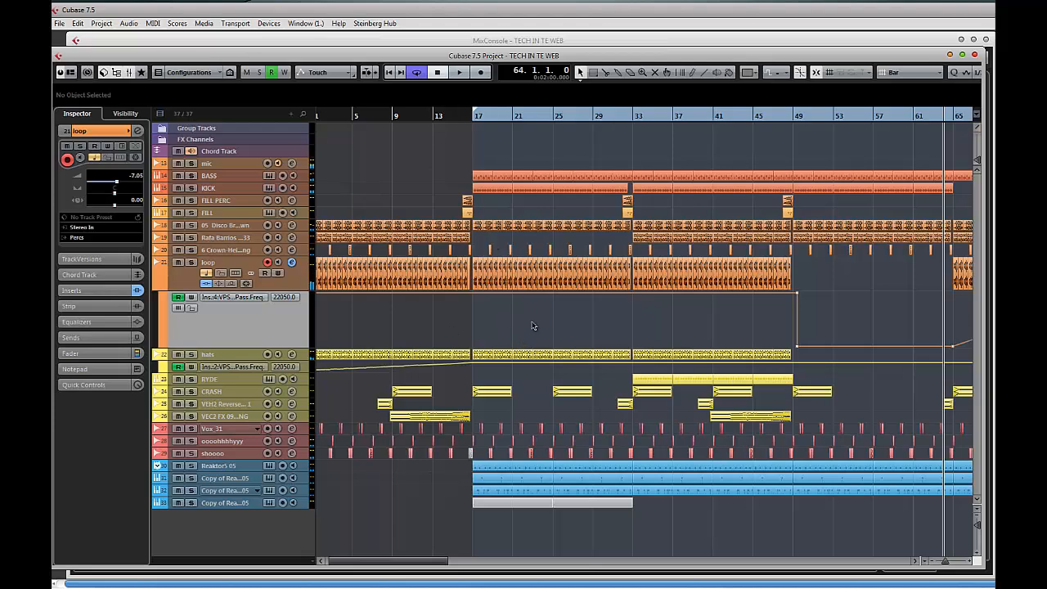
key("g")
key("g")
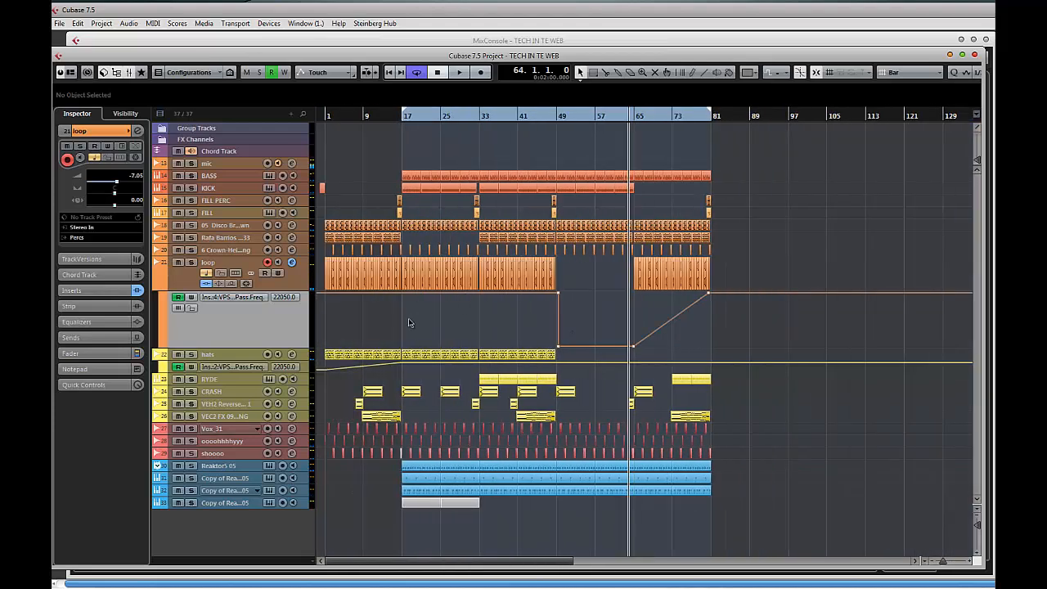
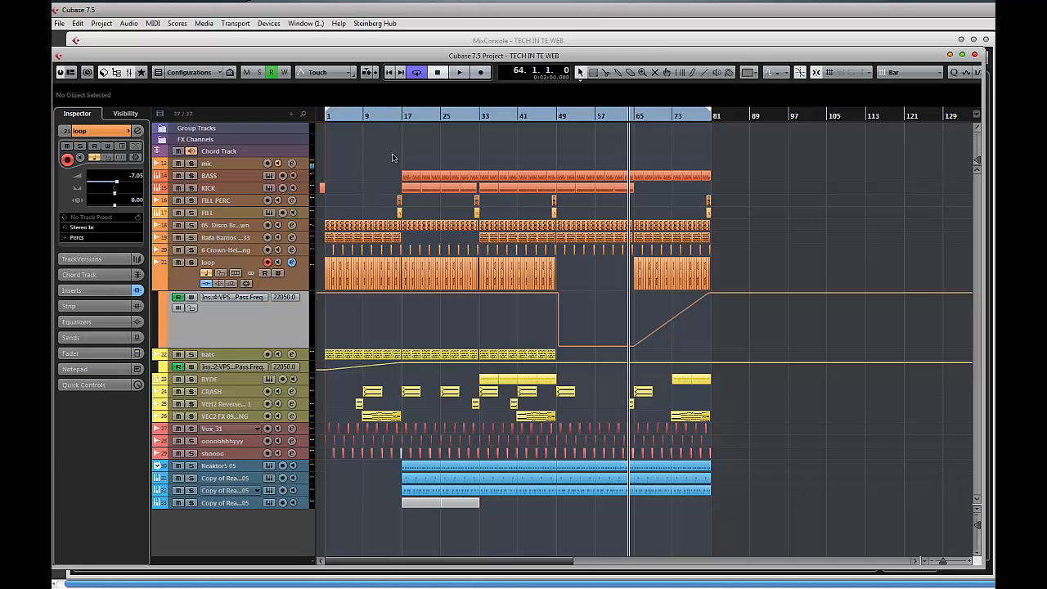
- Play the song from bar 1, enlarge the mixer's insert rack area, and open the Percs group's channel settings
key("Home")
key("space")
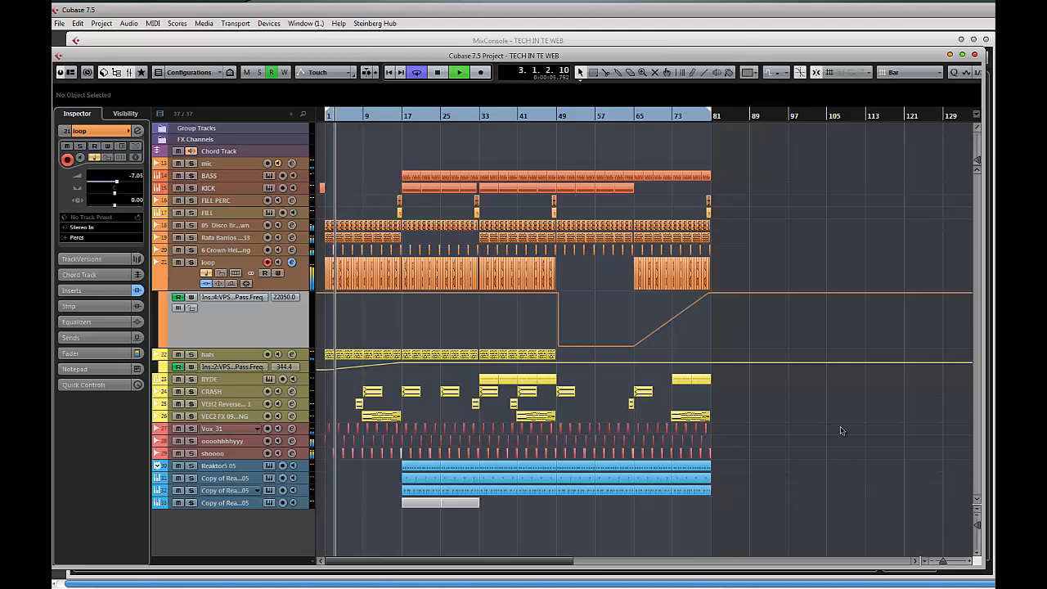
key("F3")
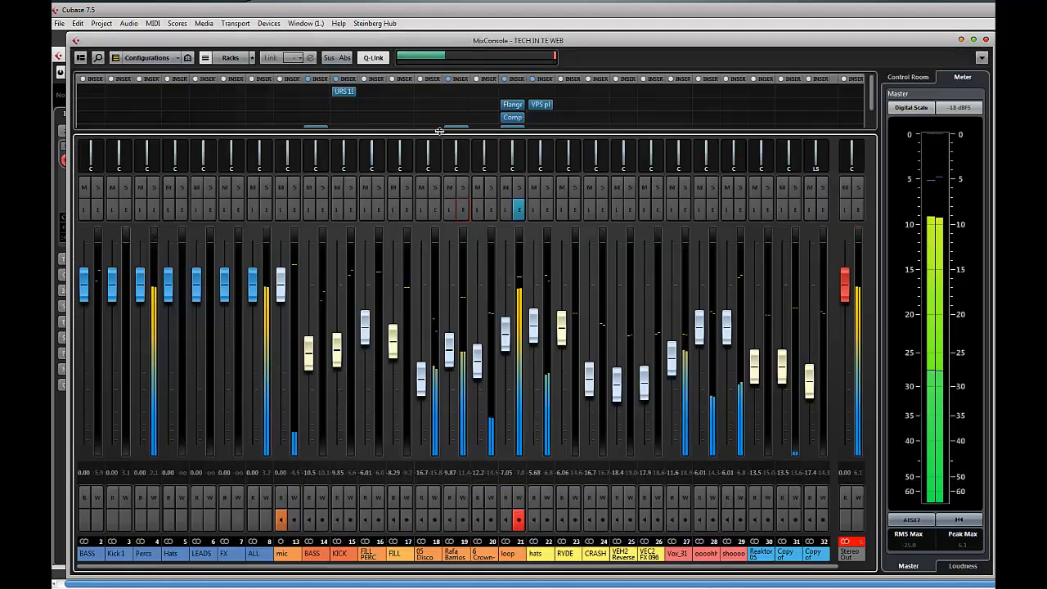
left_click_drag(439, 131, 430, 264)
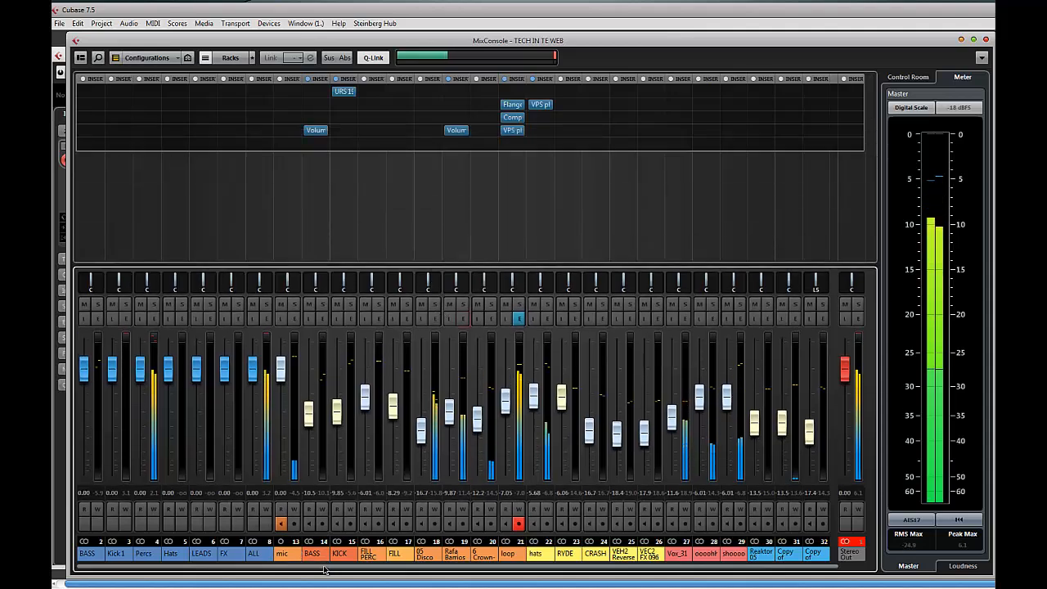
left_click(147, 553)
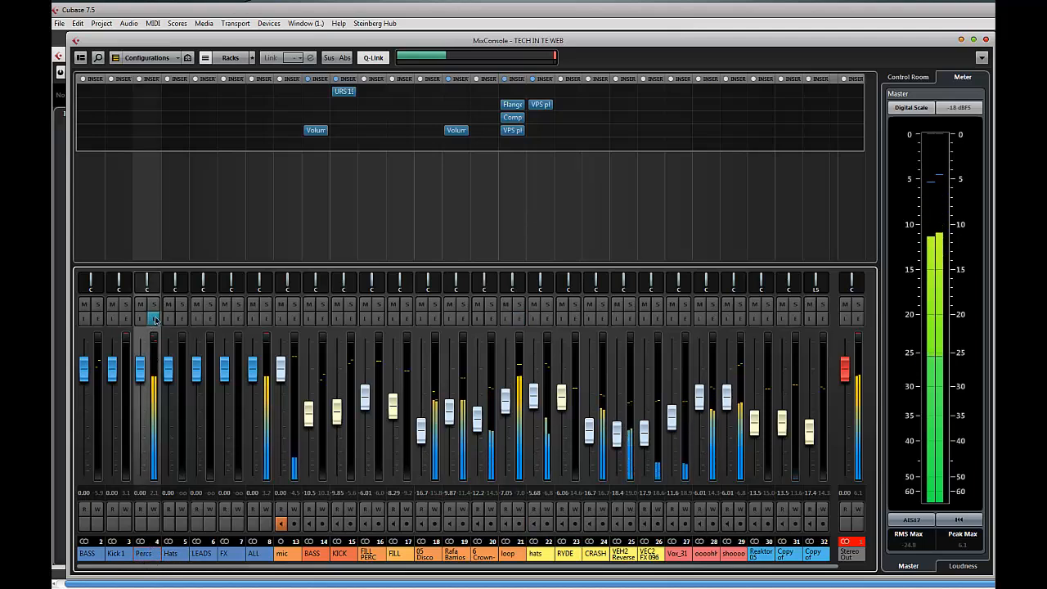
left_click(153, 318)
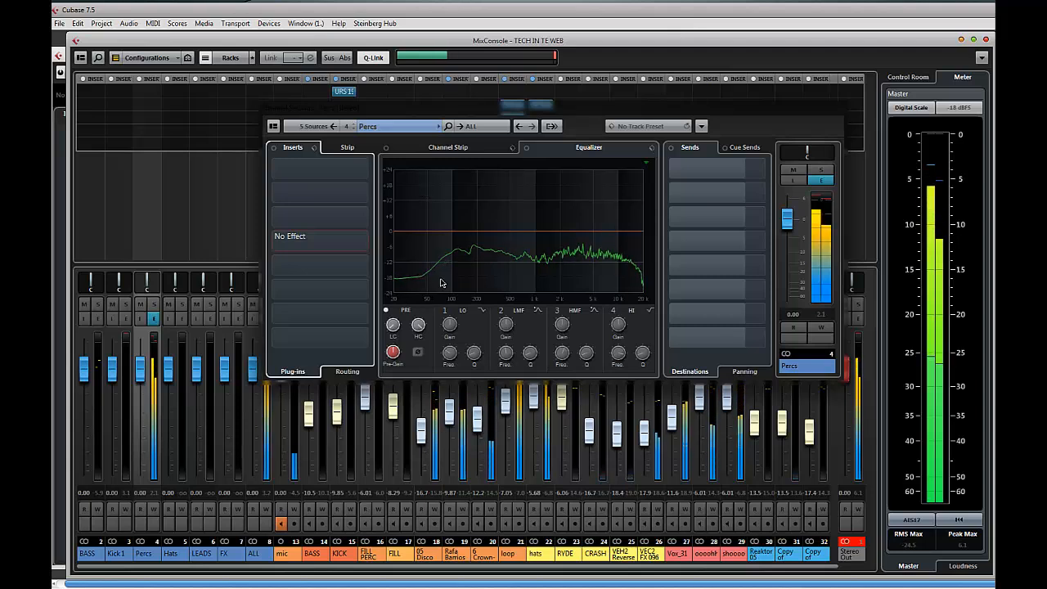
- Enable the low-cut filter on the Percs group and set its frequency to 100 Hz
mouse_move(393, 324)
left_click_drag(390, 325, 391, 322)
double_click(393, 337)
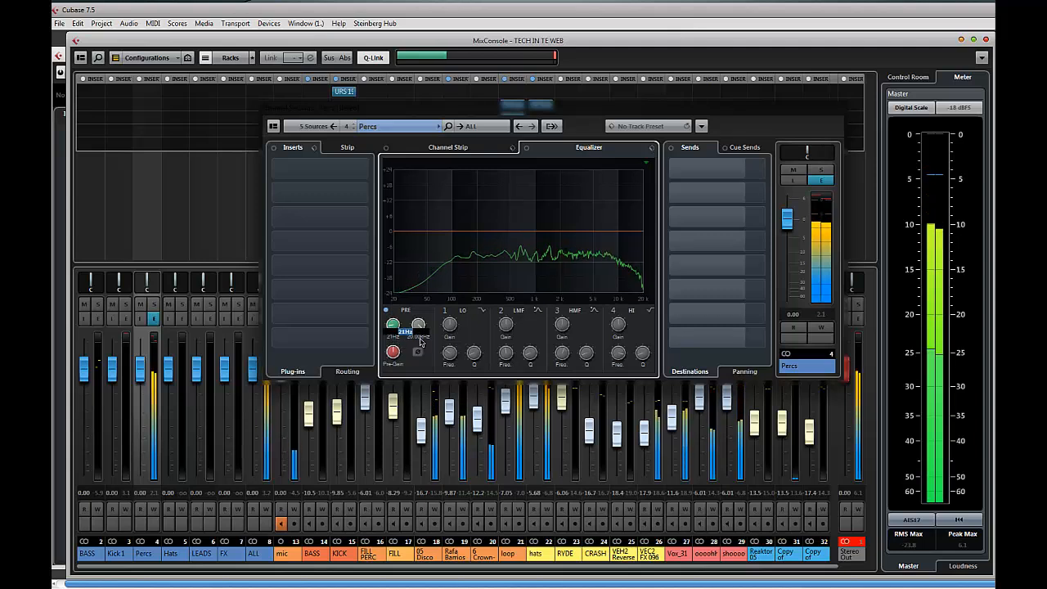
type("100")
key("Return")
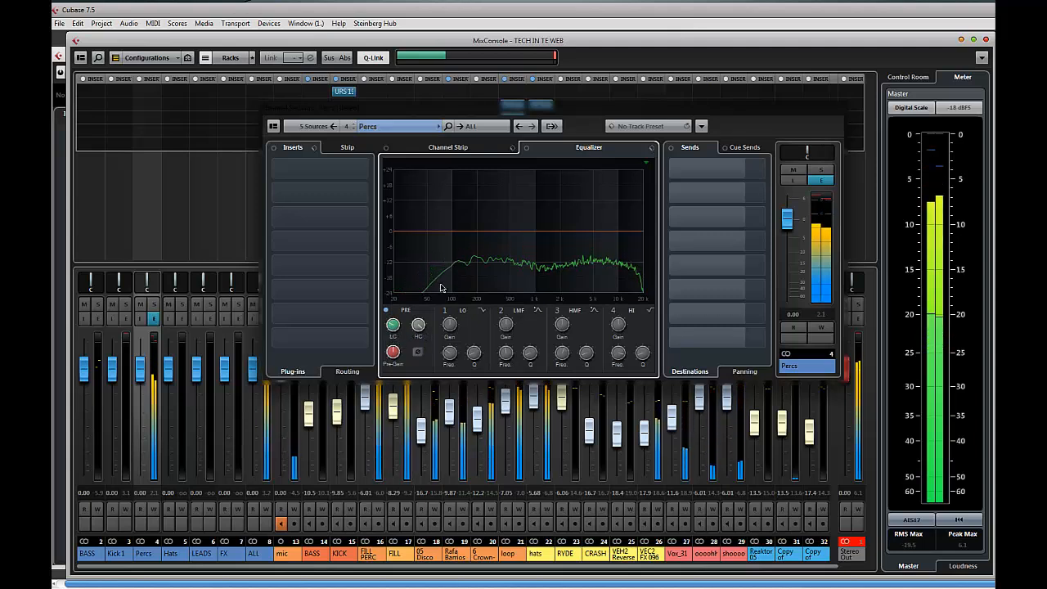
left_click_drag(444, 112, 428, 95)
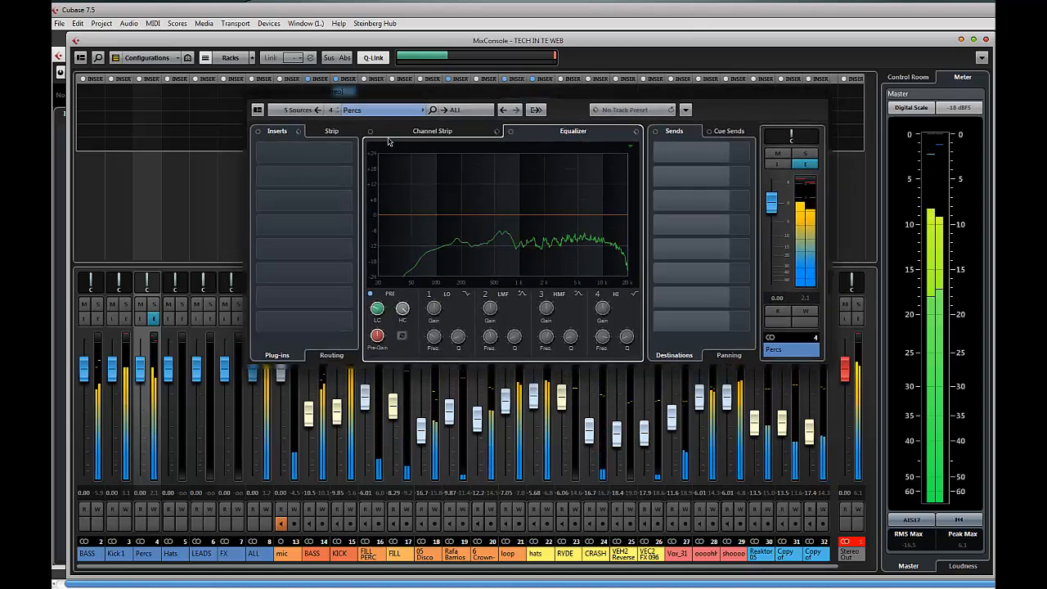
- Show the Percs group's channel strip modules and enable the Standard Compressor
left_click_drag(276, 130, 331, 144)
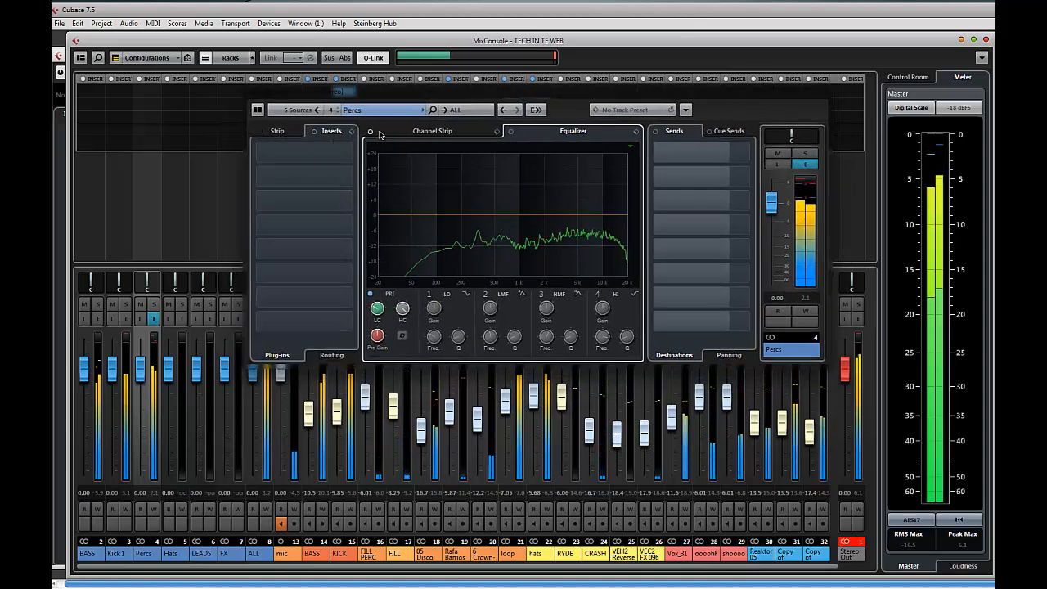
left_click(437, 132)
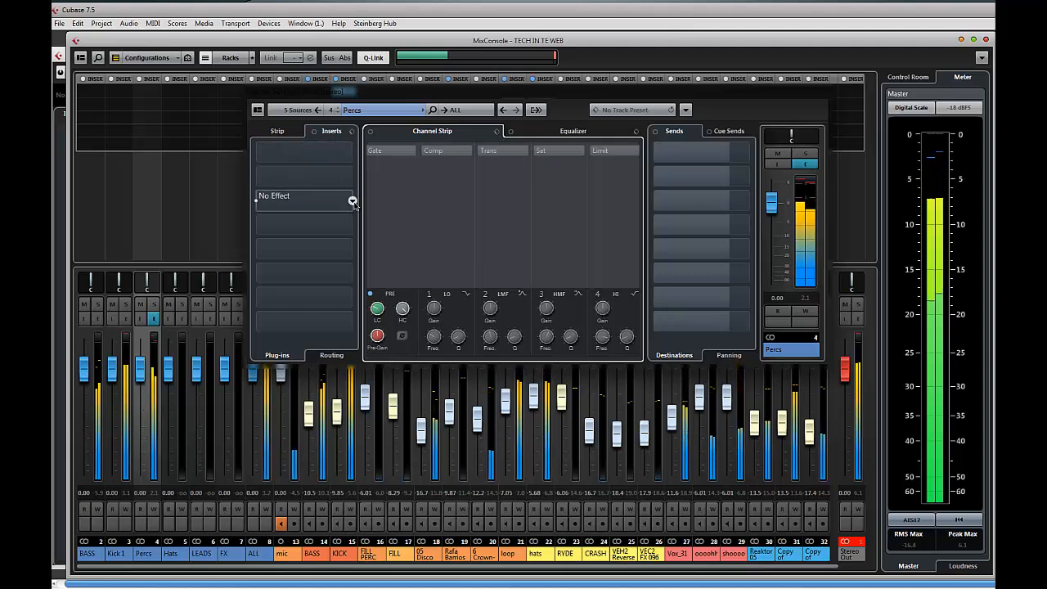
left_click(277, 131)
left_click(337, 132)
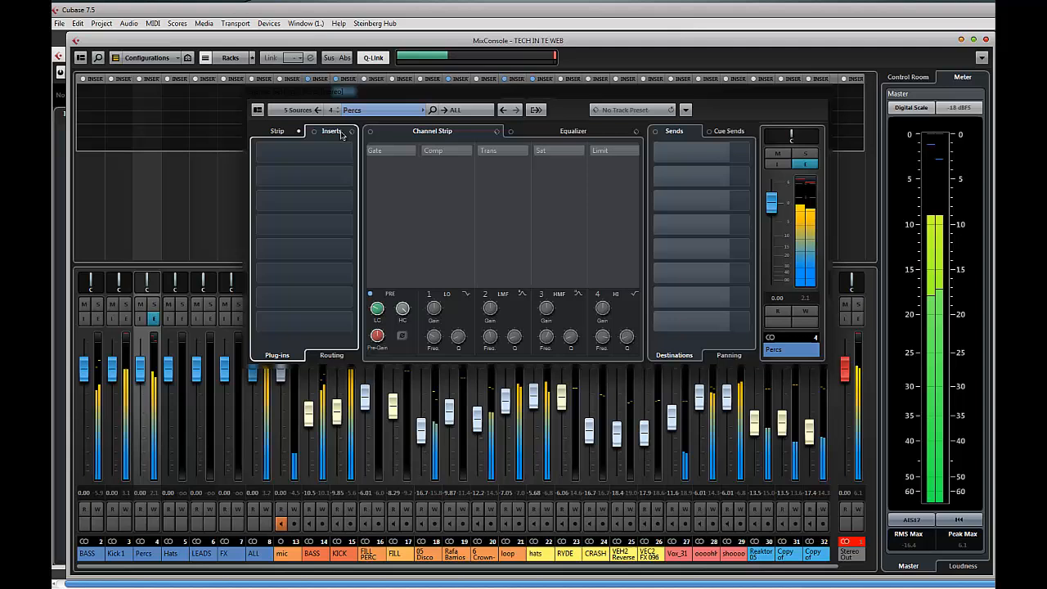
left_click(449, 153)
left_click(449, 153)
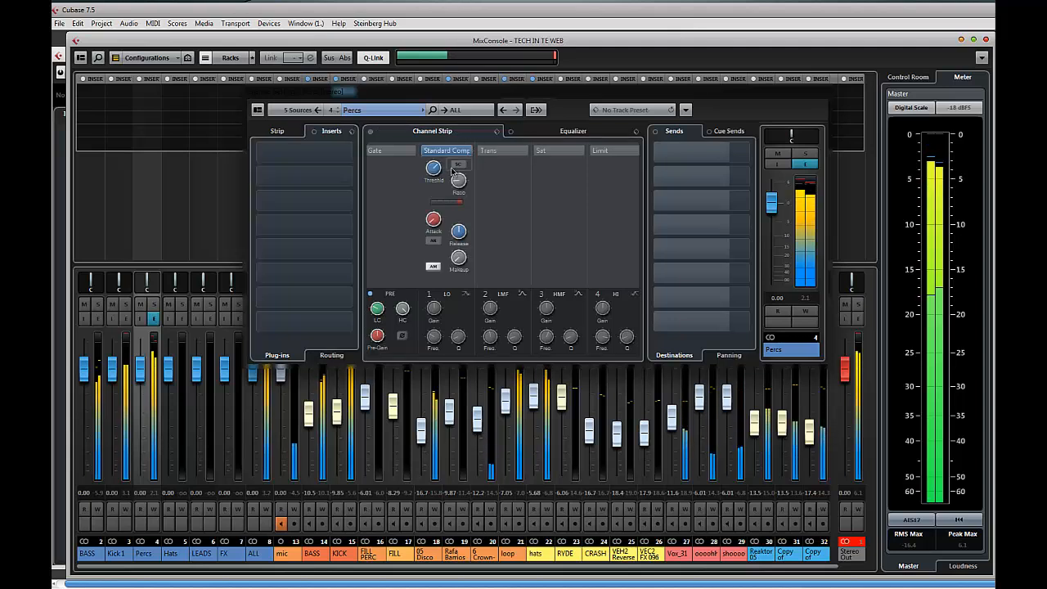
- Adjust the Percs compressor's threshold and compare the sound with the compressor briefly bypassed
left_click_drag(435, 211, 435, 200)
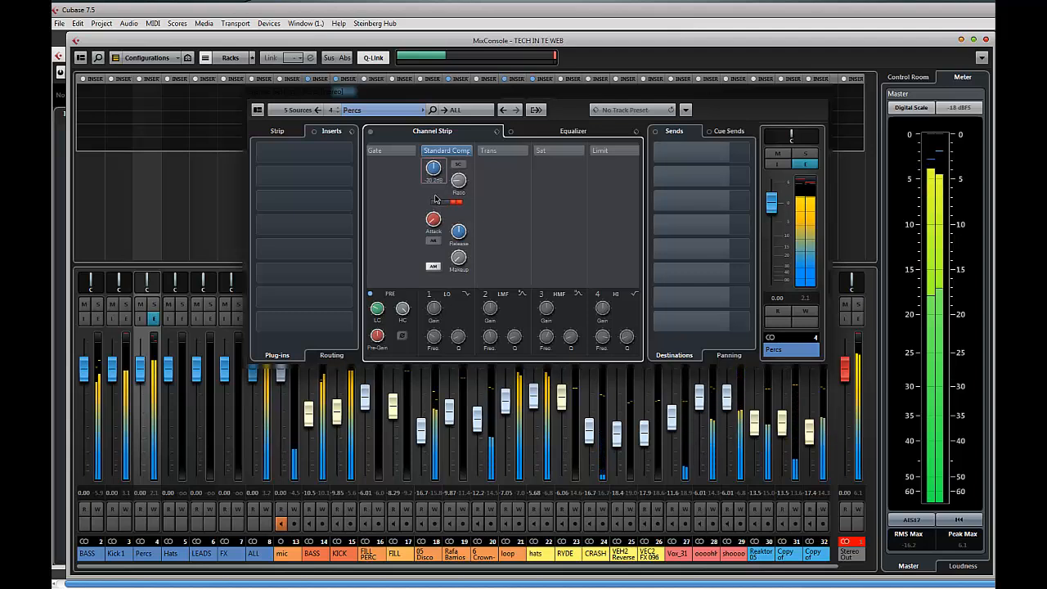
left_click(423, 150)
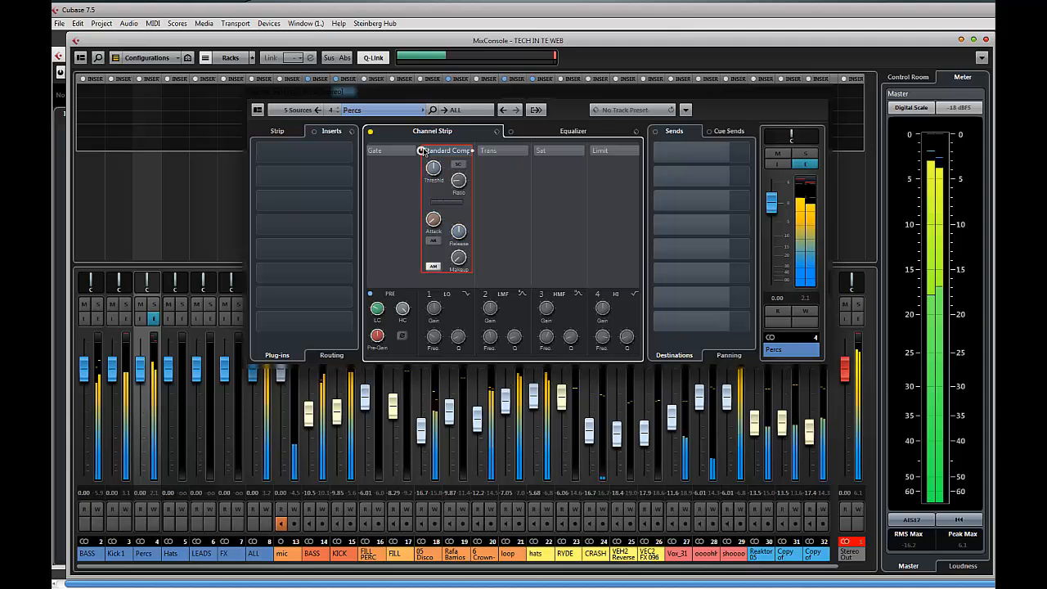
left_click(423, 150)
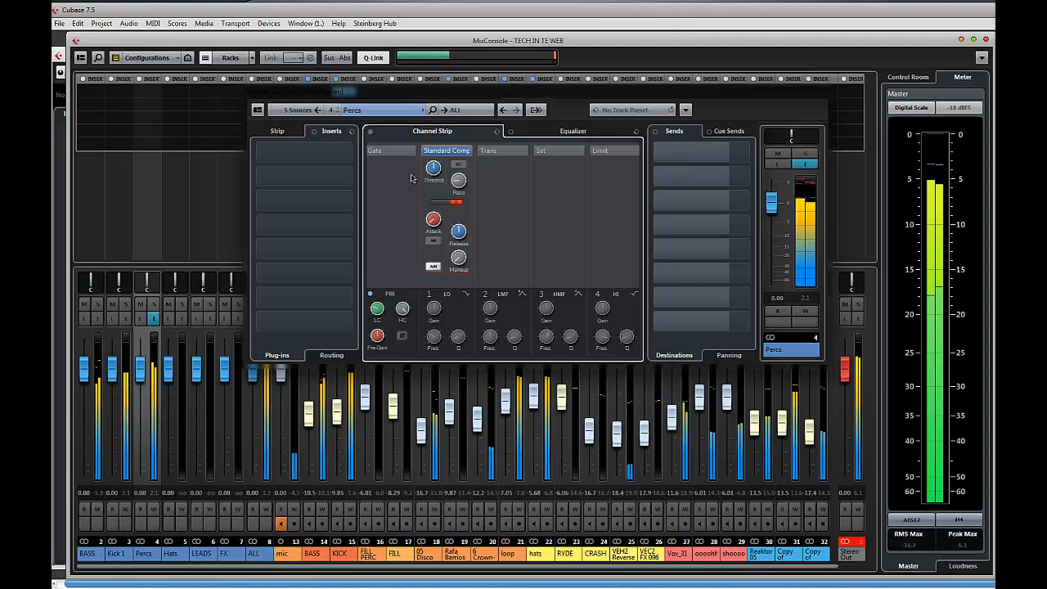
- Insert Magneto II in the Percs group's fourth insert slot, with dual mode on and saturation at 55 %, and close the plug-in
left_click(351, 225)
type("MAGN")
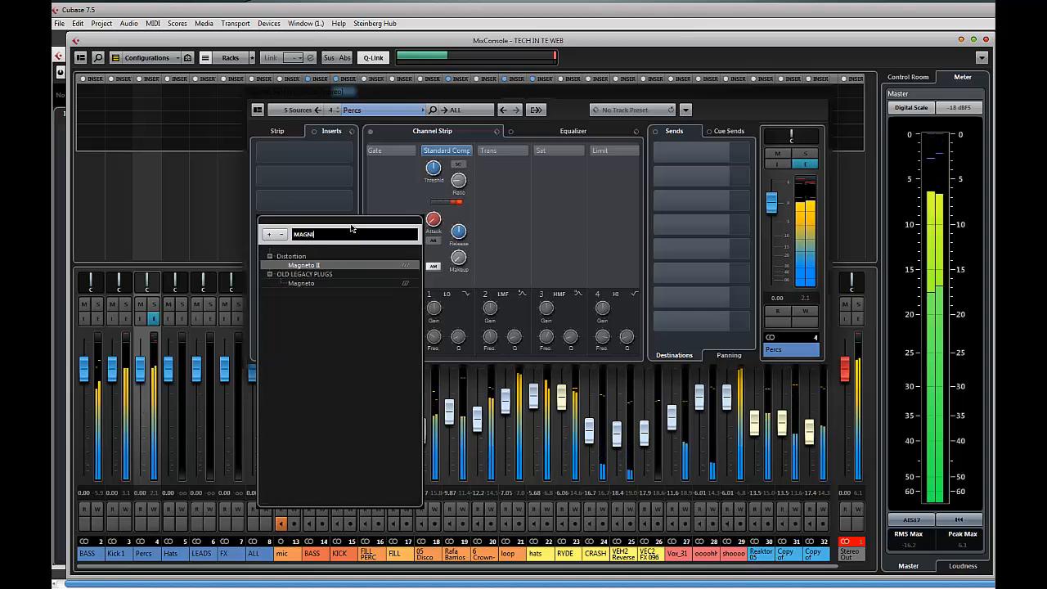
key("Return")
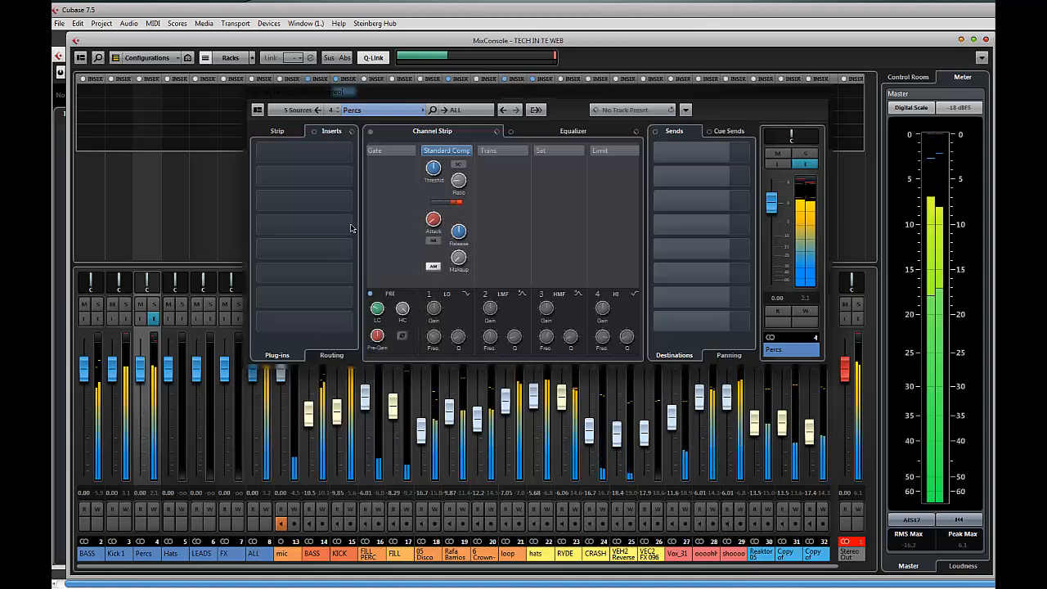
left_click_drag(508, 163, 479, 159)
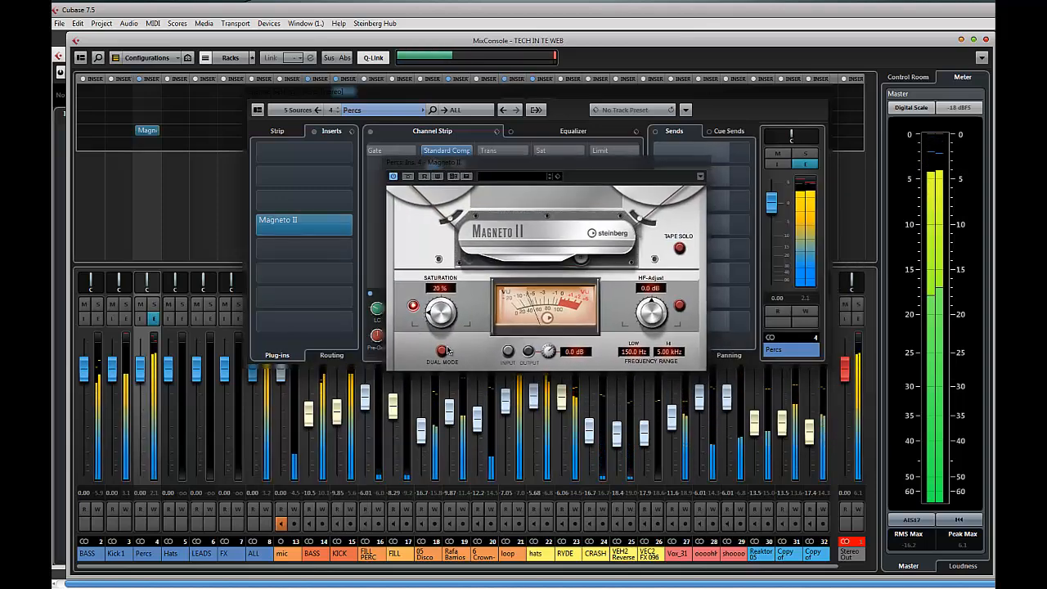
left_click(442, 350)
left_click_drag(446, 332, 440, 270)
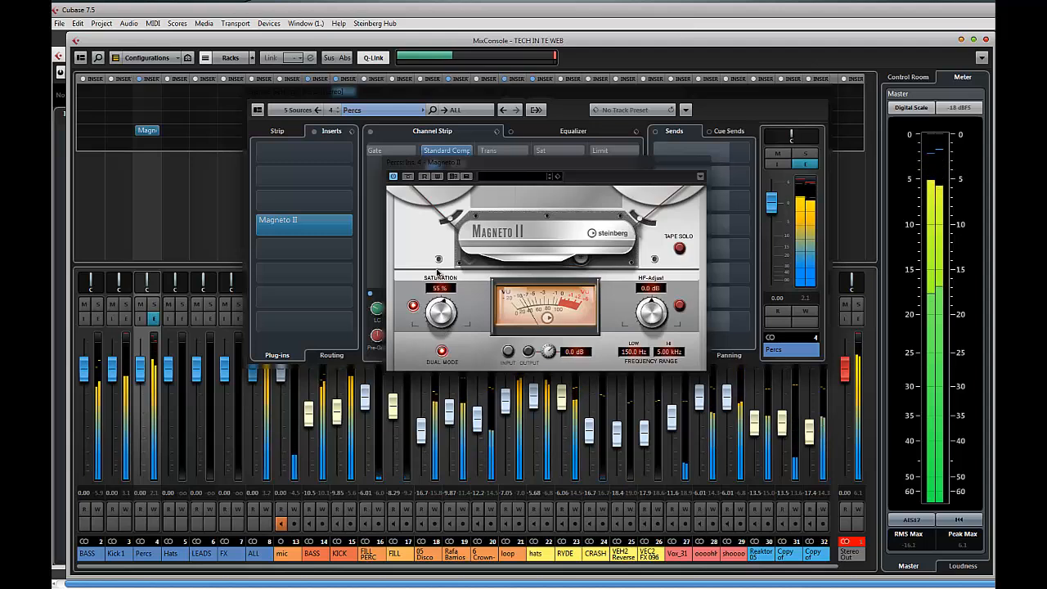
left_click(699, 163)
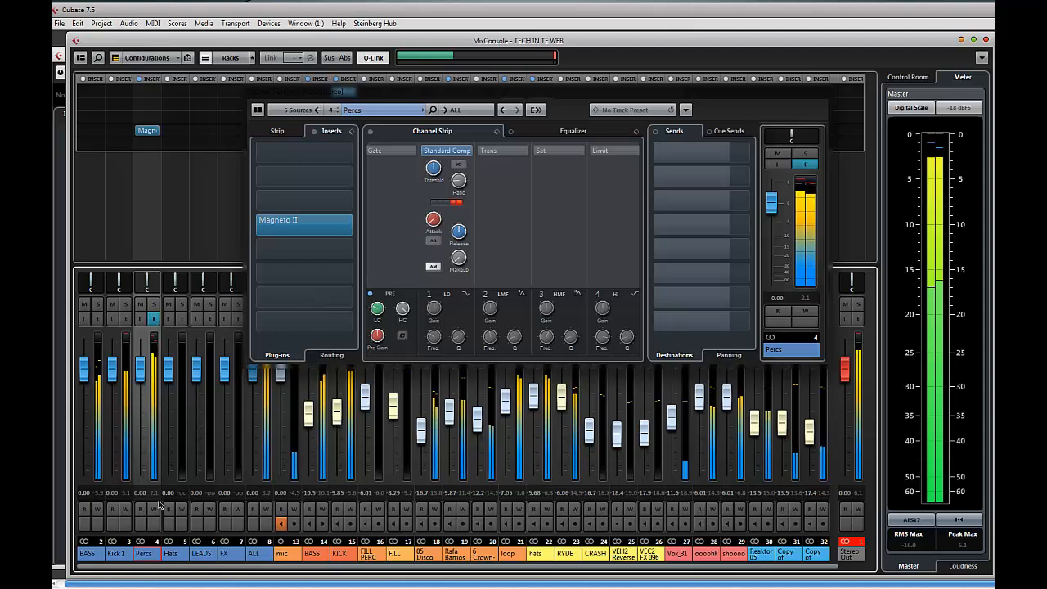
- Route the Reaktor5 05 channel and its two copies (channels 30 to 32) to the LEADS group
left_click(761, 552)
left_click(814, 552, "shift")
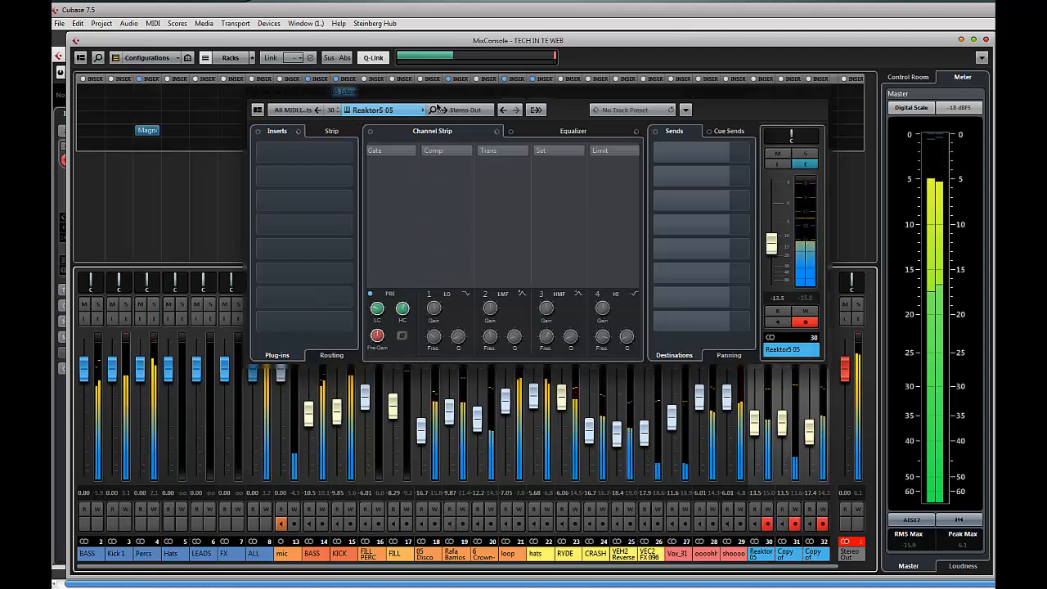
left_click(437, 108)
left_click(490, 239)
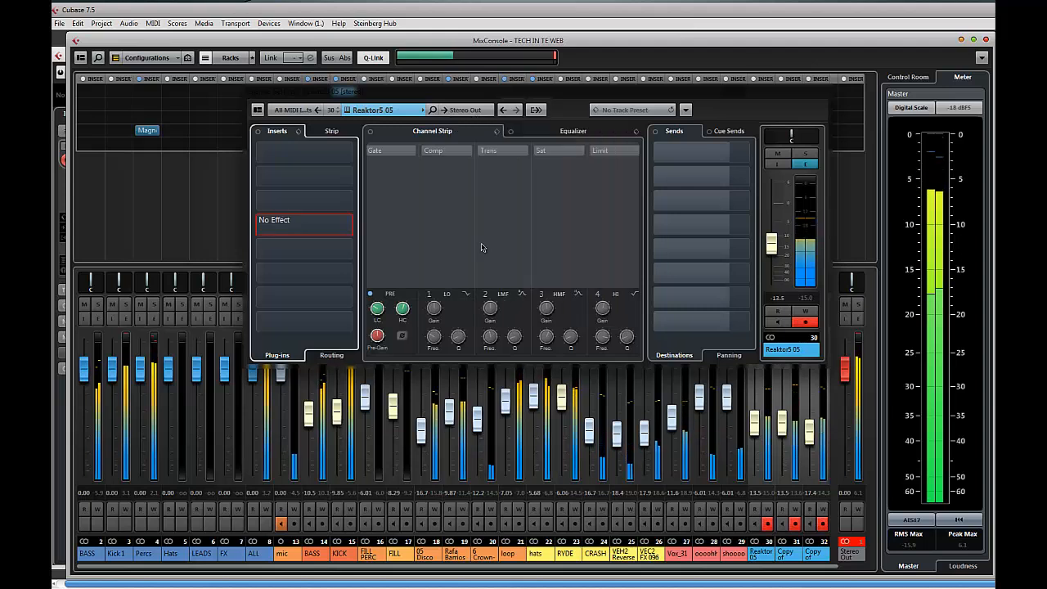
- Enable the Standard Compressor on the LEADS group's channel strip and lower its threshold
left_click(211, 555)
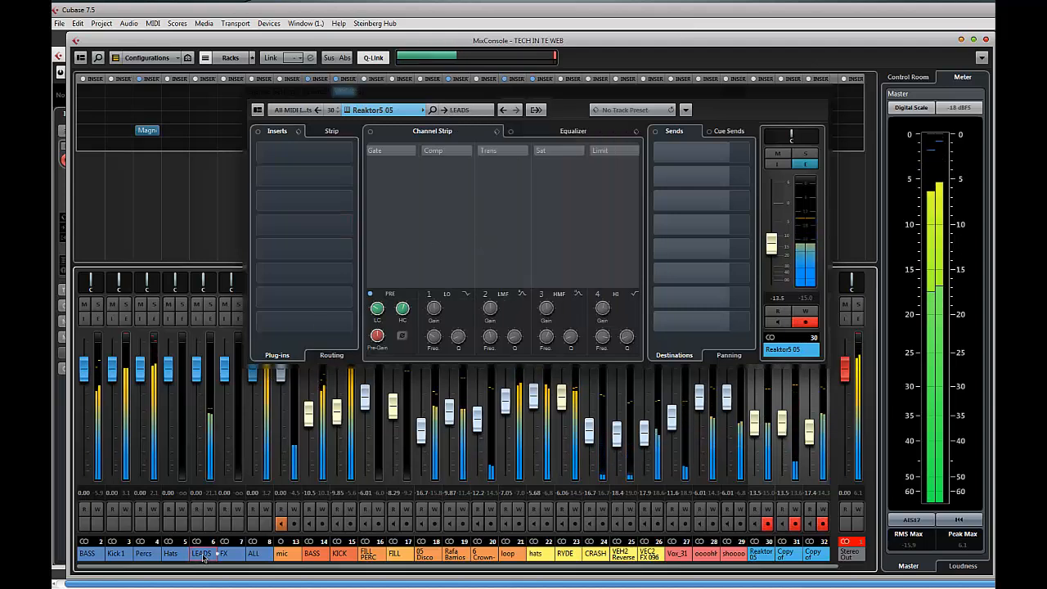
left_click(452, 152)
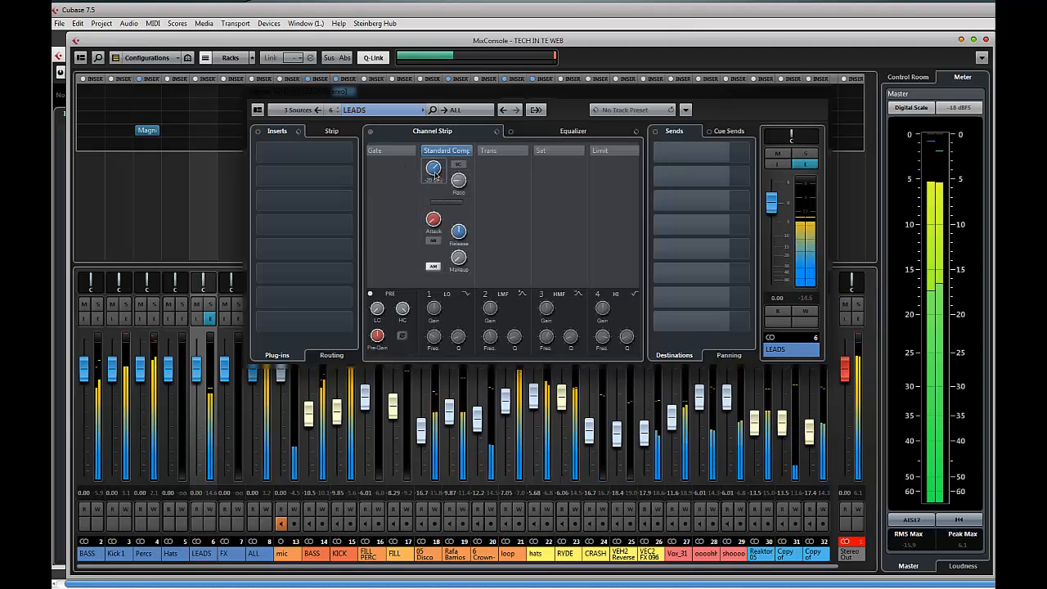
left_click_drag(434, 175, 426, 211)
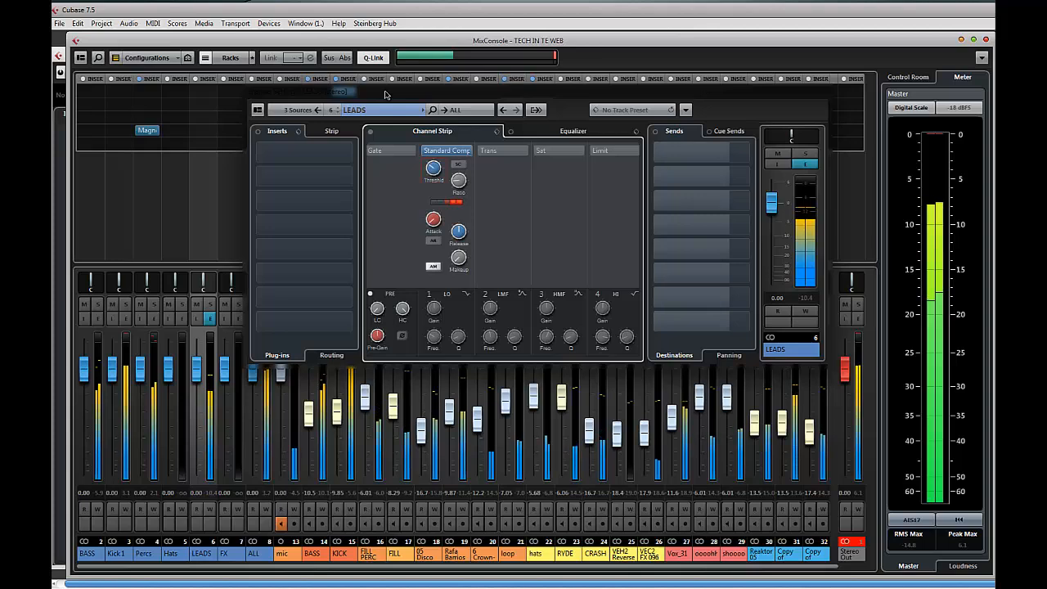
- Move the LEADS channel settings window clear of the mixer channels and mute the 05 Disco channel
left_click_drag(418, 94, 651, 87)
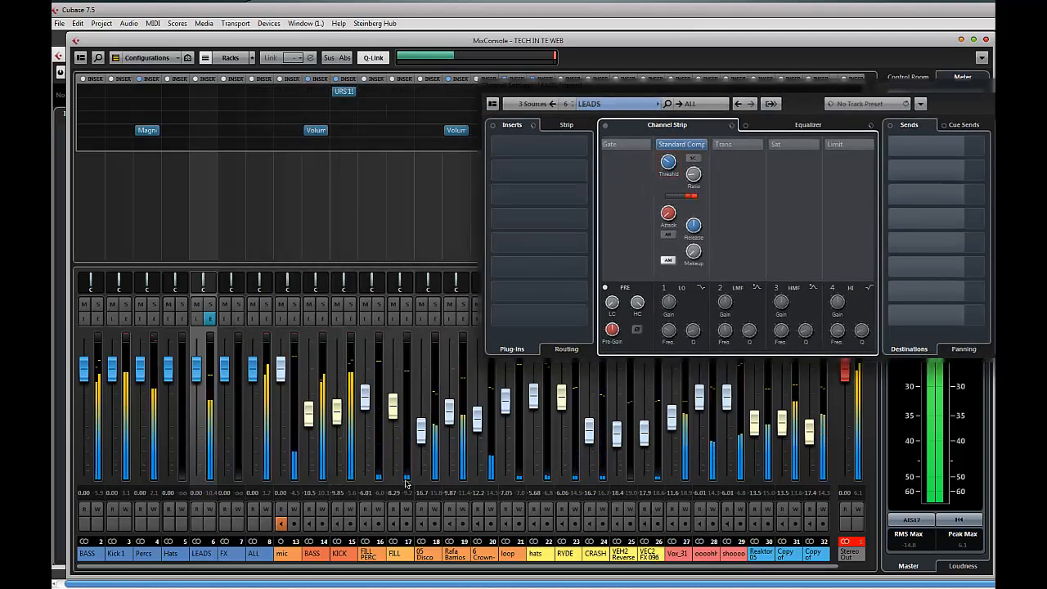
left_click(421, 304)
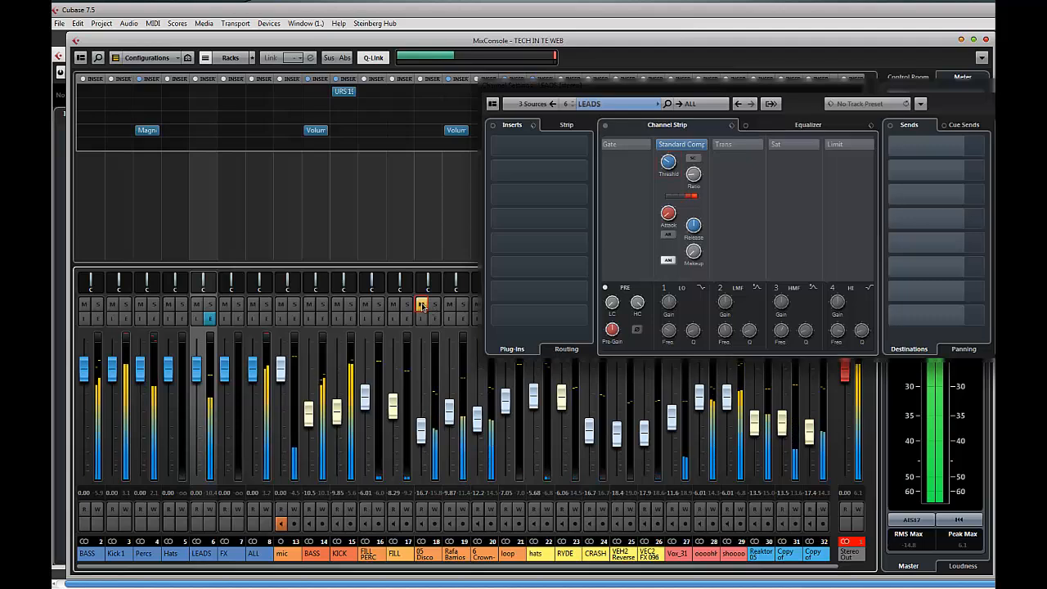
- Unmute the 05 Disco channel and raise its fader to -8.31, with the Rafa Barrios Tops 33 channel muted instead
left_click(421, 305)
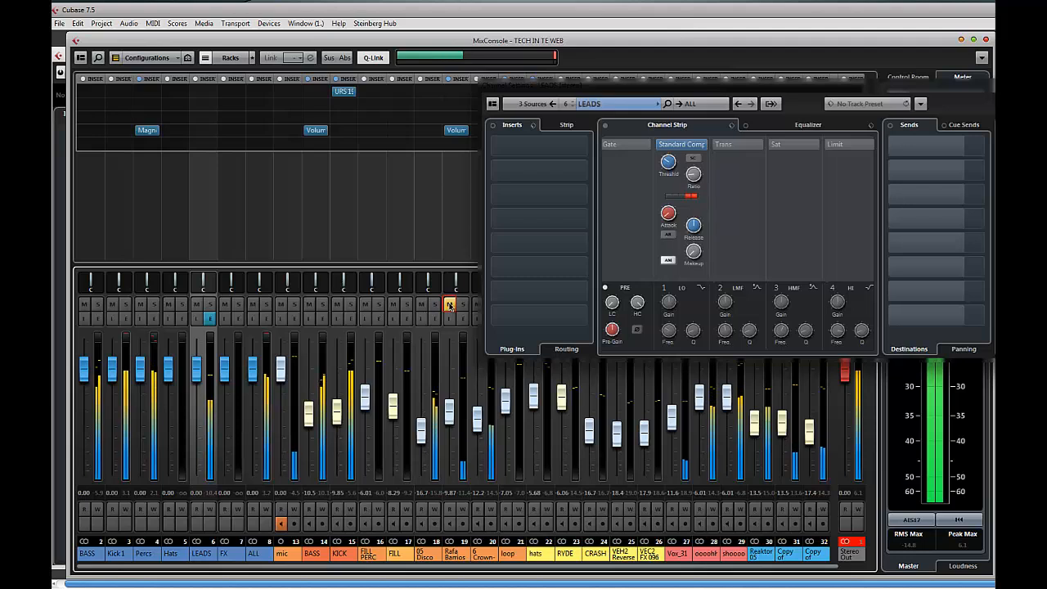
left_click(454, 553)
left_click_drag(422, 428, 424, 406)
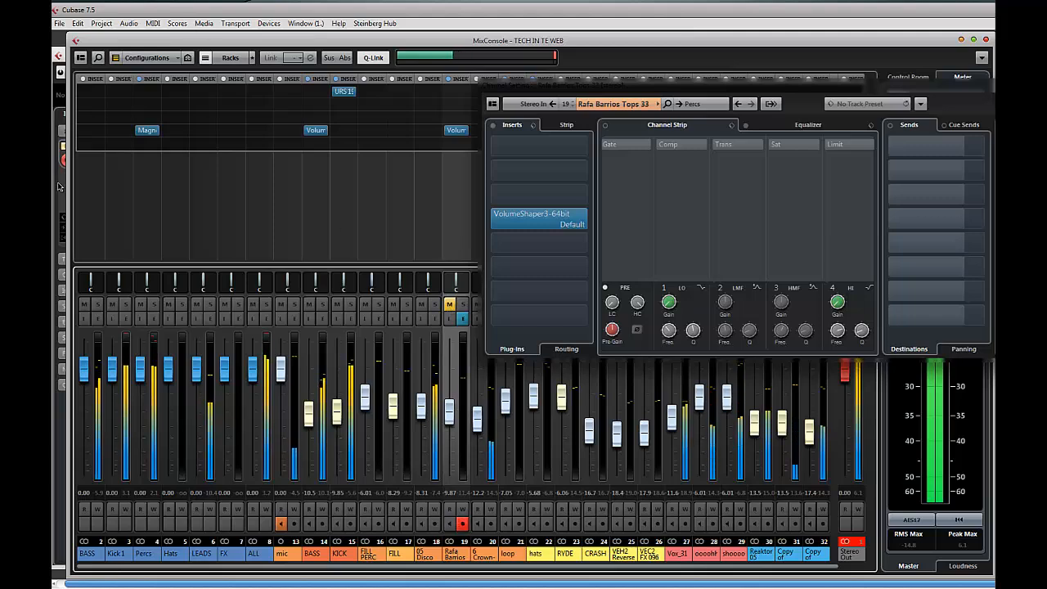
- Mute the Rafa Barrios Tops 33 events from bar 49 to bar 81 in the project arrangement
left_click(60, 128)
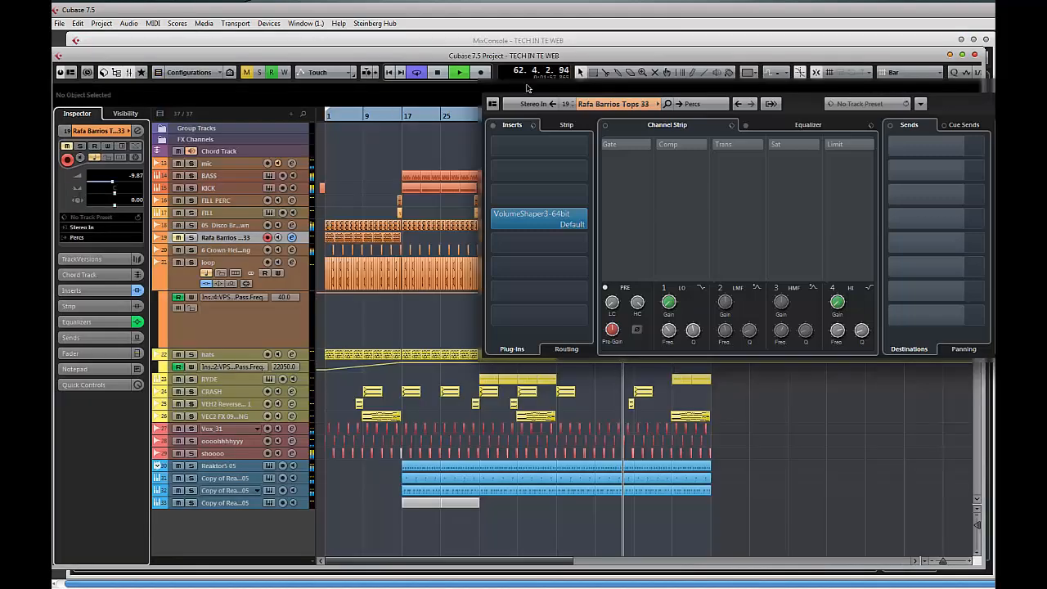
left_click_drag(521, 83, 861, 246)
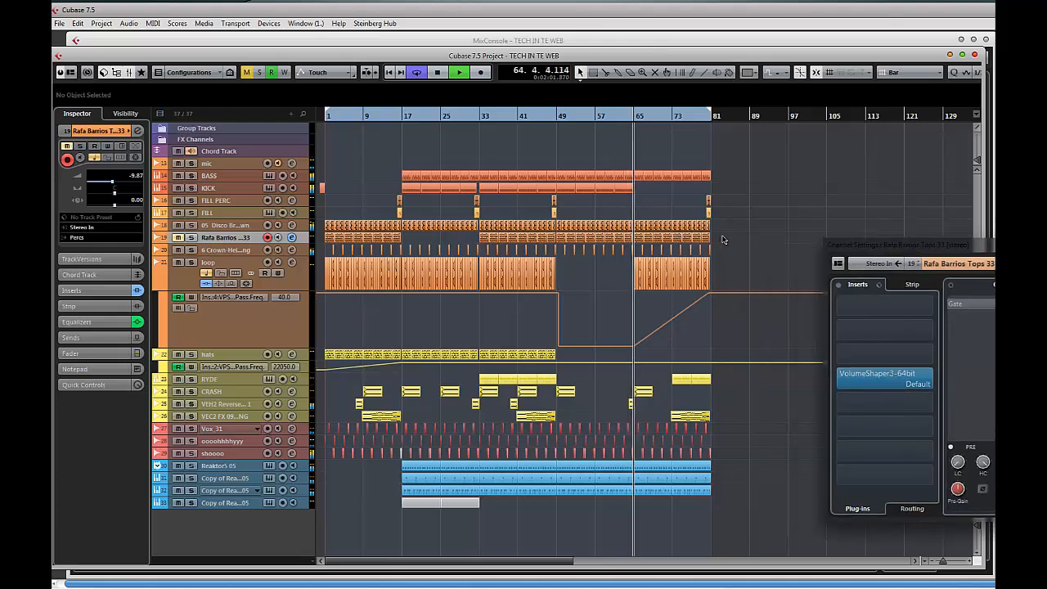
left_click_drag(560, 239, 560, 238)
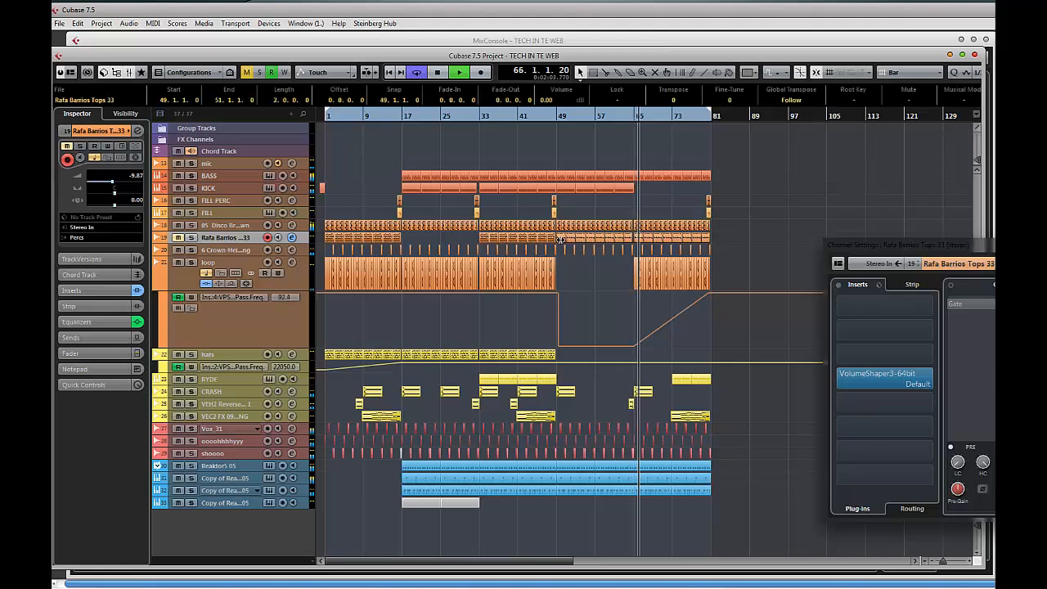
key("shift+m")
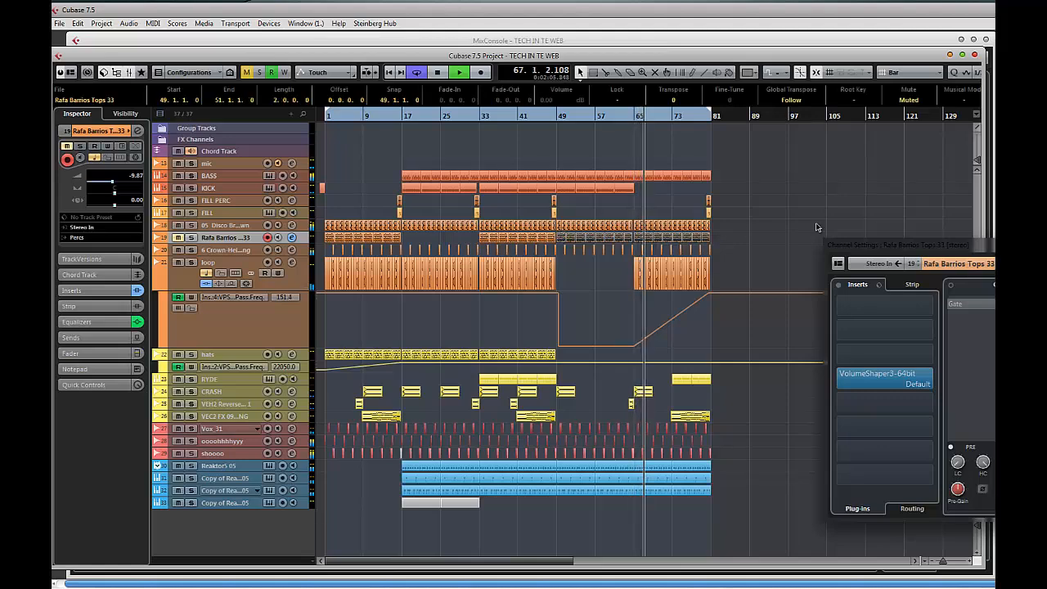
- Return to the mixer, unmute the Rafa Barrios Tops 33 channel and raise the RYDE fader to -4.73
left_click_drag(891, 243, 532, 202)
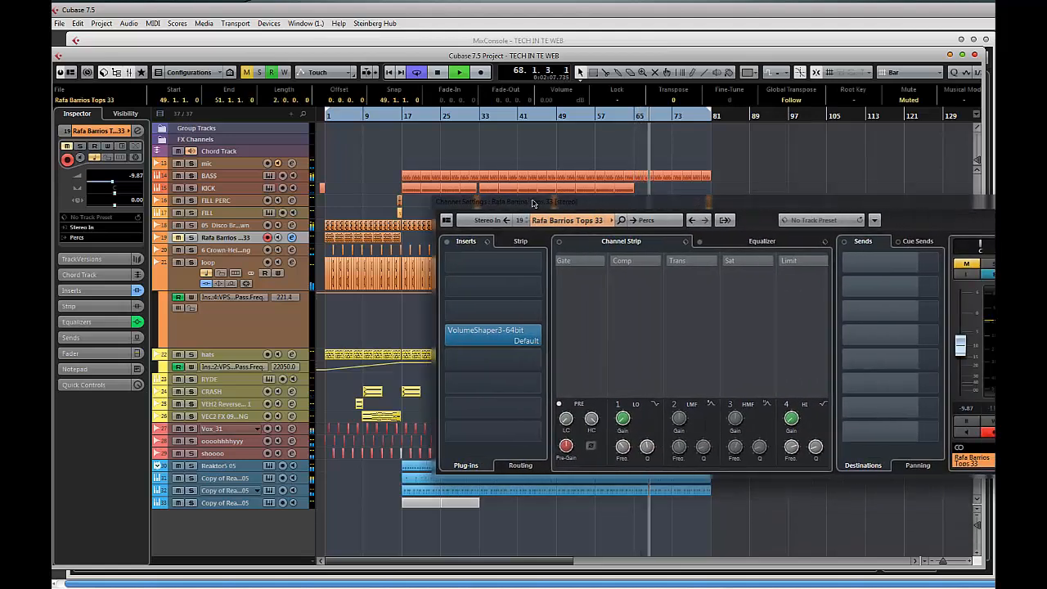
left_click_drag(660, 205, 561, 185)
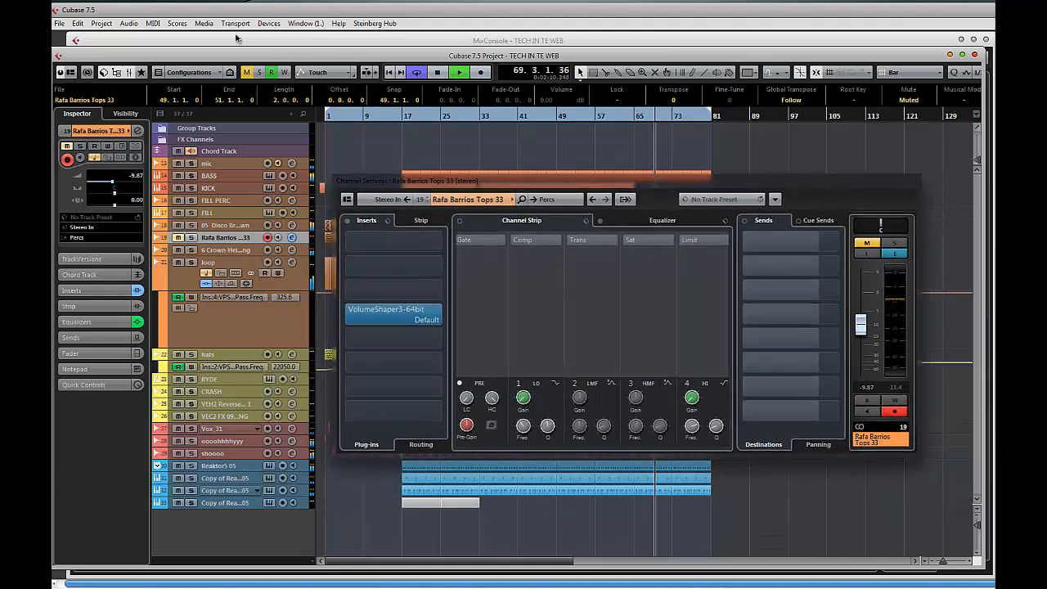
left_click(176, 41)
left_click_drag(478, 181, 443, 90)
left_click(448, 305)
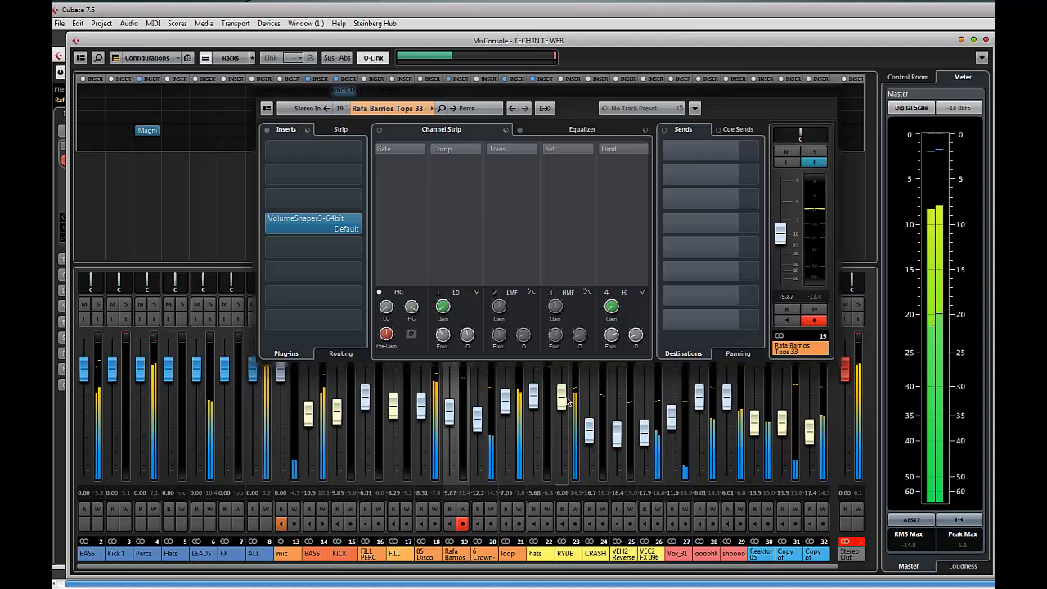
left_click_drag(567, 401, 566, 395)
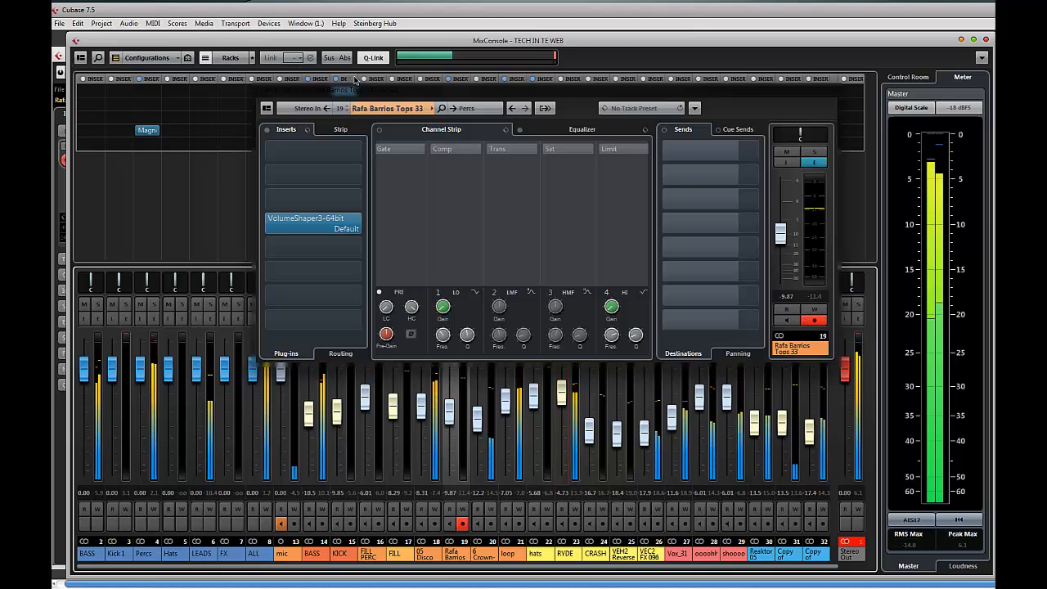
- Move the loop start to bar 17 in the project arrangement and continue playback from near bar 77
left_click(61, 188)
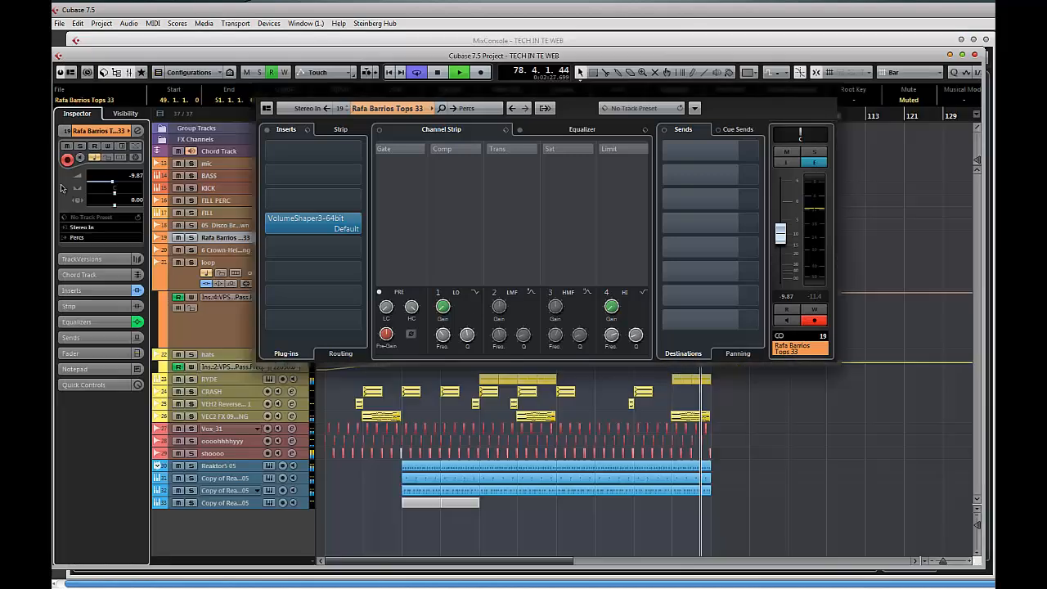
left_click_drag(386, 99, 672, 226)
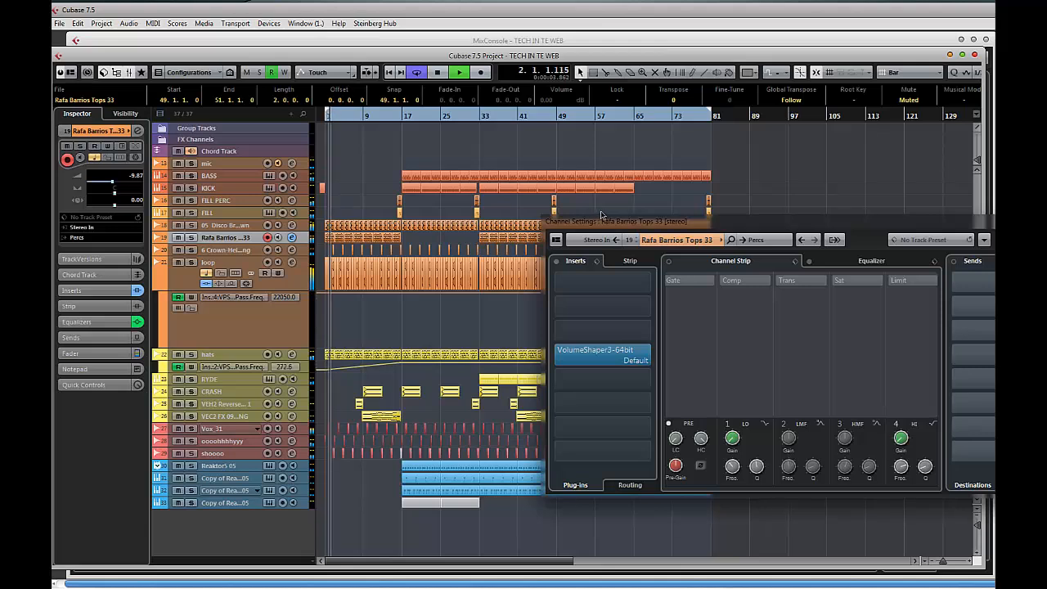
left_click_drag(328, 111, 402, 138)
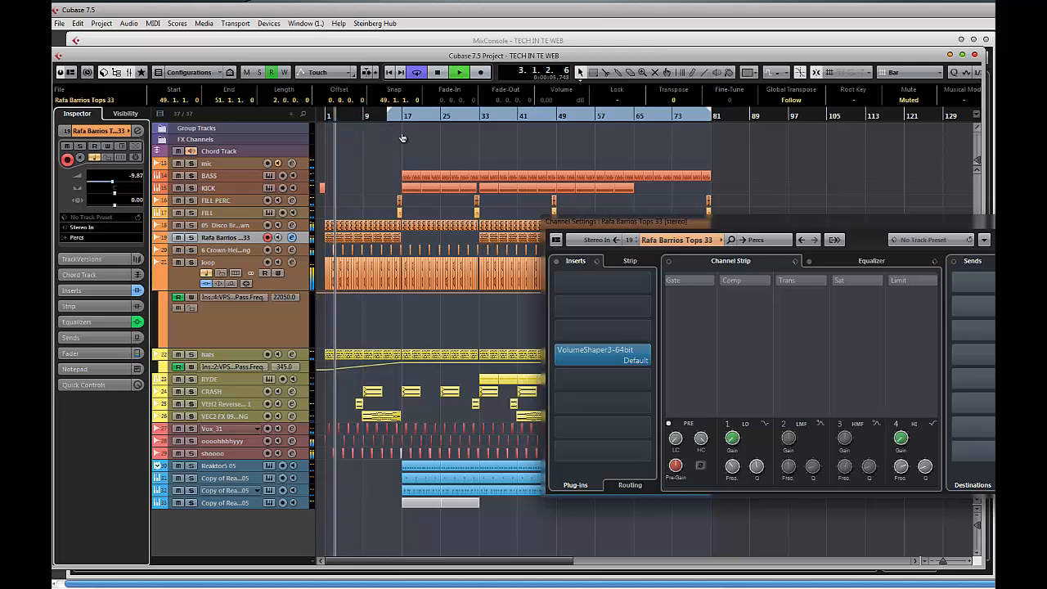
left_click(699, 155)
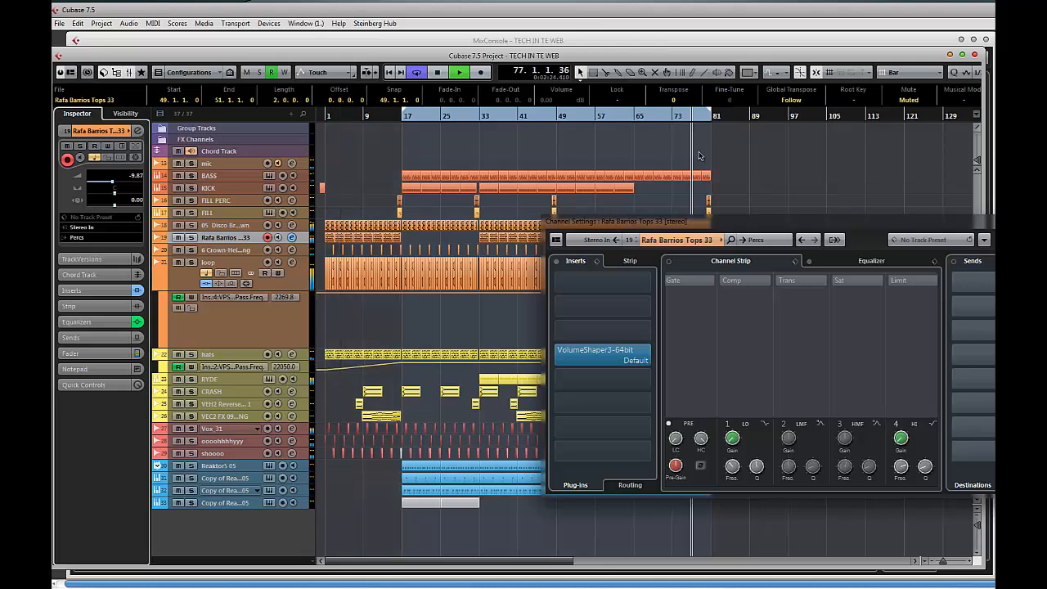
- Return to the mixer and open the Stereo Out channel's settings, keeping the settings window clear of the channel faders
left_click_drag(739, 224, 506, 227)
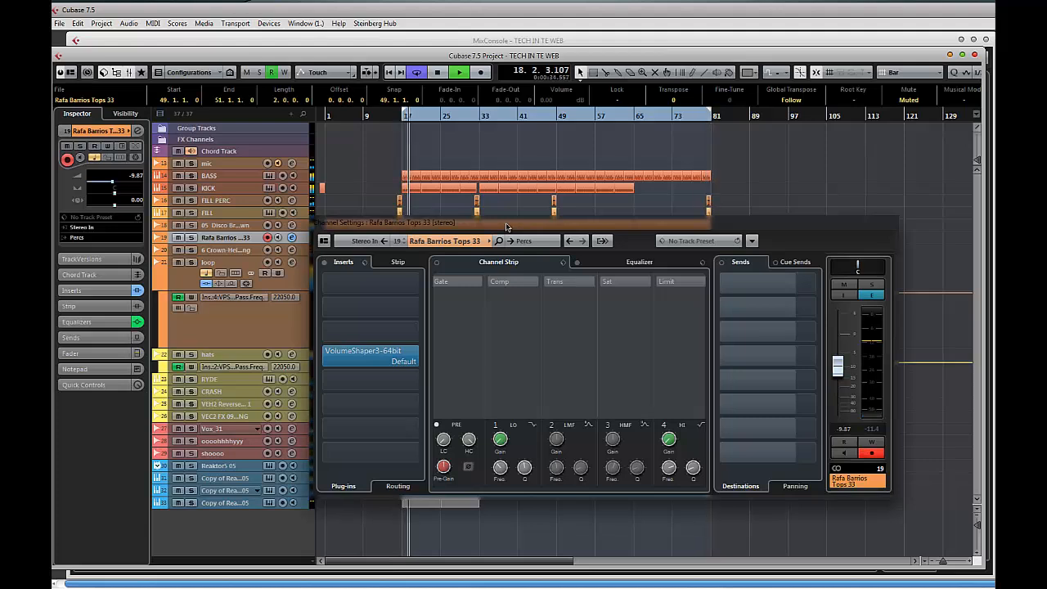
left_click(157, 42)
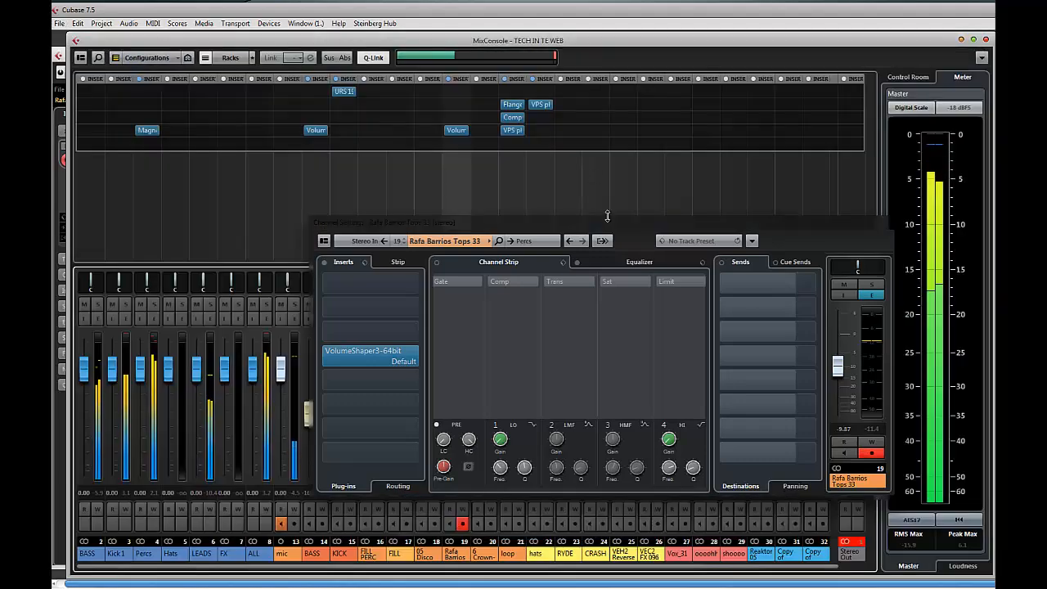
left_click_drag(602, 220, 509, 123)
left_click(849, 553)
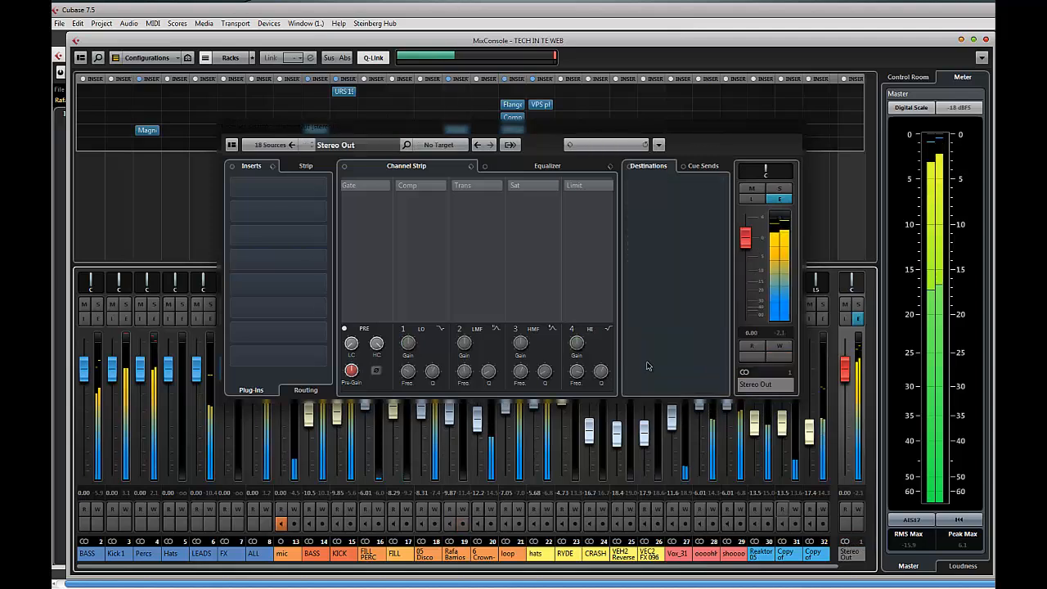